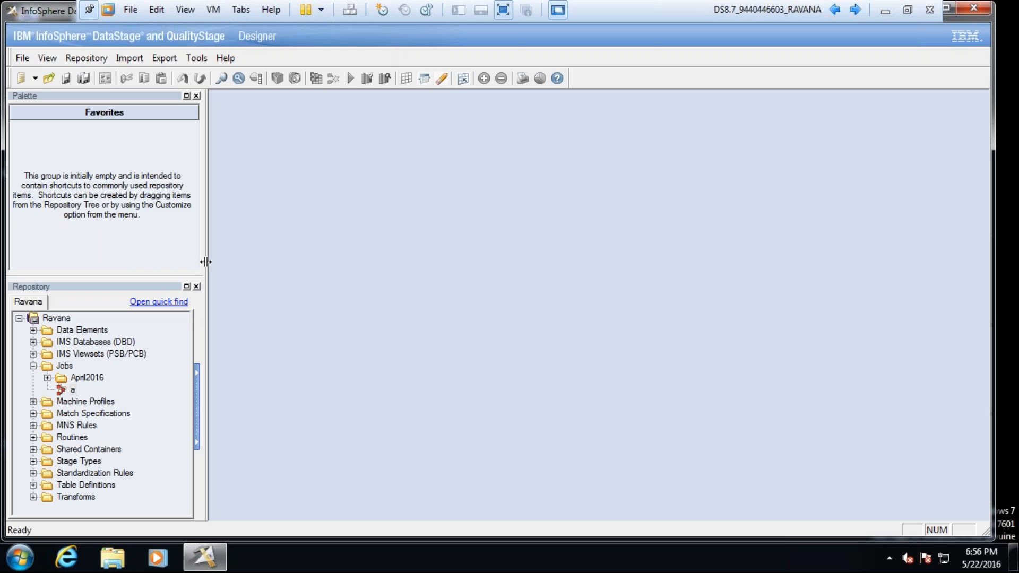
Step: Open a blank Notepad document and enter the date 12-12-2016 with 01-01-2017 a few lines below it
left_click(21, 562)
left_click(108, 180)
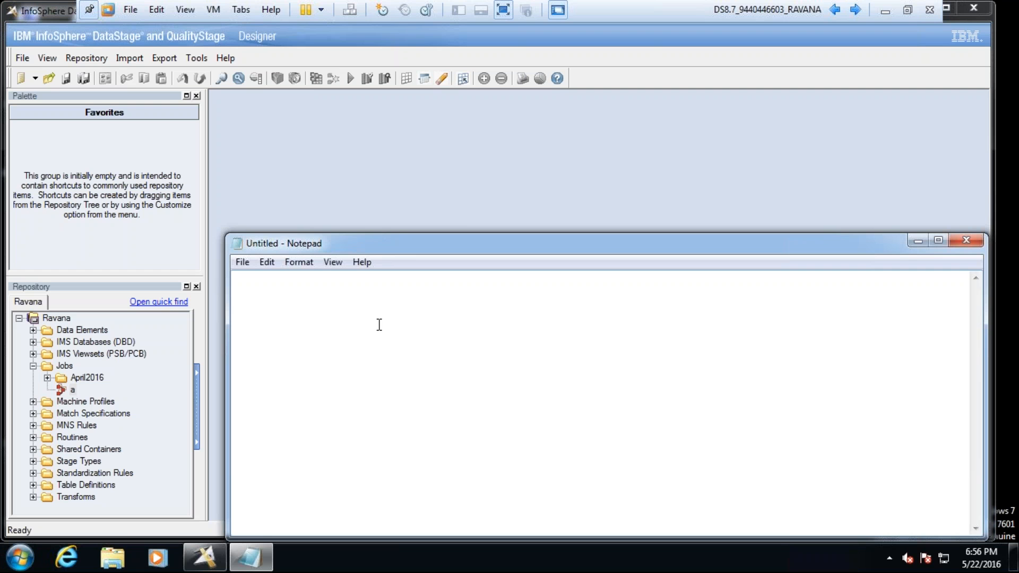
type("12-12-2016")
key("Return")
type("01-01-2017")
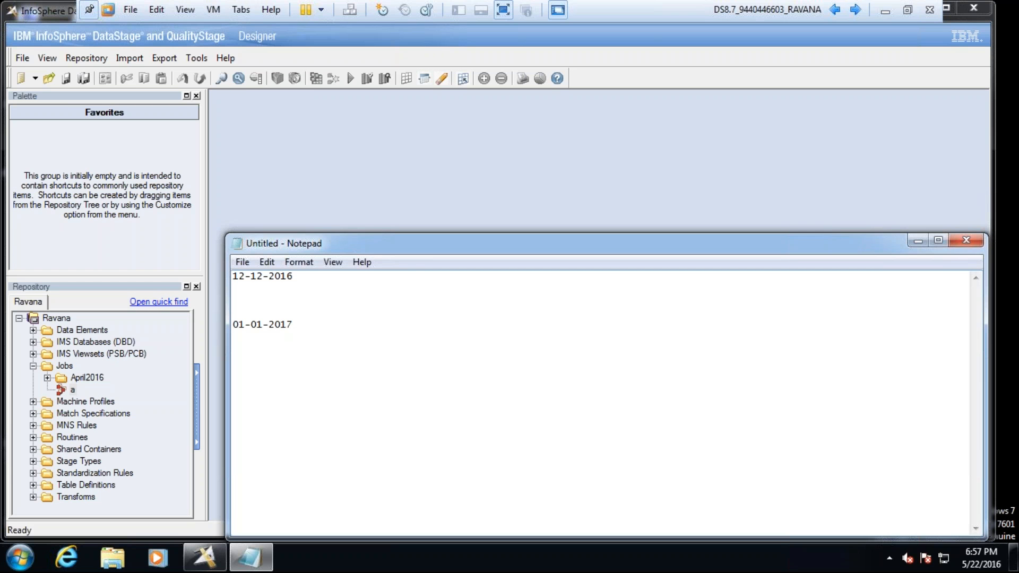
Step: Change the lower date to 01-01-2016 and add 12-12-2099 beside it as the end of the range
type("12-")
left_click(295, 323)
key("BackSpace")
type("6")
left_click(352, 322)
type("12-208")
key("BackSpace")
type("99")
Step: Compare the single date on the first line with the start and end dates of the range below it
left_click_drag(293, 276, 232, 276)
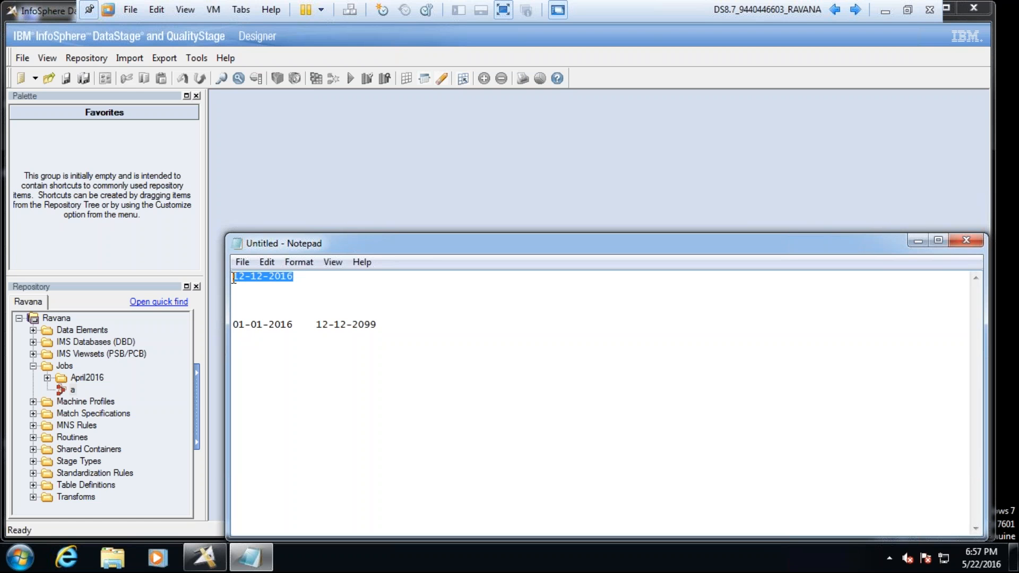
left_click_drag(293, 324, 235, 322)
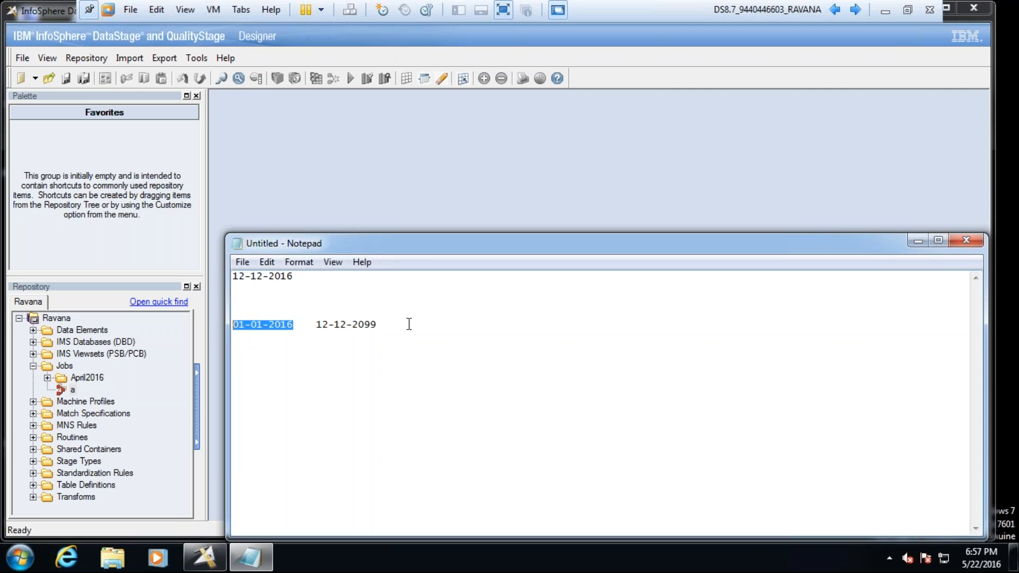
left_click_drag(378, 325, 319, 328)
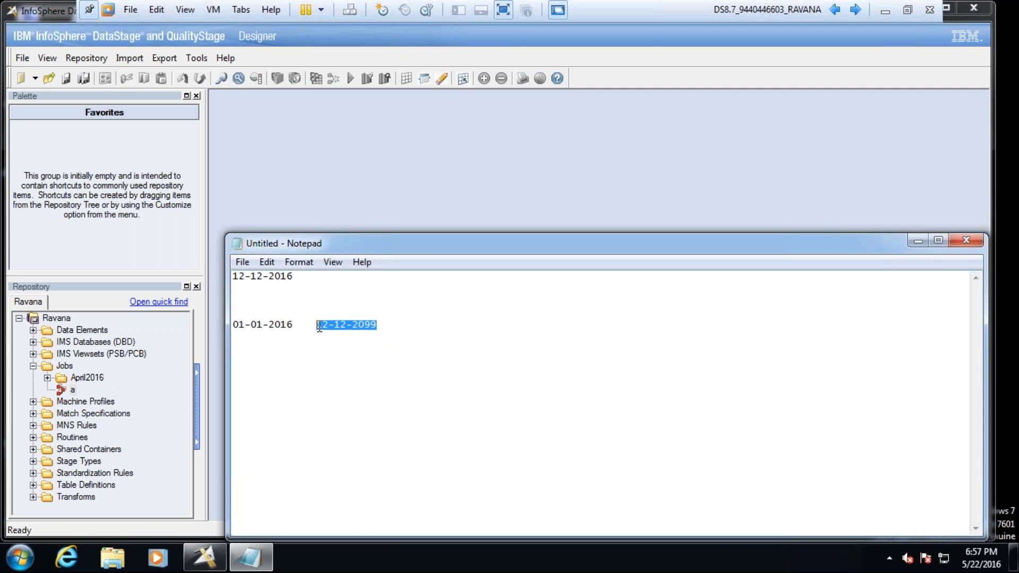
left_click(304, 280)
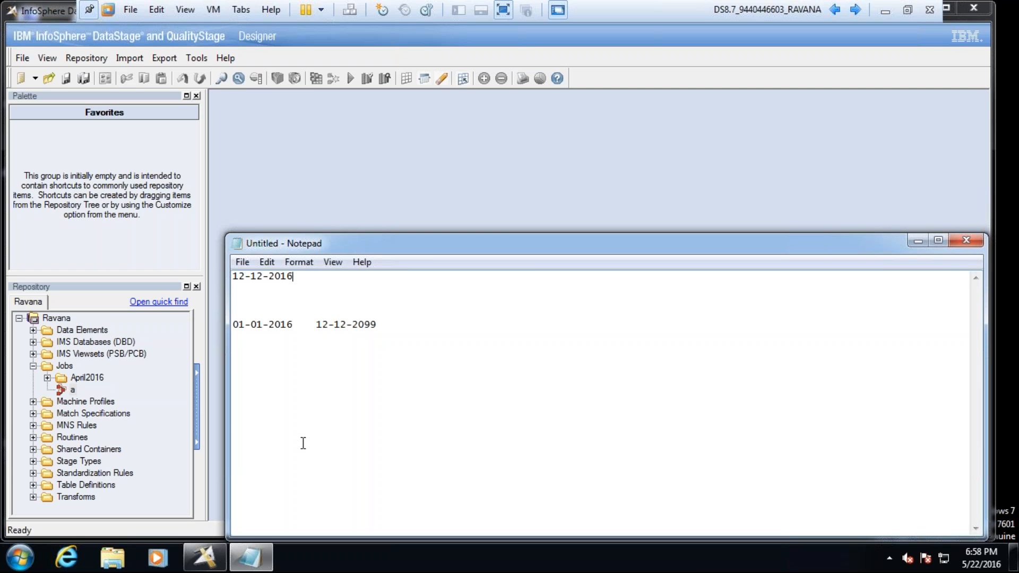
left_click_drag(301, 278, 227, 281)
left_click_drag(380, 325, 211, 326)
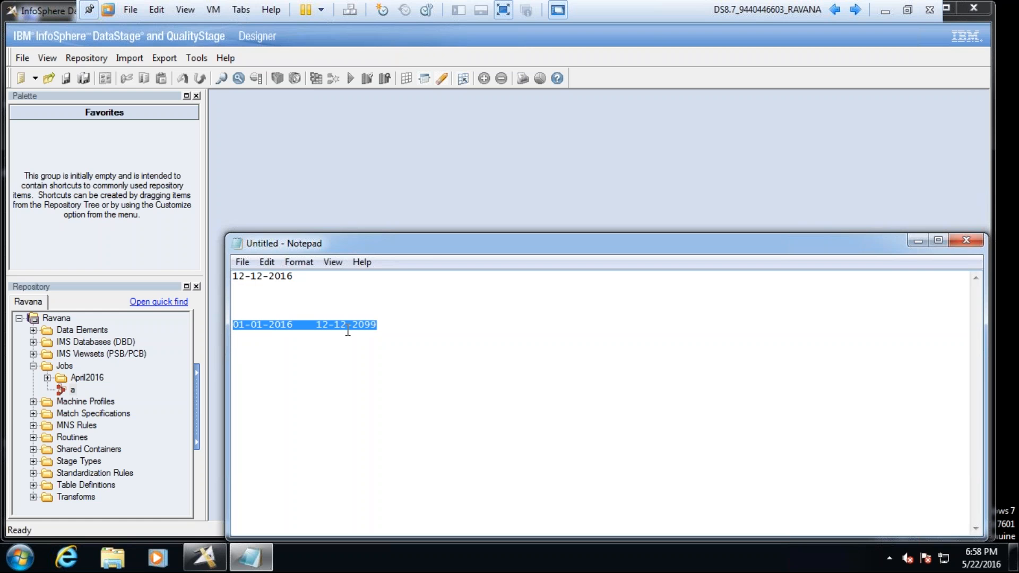
left_click_drag(295, 276, 234, 277)
left_click_drag(298, 325, 218, 325)
left_click_drag(377, 324, 315, 323)
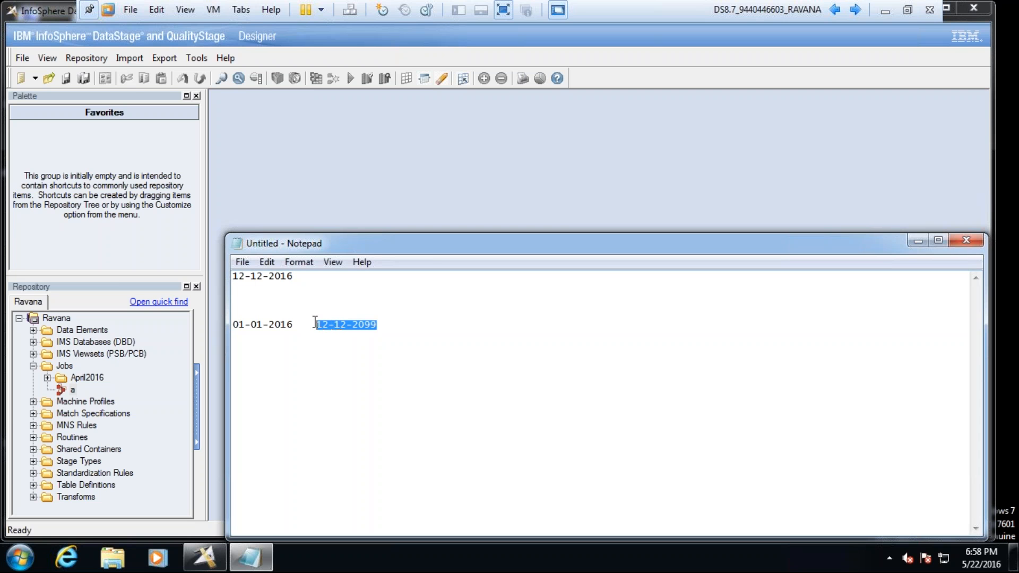
left_click(294, 277)
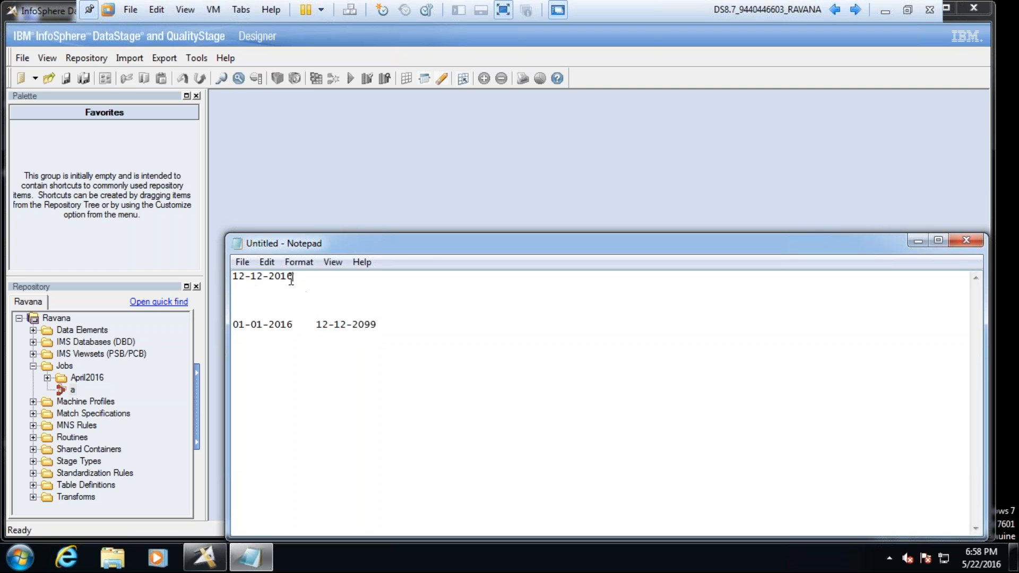
Step: Prefix both the single-date line and the date-range line with the key 123 and a pipe delimiter
left_click(234, 277)
type("123|")
left_click(233, 324)
type("123|")
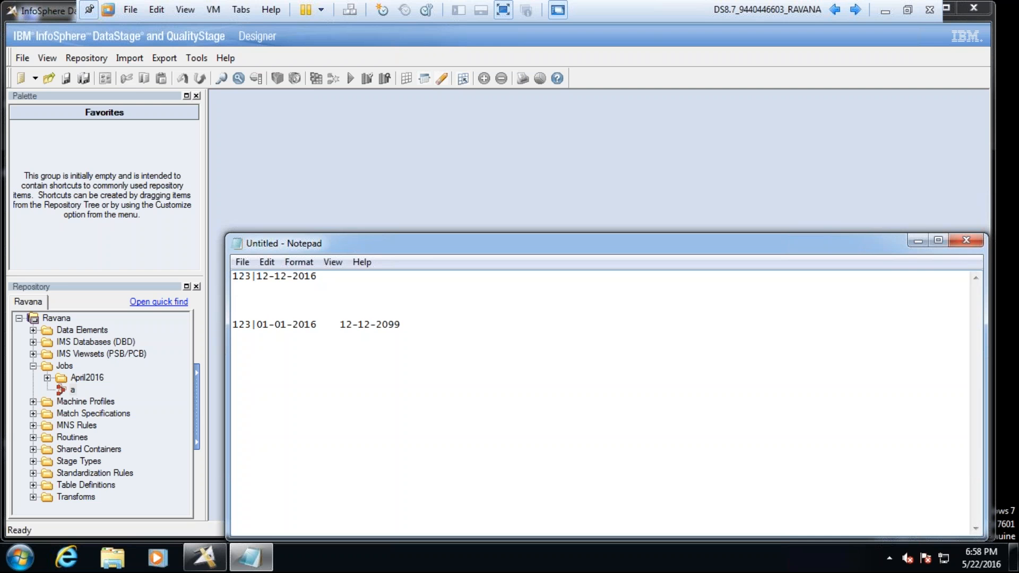
Step: Replace the gap between the two range dates with a pipe delimiter
key("Right")
key("Right")
key("Right")
key("Right")
key("Right")
key("Right")
type("|")
key("Delete")
key("Delete")
key("Delete")
key("Delete")
Step: Add a second range row 123|01-01-2016|10-09-2016 directly under the existing one
left_click(399, 329)
key("Return")
type("123|01")
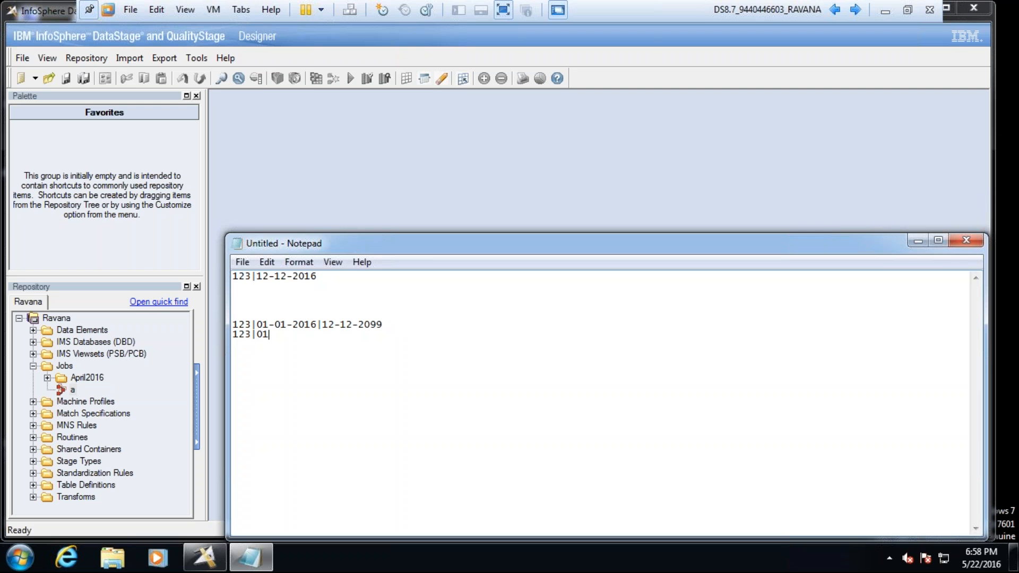
type("-01-2016|10-09-2016")
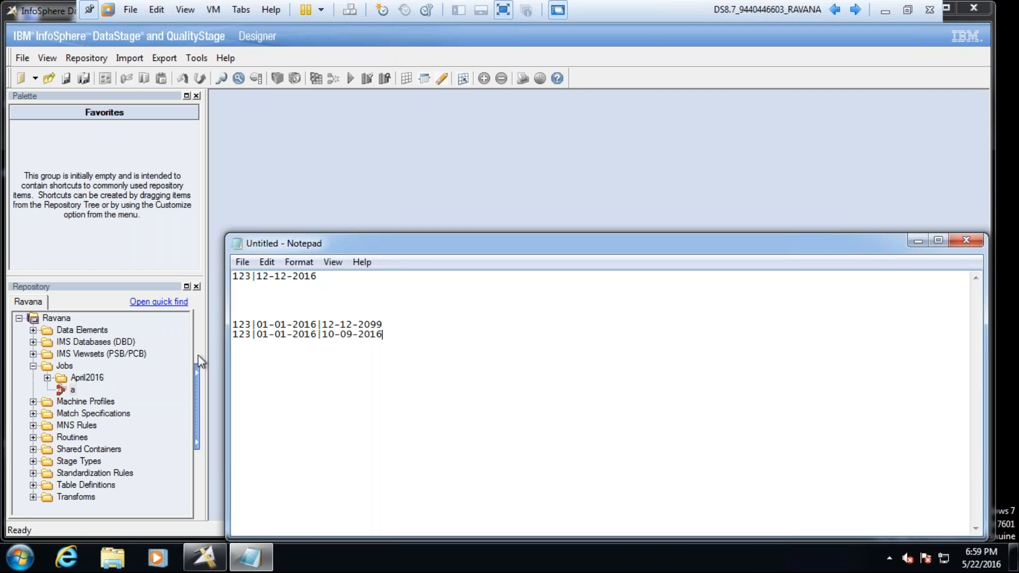
left_click_drag(384, 335, 235, 338)
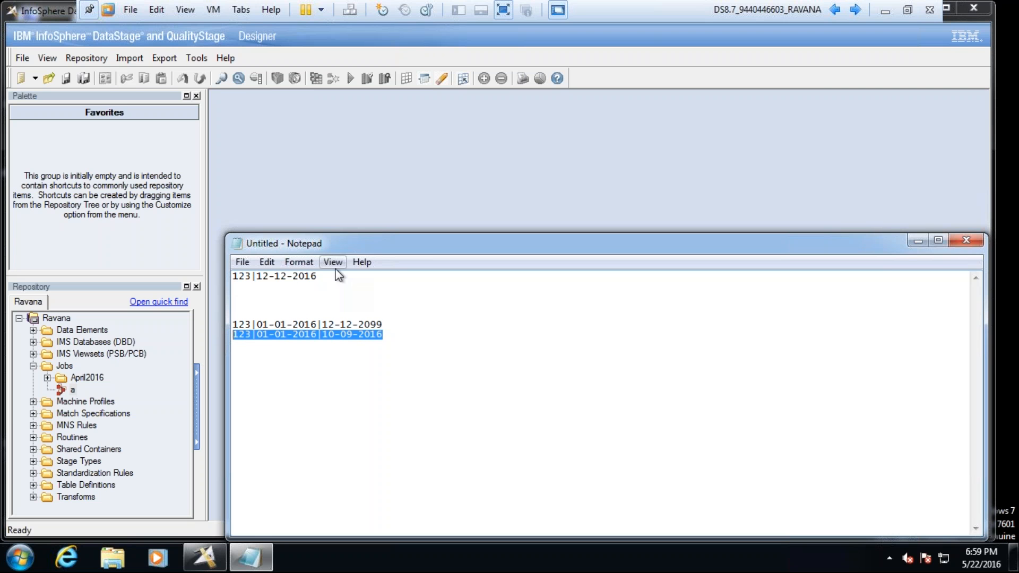
left_click(263, 277)
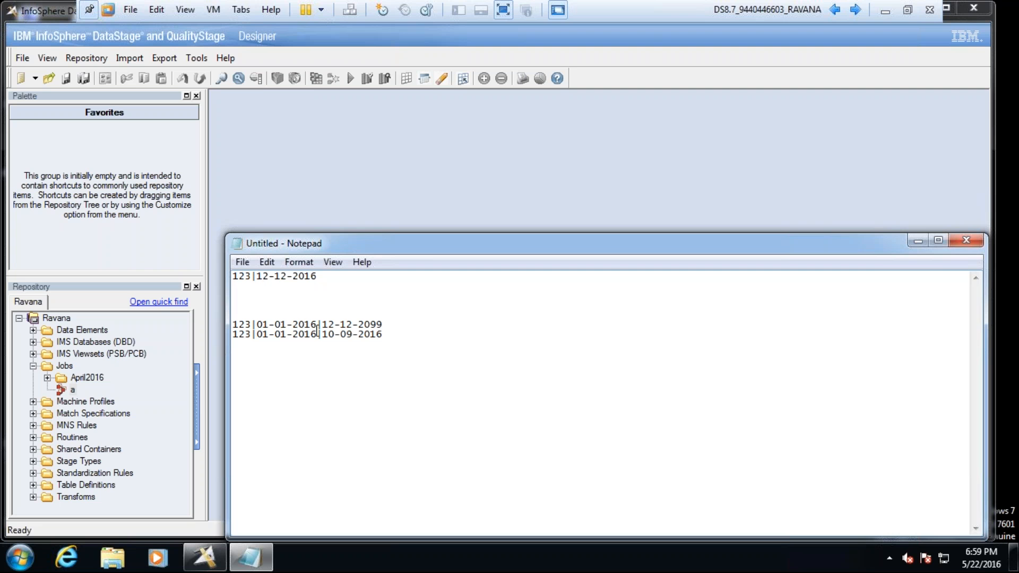
left_click_drag(317, 335, 259, 336)
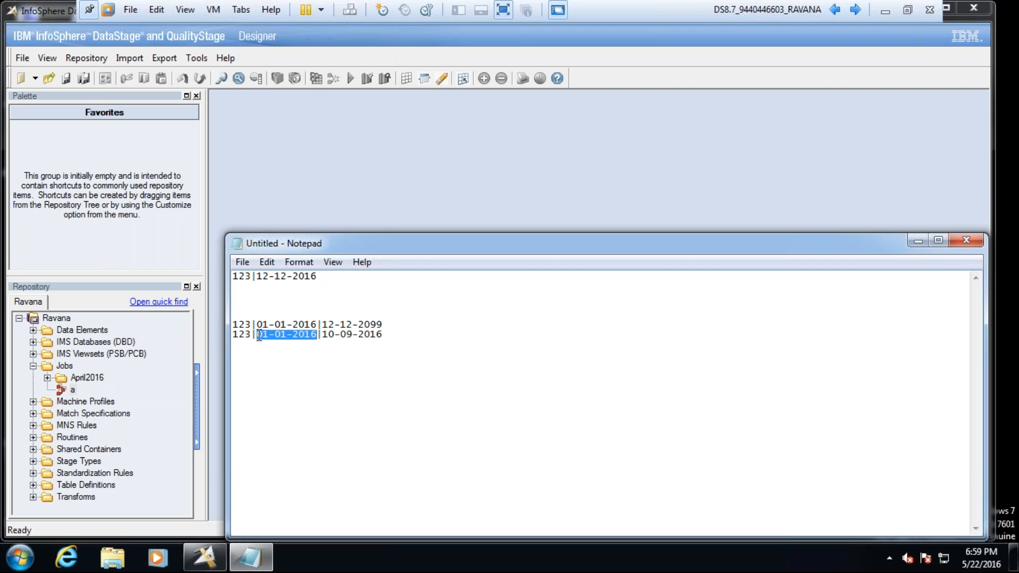
left_click_drag(321, 335, 232, 334)
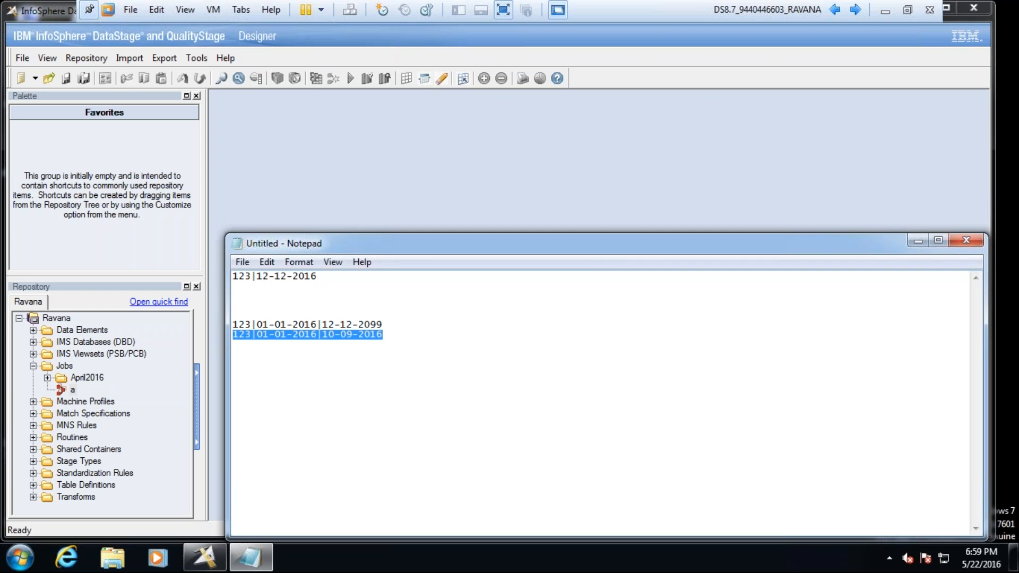
Step: In Windows Explorer, create a new text document named src_lkp in the Files folder on drive C
key("super+e")
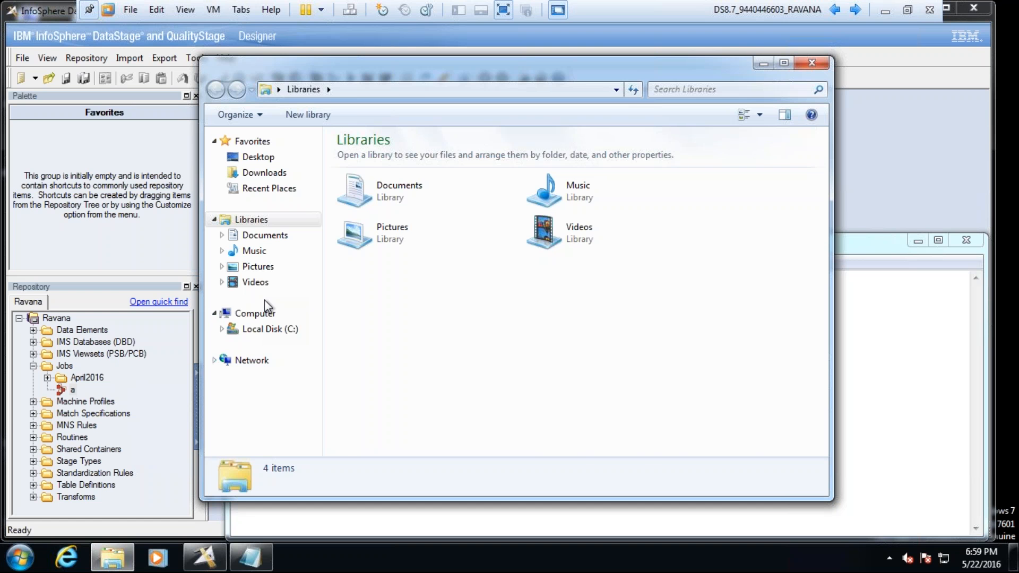
left_click(270, 329)
double_click(362, 173)
right_click(489, 185)
mouse_move(562, 349)
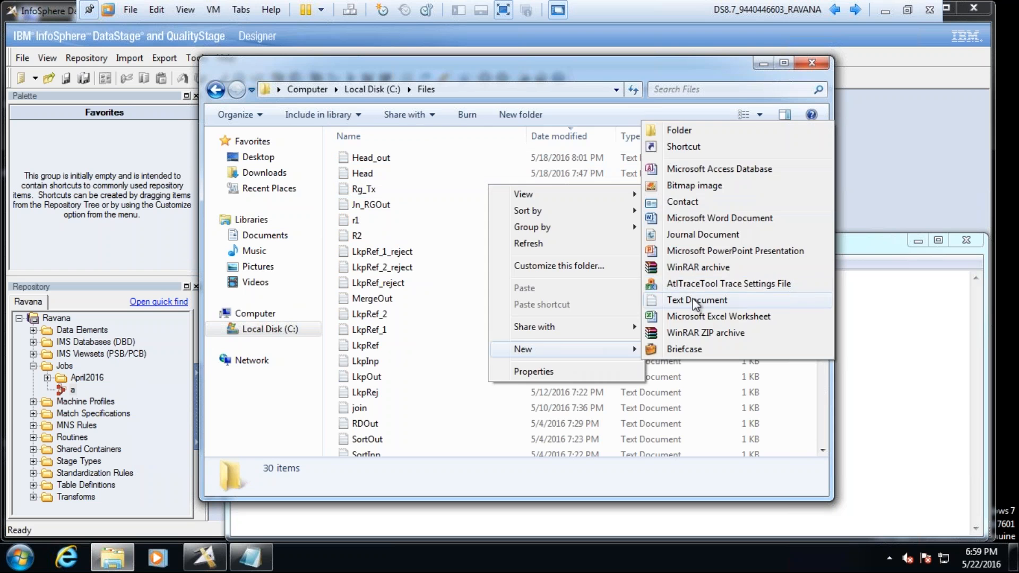
left_click(692, 300)
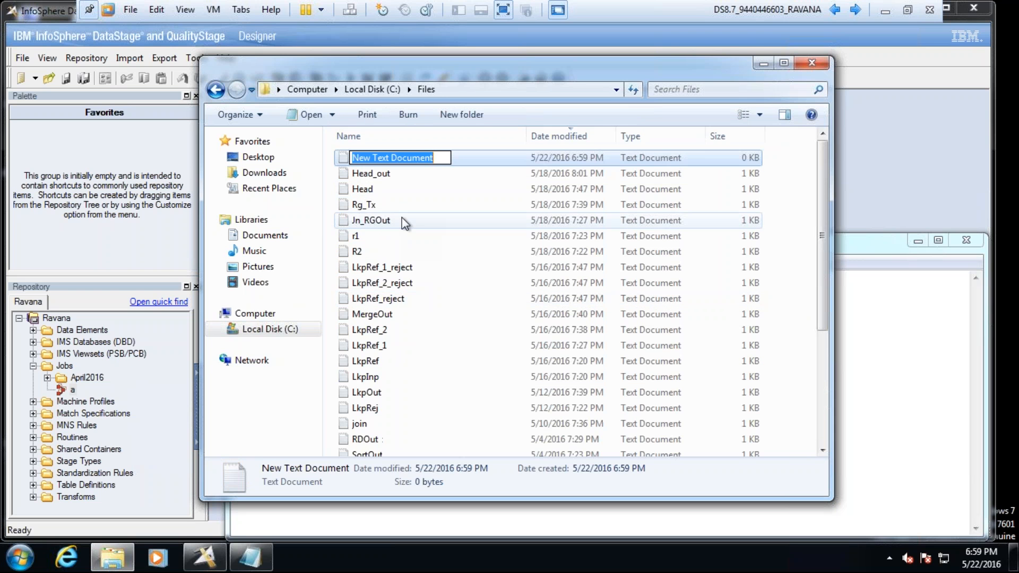
type("src_l")
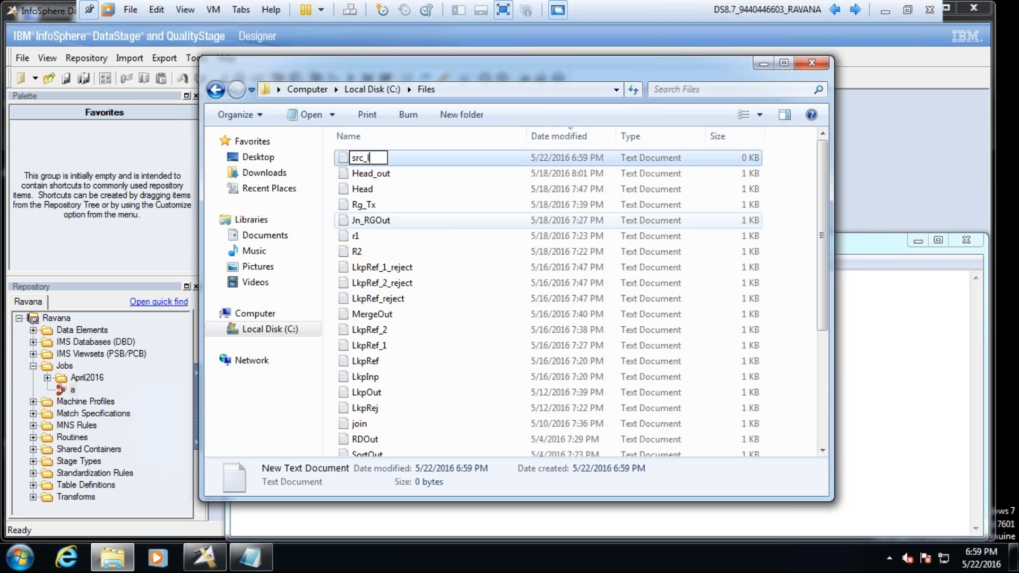
type("kp")
key("Return")
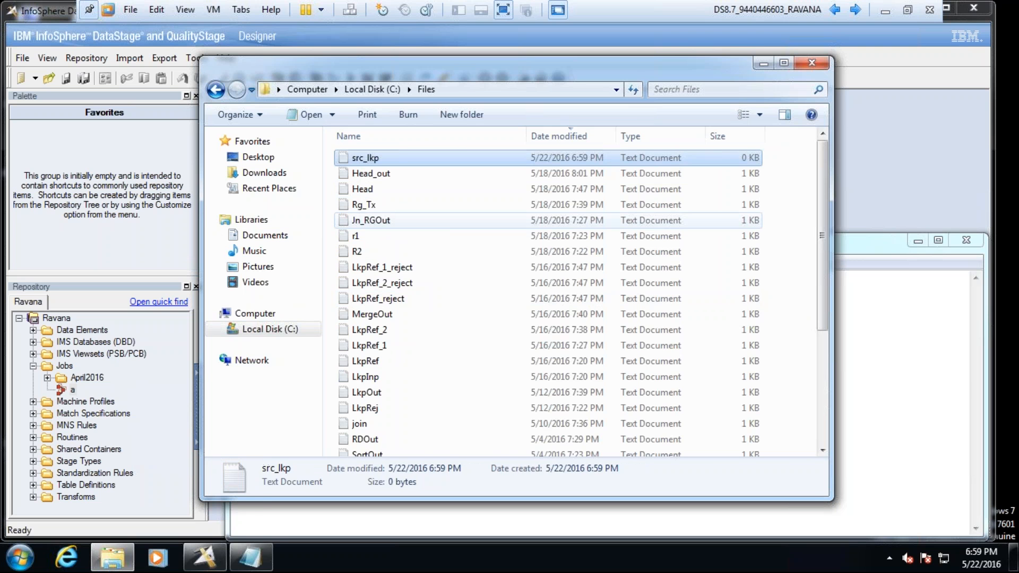
Step: Open src_lkp and enter the source rows 123|12-12-2016 and 234|12-12-2016
key("Return")
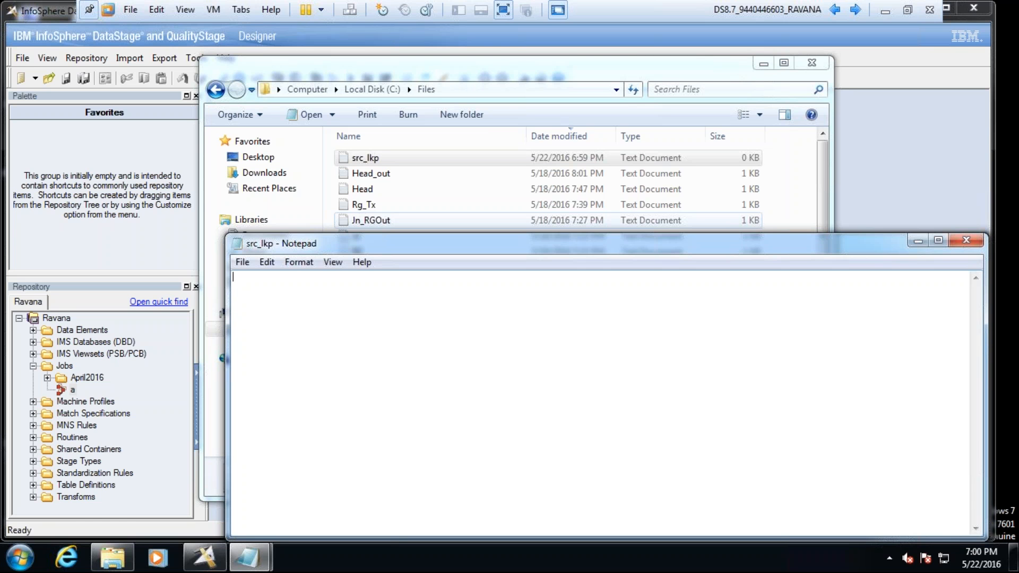
type("123|")
type("12-12-2016")
key("Return")
type("234|12-12-201")
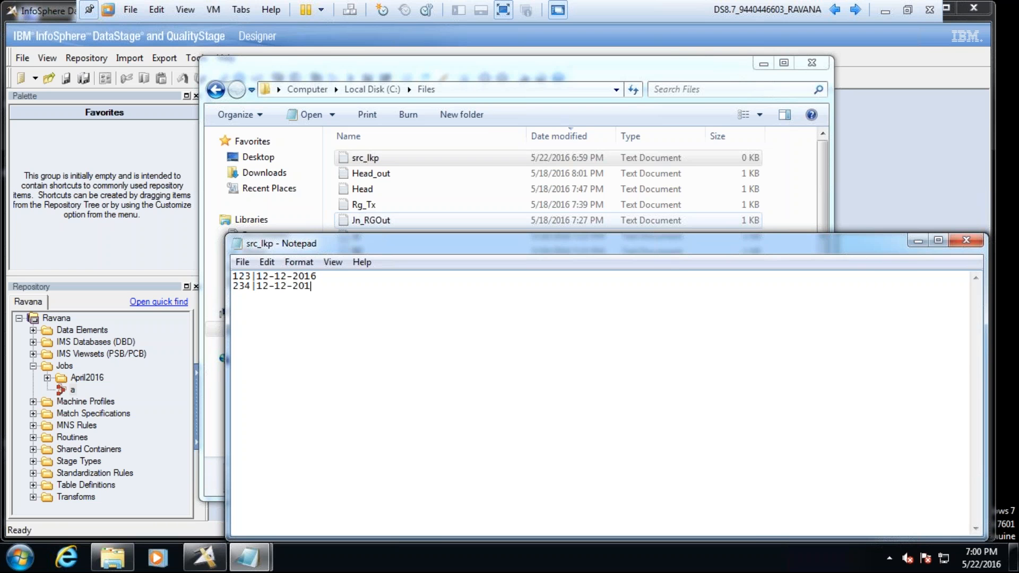
key("BackSpace")
key("BackSpace")
key("BackSpace")
key("BackSpace")
key("BackSpace")
key("BackSpace")
key("BackSpace")
key("BackSpace")
type("2-12-20")
type("16 ")
Step: Add the source rows 345|12-12-2016 and 456|12-12-2016, then save and close src_lkp
type("345")
type("|12-12")
type("-2016")
key("Return")
type("456|12-12-")
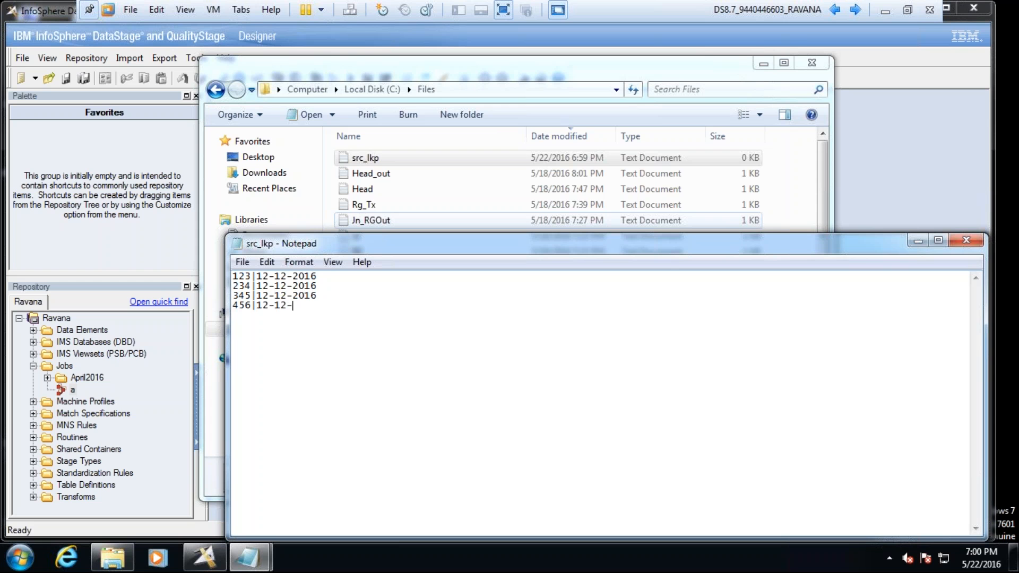
type("2016")
key("Return")
key("ctrl+s")
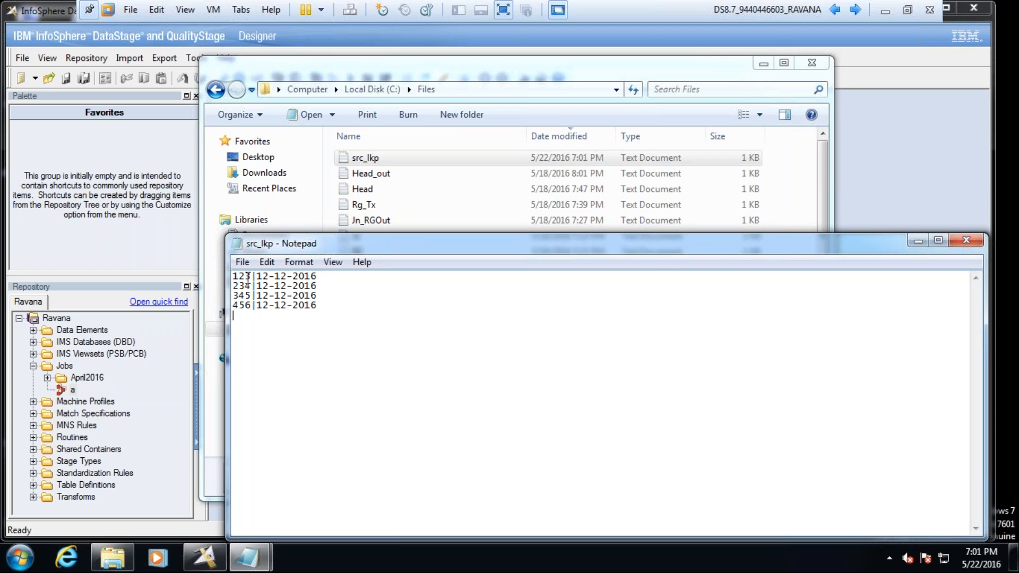
mouse_move(244, 276)
left_mouse_down()
mouse_move(233, 277)
mouse_move(245, 295)
left_mouse_up()
left_click(962, 243)
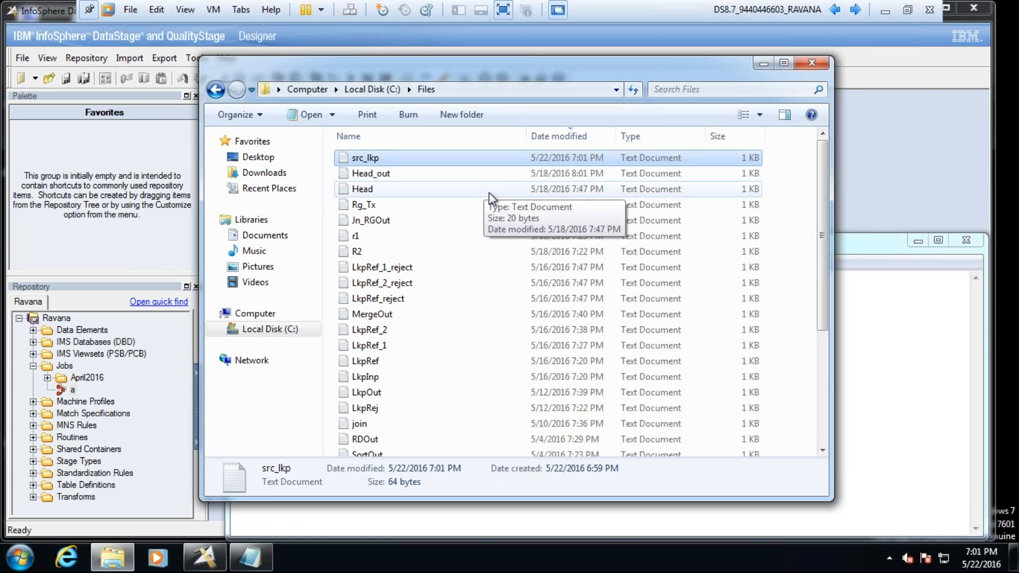
Step: Create another text document named src_rg_ref in the same Files folder
right_click(489, 192)
mouse_move(566, 371)
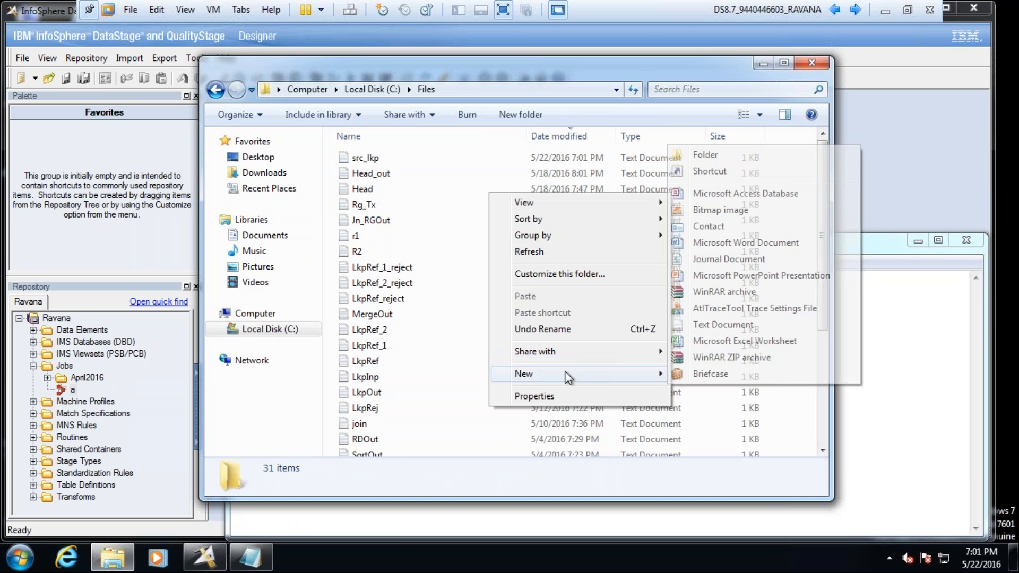
left_click(759, 325)
type("src_")
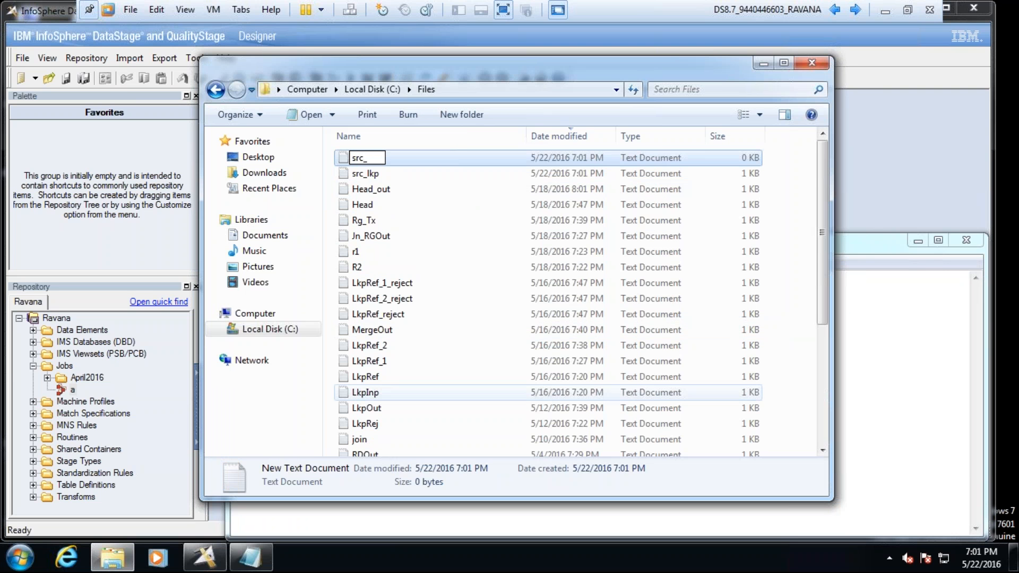
type("rg_ref")
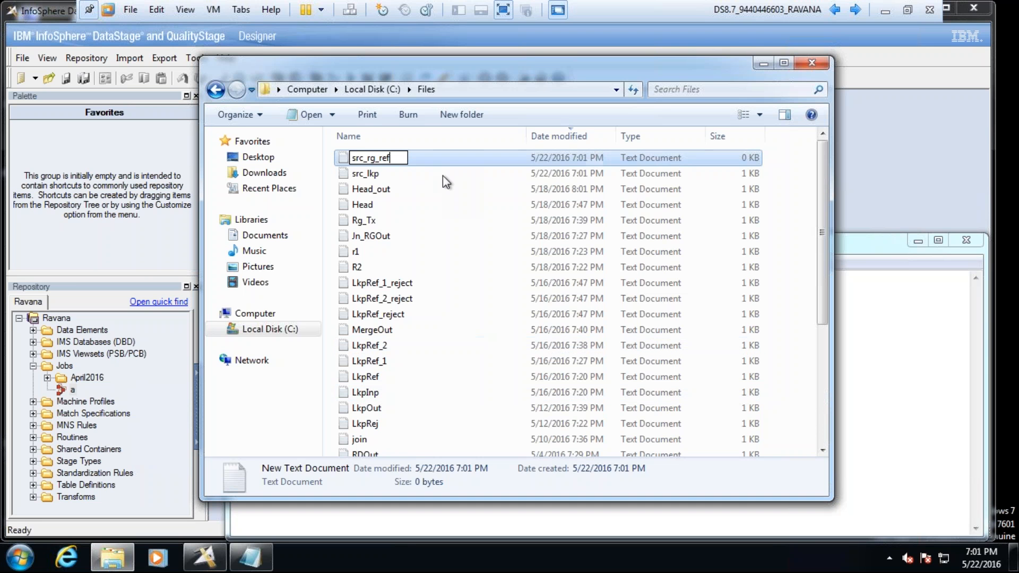
double_click(404, 158)
key("Return")
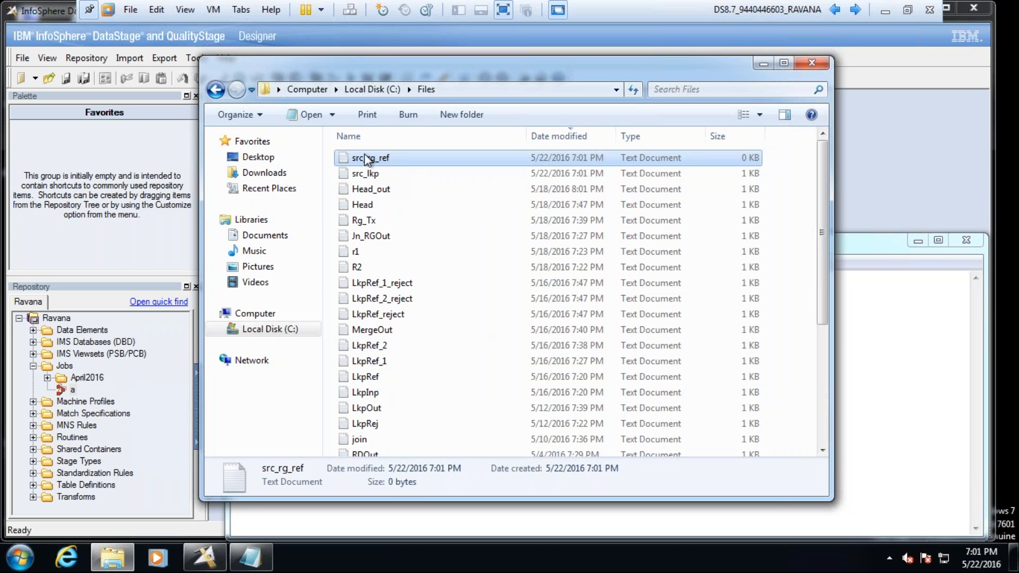
Step: Open src_rg_ref and enter the reference rows 123|01-01-2016|12-12-2099 and 234|01-01-2016|10-10-2016
double_click(367, 160)
type("123")
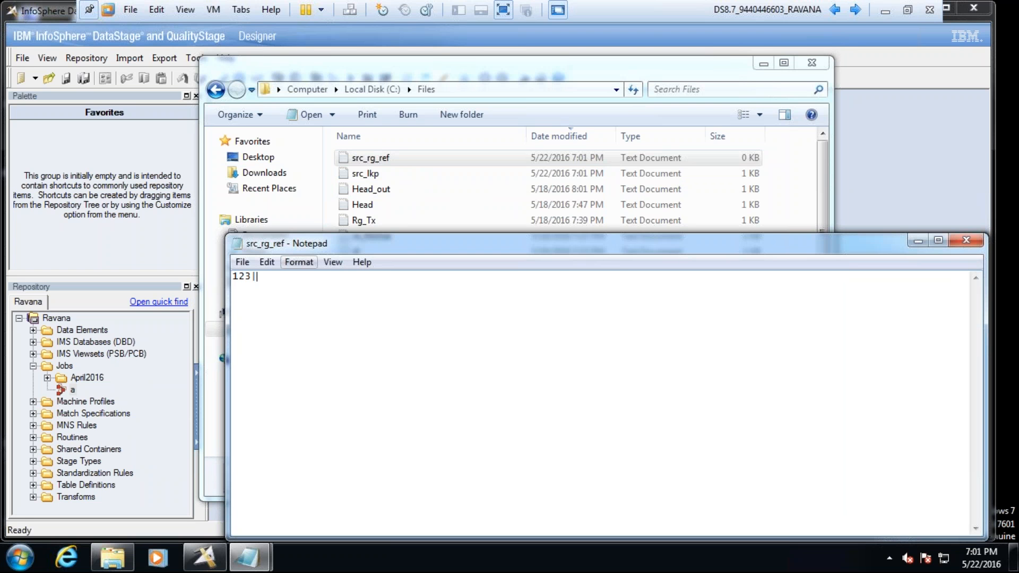
type("|010")
key("BackSpace")
type("-01-2016|12-12-2099 ")
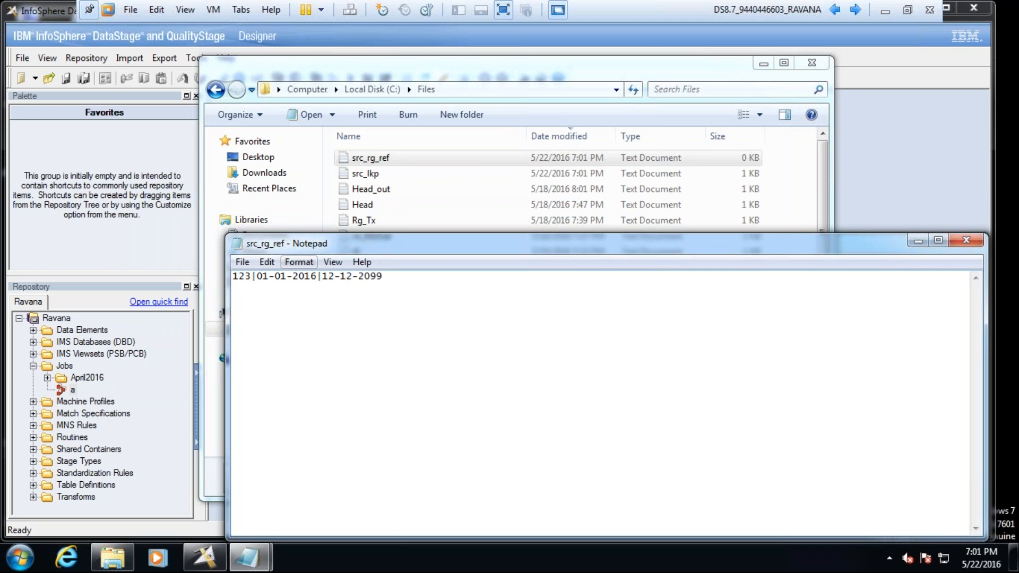
type("234|01-01-2016|10-10-2016")
key("Return")
Step: Add the reference rows 345|01-01-2016|12-12-2099 and 456|01-01-2017|12-12-2099 to src_rg_ref
type("34")
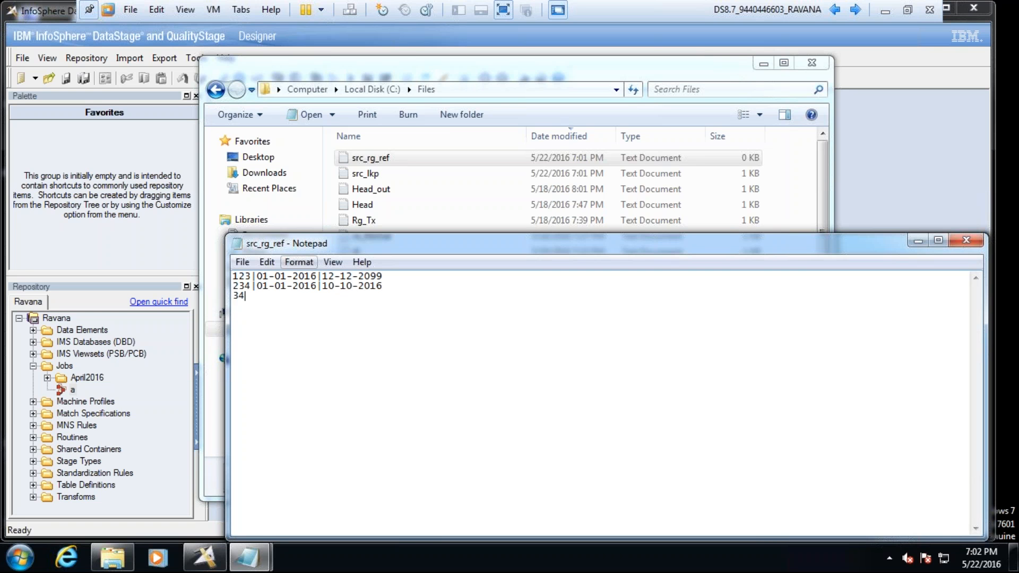
type("5|01-01-2016|12-12-2099")
key("Return")
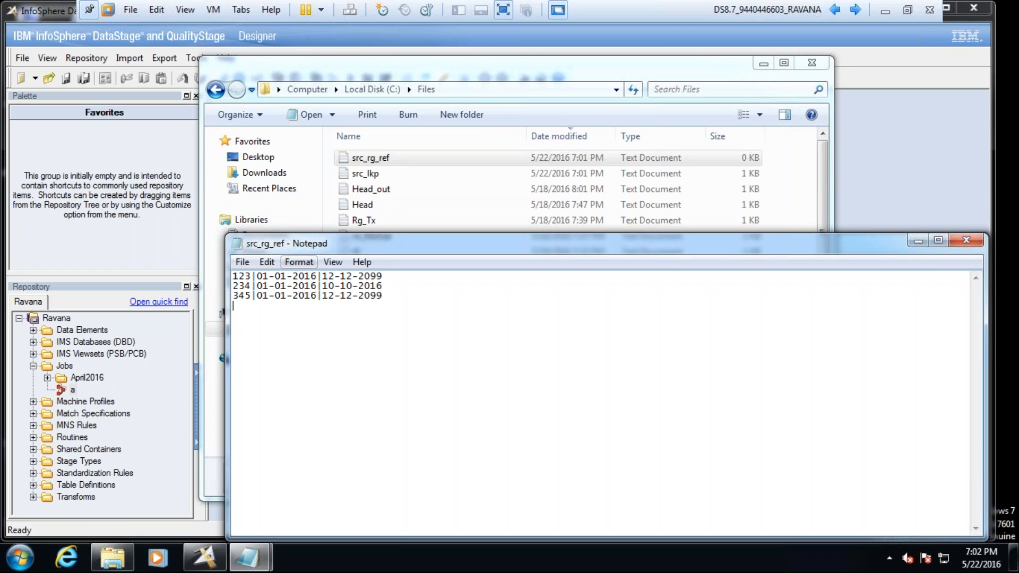
type("456|01-01-2017|12-12-2099")
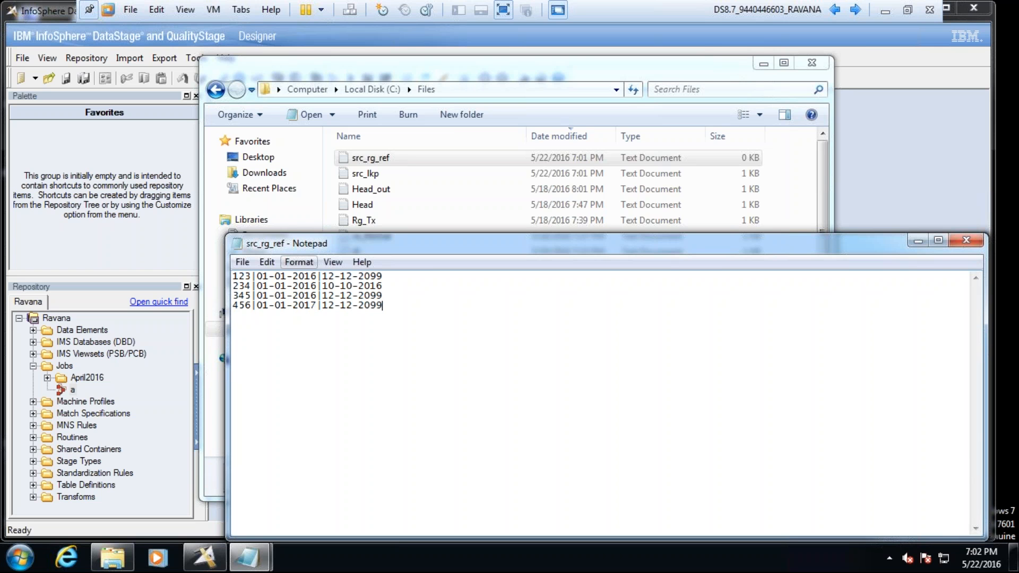
Step: Save and close src_rg_ref, then return to the DataStage Designer window
key("Return")
key("ctrl+s")
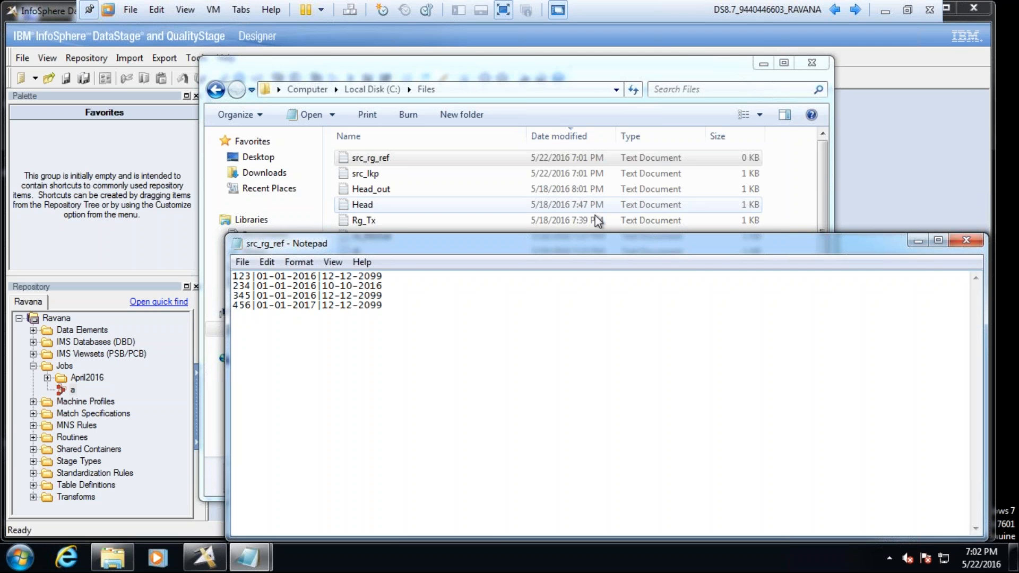
left_click(977, 242)
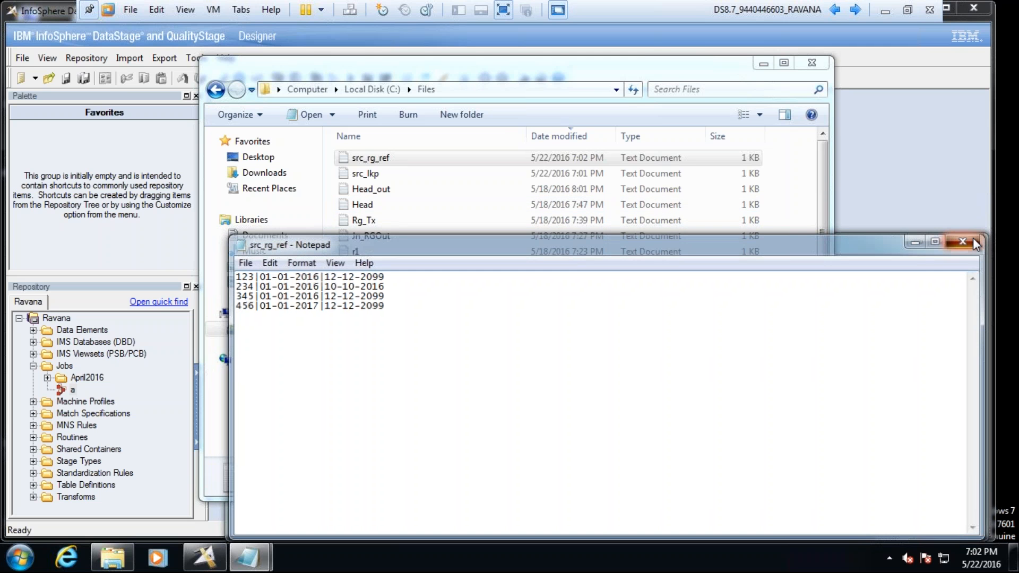
left_click(917, 298)
left_click(923, 240)
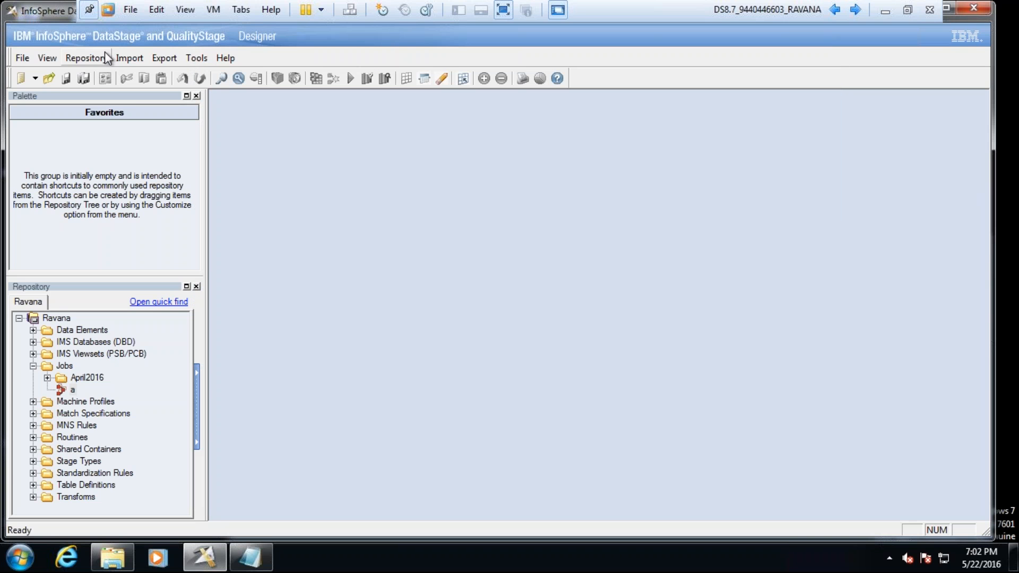
Step: Create a new parallel job in the April2016 folder, save it as RangeLkp and maximize its canvas
left_click(48, 378)
right_click(78, 378)
mouse_move(133, 428)
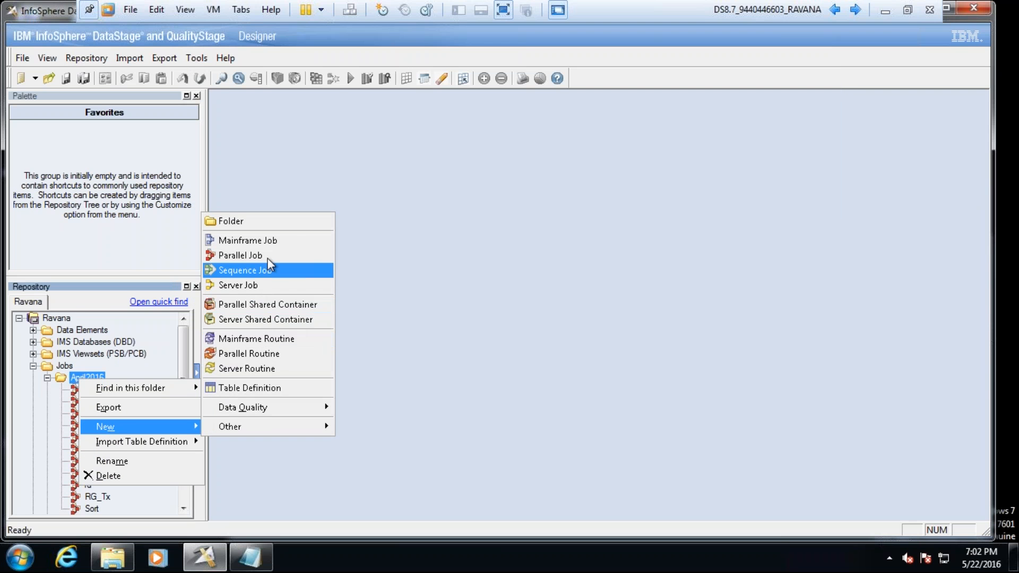
left_click(268, 256)
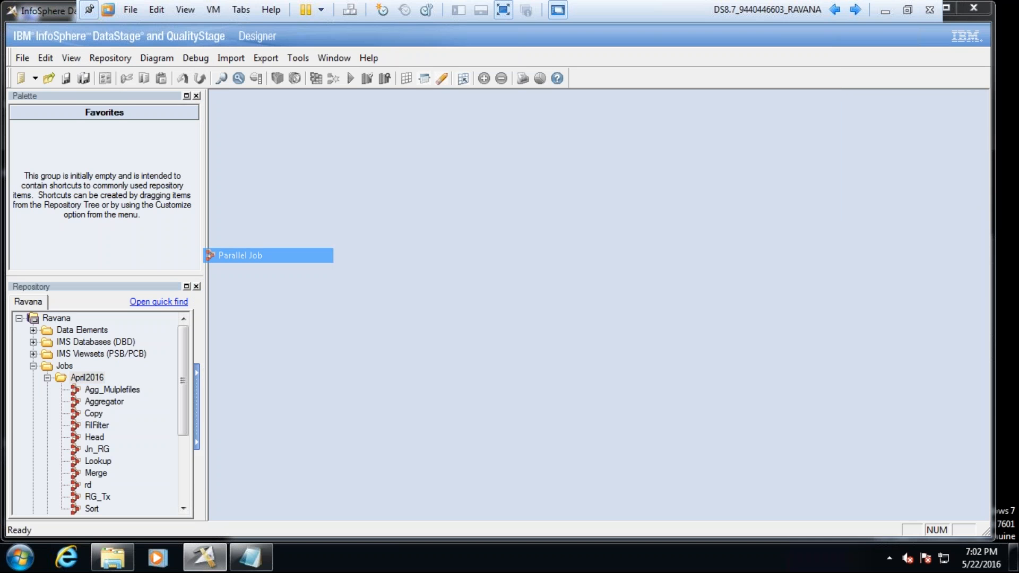
key("ctrl+s")
type("R")
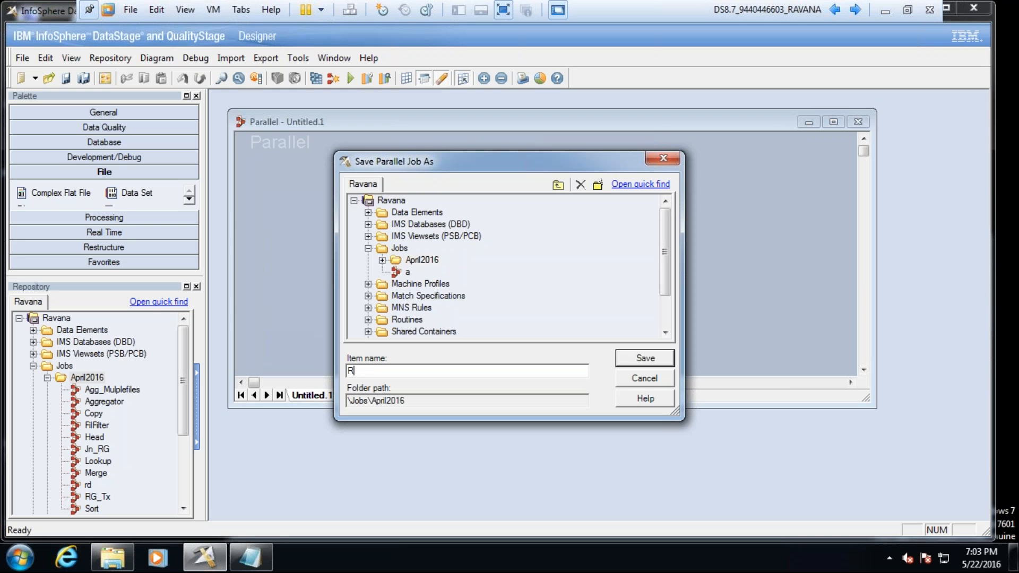
type("angeLkp")
key("Return")
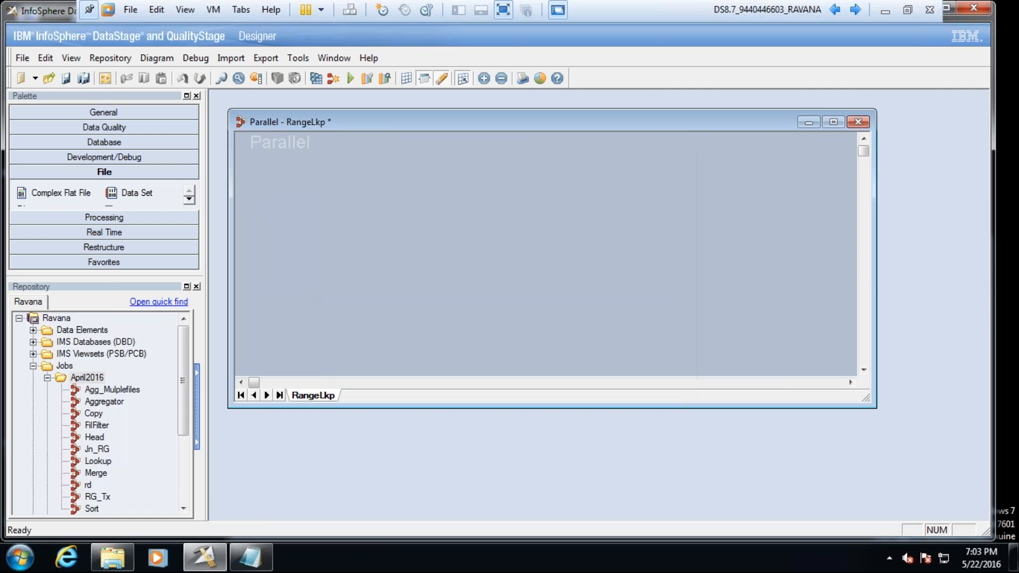
left_click(834, 122)
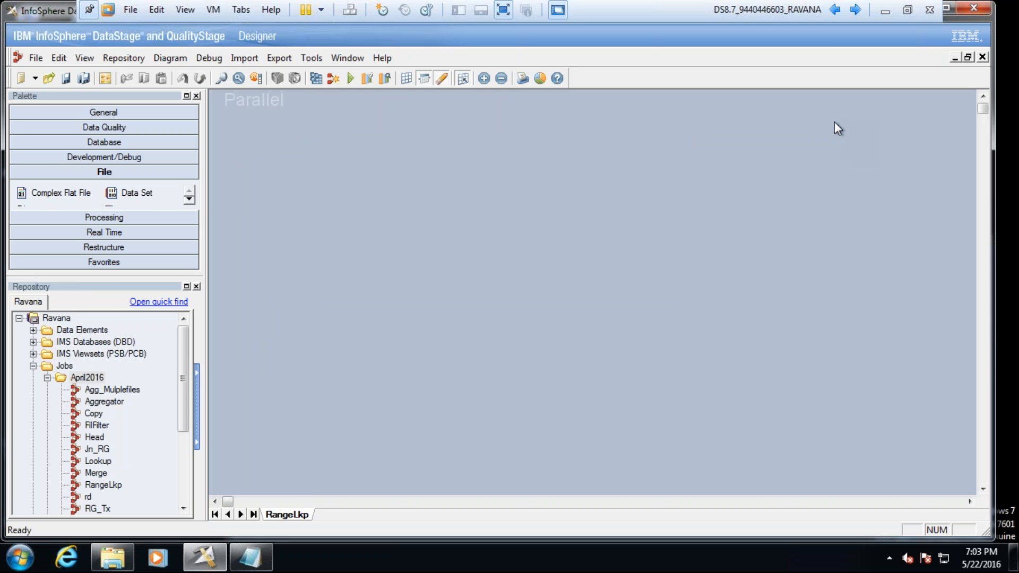
Step: Place a Lookup stage on the canvas with one Sequential File stage to its left and another above it
left_click(189, 200)
left_click_drag(21, 199, 271, 224)
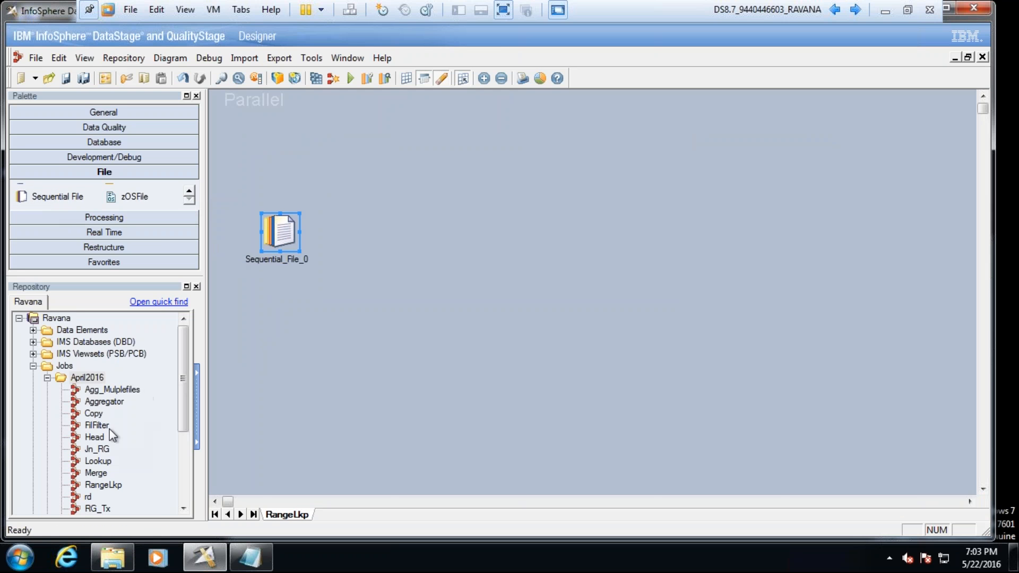
left_click(131, 220)
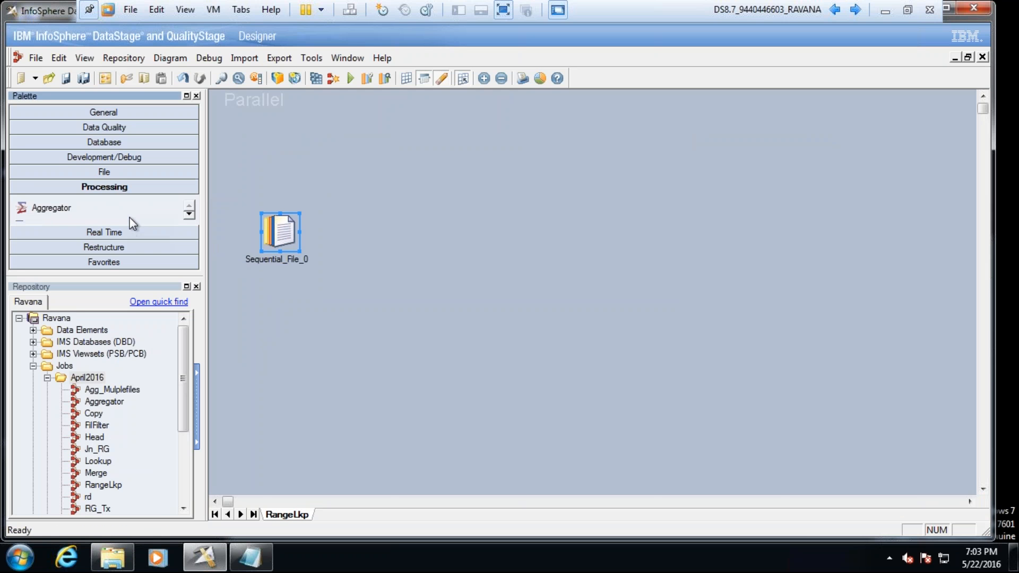
left_click(190, 216)
left_click(190, 216)
left_click(190, 216)
left_click(190, 215)
left_click(190, 215)
left_click(191, 215)
left_click(190, 216)
left_click(190, 215)
left_click(190, 216)
left_click(190, 215)
left_click(190, 216)
left_click(190, 215)
left_click(423, 250)
left_click(104, 172)
left_click_drag(62, 198, 432, 124)
Step: Link both Sequential File stages to the Lookup stage and draw an output link from the Lookup to its right
left_click(279, 232)
mouse_move(295, 232)
left_mouse_down()
mouse_move(291, 252)
mouse_move(419, 251)
left_mouse_up()
left_click(325, 250)
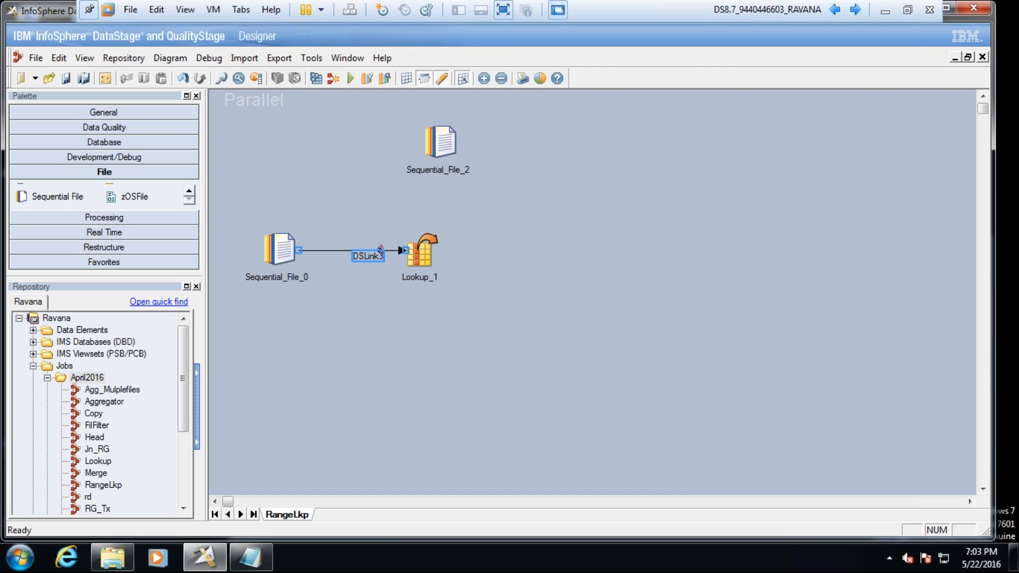
left_click_drag(435, 157, 571, 241)
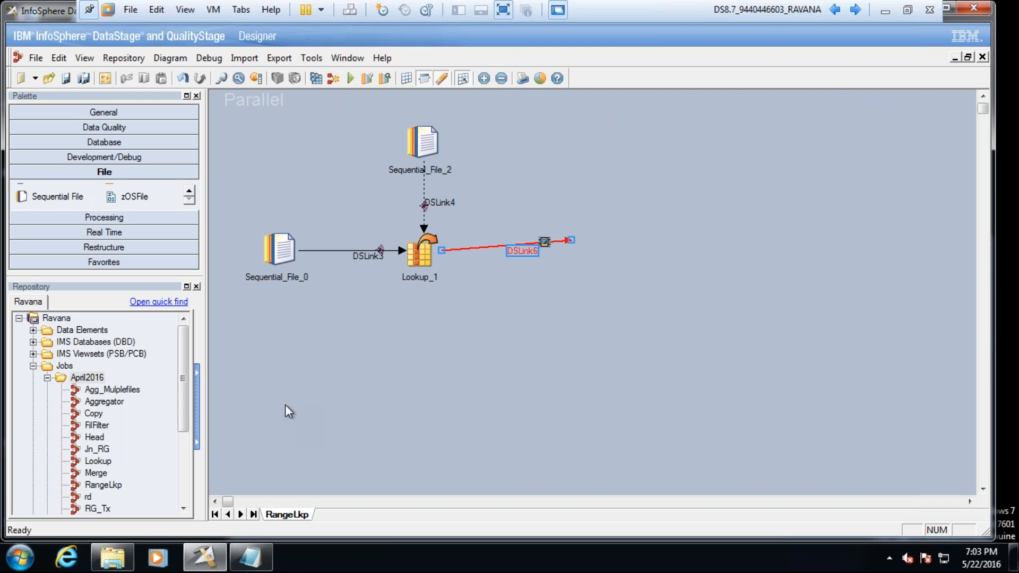
Step: Set the source file of the Sequential File stage above the Lookup to C:\Files\src_rg_ref.txt
left_click(420, 152)
double_click(420, 151)
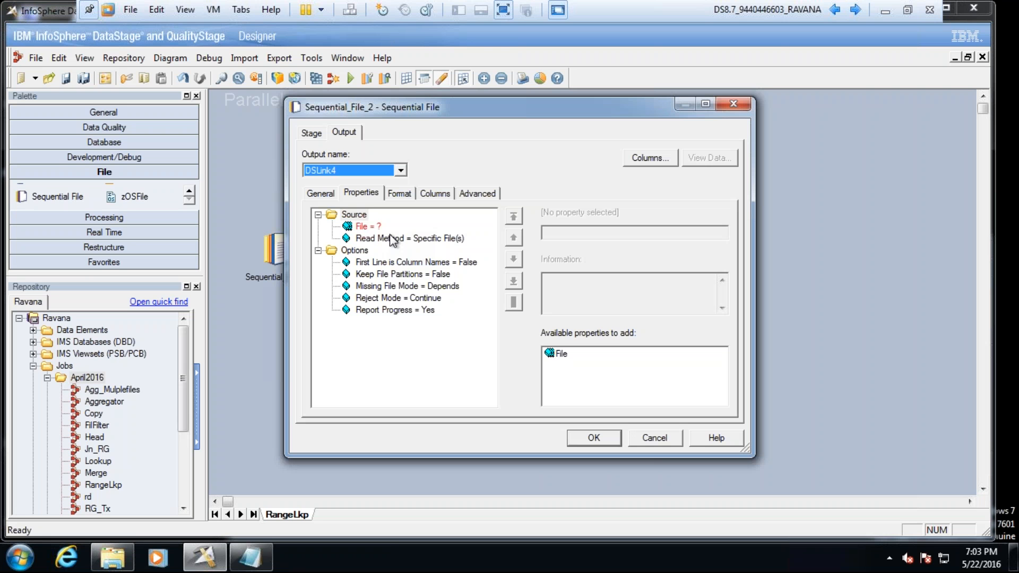
left_click(551, 233)
type("C:")
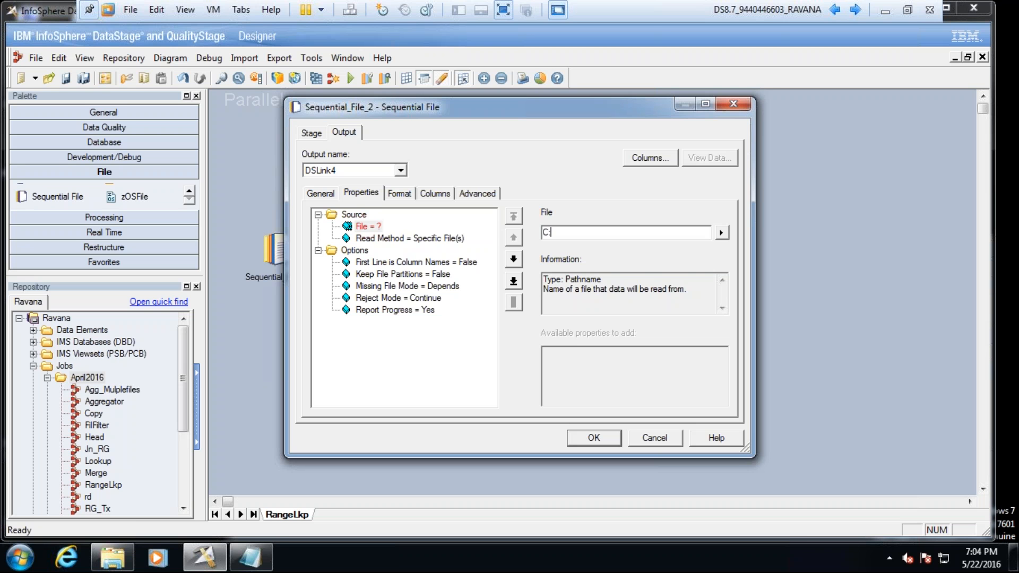
left_click(115, 565)
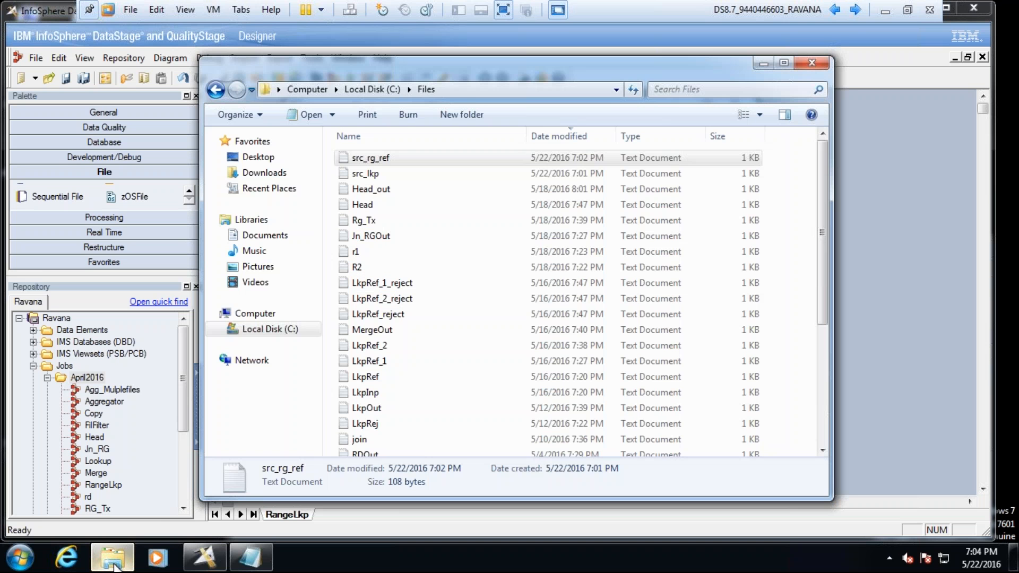
left_click(467, 93)
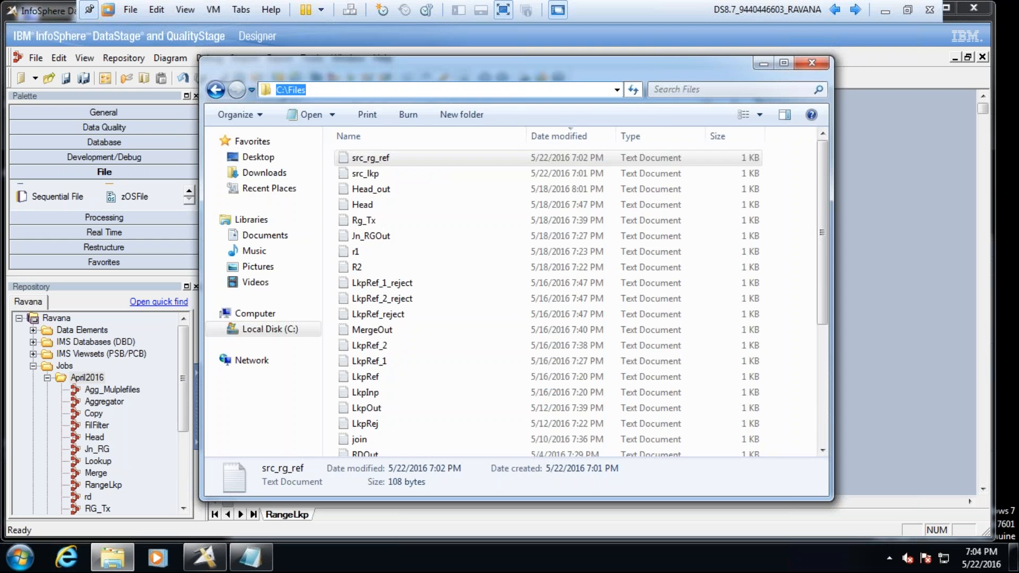
left_click(463, 94)
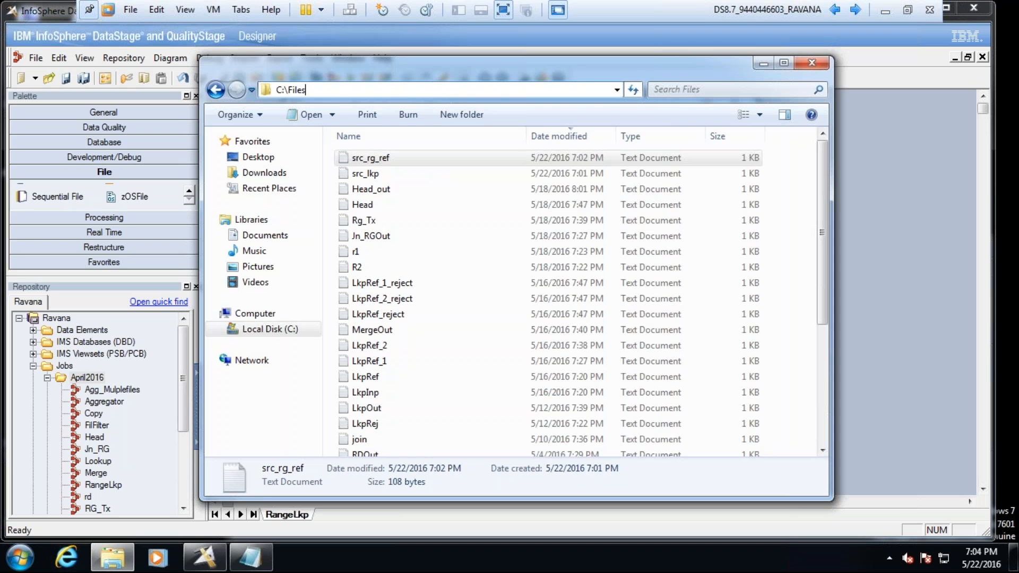
left_click(888, 283)
type("\\Files\\src_rg_ref")
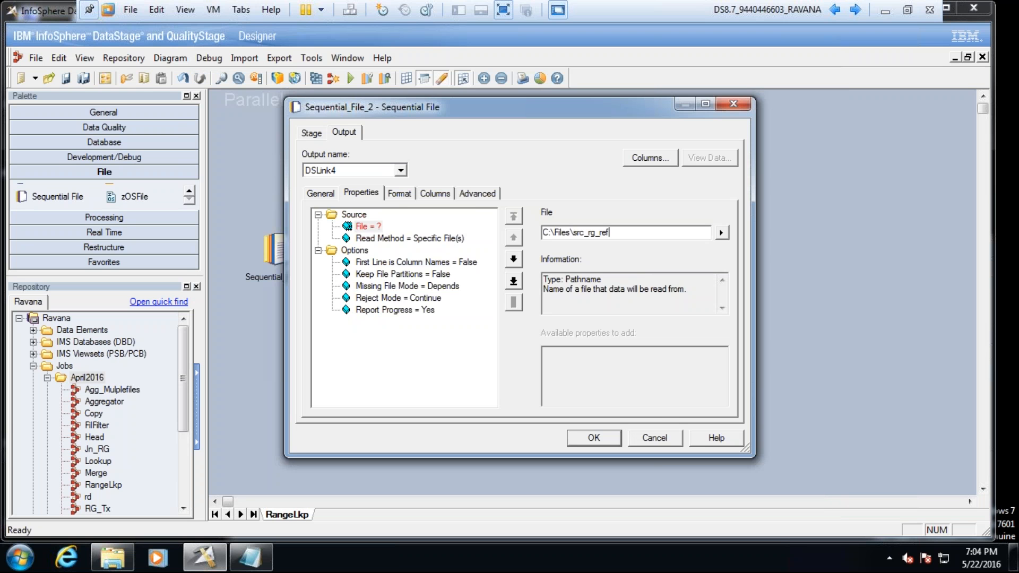
type(".txt")
left_click(385, 238)
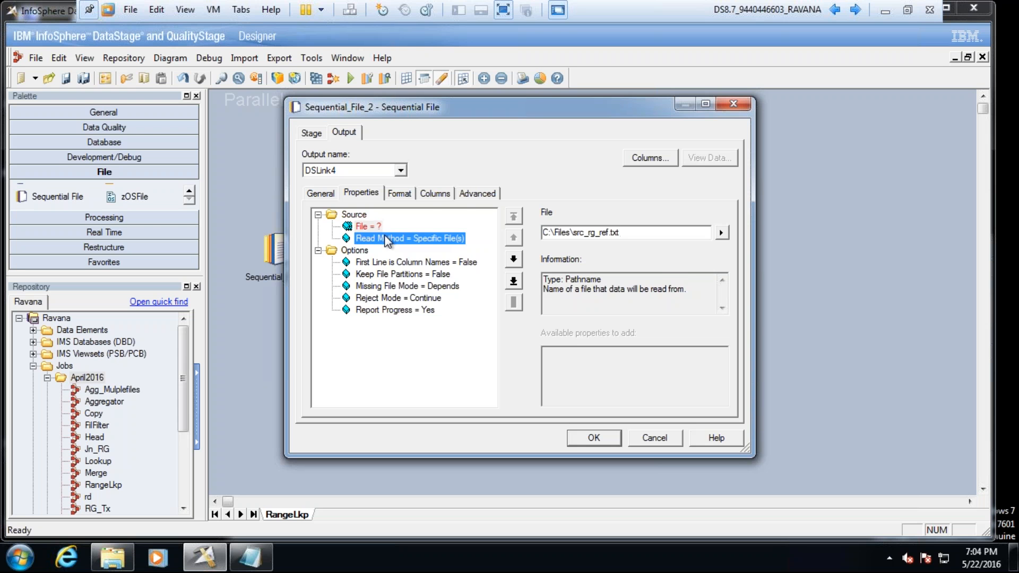
Step: Define the output columns id and dt for the reference Sequential File stage
left_click(432, 195)
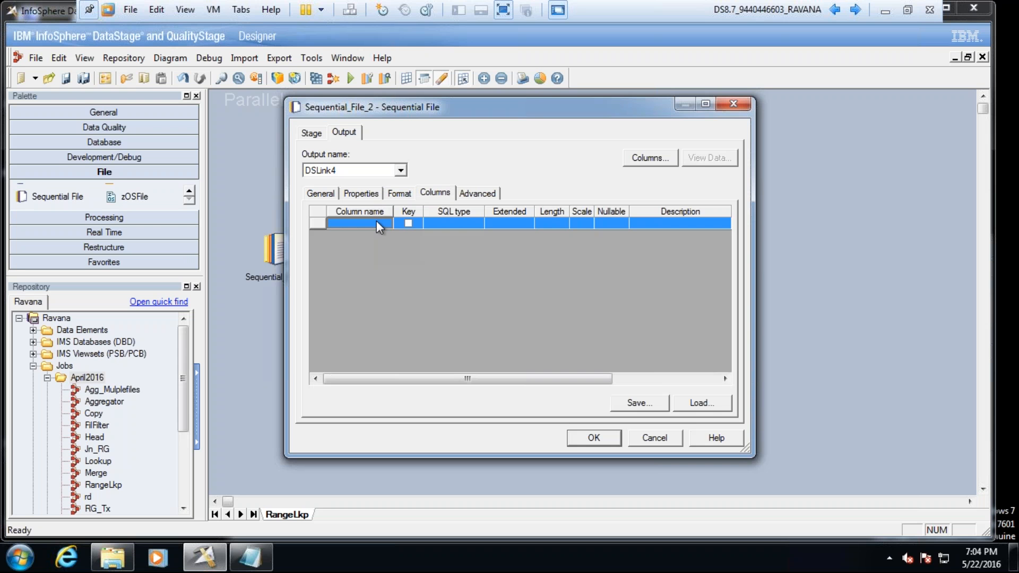
left_click(377, 223)
type("id")
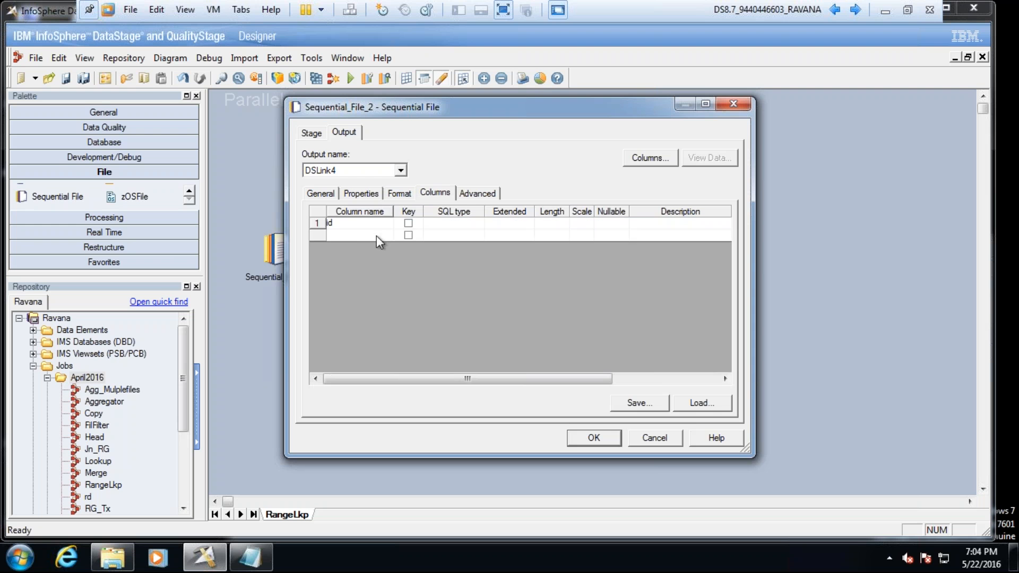
left_click(356, 236)
type("dt")
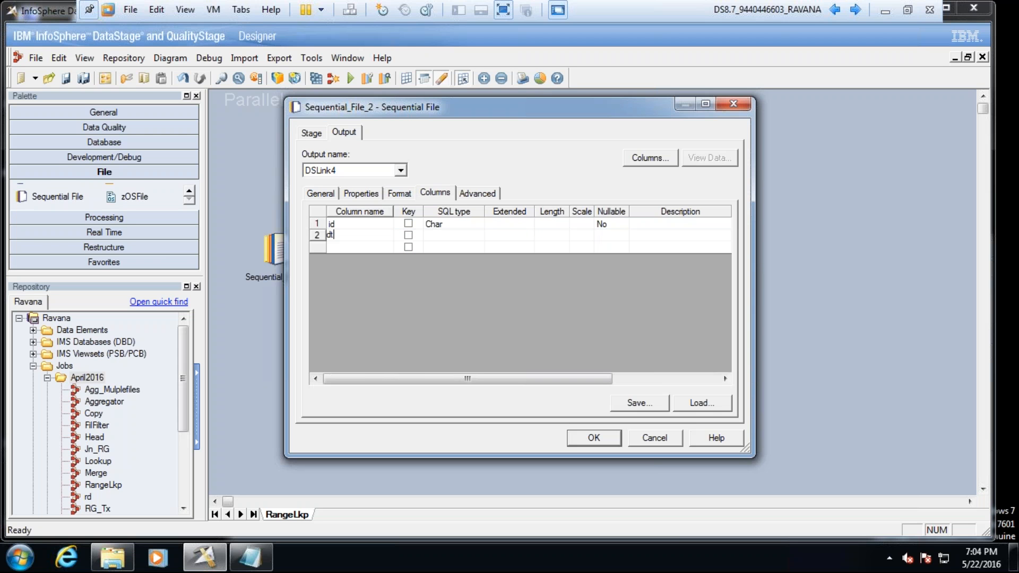
Step: Rename the dt column to dt1 and add a third output column named dt2
left_click(370, 247)
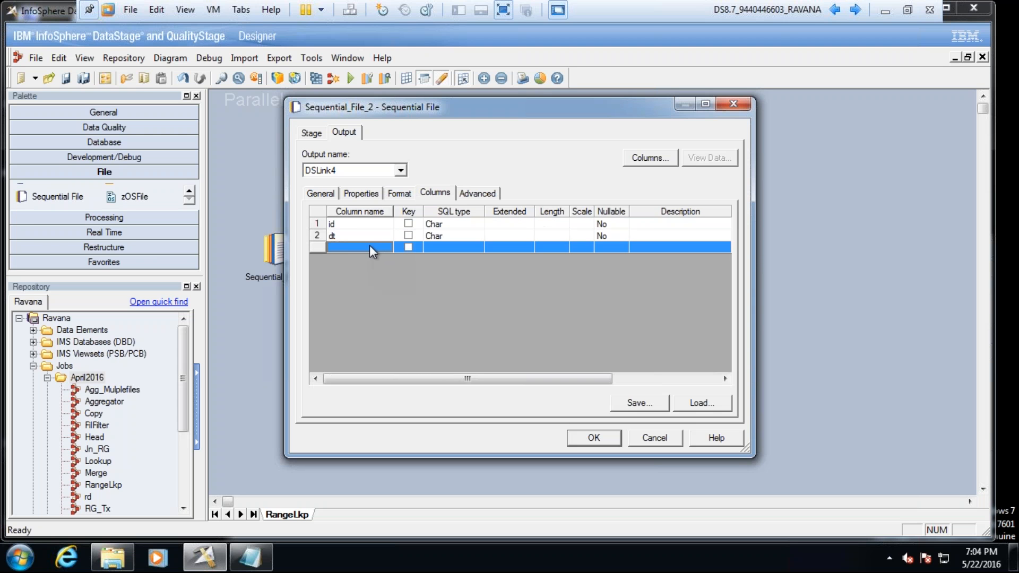
left_click(336, 234)
left_click(336, 234)
left_click_drag(336, 235, 312, 234)
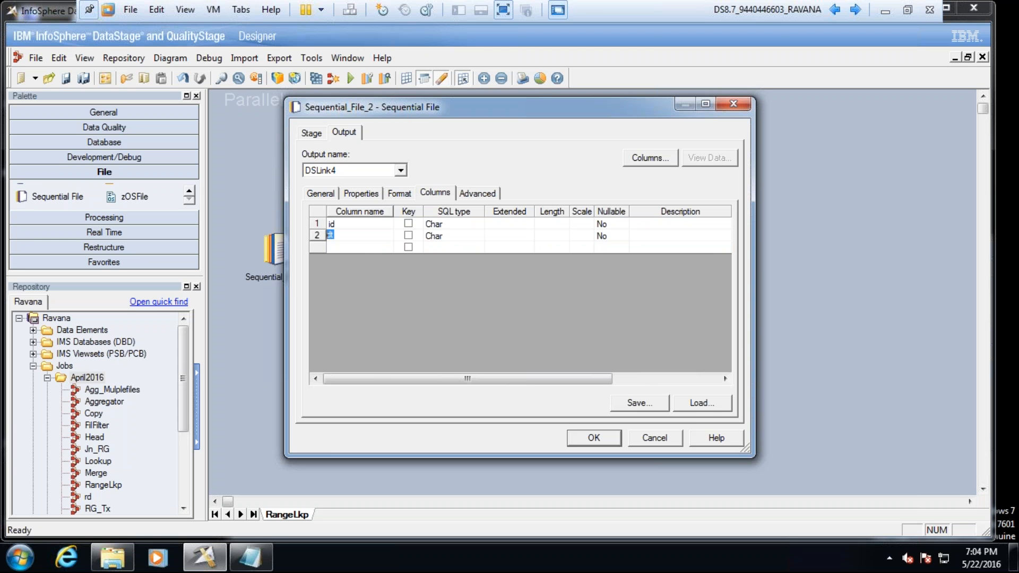
left_click(335, 235)
type("1")
left_click(331, 248)
left_click(336, 250)
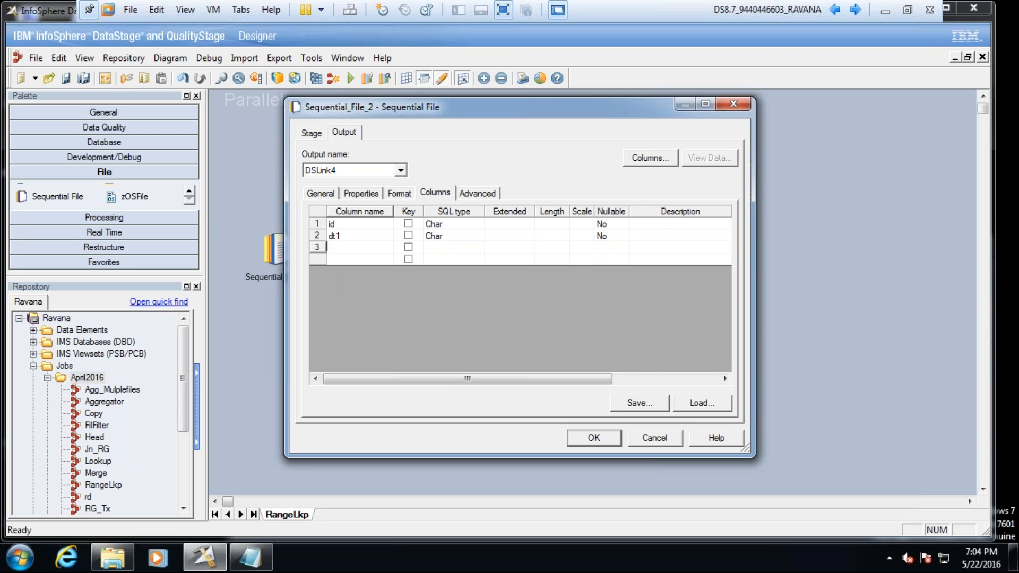
type("dt2")
Step: Set the SQL type of dt1 and dt2 to Date and of id to Integer
left_click(445, 234)
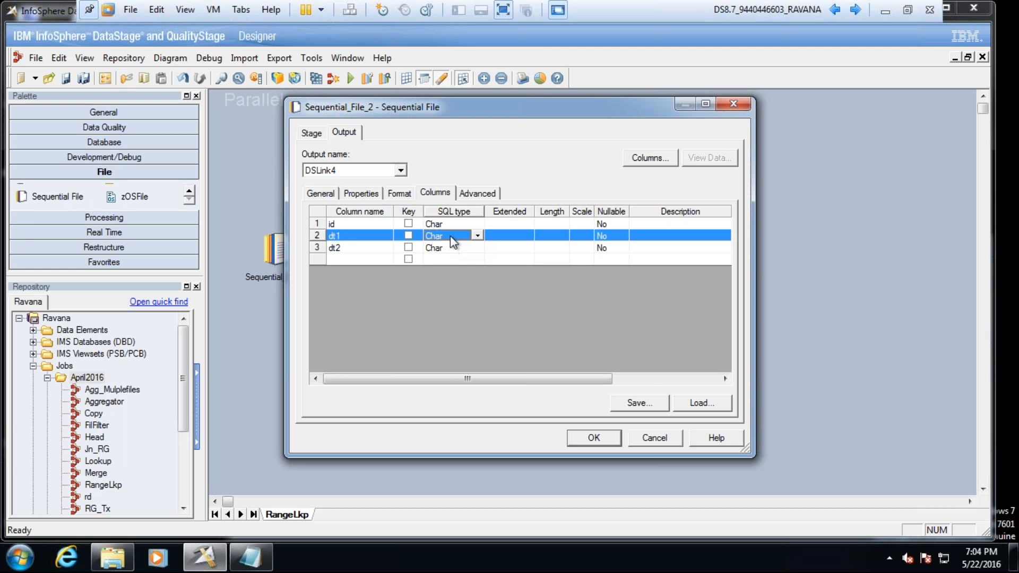
key("d")
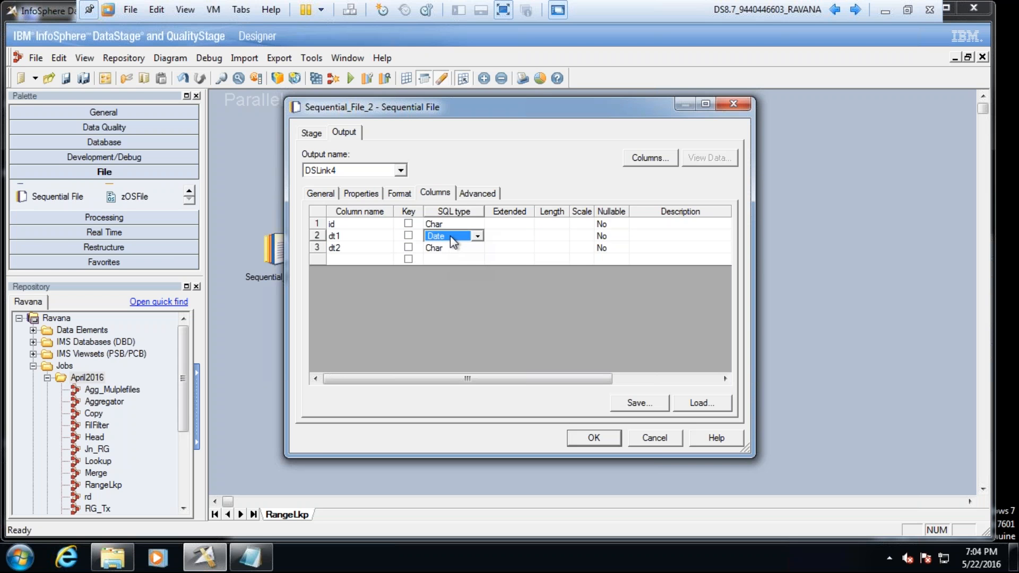
left_click(448, 247)
key("d")
left_click(454, 227)
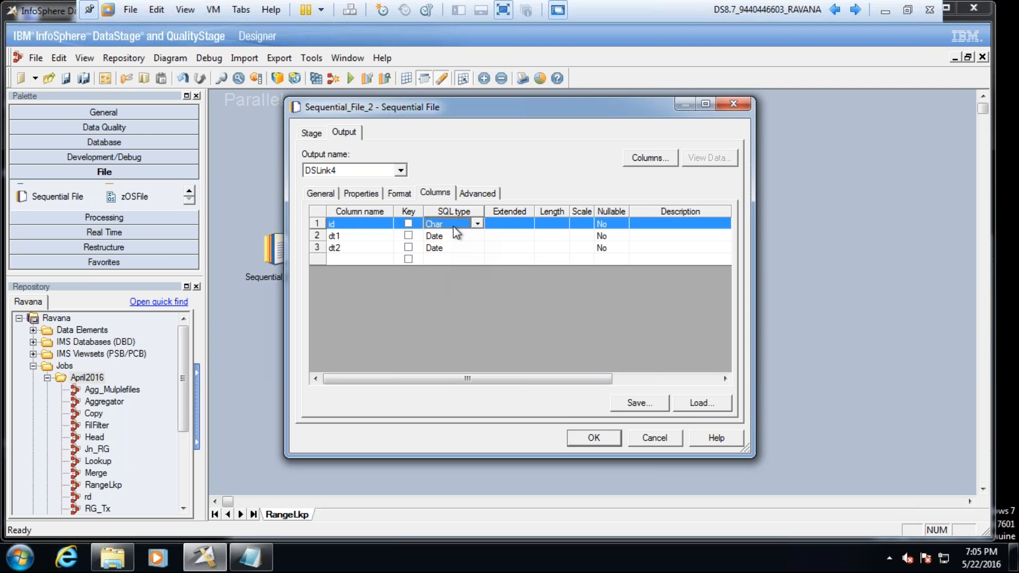
key("i")
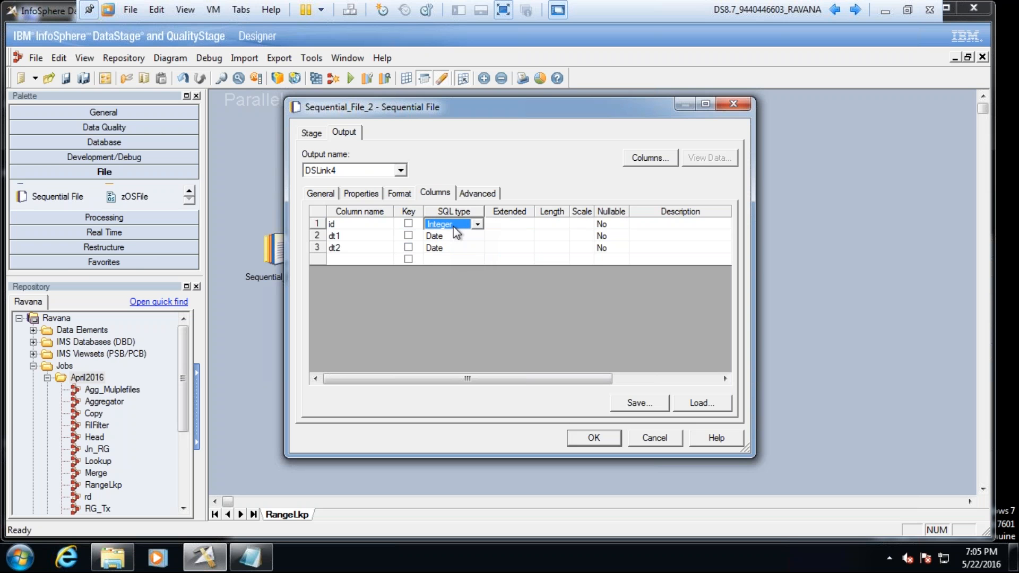
Step: Preview the reference file's data through the stage and examine the output log of the View Data command
left_click(375, 192)
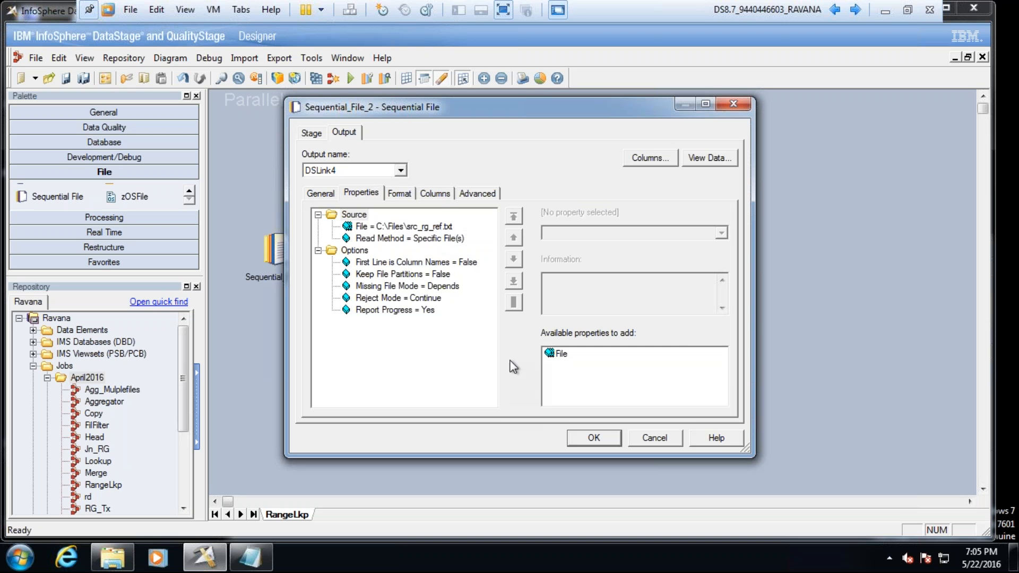
left_click(719, 158)
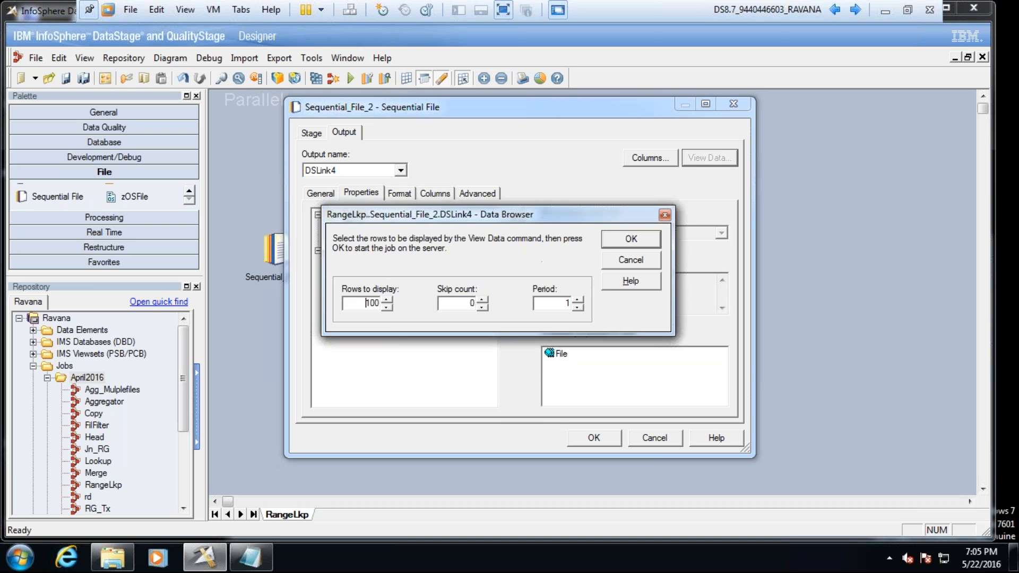
left_click(615, 243)
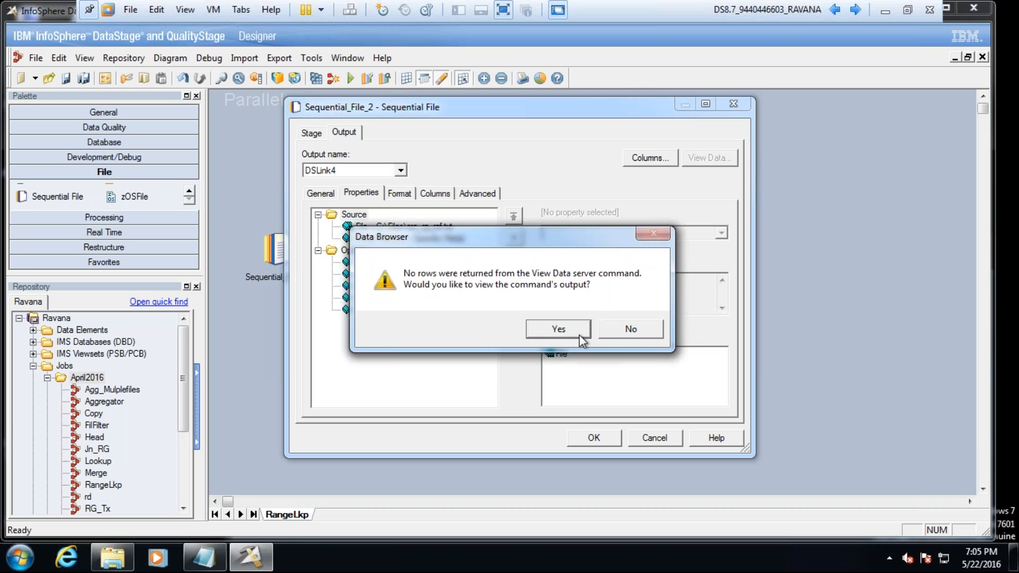
left_click(573, 330)
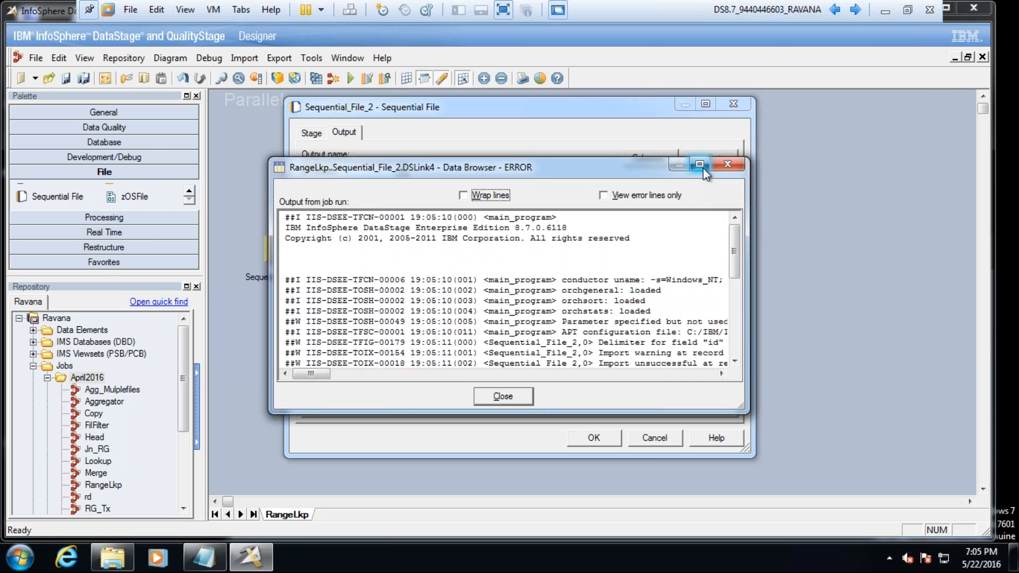
left_click(700, 164)
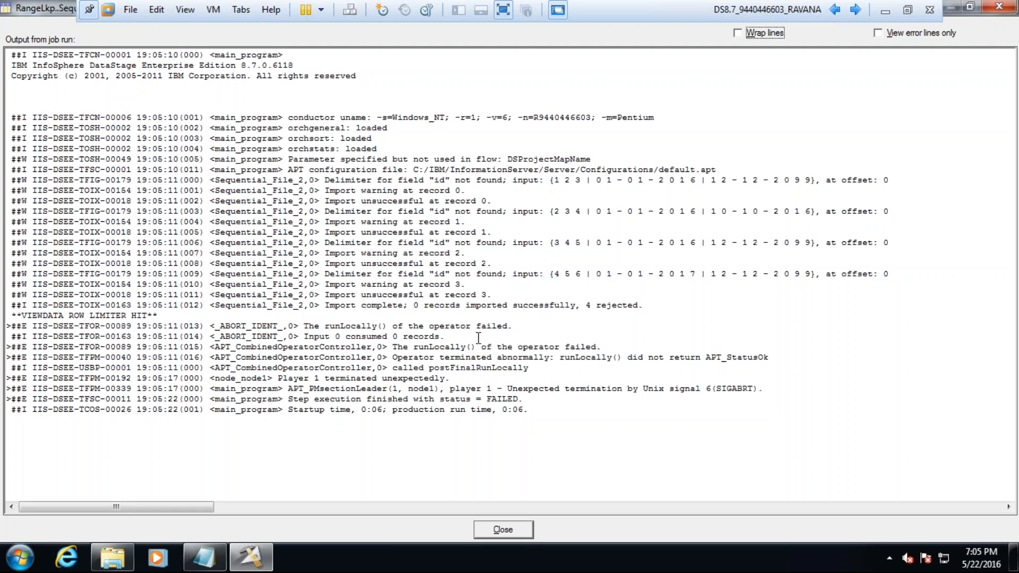
left_click(515, 530)
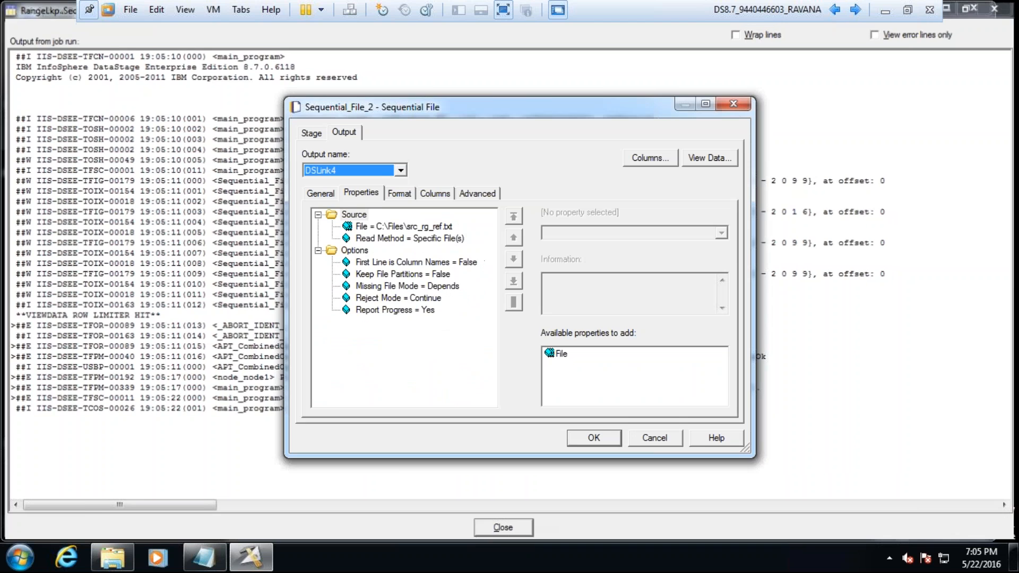
Step: Set the reference stage's field delimiter to | and remove the Quote property from its format's field defaults
left_click(399, 192)
left_click(383, 259)
left_click(345, 223)
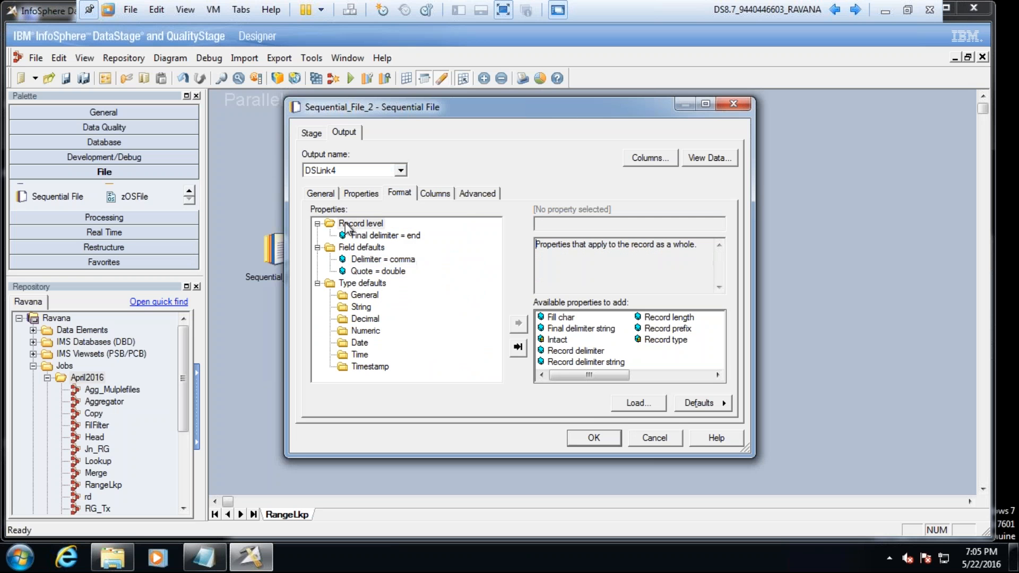
left_click(406, 271)
left_click(383, 259)
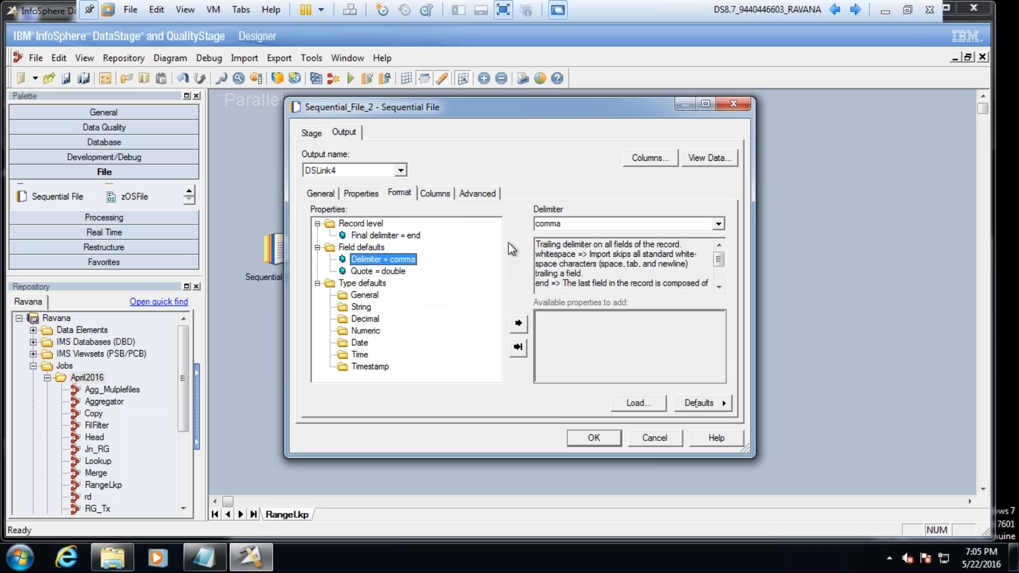
left_click(559, 224)
type("|")
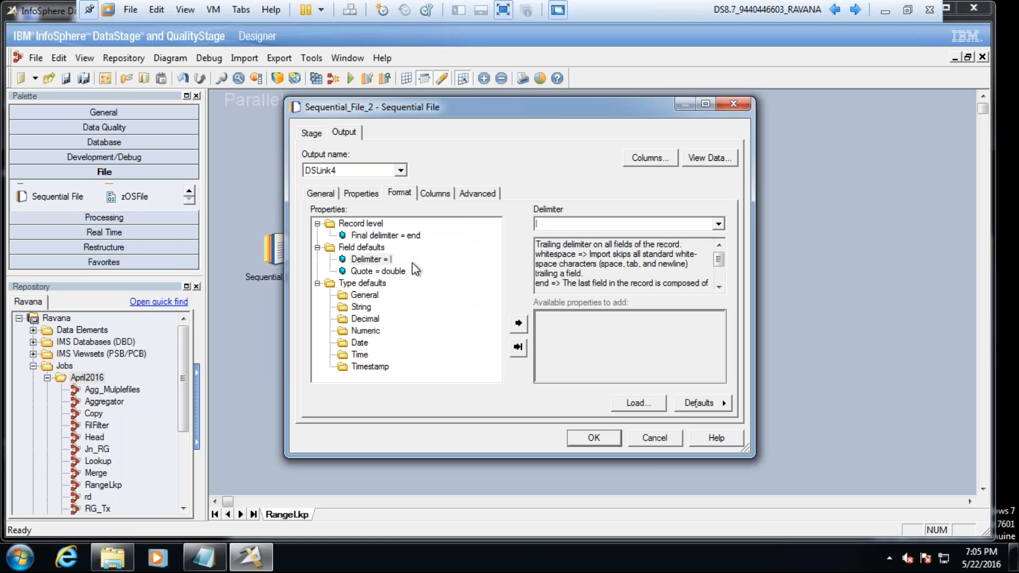
left_click(367, 272)
right_click(362, 275)
left_click(400, 314)
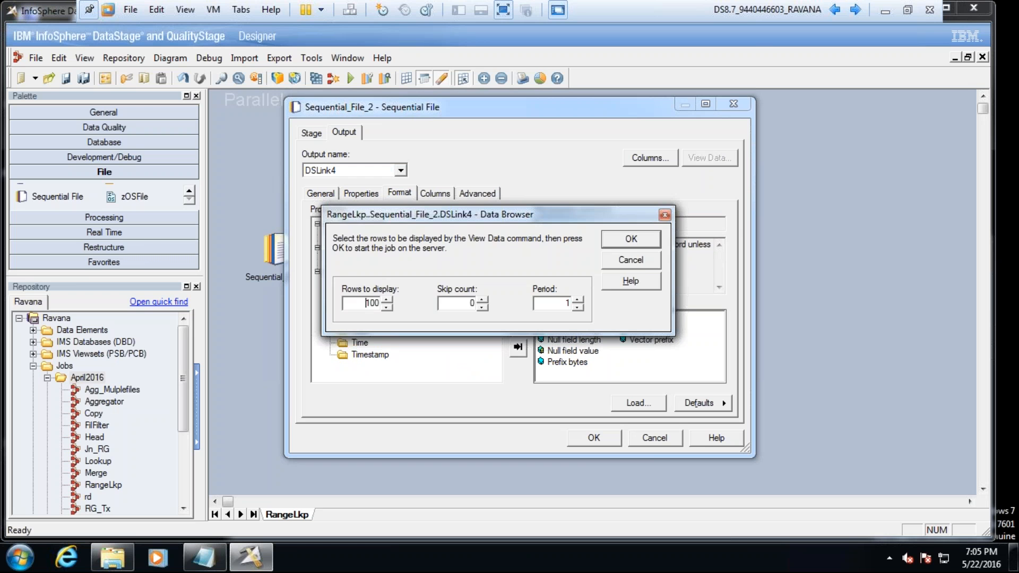
Step: Run a data preview of the reference file with the new delimiter and examine the command's output log
left_click(659, 243)
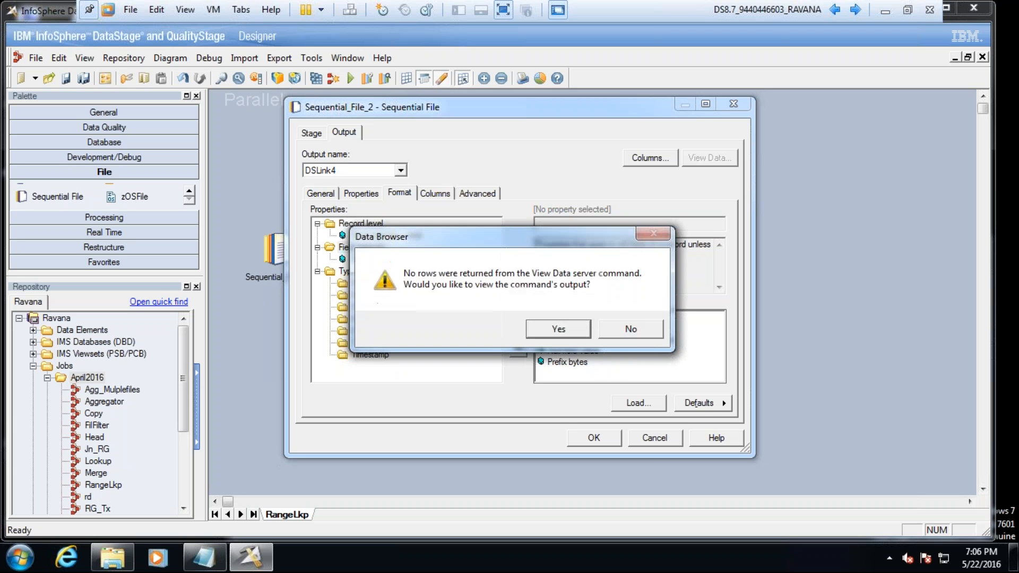
left_click(562, 339)
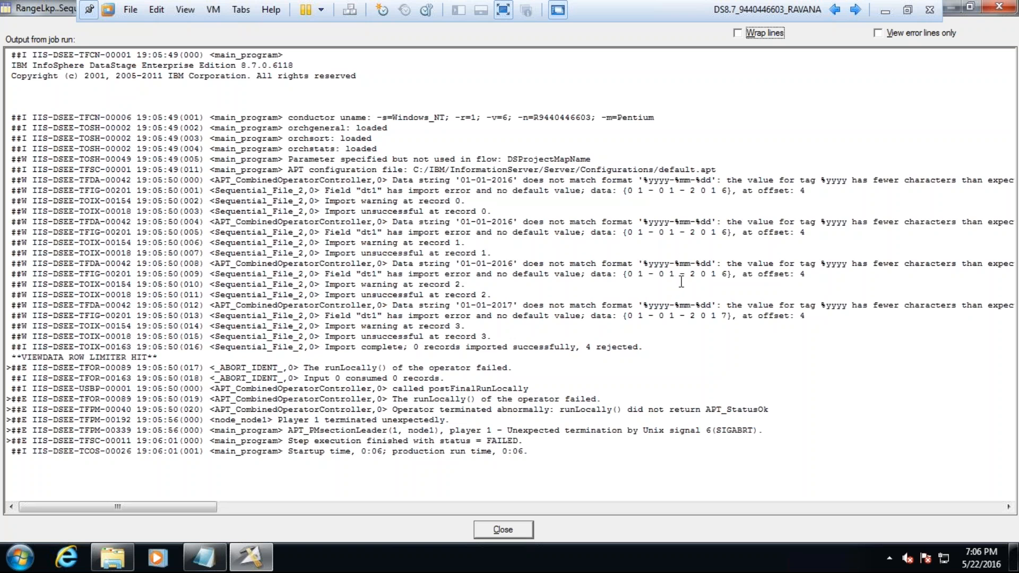
left_click(521, 528)
Step: Add a Format string property to the reference stage's Date type defaults and set it to %mm-%dd-%yyyy
left_click(359, 330)
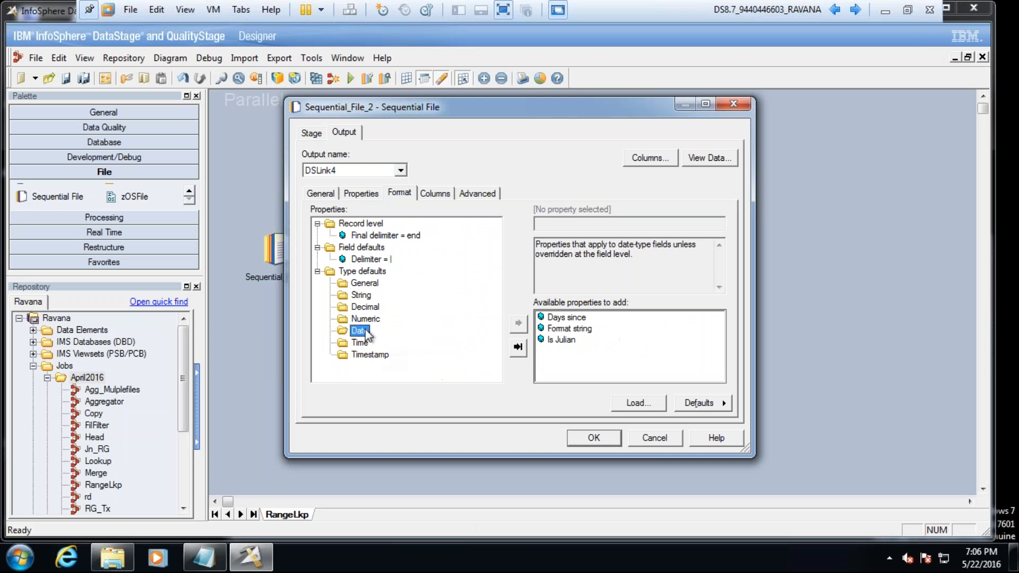
double_click(586, 328)
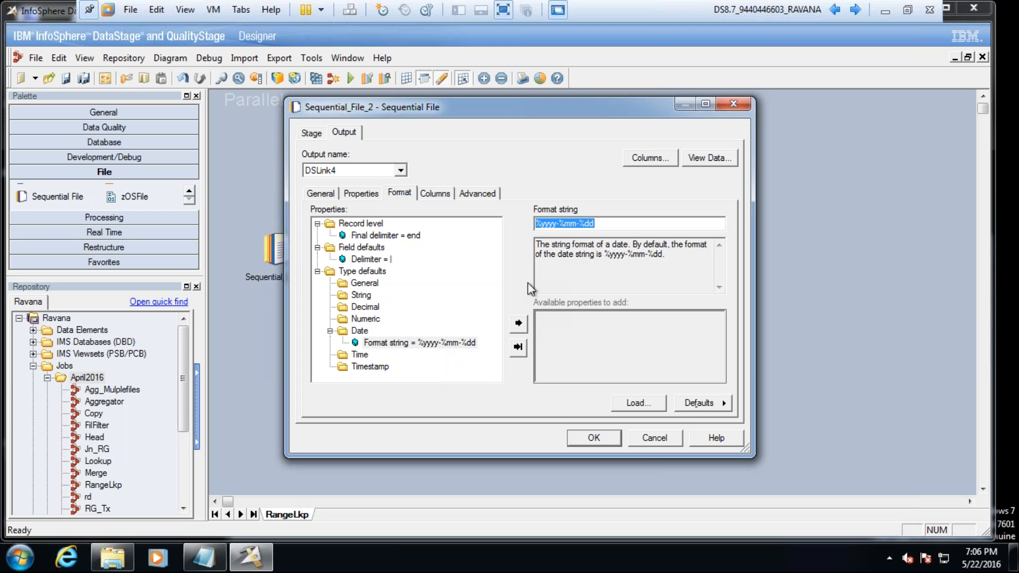
left_click(582, 223)
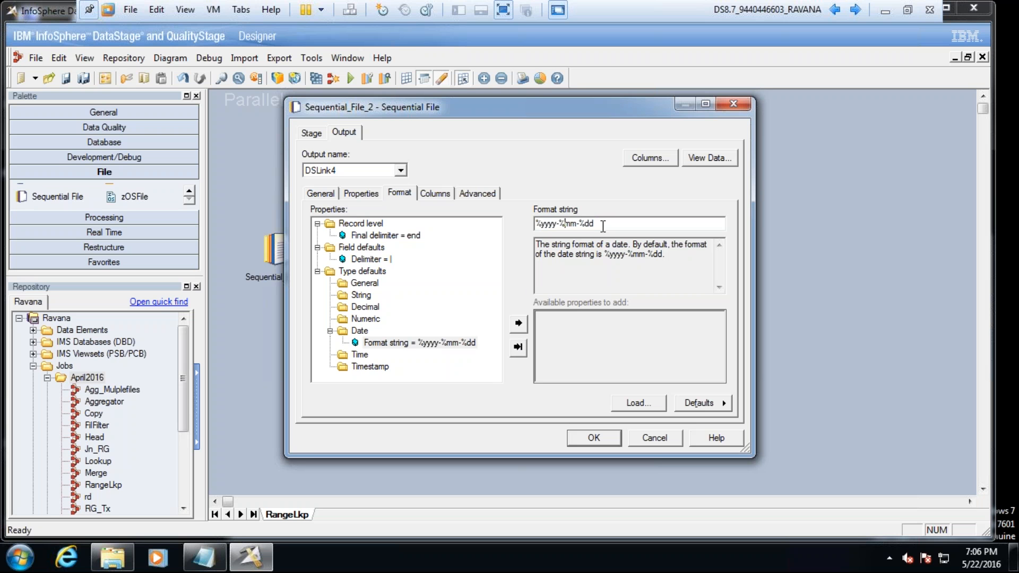
key("BackSpace")
key("BackSpace")
key("BackSpace")
key("BackSpace")
key("BackSpace")
key("BackSpace")
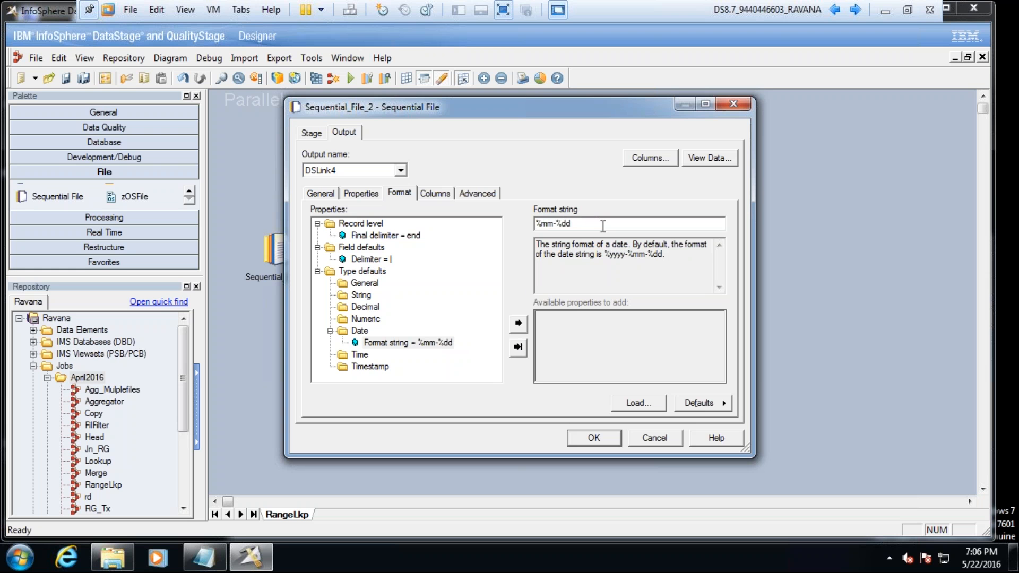
type("-%yyyy")
Step: Preview the reference data with the new date format and widen the dt1 and dt2 columns to show full dates
left_click(712, 158)
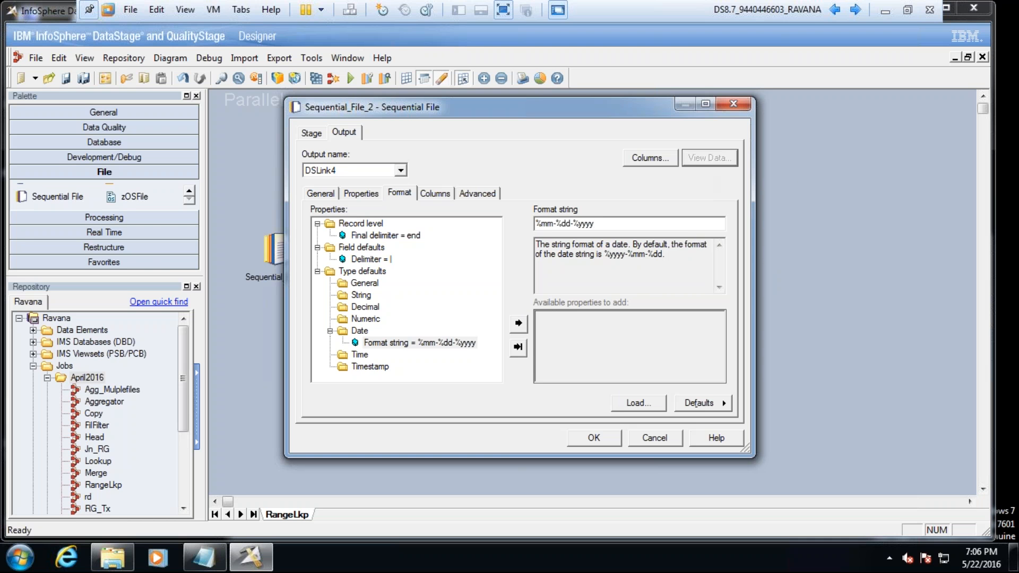
left_click(639, 241)
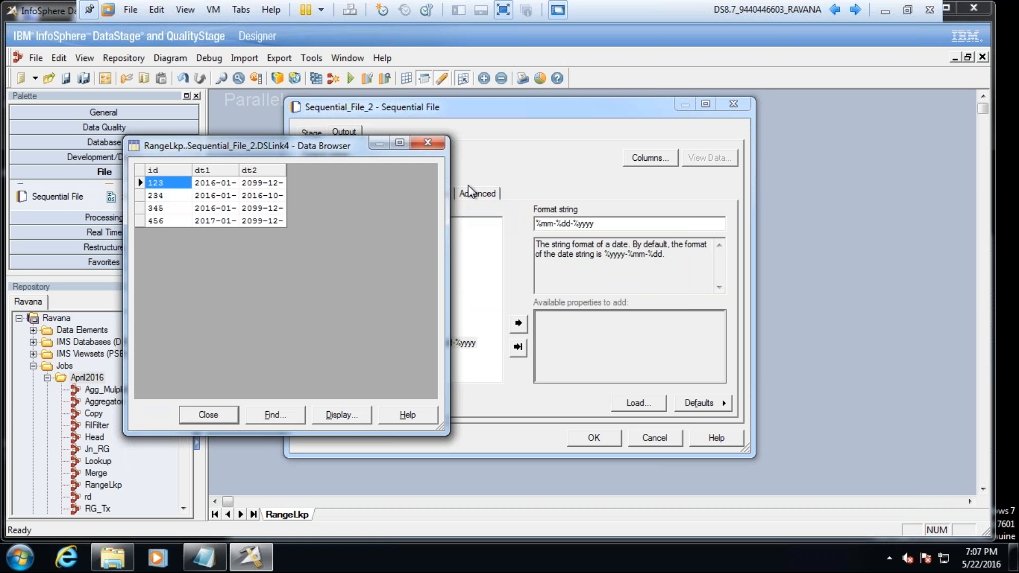
double_click(286, 170)
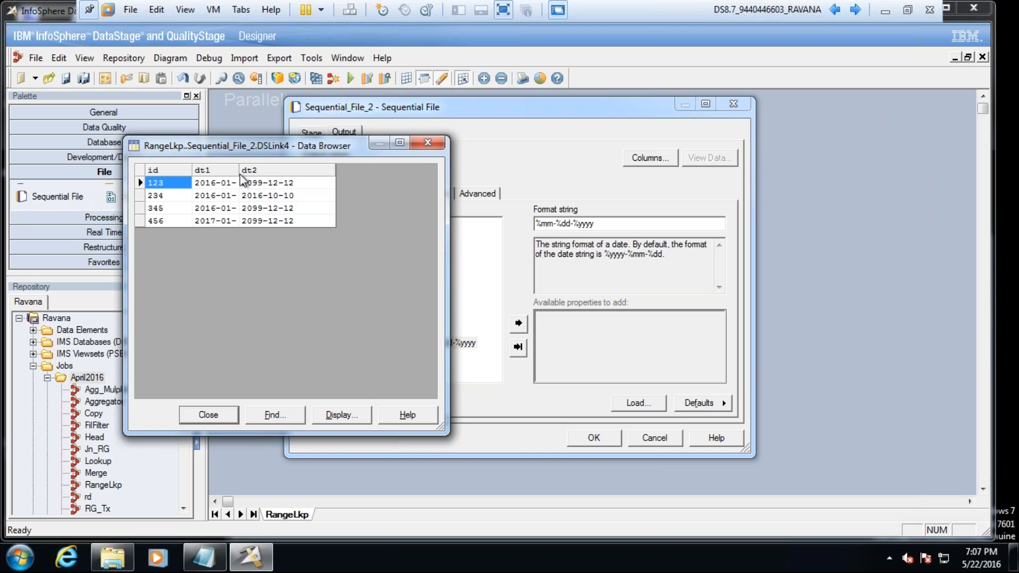
double_click(239, 170)
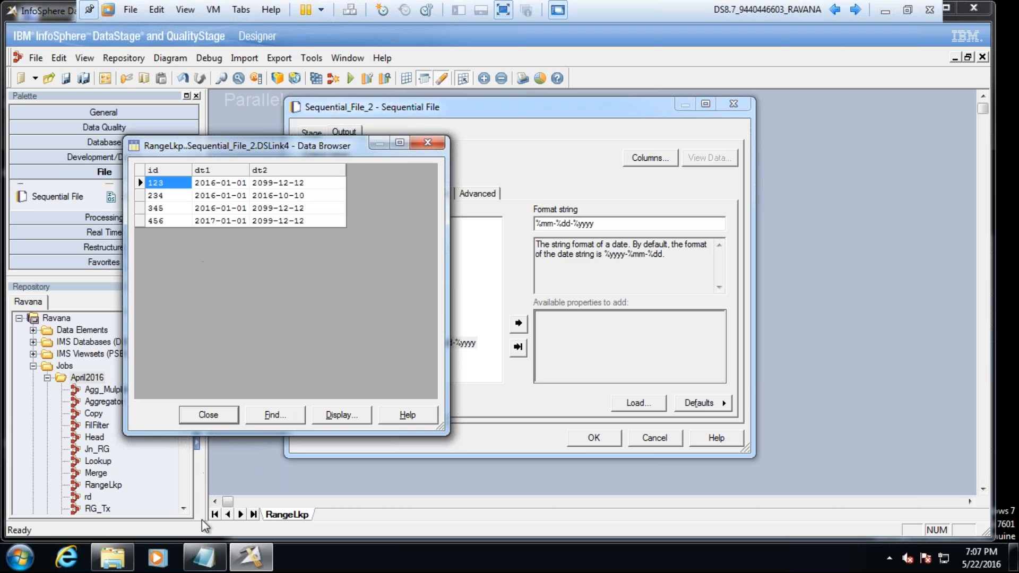
Step: Compare the previewed dates with the src_rg_ref text file, then accept the reference stage's settings
left_click(122, 559)
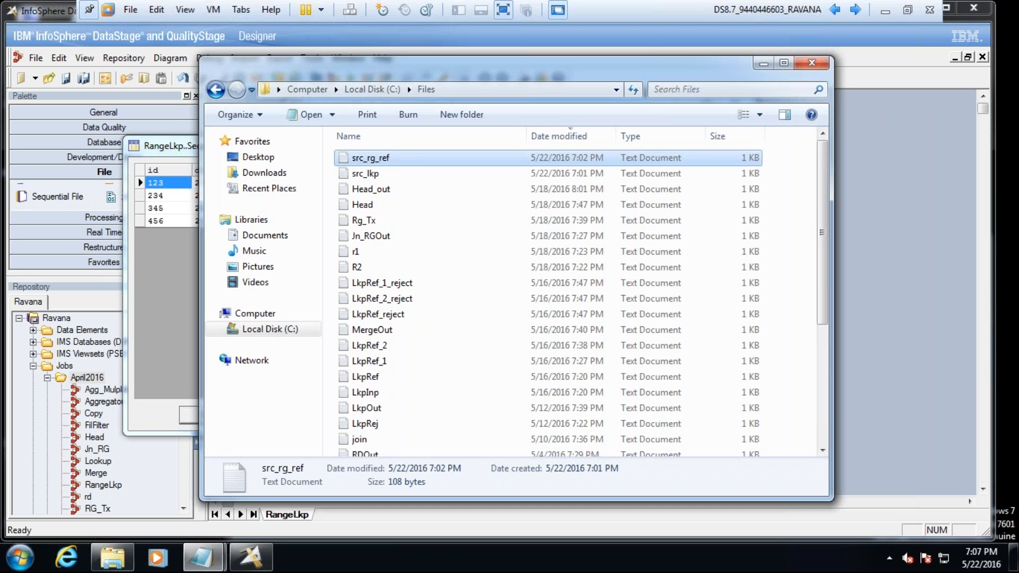
key("Return")
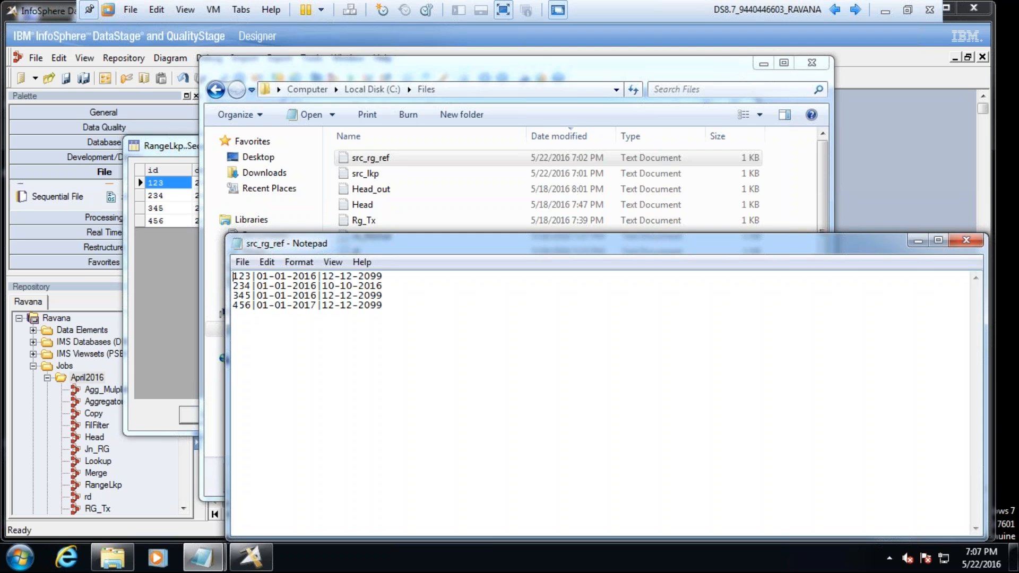
left_click(966, 241)
left_click(897, 250)
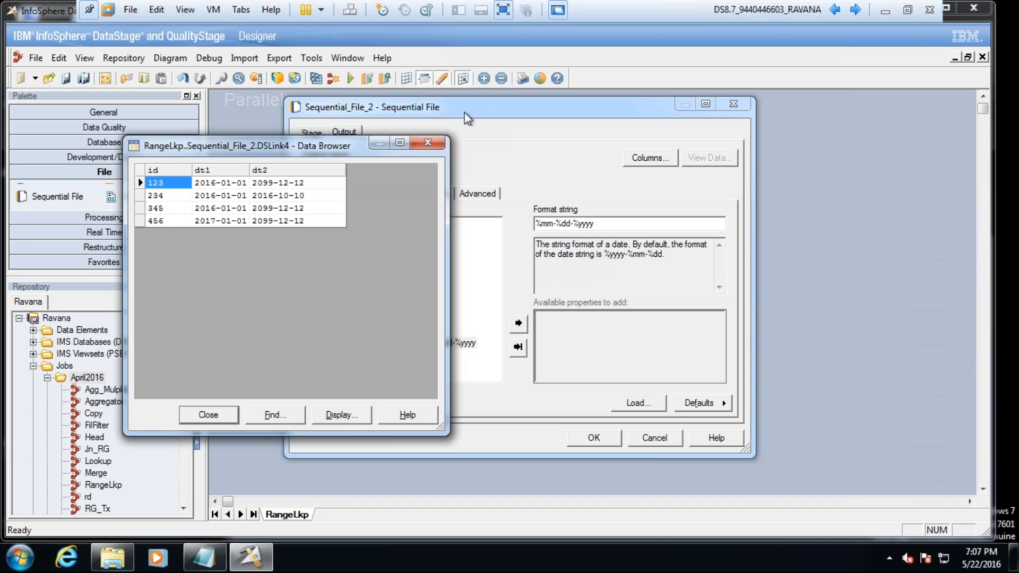
left_click(229, 416)
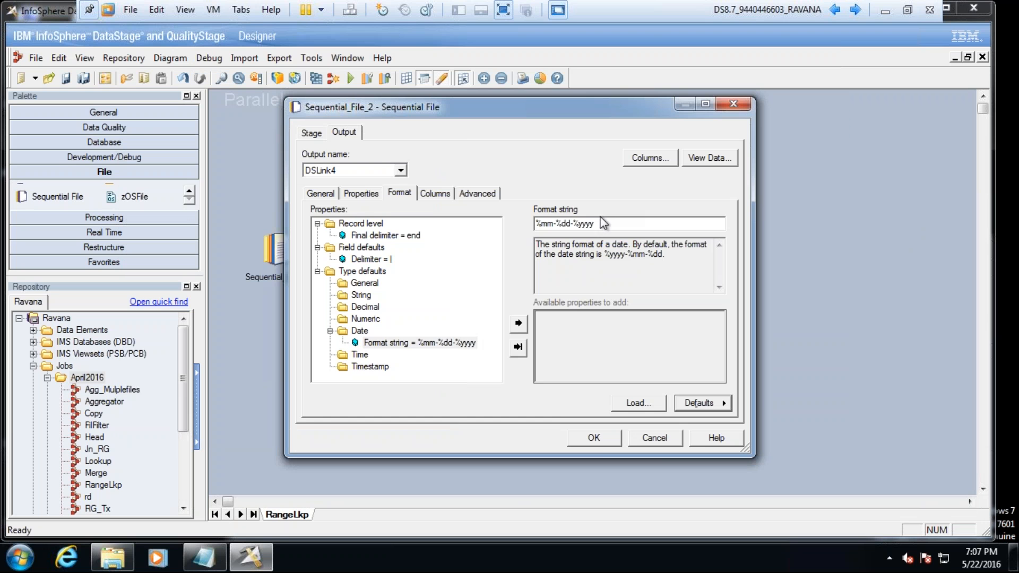
left_click(598, 438)
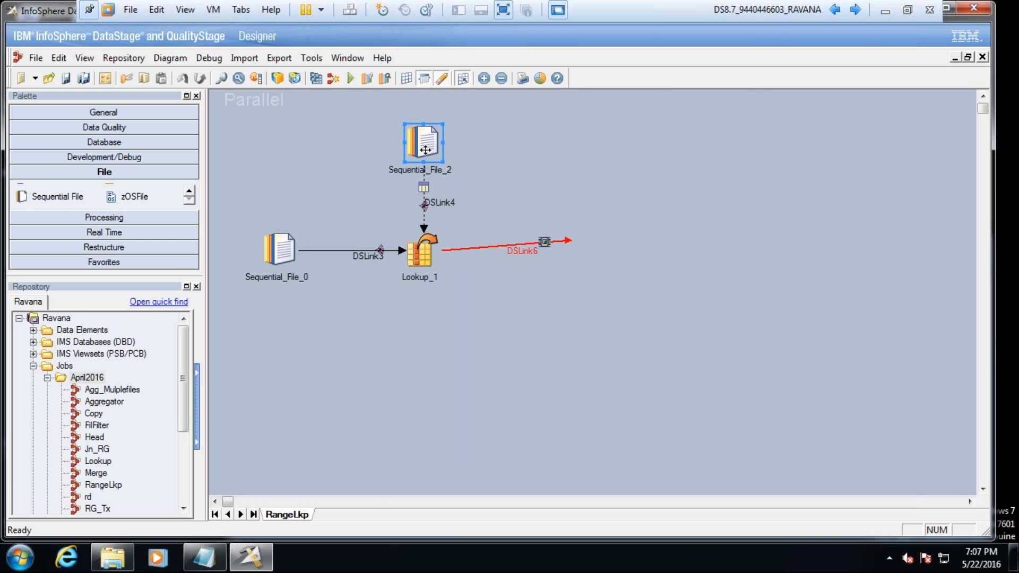
Step: Set the source file of the Sequential_File_0 stage to C:\Files\src_lkp.txt
double_click(281, 251)
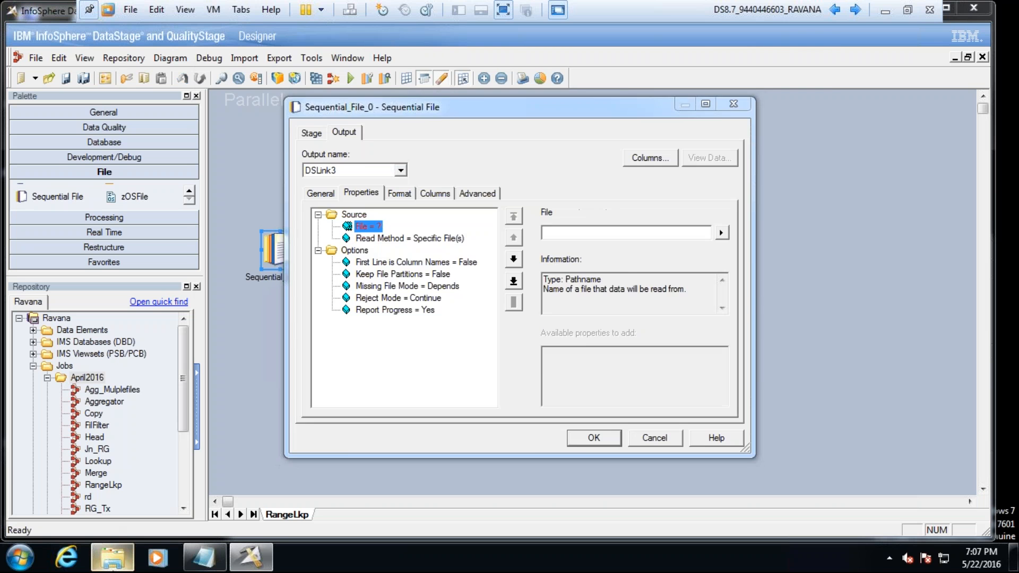
left_click(113, 558)
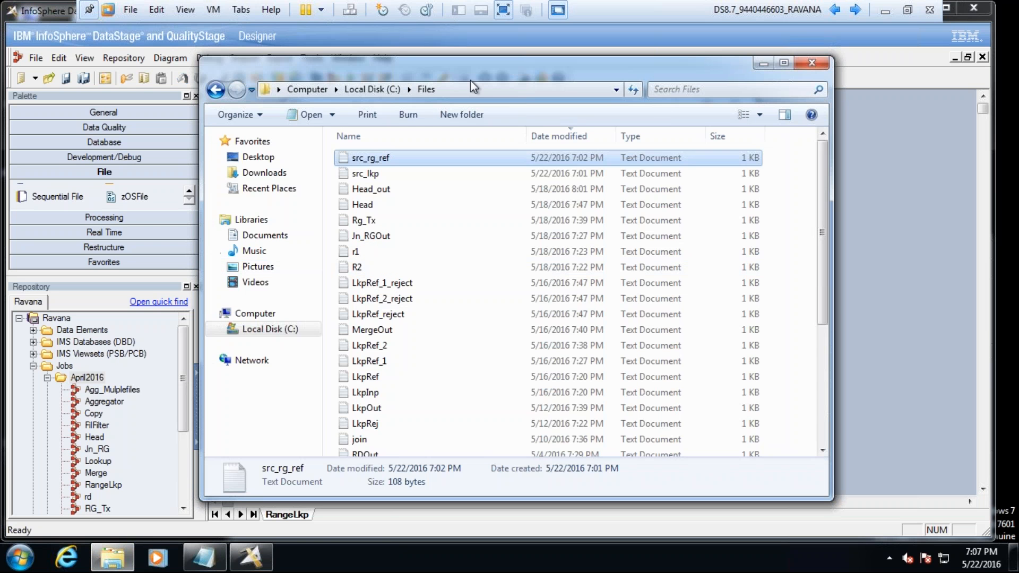
left_click(465, 86)
key("ctrl+c")
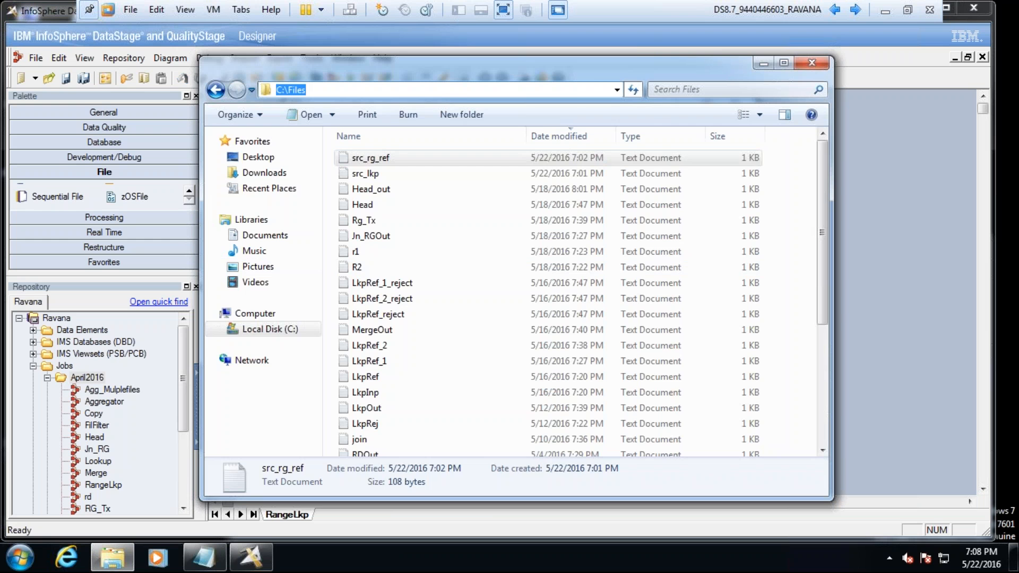
left_click(250, 557)
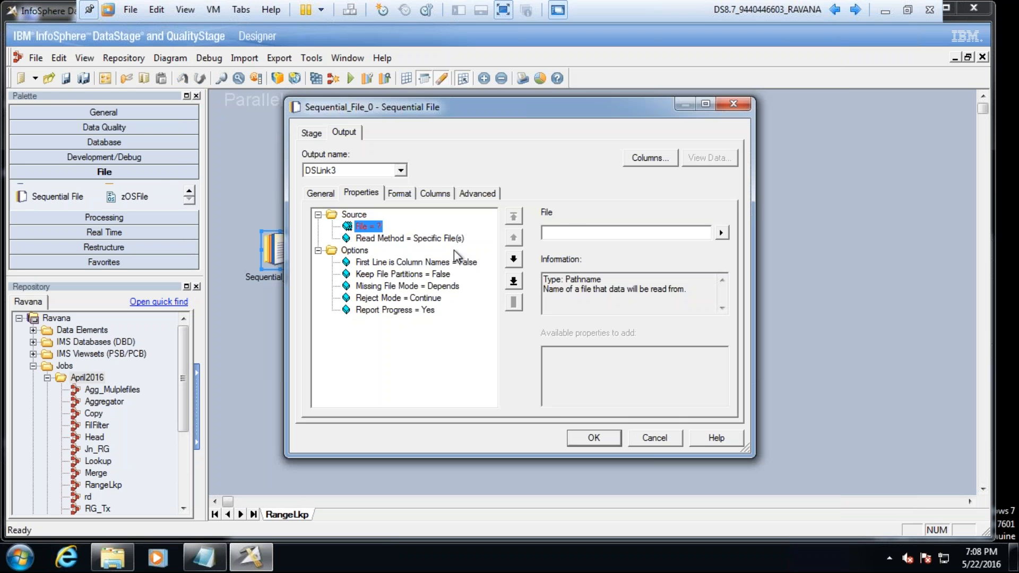
left_click(585, 233)
key("ctrl+v")
type("\\snc_l")
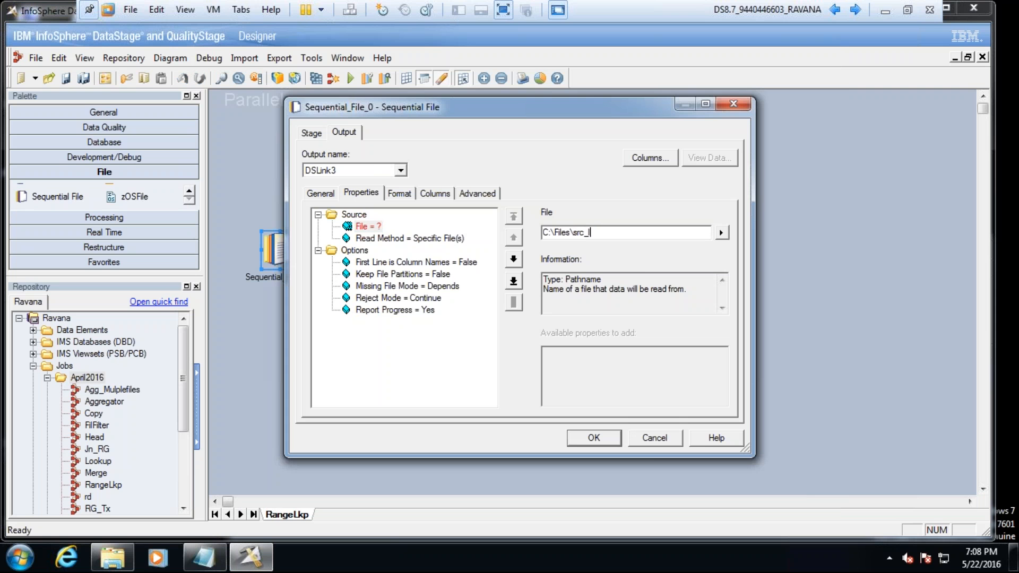
type("kp.txt")
Step: Set the Sequential_File_0 stage's field delimiter to | and remove its Quote property
left_click(399, 193)
left_click(395, 258)
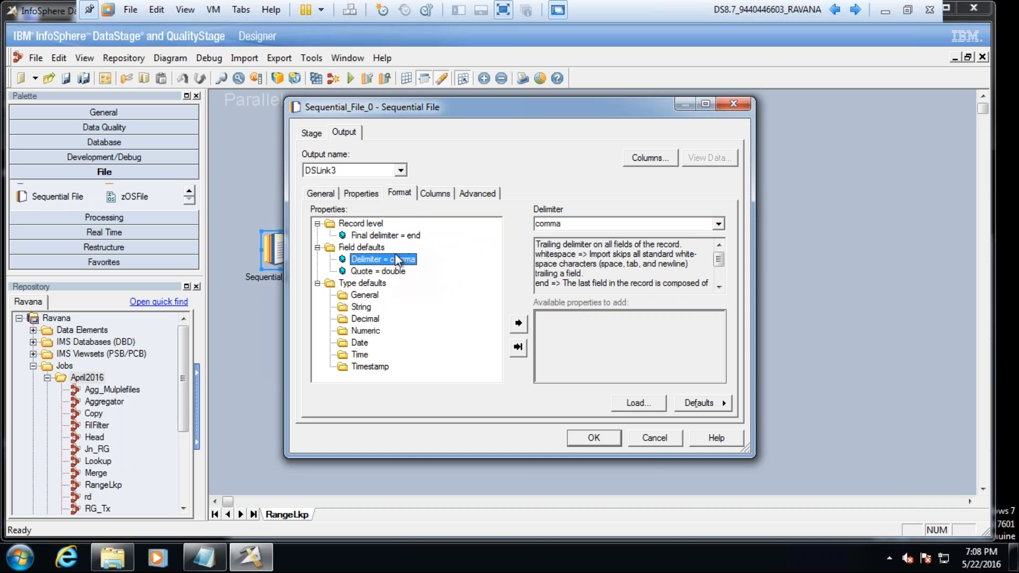
left_click(603, 224)
type("|")
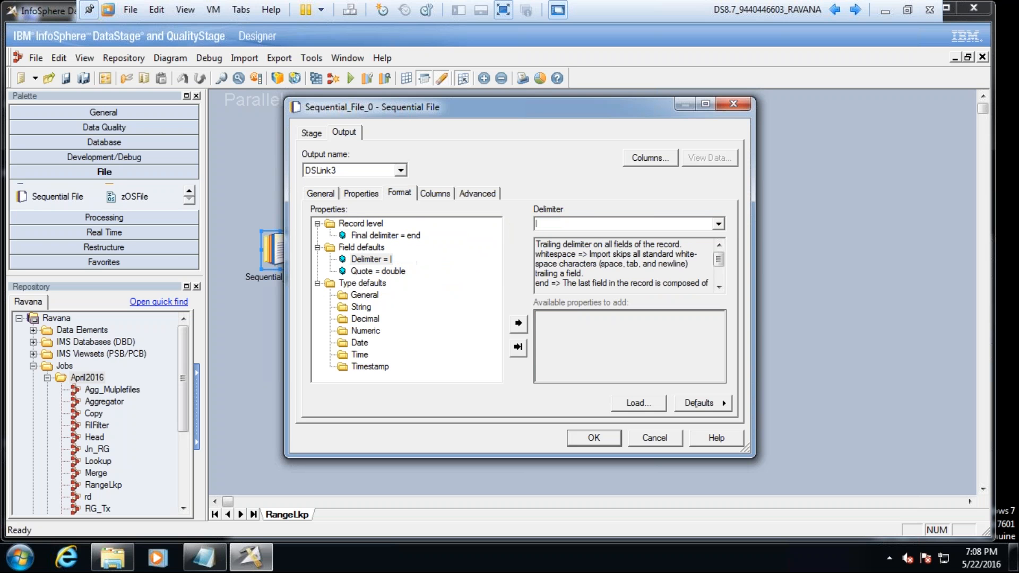
right_click(399, 272)
left_click(441, 329)
Step: Add a Format string to the Date type defaults of Sequential_File_0 and set it to %mm-%dd-%yyyy
left_click(363, 331)
double_click(569, 328)
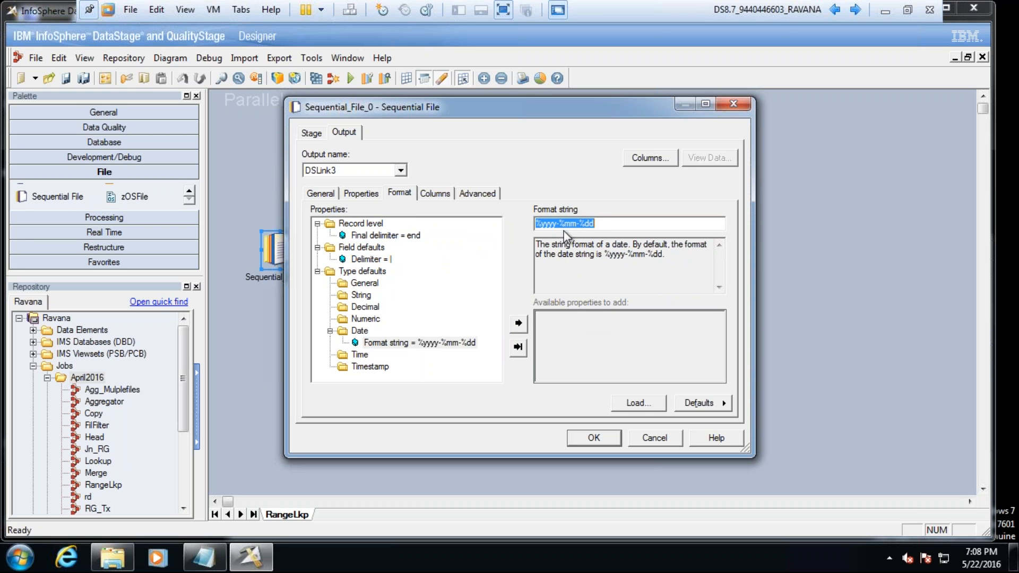
left_click(559, 223)
key("BackSpace")
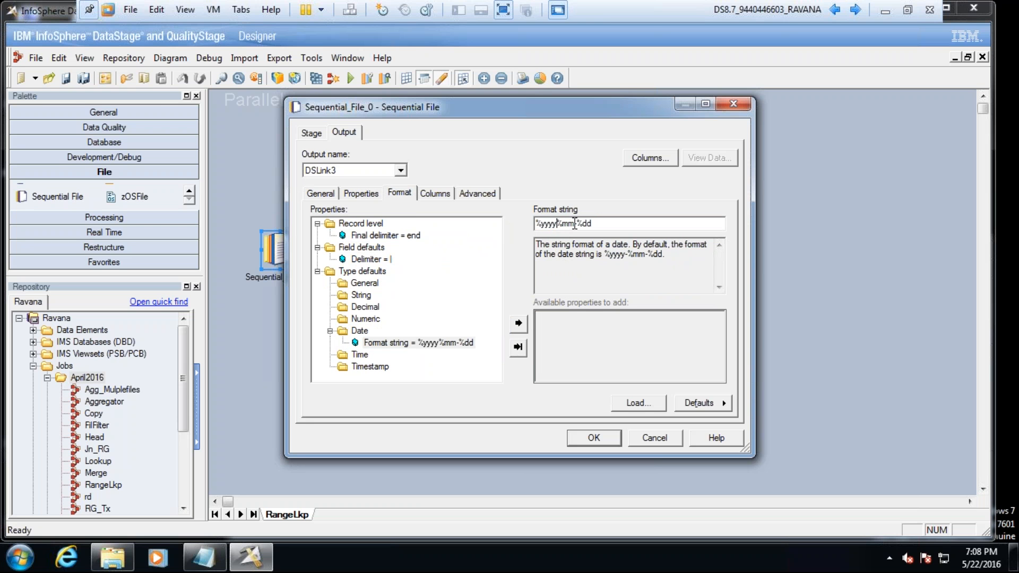
key("shift+Home")
key("BackSpace")
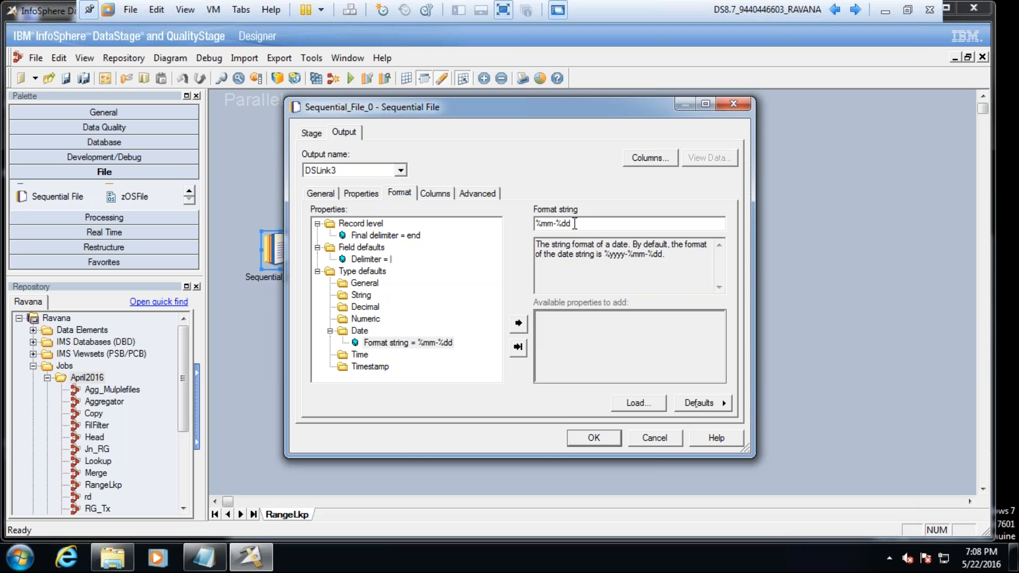
type("-%yyyy")
Step: Define the output columns id and dt for the Sequential_File_0 stage
left_click(447, 195)
left_click(366, 223)
type("id")
left_click(371, 237)
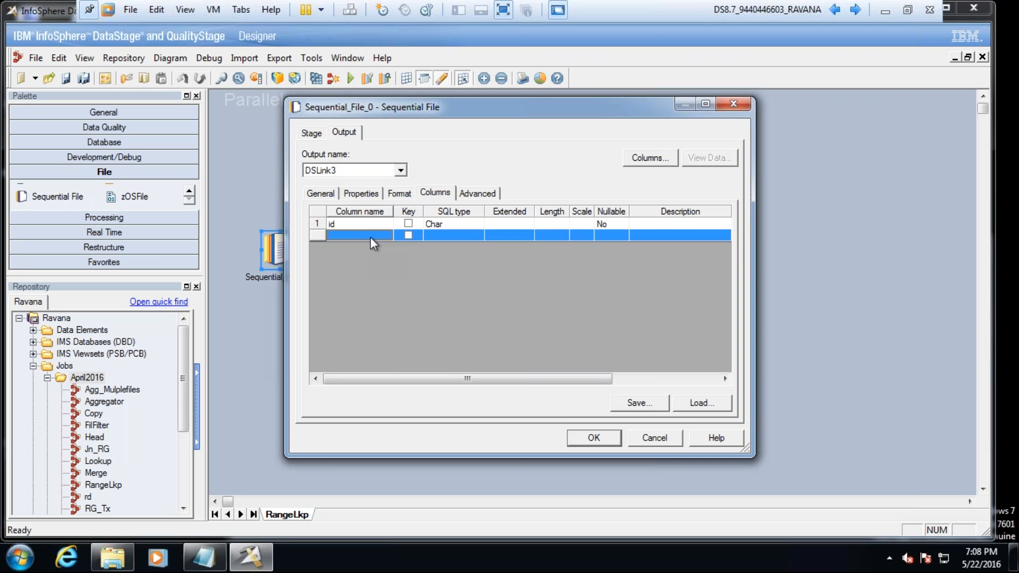
left_click(371, 236)
type("dt")
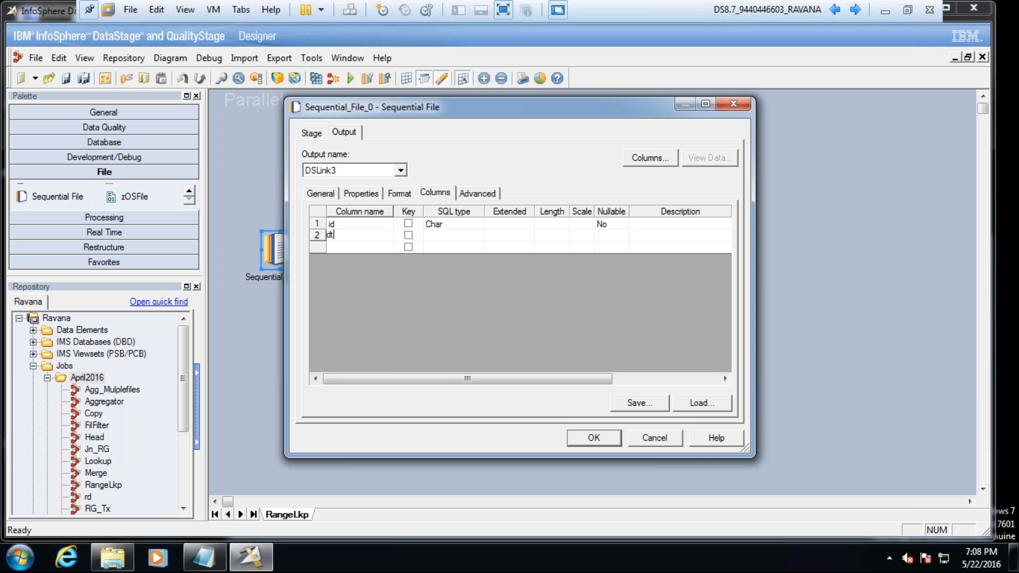
Step: Set the SQL type of the source stage's id column to Integer and dt to Date
left_click(469, 227)
key("i")
left_click(457, 237)
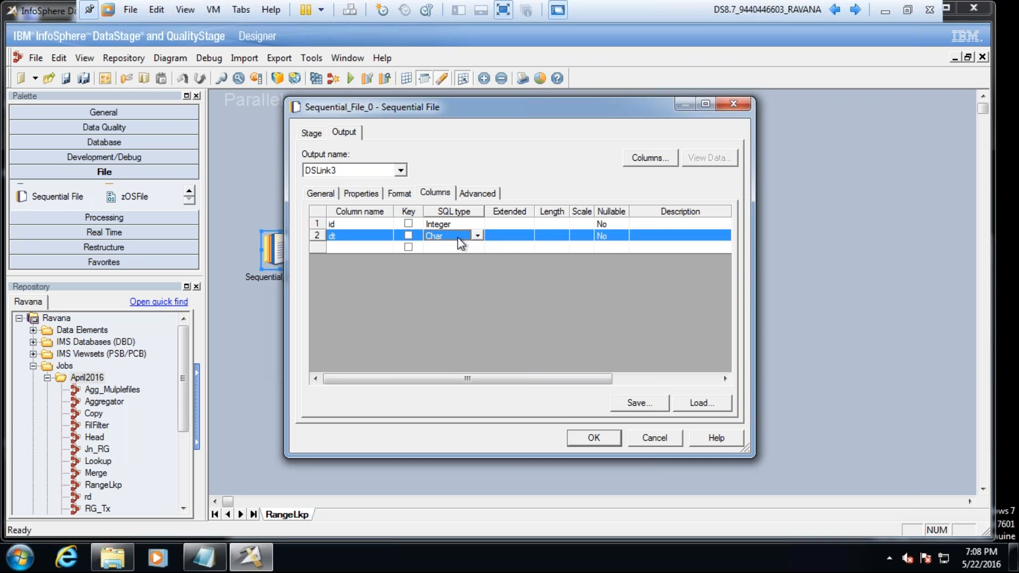
key("d")
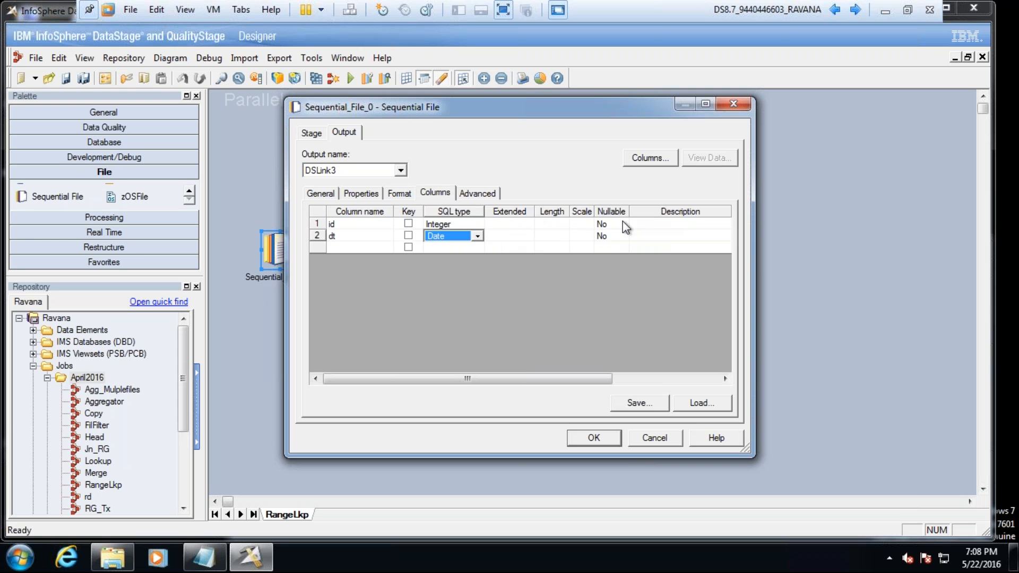
Step: Preview the Sequential_File_0 data with the dt column widened to show full dates, and accept the stage settings
left_click(399, 192)
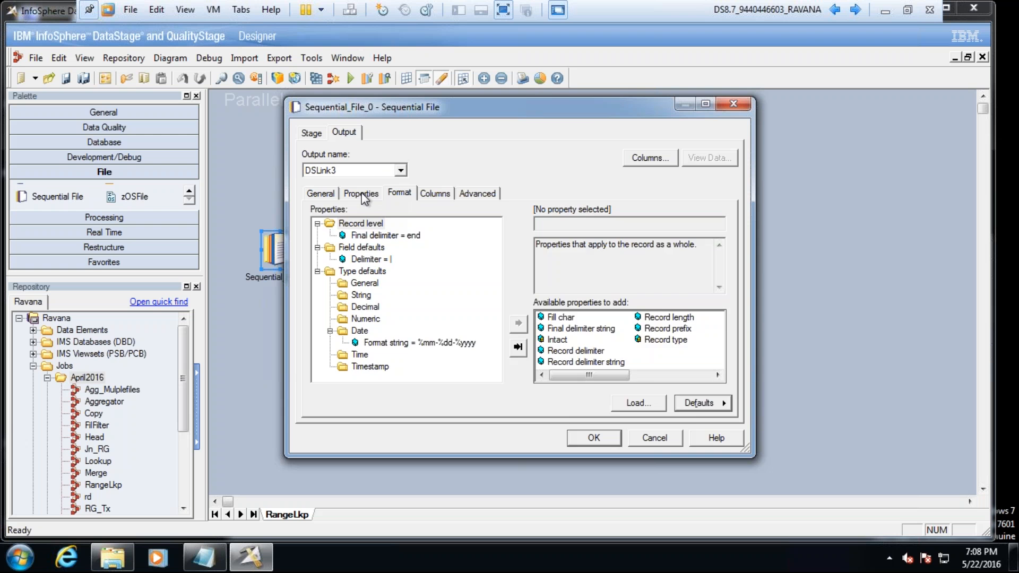
left_click(363, 194)
left_click(709, 157)
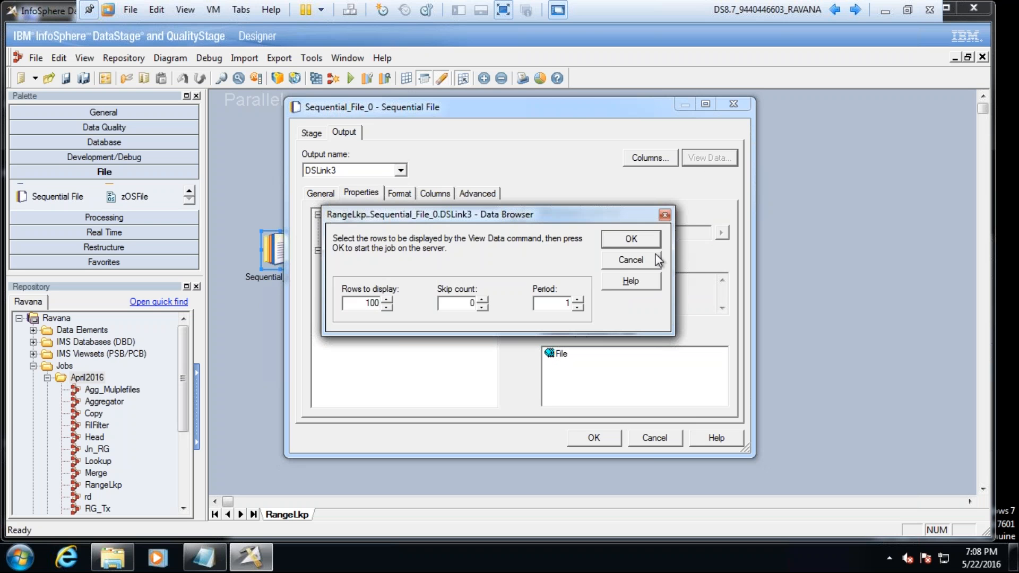
left_click(645, 240)
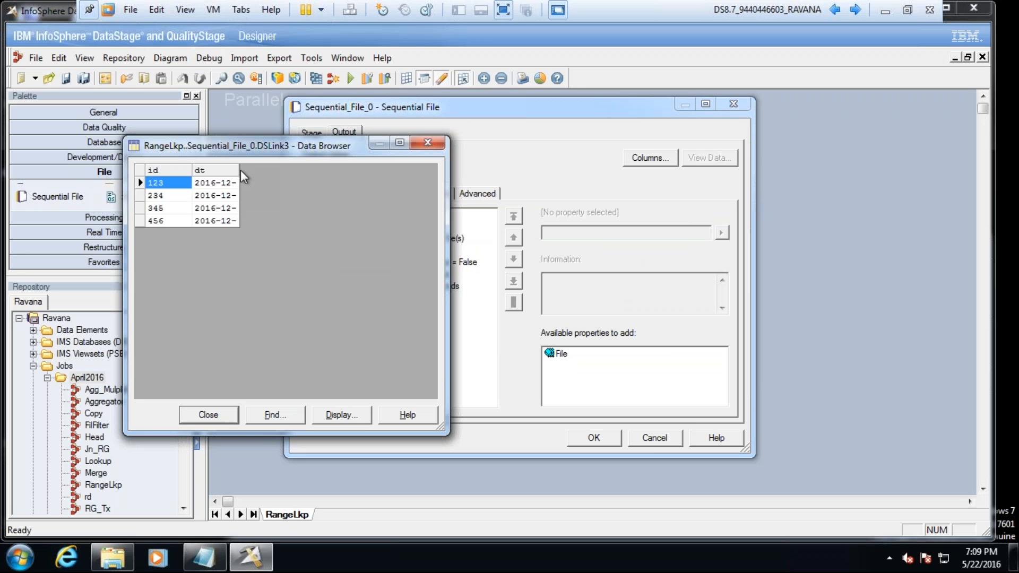
double_click(240, 169)
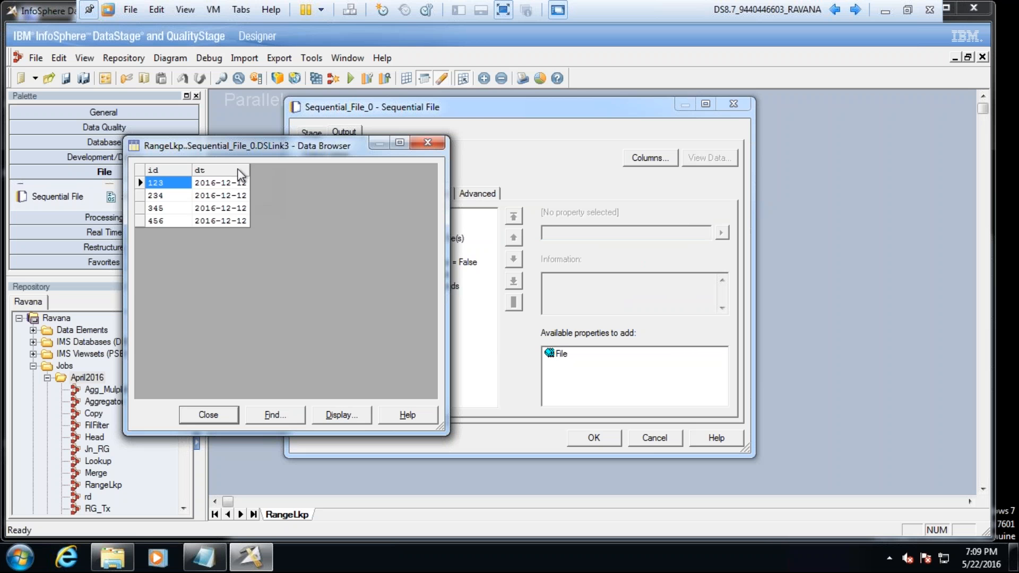
left_click(209, 415)
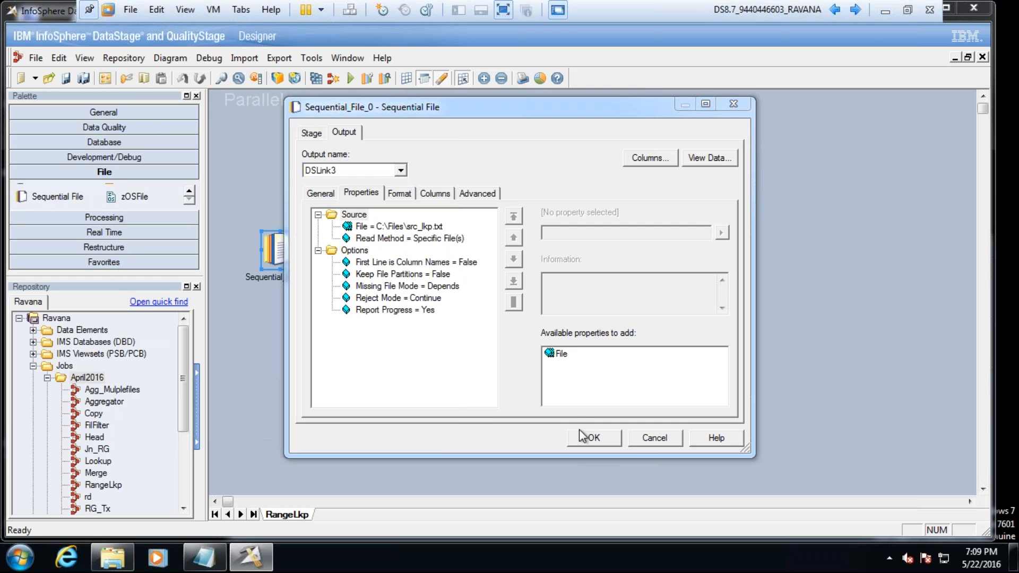
left_click(590, 437)
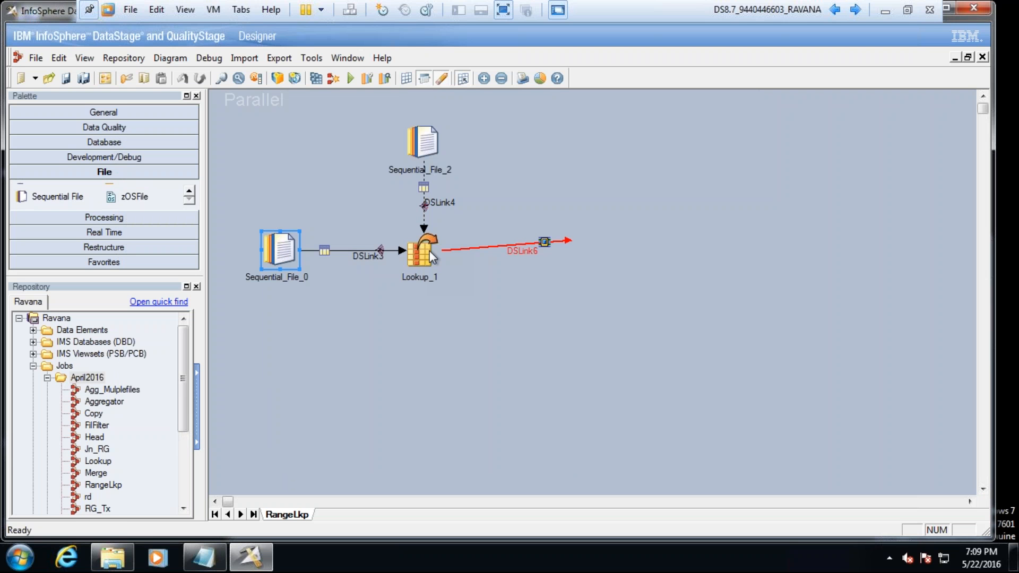
Step: Set the Lookup_1 stage's DSLink3 input to Hash partitioning with sorting performed on id
left_click(429, 251)
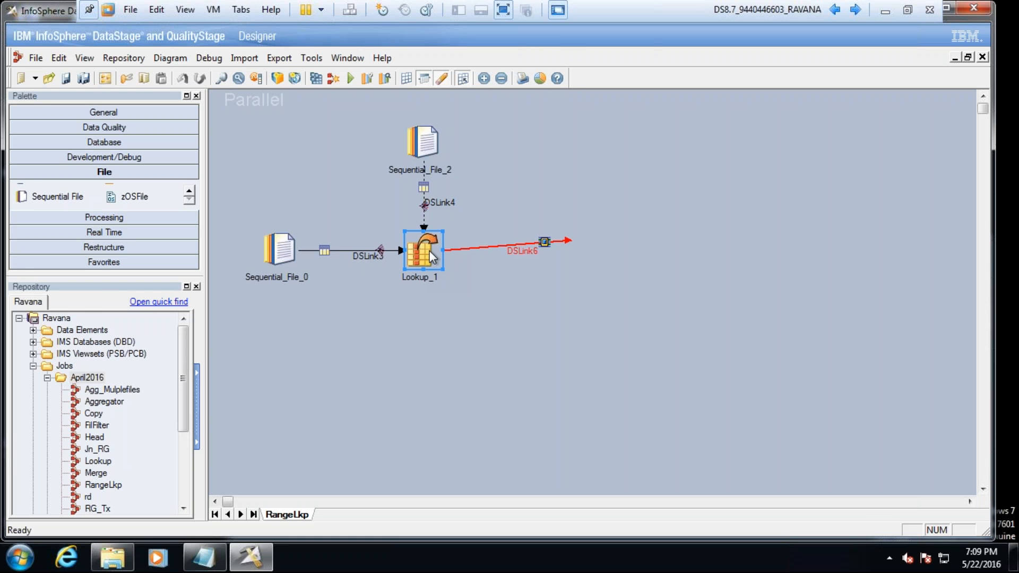
double_click(428, 250)
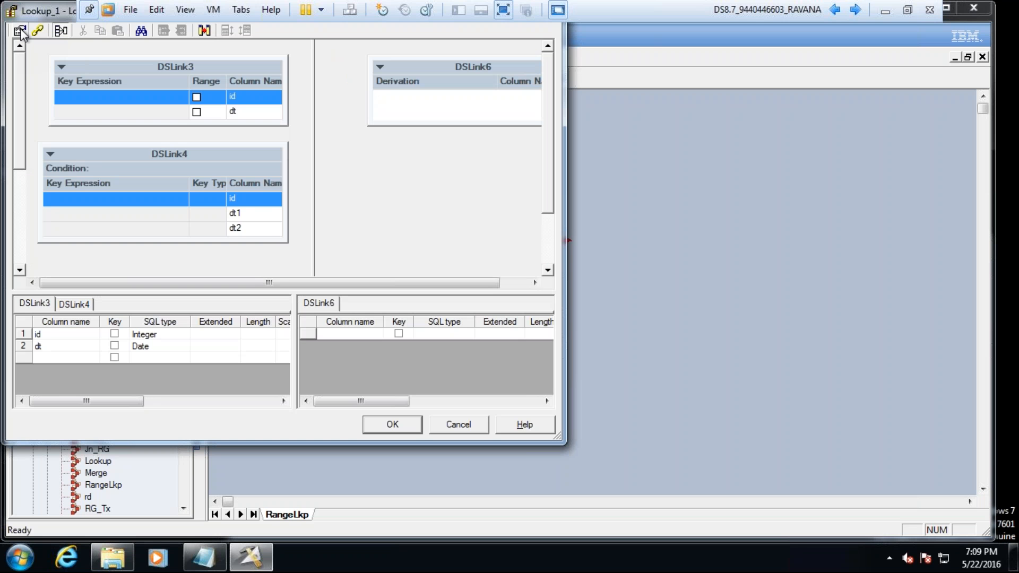
left_click(19, 30)
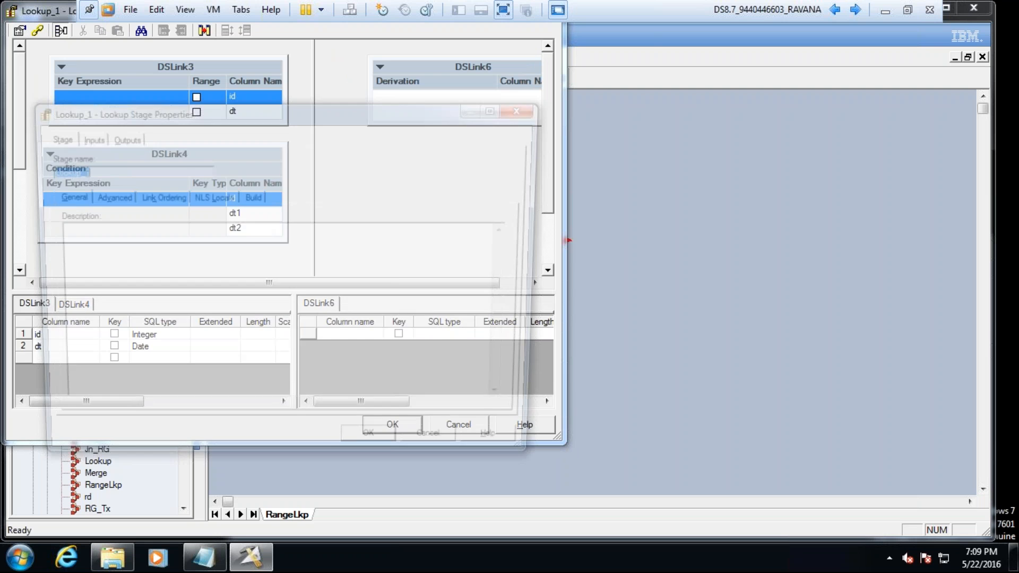
left_click(84, 137)
left_click(154, 171)
left_click(109, 181)
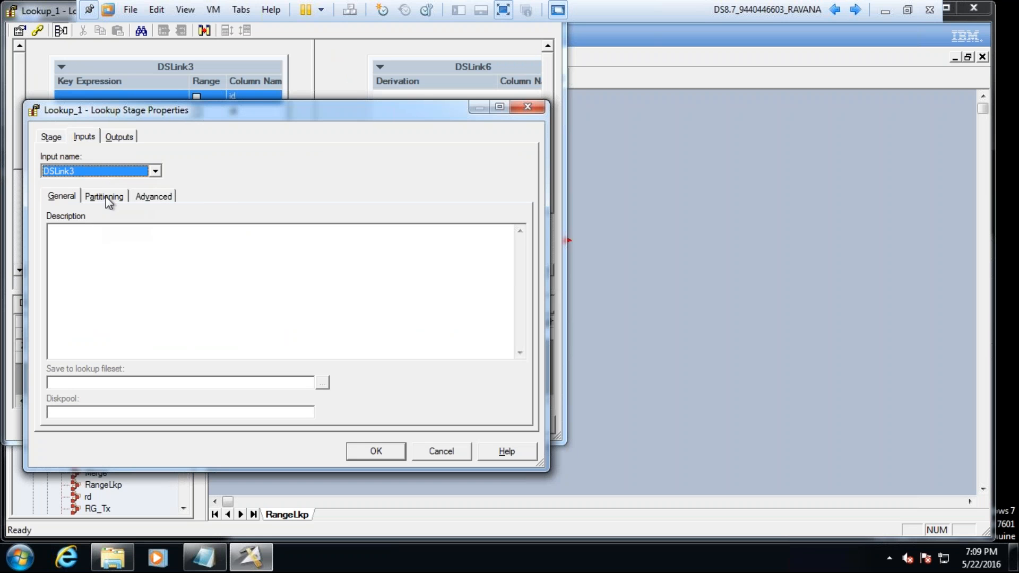
left_click(106, 197)
left_click(183, 247)
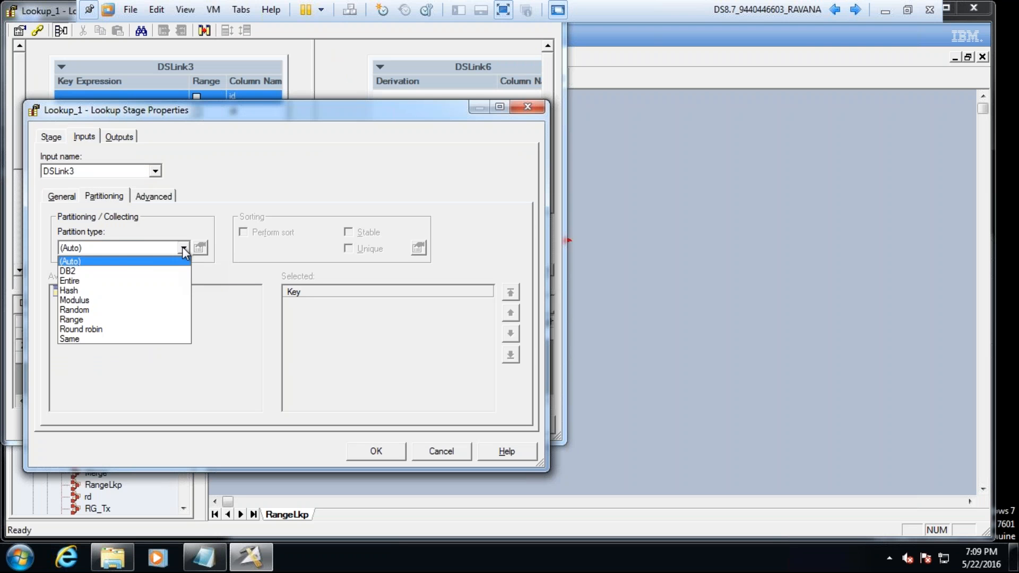
left_click(122, 291)
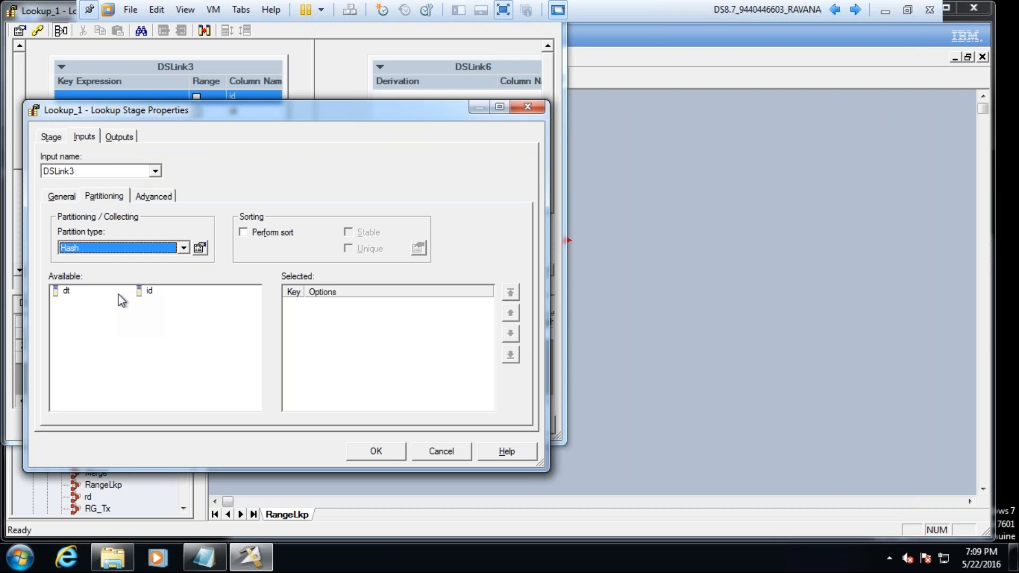
left_click(243, 233)
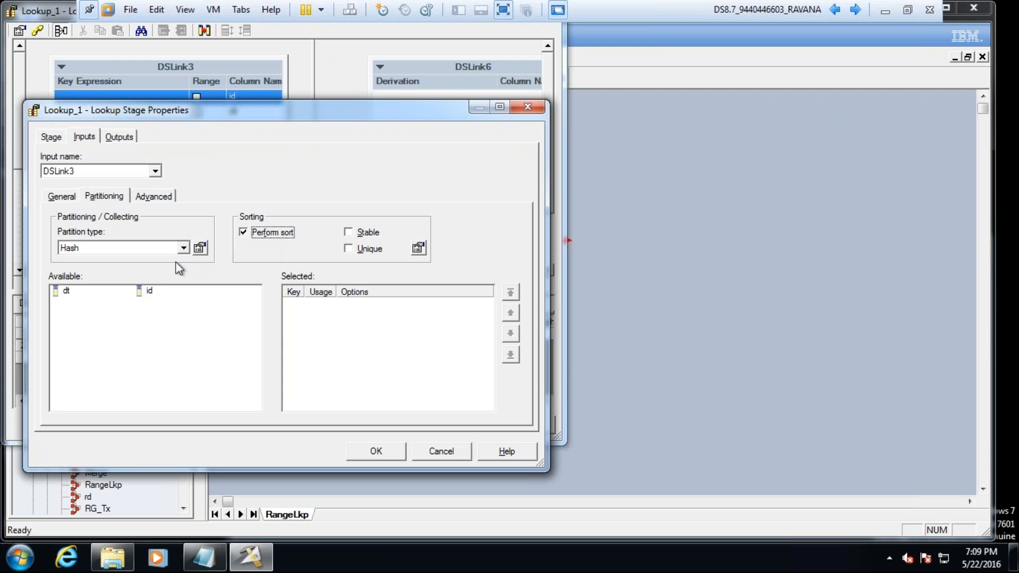
double_click(143, 292)
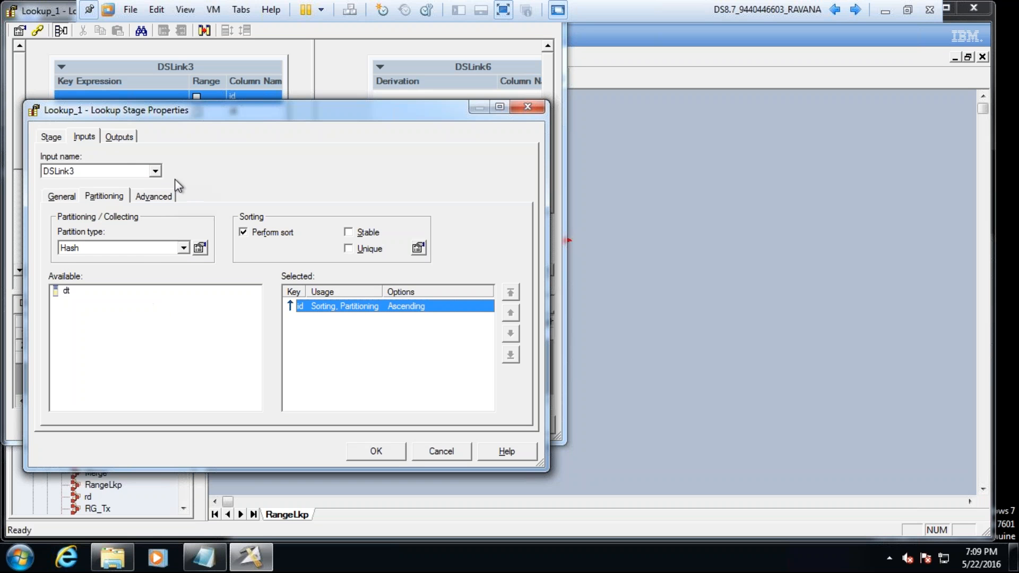
Step: Set the Lookup_1 stage's DSLink4 input to Hash partitioning with sorting on id, and accept the stage properties
left_click(155, 171)
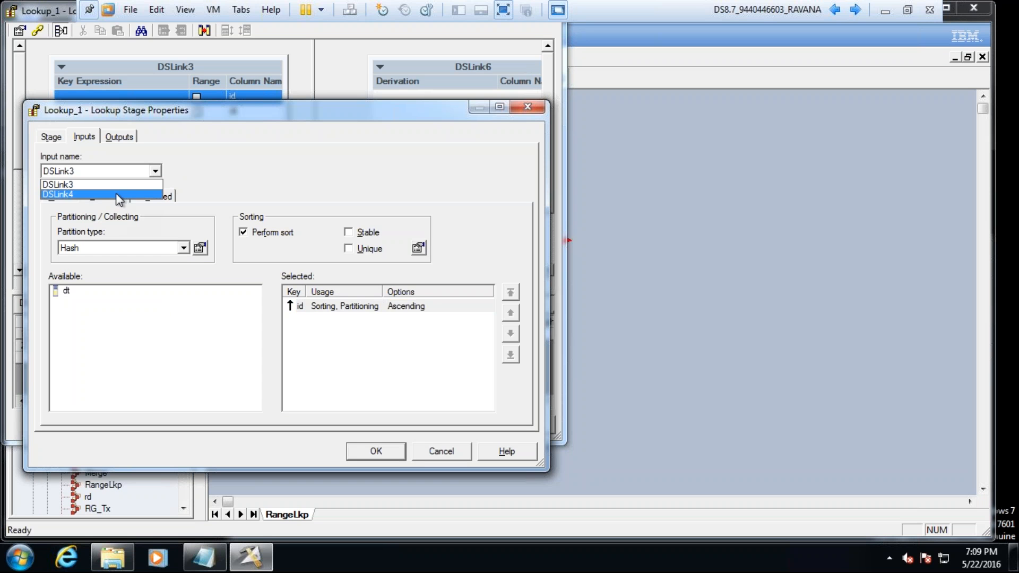
left_click(123, 194)
left_click(172, 247)
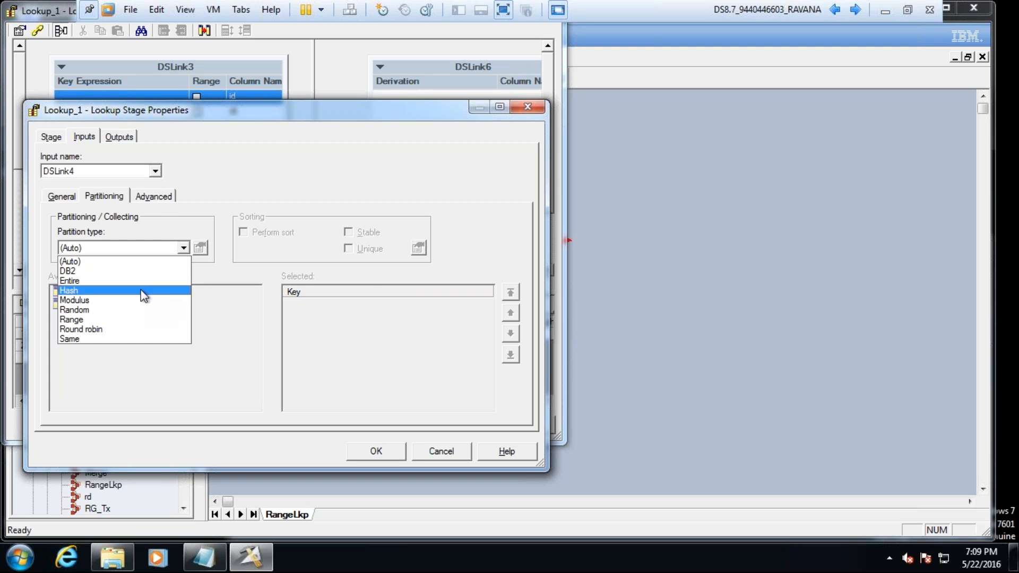
left_click(143, 296)
left_click(244, 232)
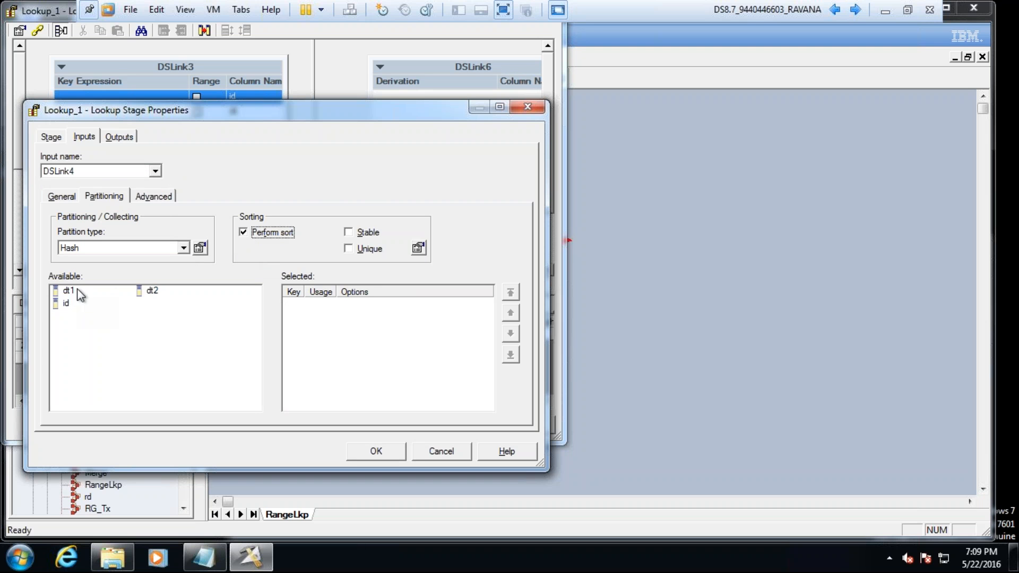
double_click(65, 304)
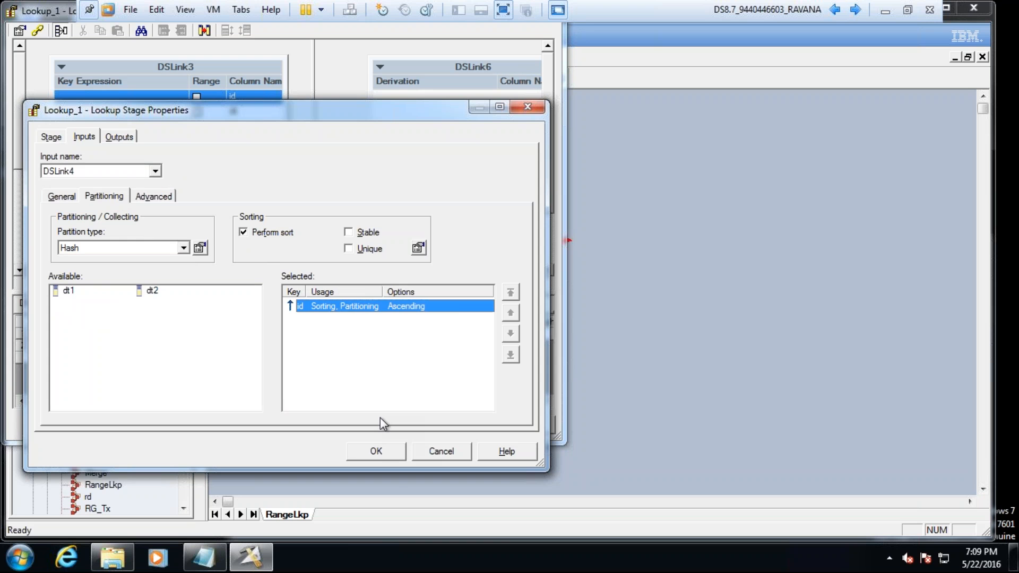
left_click(399, 454)
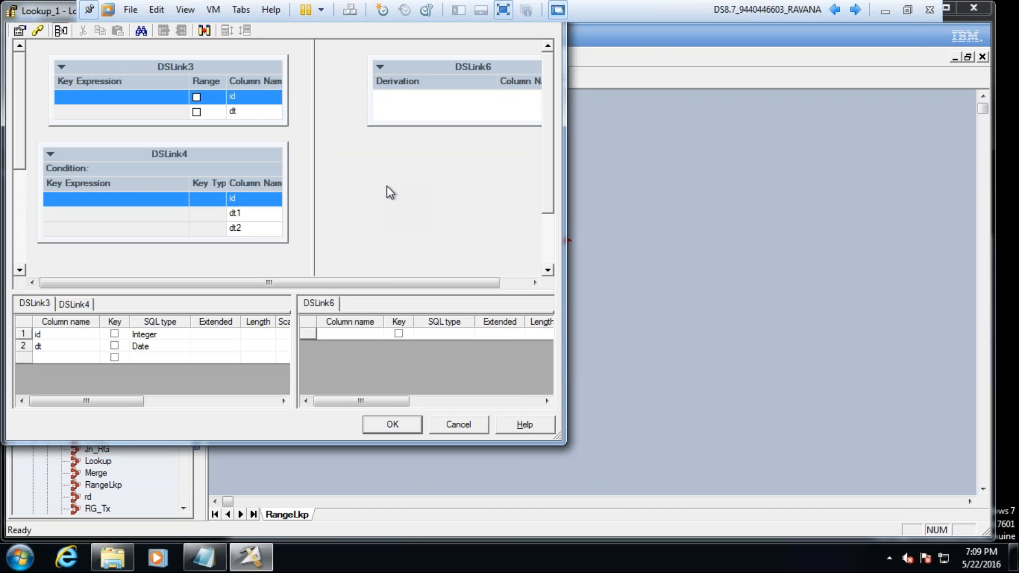
Step: Enable Range for DSLink3's dt column and map DSLink3.id to DSLink4's id as a key field
left_click(197, 113)
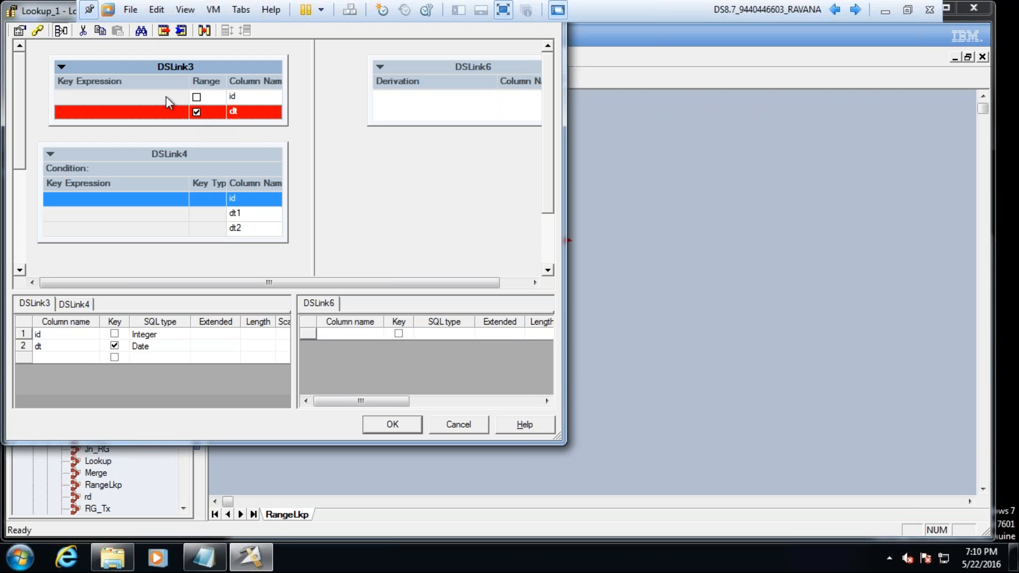
left_click_drag(161, 96, 88, 200)
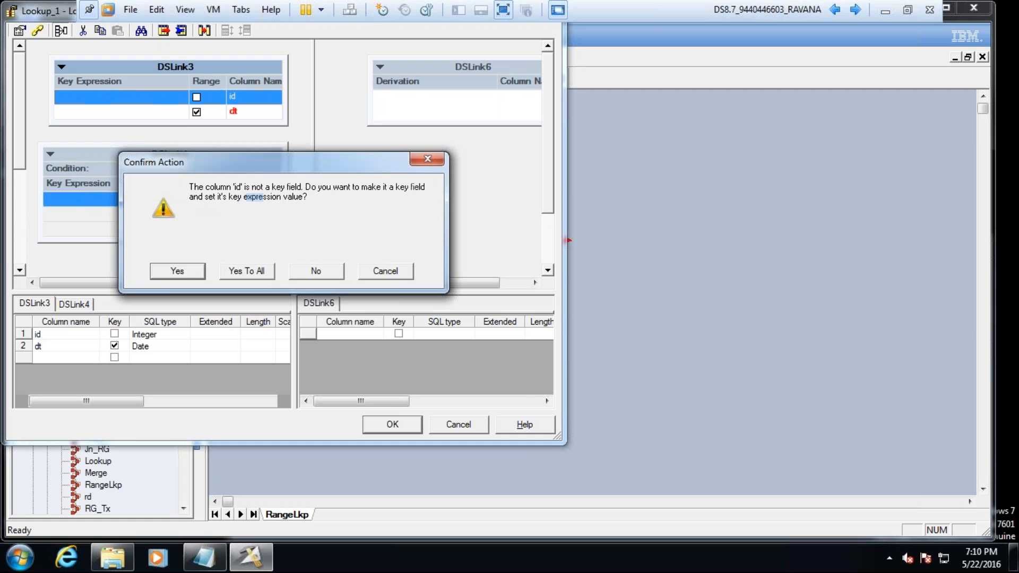
left_click(159, 270)
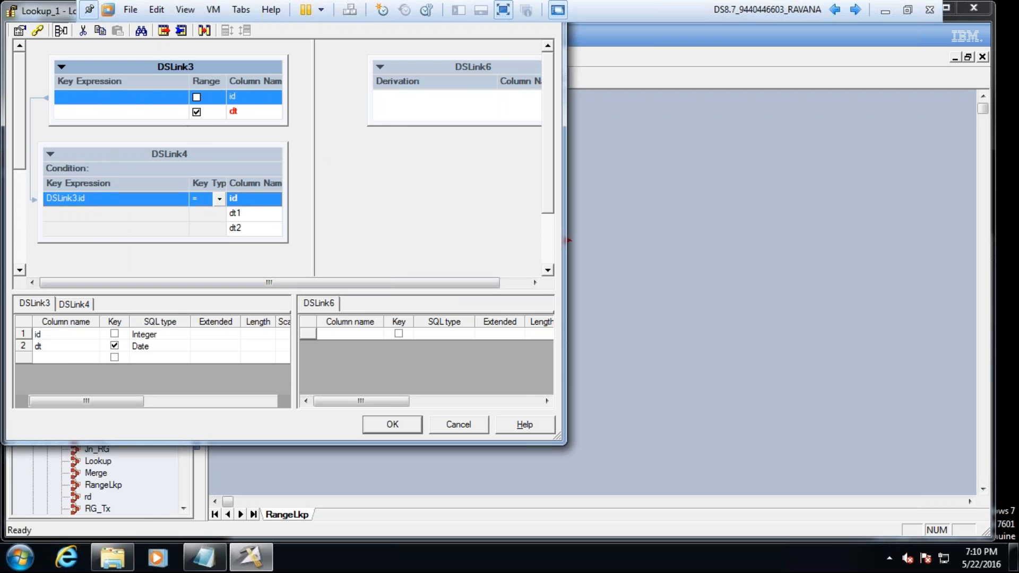
left_click(178, 113)
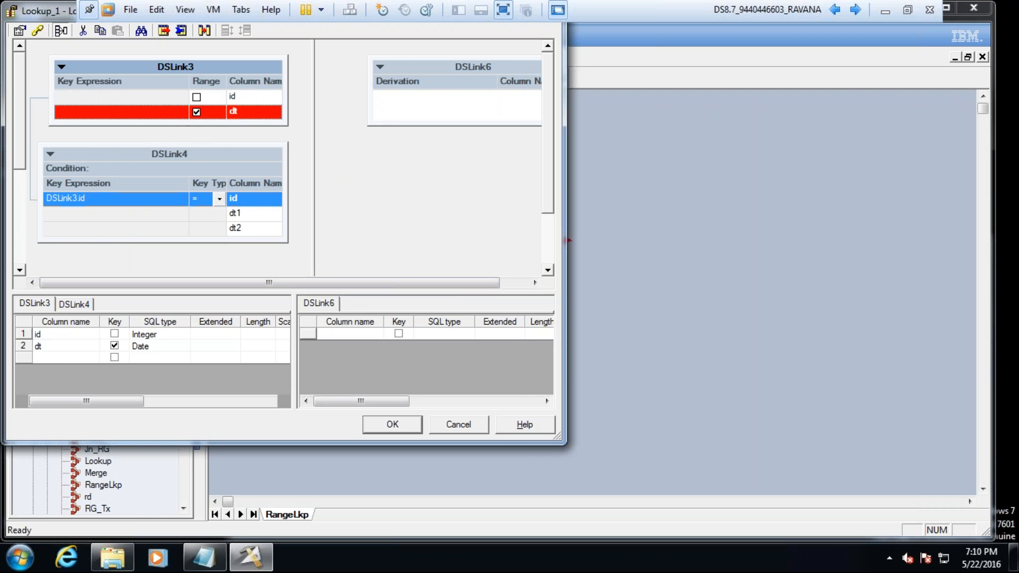
double_click(134, 112)
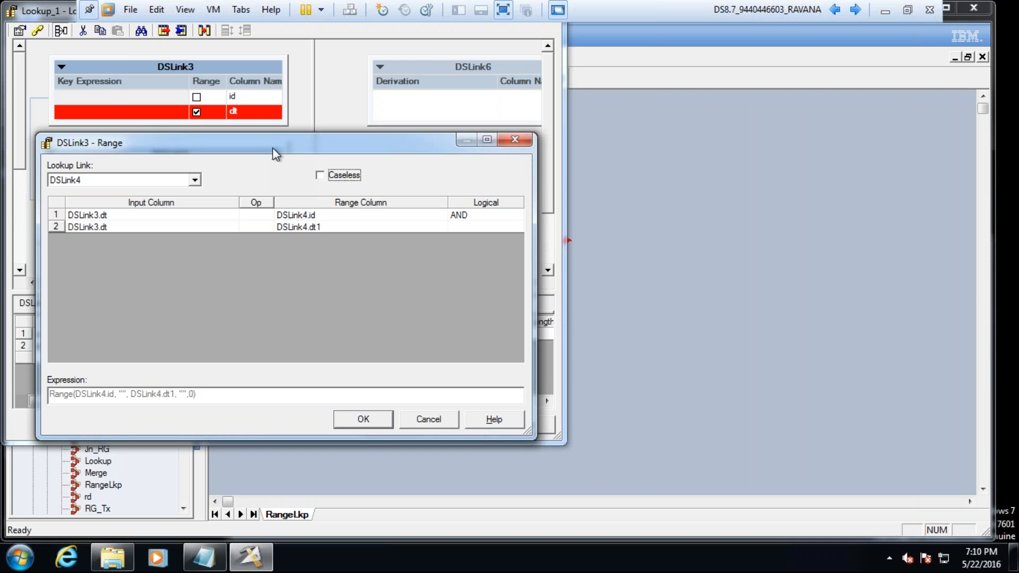
left_click_drag(275, 153, 602, 127)
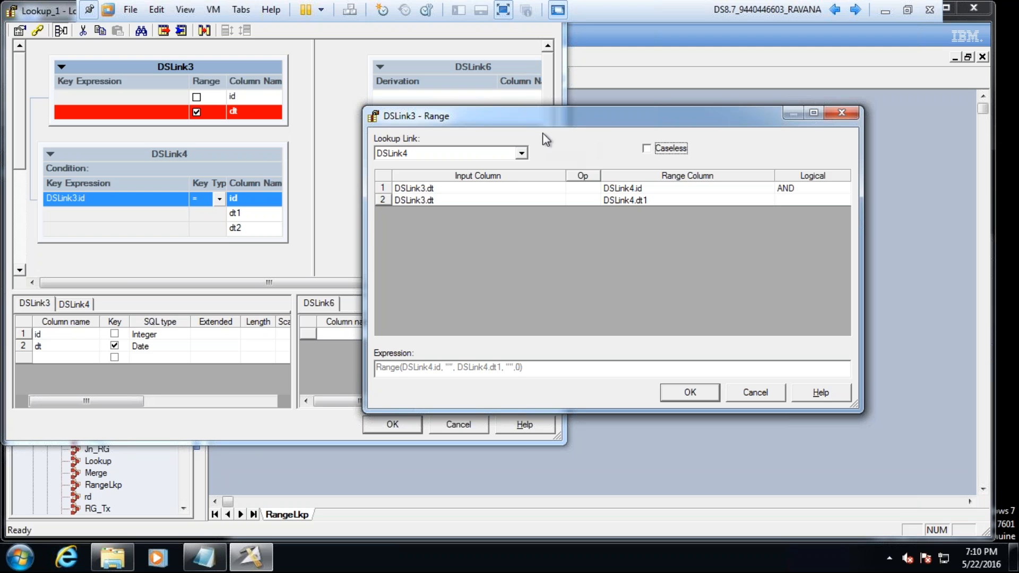
left_click(719, 189)
left_click(767, 188)
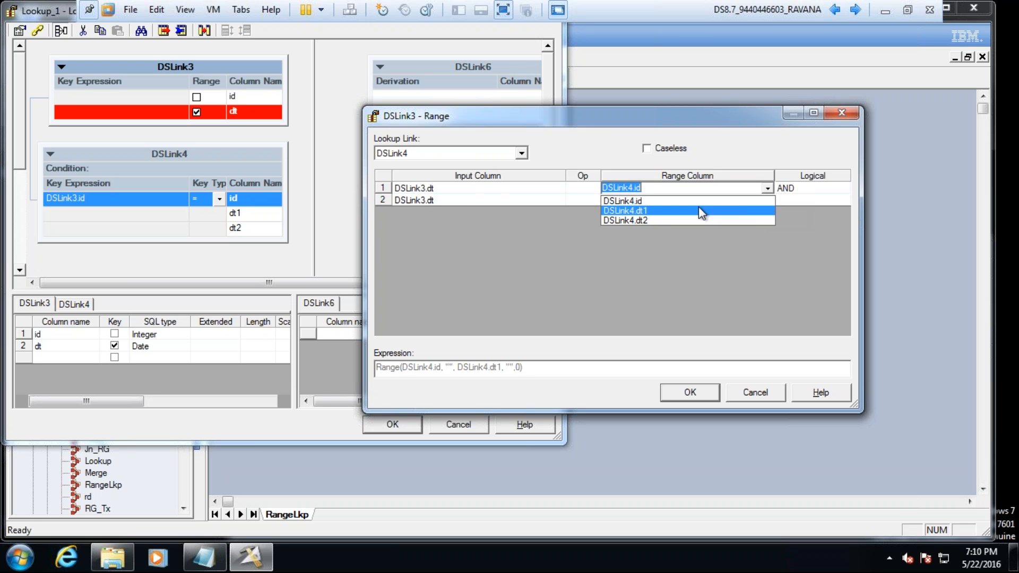
left_click(661, 211)
left_click(663, 202)
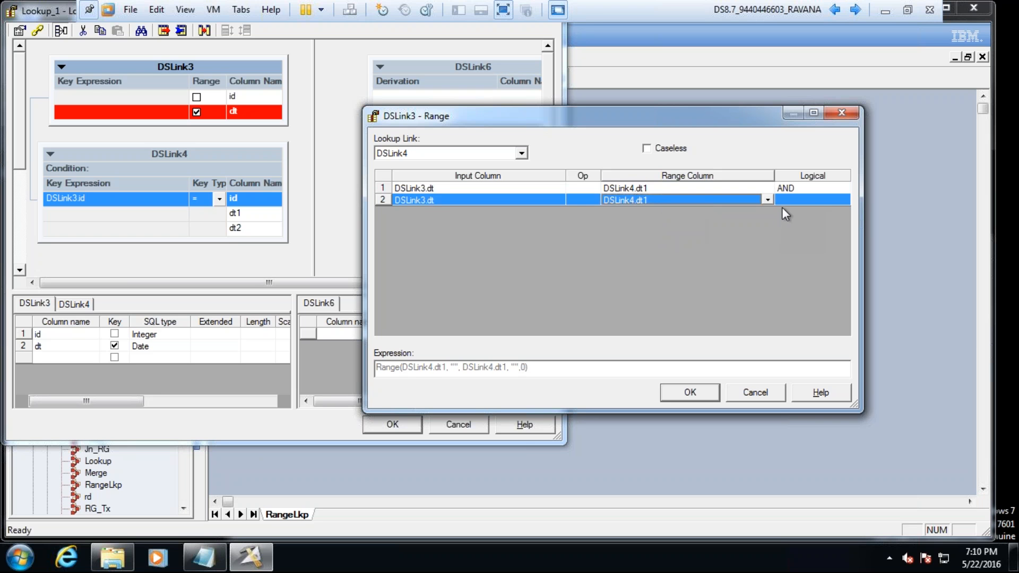
left_click(768, 200)
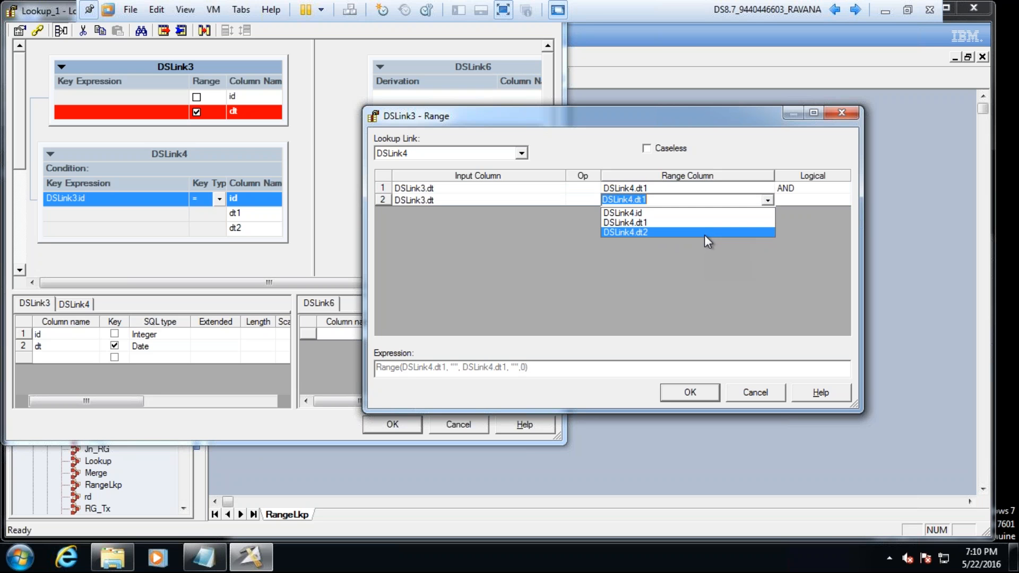
left_click(707, 234)
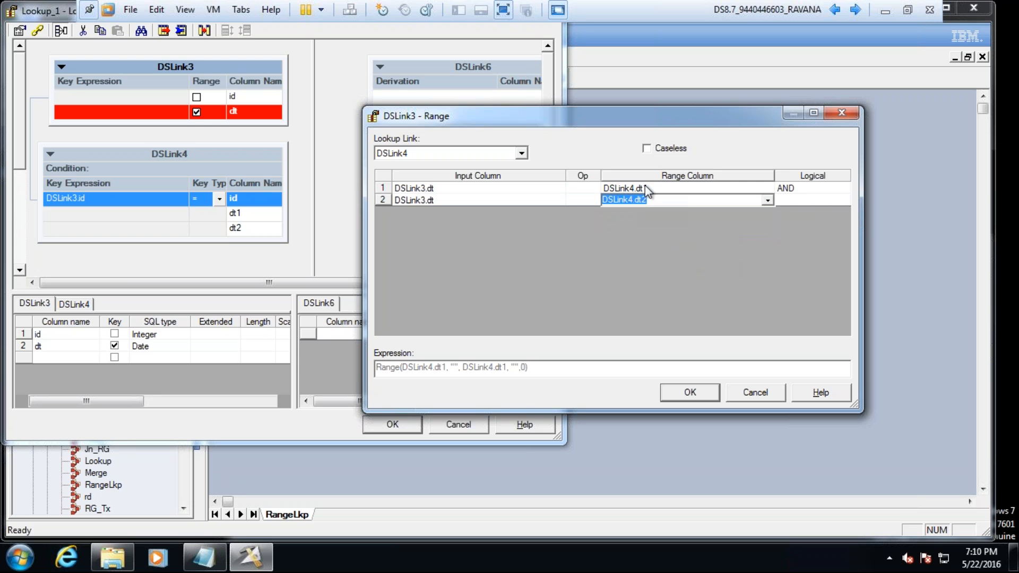
left_click(756, 393)
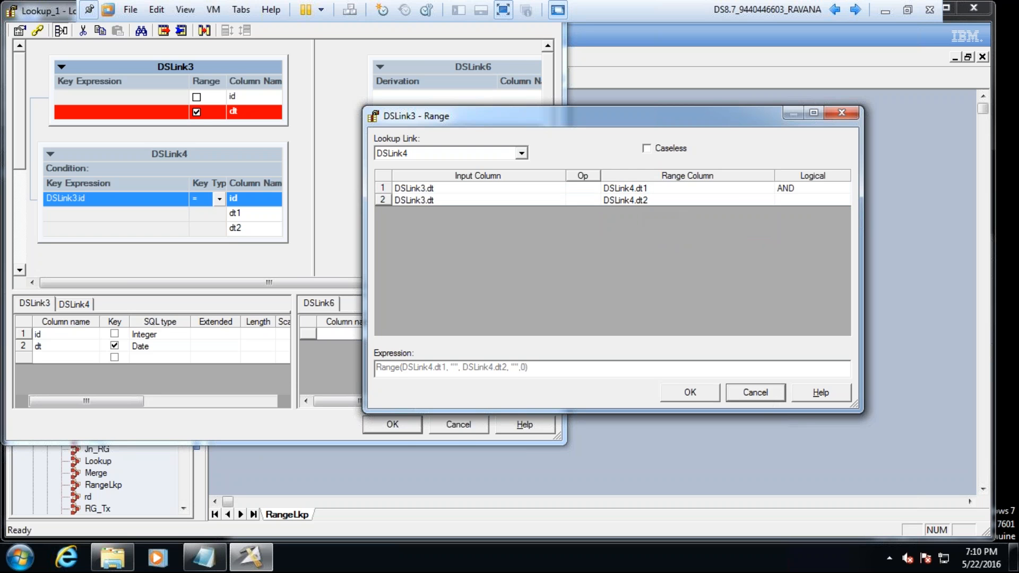
left_click(196, 112)
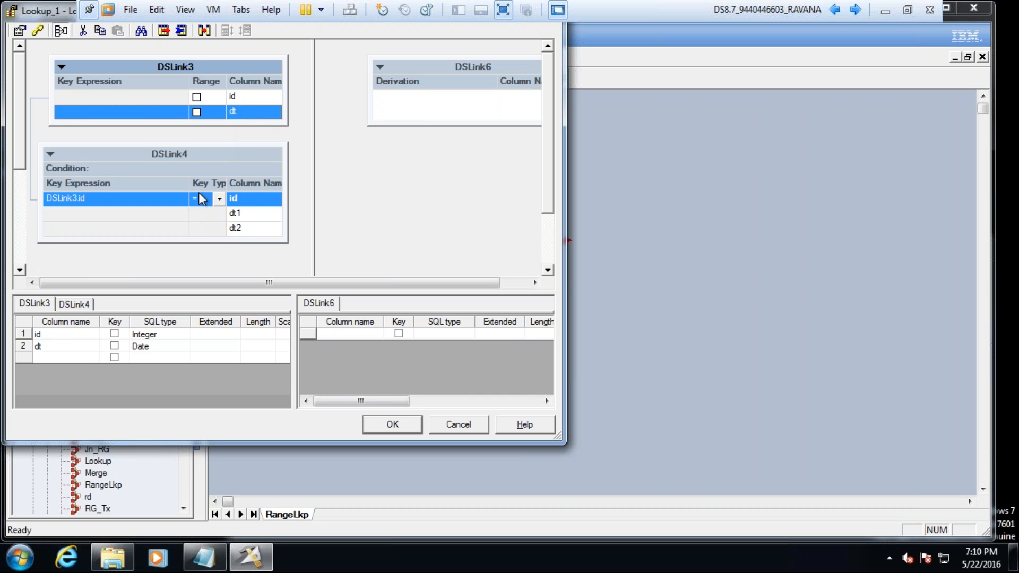
left_click(197, 112)
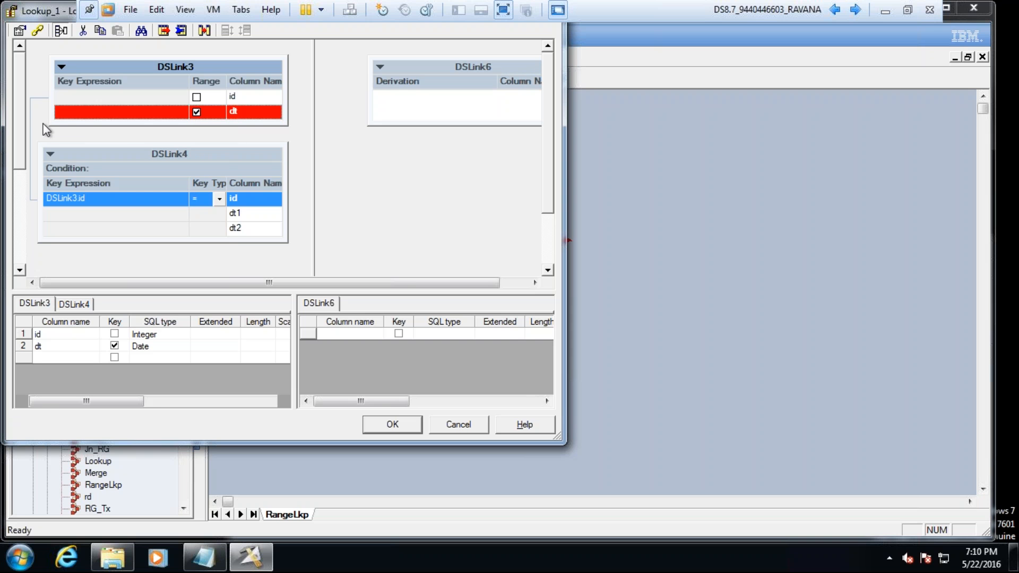
Step: In the range definition for DSLink3's dt column, set the two range columns to DSLink4.dt1 and DSLink4.dt2
double_click(81, 111)
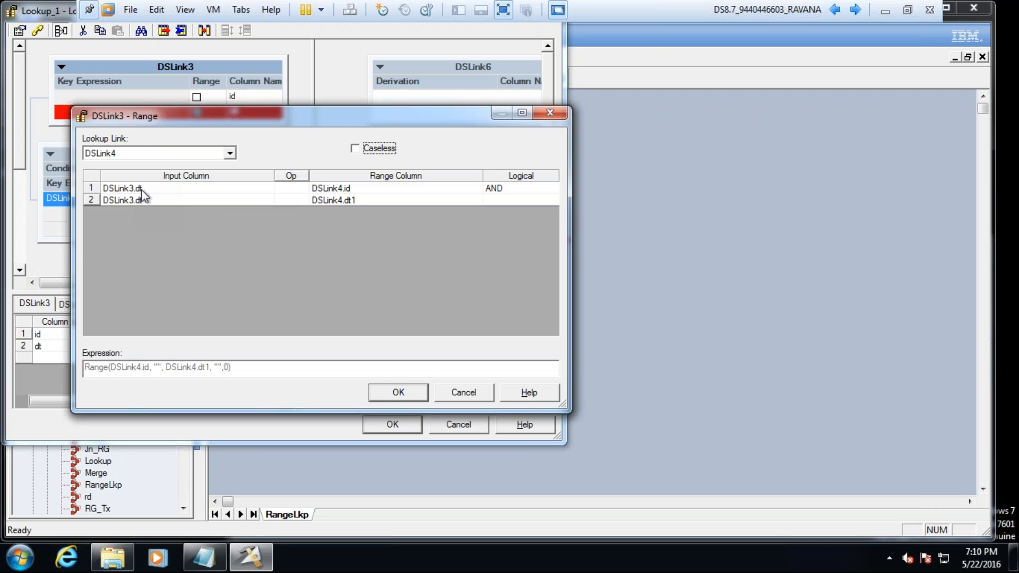
left_click(388, 188)
left_click(477, 188)
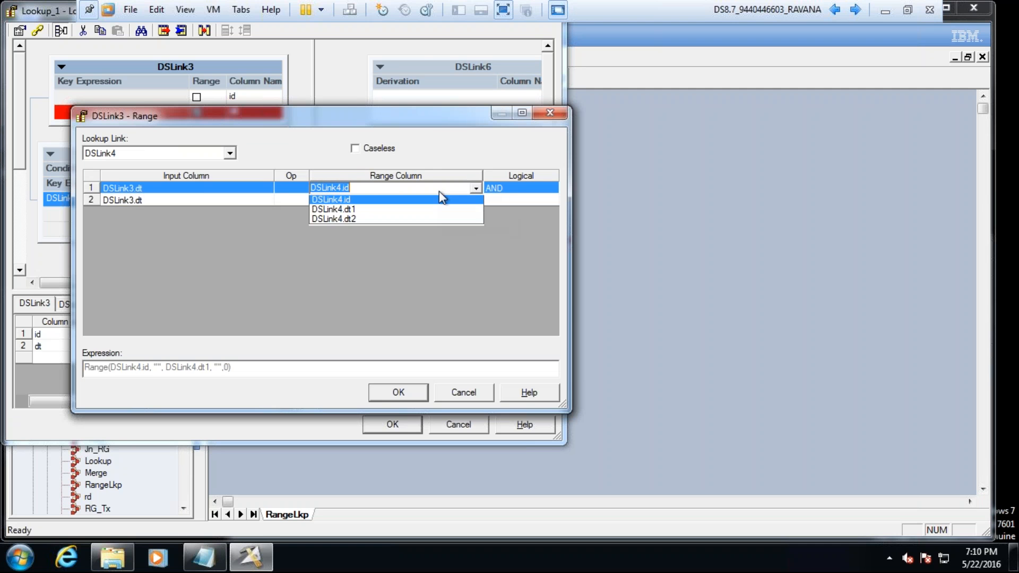
left_click(390, 216)
left_click(427, 199)
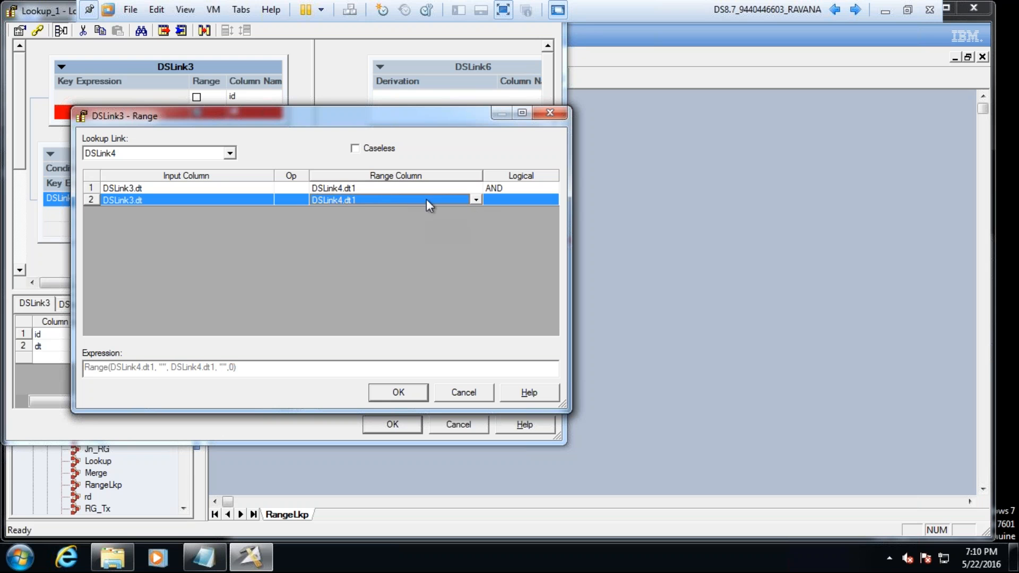
left_click(476, 200)
left_click(391, 234)
Step: Set the range operators to >= for DSLink4.dt1 and < for DSLink4.dt2, and accept the range expression
left_click(294, 186)
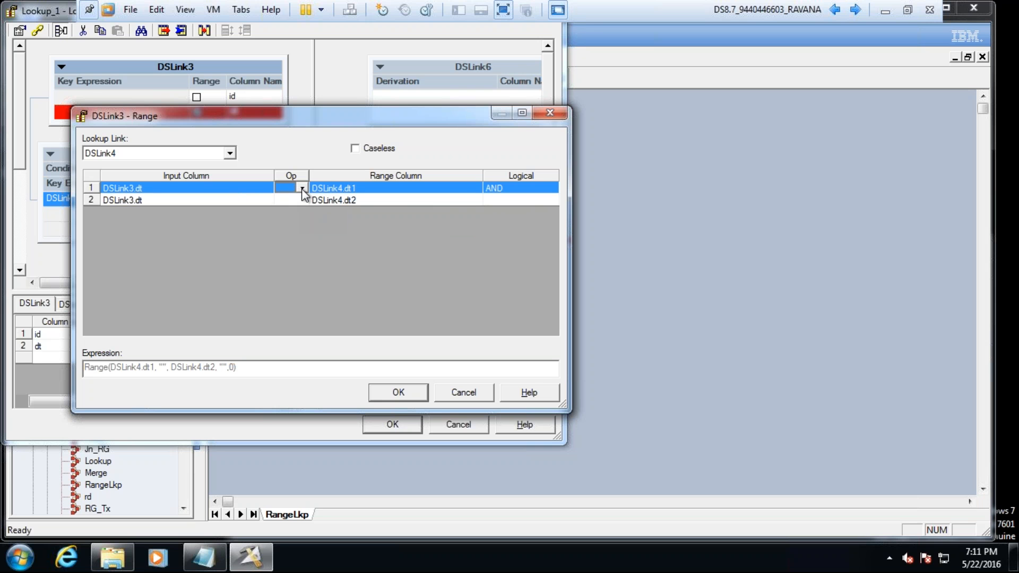
left_click(302, 189)
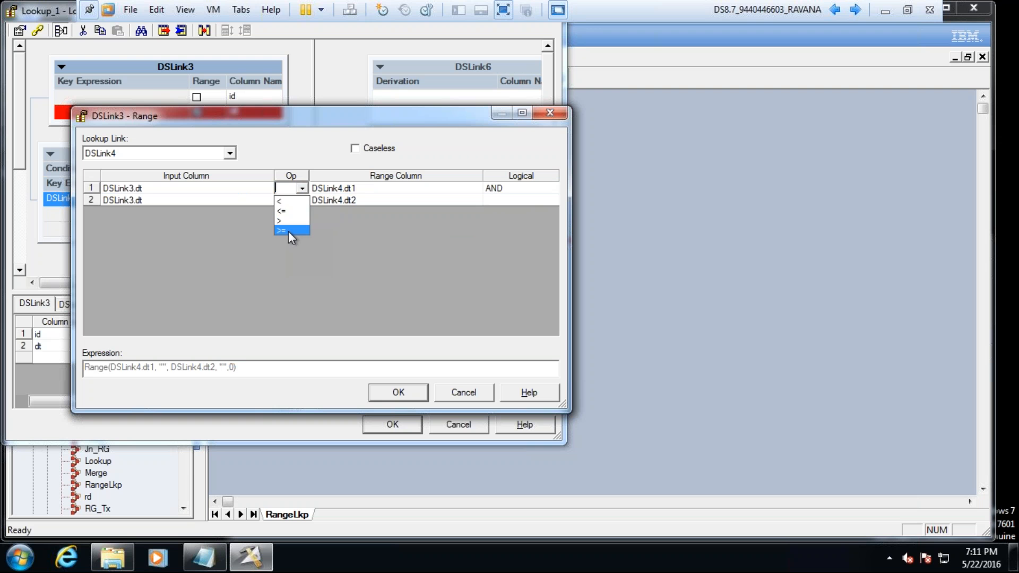
left_click(290, 231)
left_click(301, 199)
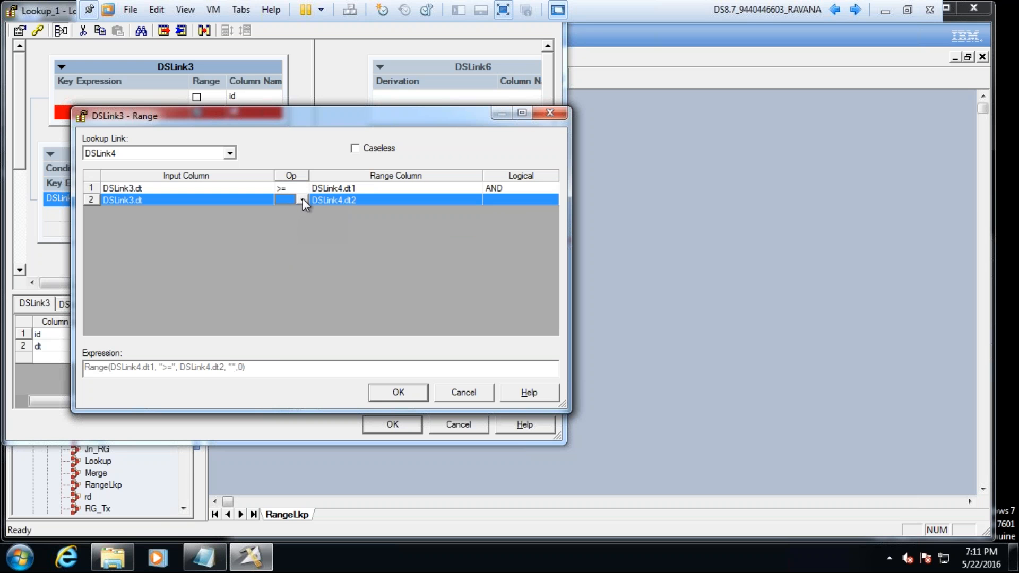
left_click(302, 199)
left_click(292, 214)
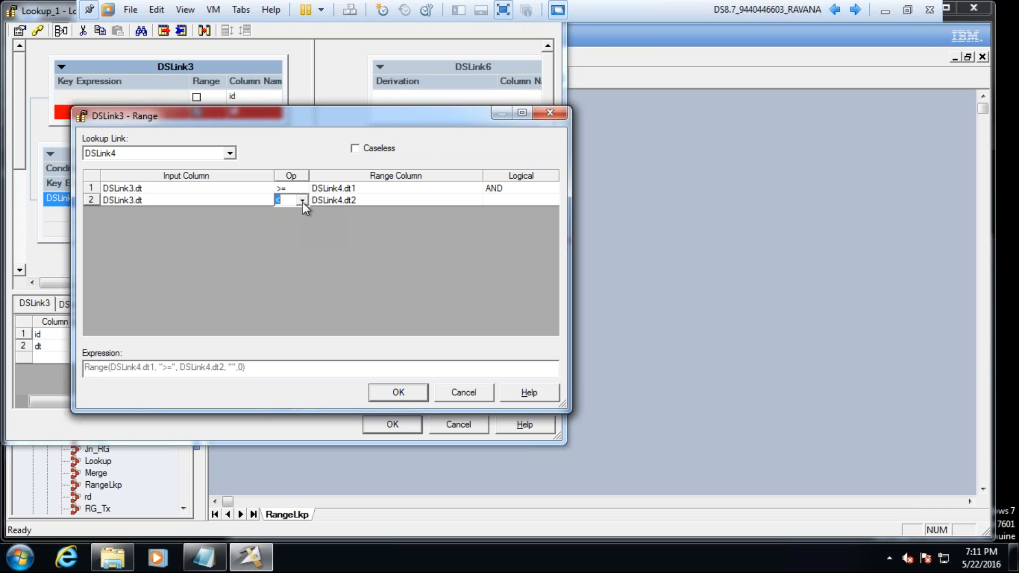
left_click(302, 202)
left_click(398, 393)
left_click(398, 393)
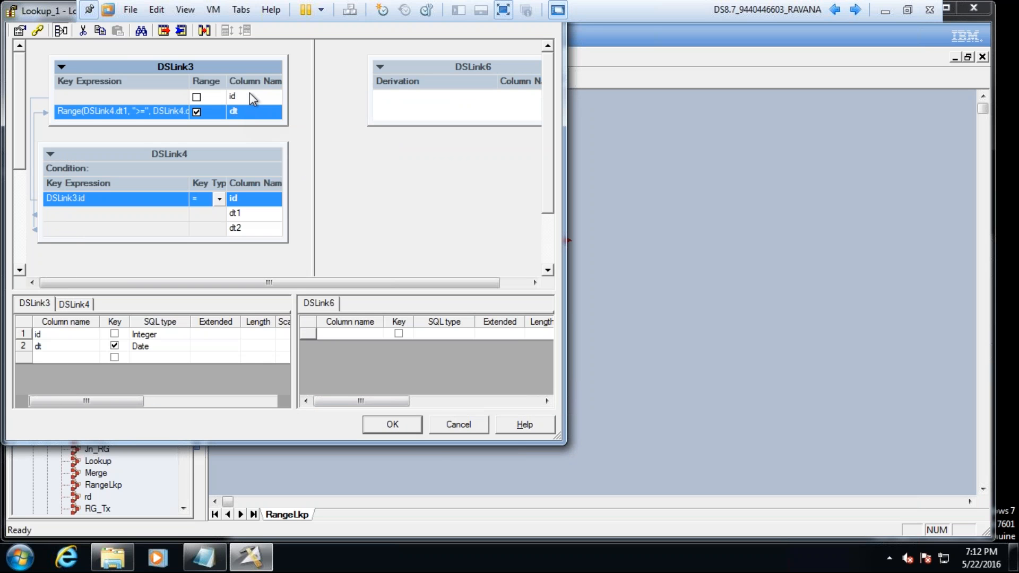
Step: Map DSLink3's id and dt columns to the DSLink6 output and accept the Lookup_1 stage
left_click_drag(250, 92, 395, 113)
left_click_drag(250, 111, 391, 121)
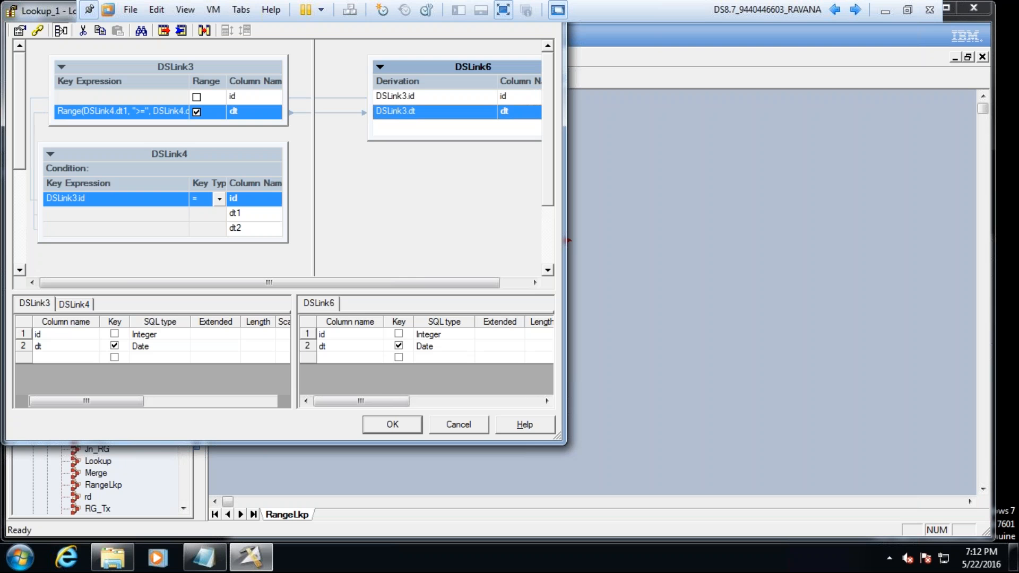
left_click(407, 428)
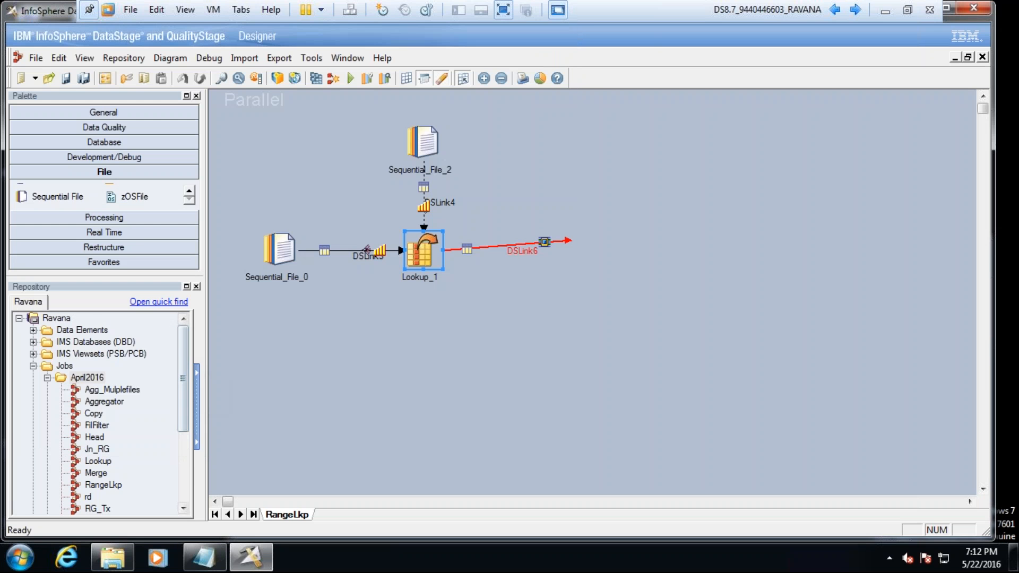
Step: Add a Sequential File stage at the end of DSLink6 and set its target file to C:\Files\rg_lkp_tgt.txt
left_click_drag(59, 202, 664, 276)
left_click_drag(586, 239, 586, 240)
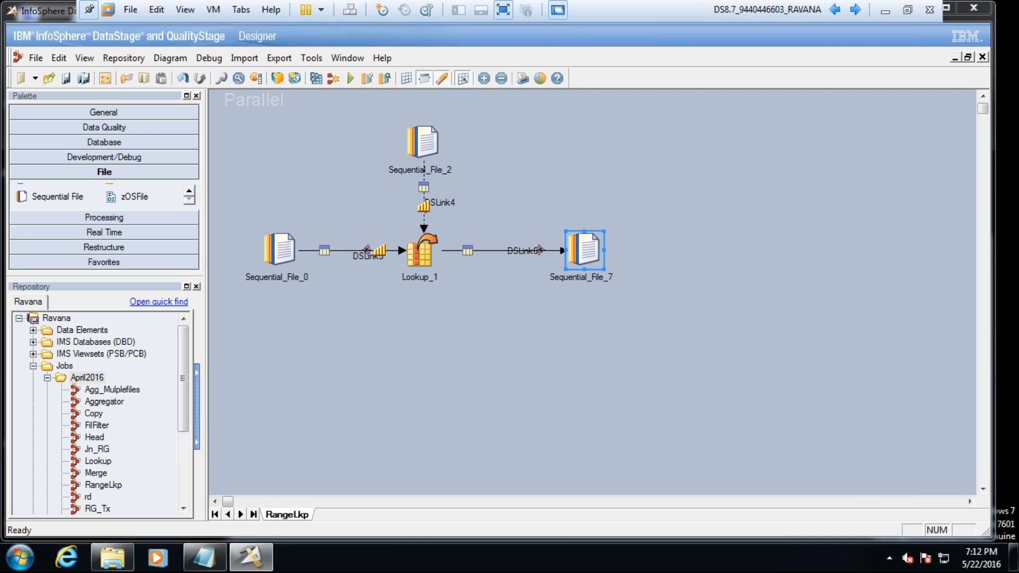
double_click(584, 250)
left_click(368, 226)
left_click(564, 233)
type("%yyyy")
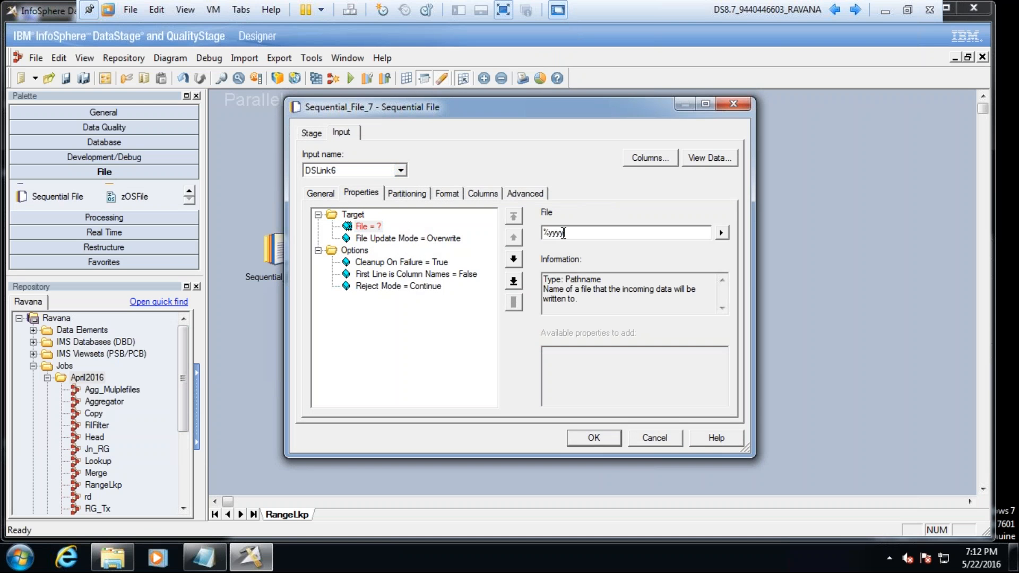
left_click_drag(563, 233, 515, 234)
type("C:\\Files\\rg_lkp_tgt.txt")
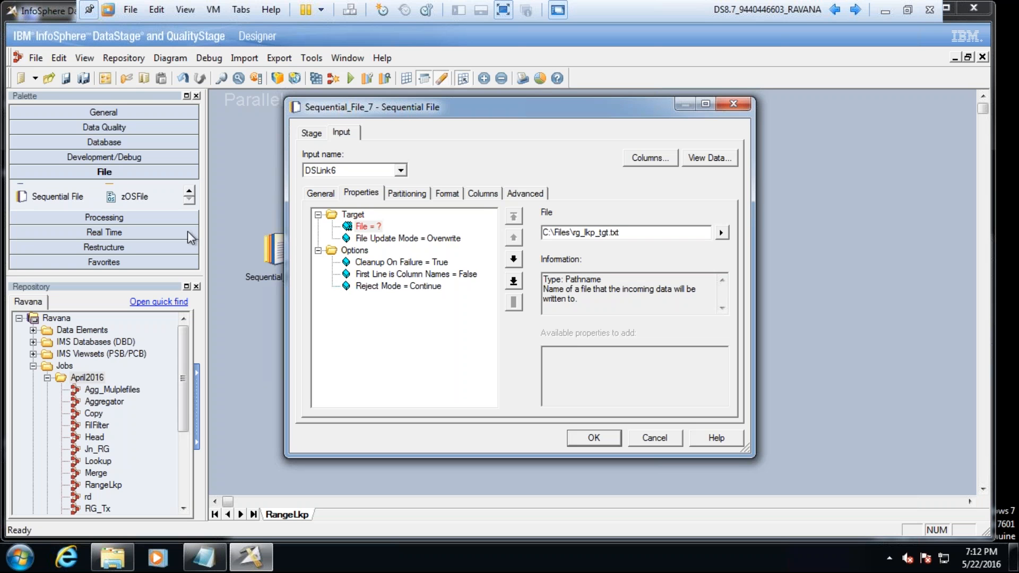
Step: Set the target file's delimiter to | and its date format string to %mm-%dd-%yyyy, and accept the stage properties
left_click(447, 193)
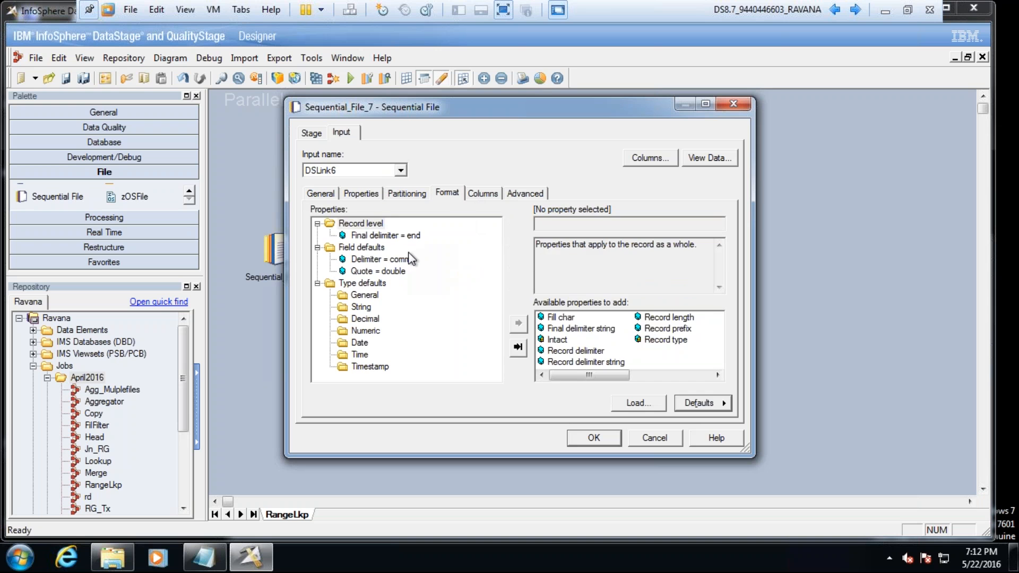
left_click(410, 260)
type("|")
left_click(360, 343)
double_click(570, 329)
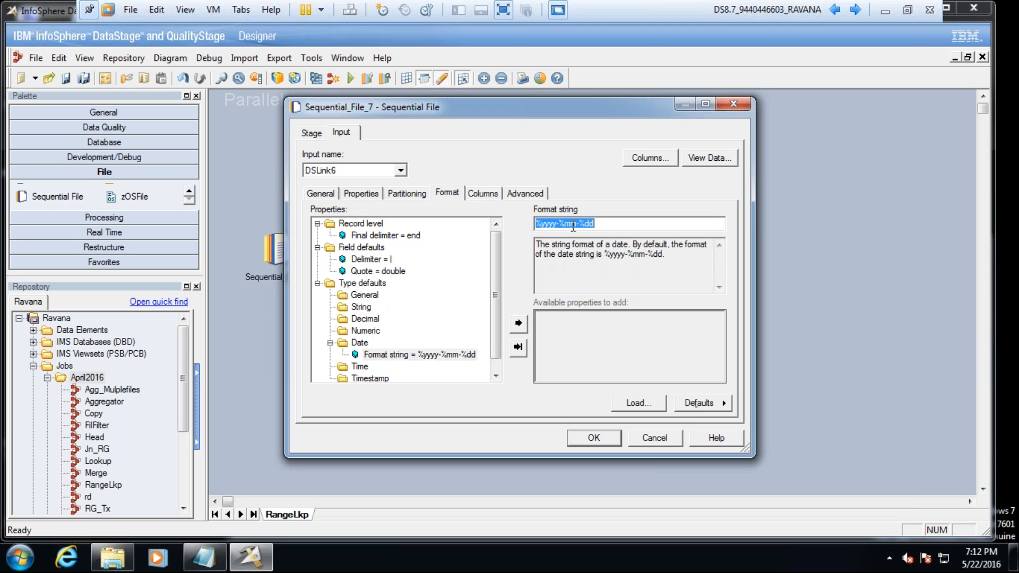
left_click(560, 225)
key("BackSpace")
key("shift+Home")
key("BackSpace")
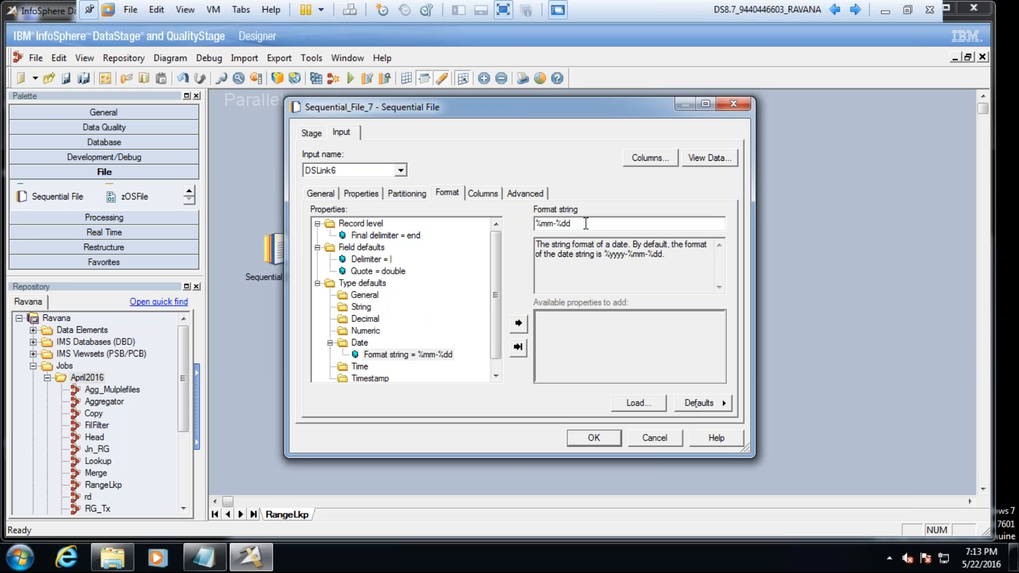
type("-%yyyy")
left_click(483, 194)
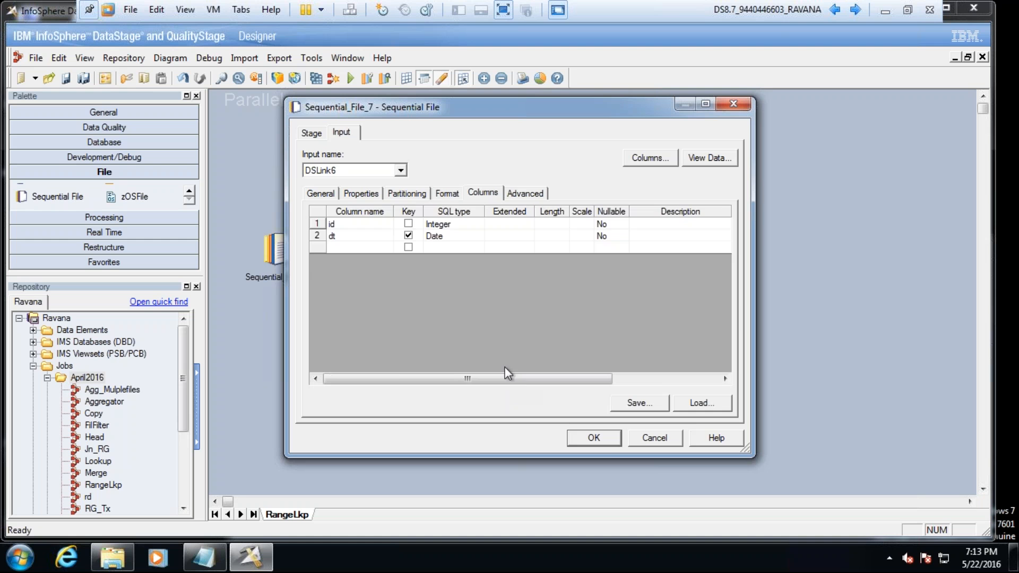
left_click(608, 444)
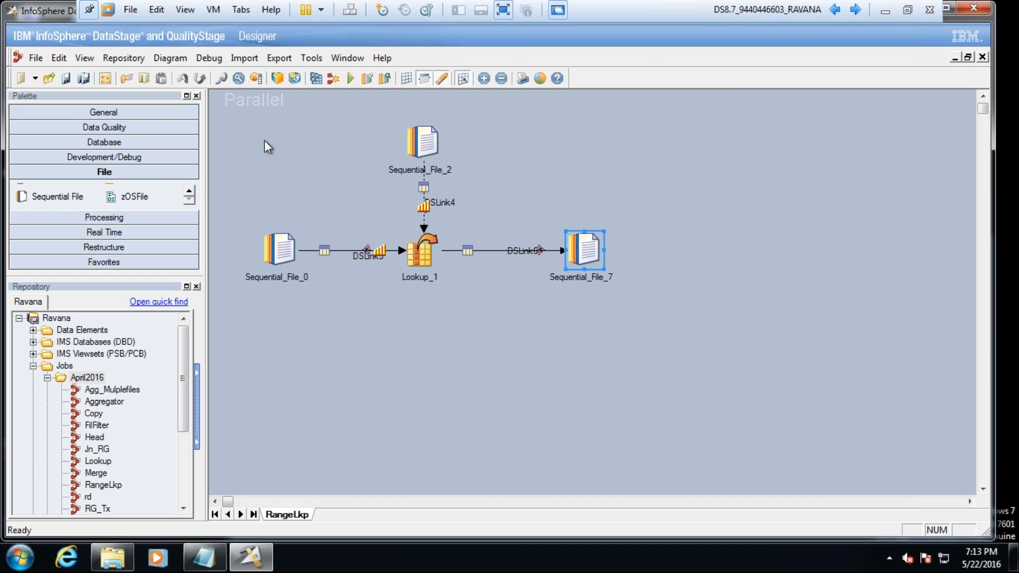
Step: Compile and run the RangeLkp job, and nudge DSLink4's label slightly upward along its link
left_click(316, 78)
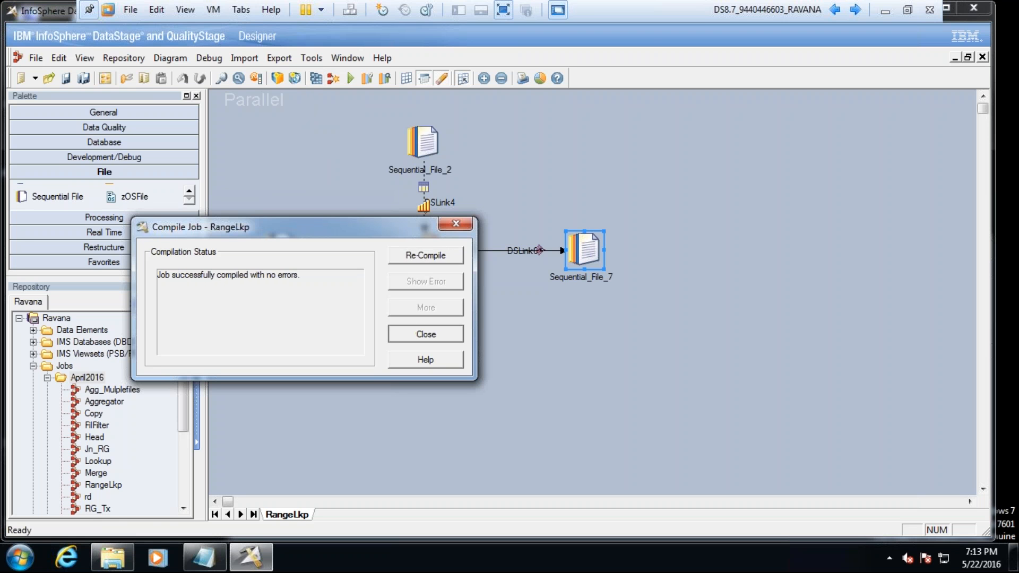
left_click(425, 334)
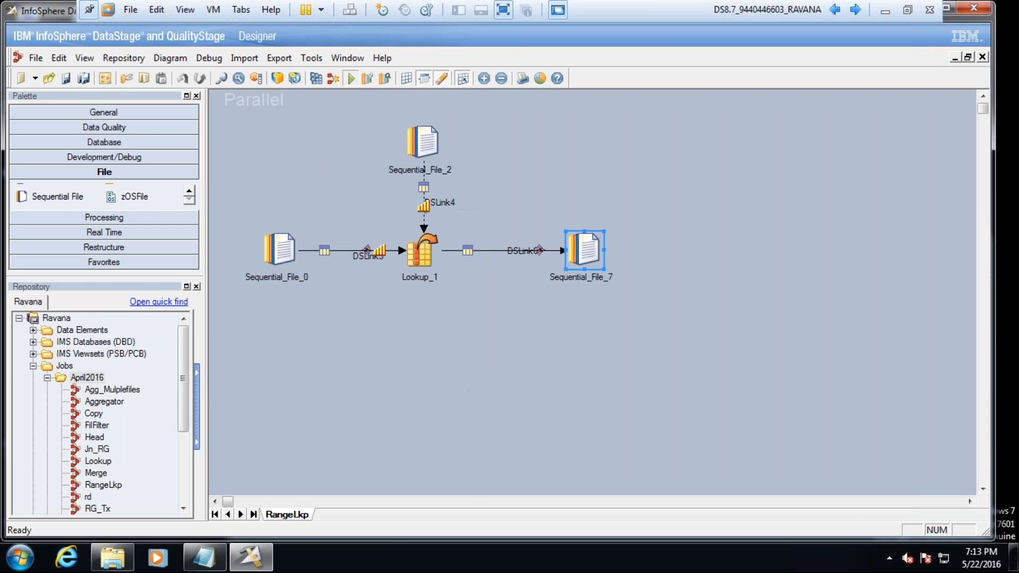
left_click(350, 78)
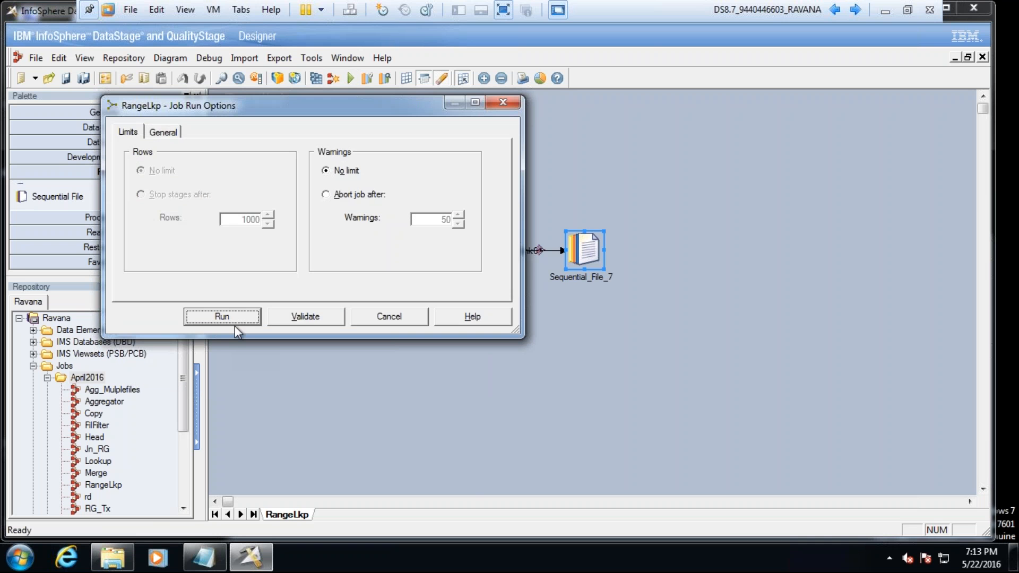
left_click(229, 316)
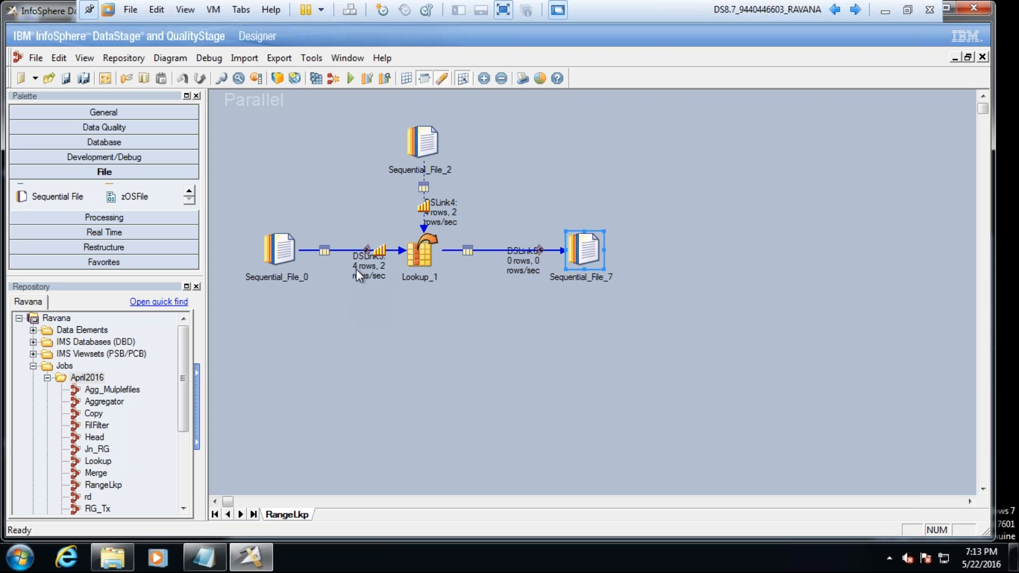
left_click(438, 219)
left_click_drag(455, 205, 441, 206)
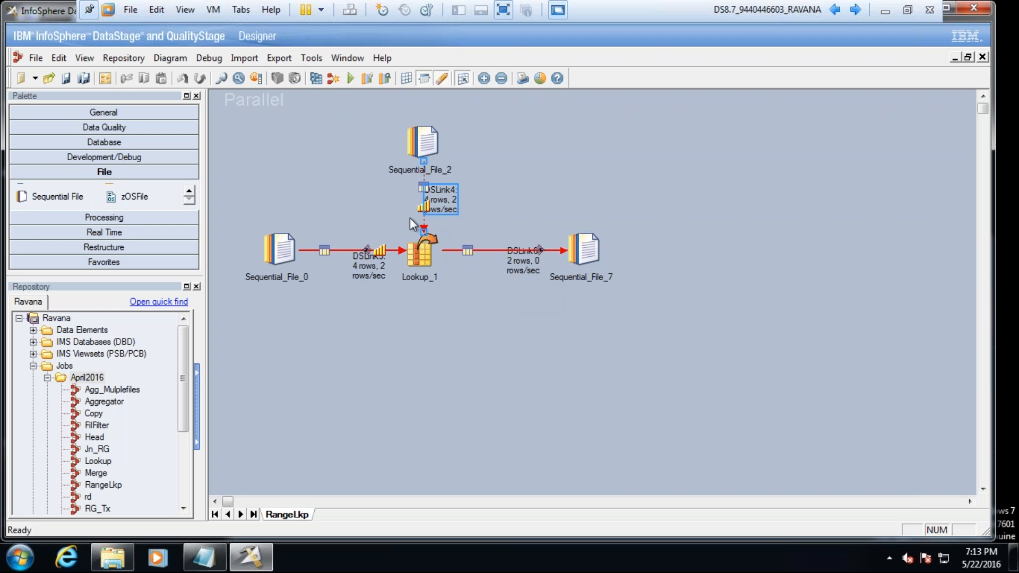
Step: Switch to DataStage Director, open the RangeLkp job log and inspect the details of the first fatal event
left_click(310, 59)
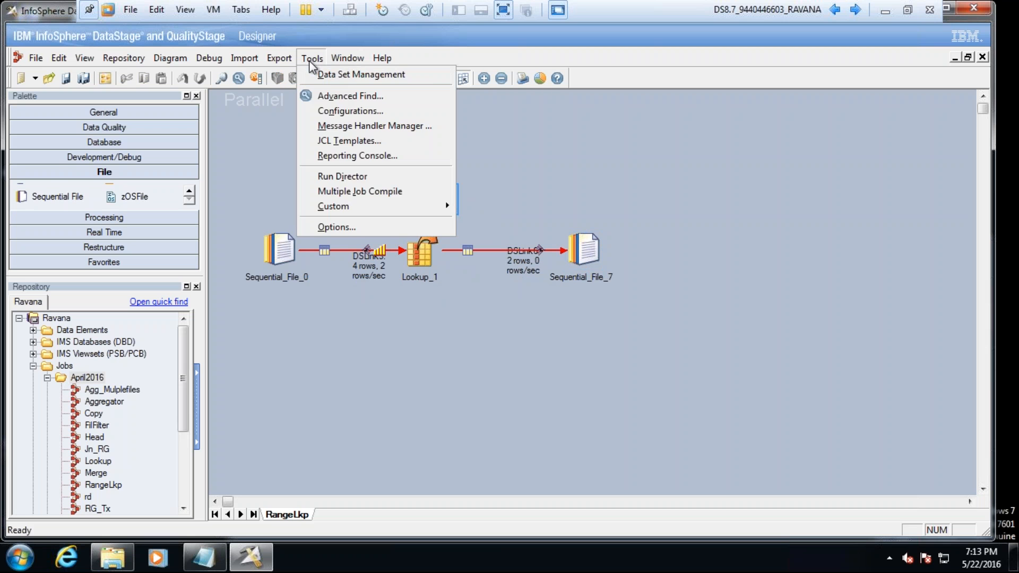
left_click(330, 177)
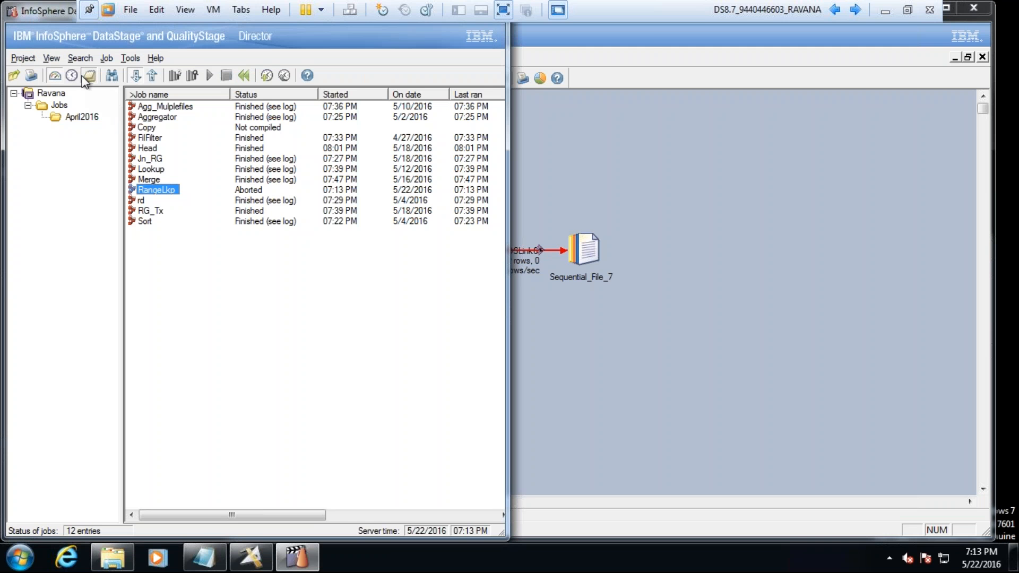
left_click(83, 76)
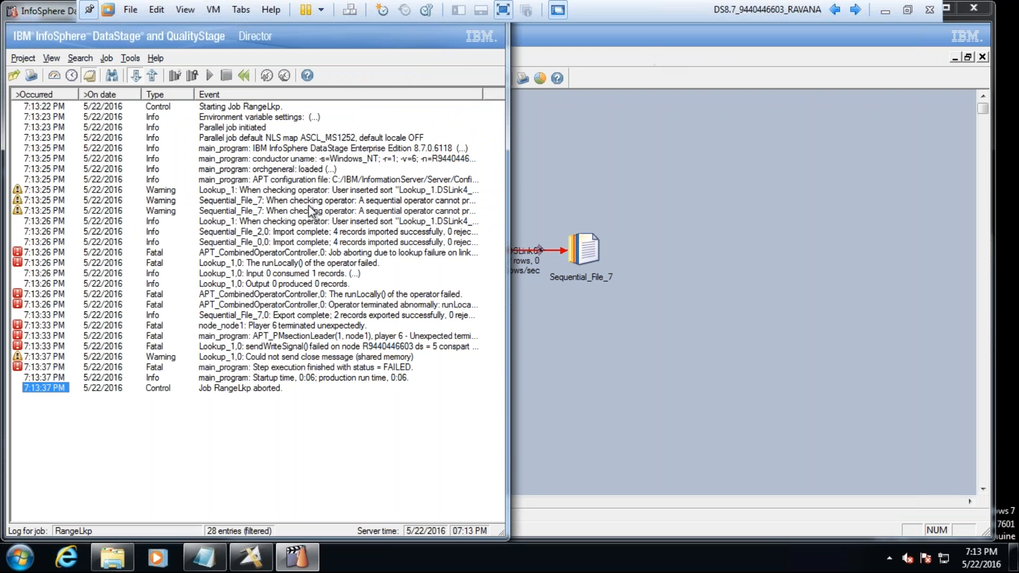
left_click(357, 254)
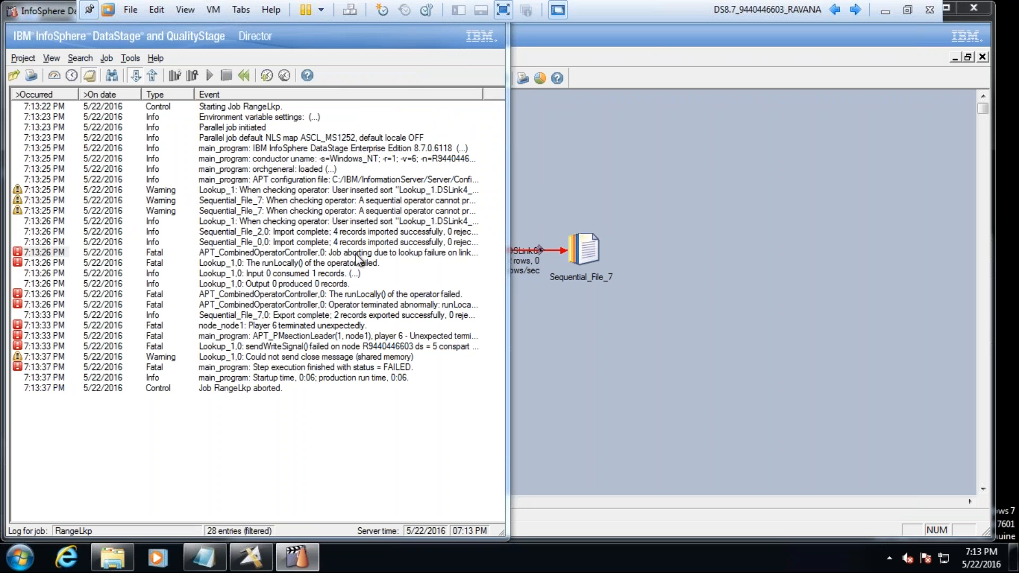
double_click(358, 258)
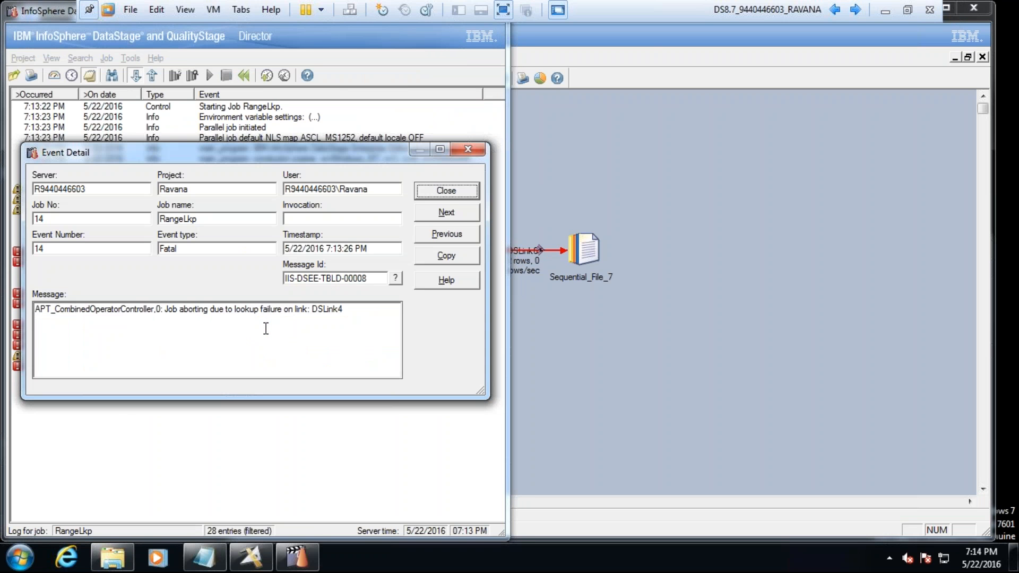
left_click(434, 198)
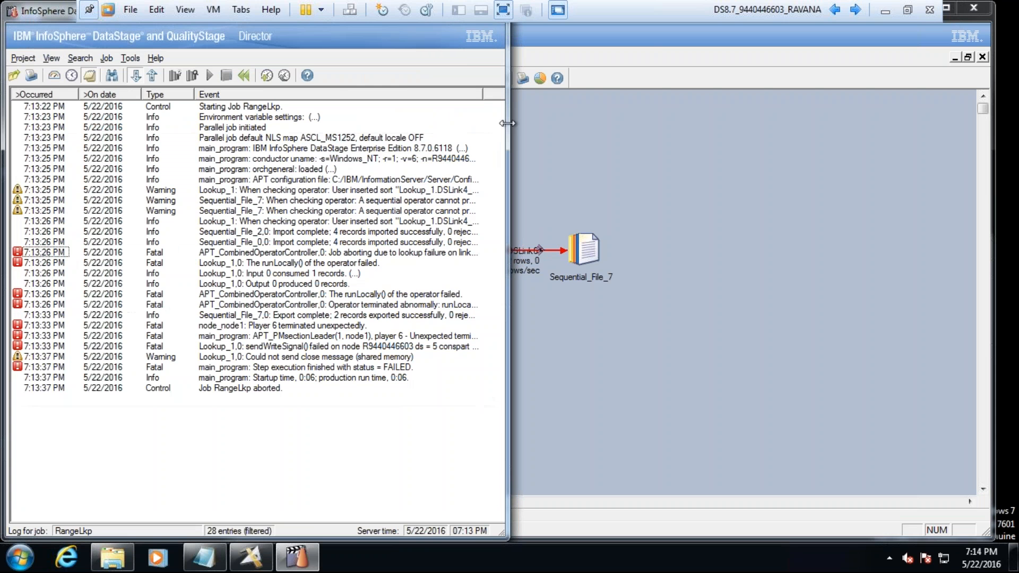
Step: Back in Designer, set both Lookup Failure and Condition Not Met to Continue for DSLink4 in the Lookup_1 stage conditions
left_click(571, 175)
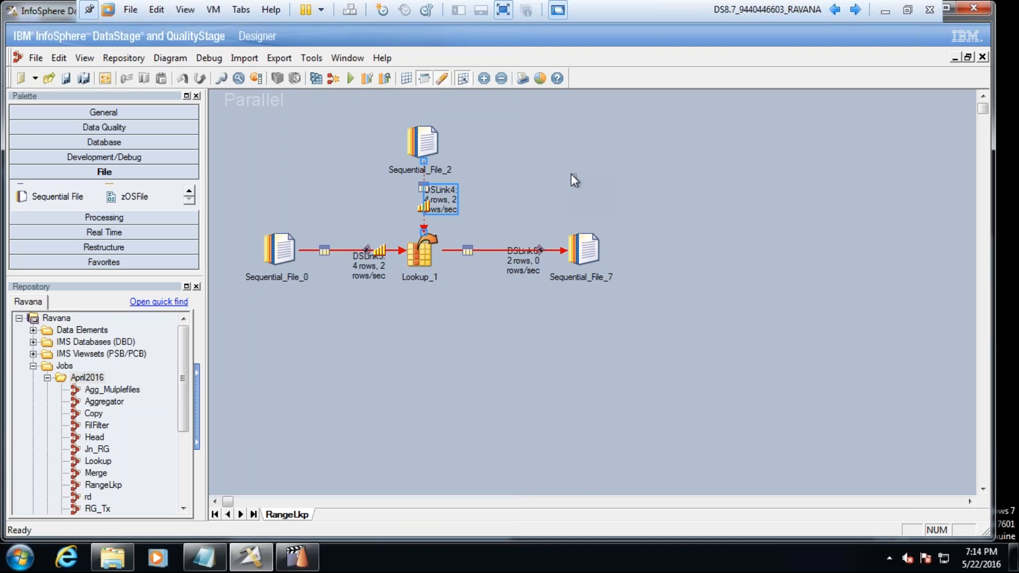
double_click(425, 250)
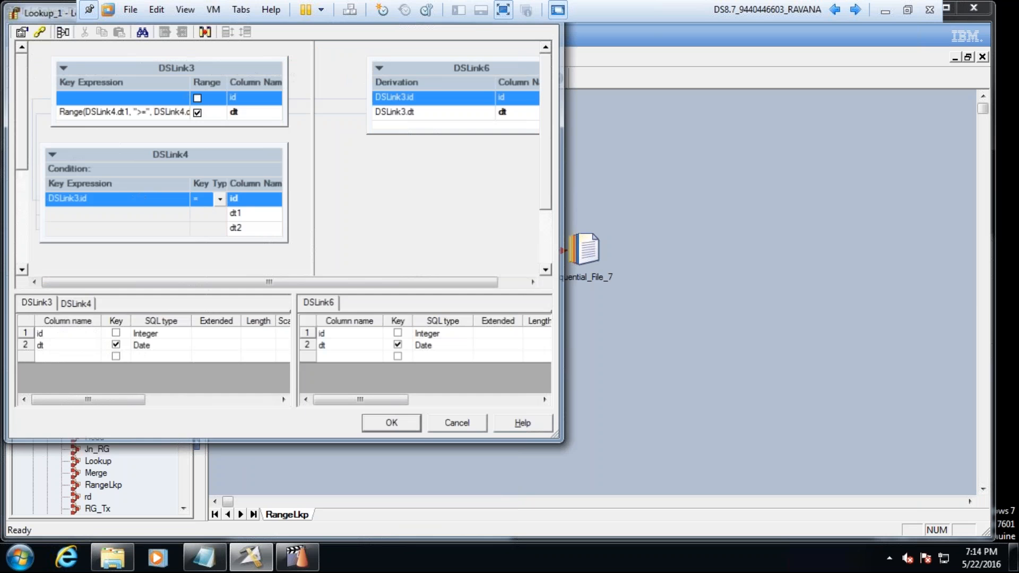
left_click(39, 33)
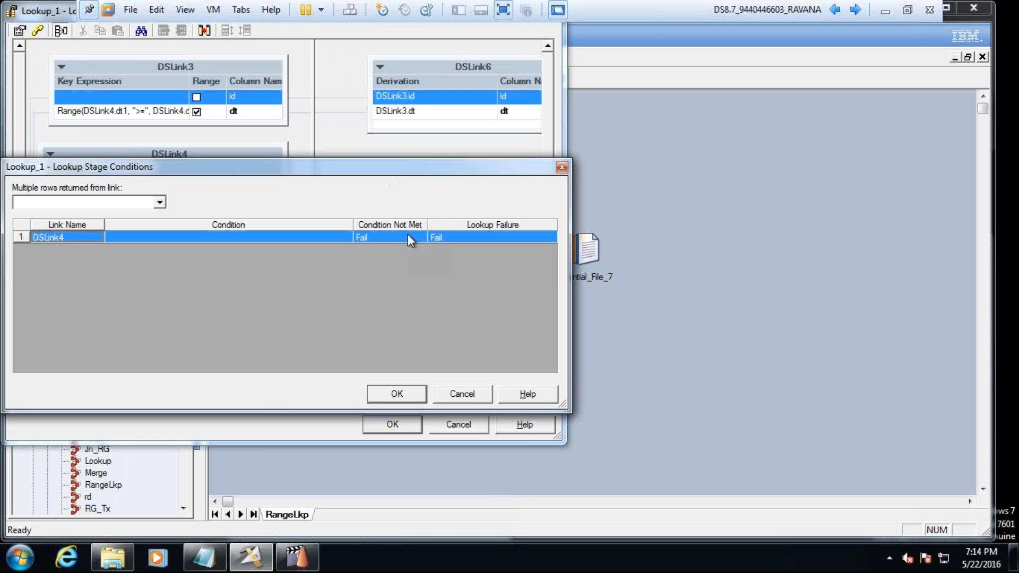
left_click(508, 237)
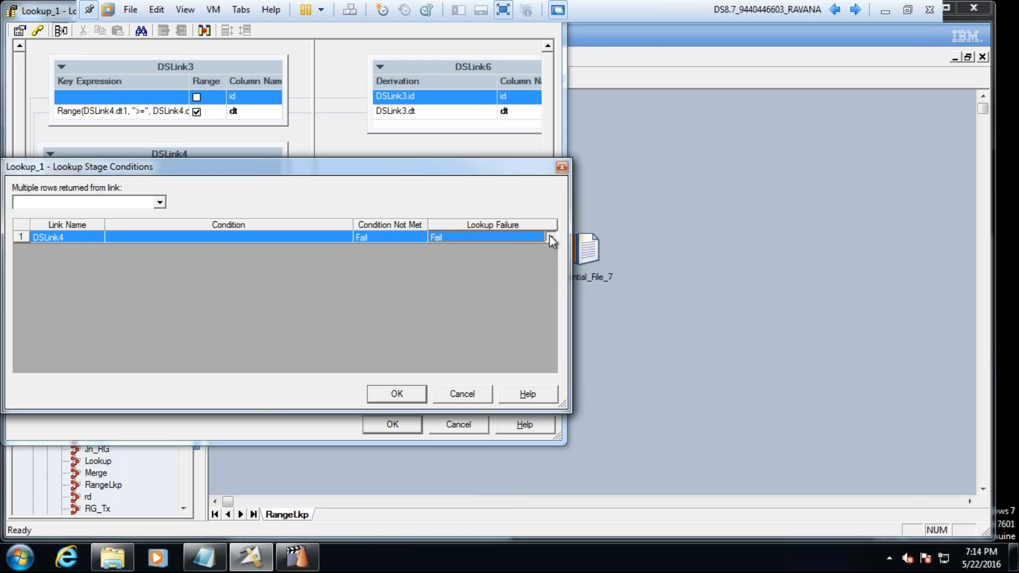
left_click(549, 237)
left_click(488, 251)
left_click(406, 237)
left_click(420, 237)
left_click(400, 247)
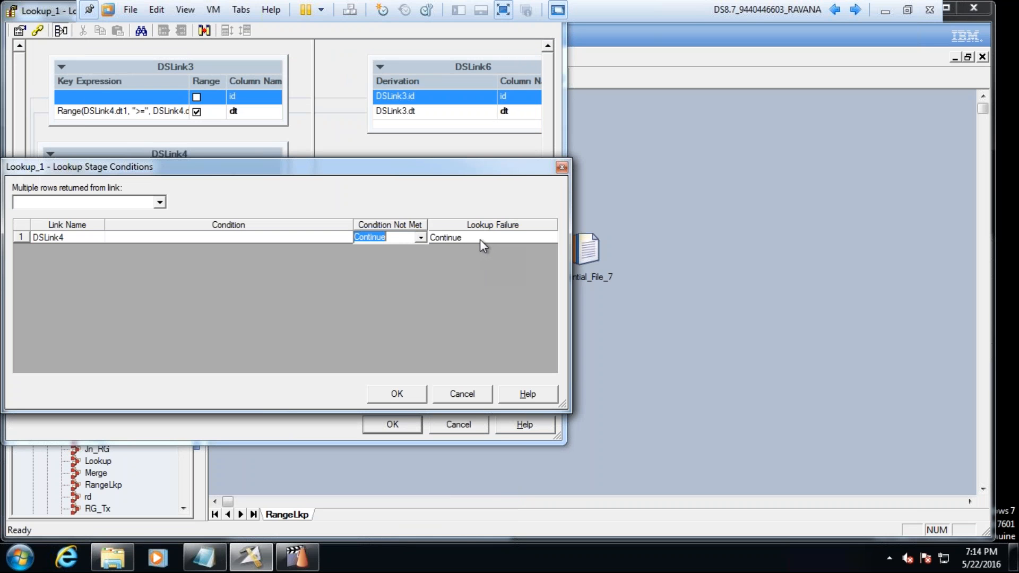
Step: Switch to Director, review the message details of the first fatal event in the RangeLkp log, and close them
left_click(277, 558)
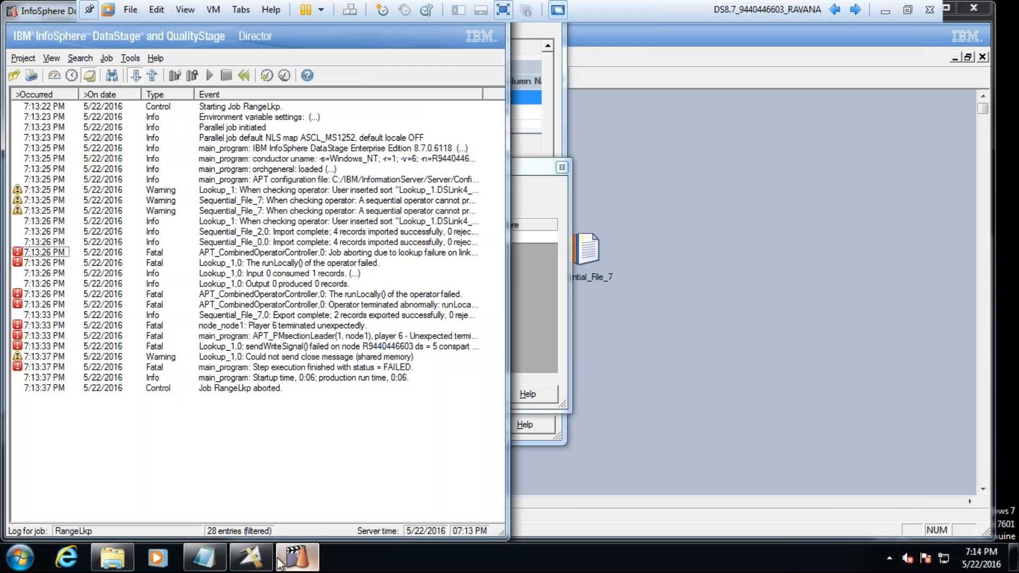
double_click(387, 253)
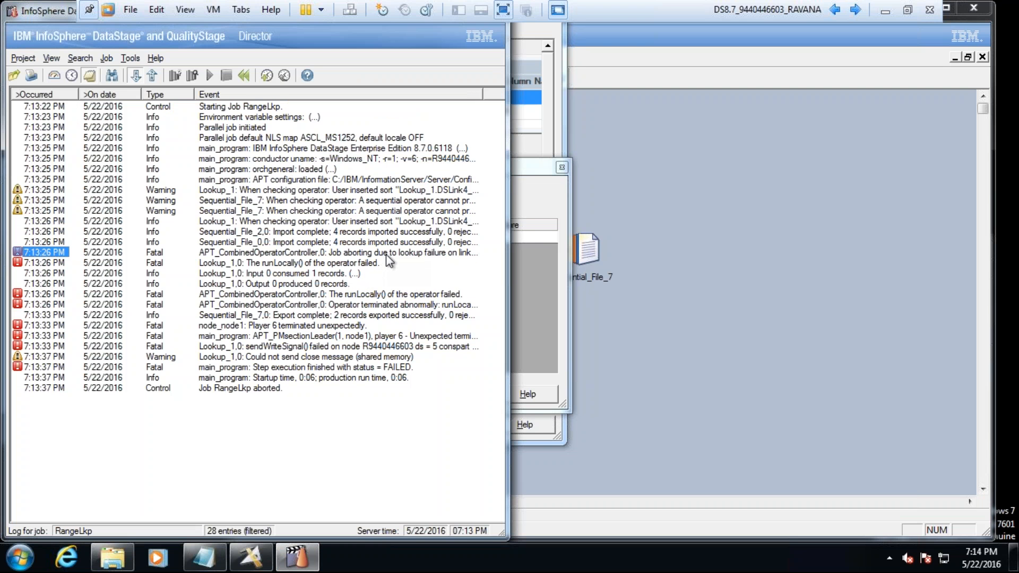
left_click_drag(344, 309, 109, 308)
left_click(469, 195)
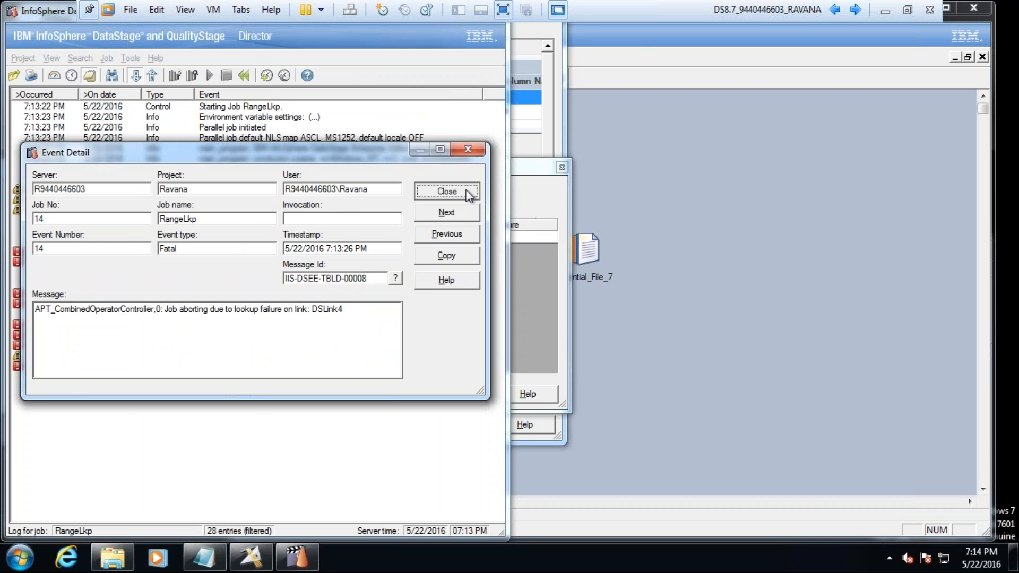
Step: Back in Designer, accept the Lookup_1 conditions and stage settings, and compile the RangeLkp job
left_click(563, 299)
left_click(395, 394)
left_click(393, 425)
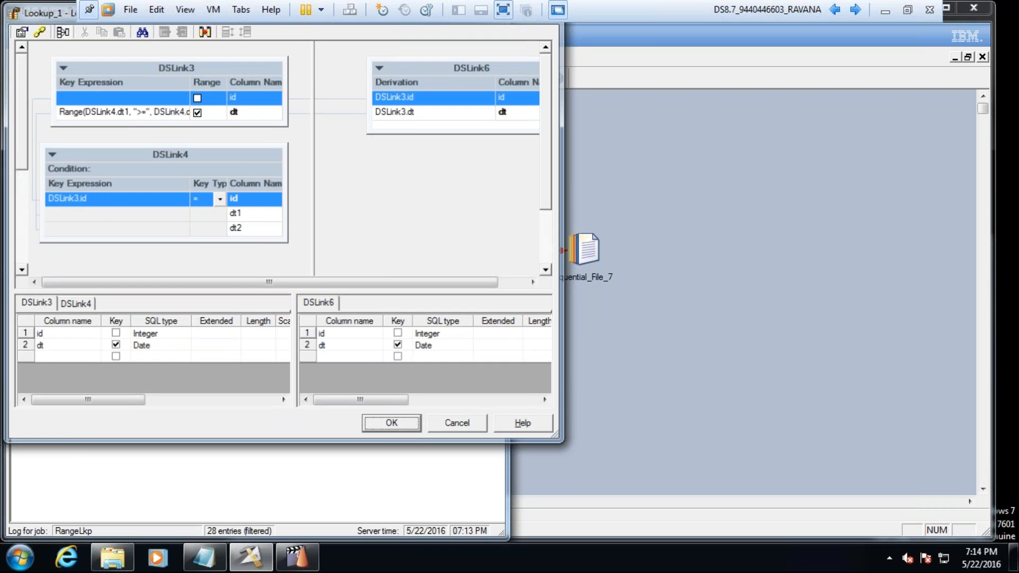
left_click(318, 81)
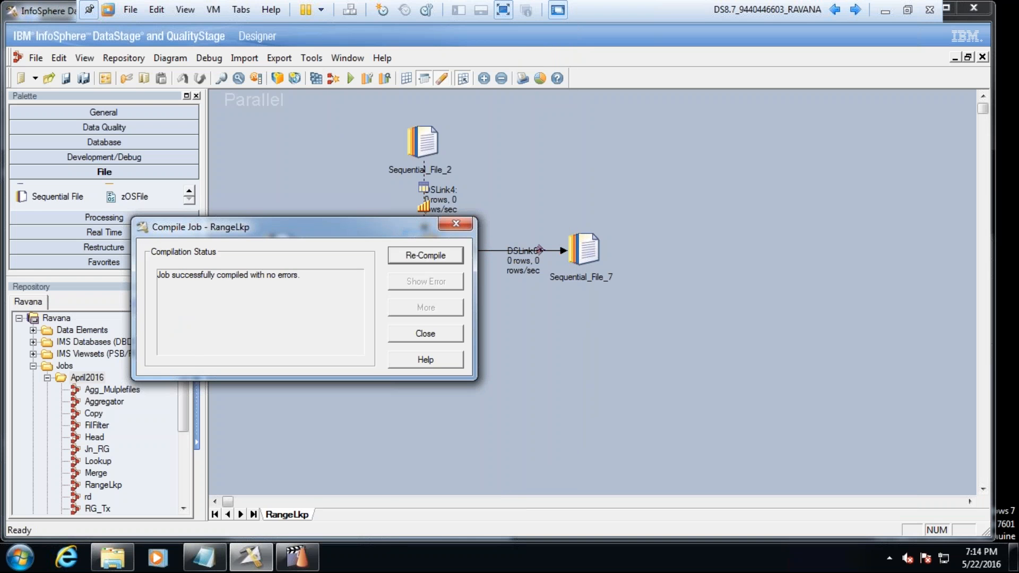
left_click(426, 334)
Step: Switch to Director, reopen the first fatal event's details and highlight "lookup failure" in the message
left_click(296, 567)
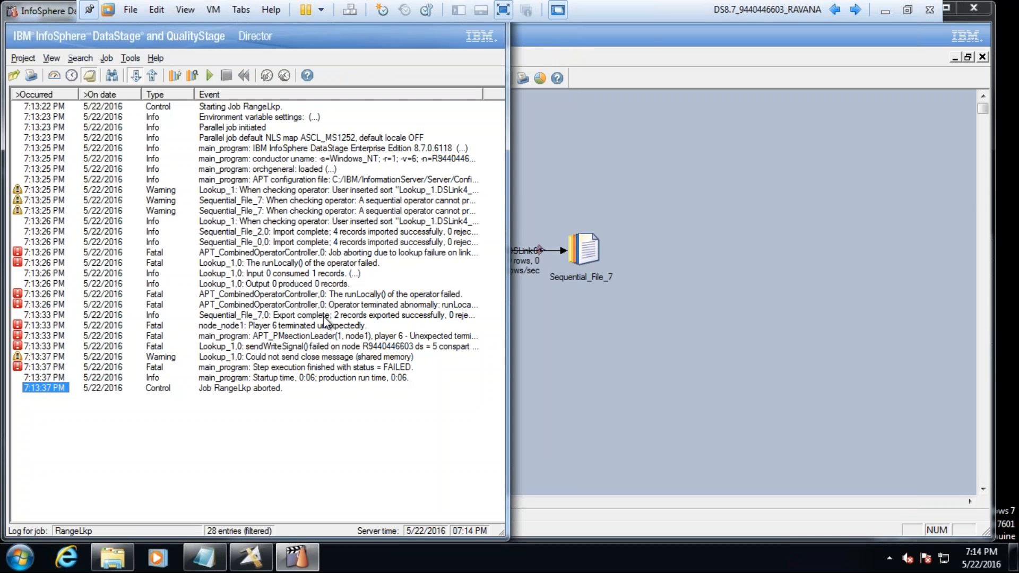
double_click(365, 253)
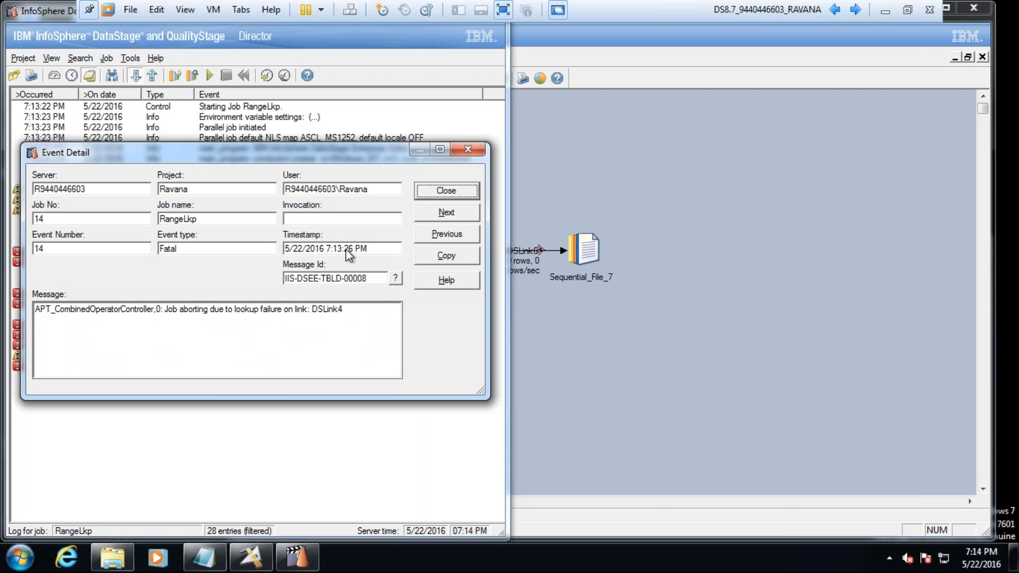
left_click_drag(283, 309, 233, 309)
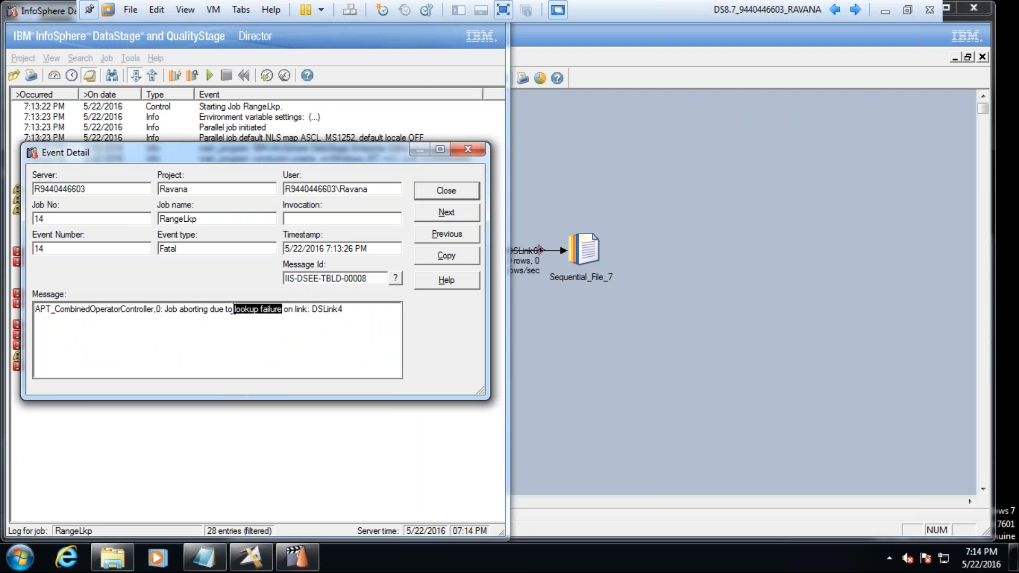
Step: Return to Designer and move DSLink4's label slightly down along its link
left_click(561, 339)
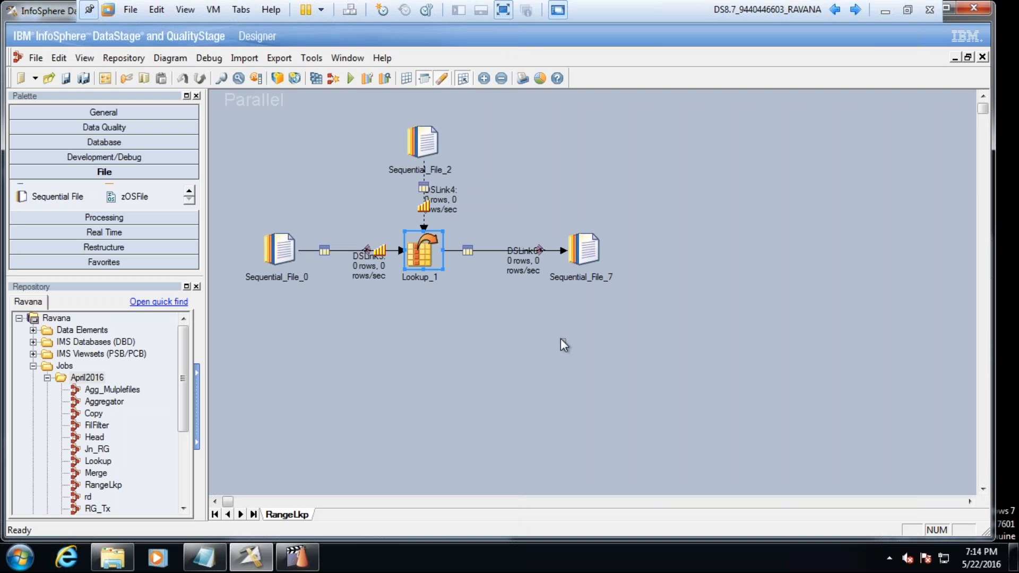
left_click(442, 190)
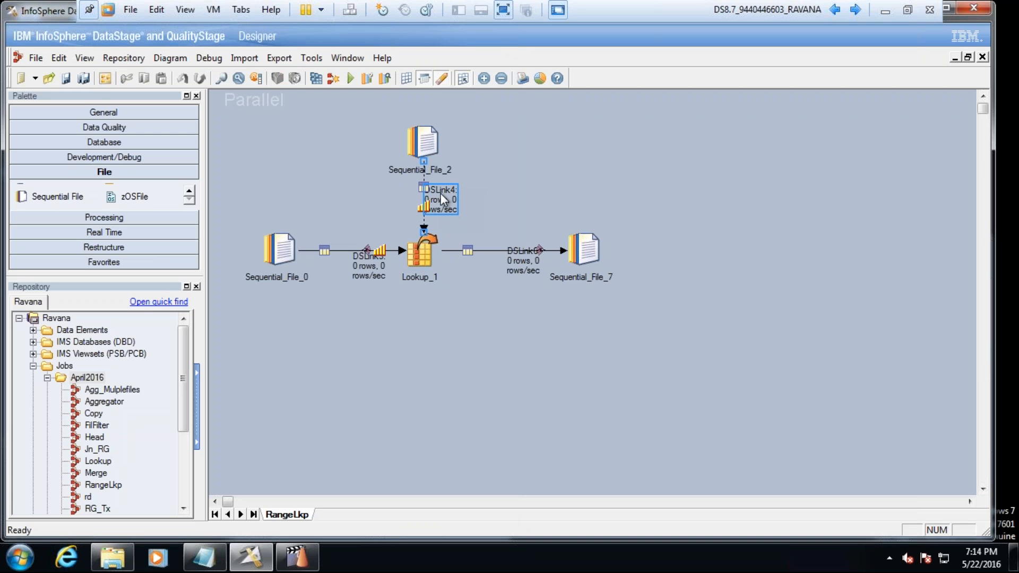
left_click_drag(440, 194, 313, 203)
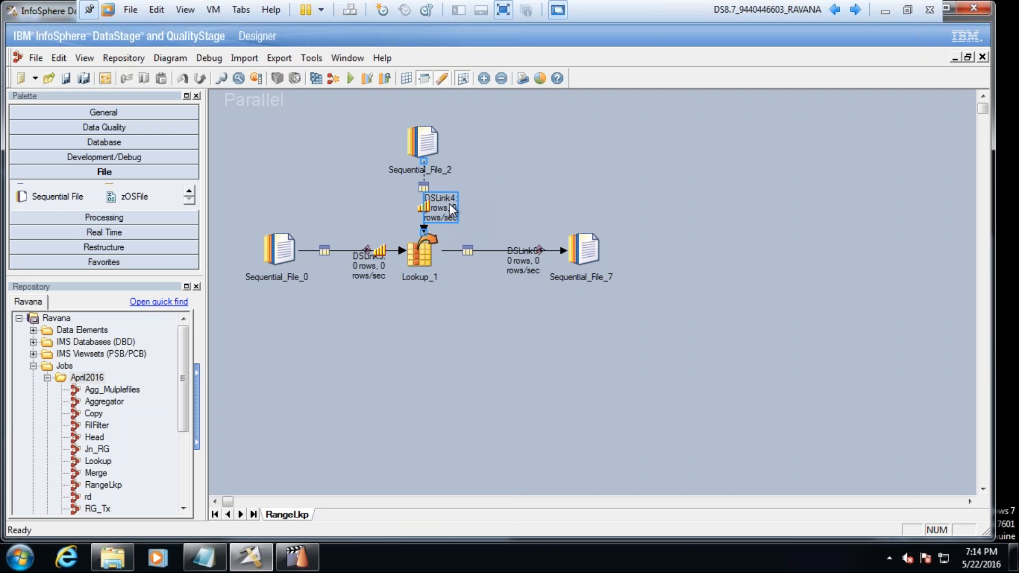
Step: Check the DSLink4 settings in the Lookup_1 stage conditions and accept them without changes
left_click(439, 246)
double_click(423, 251)
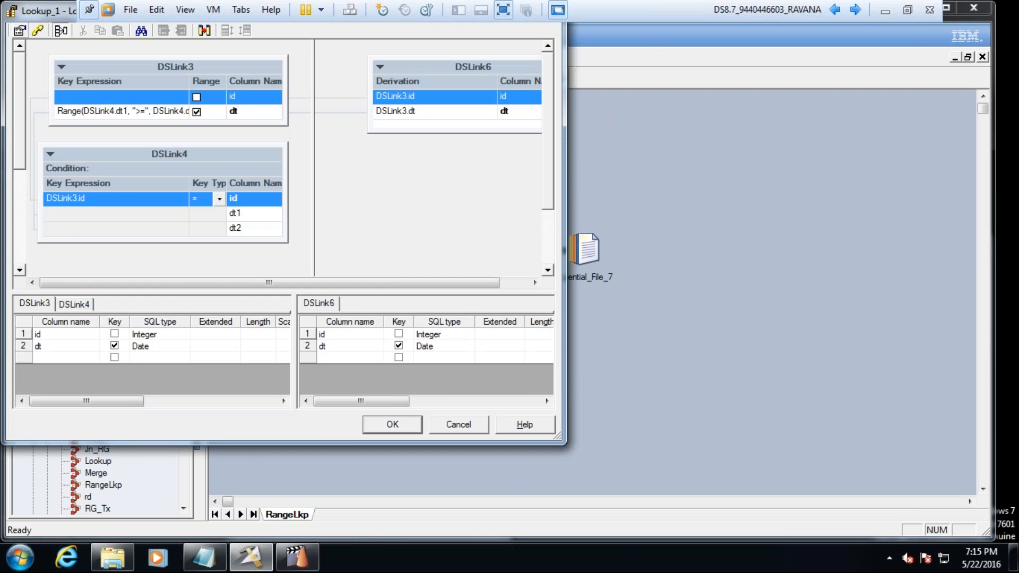
left_click(37, 32)
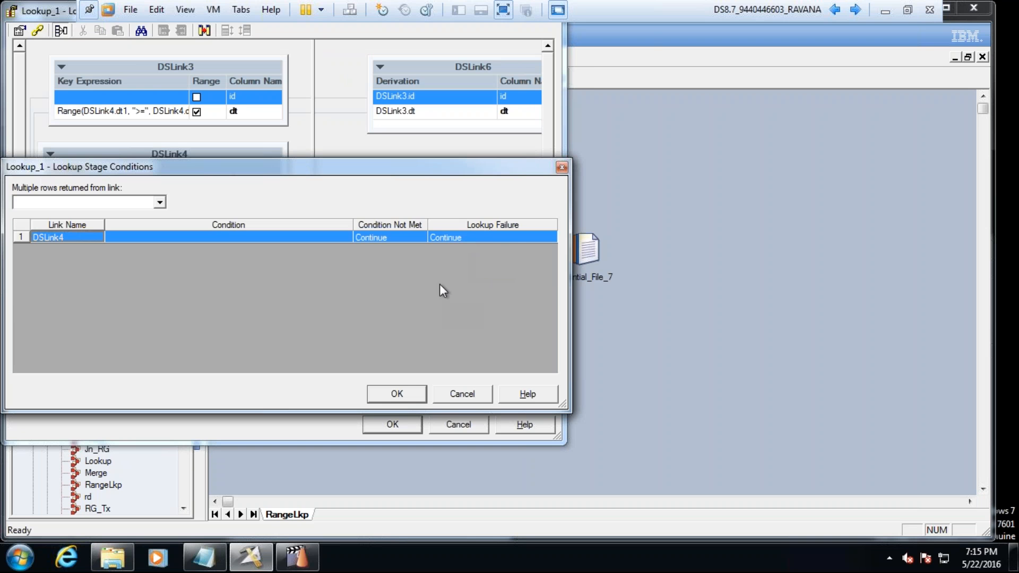
left_click(400, 394)
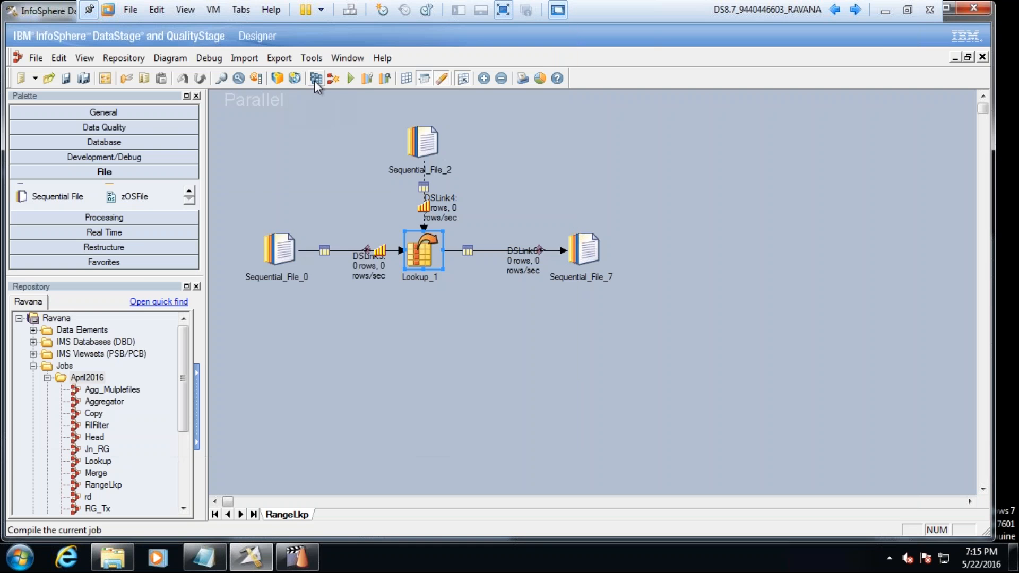
Step: Compile the RangeLkp job and run it with no limit on warnings
left_click(316, 79)
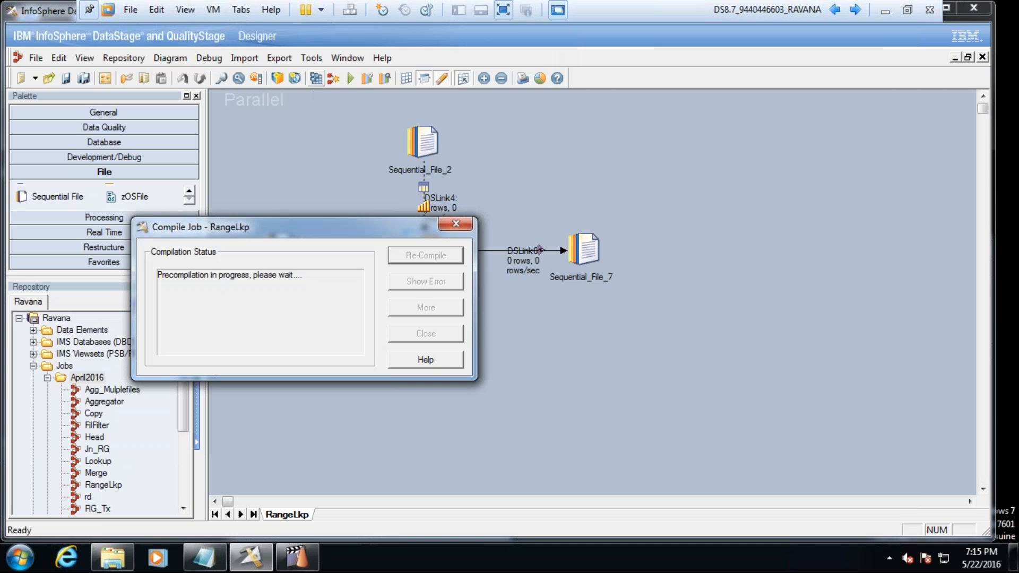
left_click(442, 337)
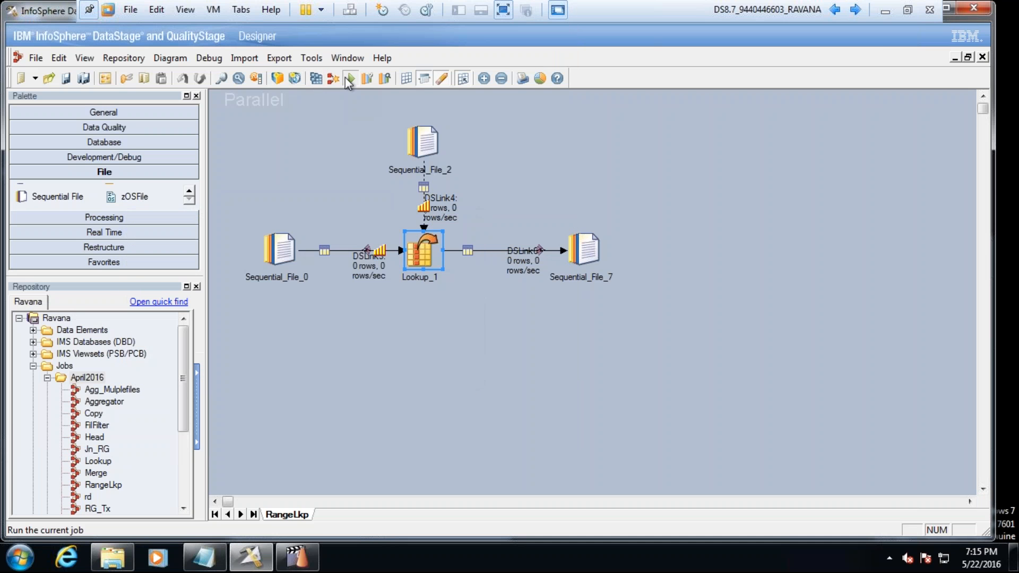
left_click(349, 80)
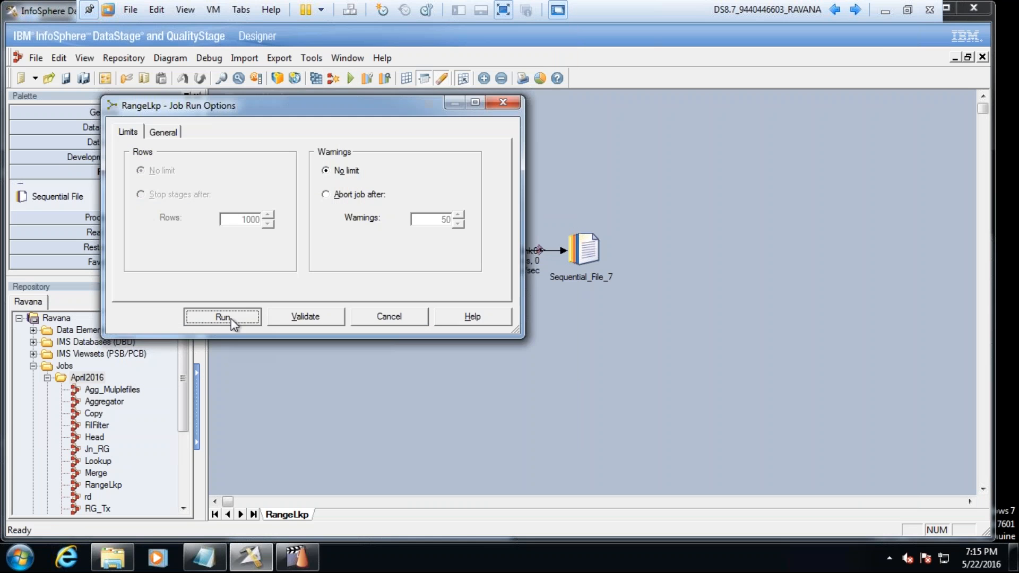
left_click(223, 317)
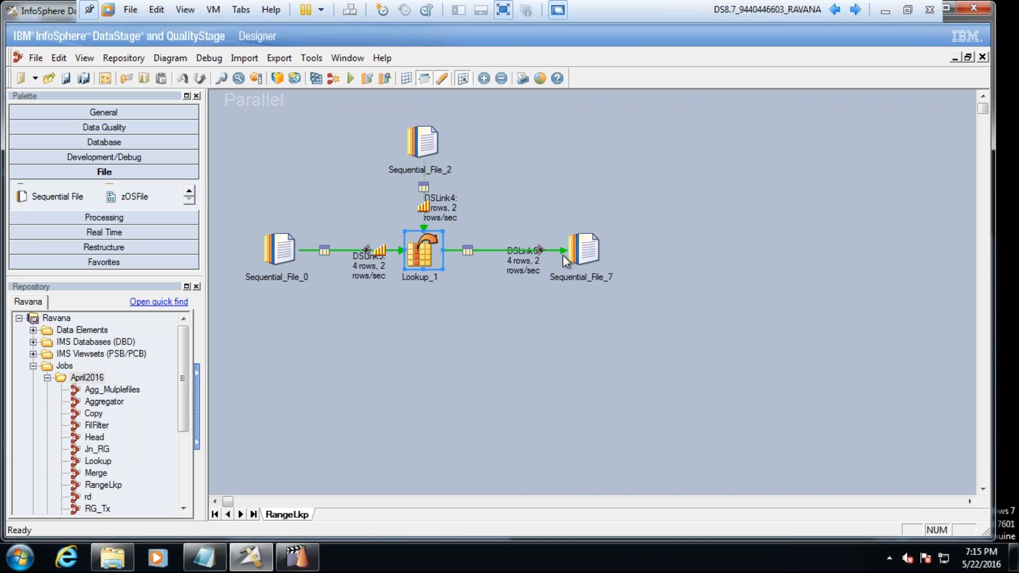
Step: Set Lookup Failure to Drop for DSLink4 in the Lookup_1 stage conditions and accept the stage settings
double_click(425, 243)
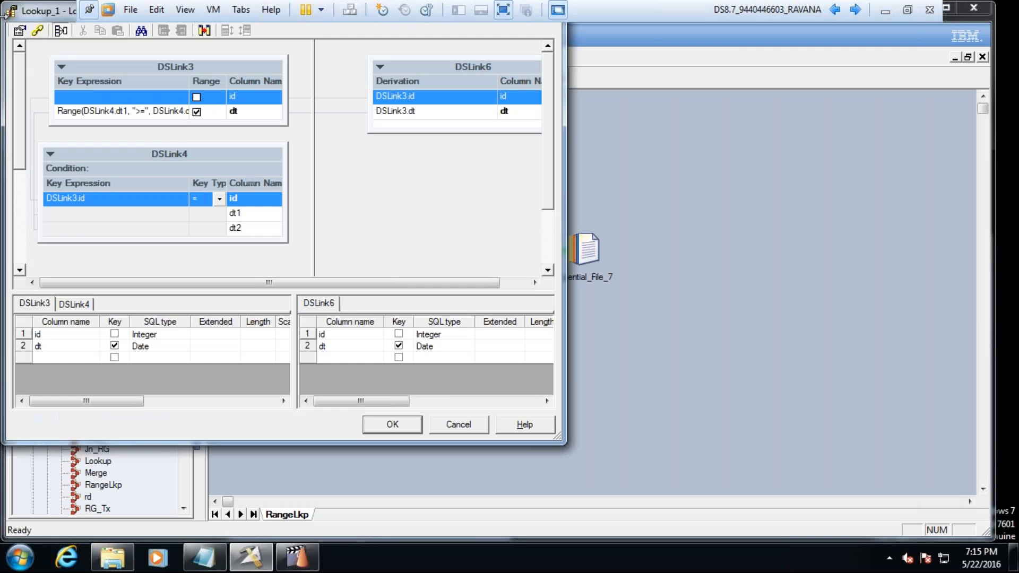
left_click(33, 34)
left_click(489, 236)
left_click(551, 238)
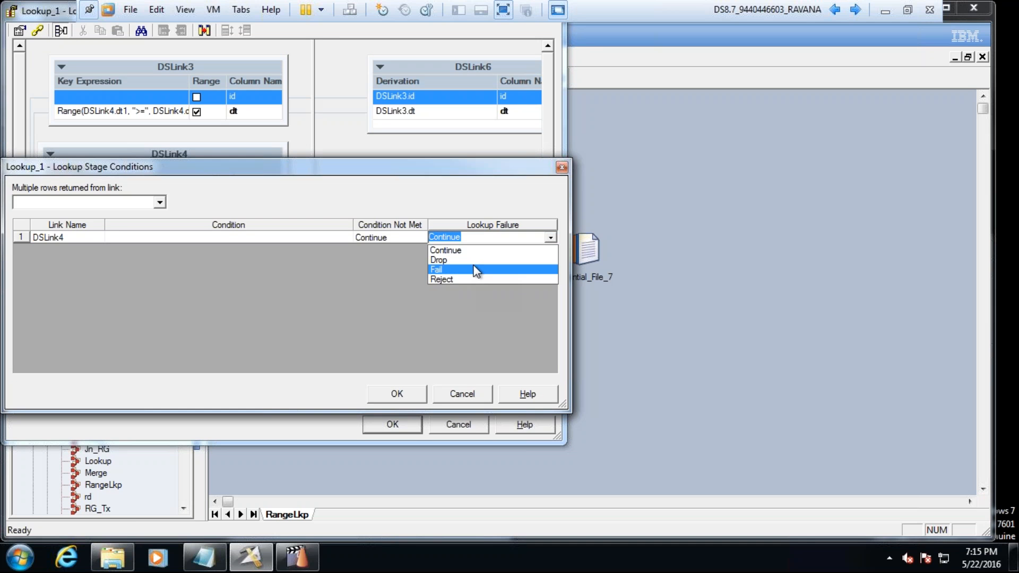
left_click(458, 256)
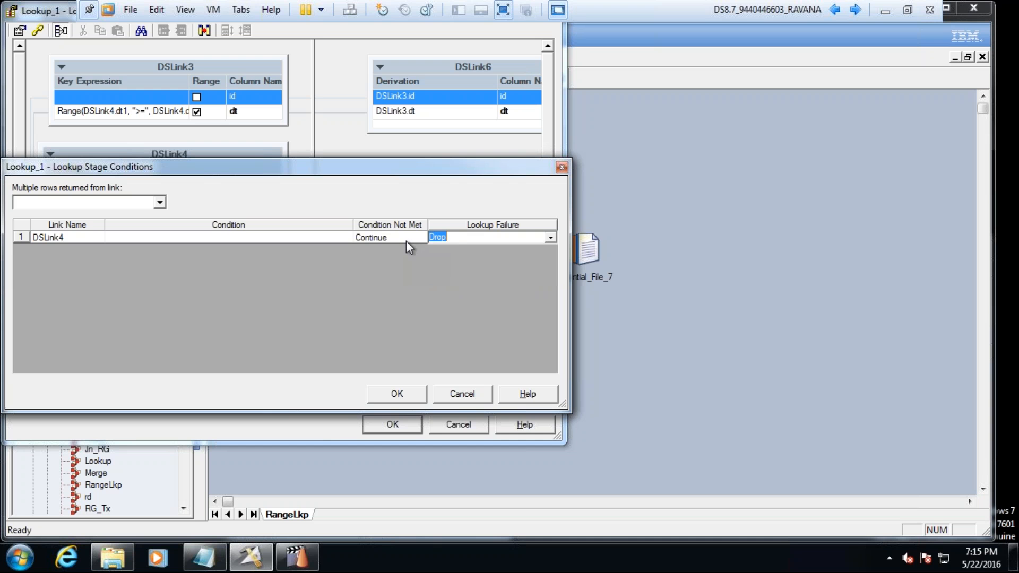
left_click(410, 397)
left_click(396, 425)
Step: Recompile and rerun the RangeLkp job with the Drop setting in place
left_click(316, 79)
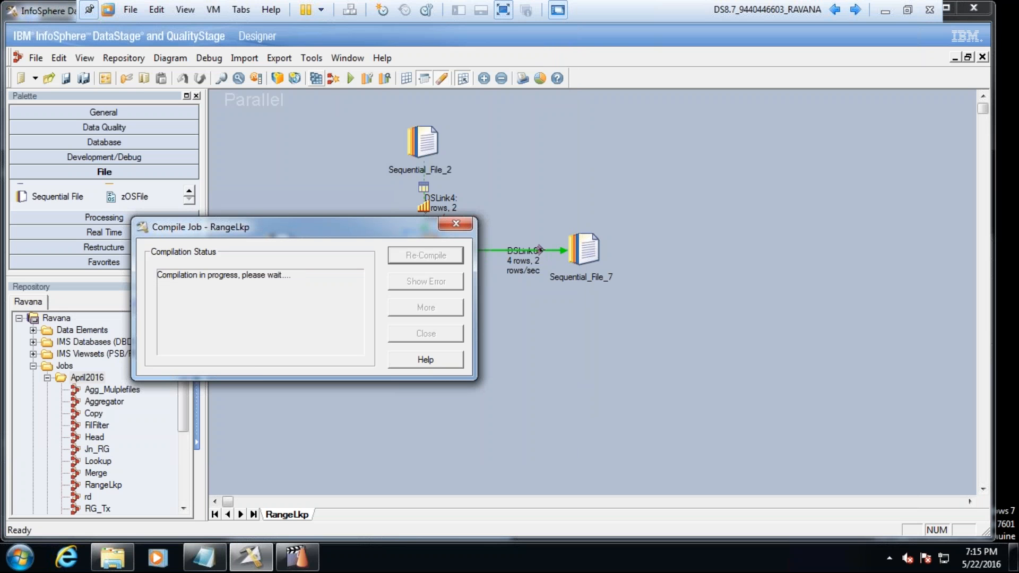
key("Escape")
left_click(350, 83)
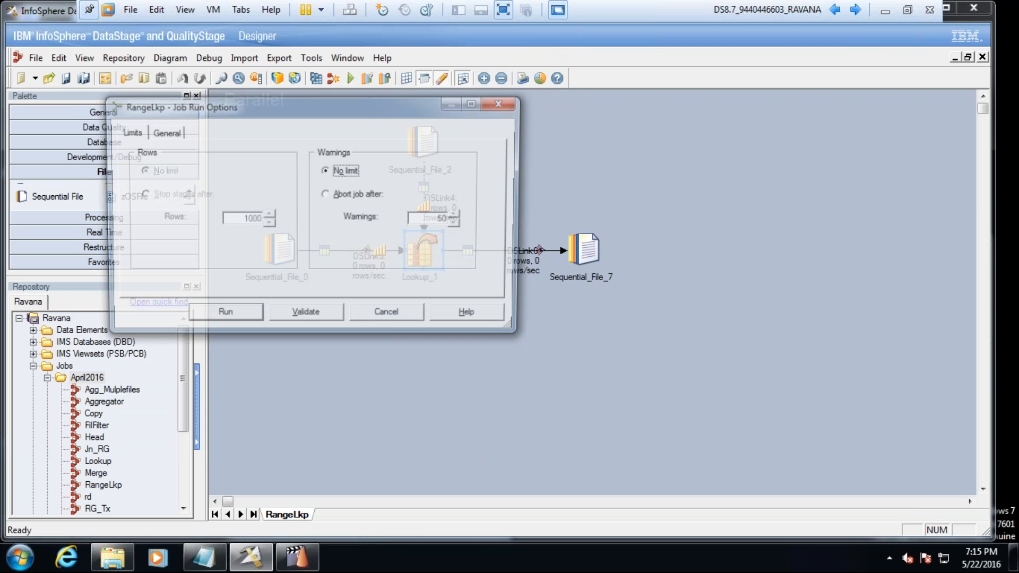
left_click(223, 316)
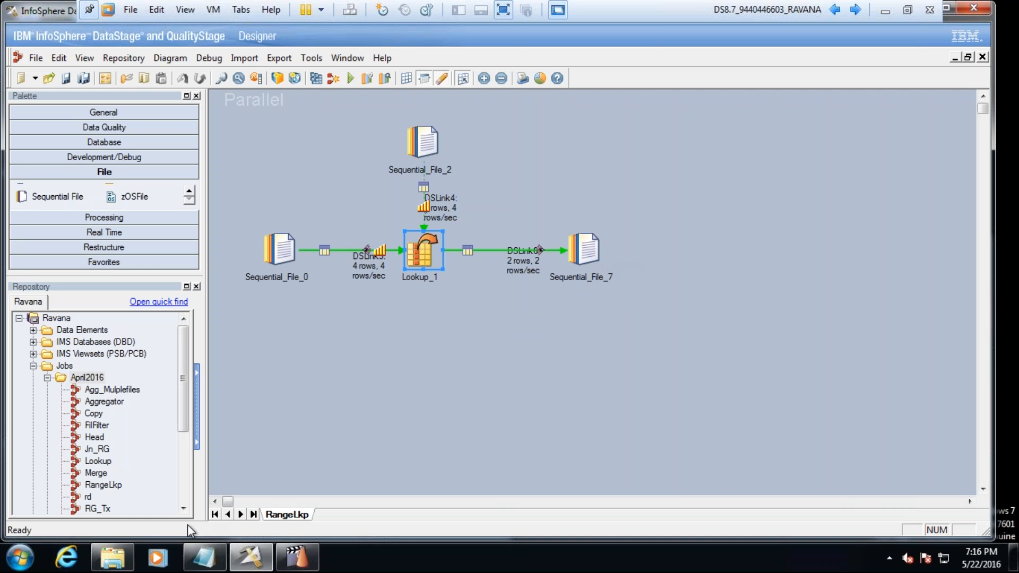
Step: Open the src_lkp and src_rg_ref text files from C:\Files in Notepad and place their windows side by side
left_click(125, 561)
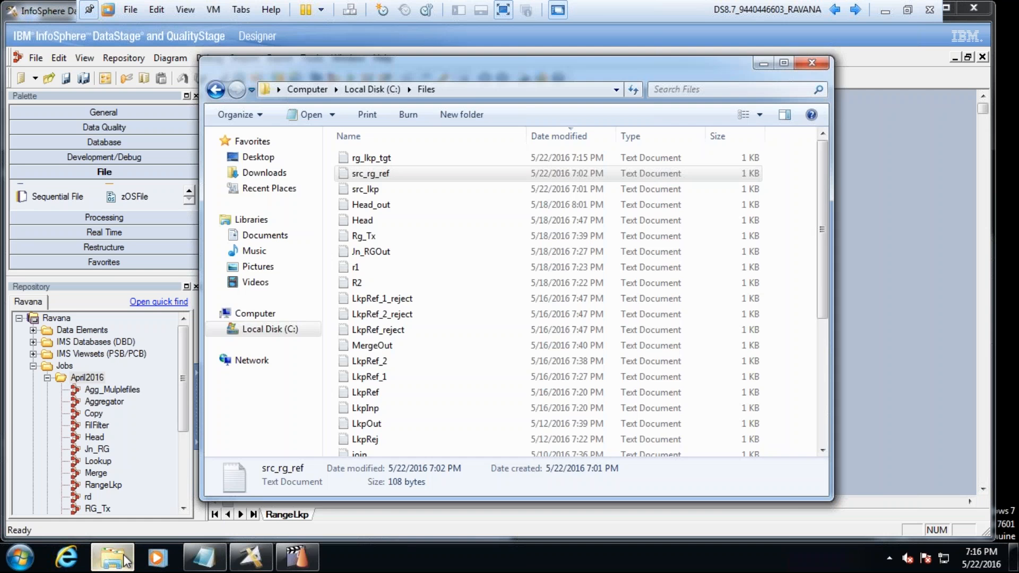
left_click(376, 196)
key("Return")
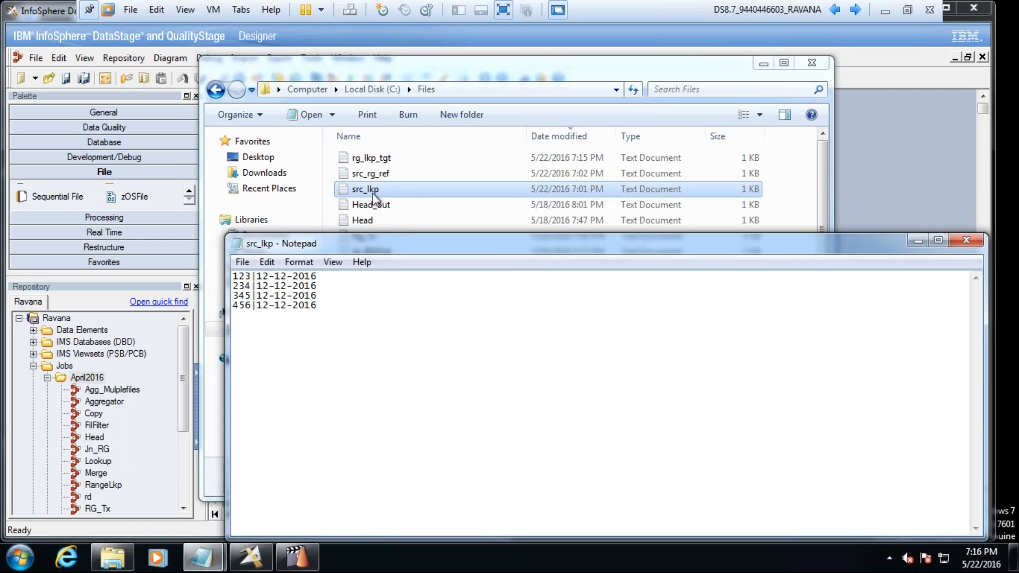
left_click_drag(343, 240, 135, 63)
left_click(425, 407)
left_click(372, 174)
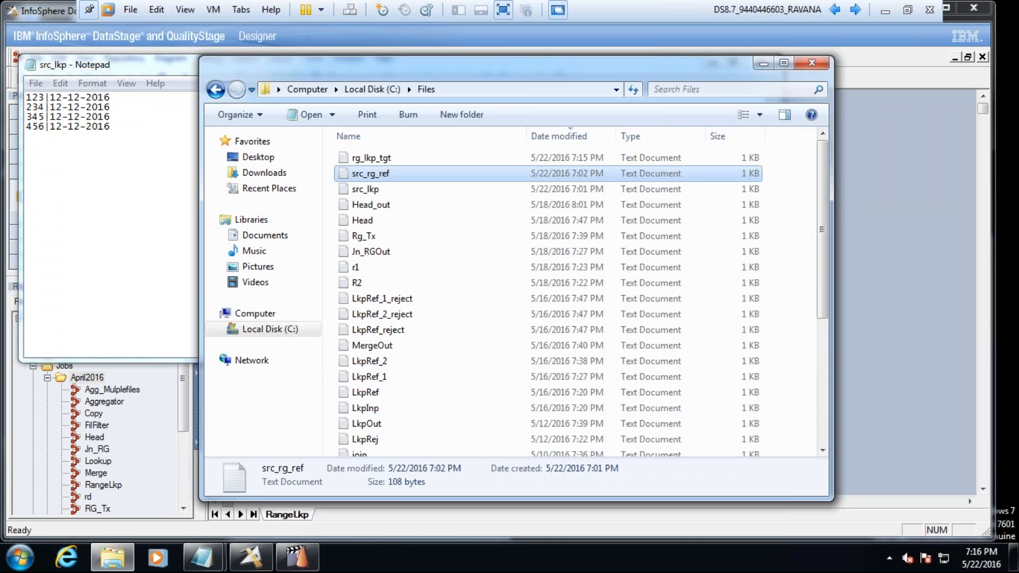
key("Return")
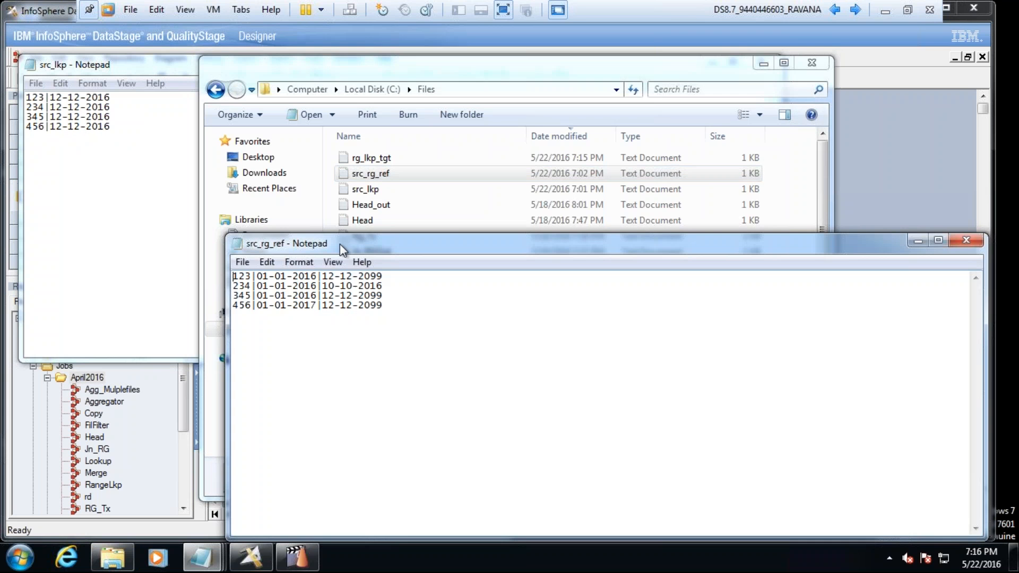
left_click_drag(340, 244, 253, 67)
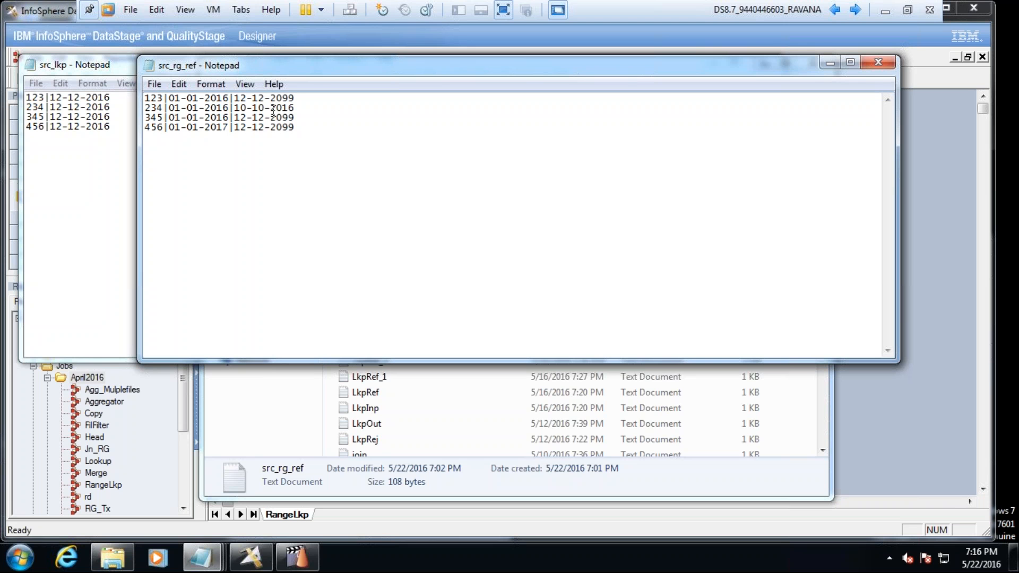
Step: In src_rg_ref, highlight the 234 record, then mark the 123 and 345 records by appending "--" to each line
left_click_drag(302, 110, 143, 109)
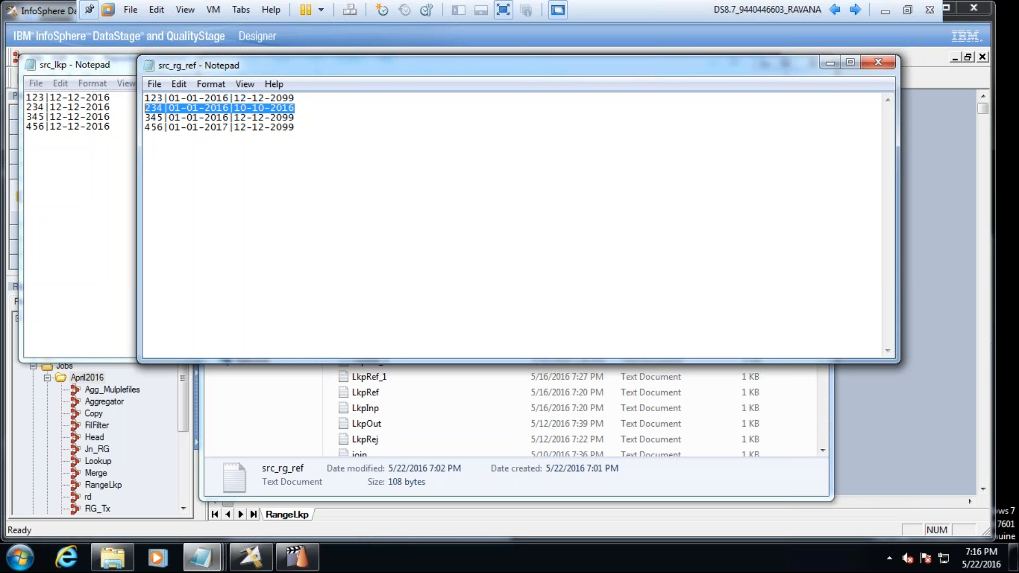
left_click(188, 102)
left_click(247, 99)
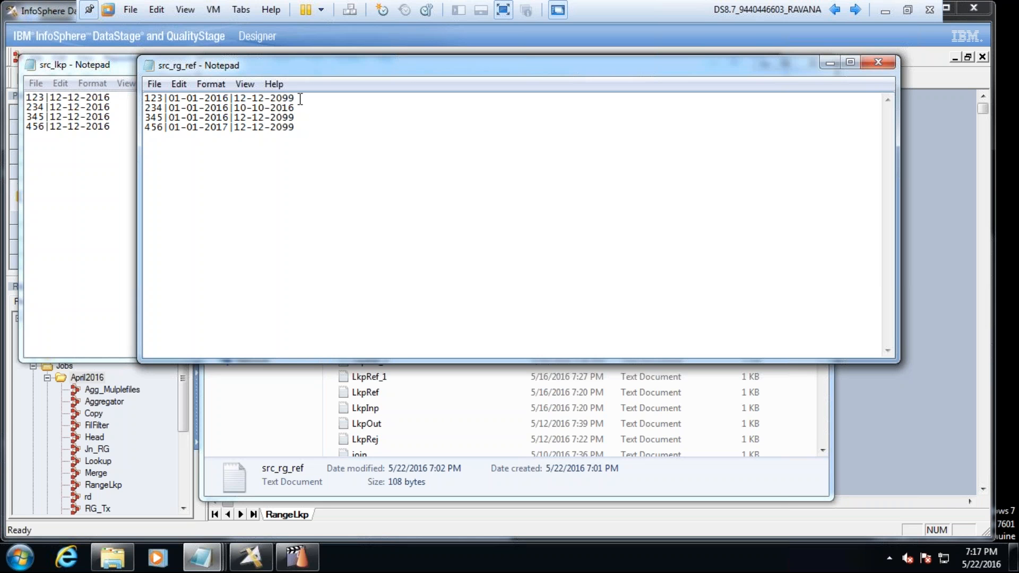
type("--")
left_click(298, 118)
type("--")
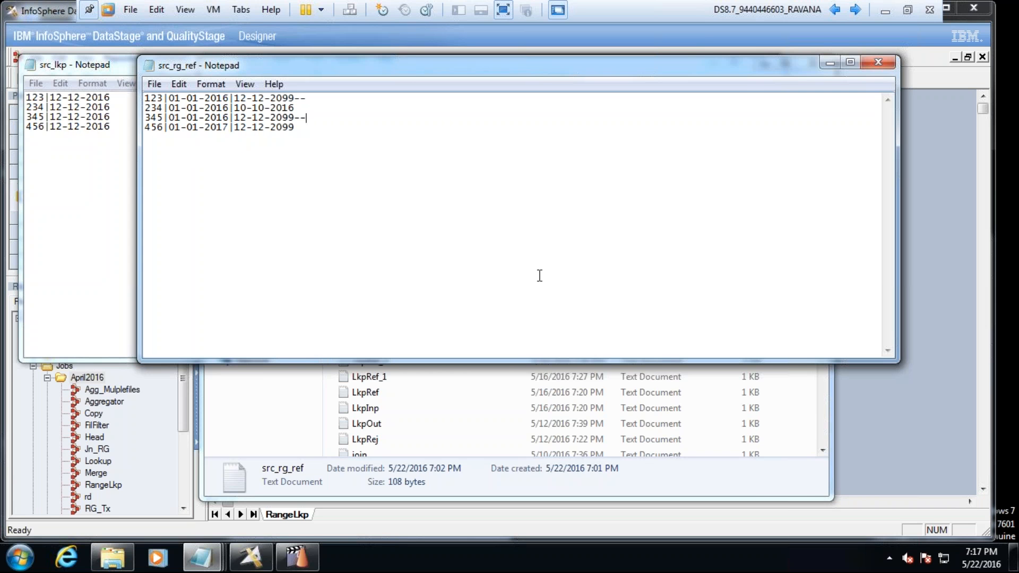
Step: Open the rg_lkp_tgt output file from the Files folder and bring src_rg_ref back to the front for comparison
left_click(495, 396)
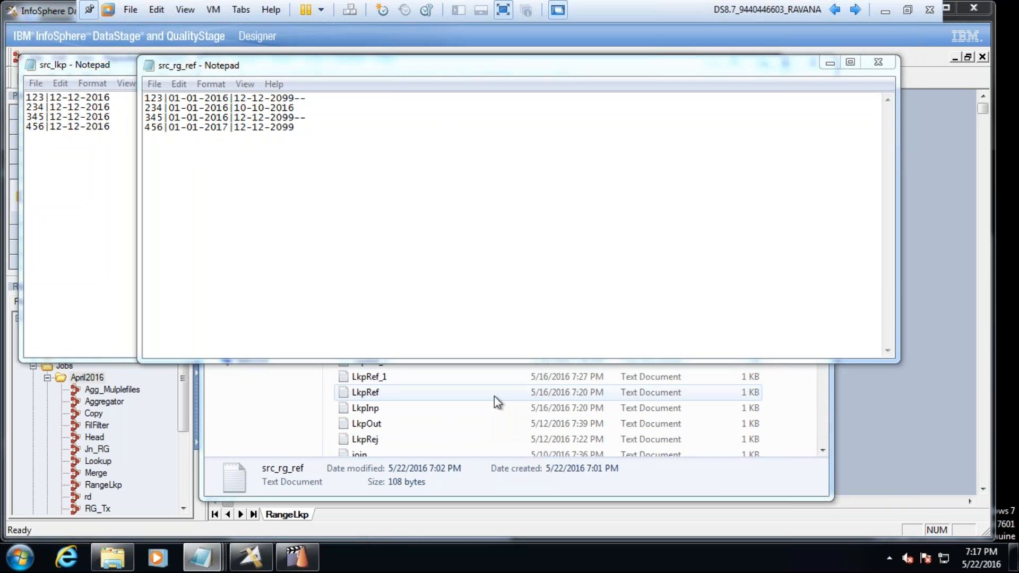
double_click(371, 157)
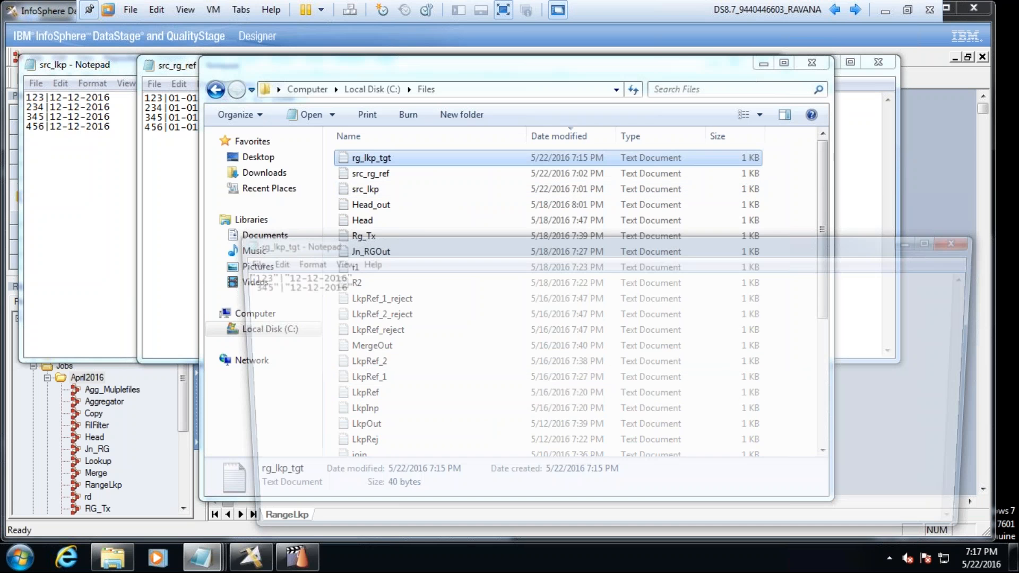
left_click(192, 250)
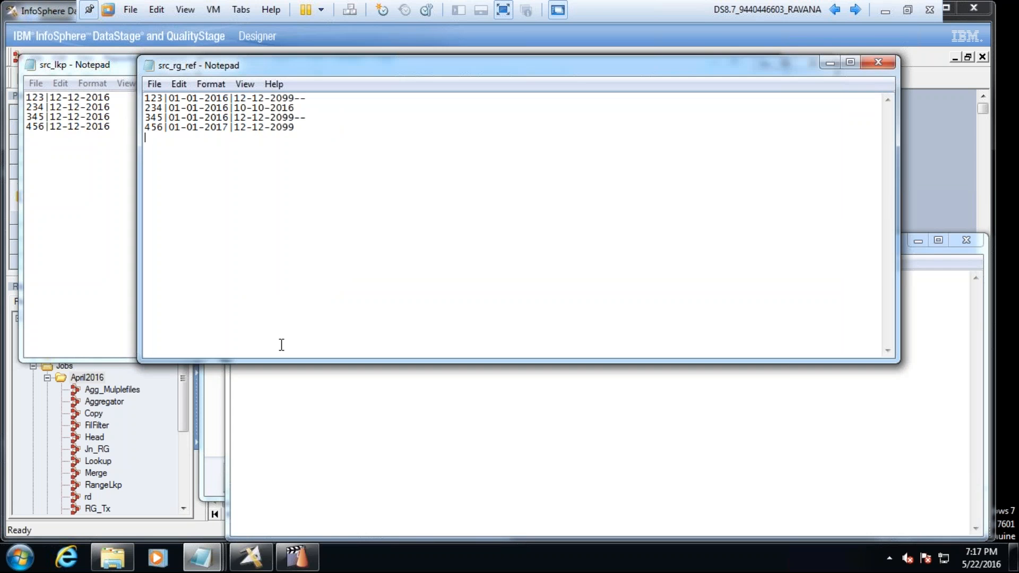
Step: Close the rg_lkp_tgt file, discard the unsaved changes to src_rg_ref, and close the remaining src_lkp and Files windows
left_click(307, 427)
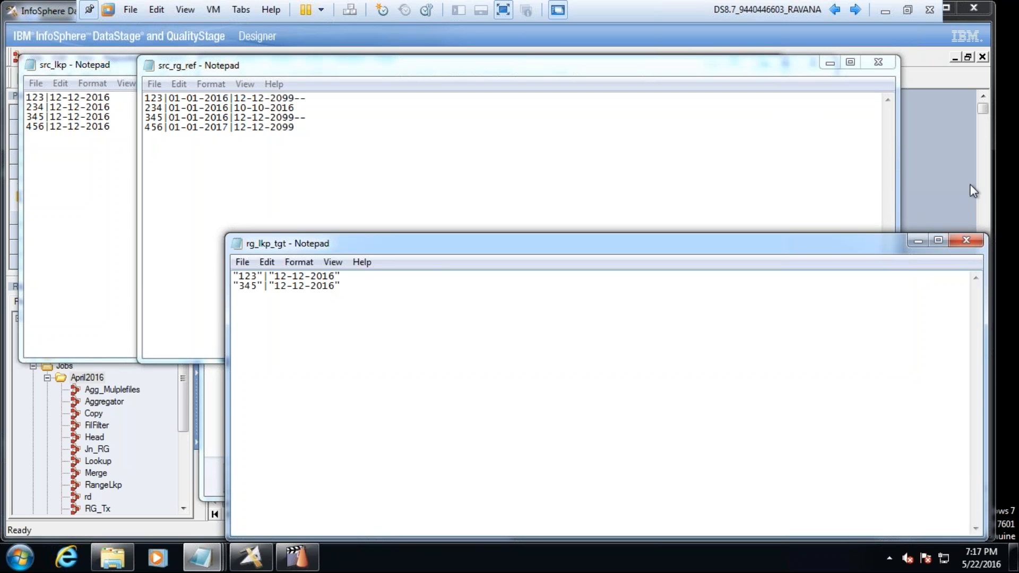
left_click(970, 239)
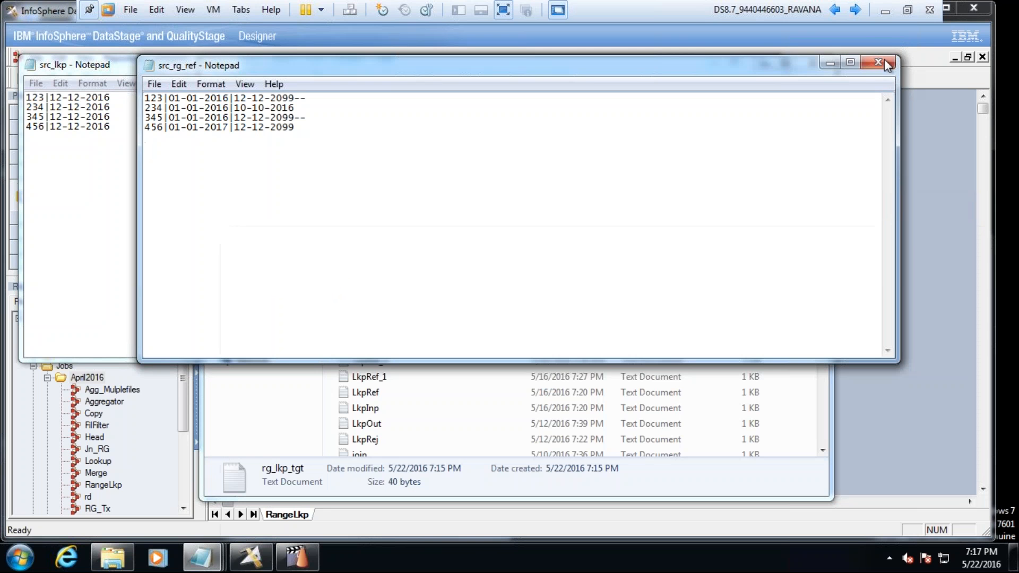
left_click(881, 64)
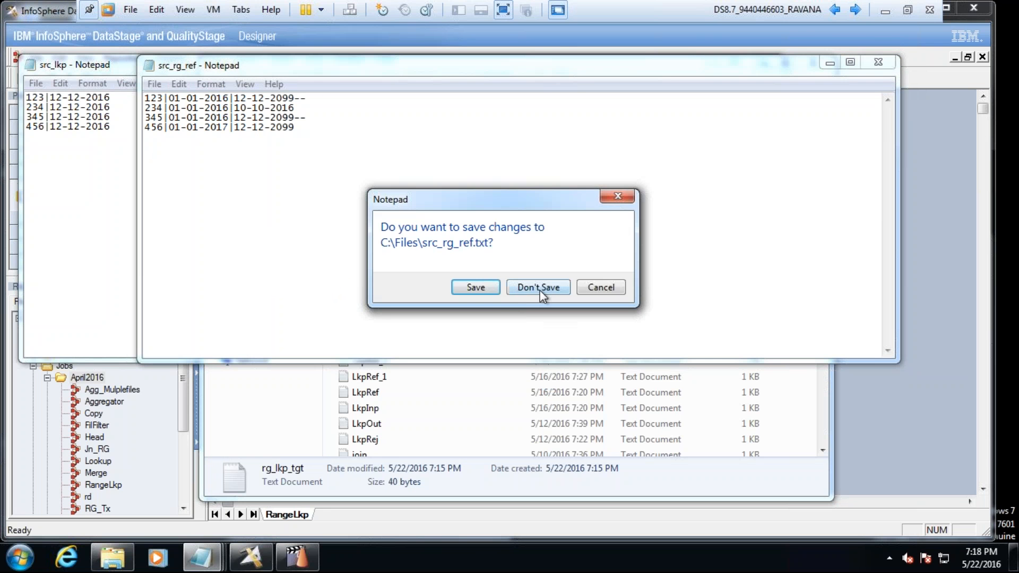
left_click(538, 287)
left_click(821, 53)
left_click(758, 64)
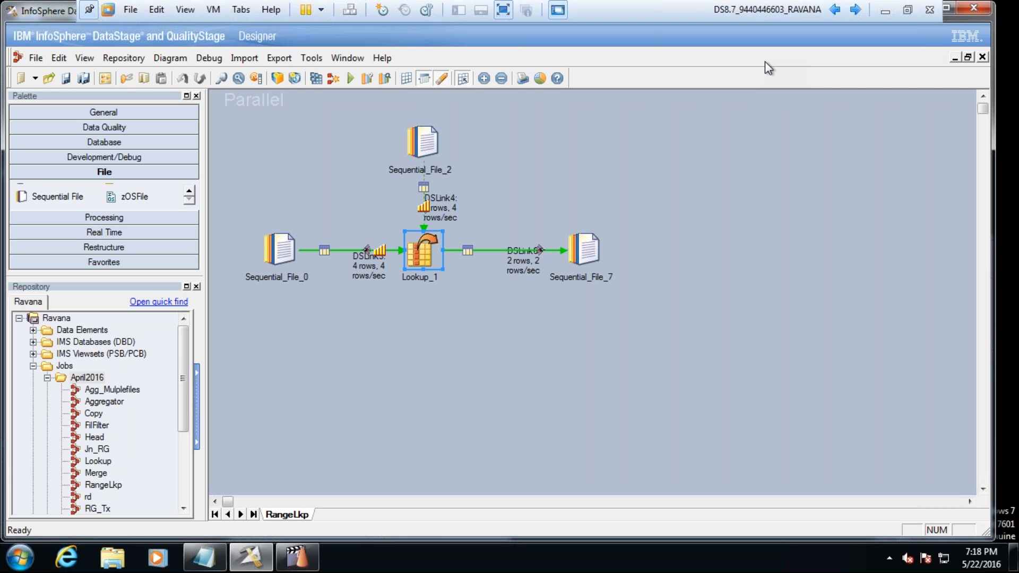
Step: Open src_lkp from C:\Files and highlight the date of the 456 record
left_click(112, 557)
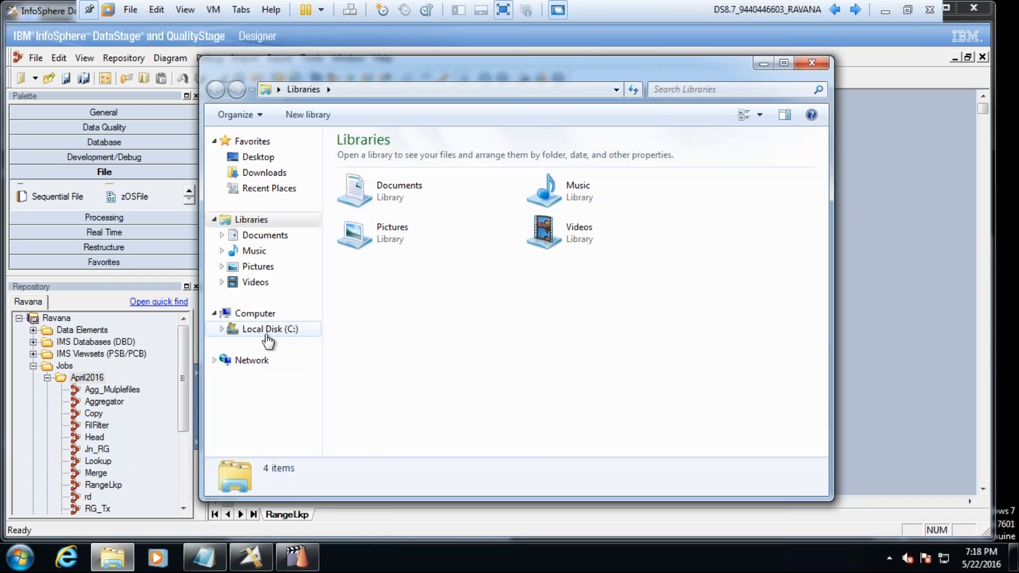
left_click(267, 335)
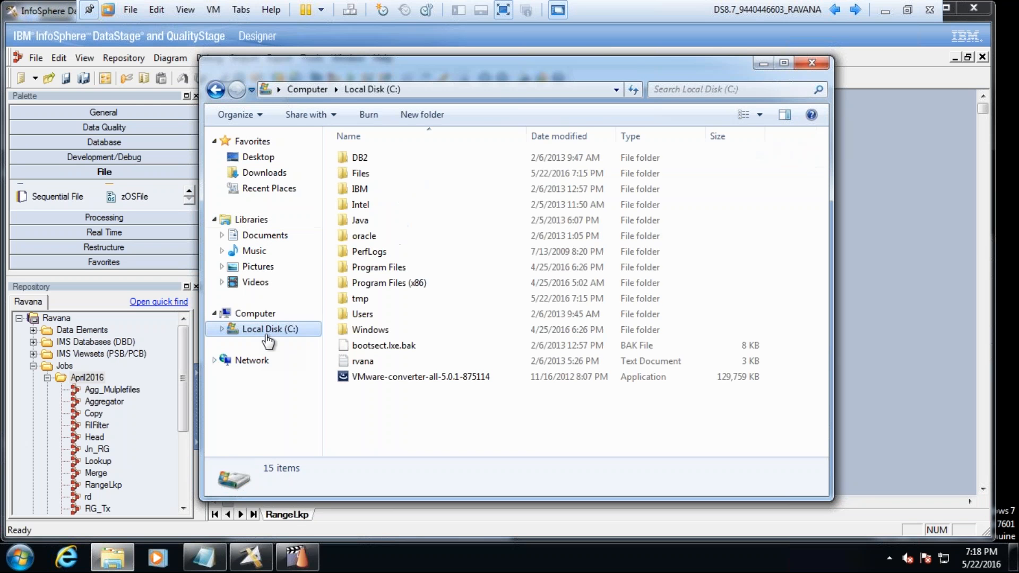
double_click(366, 174)
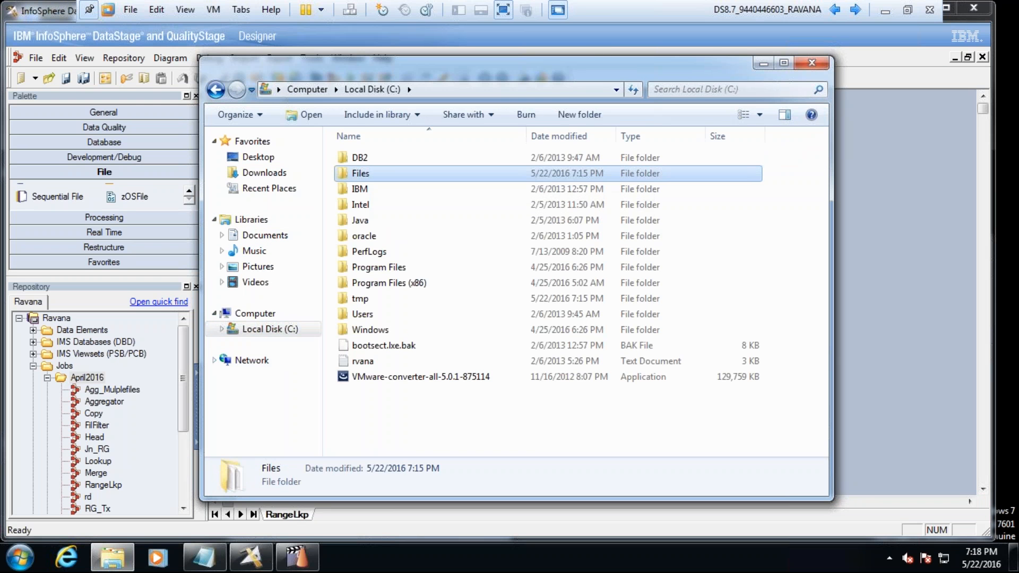
double_click(366, 189)
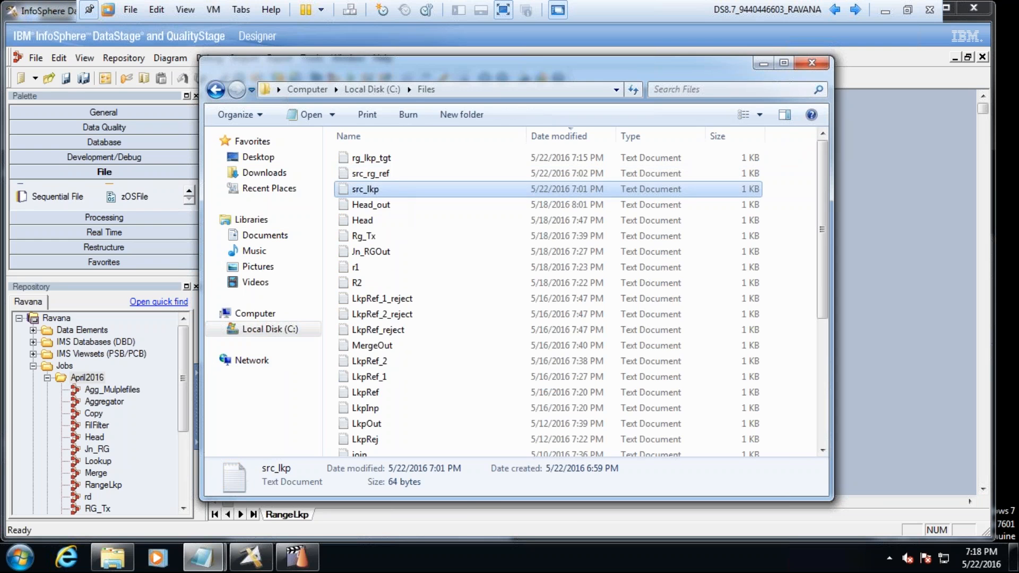
left_click_drag(110, 126, 50, 127)
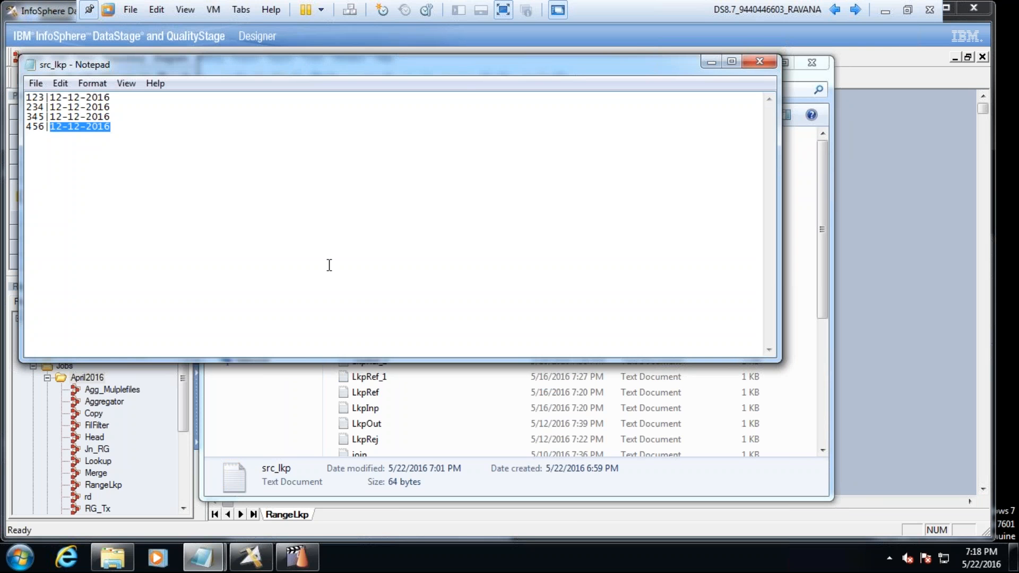
Step: Open src_rg_ref from the Files folder and highlight the start date of the 456 record
left_click(482, 396)
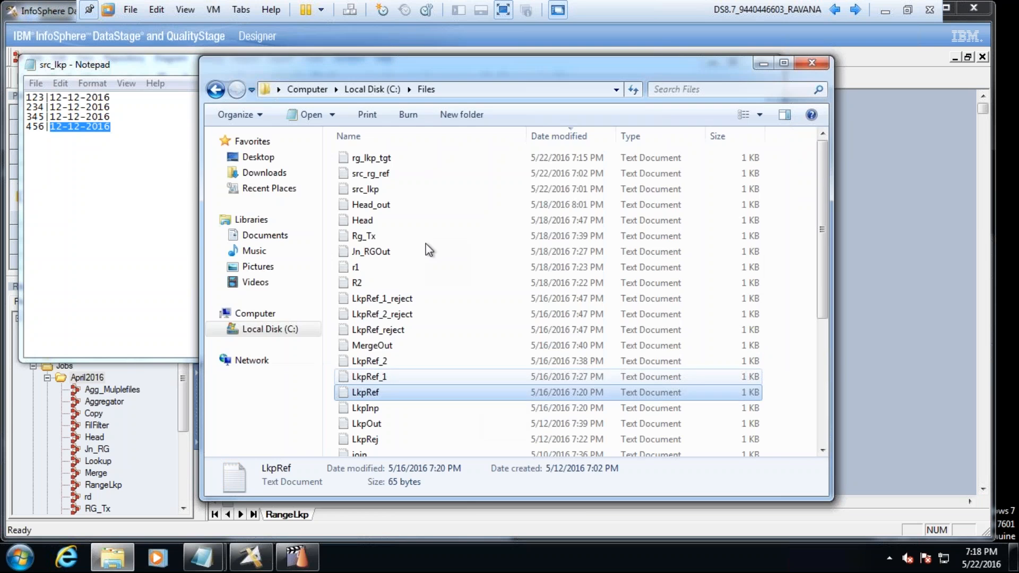
double_click(393, 176)
left_click_drag(110, 126, 52, 125)
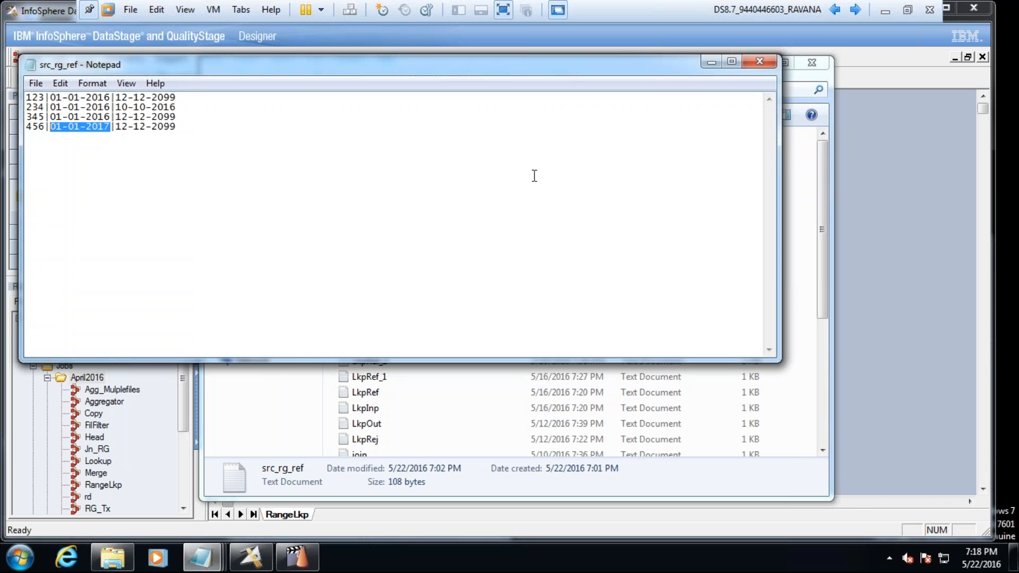
Step: Close the src_rg_ref and src_lkp files, return to the Designer, and close the RangeLkp job
left_click(760, 63)
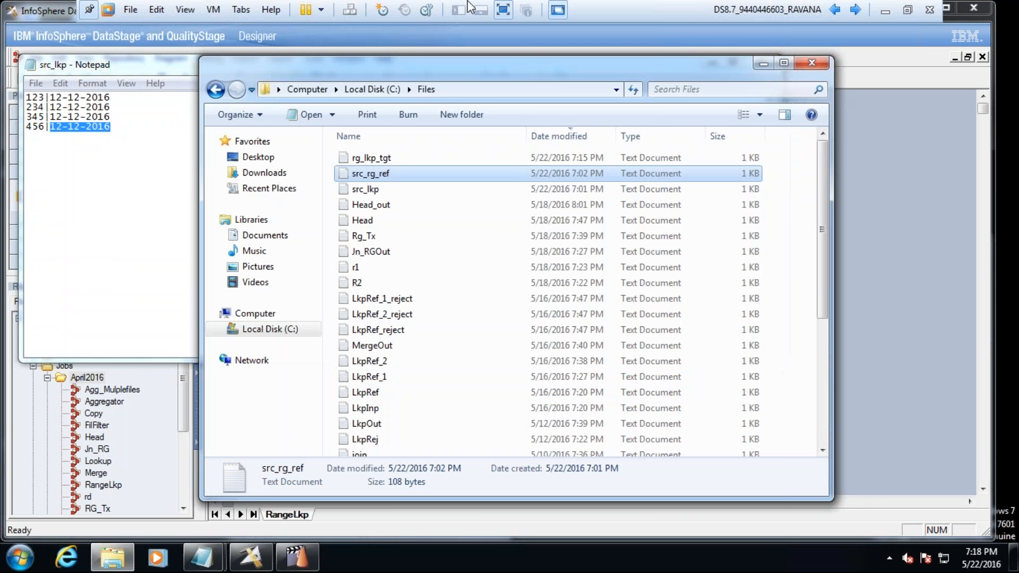
left_click(155, 135)
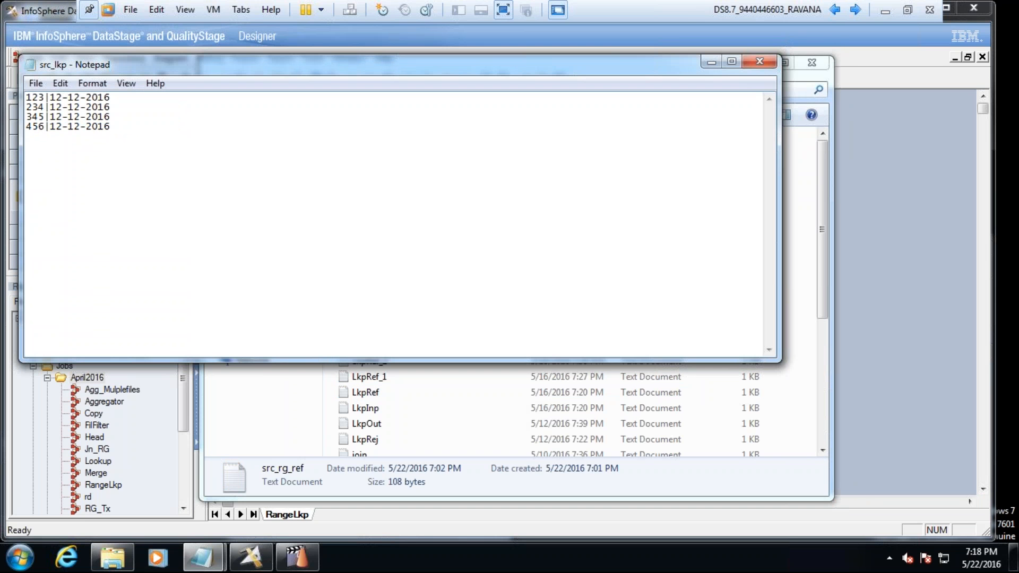
left_click(760, 64)
left_click(876, 286)
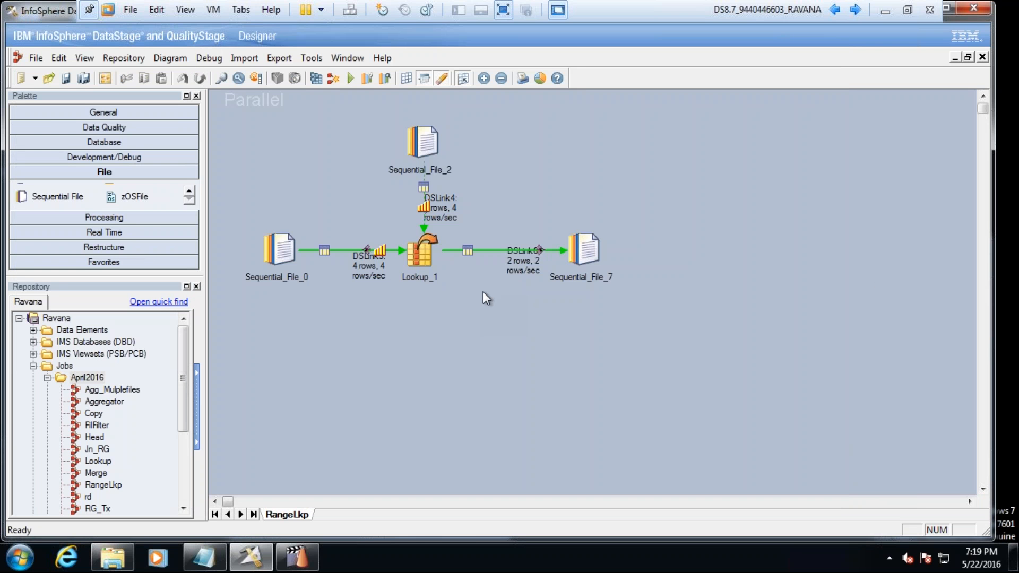
left_click(983, 57)
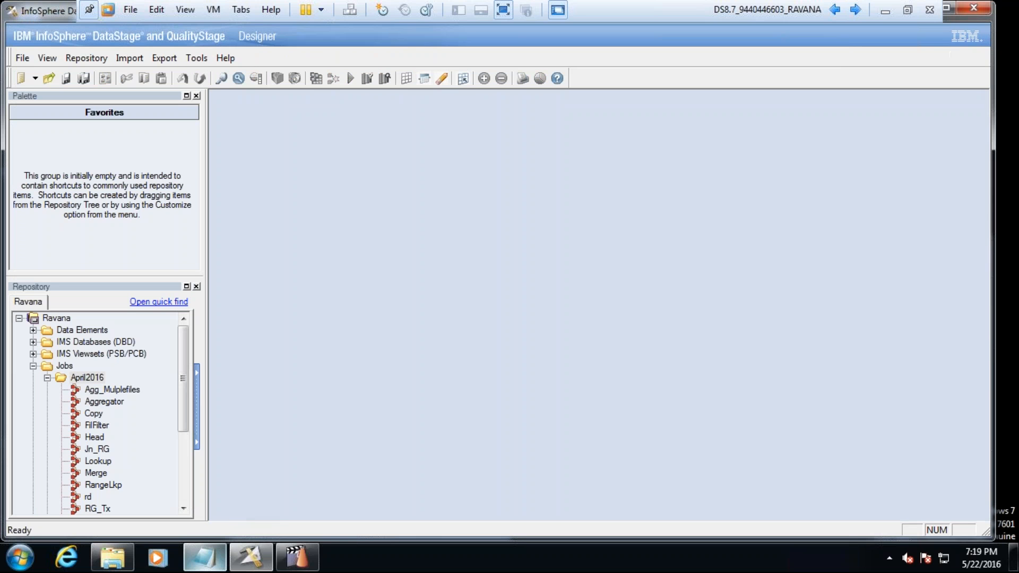
Step: Bring up the blank Notepad document and enter a first sample table with header a|b and rows 1|2 and 2|3
left_click(208, 558)
left_click_drag(431, 241, 410, 77)
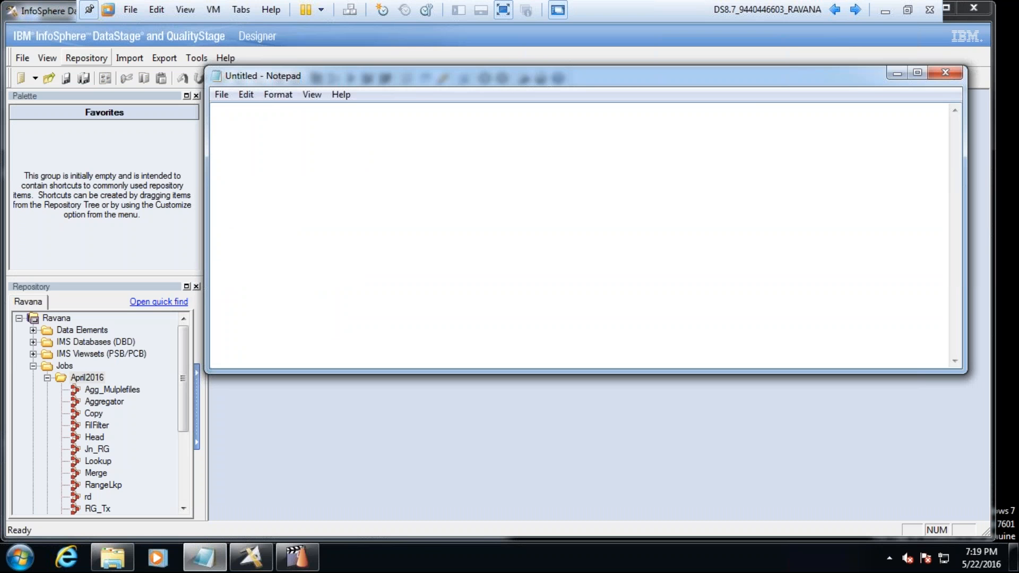
type("a|b")
key("Return")
type("1|2 2|3")
Step: Enter a second sample table below the first, with header c|d and rows 3|4 and 4|5
type("c")
key("BackSpace")
type("c|d")
key("Return")
type("3|4")
key("Return")
type("4|5")
key("Return")
Step: Add an "output" heading below the second table and underline it with six dashes
key("Return")
type("output")
key("Return")
type("------")
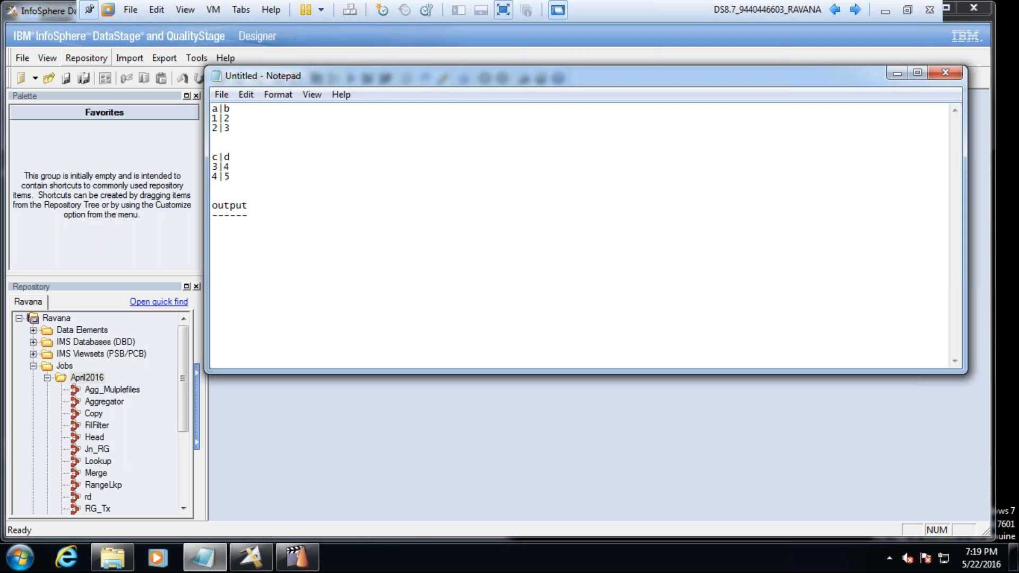
Step: Under the output heading, write the header a|b and the combined rows 1|2, 2|3, 3|4 and 4|5
key("Return")
type("a|b")
key("Return")
type("1|2")
key("Return")
type("2|3")
key("Return")
type("3|4")
key("Return")
type("4|5")
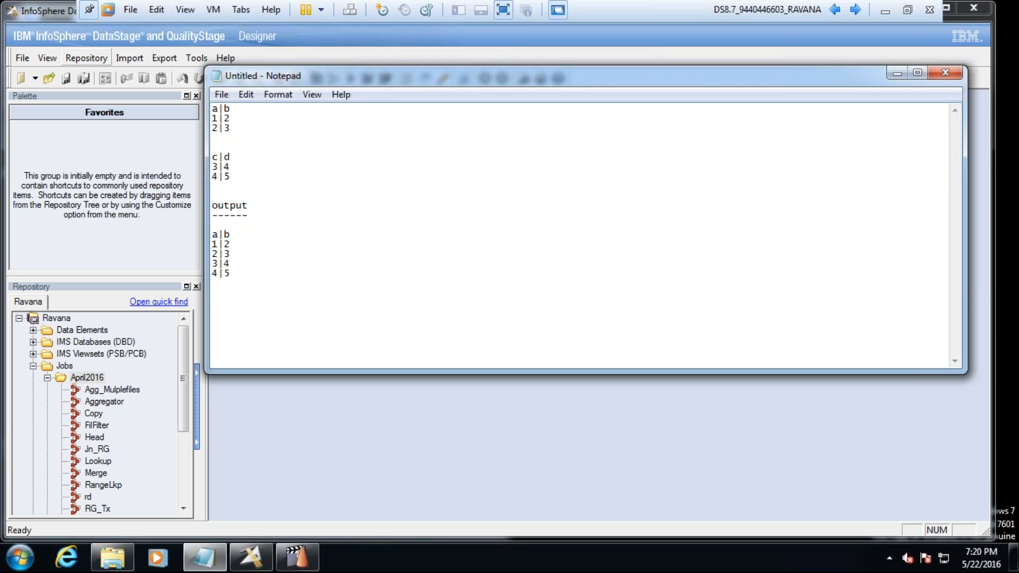
Step: Insert a "---" underline beneath the a|b and c|d source headers and the a|b output header
left_click(250, 110)
key("Return")
type("---")
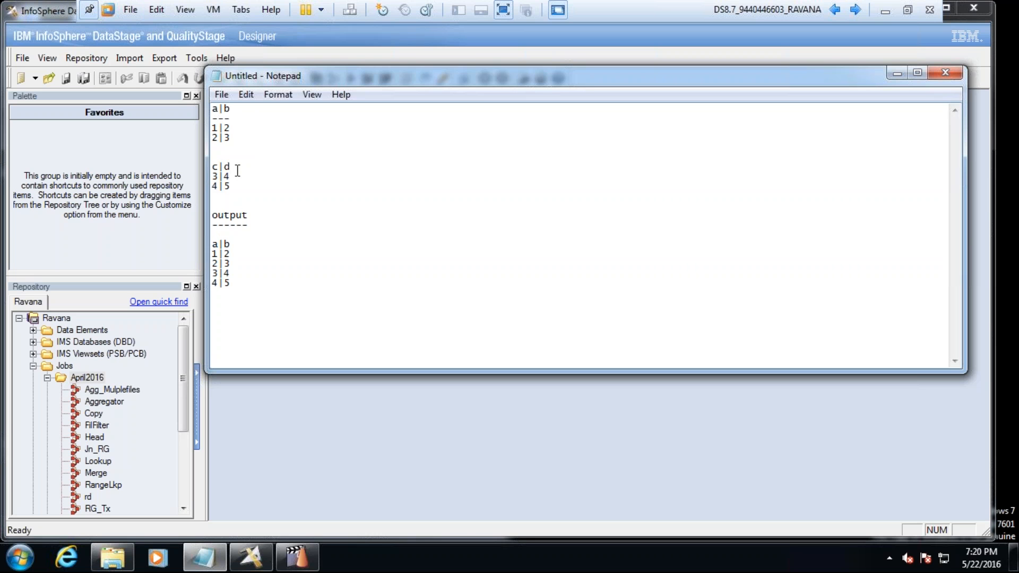
key("Return")
type("---")
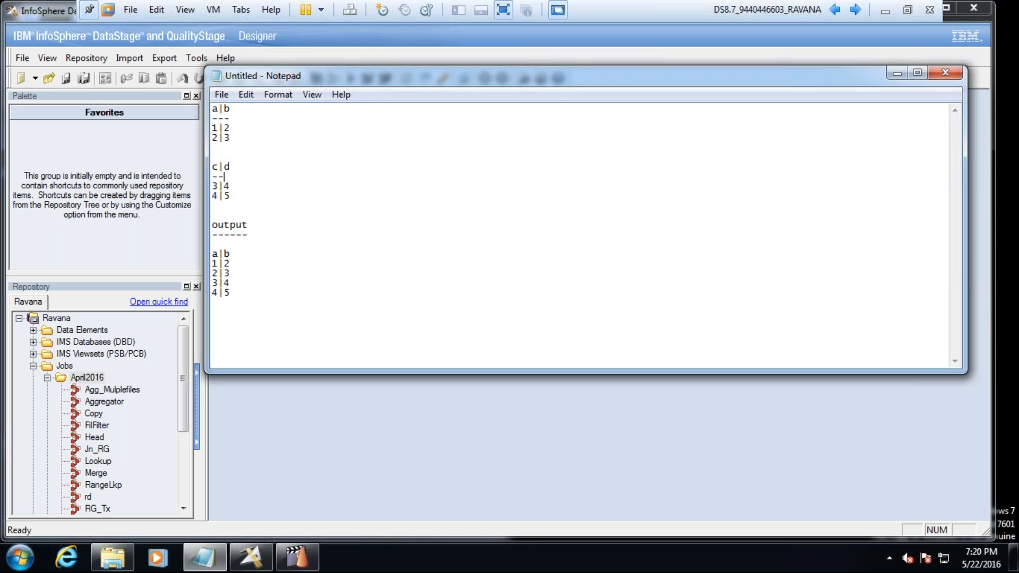
left_click(236, 255)
key("Return")
type("---")
Step: Extend the underline beneath c|d with two dashes and write "copy" after it
left_click(255, 174)
type("--opy")
key("BackSpace")
key("BackSpace")
key("BackSpace")
type("copy")
Step: Extend the second table's header to c|d|f|g and delete the "copy" note from its underline
left_click(242, 166)
type("|")
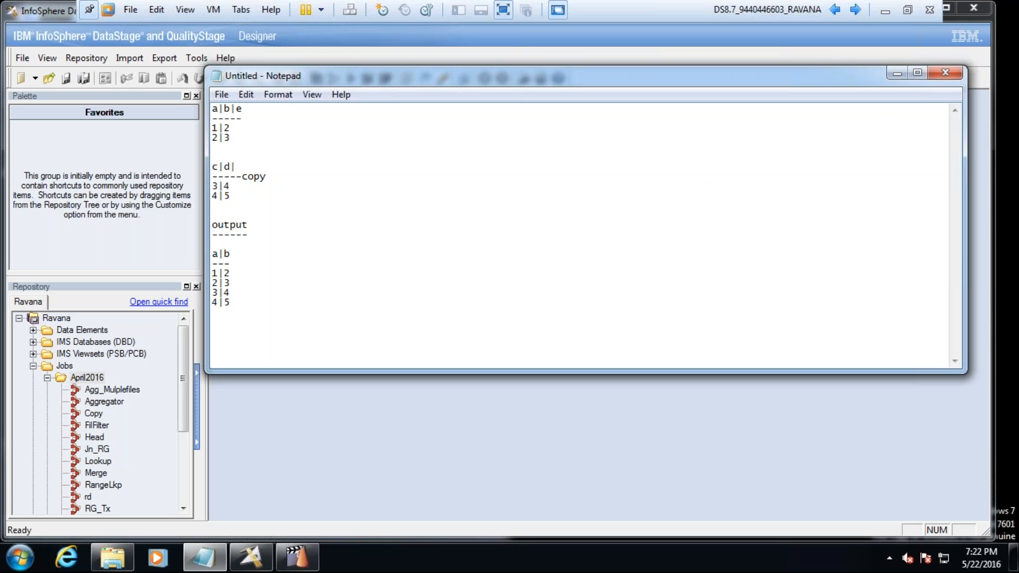
type("f|g")
key("BackSpace")
key("BackSpace")
key("BackSpace")
key("BackSpace")
Step: Lengthen the second table's underline and extend its rows to 3|4|6|7 and 4|5|7|8
type("--- 3|4|")
type("6|7 4")
type("|5|")
type("7|8")
Step: Add a third value to the first table's rows, making them 1|2|7 and 2|3|8
left_click(237, 127)
type("|7")
key("Down")
type("|8")
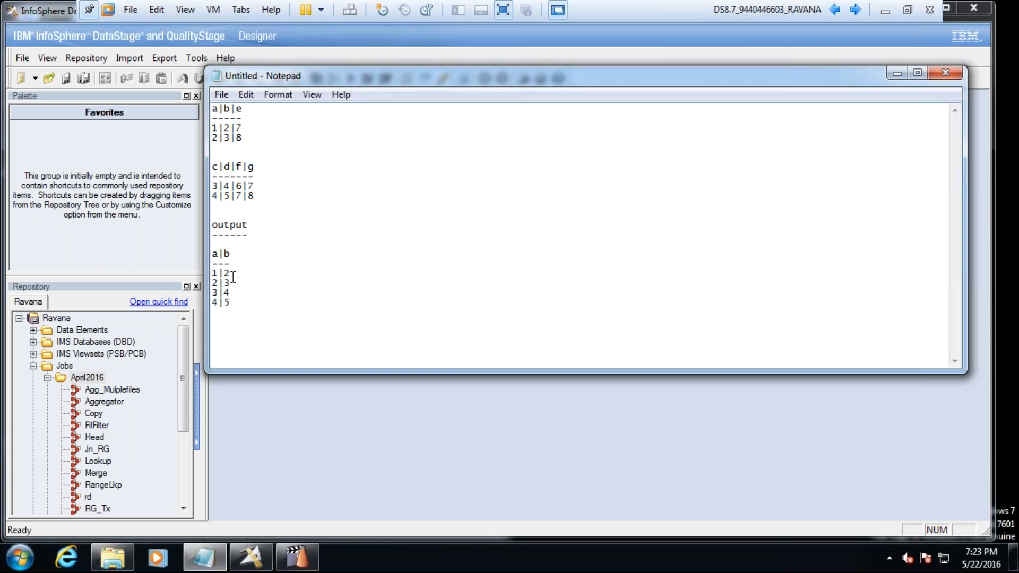
Step: Delete the output's a|b header and extend its rows to 1|2|7, 2|3|8, 3|4|6|7 and 4|5|7|8
left_click(237, 255)
key("BackSpace")
key("BackSpace")
key("BackSpace")
type("|7|86|77|8")
left_click(248, 273)
Step: Highlight the first table's data rows, the output rows, and each source table's header to compare their columns
left_click_drag(244, 140, 212, 129)
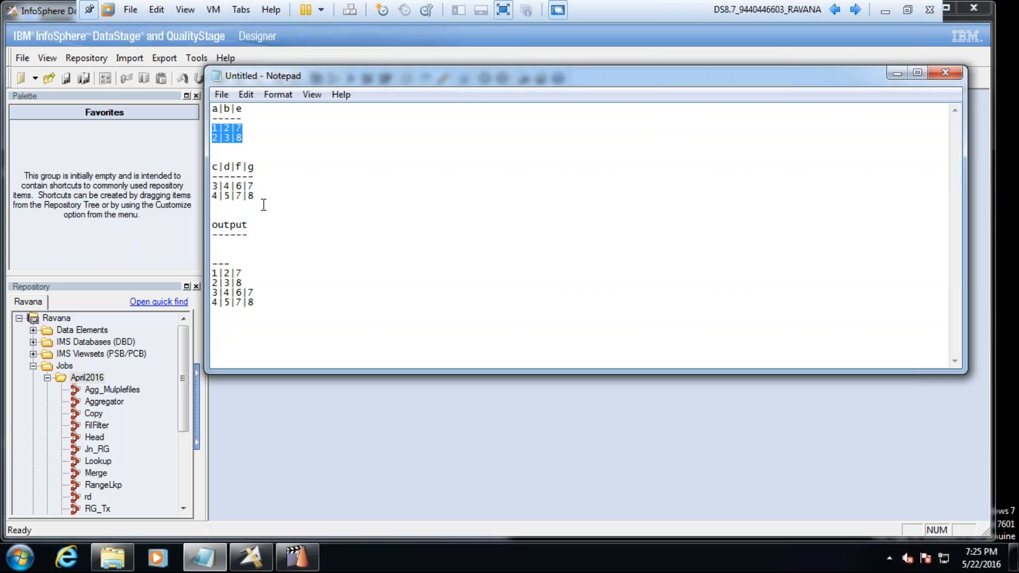
left_click_drag(257, 305, 202, 278)
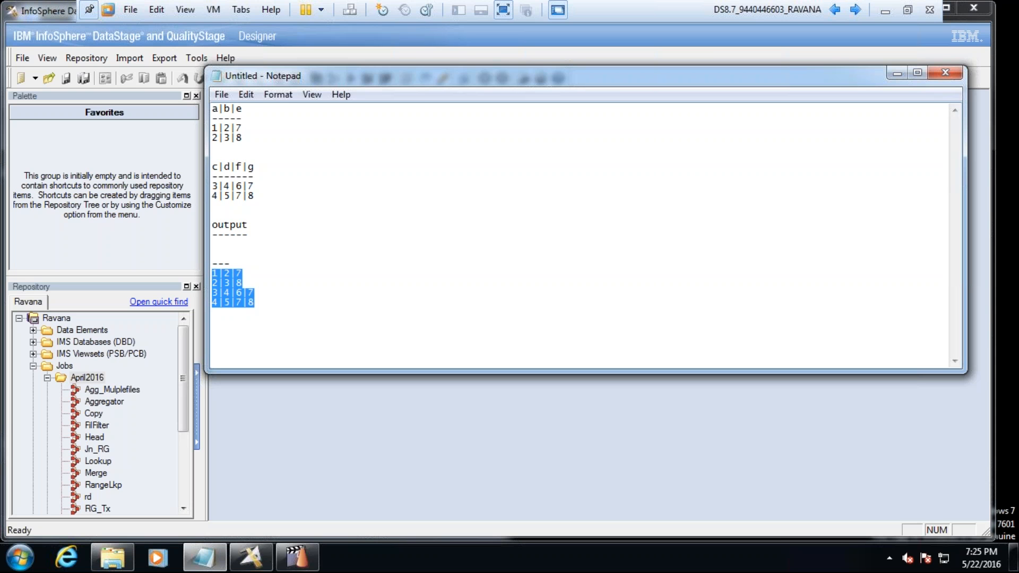
left_click_drag(250, 108, 195, 110)
left_click(257, 170)
left_click_drag(257, 169, 184, 165)
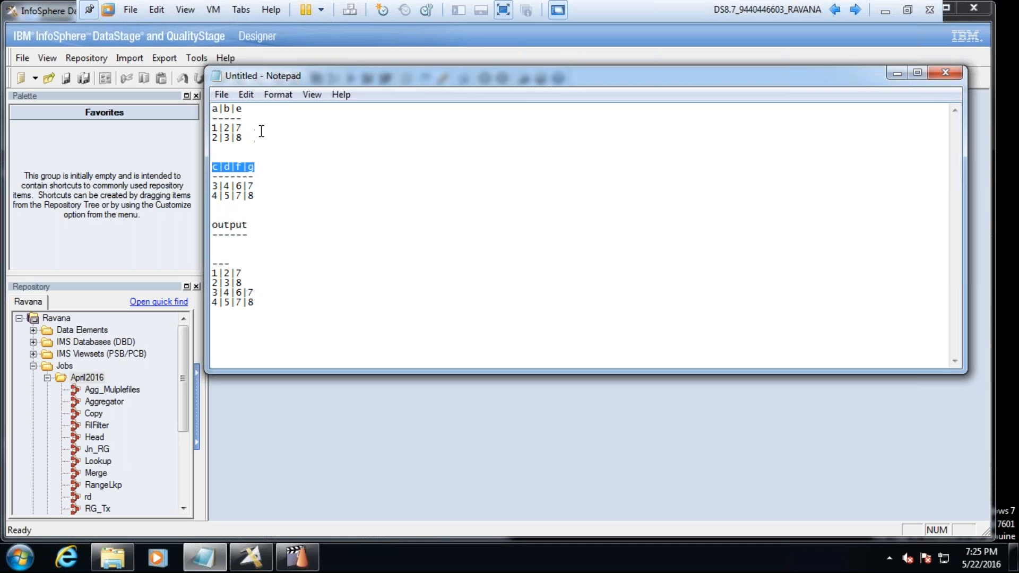
Step: Below the output rows, write "accno" and, several lines down, "custonermnae" followed by "accno"
left_click(302, 315)
type("accno")
key("Return")
key("Return")
key("Return")
key("Return")
type("custonermnae")
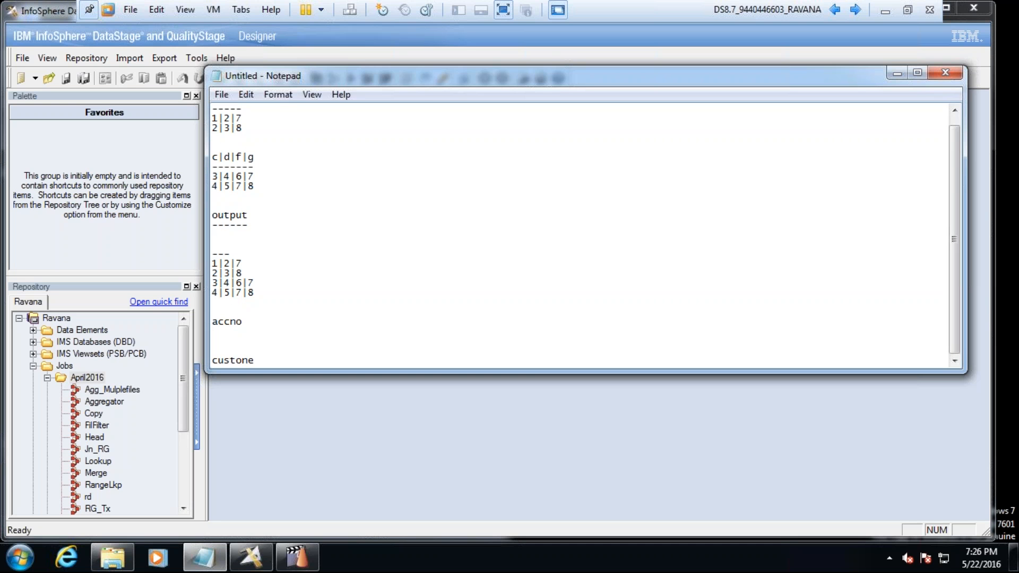
key("Return")
key("Return")
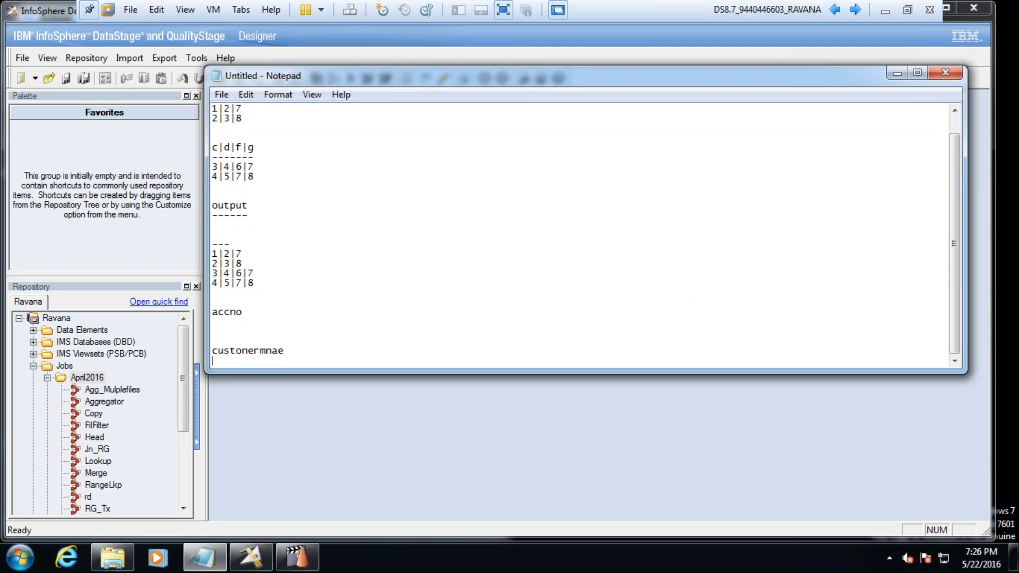
type("accno")
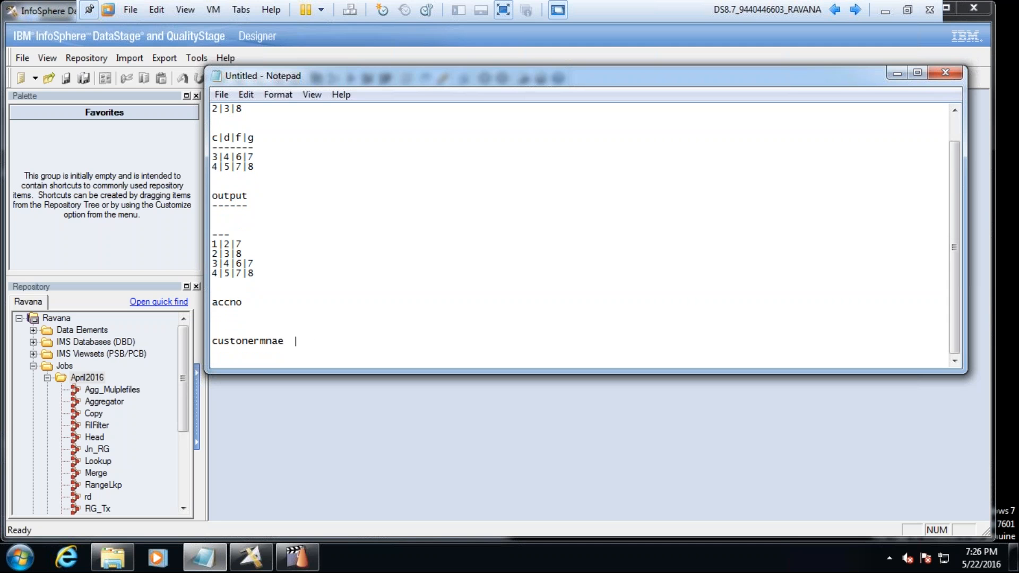
Step: Add a sample account number and customer name on separate lines, and both together on one line below
key("Return")
key("Return")
key("Return")
type("101")
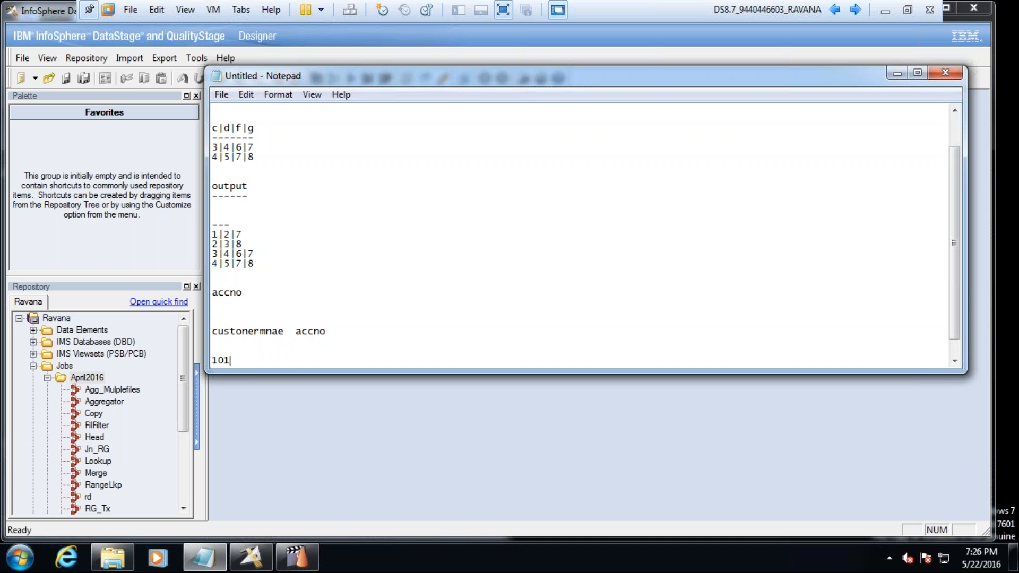
key("Return")
type("mu")
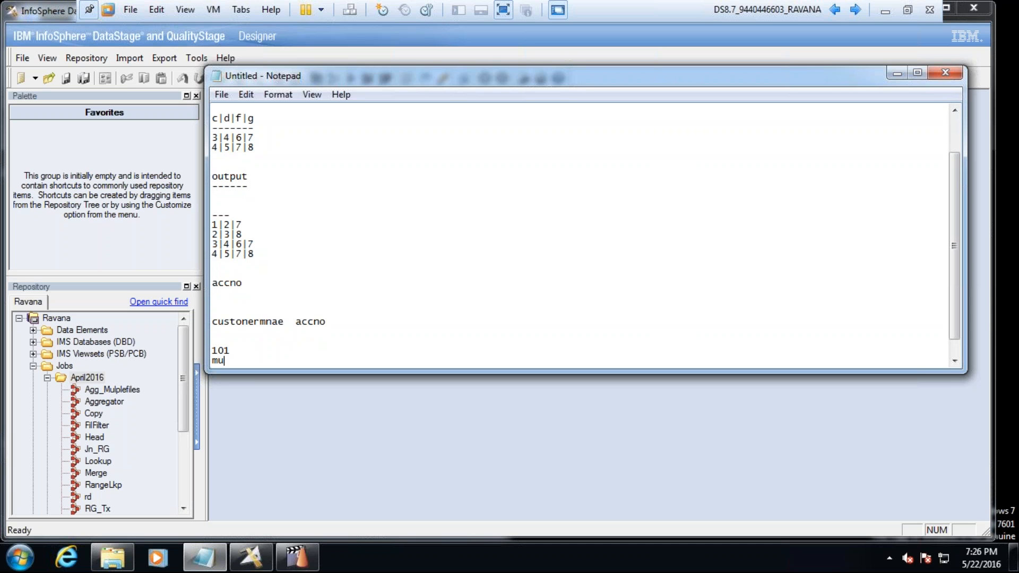
type("nawar")
key("Return")
key("Return")
key("Return")
type("101 munawar")
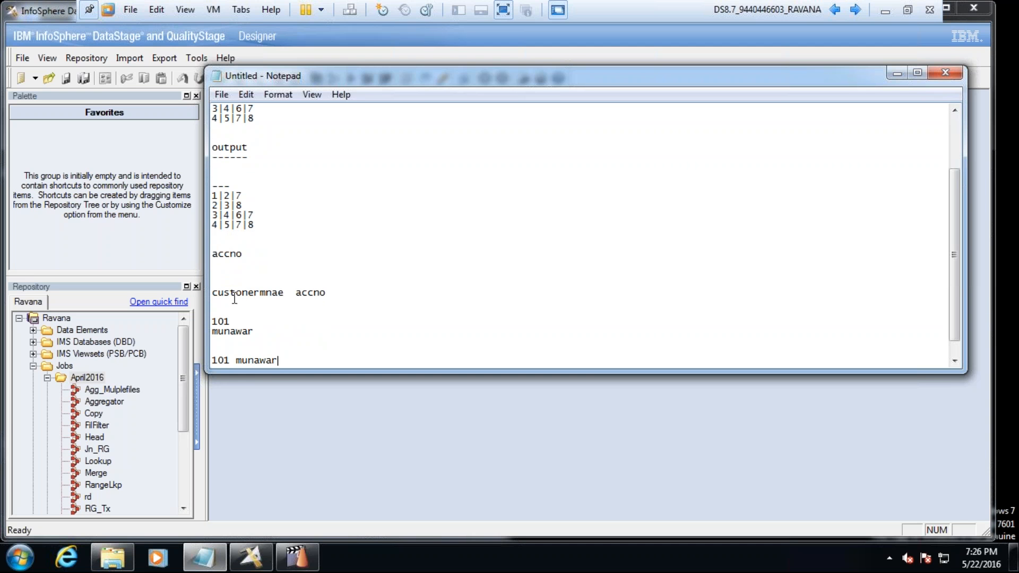
Step: Highlight the account and customer example below the output rows and delete it entirely
left_click_drag(256, 334, 184, 319)
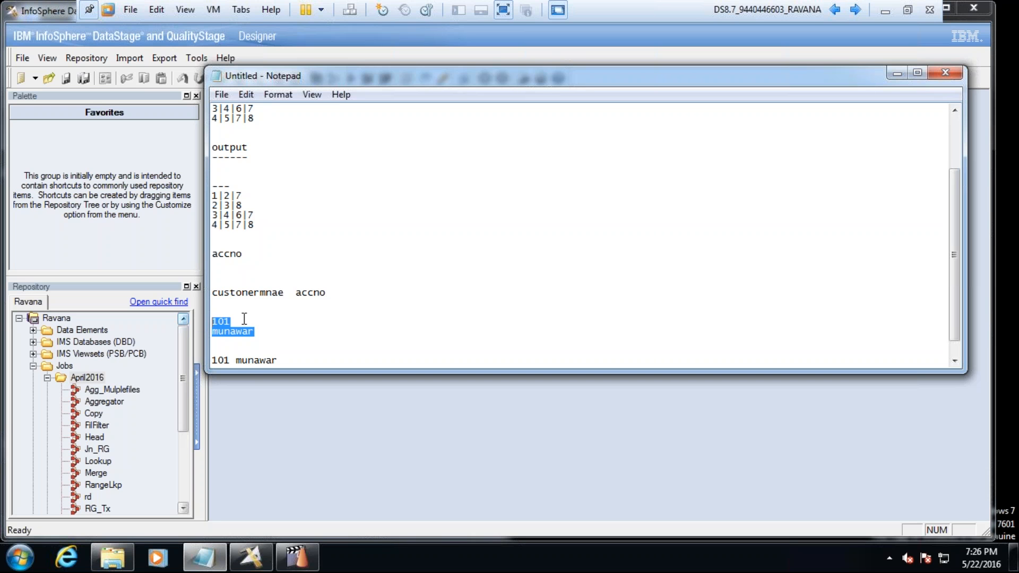
left_click_drag(261, 329, 212, 255)
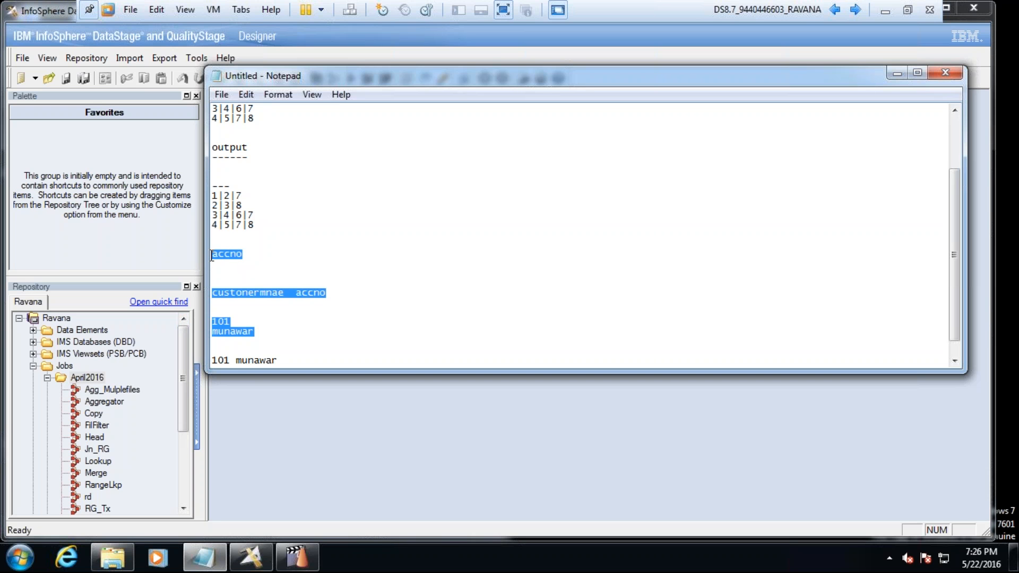
left_click_drag(279, 360, 214, 259)
key("BackSpace")
key("BackSpace")
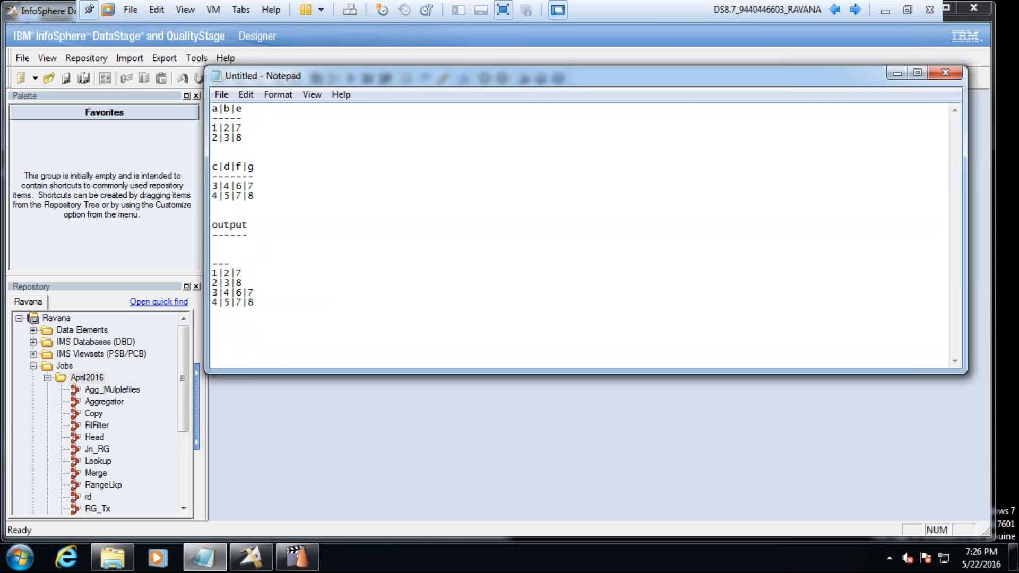
Step: Highlight the data rows of the a|b|e table, followed by those of the c|d|f|g table
left_click_drag(247, 139, 197, 128)
left_click_drag(264, 195, 209, 180)
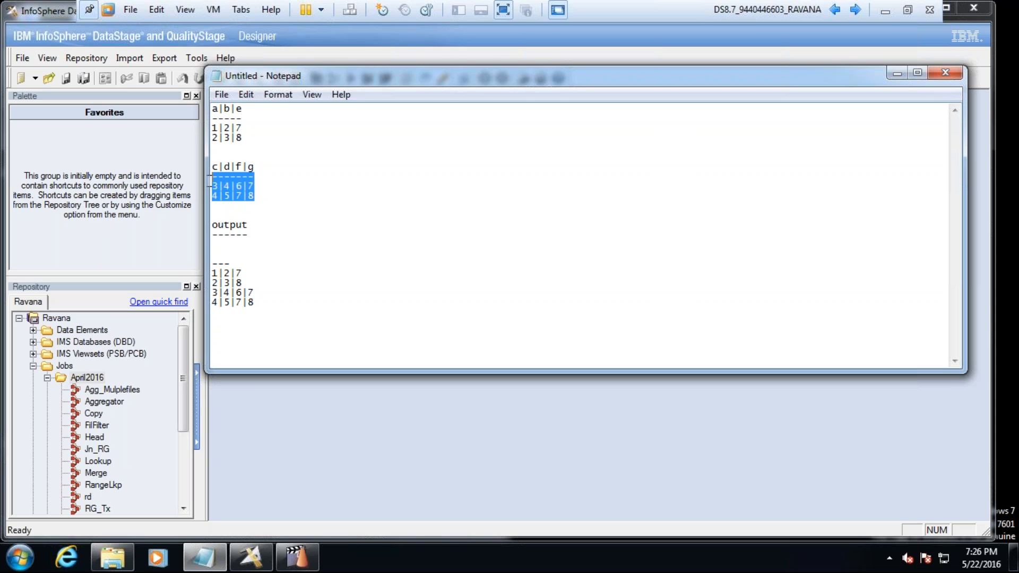
Step: Highlight the middle rows of the output, followed by all four combined rows
left_click_drag(256, 293, 213, 283)
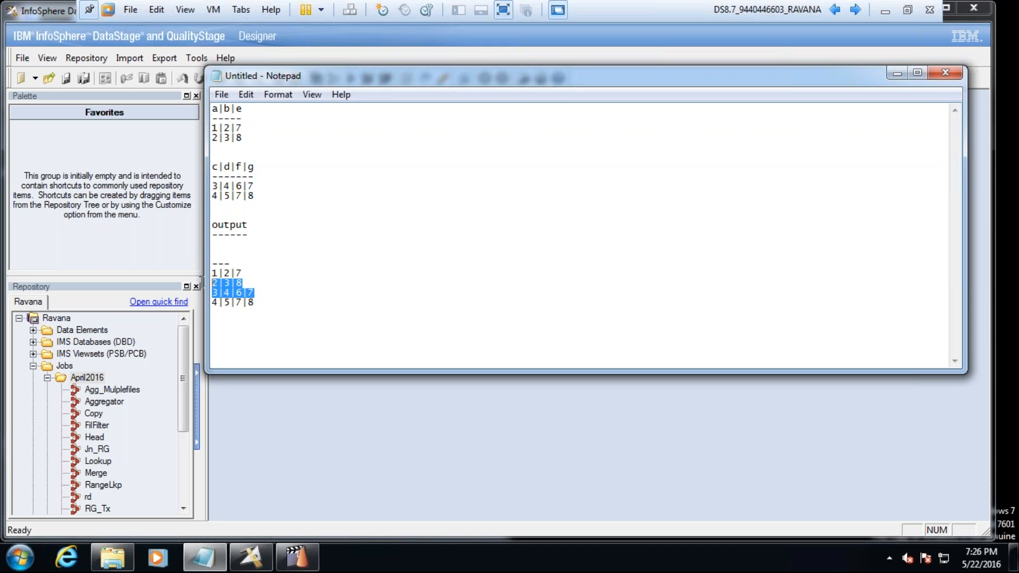
left_click_drag(268, 301, 206, 276)
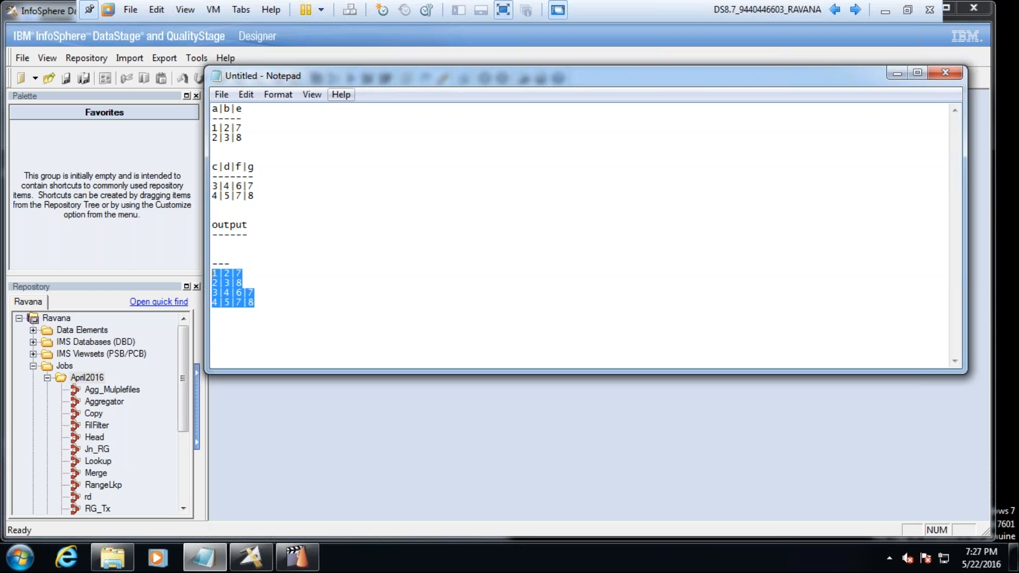
left_click(281, 120)
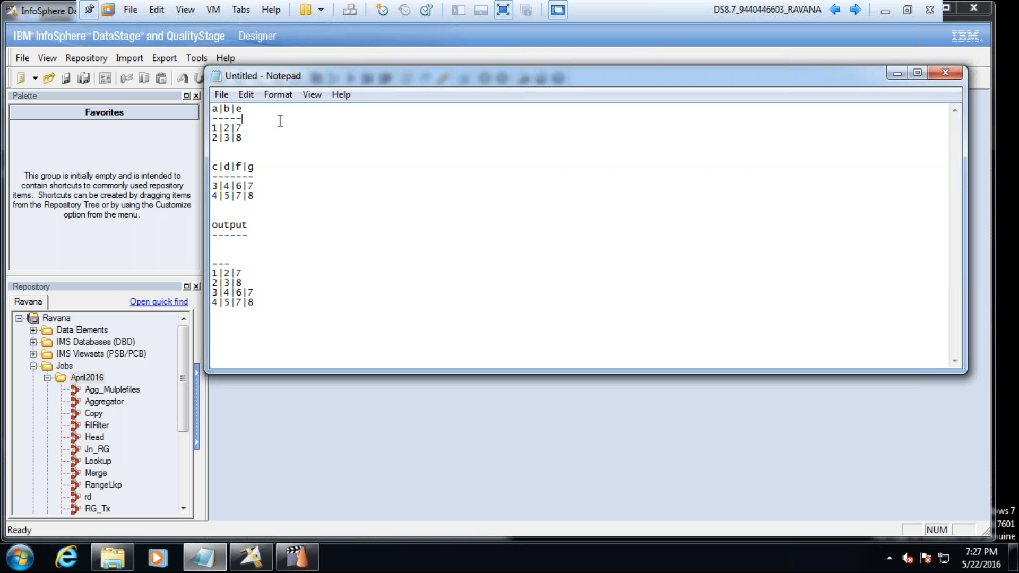
type("------")
type("record")
key("BackSpace")
key("BackSpace")
key("BackSpace")
key("BackSpace")
key("BackSpace")
key("BackSpace")
key("BackSpace")
key("BackSpace")
key("BackSpace")
key("BackSpace")
Step: Insert the heading "record" on its own line below the data rows of the a|b|e table
key("Down")
key("Down")
key("Down")
key("Return")
type("record")
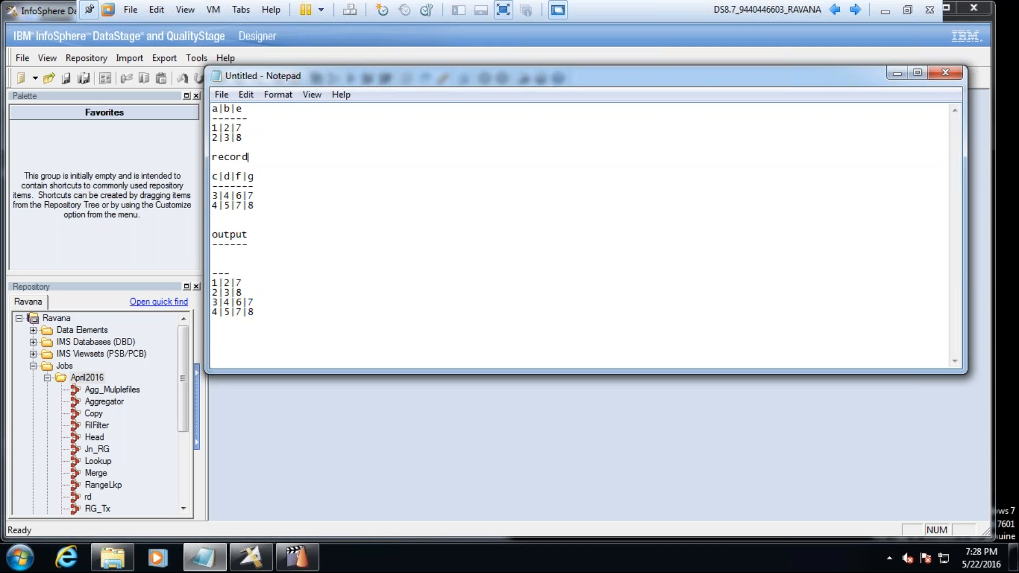
key("Return")
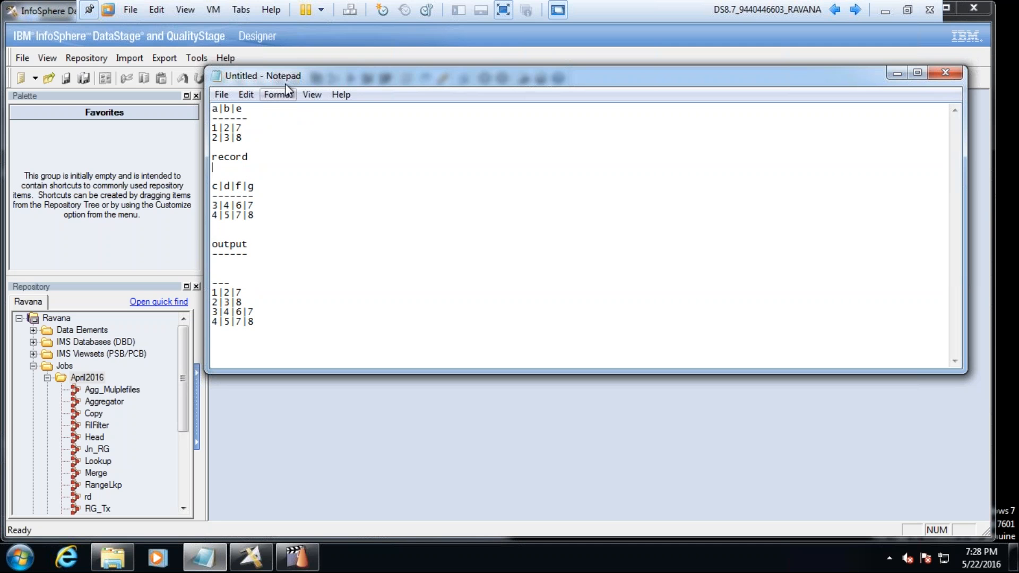
Step: Underline the "record" heading with dashes and copy the a|b|e table's data rows 1|2|7 and 2|3|8 beneath it
left_click_drag(245, 141, 206, 130)
key("ctrl+c")
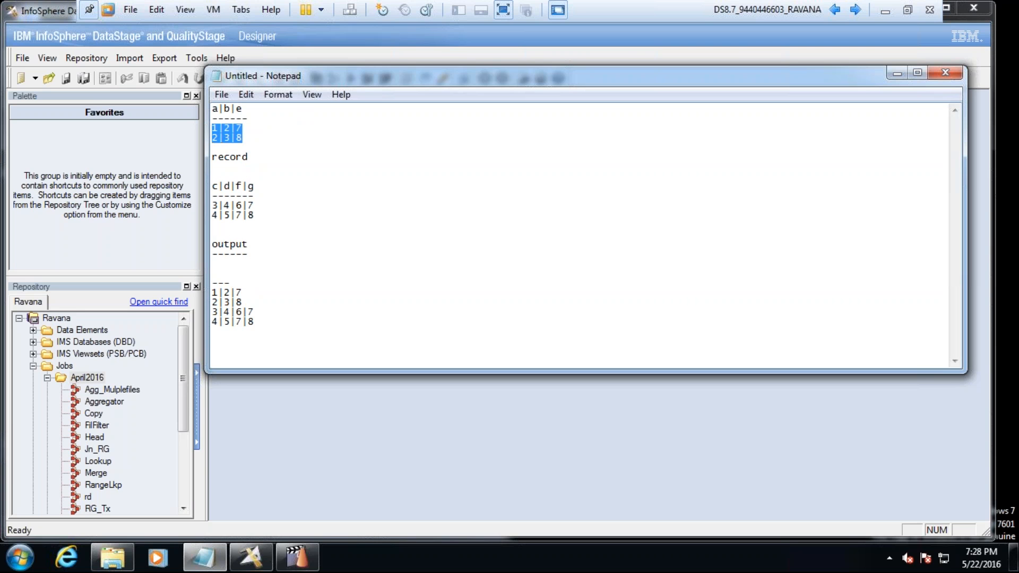
left_click(226, 168)
type("----------")
key("BackSpace")
key("BackSpace")
key("BackSpace")
key("BackSpace")
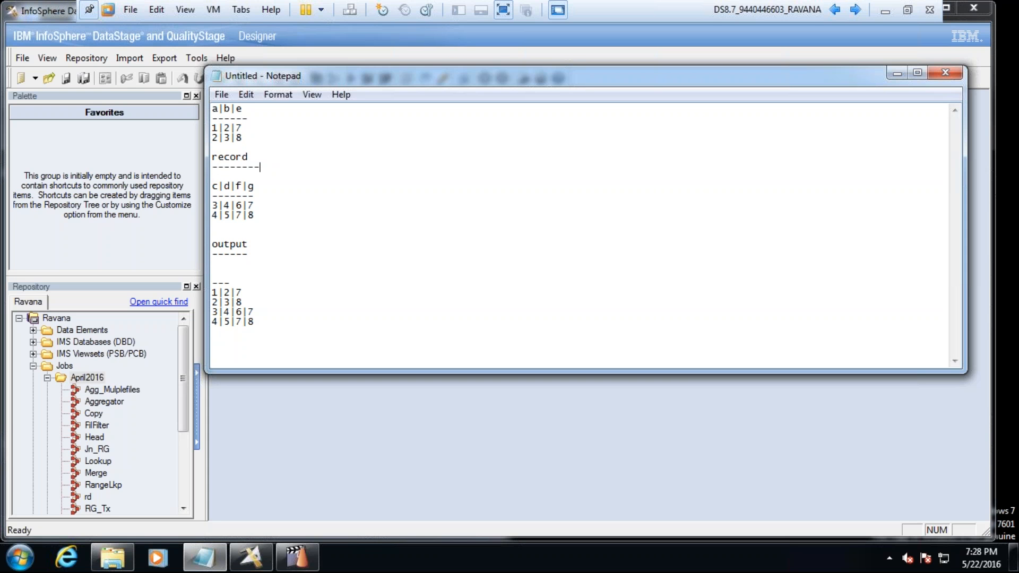
key("Return")
key("ctrl+v")
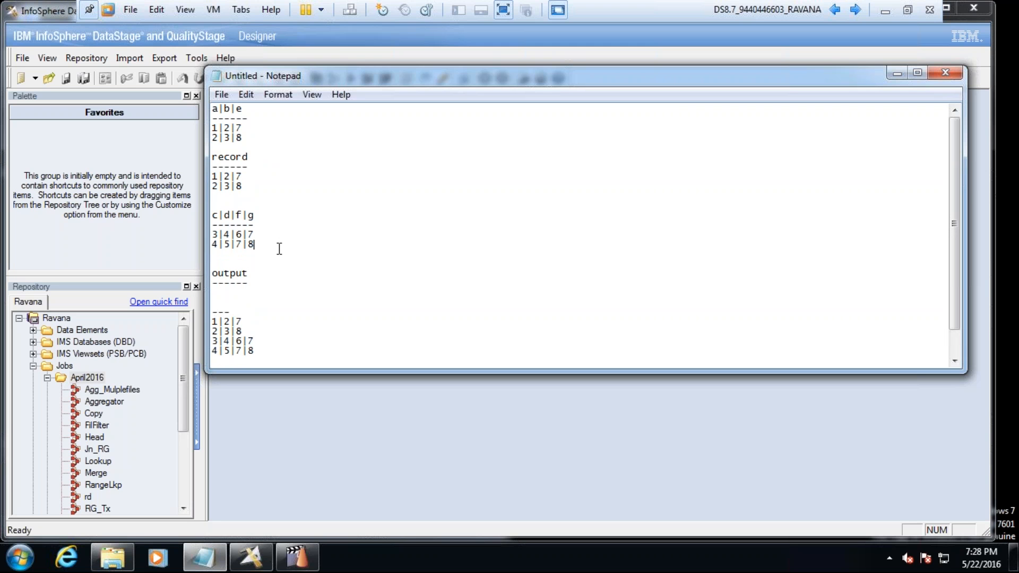
Step: Add a "record" heading below the c|d|f|g table and copy that table's dashed line and data rows beneath it
key("Return")
key("Return")
type("record")
key("Return")
left_click_drag(256, 245, 212, 227)
key("ctrl+c")
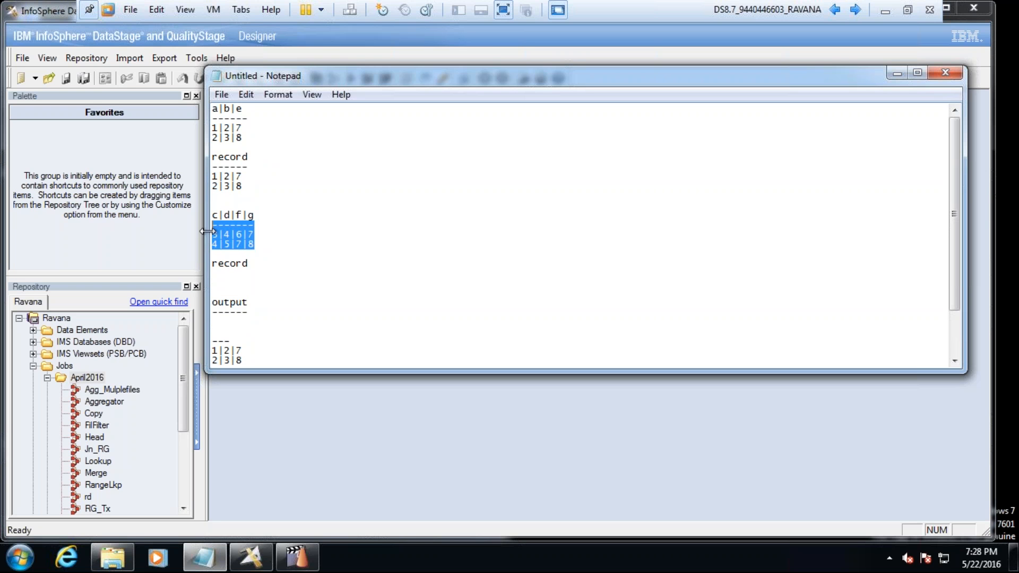
left_click(228, 278)
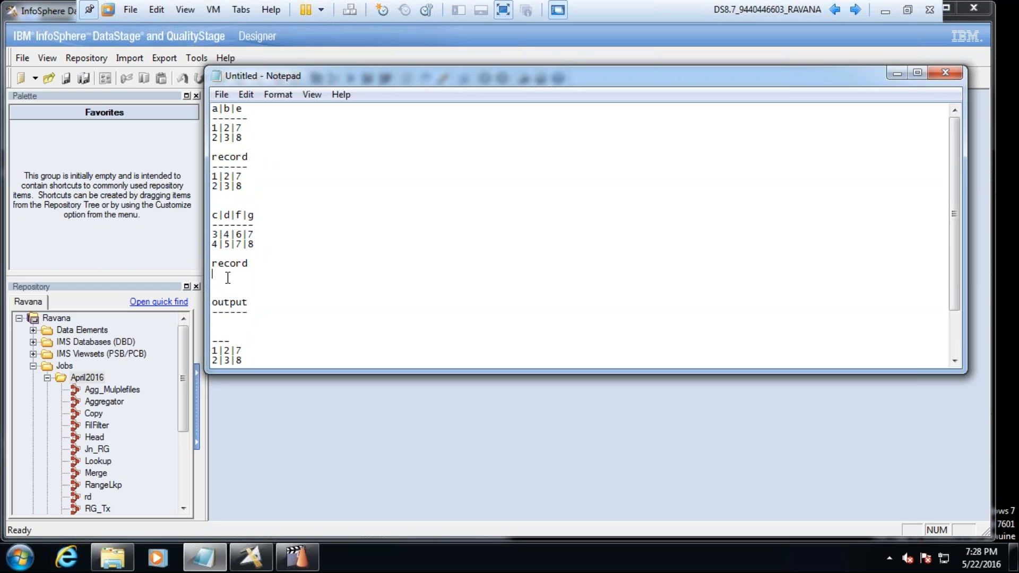
key("ctrl+v")
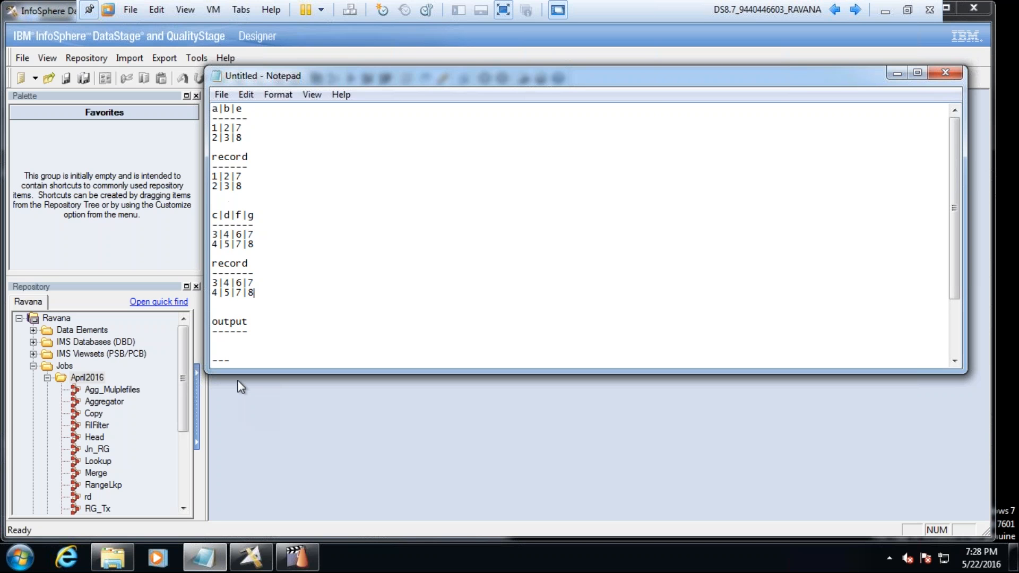
Step: Under output, put an underlined "record" heading above the rows 1|2|7, 2|3|8, 3|4|6|7 and 4|5|7|8
type("record ")
type("------")
key("Return")
type("1|2|7")
key("Return")
type("2|3|8")
key("Return")
type("3|4|6|7")
key("Return")
type("4|5|7|8")
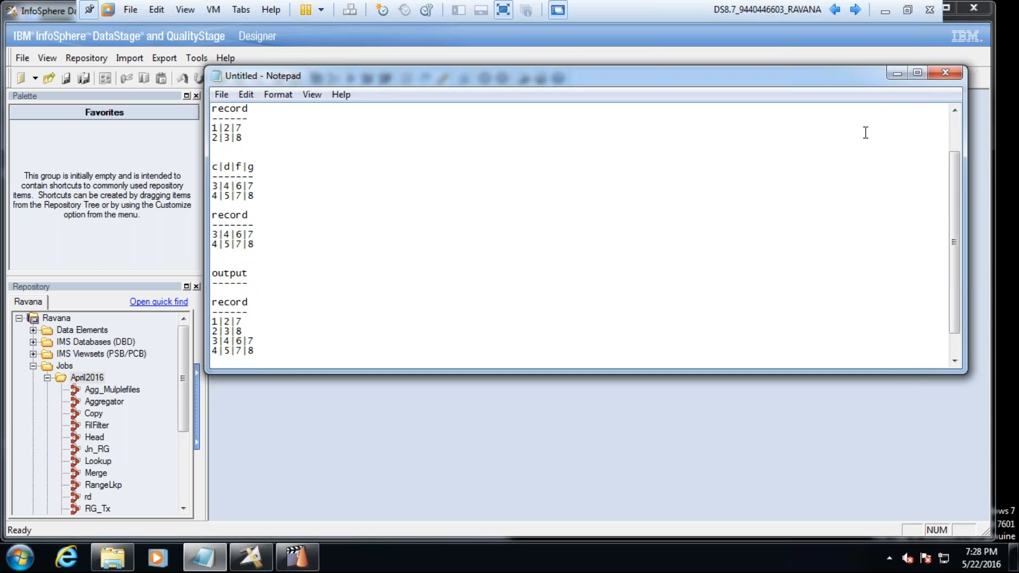
key("Return")
Step: Maximize the note and highlight the two source tables, their data rows, and the four combined output rows
left_click(918, 72)
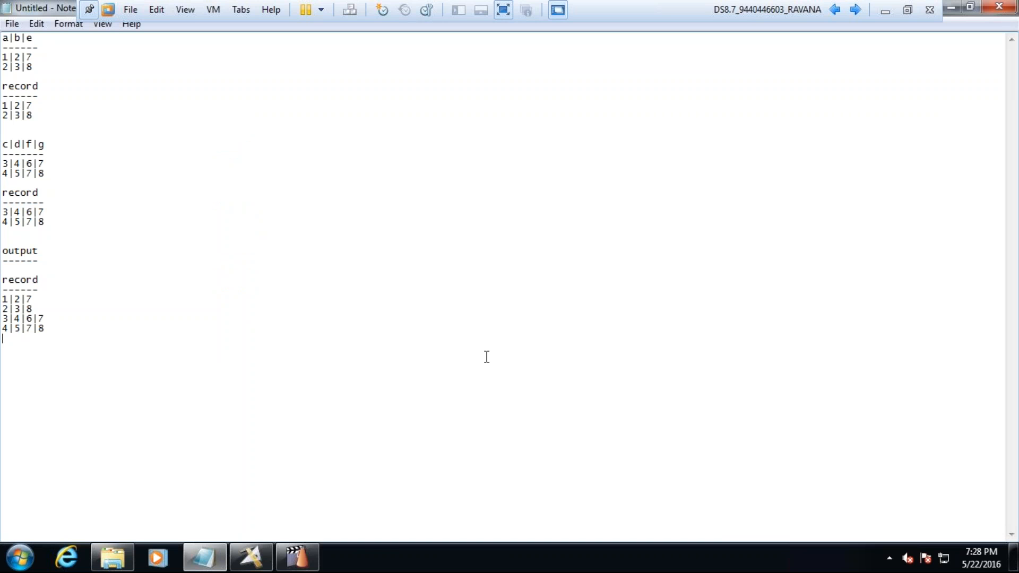
left_click_drag(42, 69, 7, 35)
left_click_drag(46, 177, 8, 147)
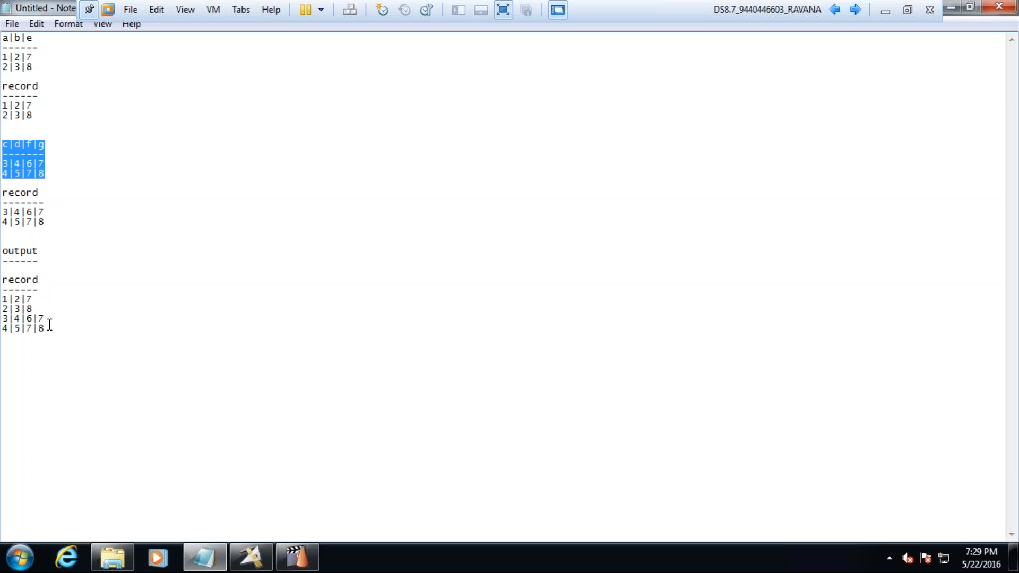
left_click_drag(37, 68, 2, 57)
left_click_drag(45, 173, 3, 164)
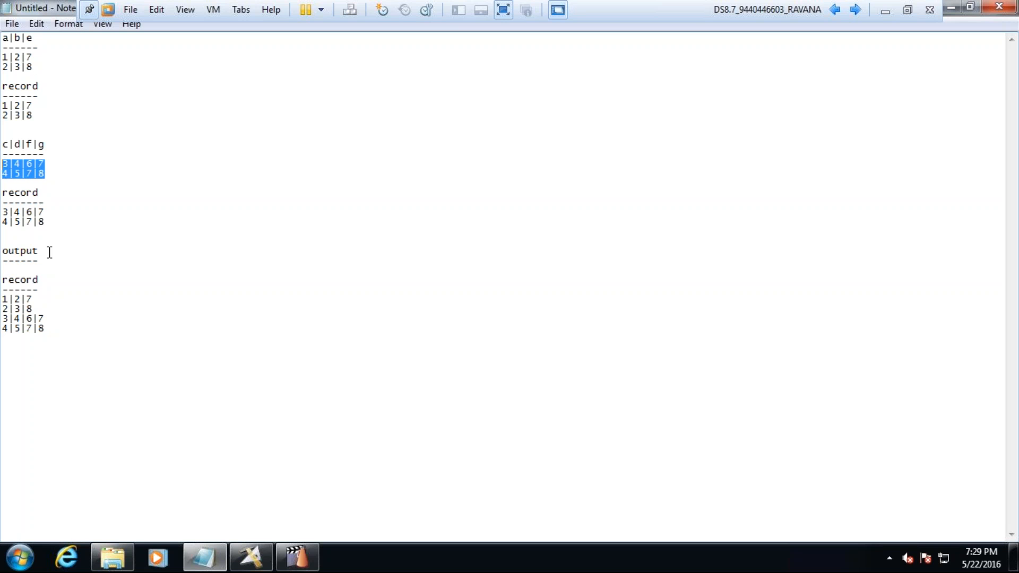
left_click_drag(46, 330, 2, 299)
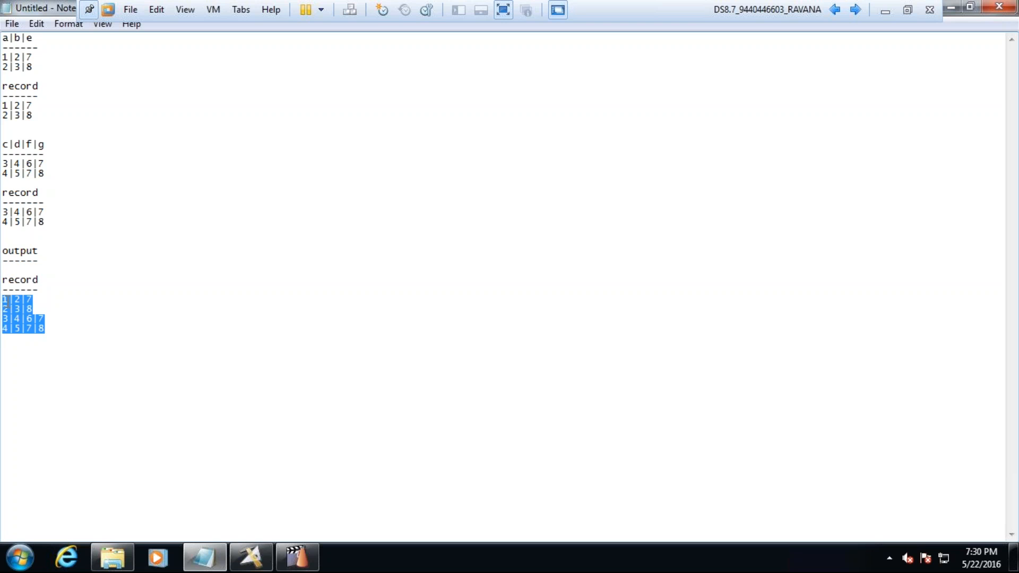
Step: Highlight the a|b|e header and compare it with the single "record" heading and the rows beneath it
left_click_drag(38, 37, 7, 37)
left_click_drag(46, 86, 7, 83)
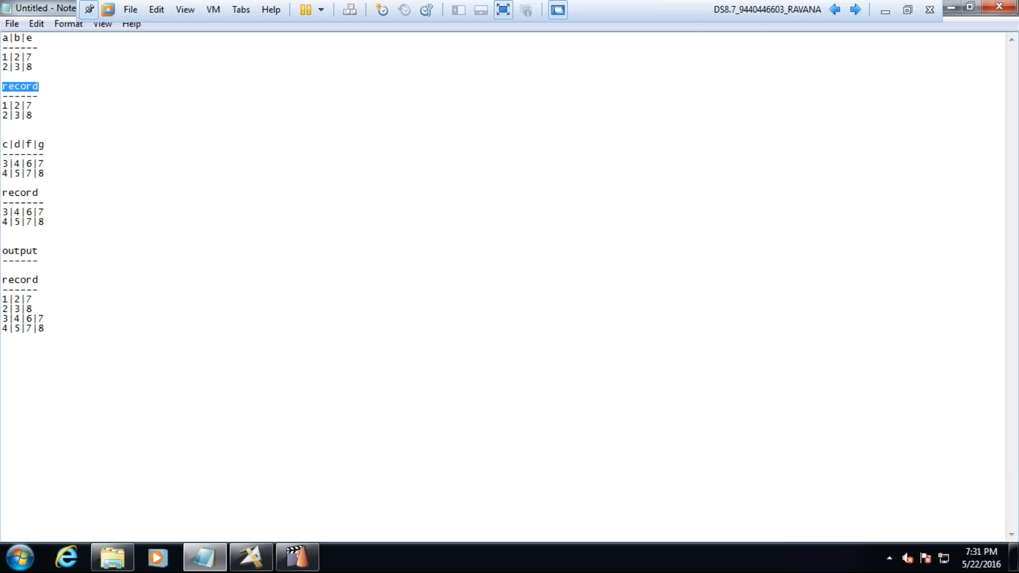
left_click_drag(35, 37, 7, 44)
left_click_drag(46, 86, 8, 100)
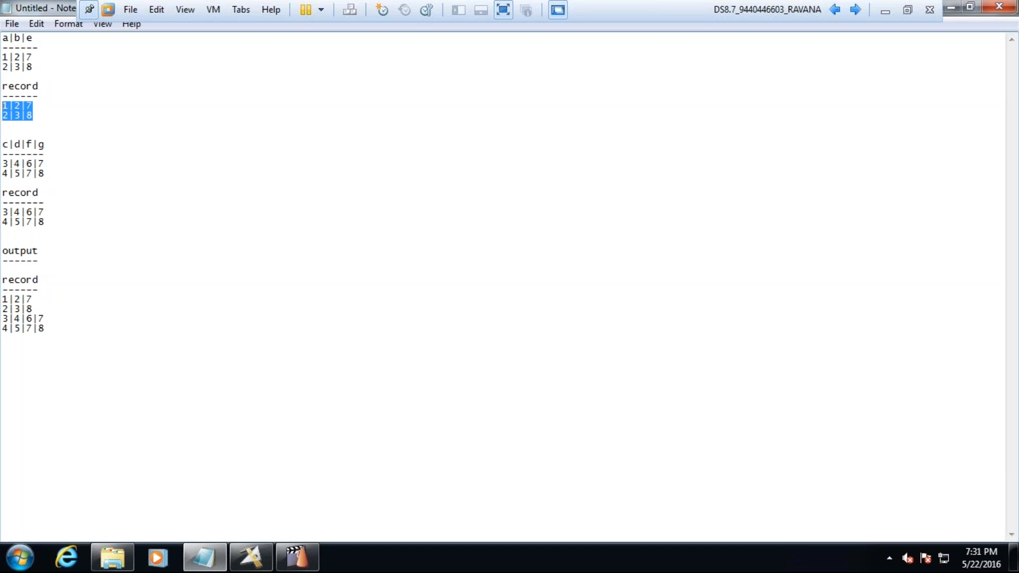
Step: Highlight the c|d|f|g header, its "record" heading and rows, and the complete record block under output
left_click_drag(48, 144, 8, 140)
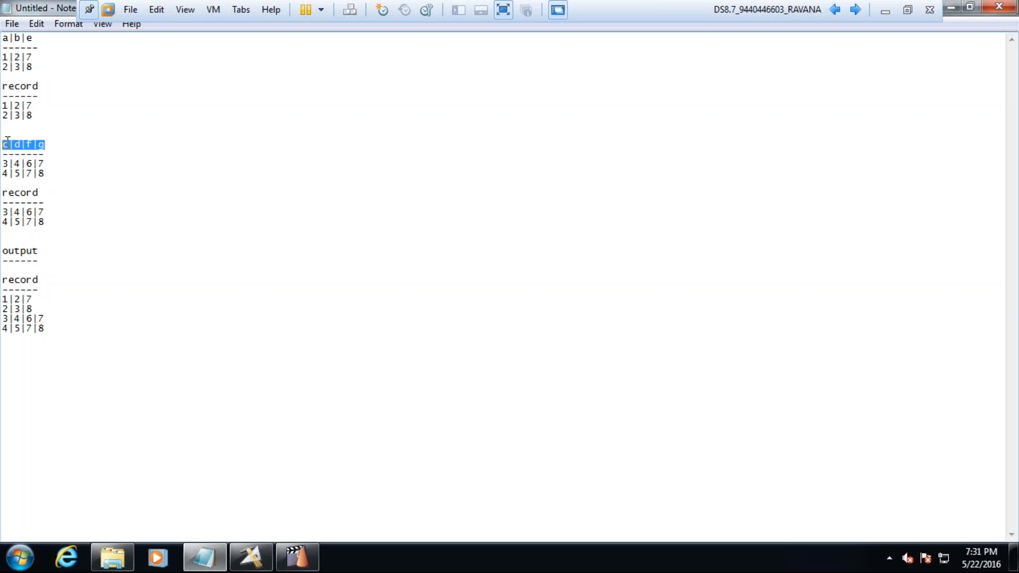
left_click_drag(40, 193, 8, 189)
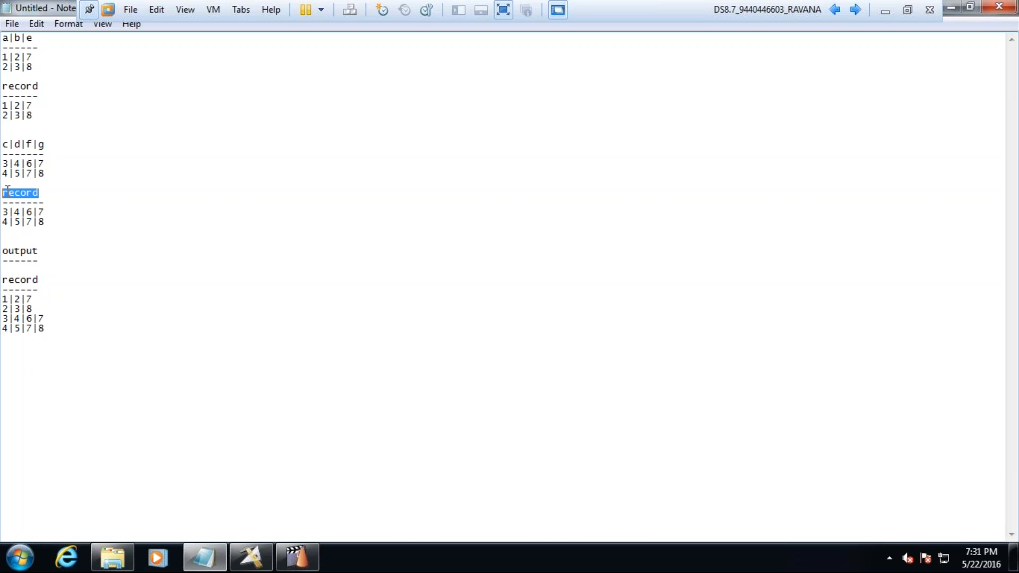
left_click_drag(50, 225, 7, 208)
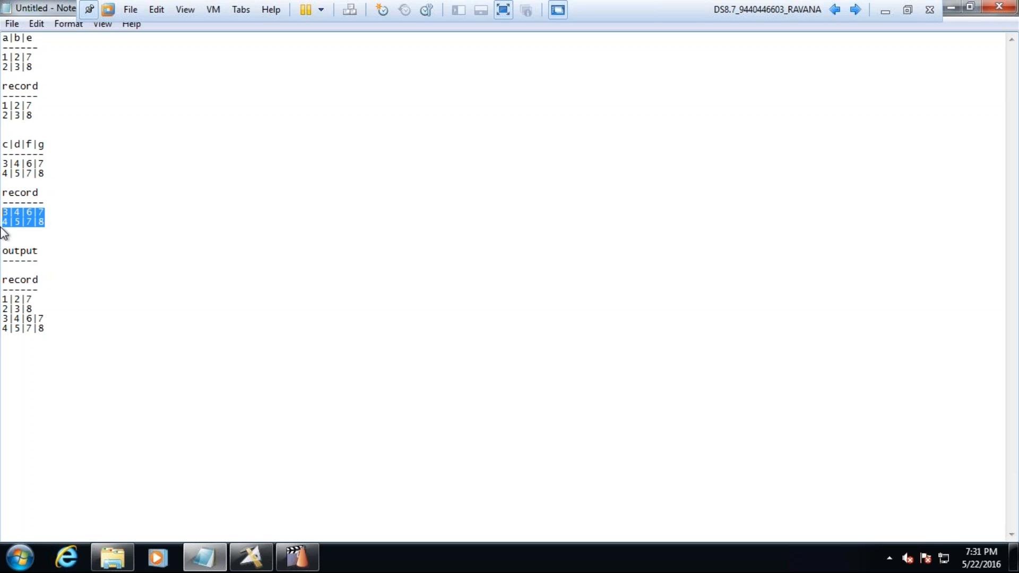
left_click_drag(46, 328, 7, 283)
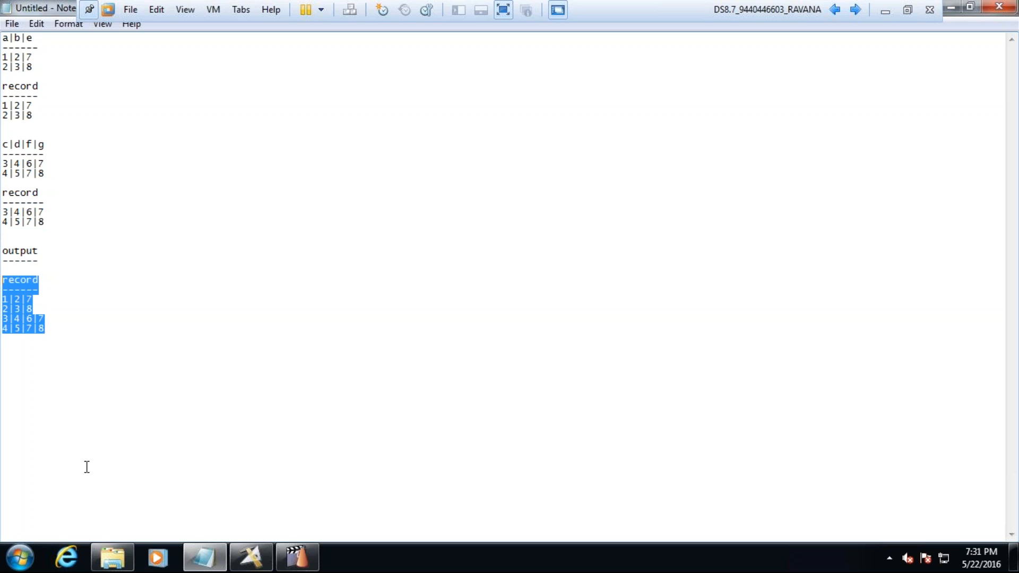
Step: Switch to Windows Explorer and open the Files folder on Local Disk (C:) in a fresh window
left_click(112, 558)
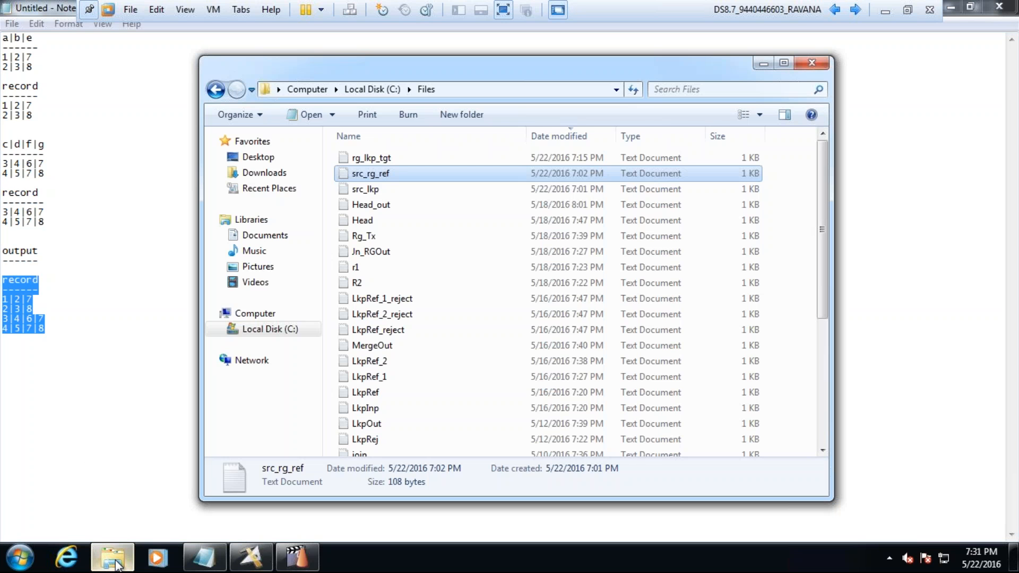
left_click(800, 62)
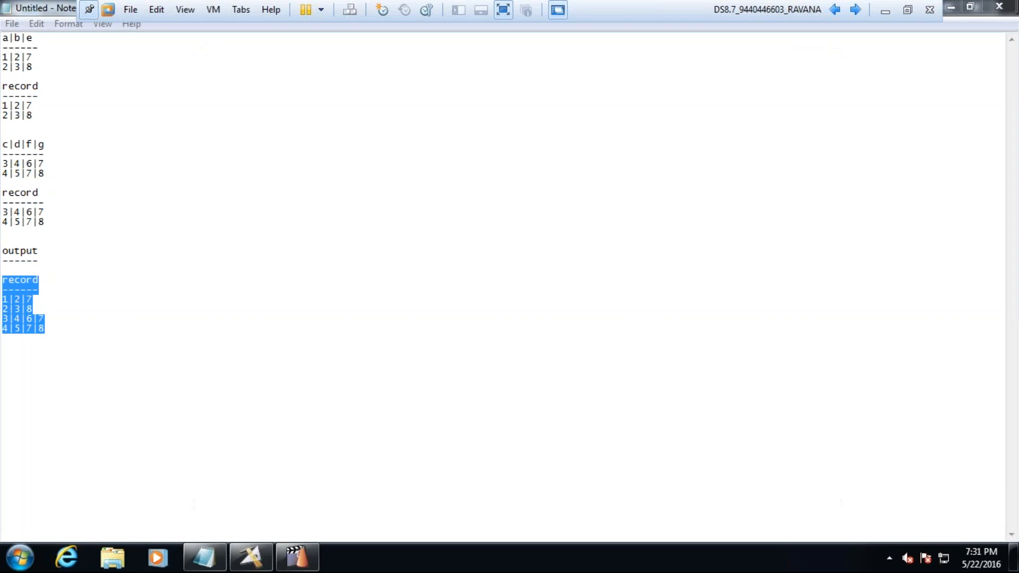
left_click(112, 557)
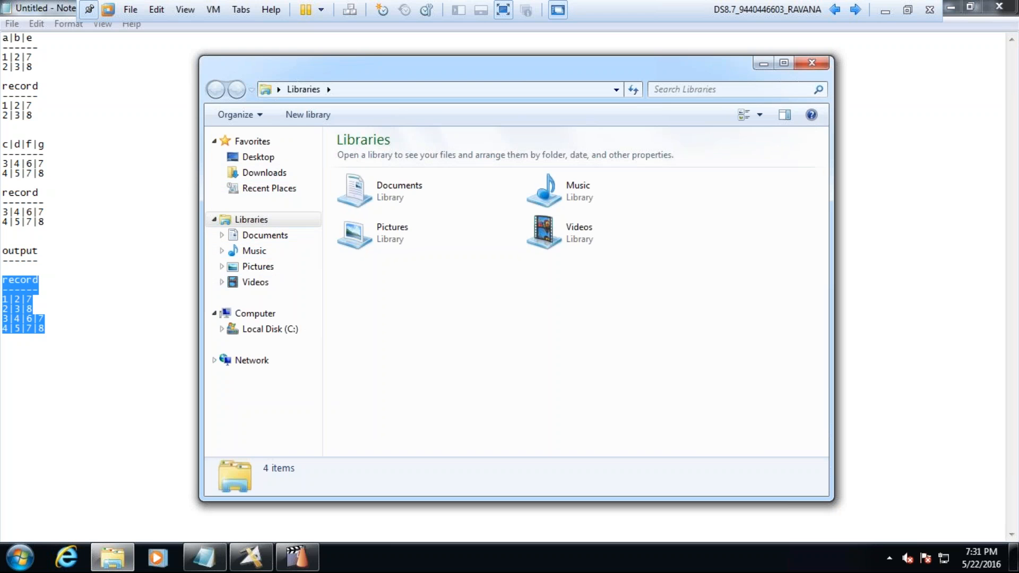
left_click(269, 329)
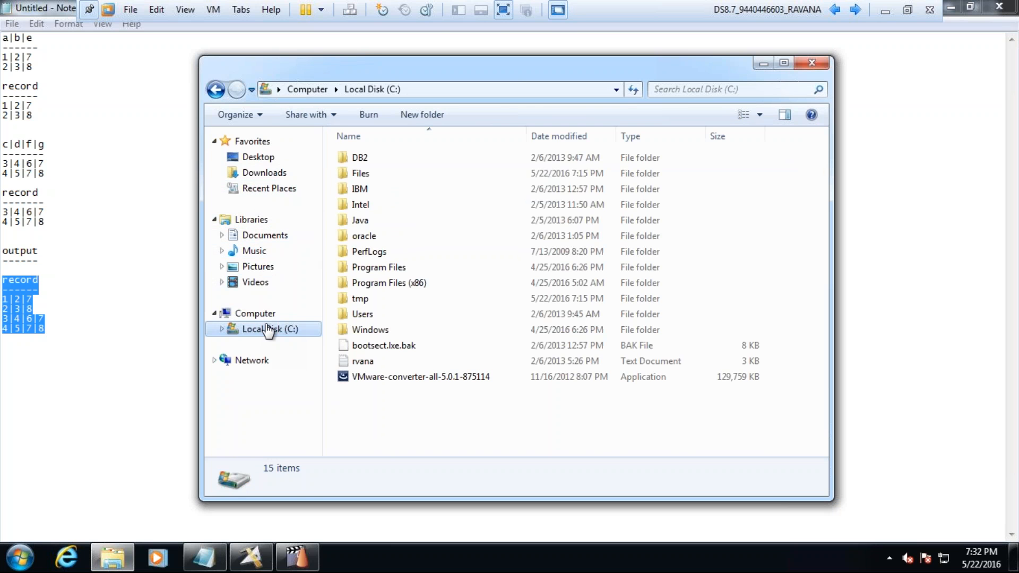
double_click(394, 179)
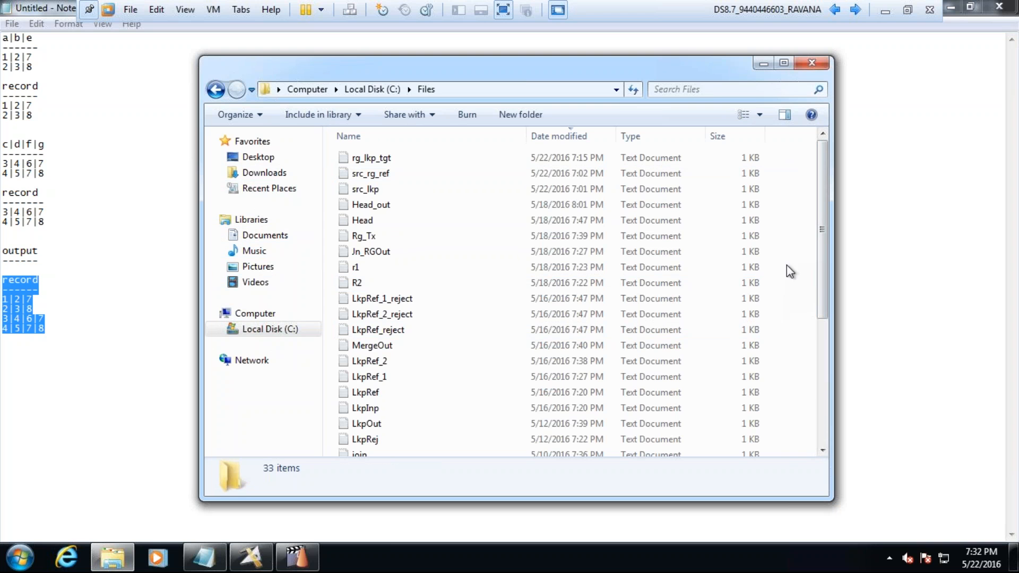
Step: Create a new text document named file1 in the Files folder
right_click(788, 266)
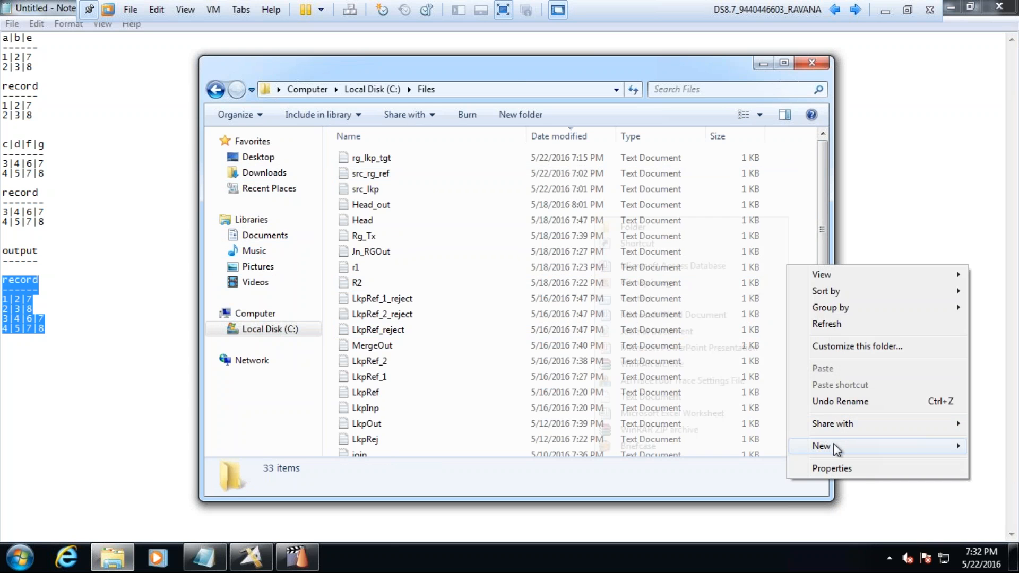
mouse_move(835, 446)
left_click(627, 398)
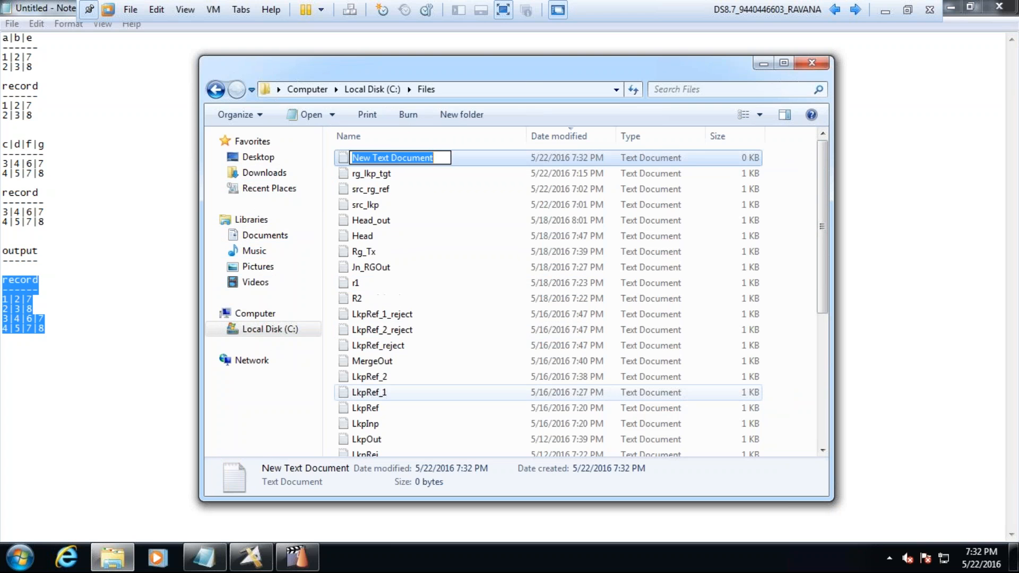
type("file1")
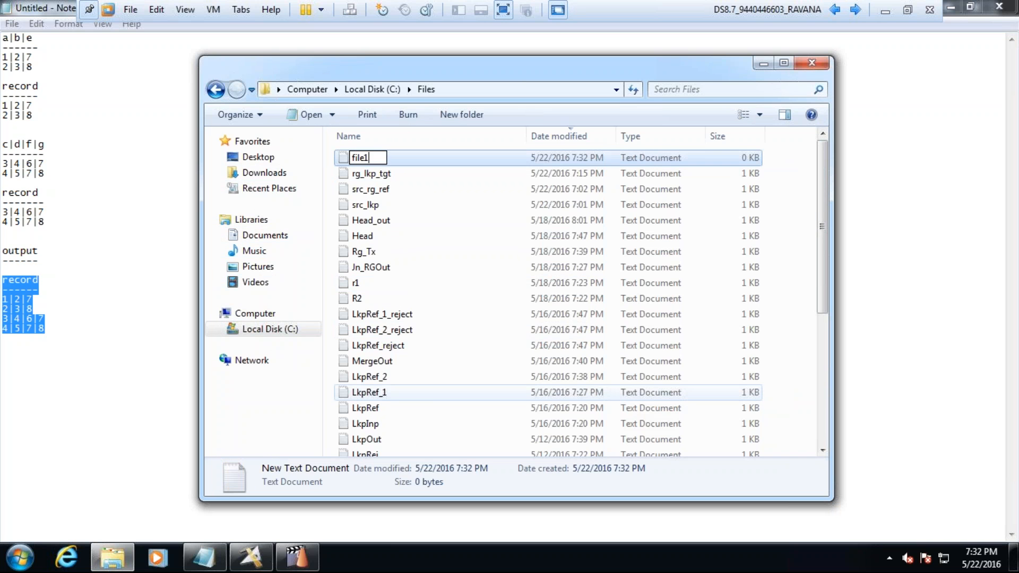
key("Return")
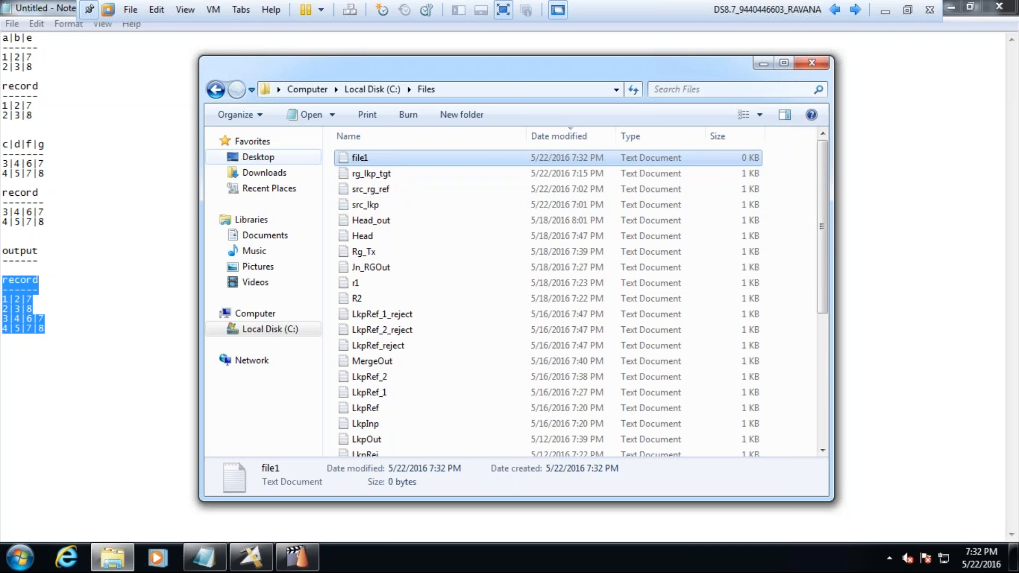
Step: Copy the a|b|e table from the note into file1 and remove the dashed line under its header
left_click_drag(41, 64, 3, 38)
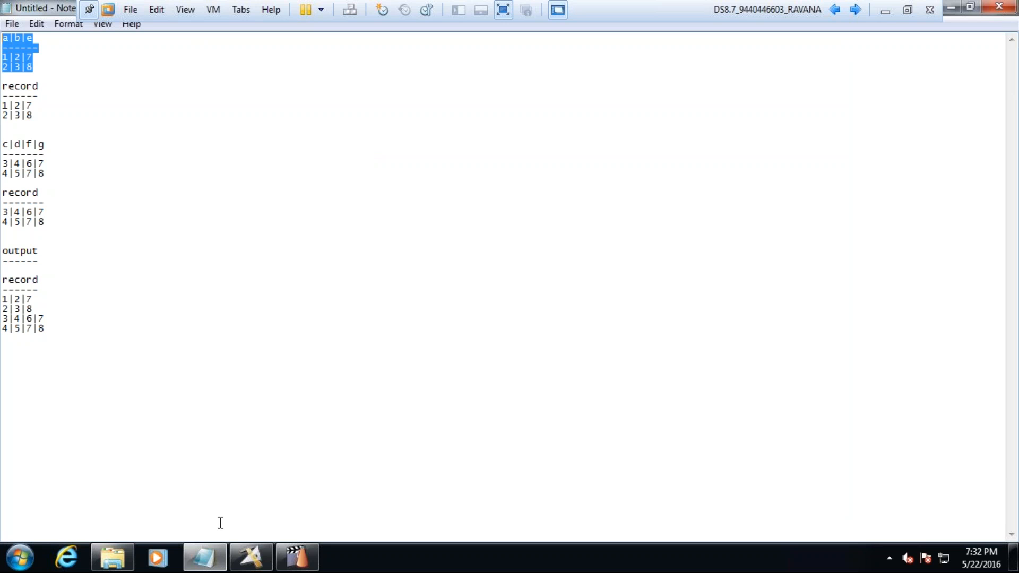
left_click(197, 562)
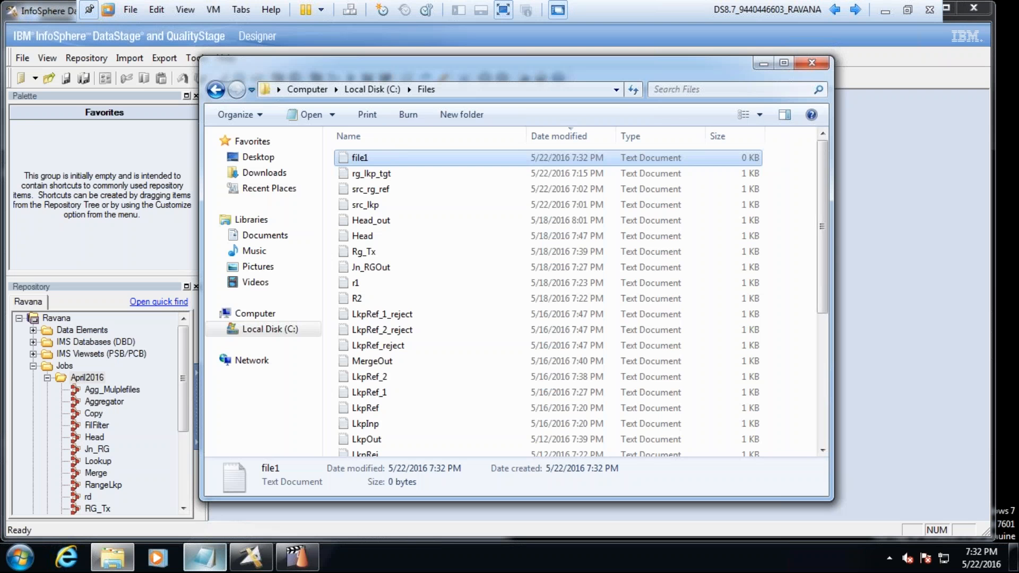
left_click(203, 558)
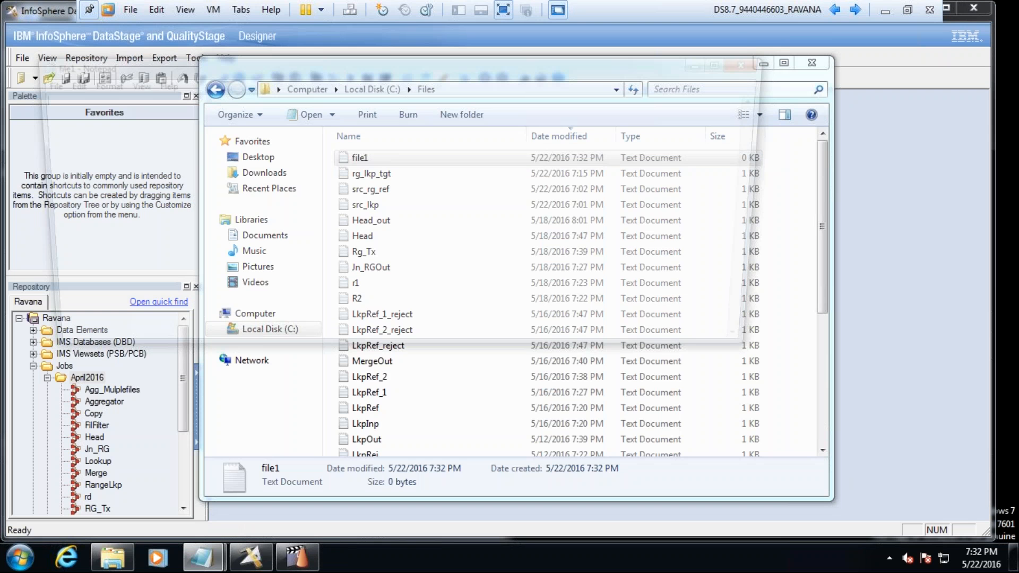
key("shift+Home")
key("BackSpace")
key("BackSpace")
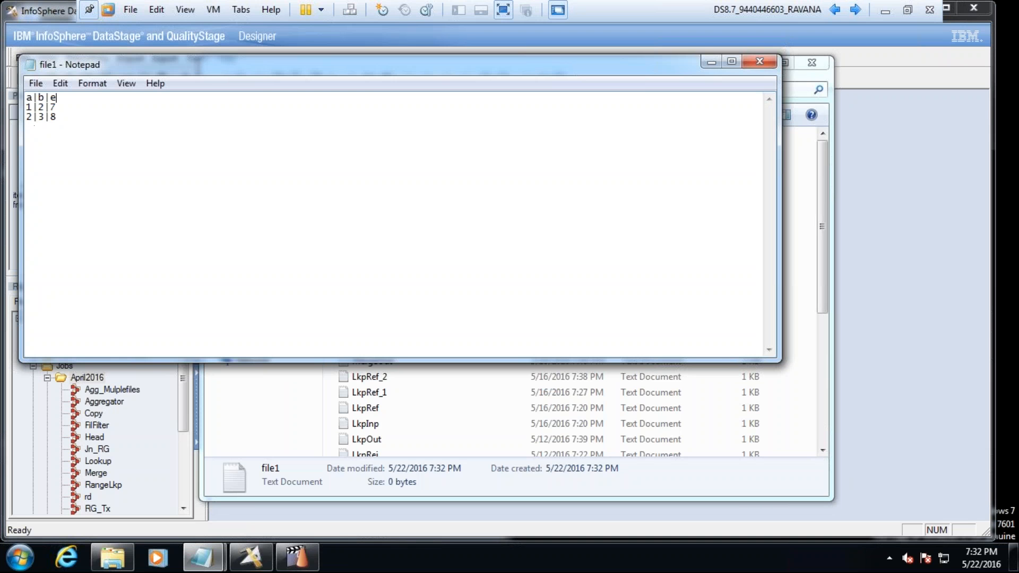
Step: Add a line break after the last row of file1, then close it with the changes saved
left_click(66, 118)
key("Return")
left_click(770, 62)
key("Return")
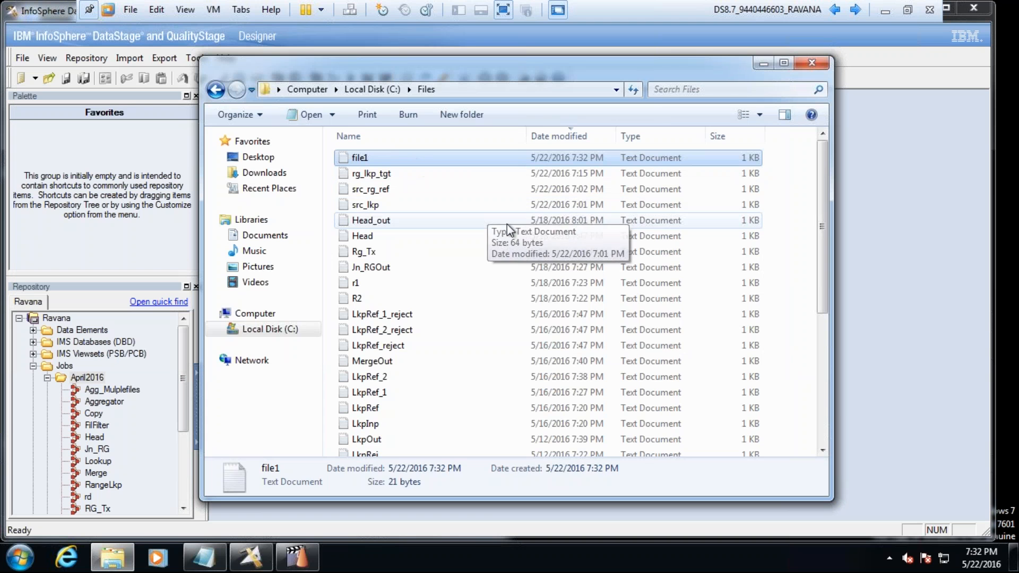
Step: Create a new text document named file2 in the Files folder
right_click(507, 224)
mouse_move(588, 404)
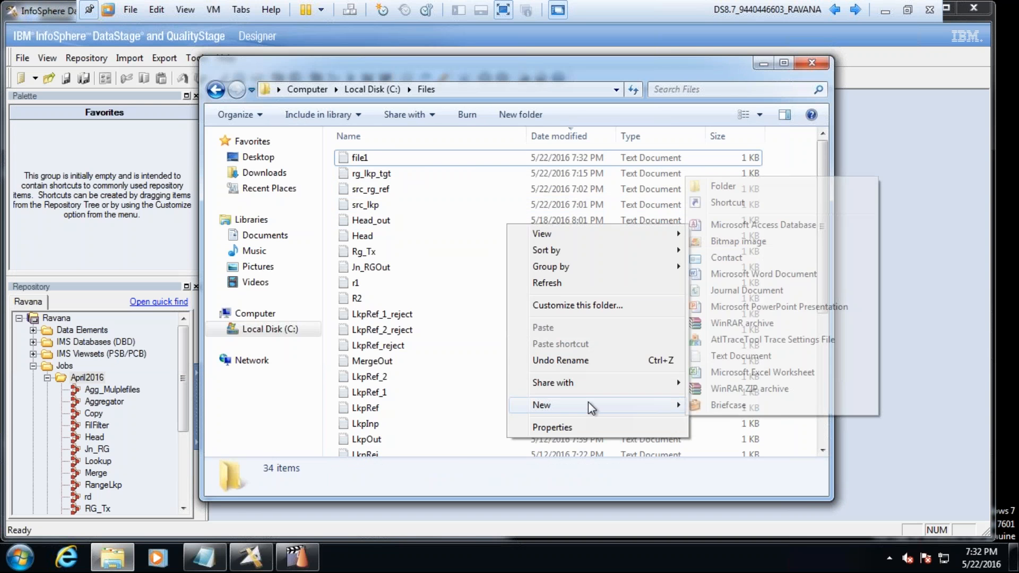
left_click(724, 356)
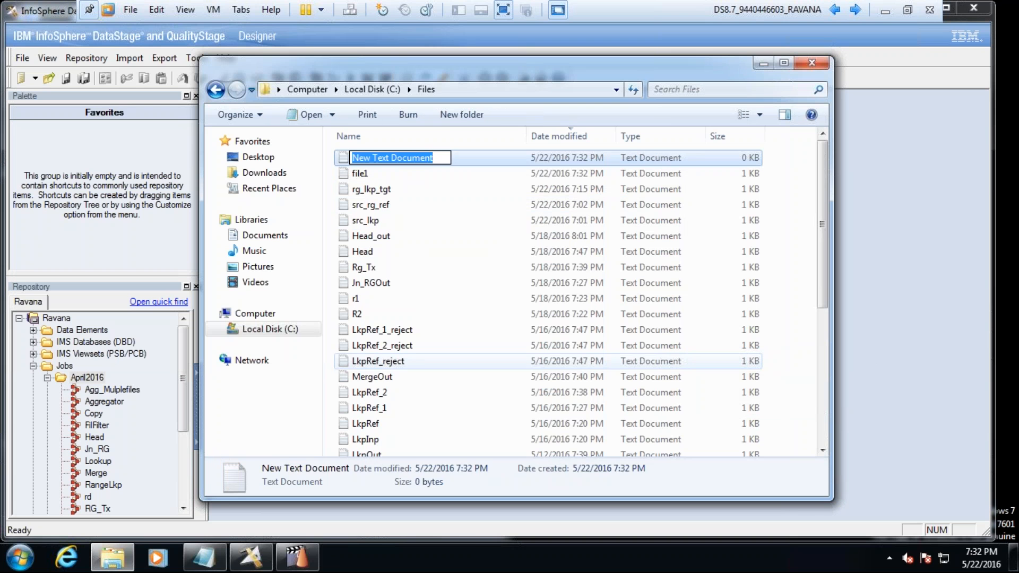
type("file2")
key("Return")
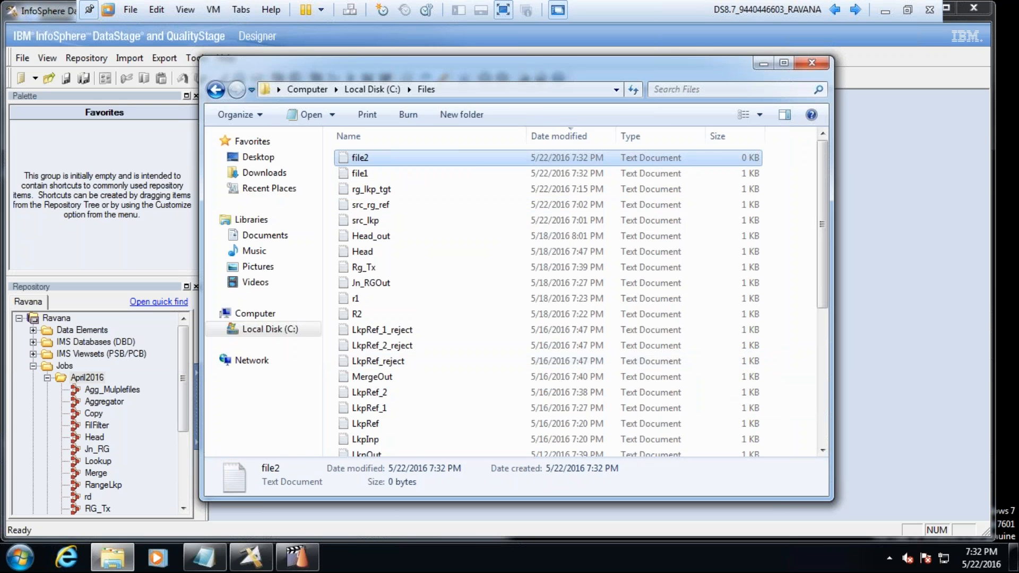
Step: Copy the c|d|f|g table from the note and open file2 from the Files folder
left_click(201, 570)
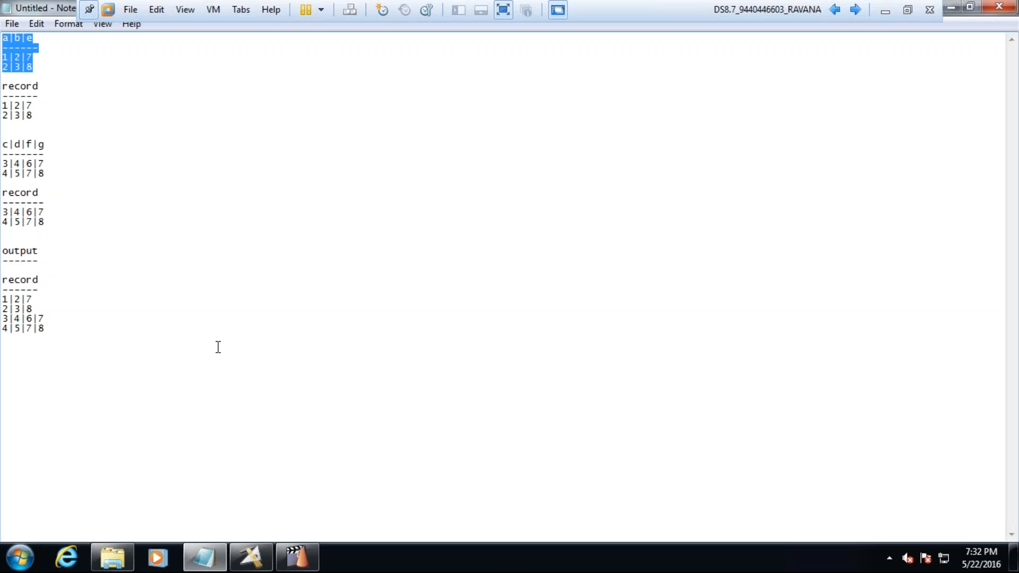
left_click(53, 176)
left_click_drag(54, 175, 8, 141)
key("ctrl+c")
key("alt+Tab")
double_click(355, 158)
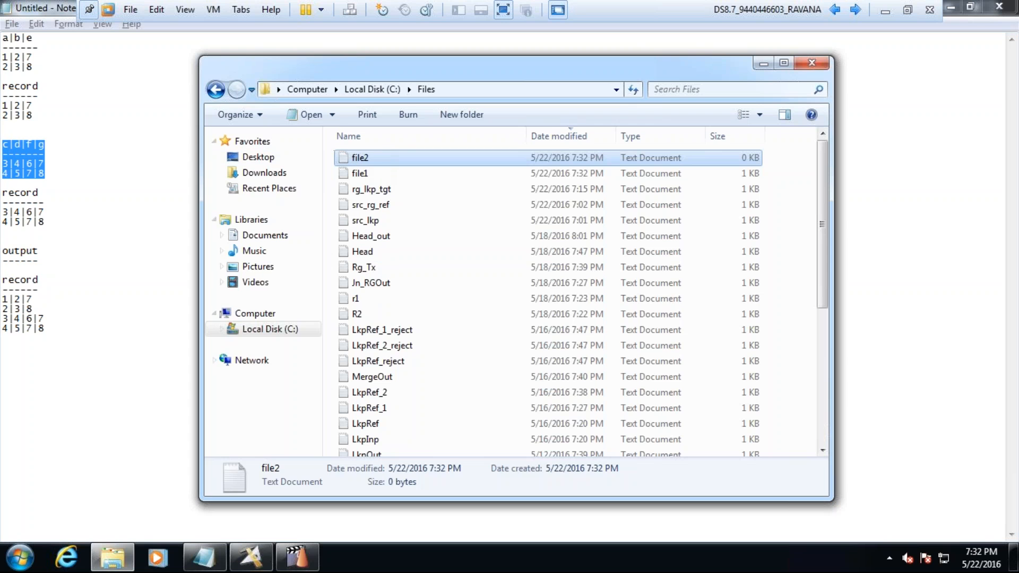
Step: Paste the table into file2, remove the dashed line under its header, and save and close the file
key("ctrl+v")
key("Up")
key("Up")
key("shift+Home")
key("BackSpace")
key("BackSpace")
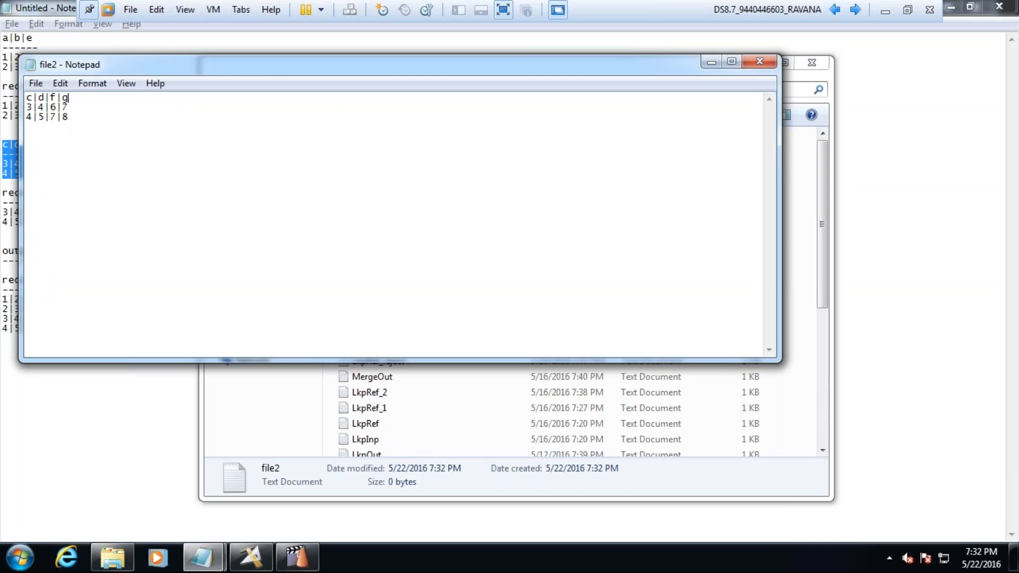
key("ctrl+s")
left_click(766, 62)
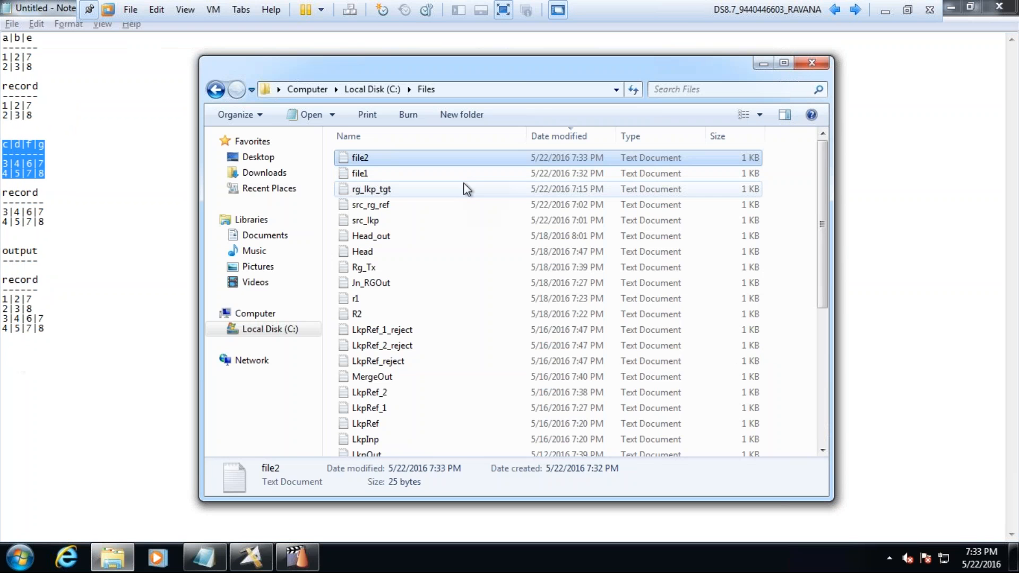
Step: Switch to DataStage Designer and create a new parallel job in the April2016 folder
right_click(464, 183)
left_click(148, 152)
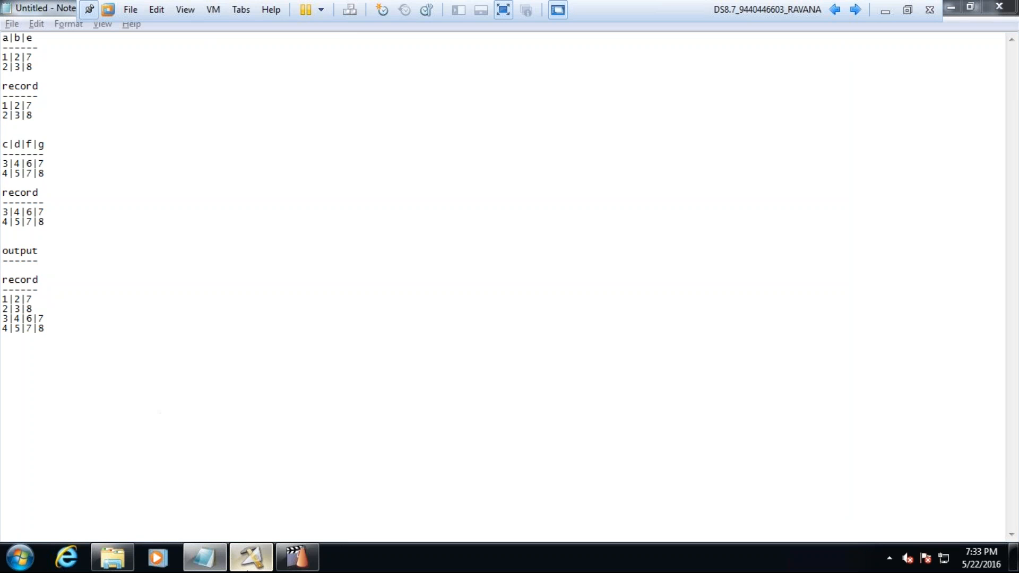
key("alt+Tab")
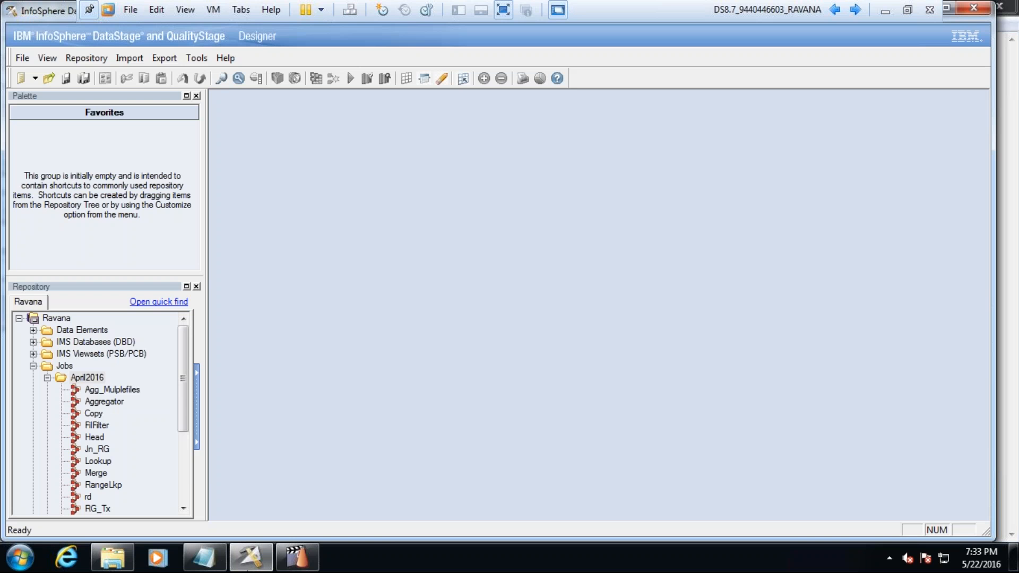
right_click(93, 380)
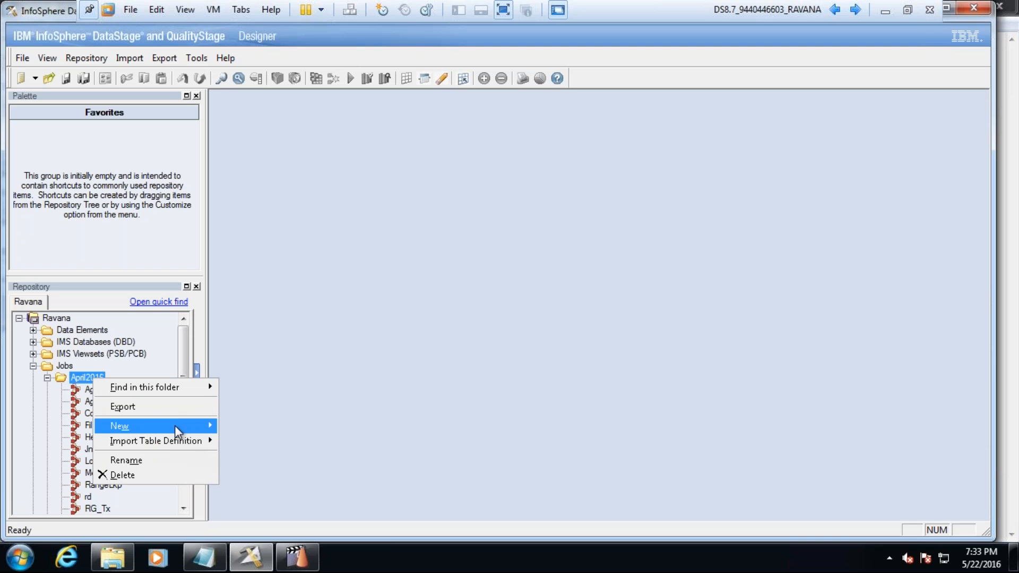
mouse_move(174, 426)
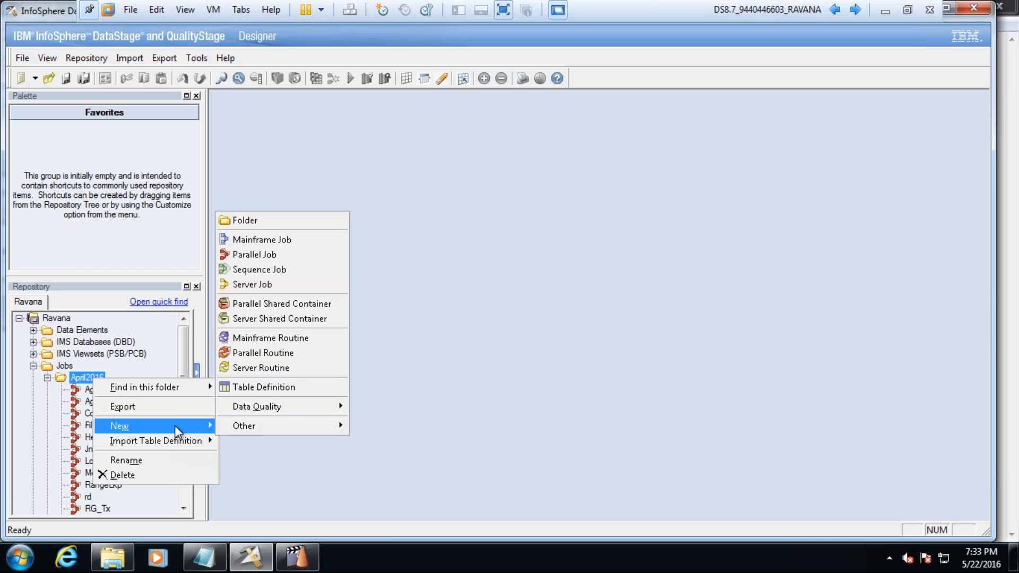
left_click(273, 259)
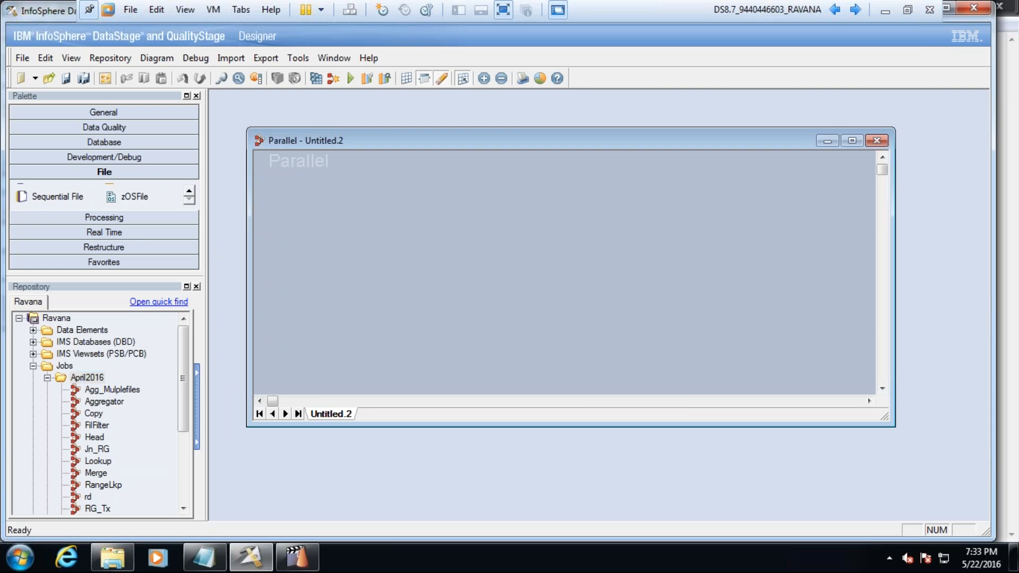
Step: Save the new parallel job as export_funnel in the April2016 folder
key("ctrl+s")
type("ex")
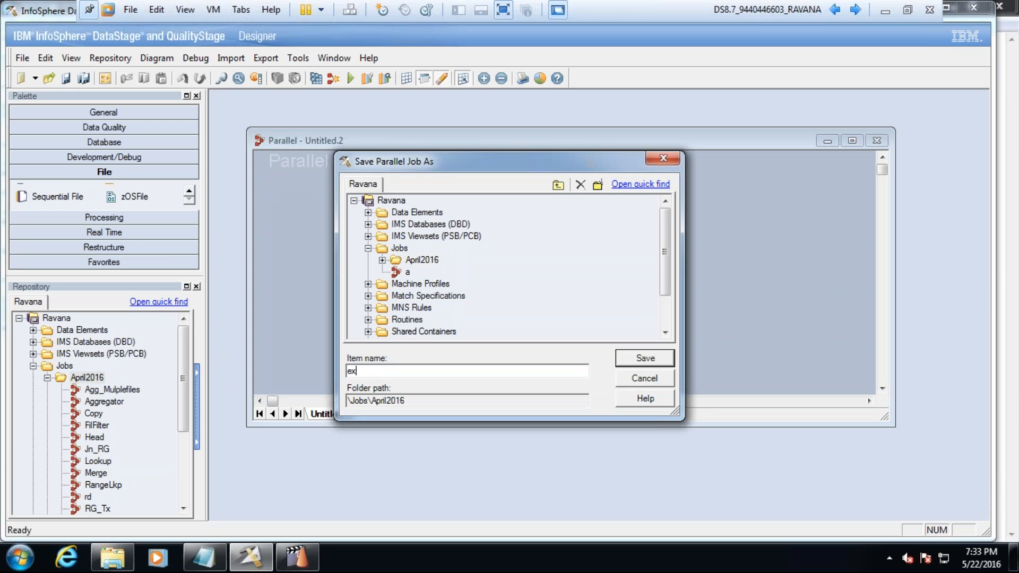
type("port_funnel")
key("Return")
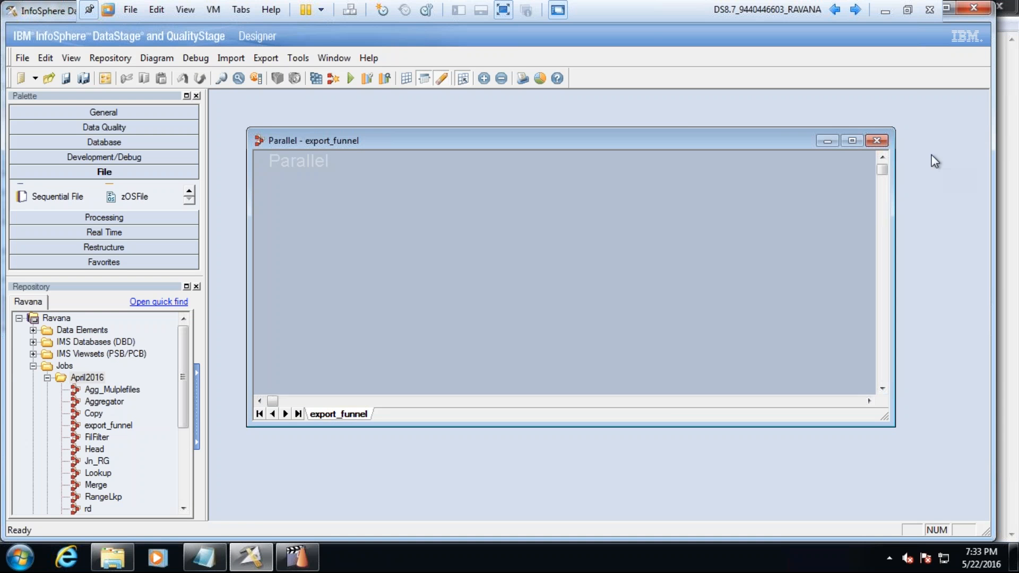
Step: Maximize the job canvas and place two Sequential File stages on it, one above the other
left_click(853, 141)
left_click_drag(33, 193, 331, 161)
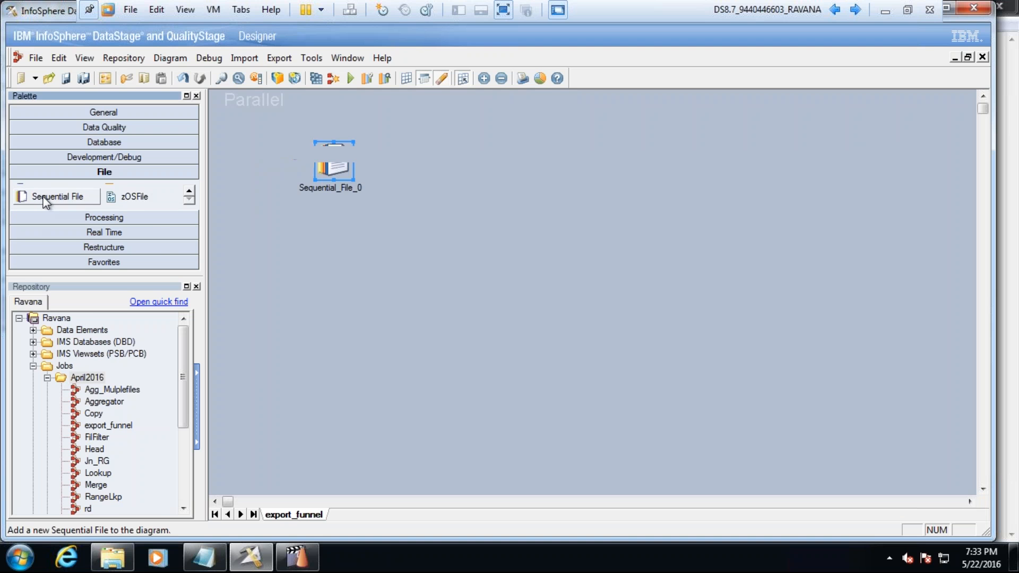
left_click_drag(44, 200, 352, 320)
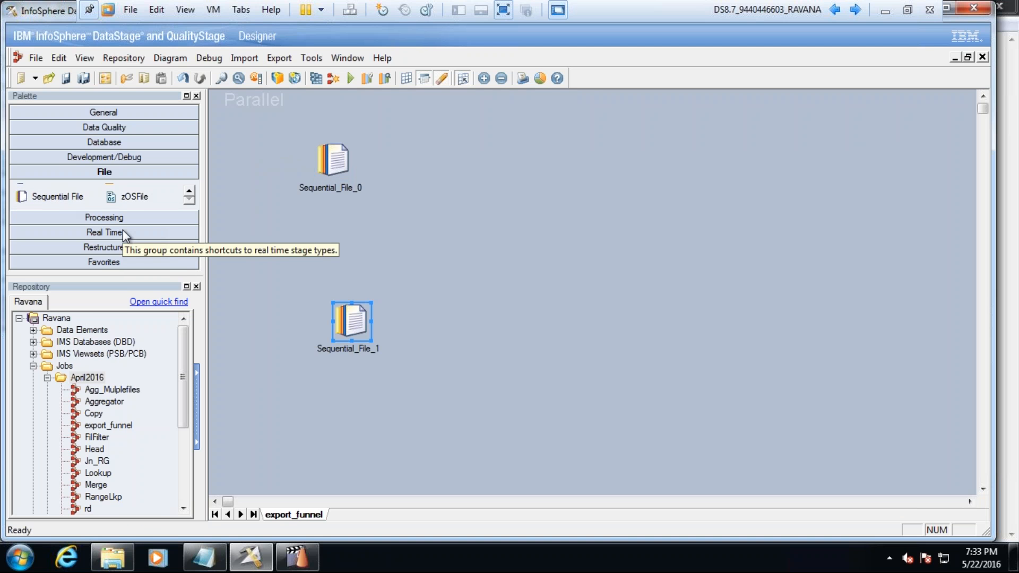
Step: Place two Column Export stages on the canvas, one beside each Sequential File stage
left_click(119, 247)
left_click(188, 244)
left_click(188, 244)
left_click(190, 235)
left_click(189, 234)
left_click_drag(55, 238, 483, 142)
left_click_drag(47, 241, 478, 305)
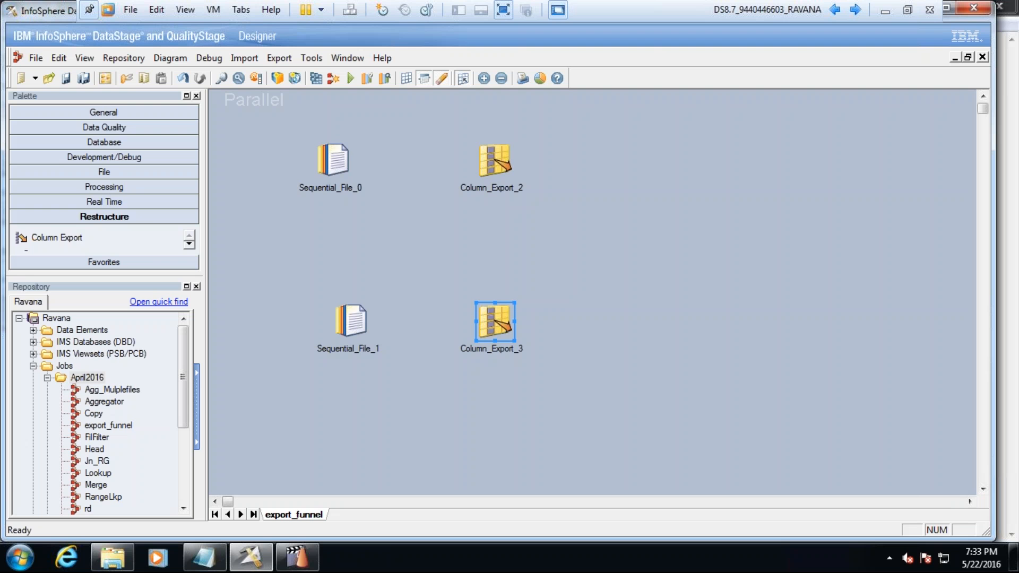
Step: Link each Sequential File stage to the Column Export stage beside it
left_click(107, 188)
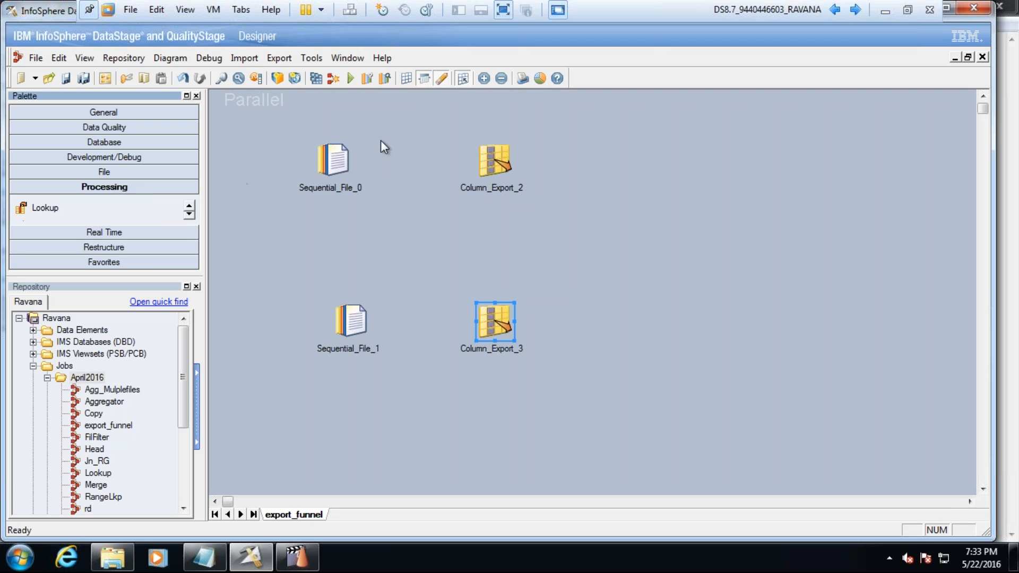
left_click_drag(342, 160, 491, 162)
mouse_move(366, 322)
left_mouse_down()
mouse_move(444, 331)
mouse_move(488, 322)
left_mouse_up()
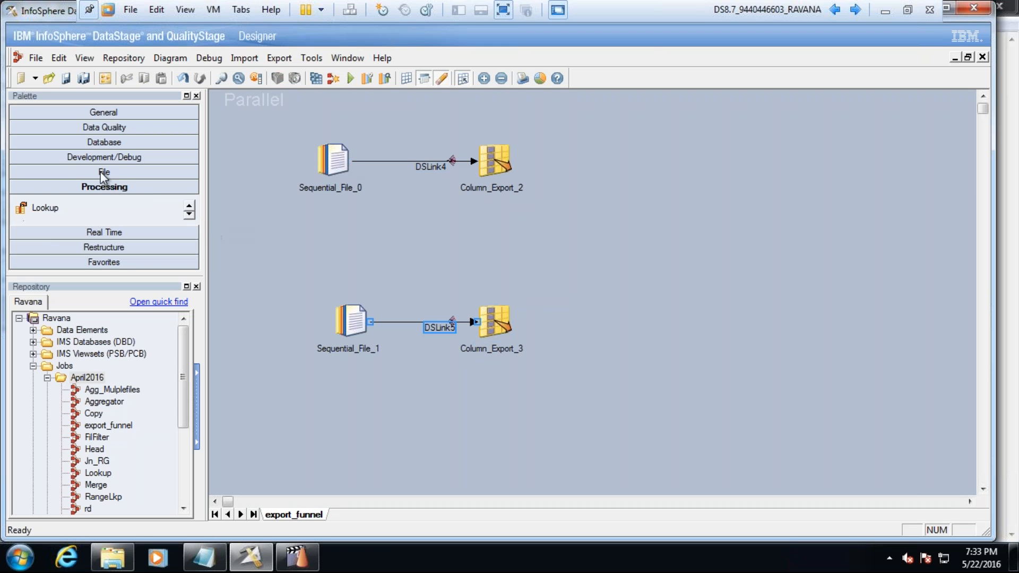
Step: Add a Funnel stage beyond the Column Export stages and link both of them into it
left_click(189, 207)
left_click(189, 207)
left_click(190, 207)
left_click(190, 214)
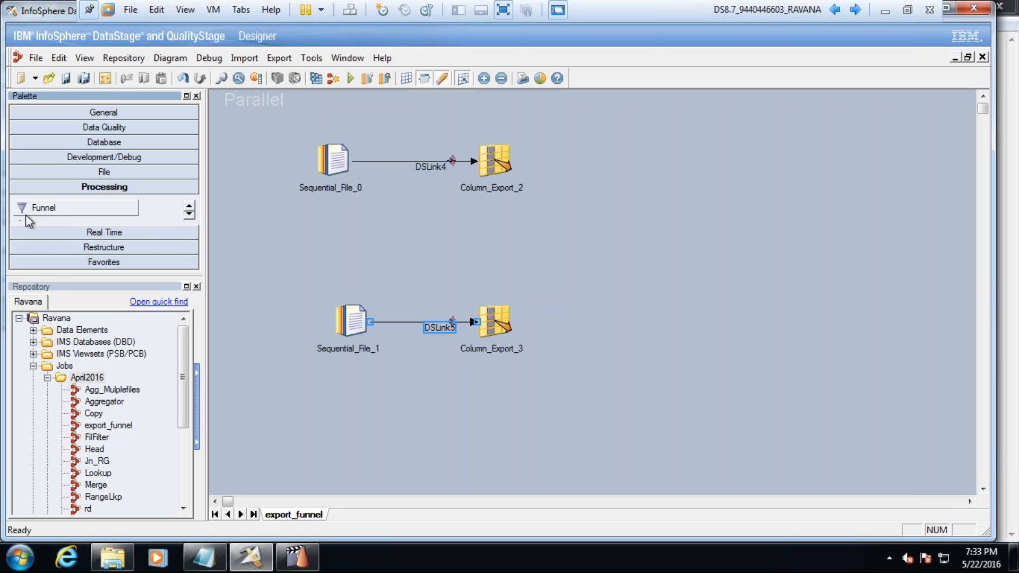
left_click_drag(113, 216, 710, 250)
left_click_drag(493, 168, 690, 249)
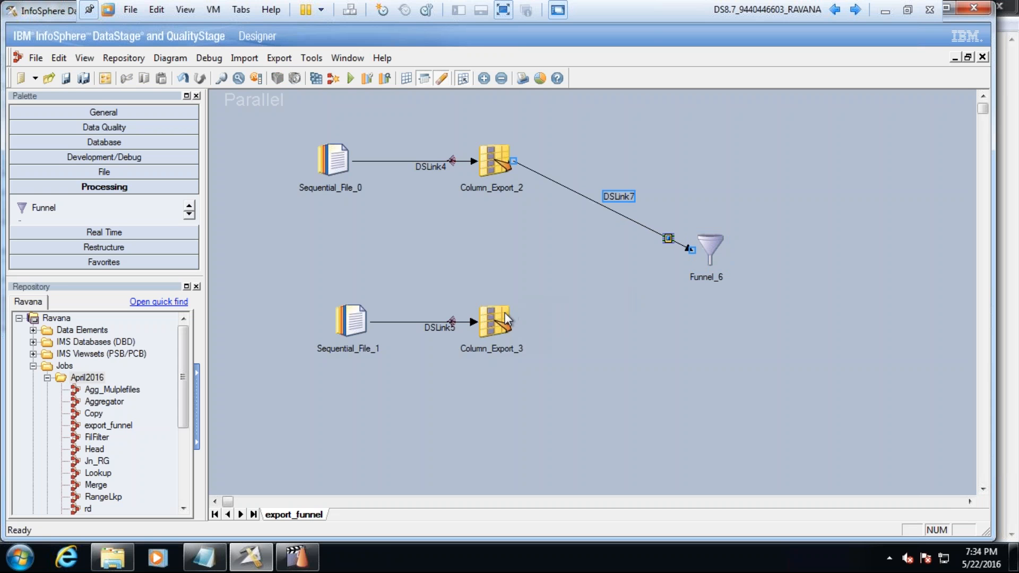
left_click_drag(511, 319, 713, 261)
Step: Add a target Sequential File stage after the Funnel and link the Funnel to it
left_click(69, 172)
left_click(53, 199)
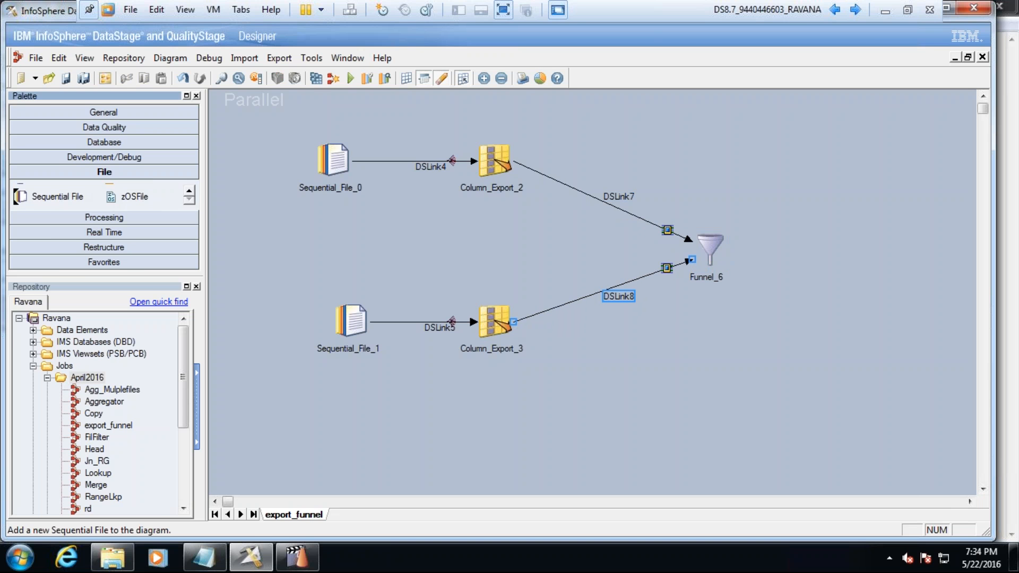
left_click(894, 237)
left_click_drag(710, 247, 897, 248)
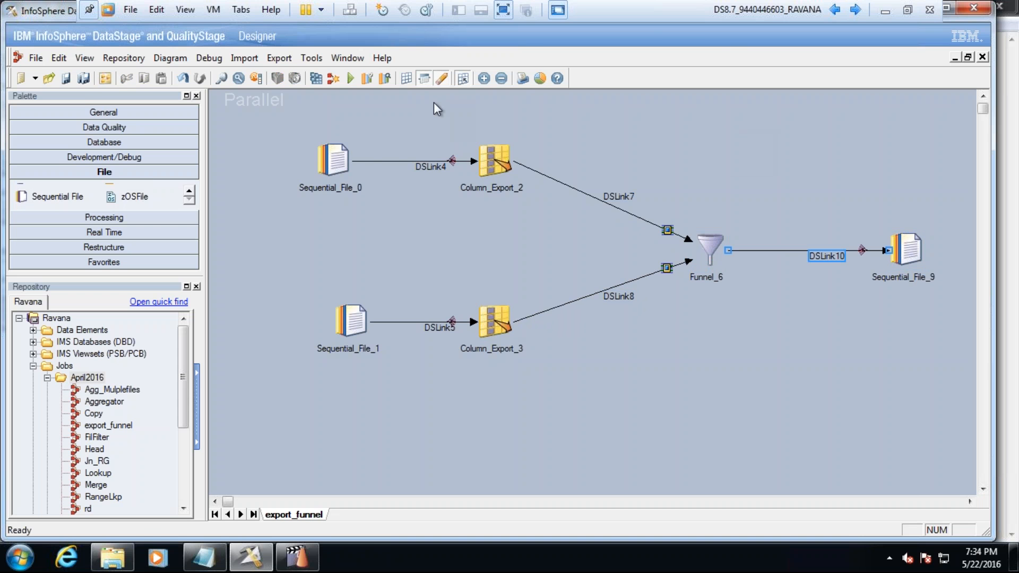
Step: Set the source file of Sequential_File_0 to C:\Files\file1.txt
left_click(314, 168)
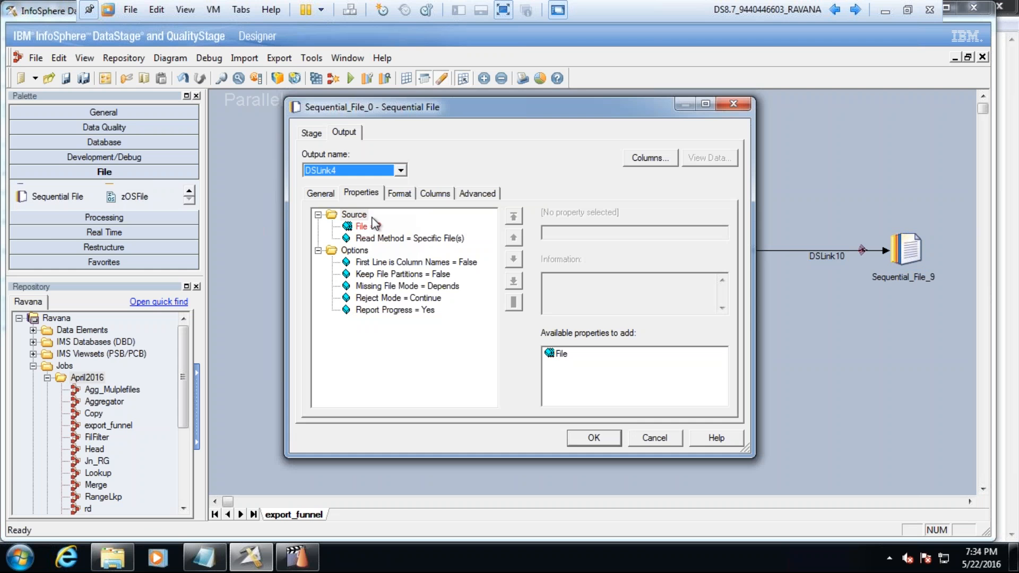
left_click(373, 223)
type("C:\\")
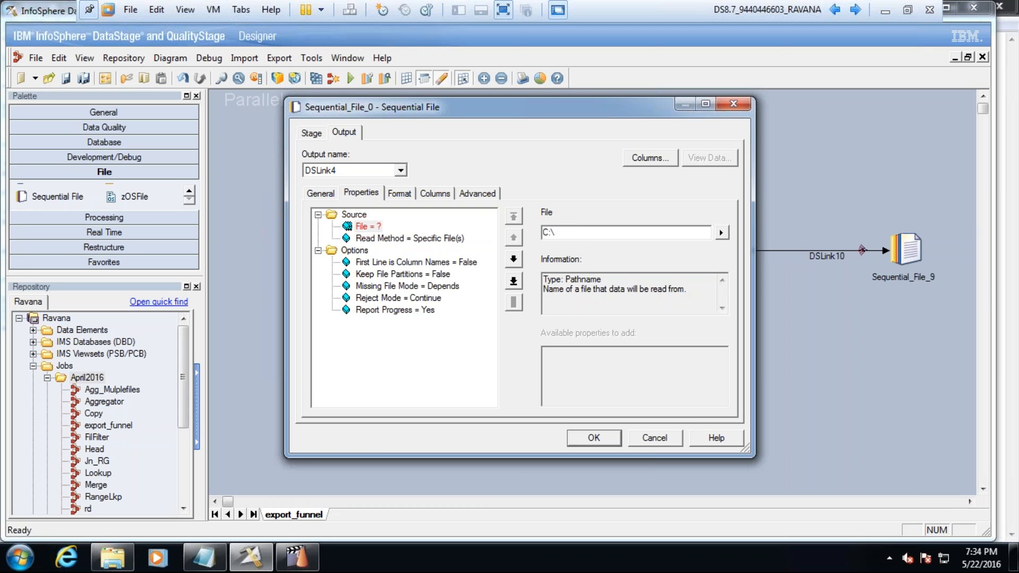
type("Files\\file1.txt")
Step: Set the field delimiter of Sequential_File_0 to | and remove its Quote property
left_click(409, 192)
left_click(382, 259)
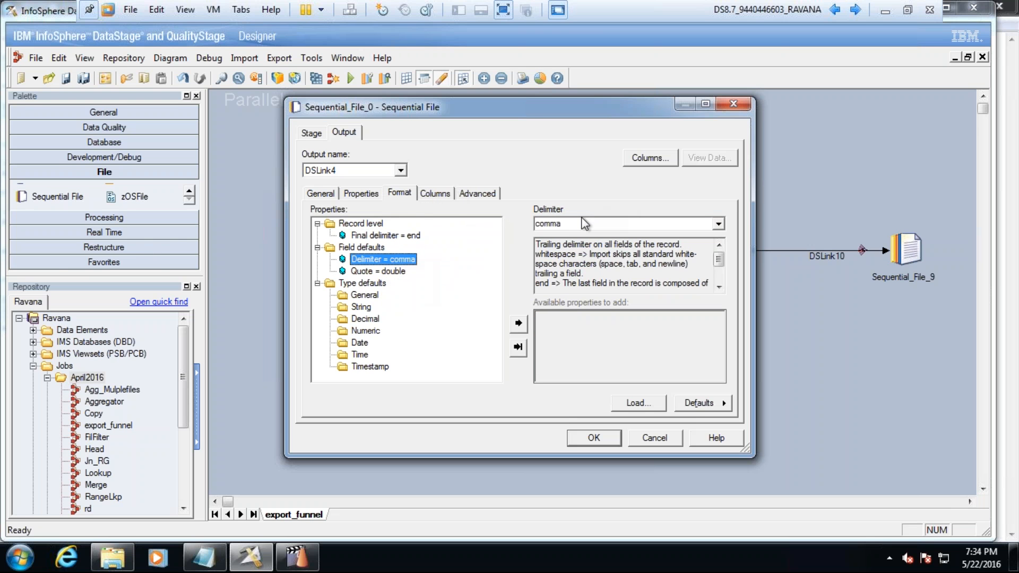
double_click(578, 223)
type("|")
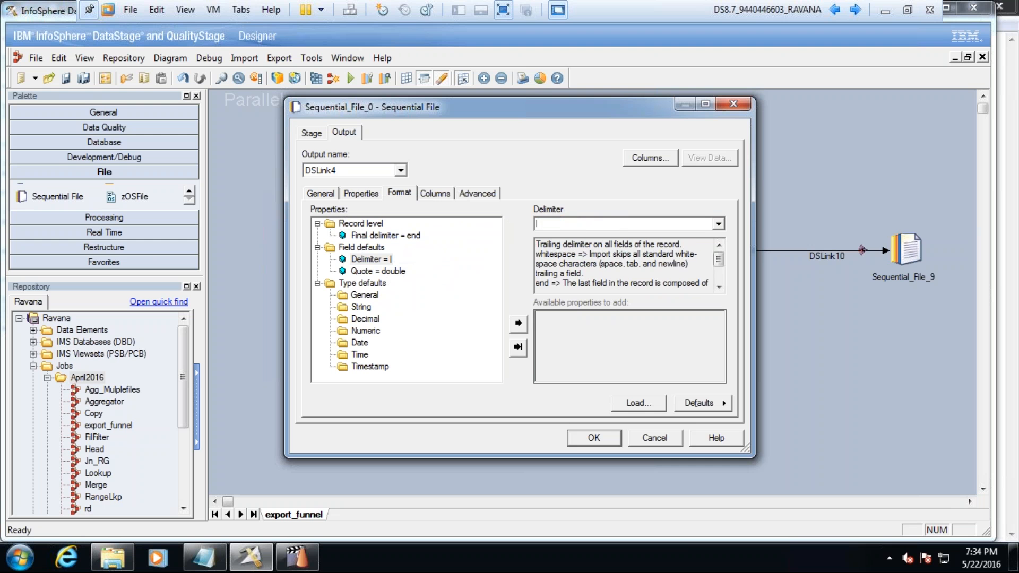
left_click(371, 271)
right_click(372, 269)
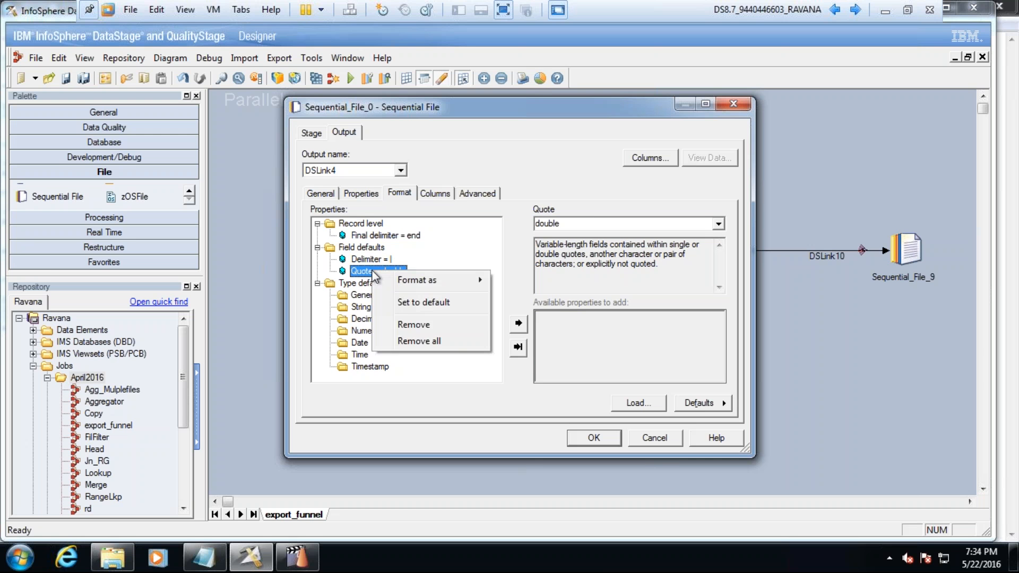
left_click(413, 325)
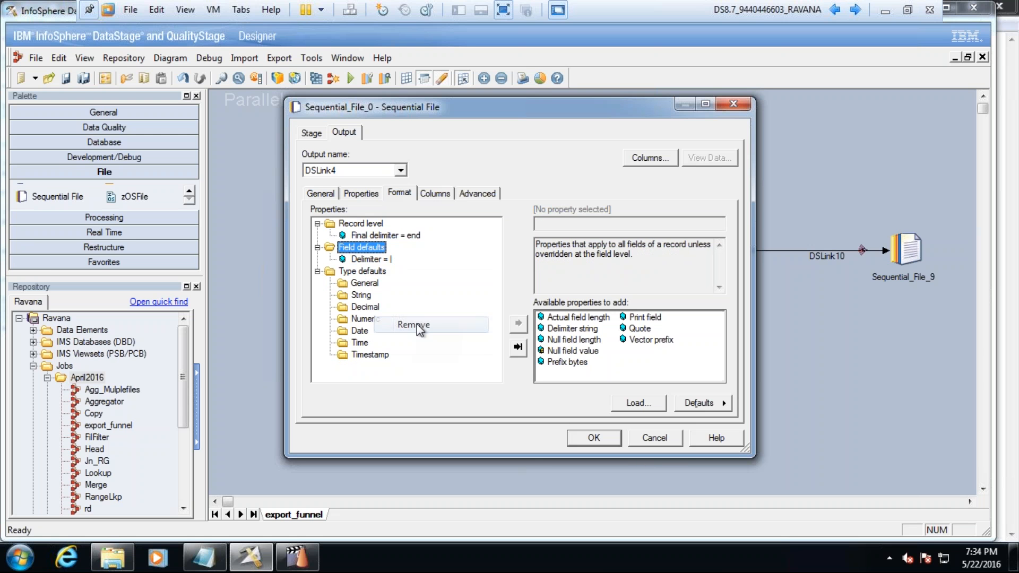
Step: Define columns a and b for the output of Sequential_File_0 and start a third column row
left_click(427, 192)
left_click(370, 227)
left_click(367, 223)
type("a")
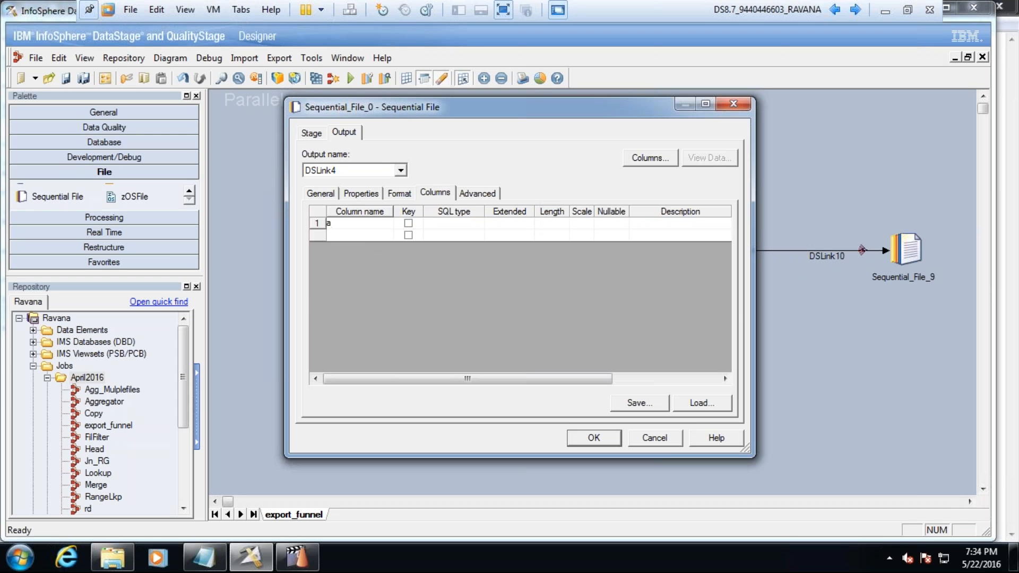
left_click(368, 236)
left_click(369, 235)
type("b")
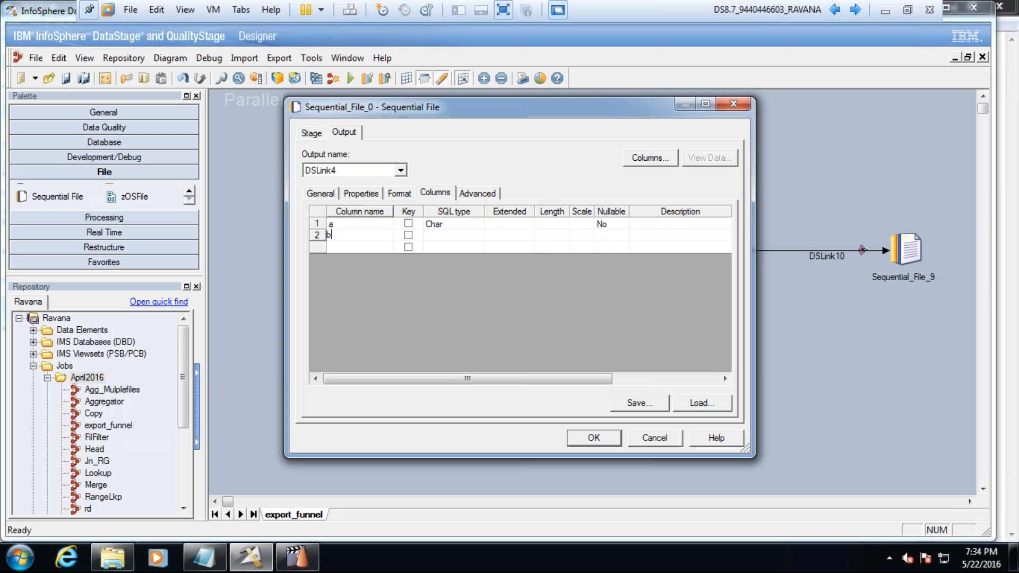
key("Return")
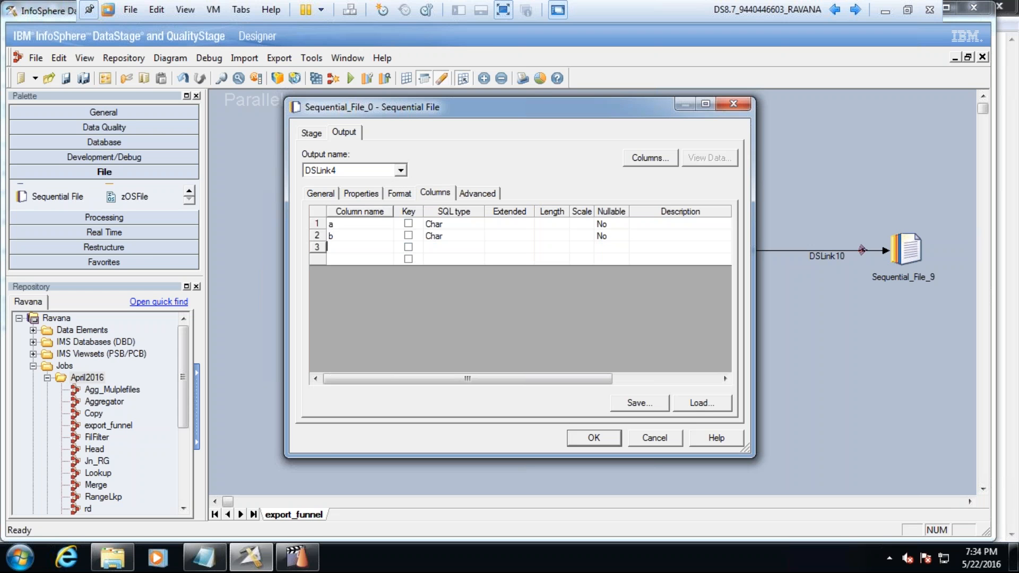
Step: Check the column headers in file1.txt and name the third output column of Sequential_File_0 e
left_click(117, 558)
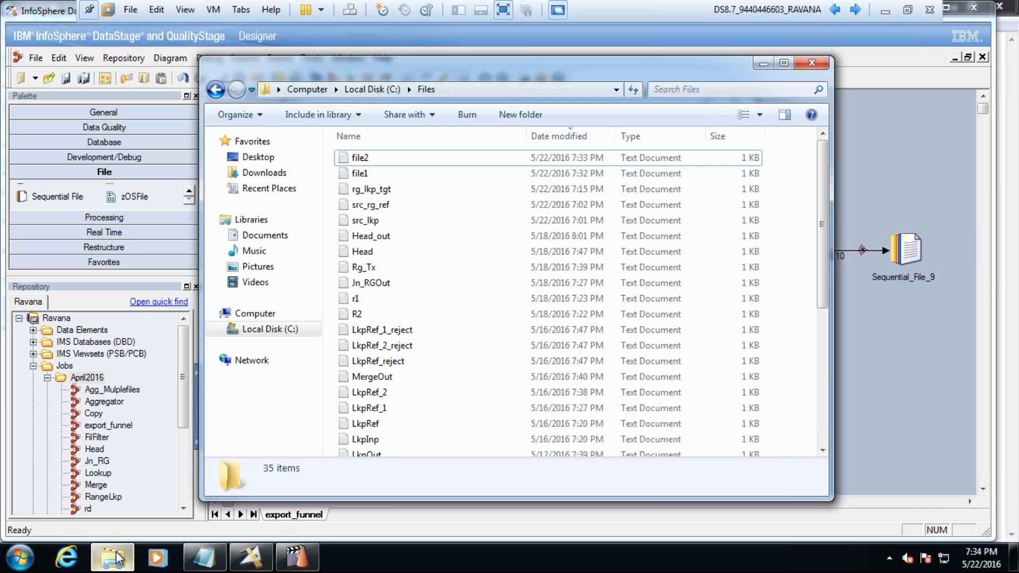
double_click(360, 174)
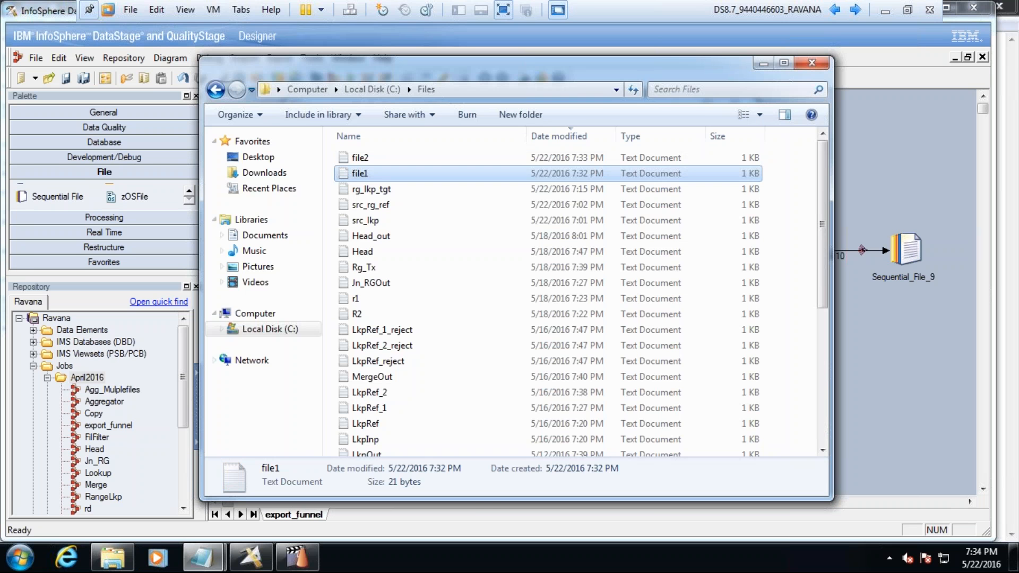
key("alt+F4")
key("alt+Tab")
type("e")
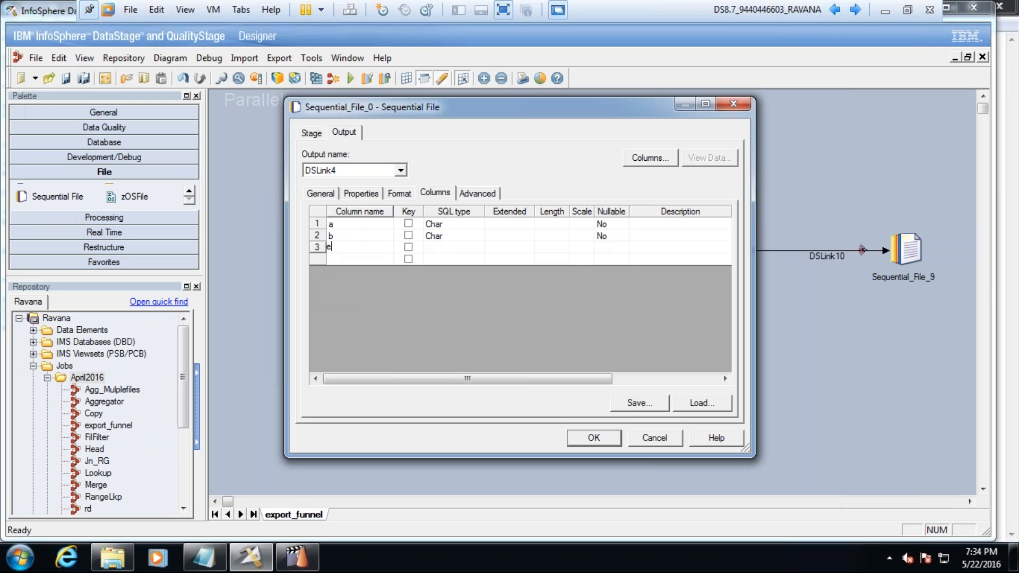
Step: Set the SQL type of columns a, b and e to Integer
left_click(478, 227)
key("i")
left_click(470, 235)
key("i")
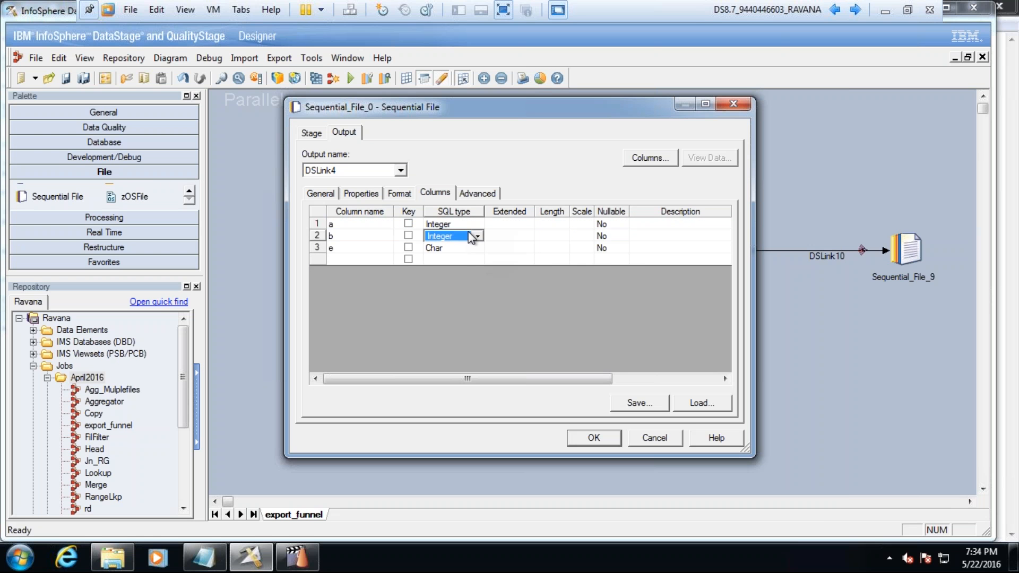
left_click(467, 247)
key("i")
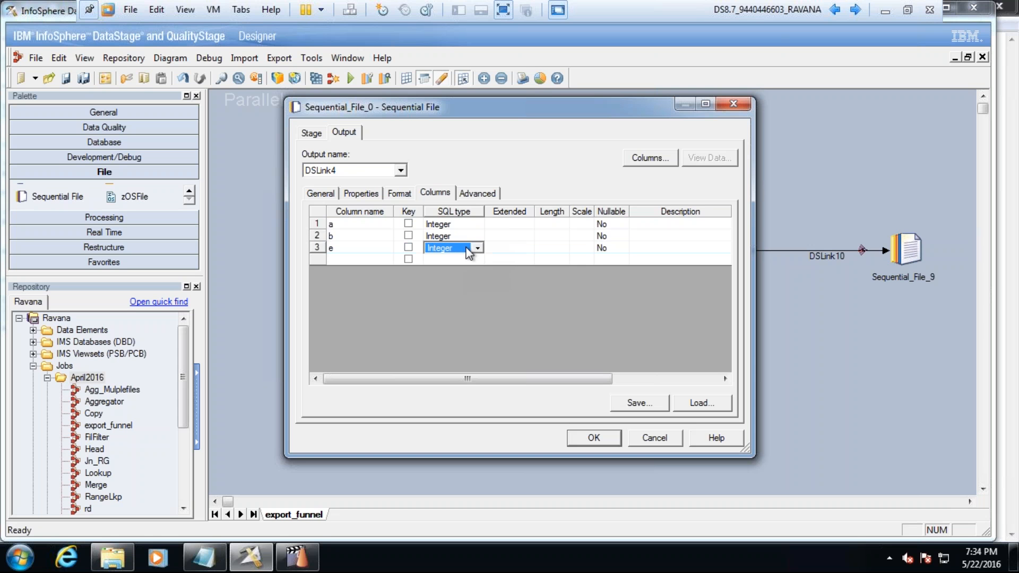
Step: Set First Line is Column Names to True for Sequential_File_0
left_click(358, 194)
left_click(416, 263)
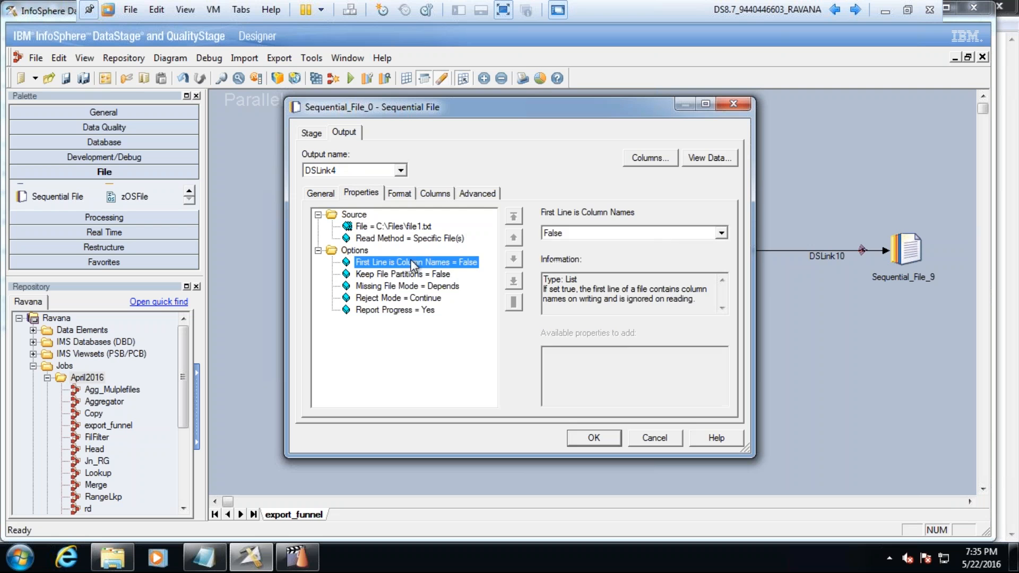
left_click(721, 233)
left_click(625, 261)
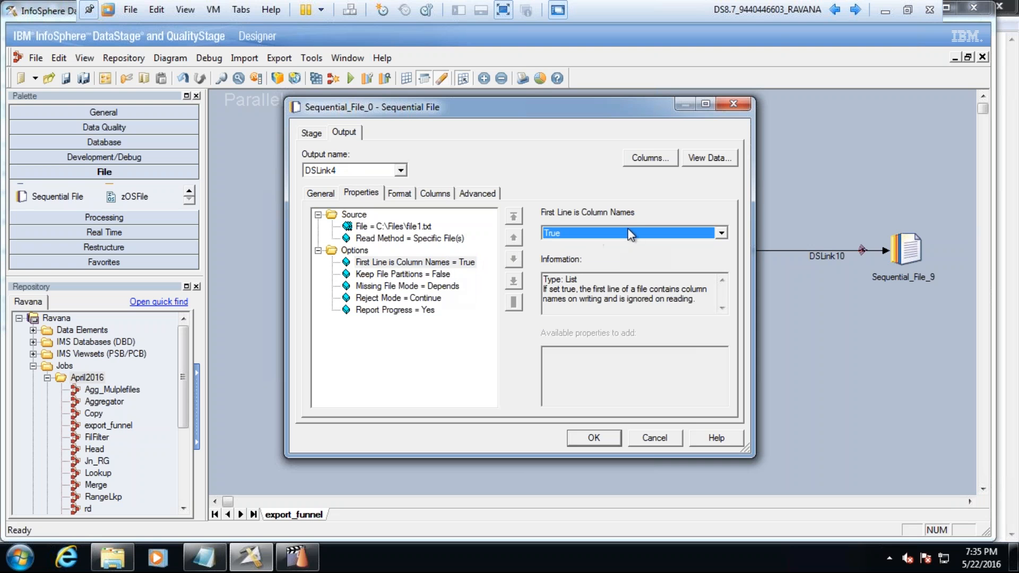
Step: Preview the data read by Sequential_File_0 and accept the stage's settings
left_click(700, 159)
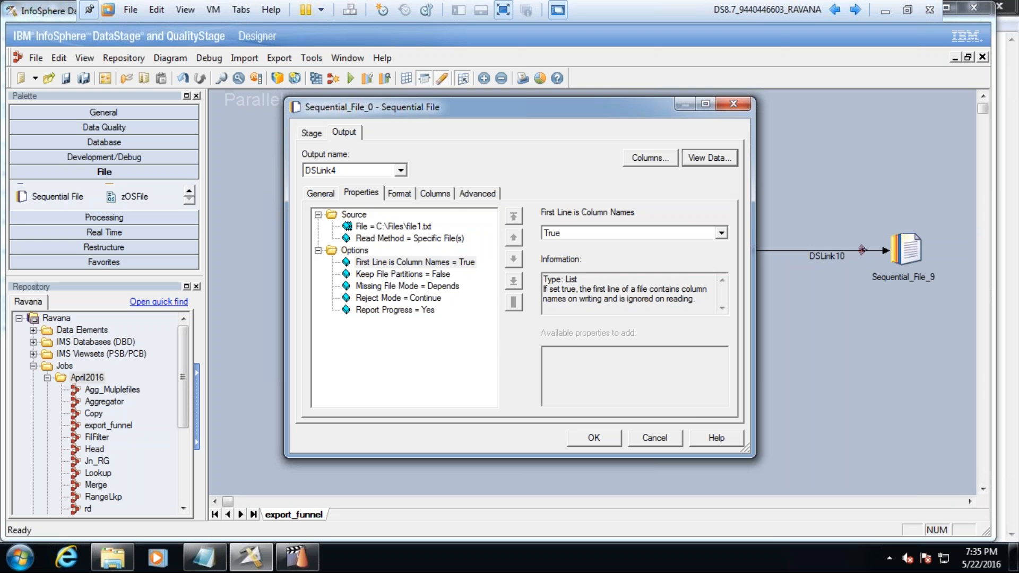
left_click(634, 239)
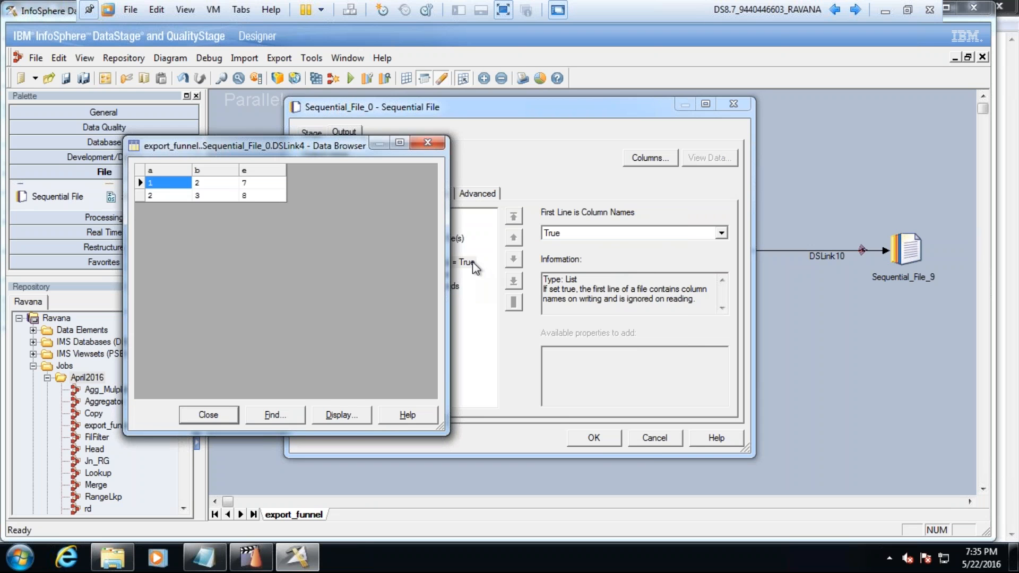
left_click(208, 416)
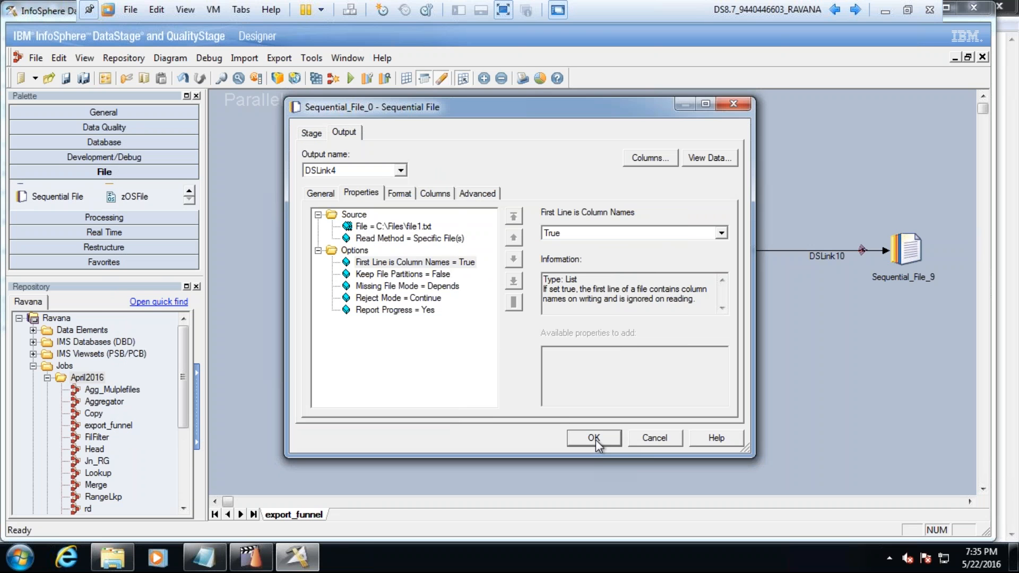
left_click(594, 438)
Step: Set the source file of Sequential_File_1 to C:\Files\file2.txt with First Line is Column Names set to True
left_click(354, 325)
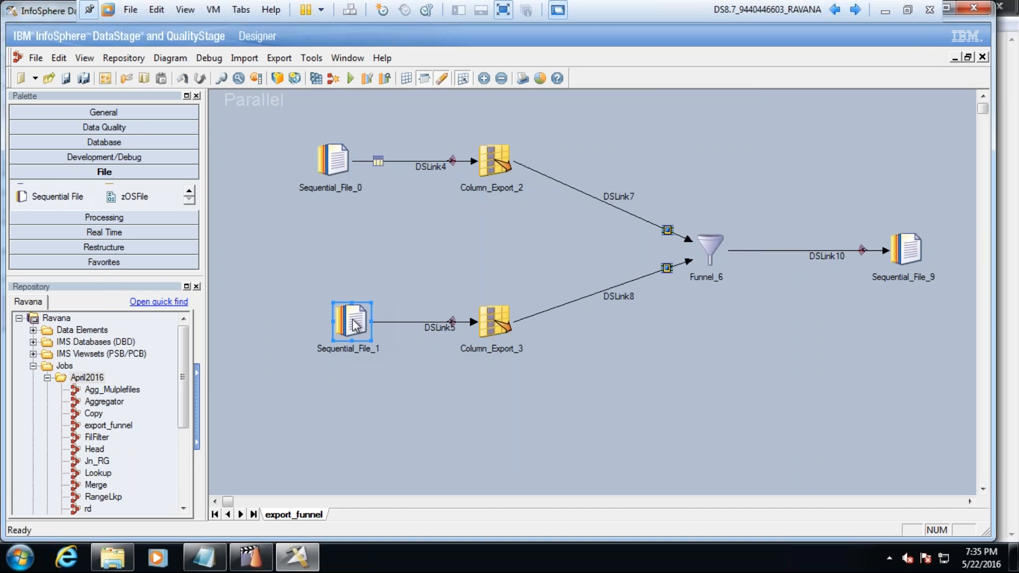
double_click(355, 325)
left_click(380, 230)
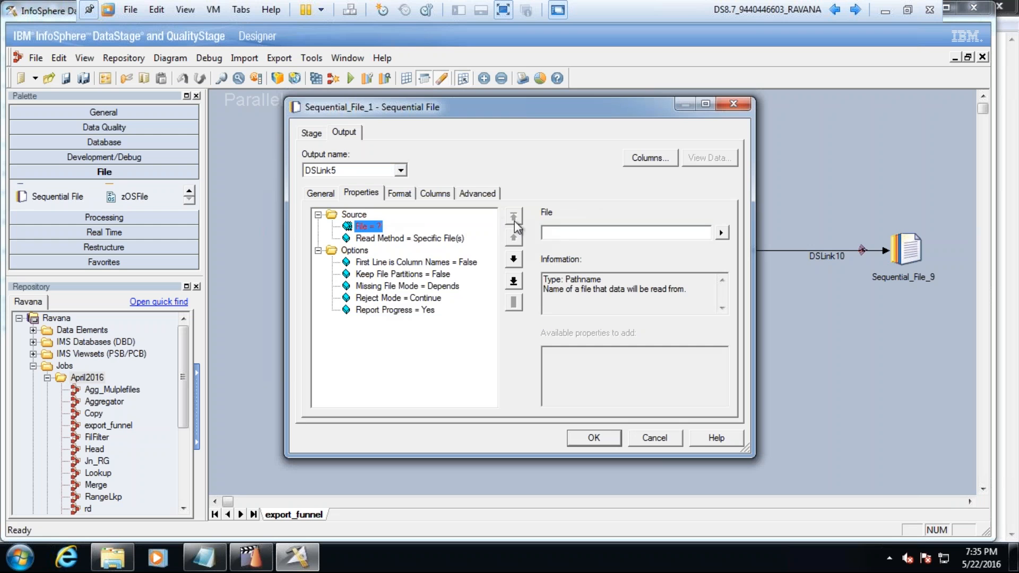
left_click(559, 231)
type("C:\\")
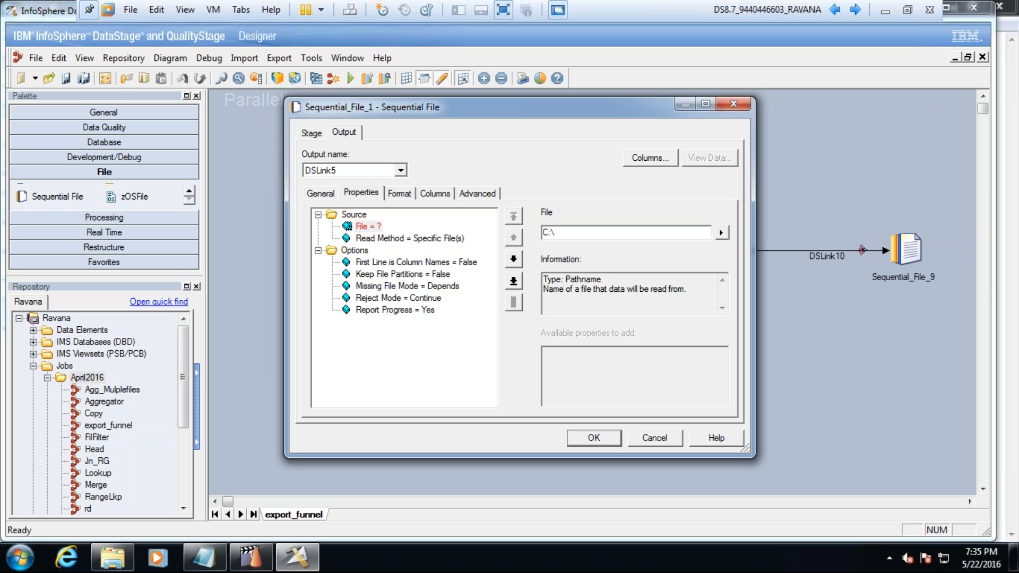
type("Files\\file2.txt")
left_click(409, 262)
left_click(720, 234)
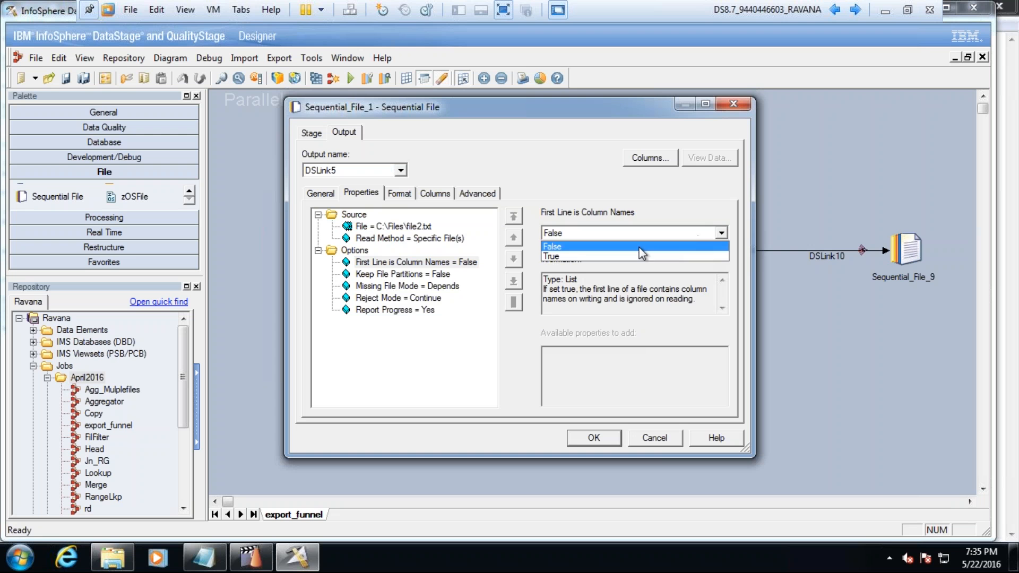
left_click(614, 257)
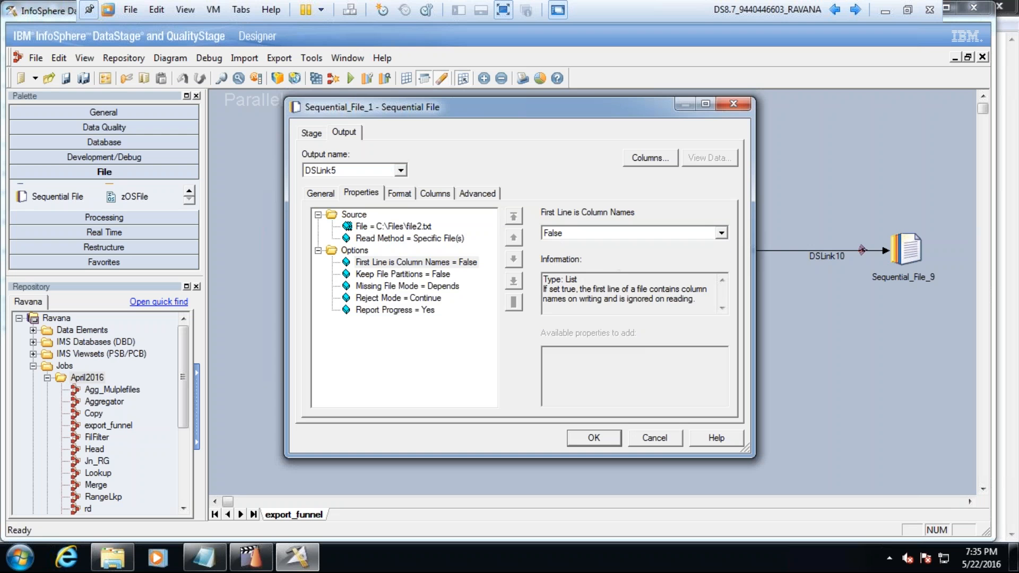
Step: Remove the Quote property of Sequential_File_1 and set its field delimiter to |
left_click(400, 193)
right_click(394, 271)
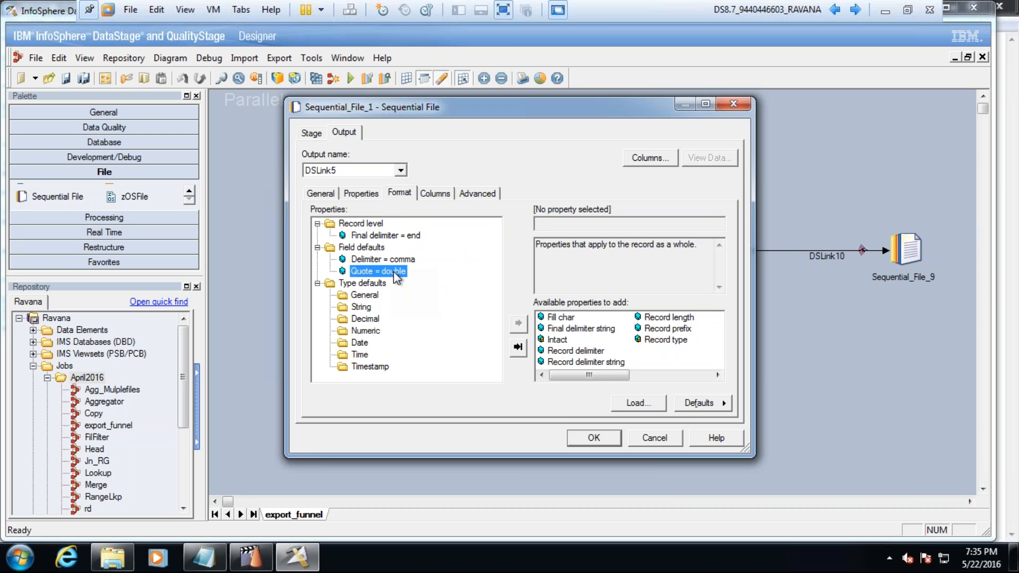
left_click(436, 325)
left_click(400, 260)
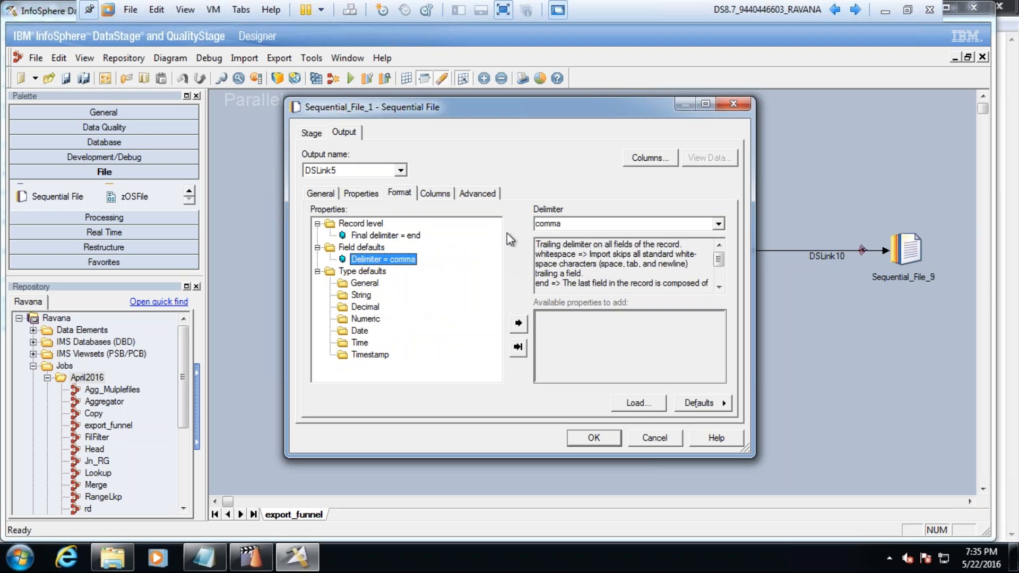
double_click(567, 223)
type("|")
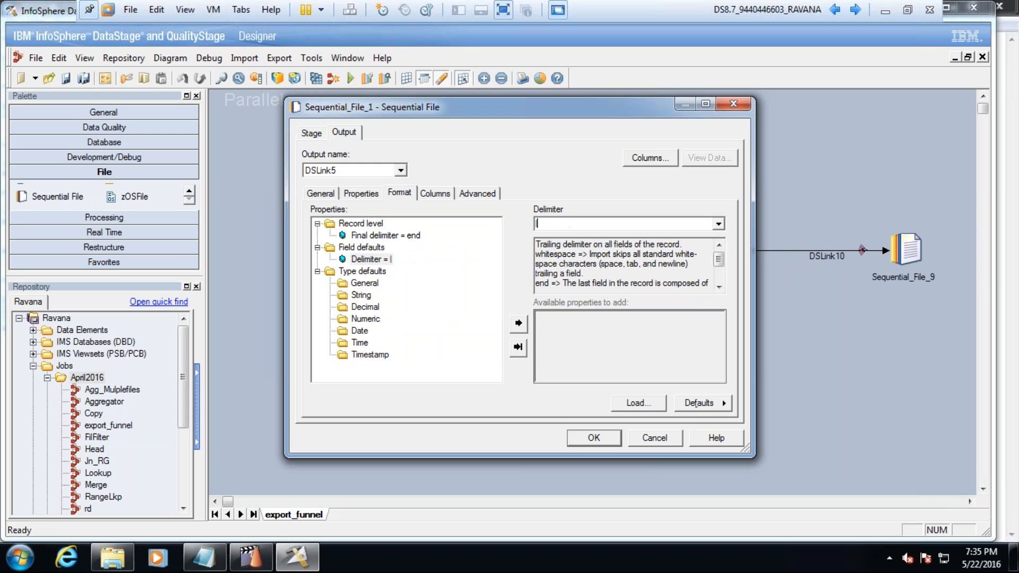
Step: Define columns c, d, f and g for the output of Sequential_File_1
left_click(430, 195)
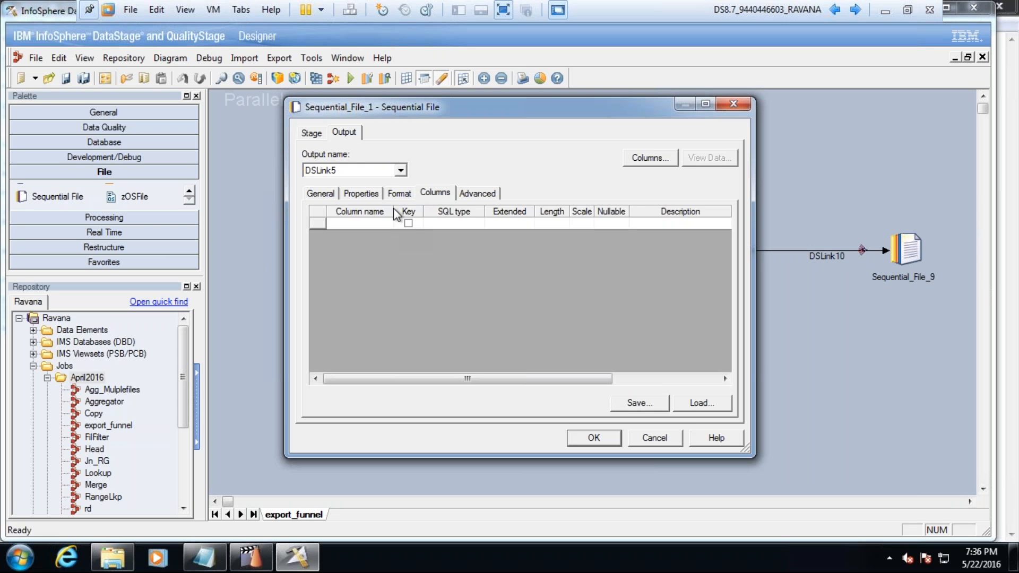
left_click(377, 221)
left_click(376, 220)
type("c")
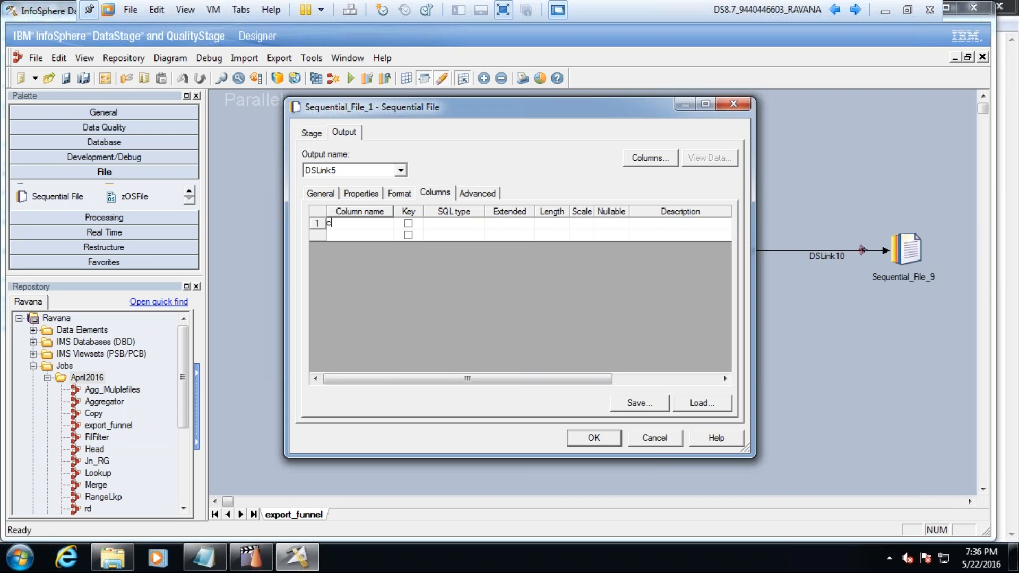
left_click(364, 234)
left_click(364, 234)
type("d")
left_click(350, 247)
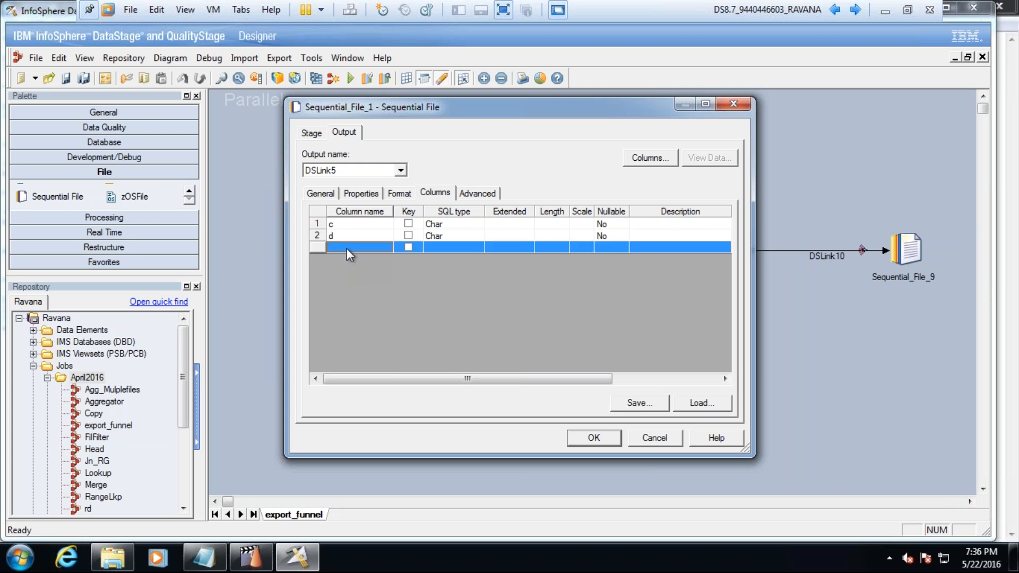
left_click(350, 247)
type("f")
key("Return")
type("g")
Step: Set the SQL type of columns c, d, f and g to Integer
left_click(473, 228)
key("i")
left_click(473, 237)
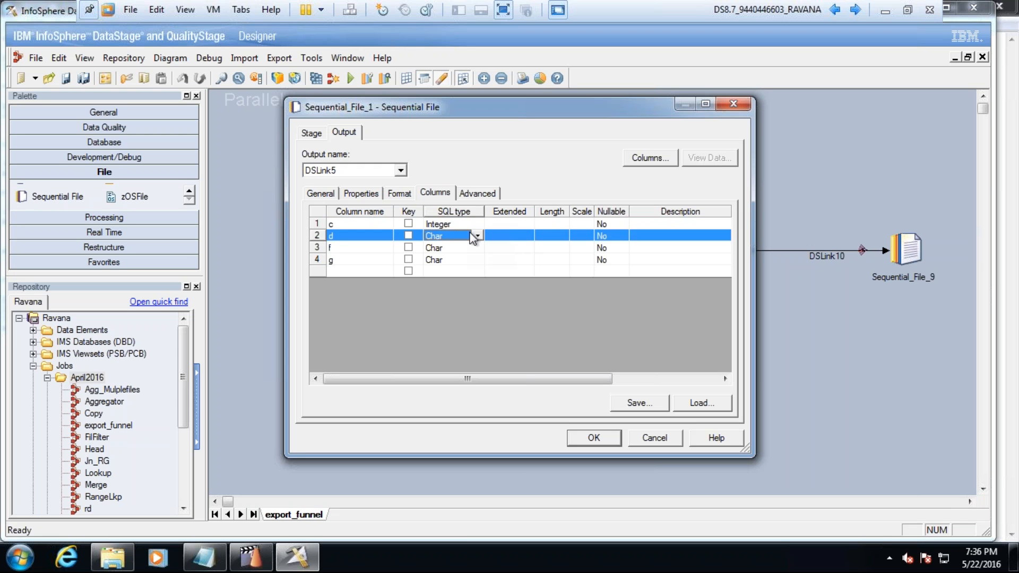
key("i")
left_click(472, 249)
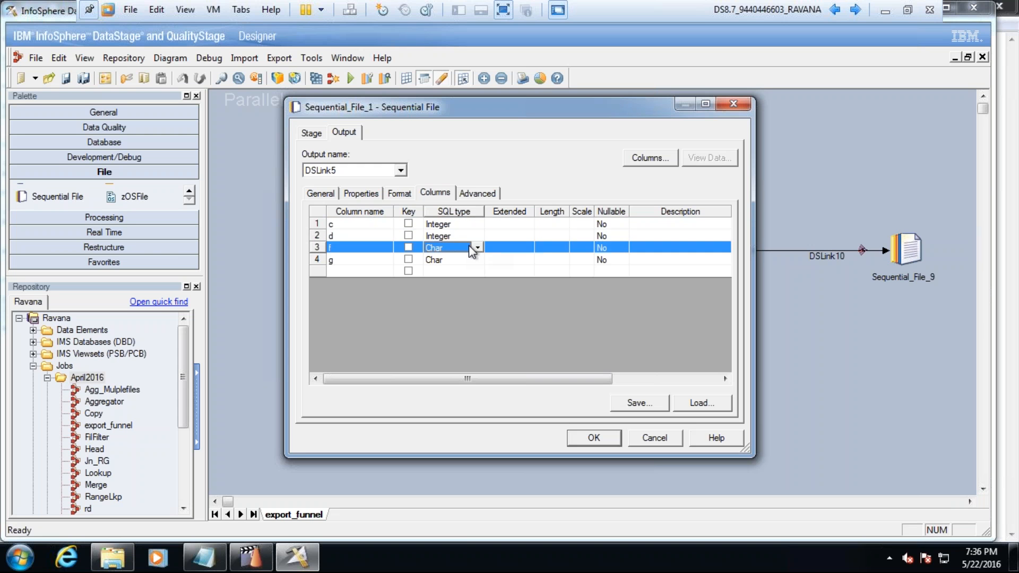
key("i")
left_click(463, 263)
key("i")
Step: Preview the data that Sequential_File_1 reads from file2.txt and close the data browser
left_click(373, 248)
left_click(389, 196)
left_click(338, 196)
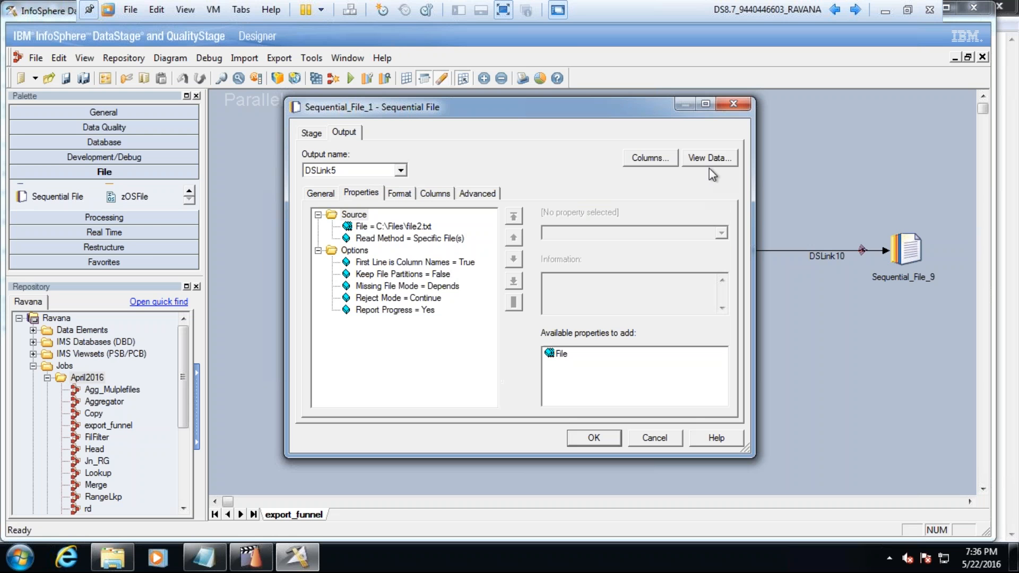
left_click(708, 163)
left_click(648, 243)
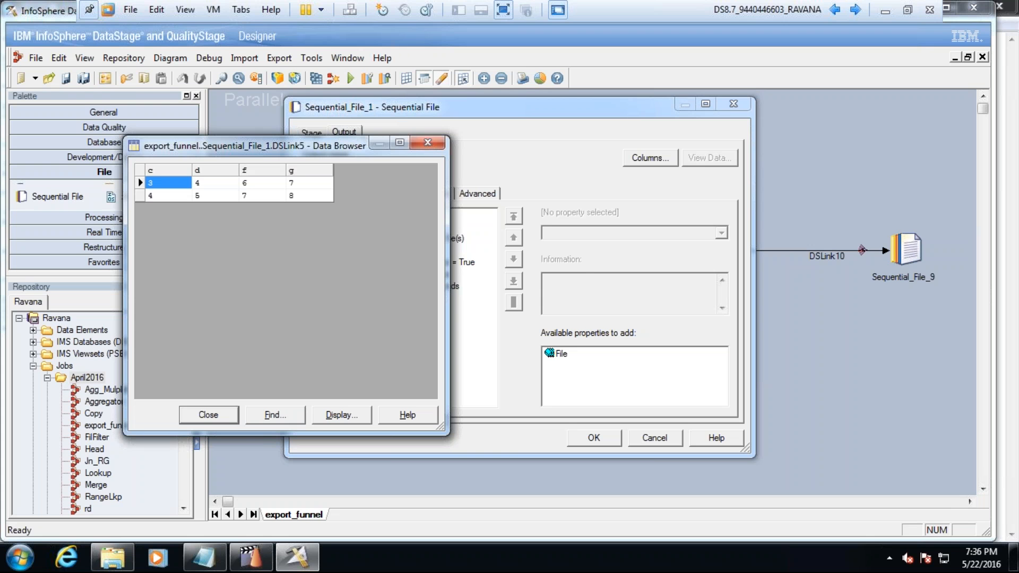
left_click(202, 420)
Step: Open file2.txt from the Files folder, replace the column g value in both data rows with a first name, and save the file
left_click(204, 557)
left_click(114, 559)
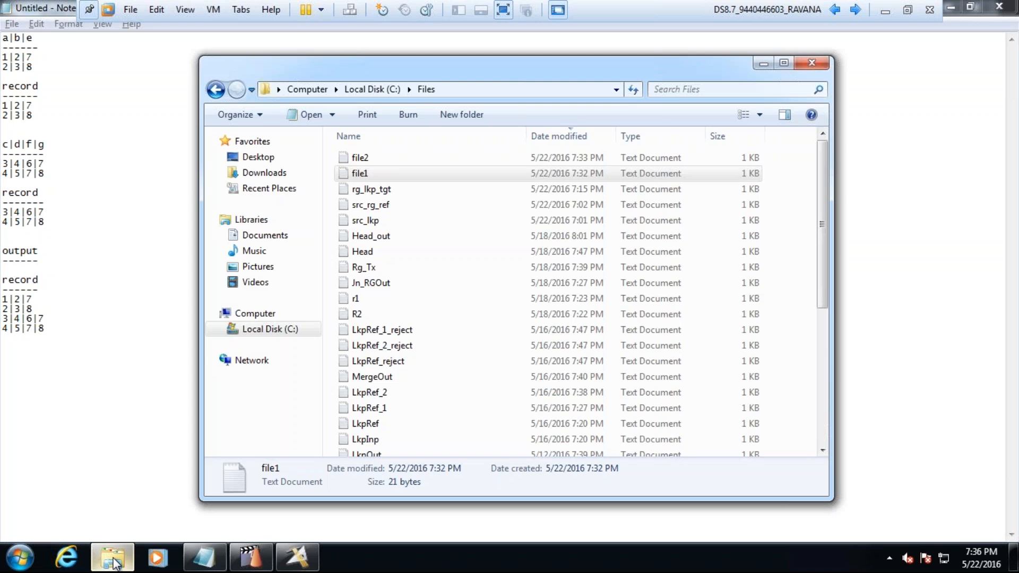
double_click(368, 161)
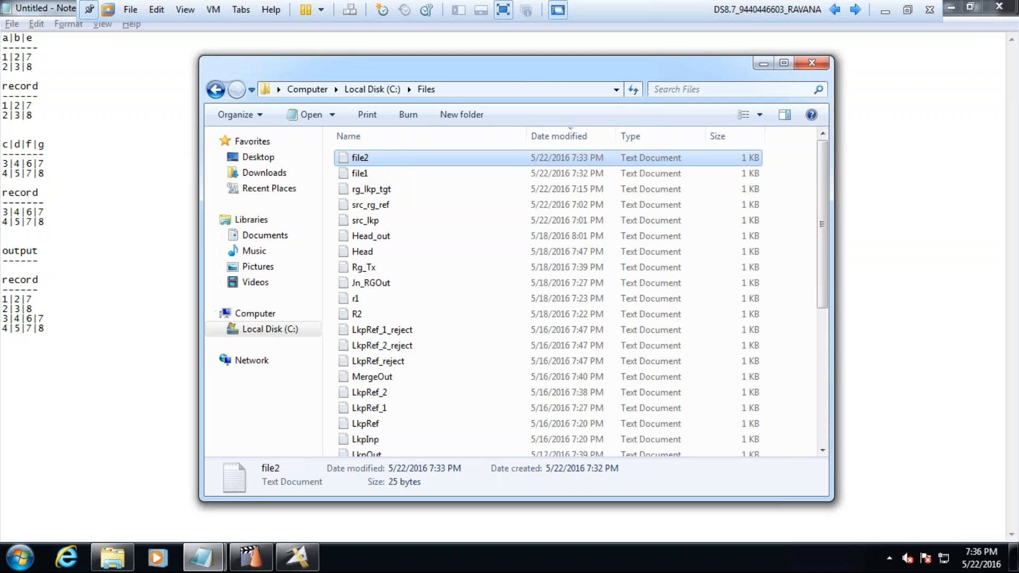
left_click(114, 108)
key("BackSpace")
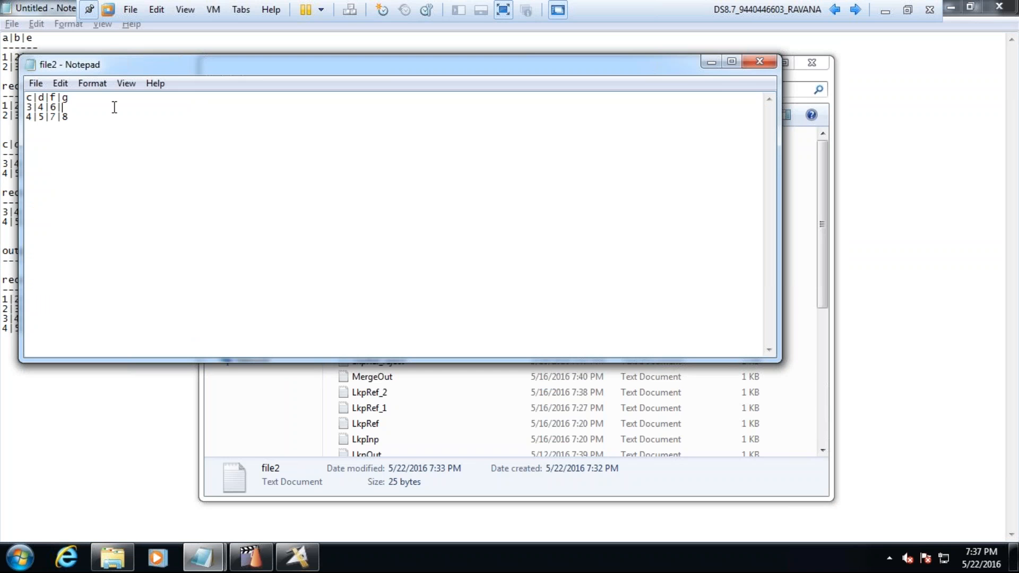
type("rajesh")
key("Down")
key("BackSpace")
type("ramesh")
key("ctrl+s")
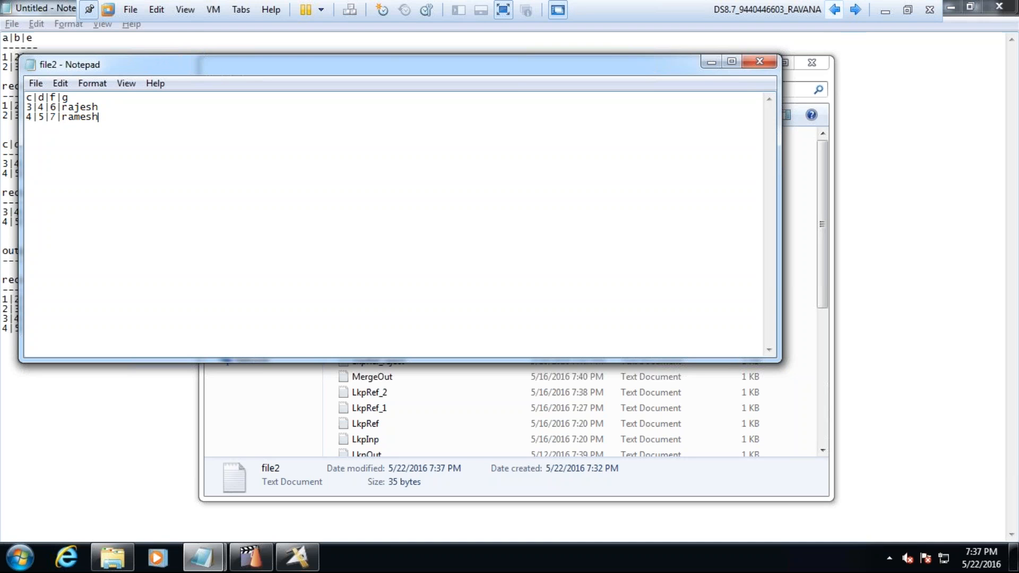
left_click(759, 61)
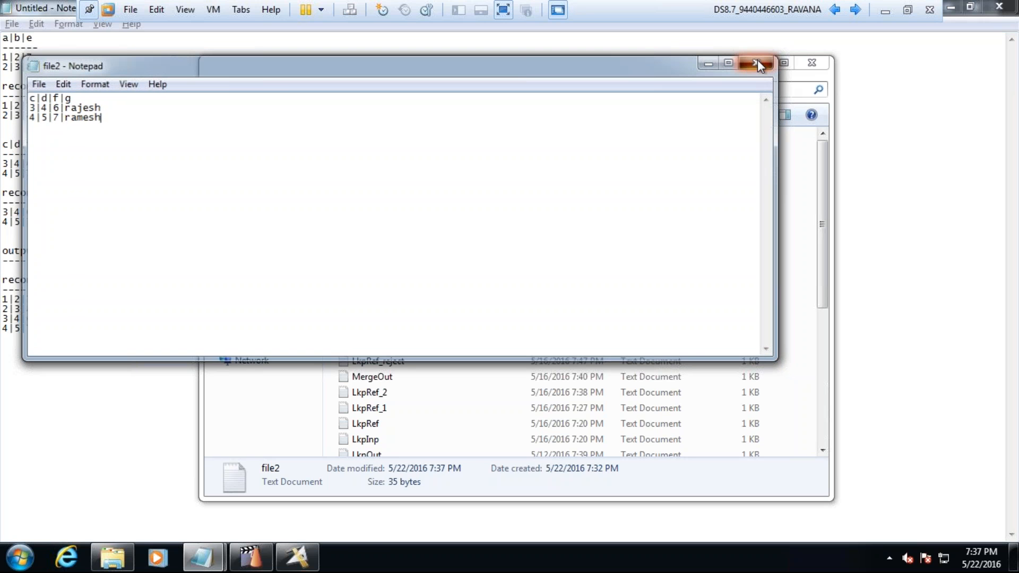
Step: Back in DataStage Designer, change the SQL type of column g in Sequential_File_1 to VarChar
left_click(297, 557)
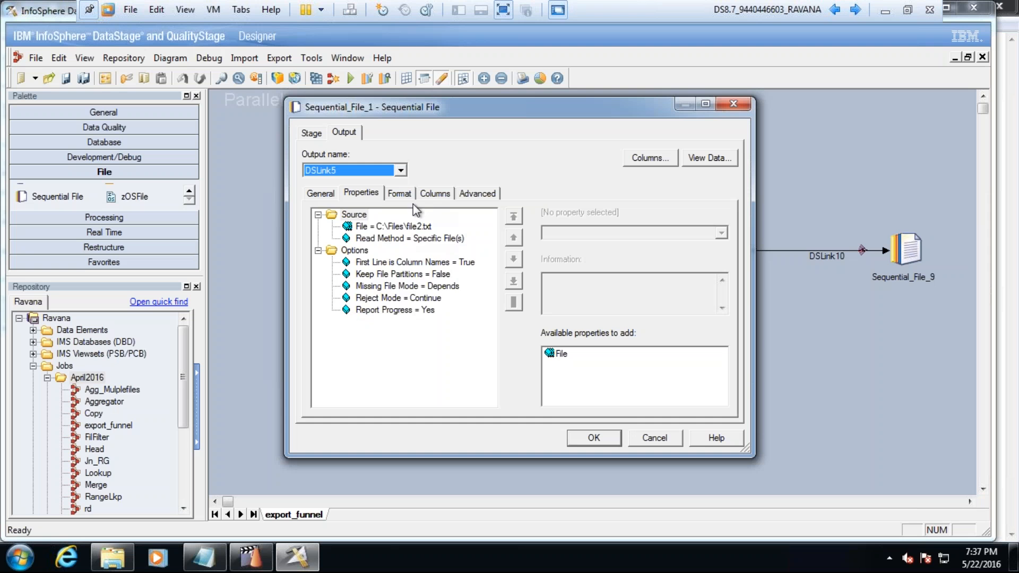
left_click(436, 192)
left_click(446, 261)
left_click(447, 261)
Step: Preview the edited file2 data through Sequential_File_1 and accept the stage's settings
left_click(709, 160)
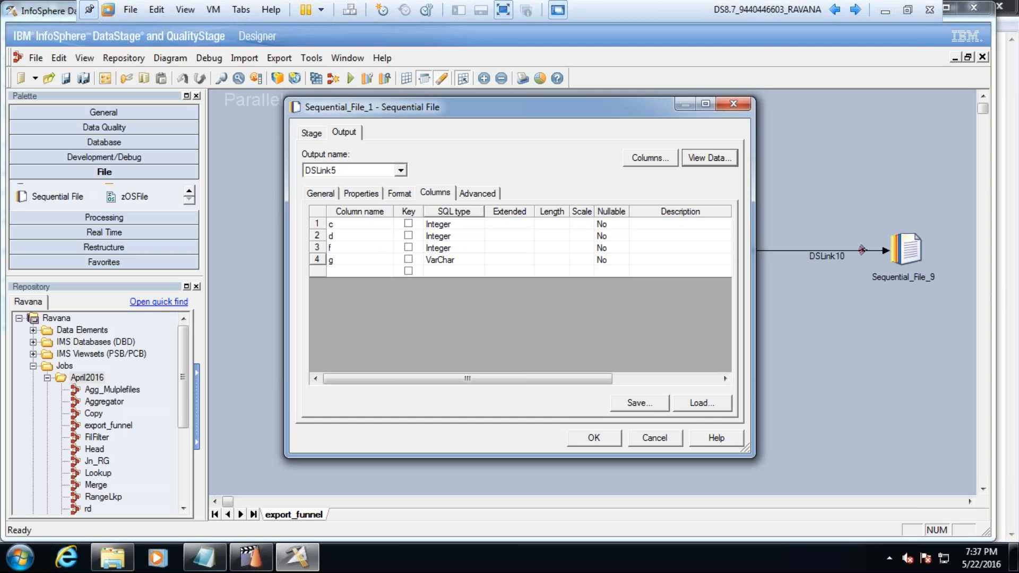
left_click(629, 238)
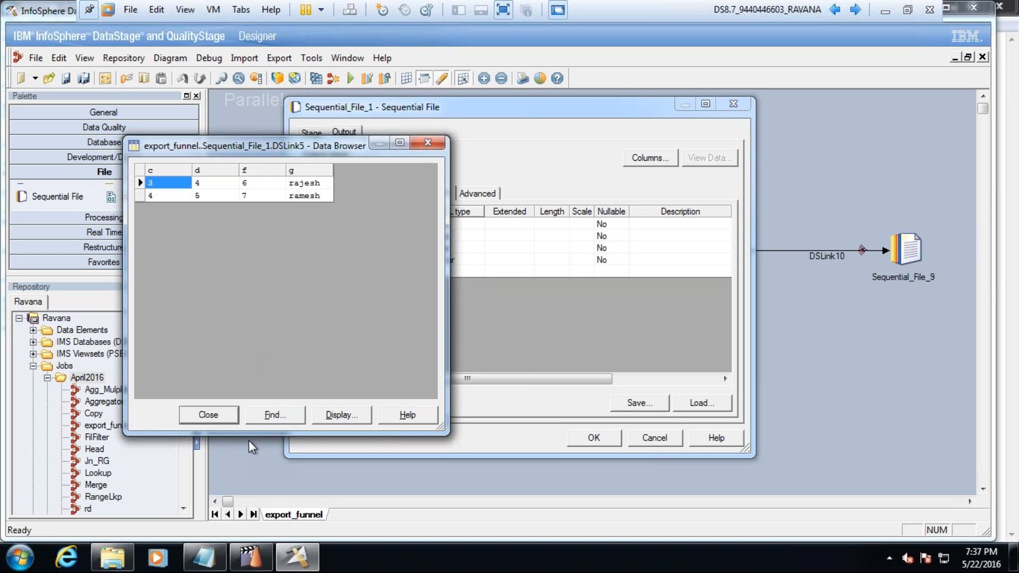
left_click(218, 418)
left_click(598, 438)
Step: Open the Column_Export_2 stage and set columns a, b and e, in that order, as its columns to export
double_click(495, 168)
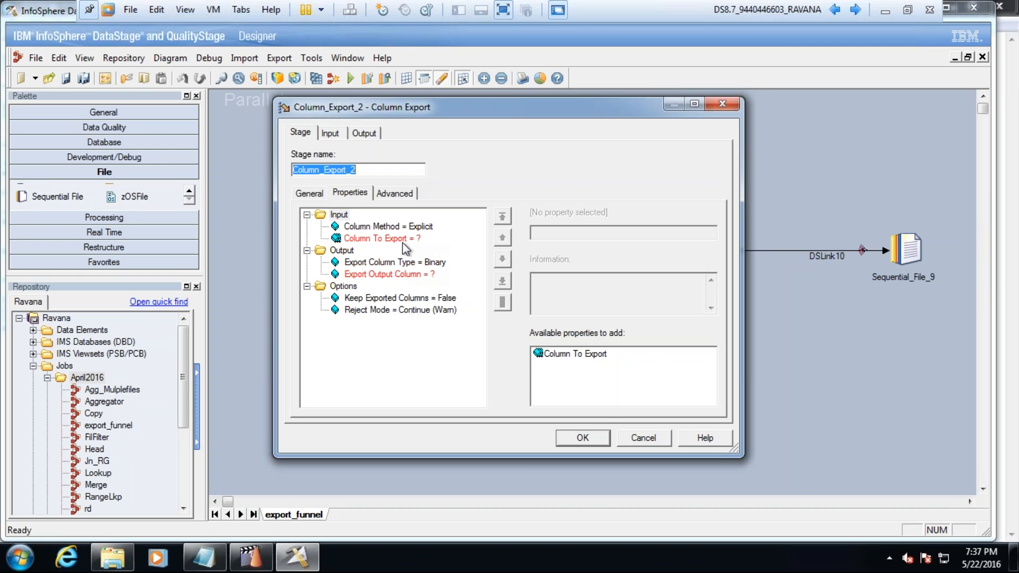
left_click(402, 240)
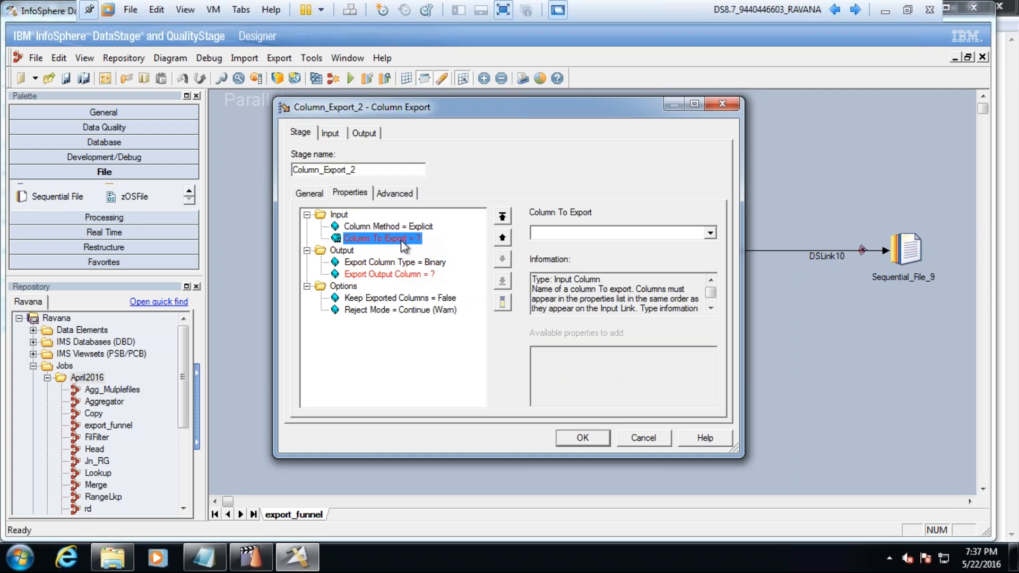
left_click(709, 232)
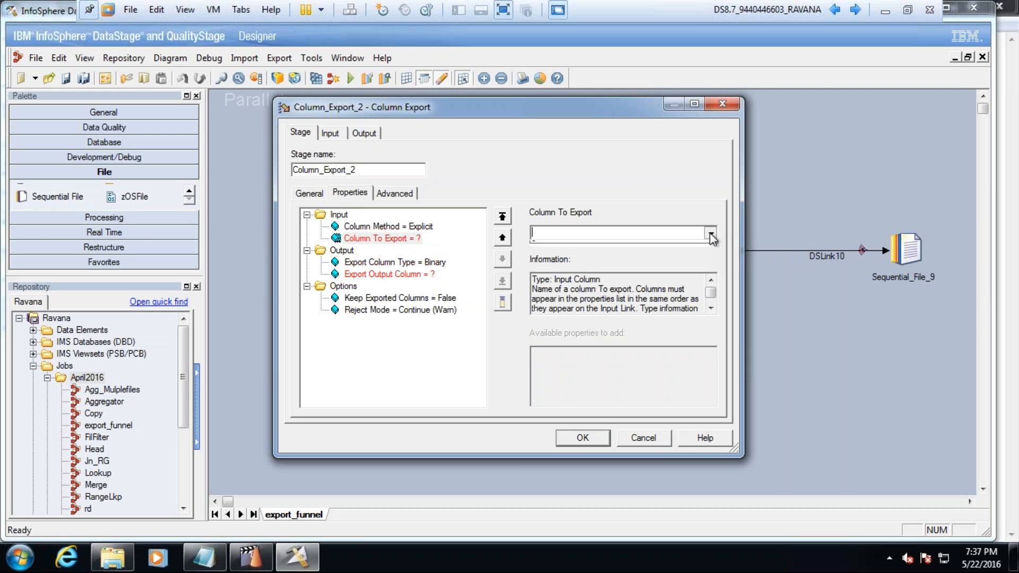
left_click(651, 246)
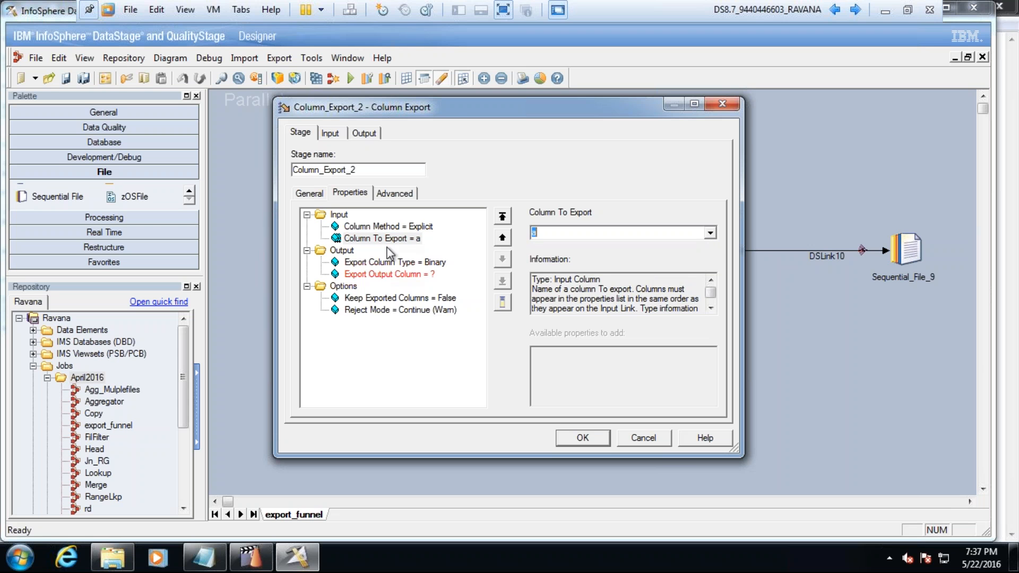
left_click(335, 215)
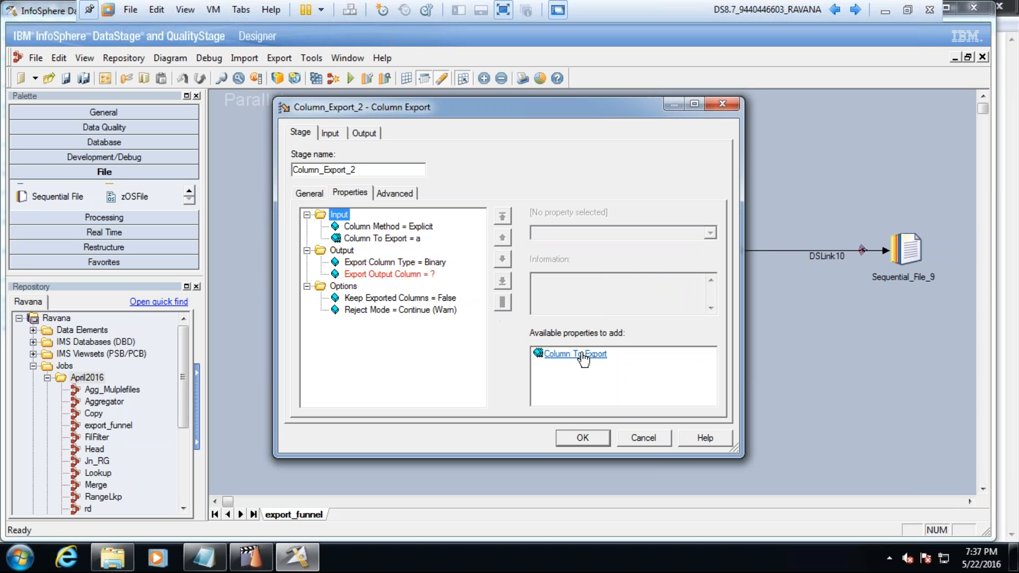
left_click(575, 354)
left_click(709, 233)
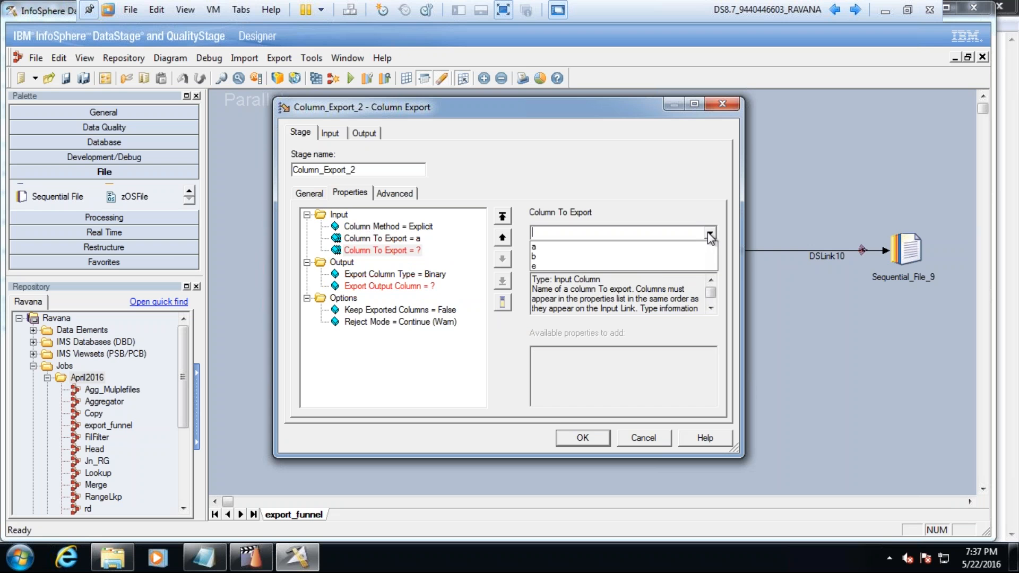
left_click(651, 255)
left_click(338, 215)
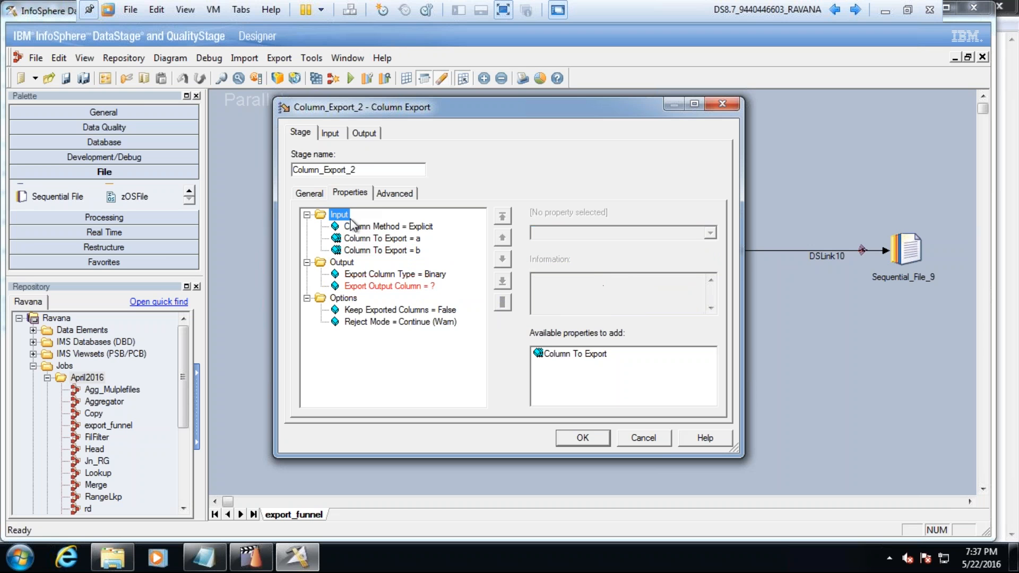
left_click(565, 356)
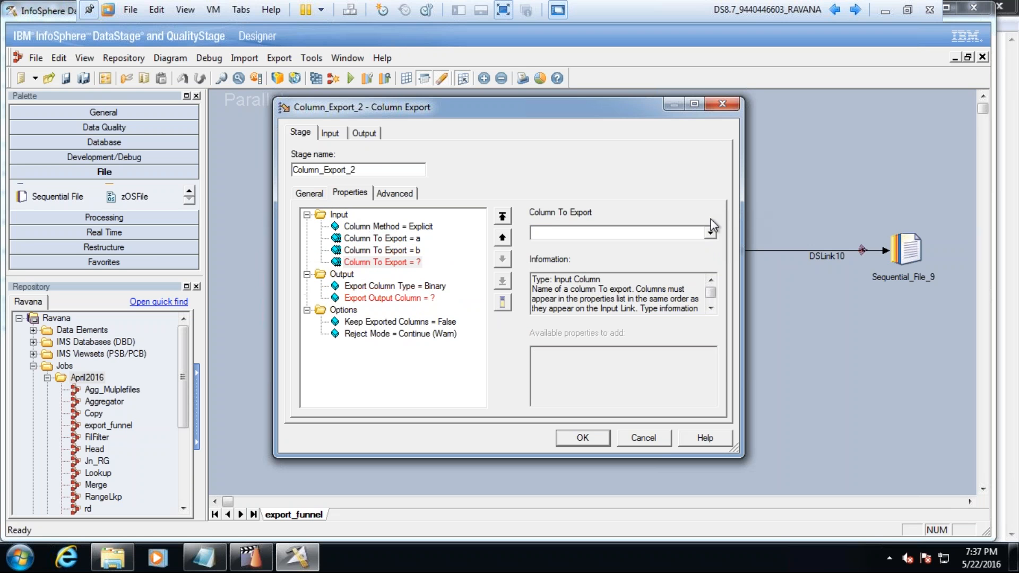
left_click(710, 234)
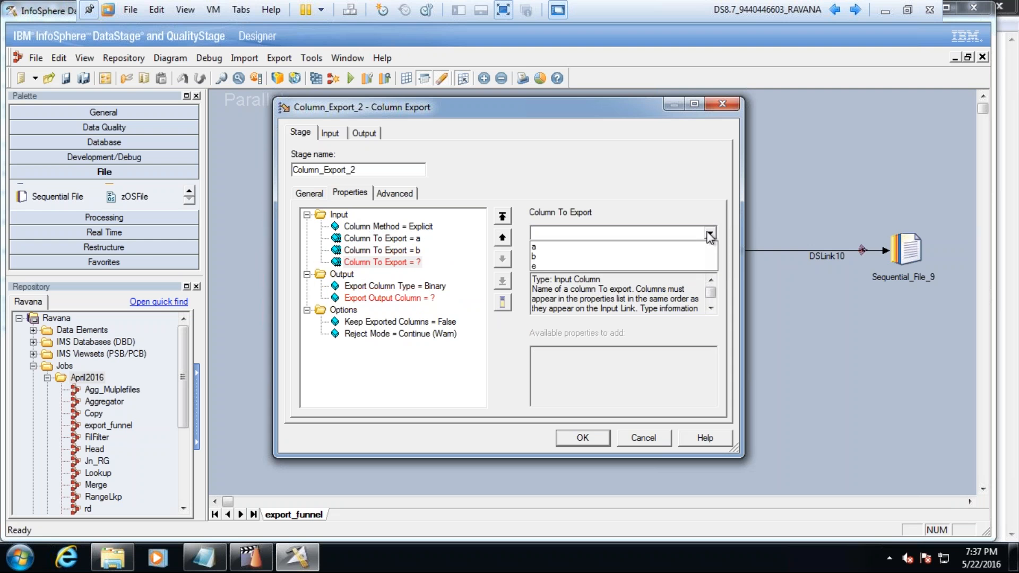
left_click(553, 266)
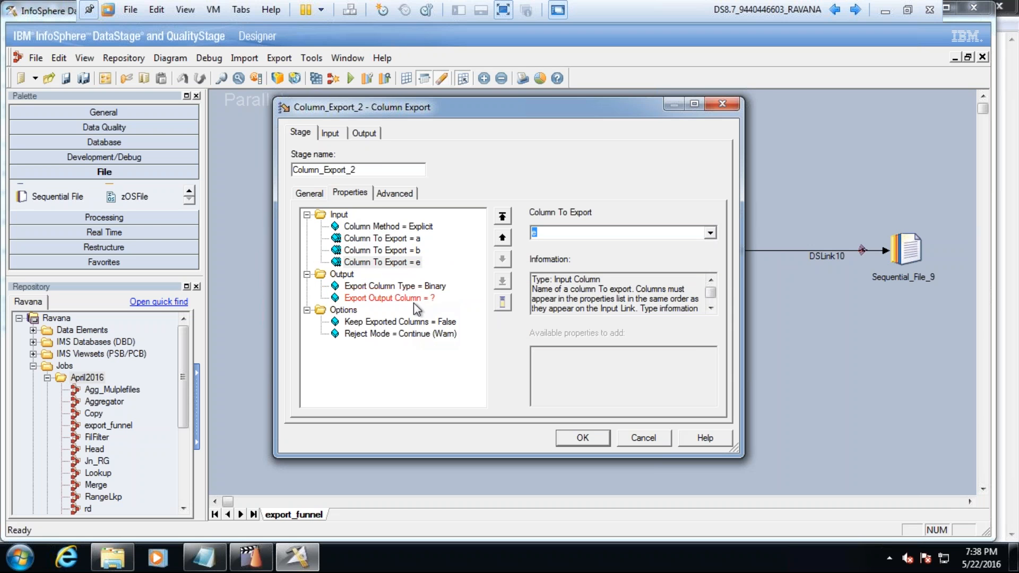
Step: Set the export column type of Column_Export_2 to VarChar and name the export output column record
left_click(414, 287)
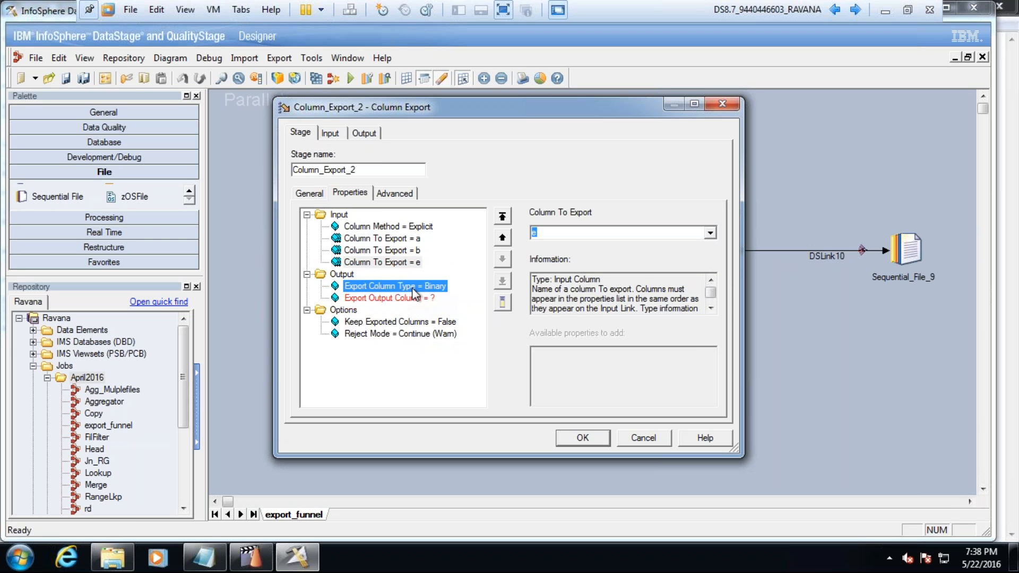
left_click(711, 232)
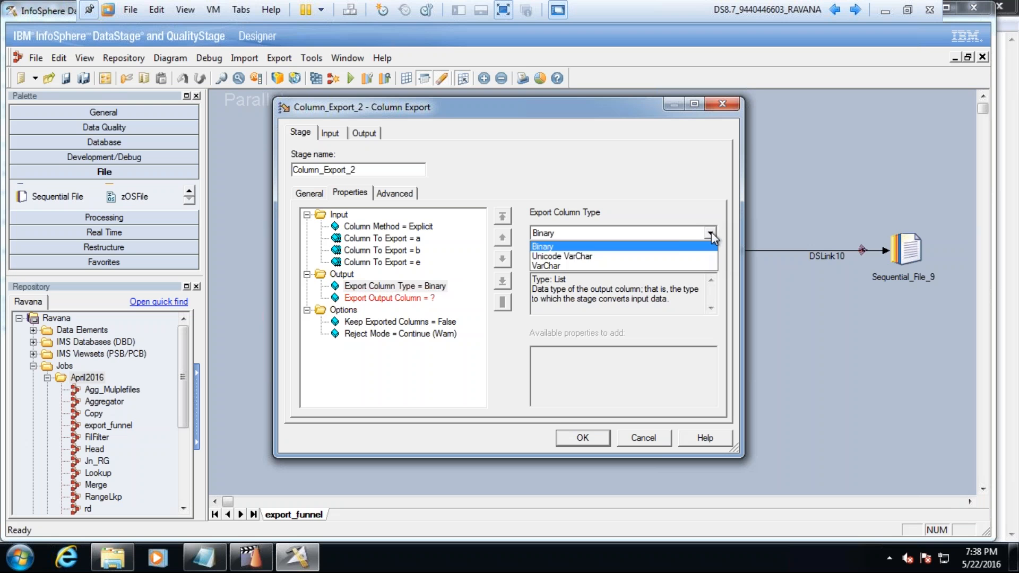
left_click(639, 266)
left_click(393, 298)
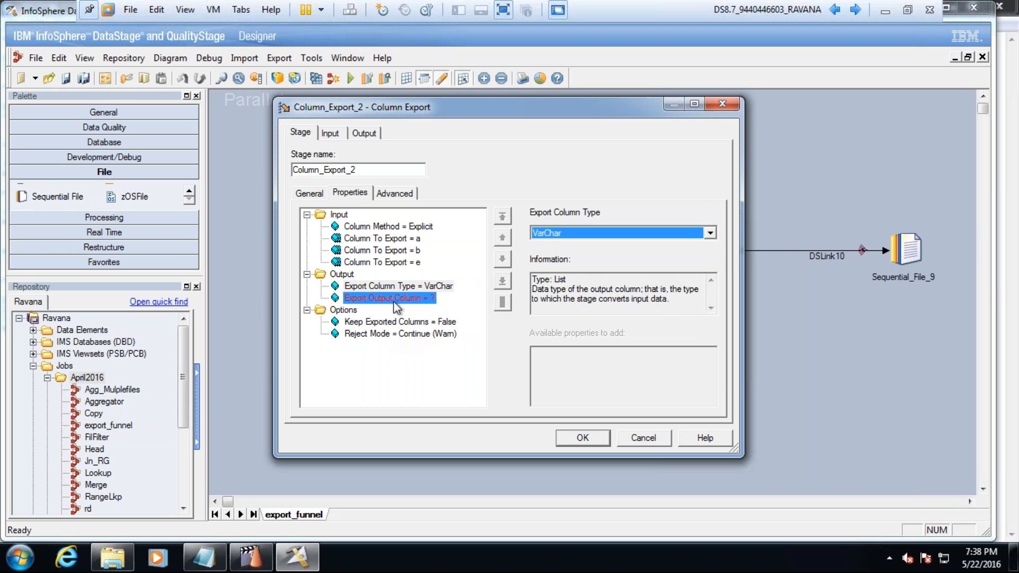
left_click(553, 232)
type("record")
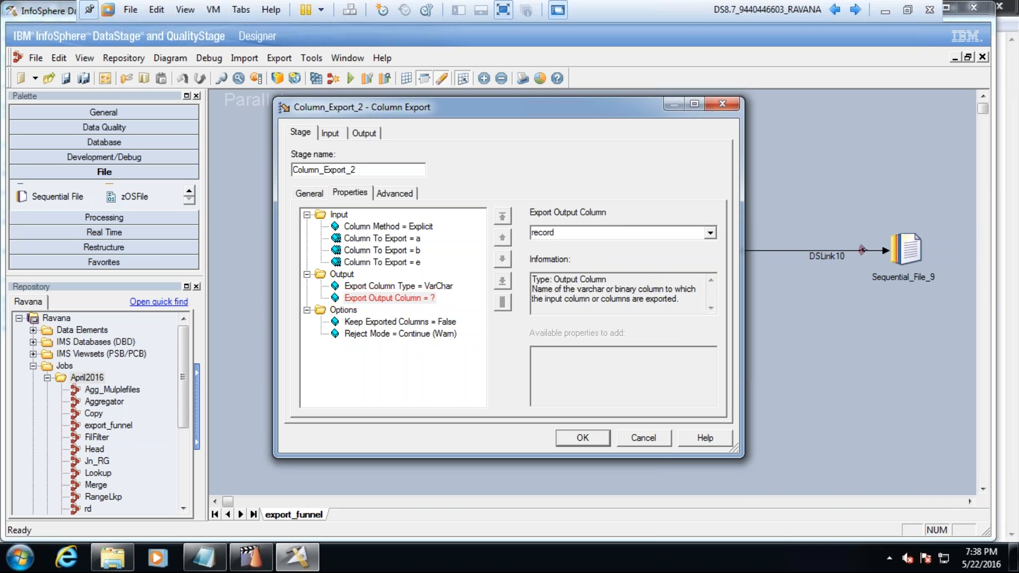
left_click(402, 285)
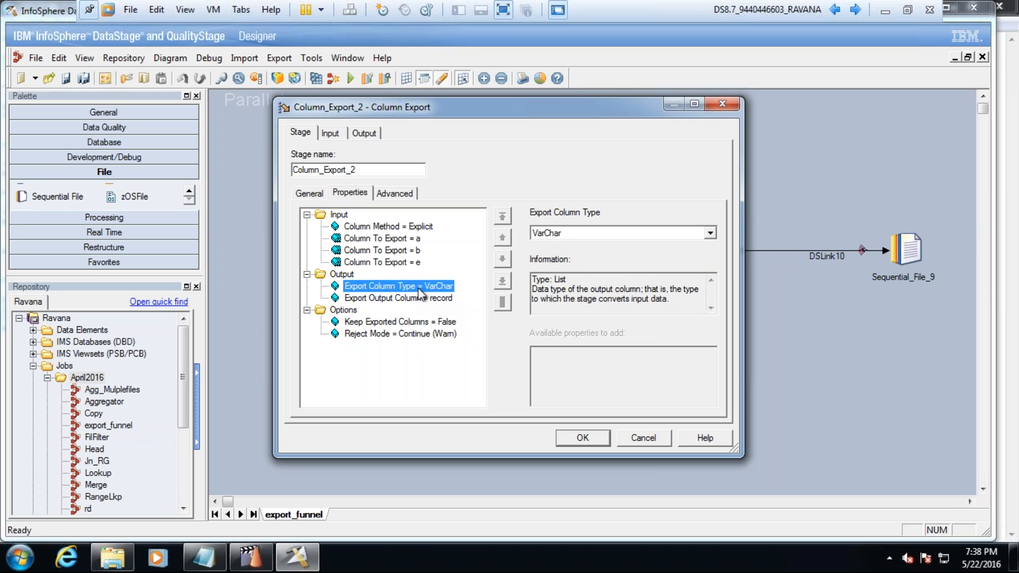
Step: Map the exported record column of Column_Export_2 to its output link DSLink7
left_click(330, 134)
left_click(365, 133)
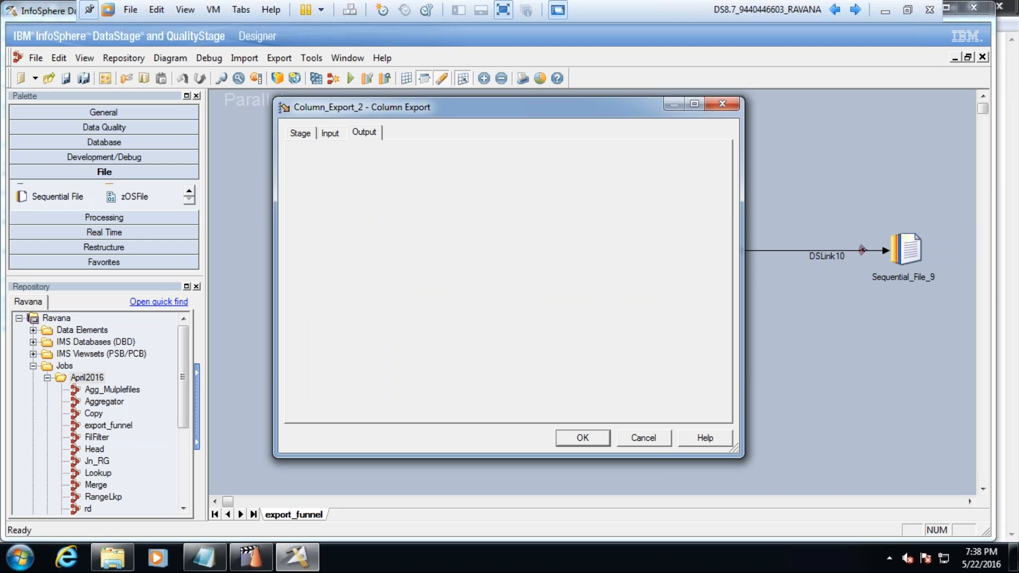
left_click_drag(440, 269, 591, 263)
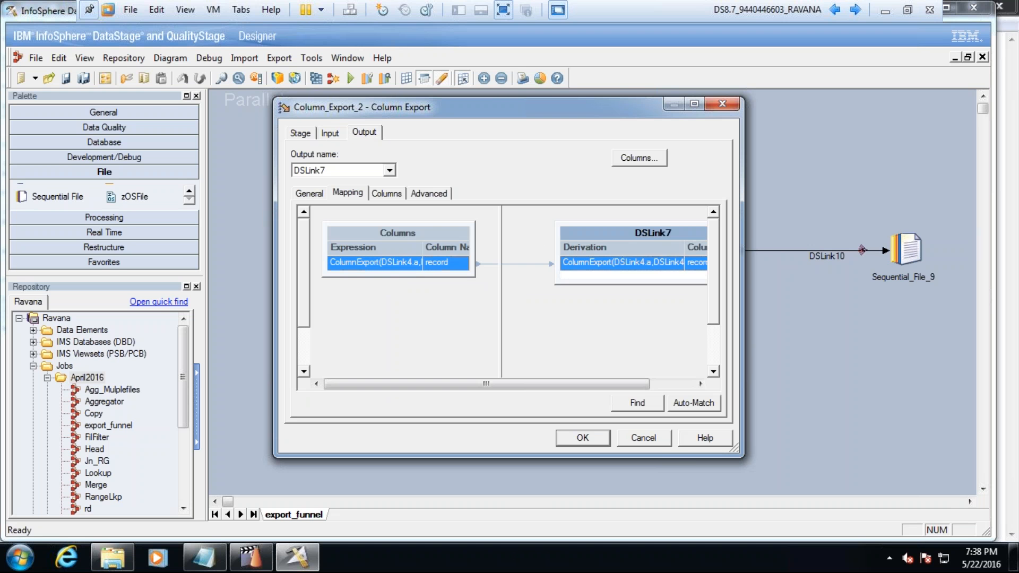
Step: Check the partitioning of Column_Export_2's input link and the column definitions of output link DSLink7
left_click(307, 137)
left_click(380, 192)
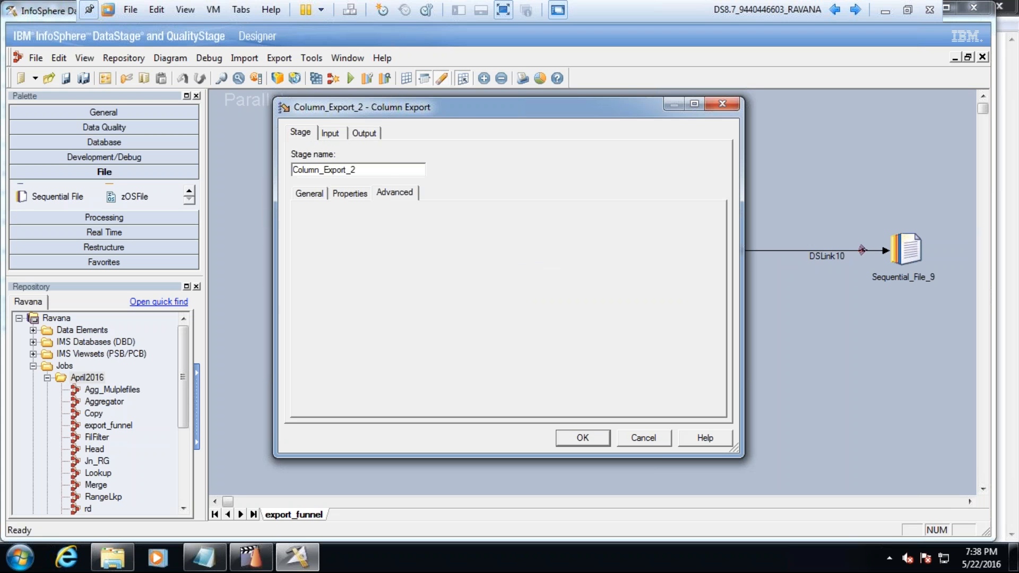
left_click(338, 136)
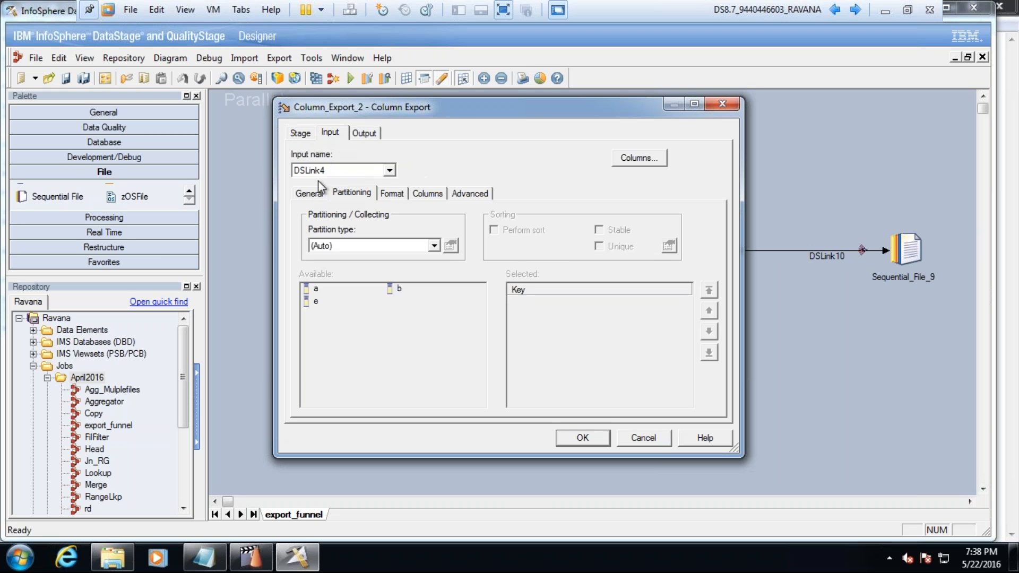
left_click(364, 133)
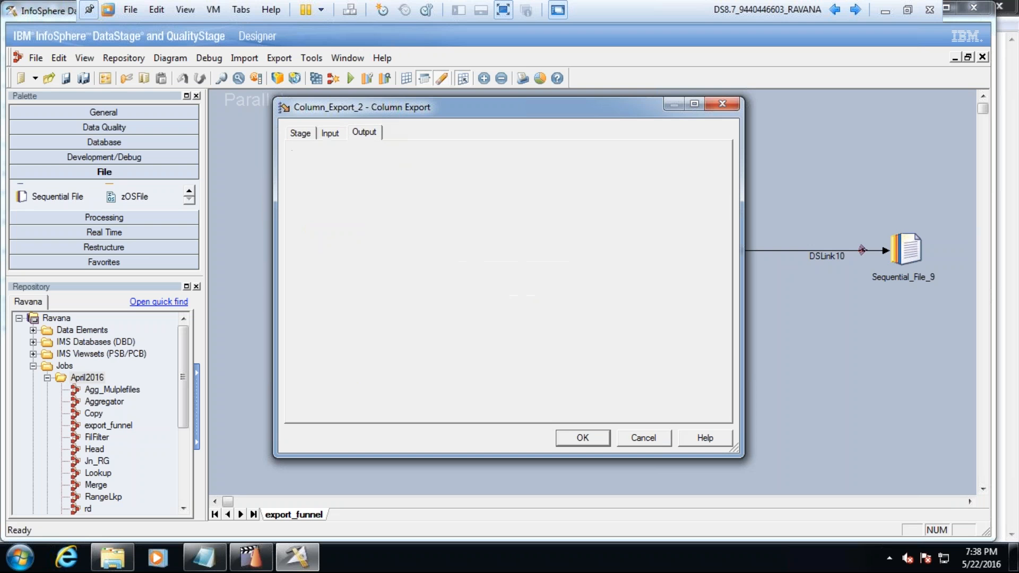
left_click(383, 192)
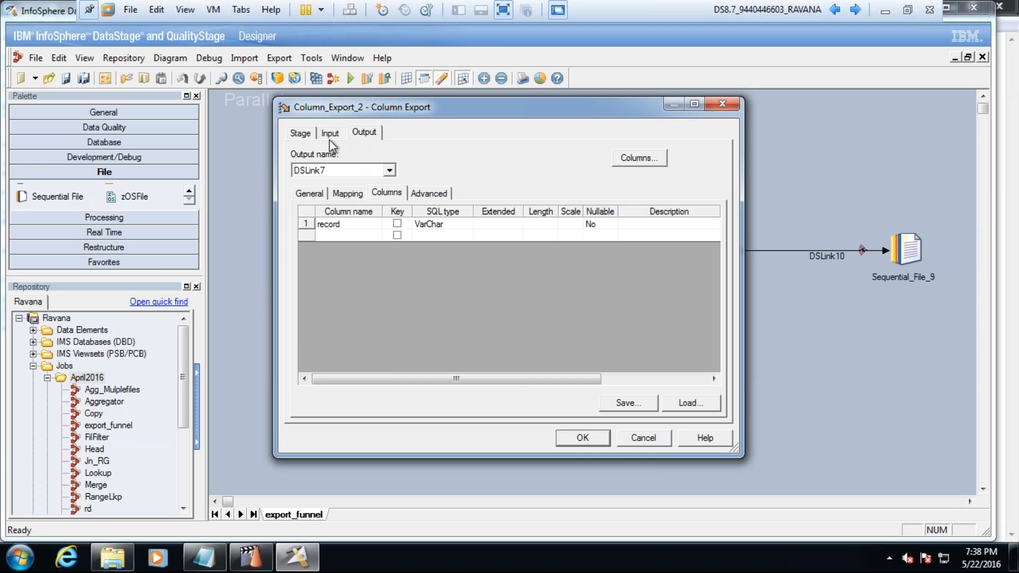
Step: Review the stage properties and output columns of Column_Export_2 and close its settings
left_click(302, 133)
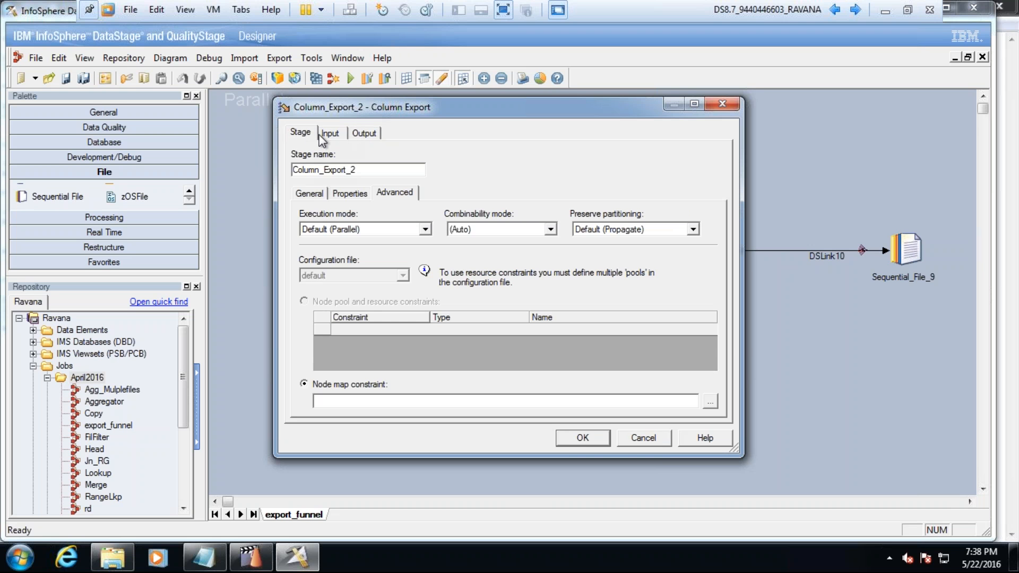
left_click(313, 194)
left_click(340, 196)
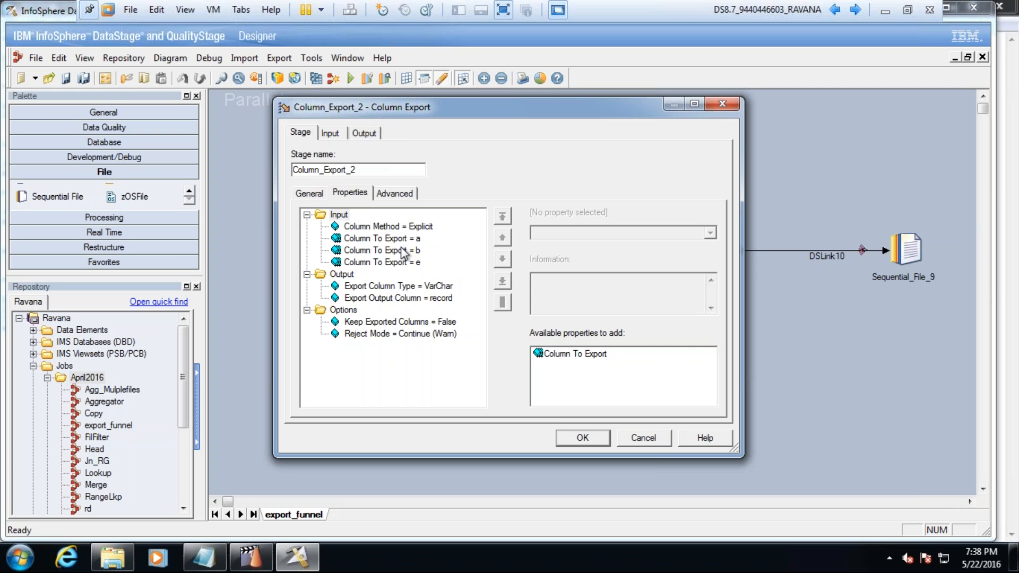
left_click(364, 132)
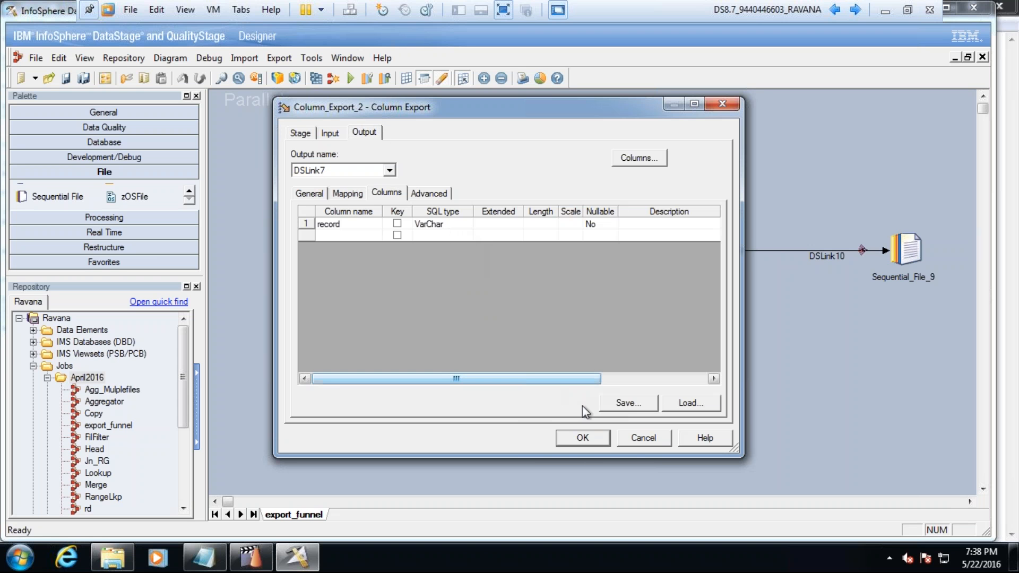
left_click(589, 436)
Step: In the Column_Export_3 stage properties, set c and d as columns to export
left_click(508, 332)
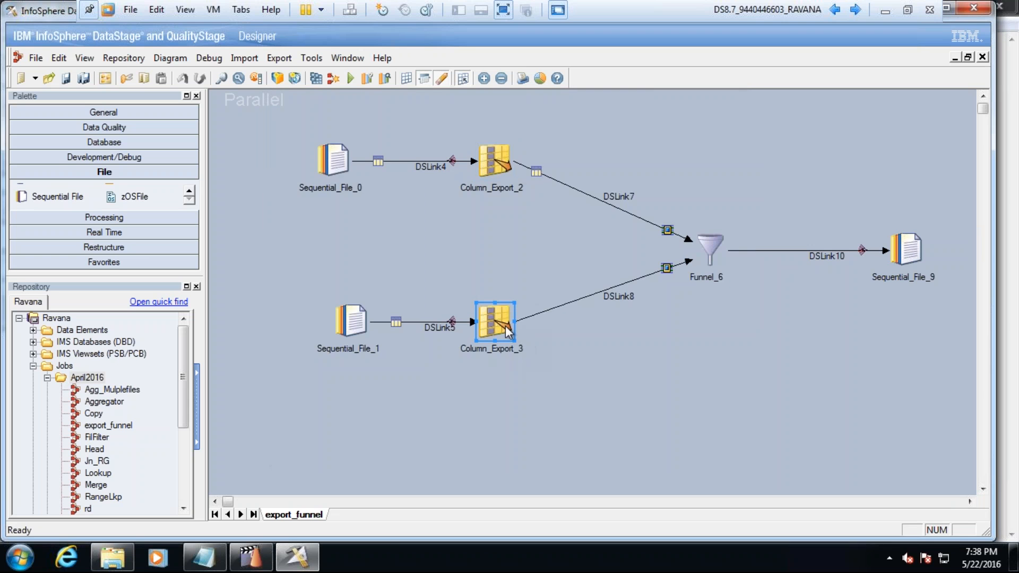
double_click(508, 332)
left_click(377, 239)
left_click(707, 235)
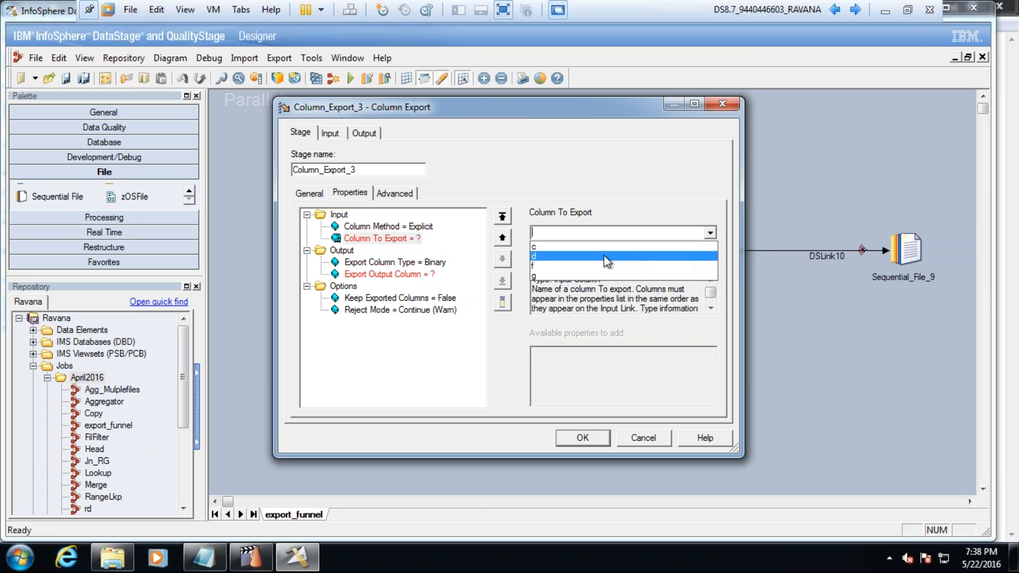
left_click(595, 247)
left_click(344, 215)
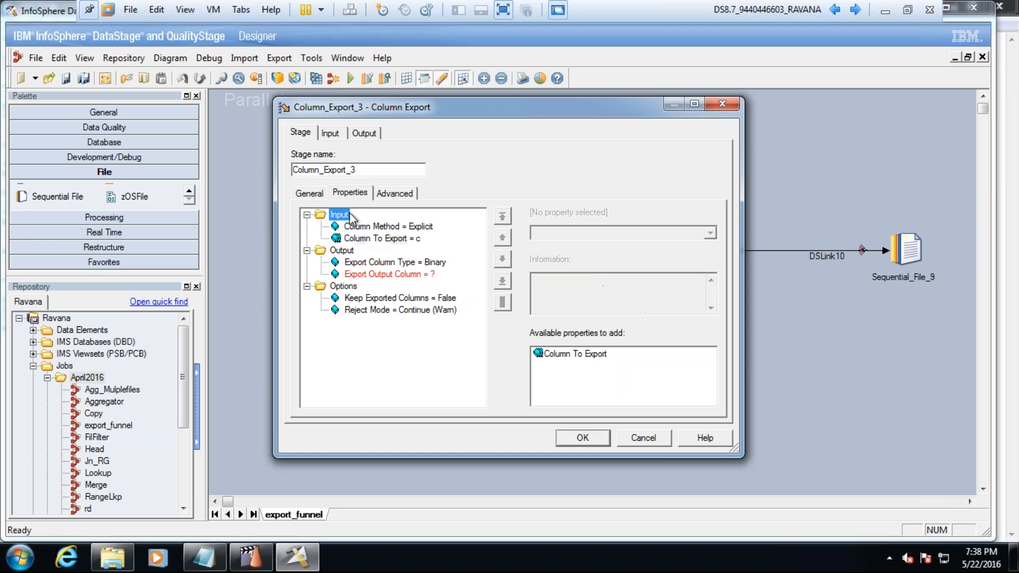
double_click(586, 354)
left_click(710, 234)
left_click(611, 256)
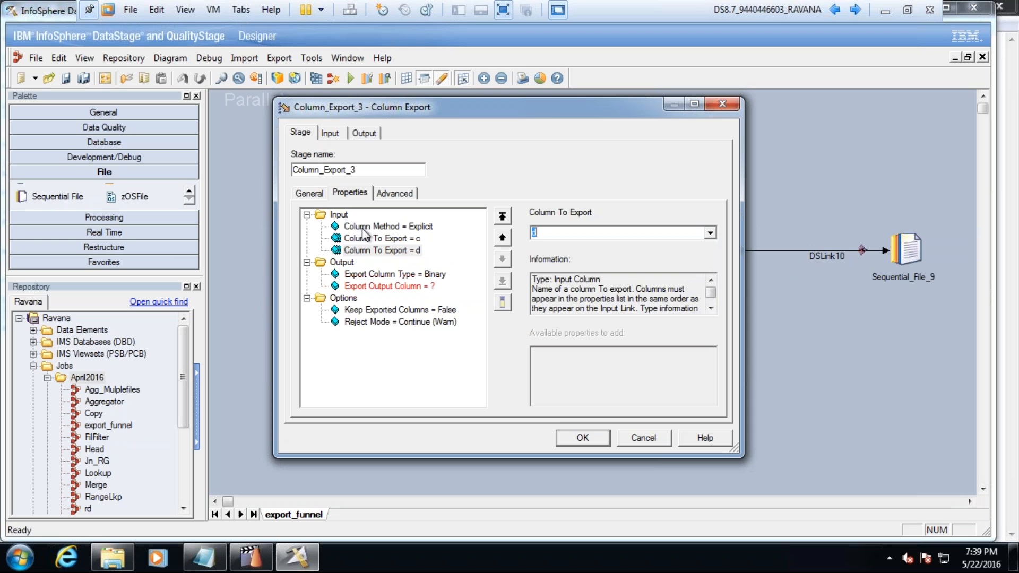
Step: Add f and g as further columns to export in Column_Export_3
left_click(339, 215)
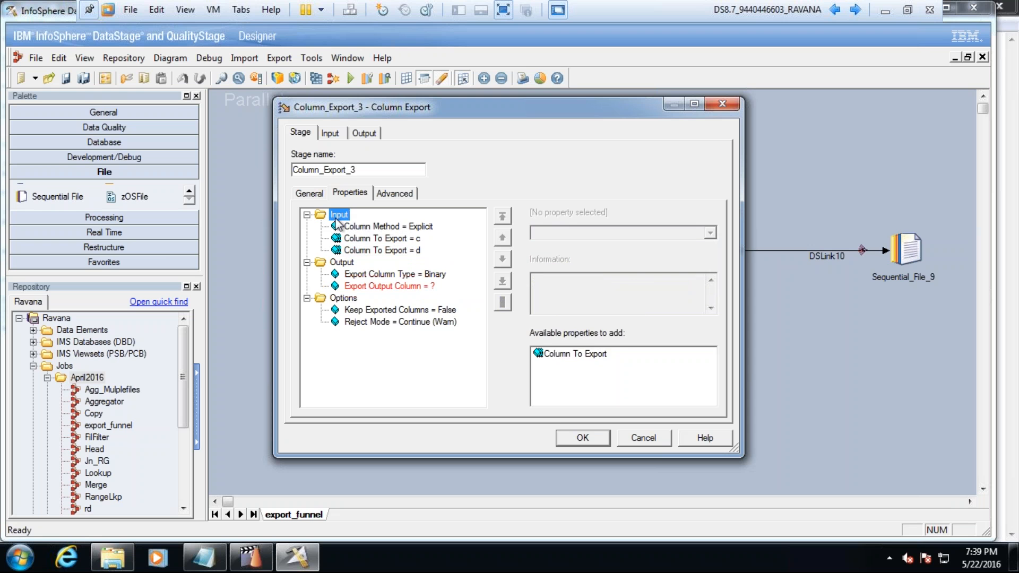
double_click(585, 354)
left_click(709, 234)
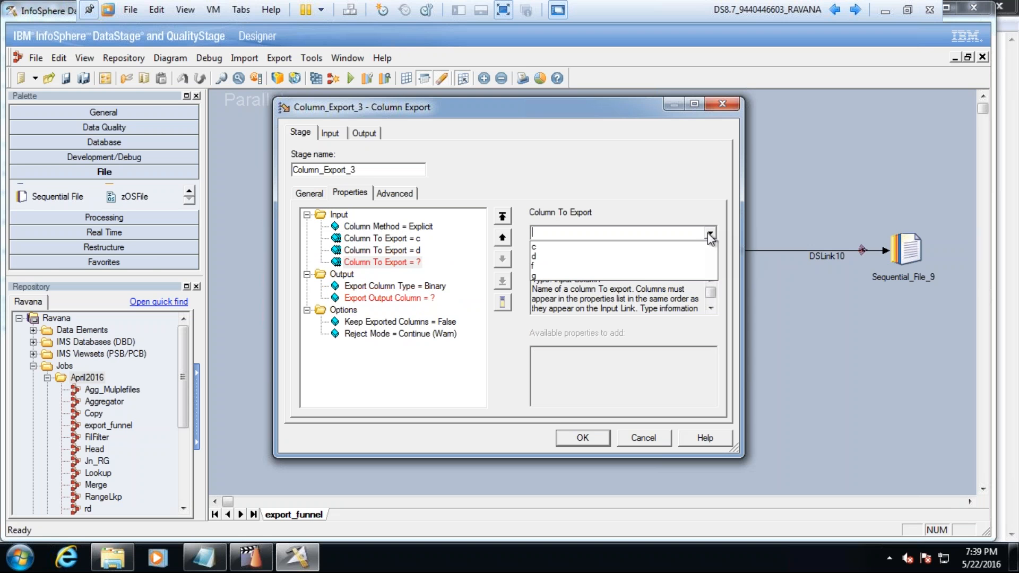
left_click(565, 264)
left_click(338, 215)
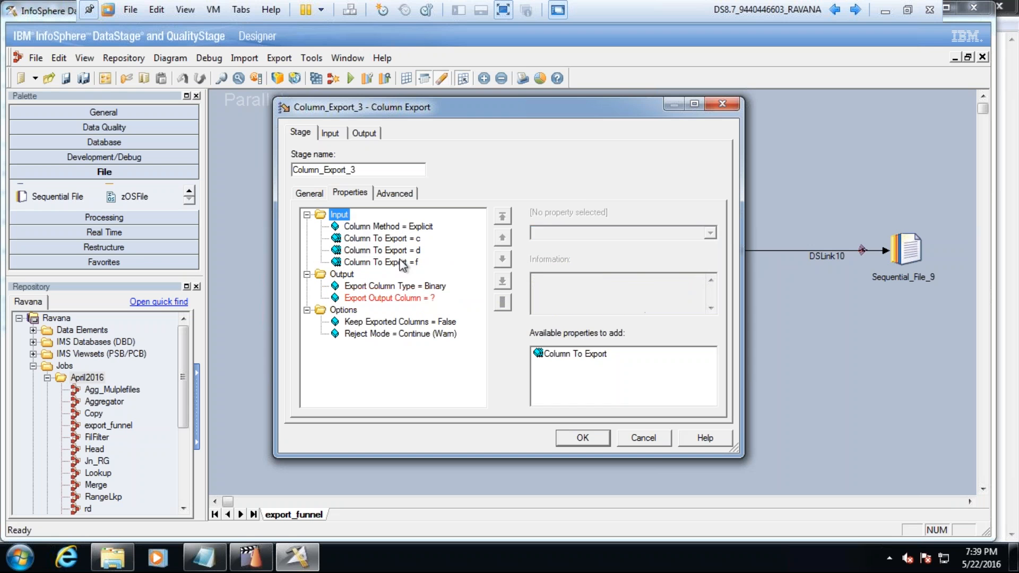
double_click(584, 355)
left_click(710, 234)
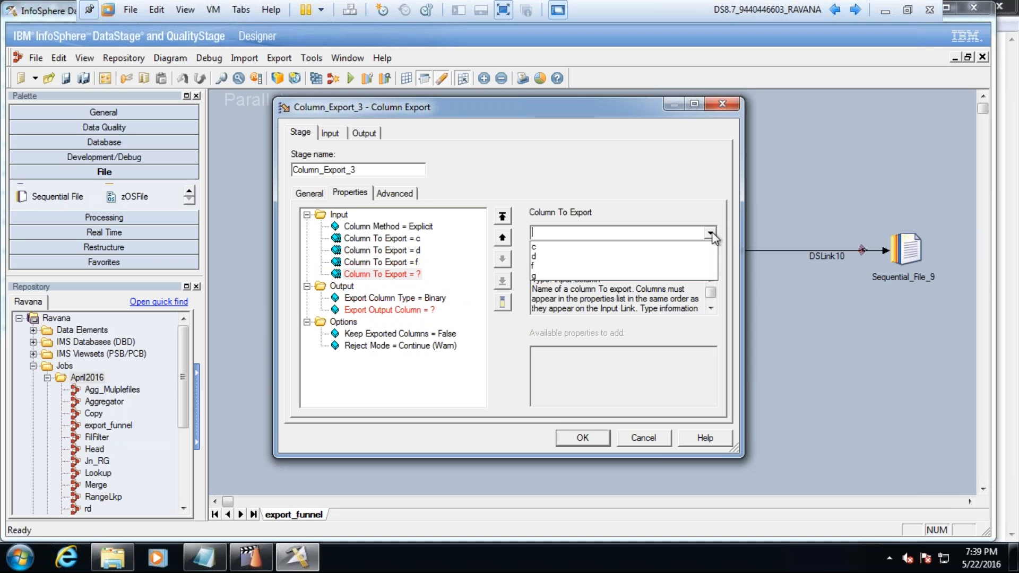
left_click(541, 276)
Step: Set Column_Export_3's export column type to VarChar and its export output column to record
left_click(419, 298)
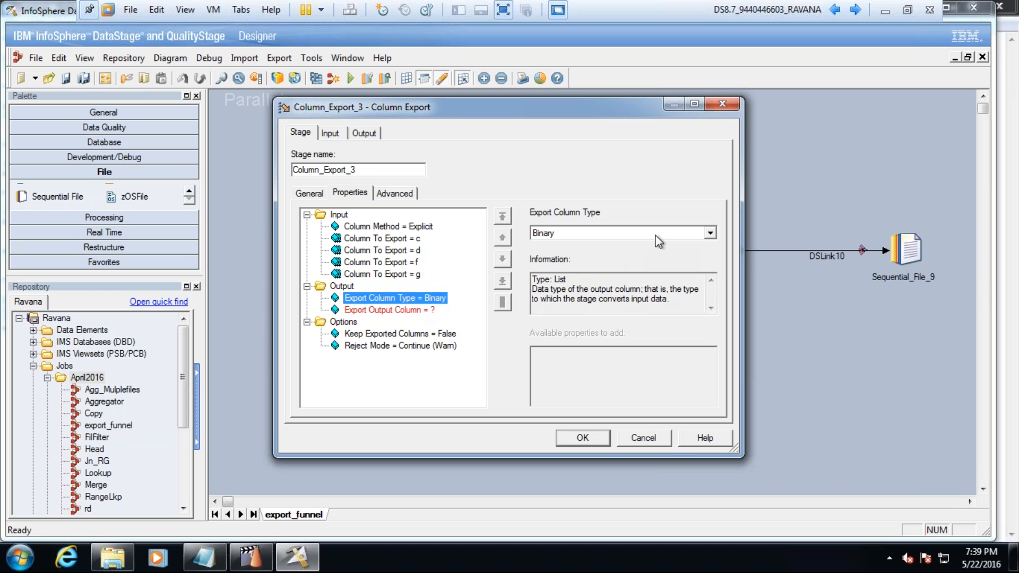
left_click(657, 235)
left_click(616, 266)
left_click(426, 309)
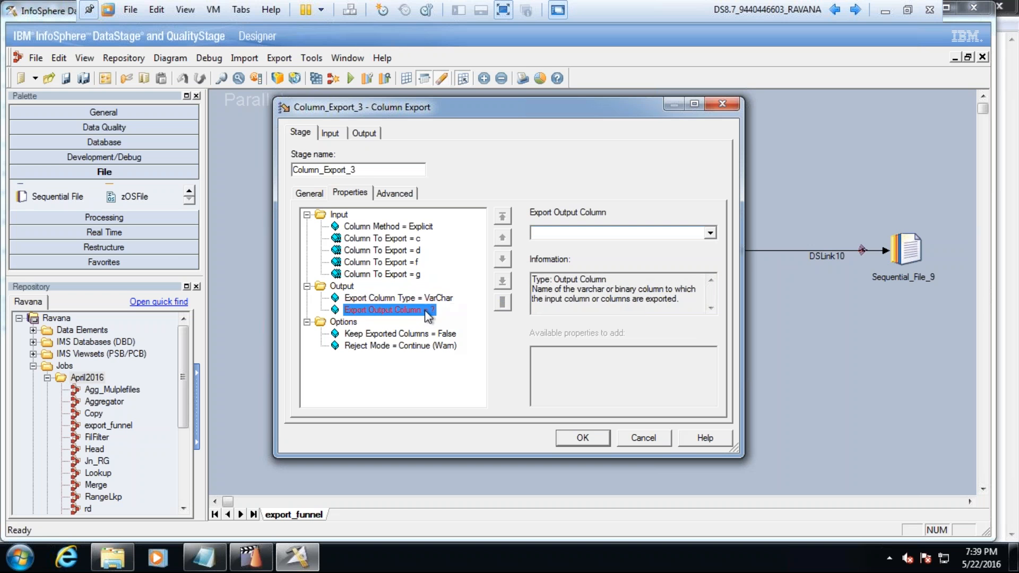
left_click(548, 232)
type("record")
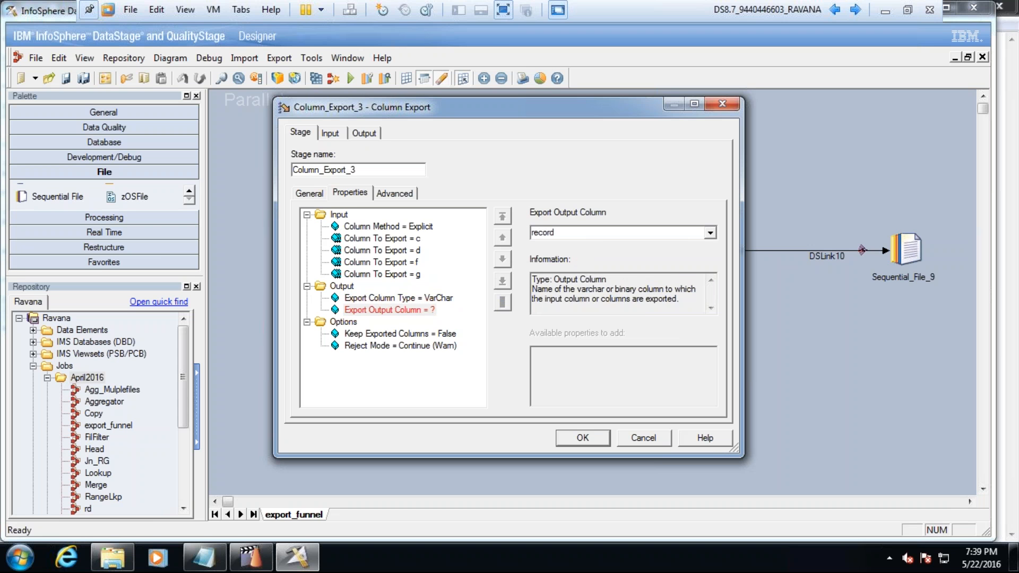
Step: Map the record column to the DSLink8 output of Column_Export_3 and accept the stage settings
left_click(364, 132)
left_click_drag(404, 268, 581, 262)
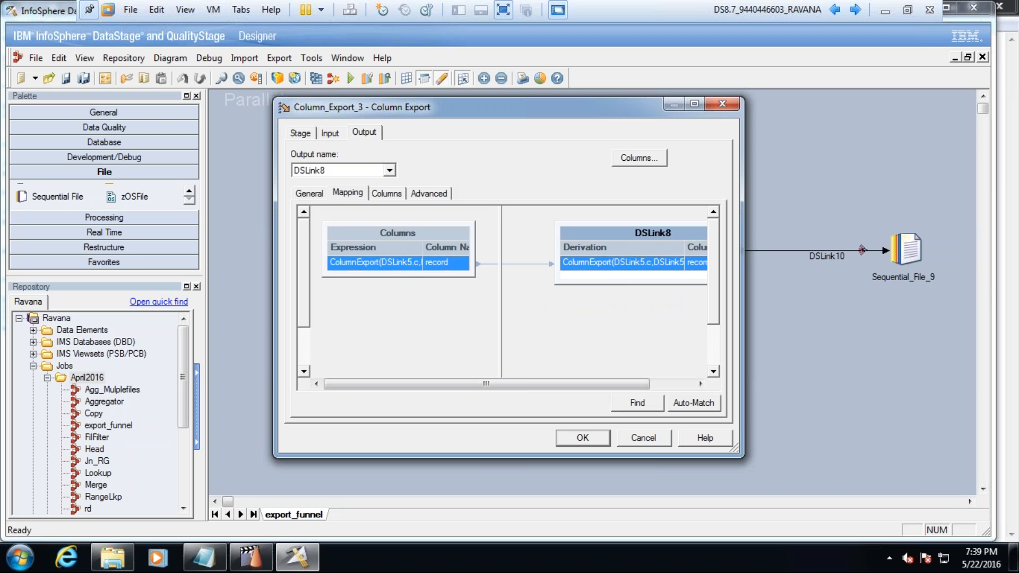
left_click(583, 438)
Step: Map the incoming column of Funnel_6 to its output link and accept the stage settings
left_click(713, 247)
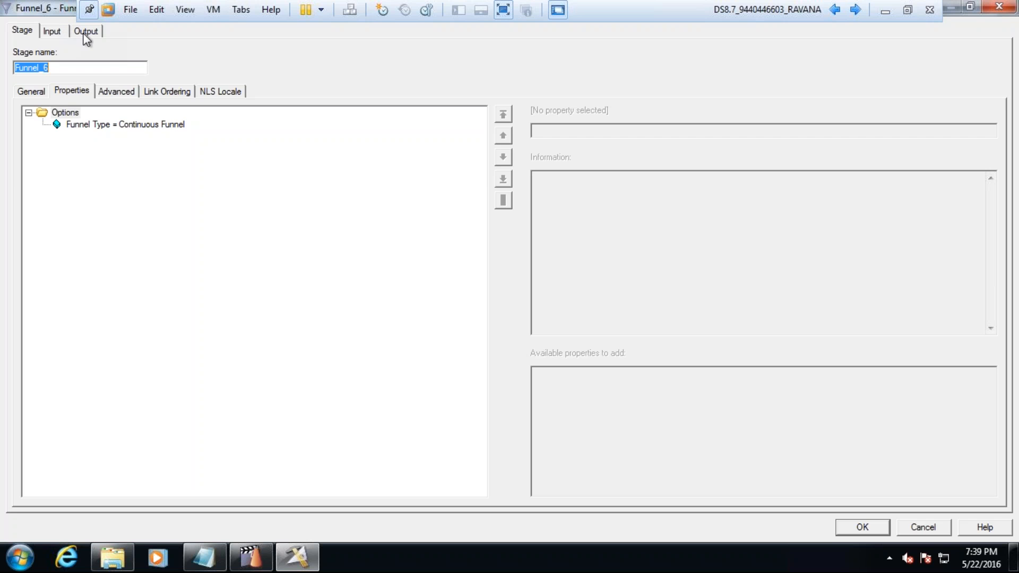
left_click(84, 33)
left_click_drag(367, 166, 584, 164)
left_click(865, 532)
Step: Set Sequential_File_9's target file to C:\Files\export_funnel_tgt.txt and compile the export_funnel job
double_click(905, 262)
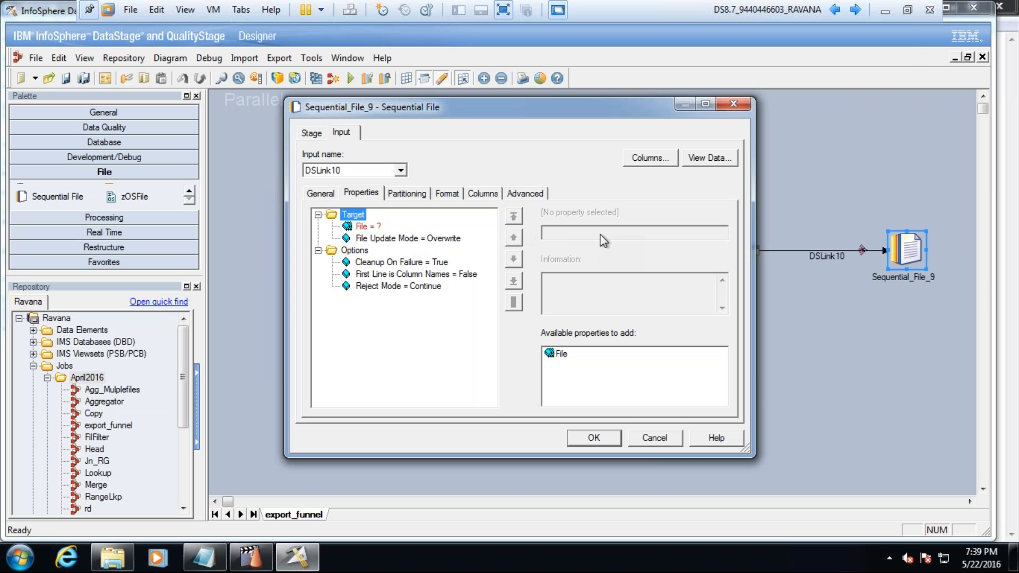
left_click(366, 227)
left_click(556, 234)
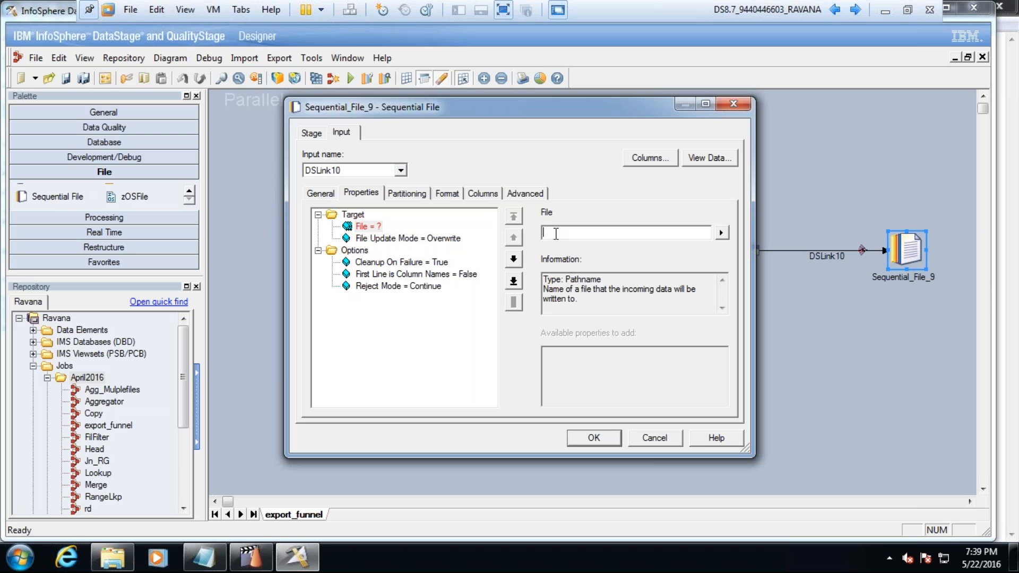
type("C:\\Files\\export_funnel_tgt.txt")
left_click(594, 438)
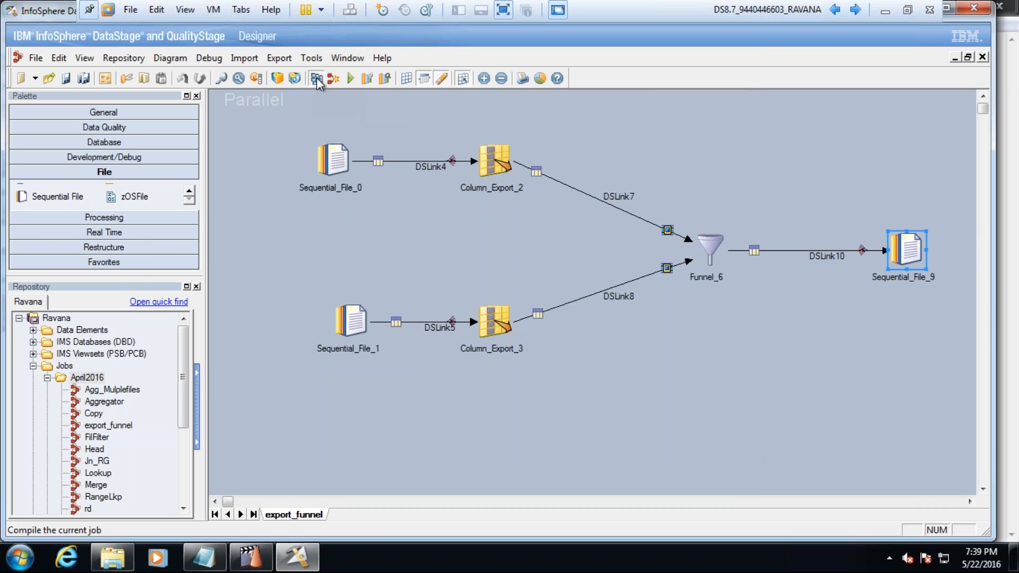
left_click(317, 78)
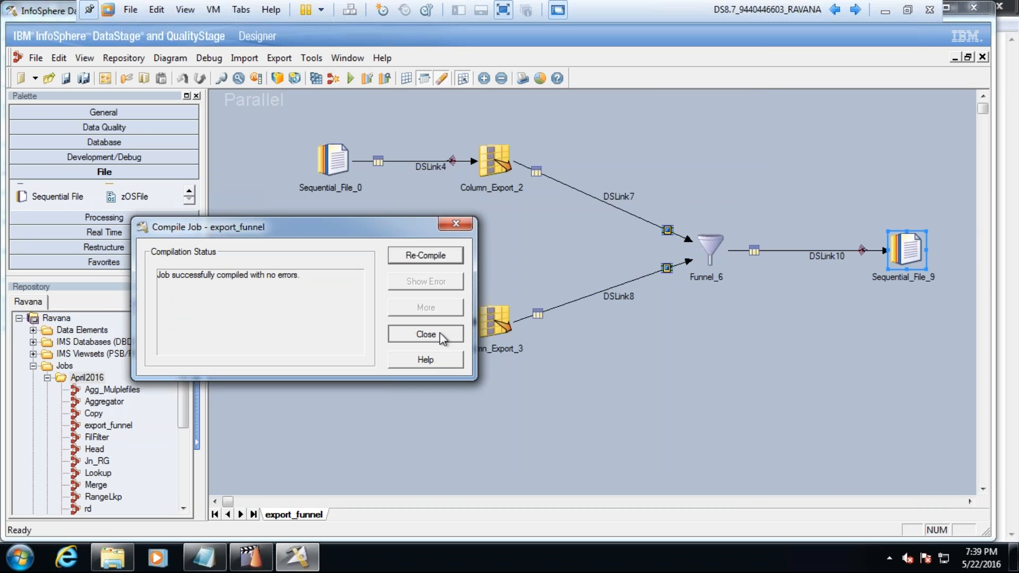
left_click(440, 333)
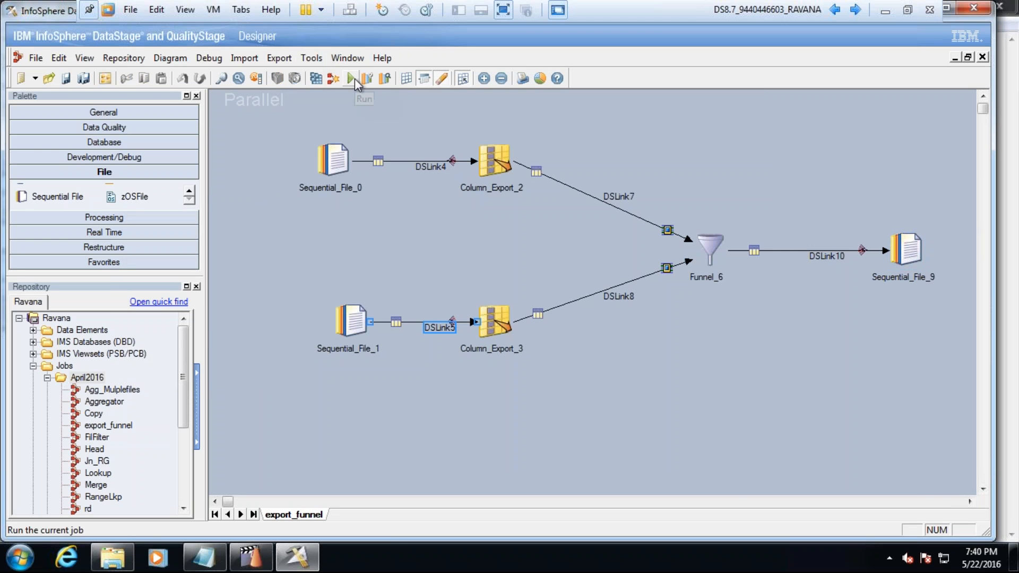
Step: Set First Line is Column Names to True for the Sequential_File_9 target
left_click(907, 250)
double_click(907, 251)
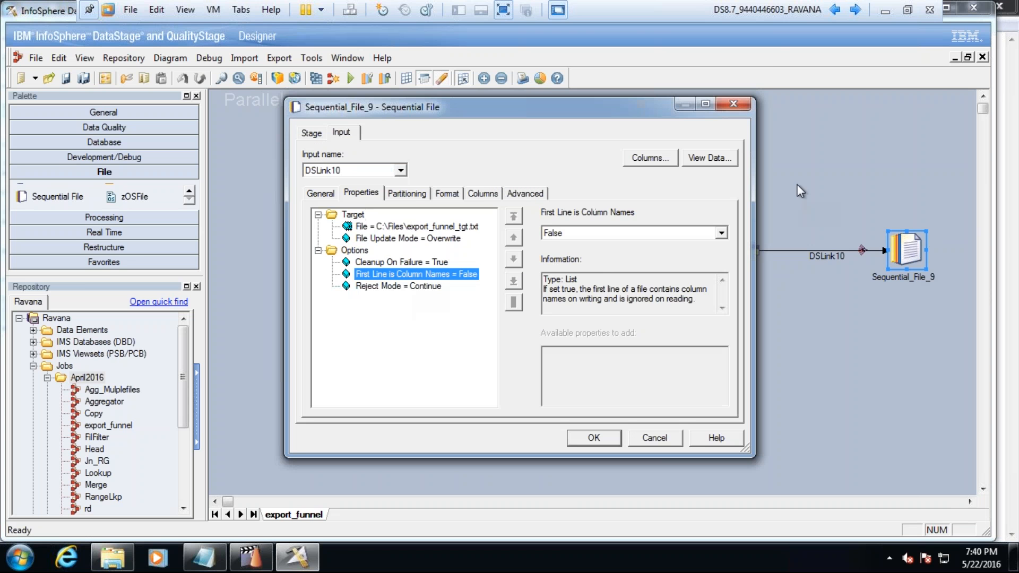
left_click(721, 233)
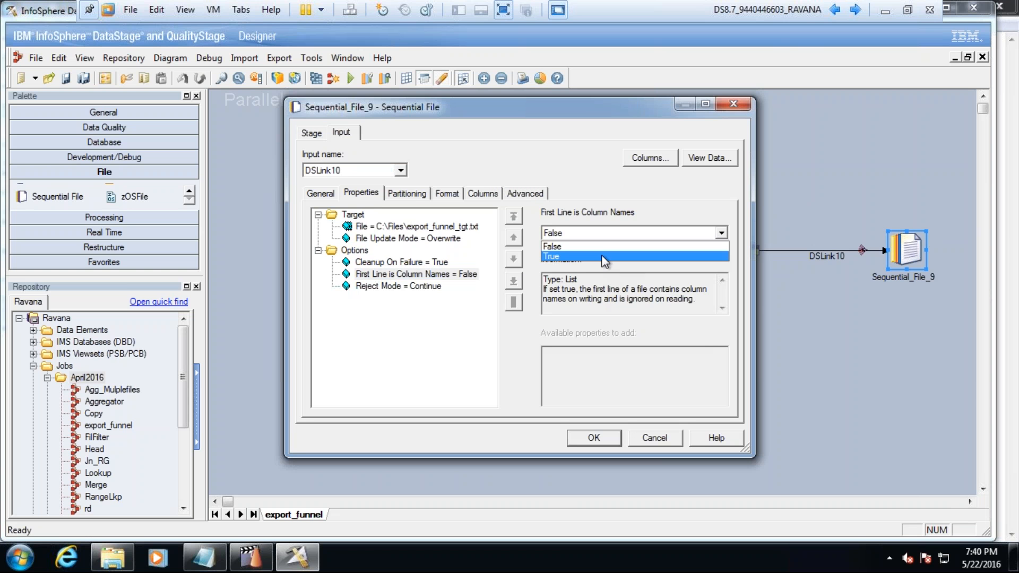
left_click(555, 256)
left_click(594, 438)
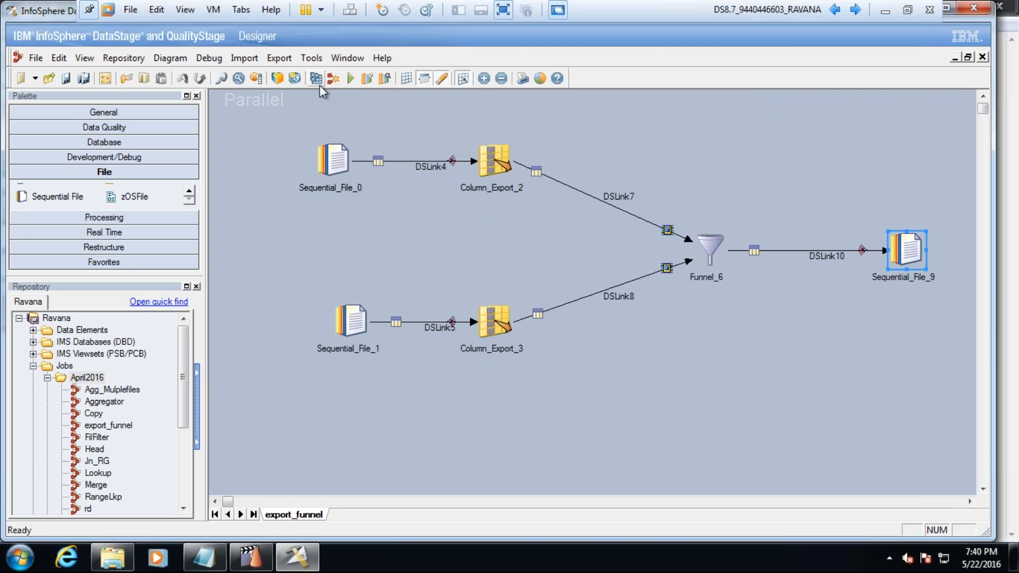
Step: Recompile the export_funnel job and run it
left_click(315, 78)
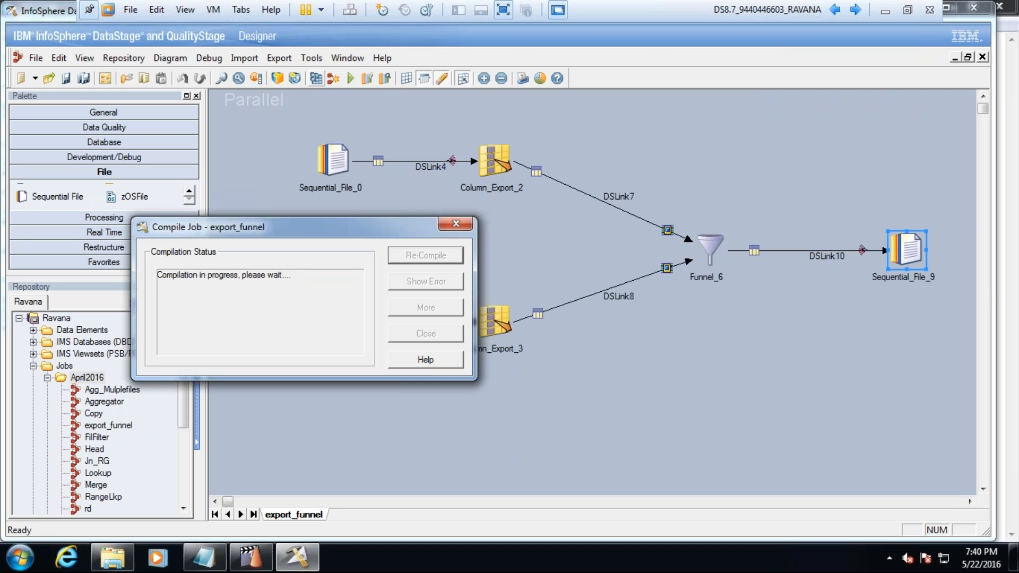
left_click(424, 333)
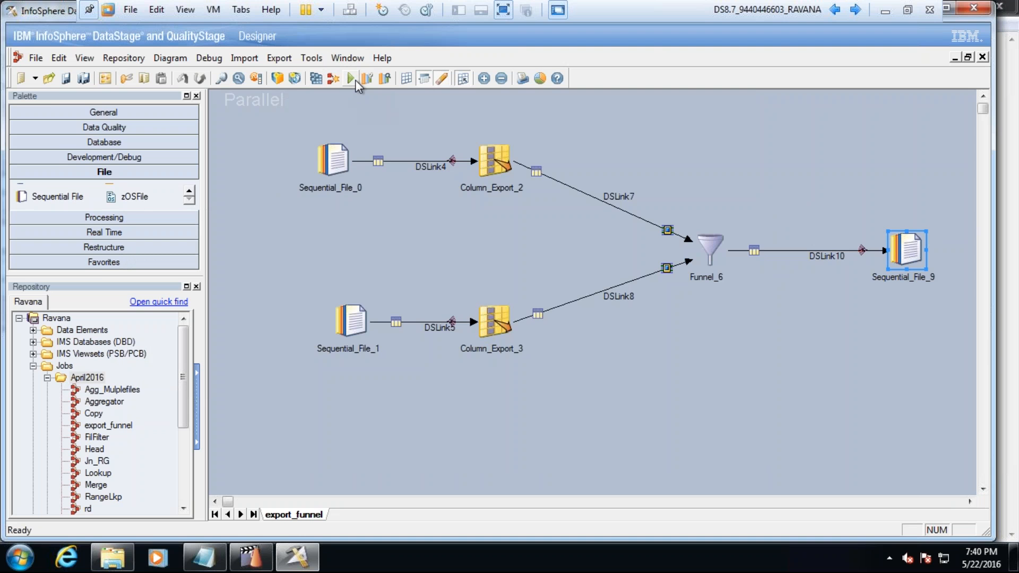
left_click(352, 79)
left_click(256, 316)
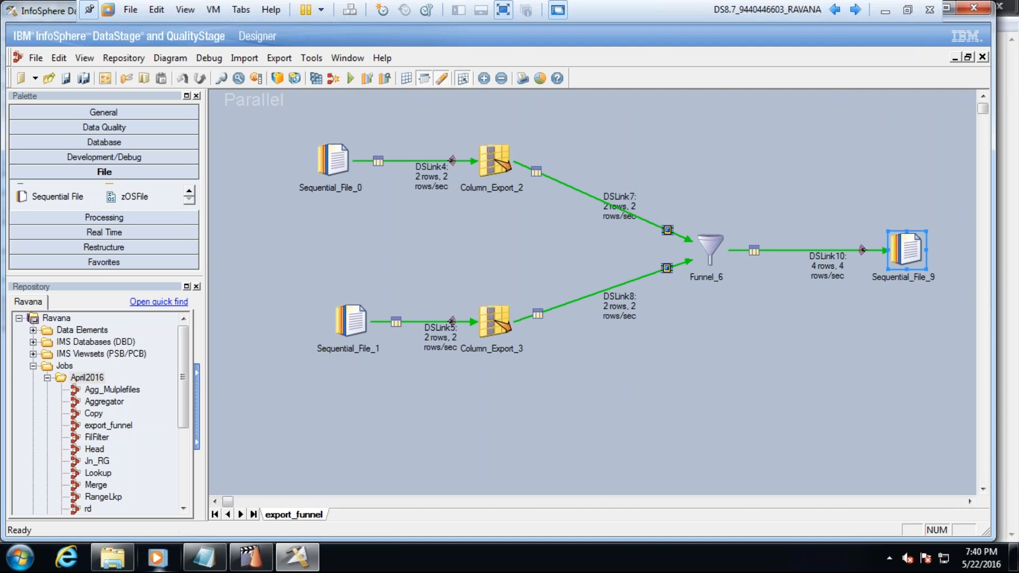
Step: Open export_funnel_tgt from the C:\Files folder, examine the records written to it, and close the file and folder
left_click(129, 558)
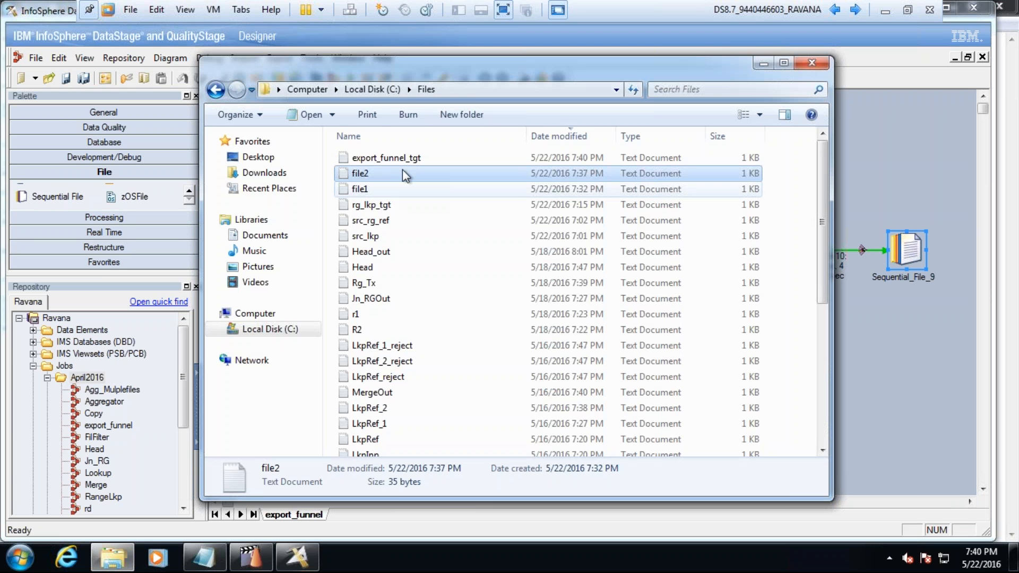
double_click(387, 158)
left_click_drag(26, 103, 105, 137)
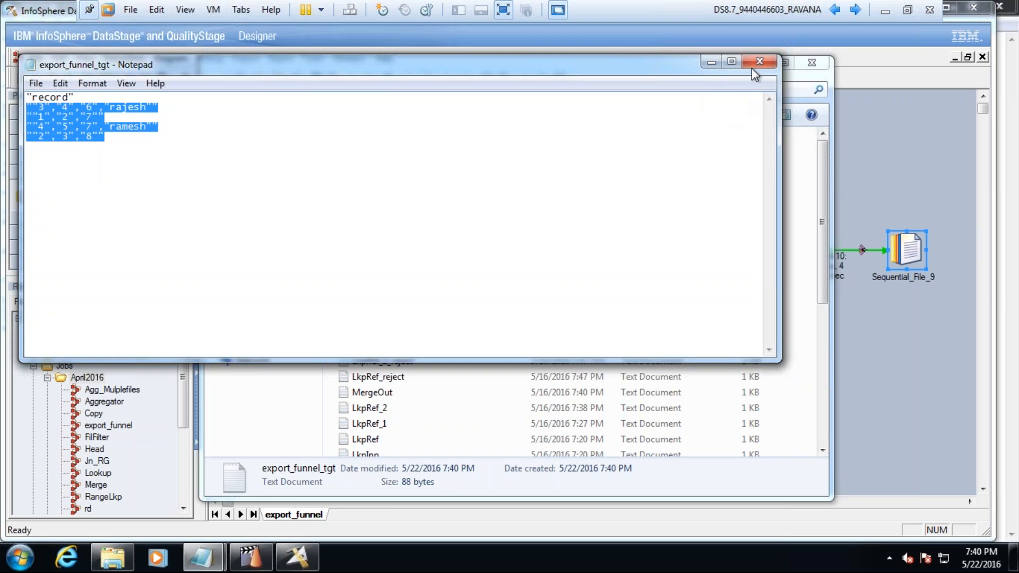
left_click(753, 65)
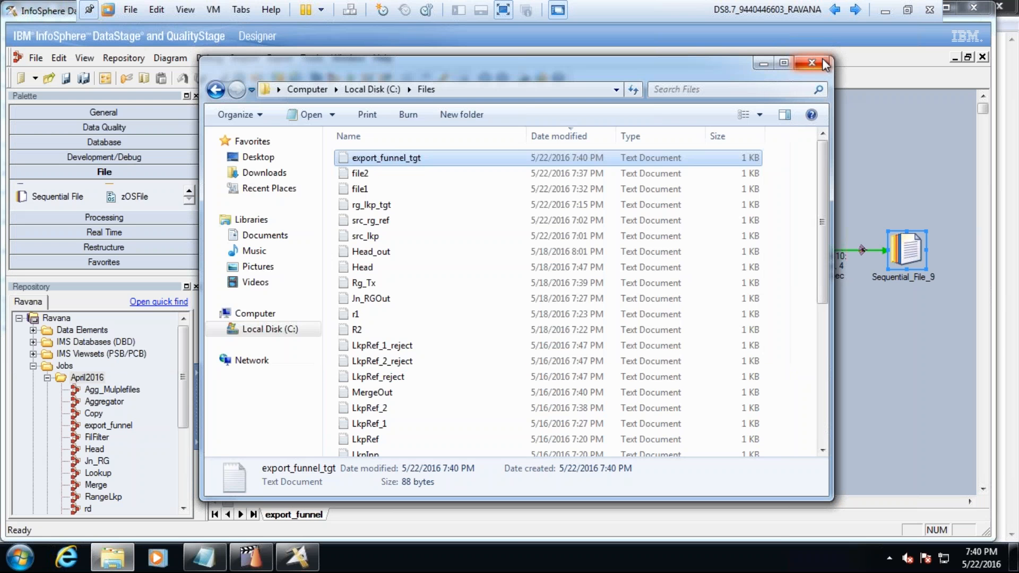
left_click(815, 63)
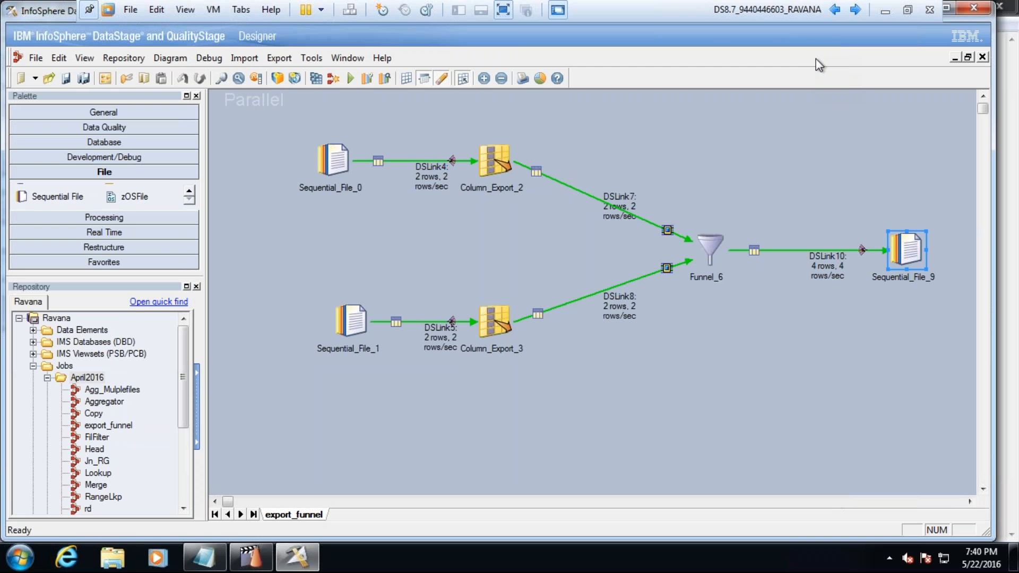
Step: Close the export_funnel job and give the Repository tree more height
left_click(983, 57)
mouse_move(132, 184)
left_mouse_down()
mouse_move(133, 167)
mouse_move(132, 180)
left_mouse_up()
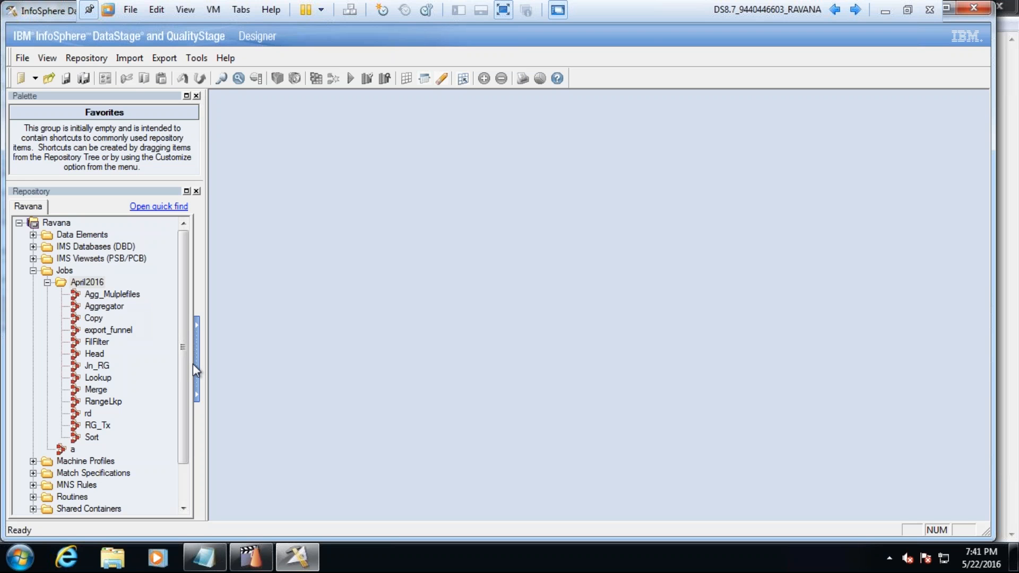
Step: Switch to Notepad and list 100, 1002, 1004, 1005 and 1004 on separate lines under the id header
left_click(200, 568)
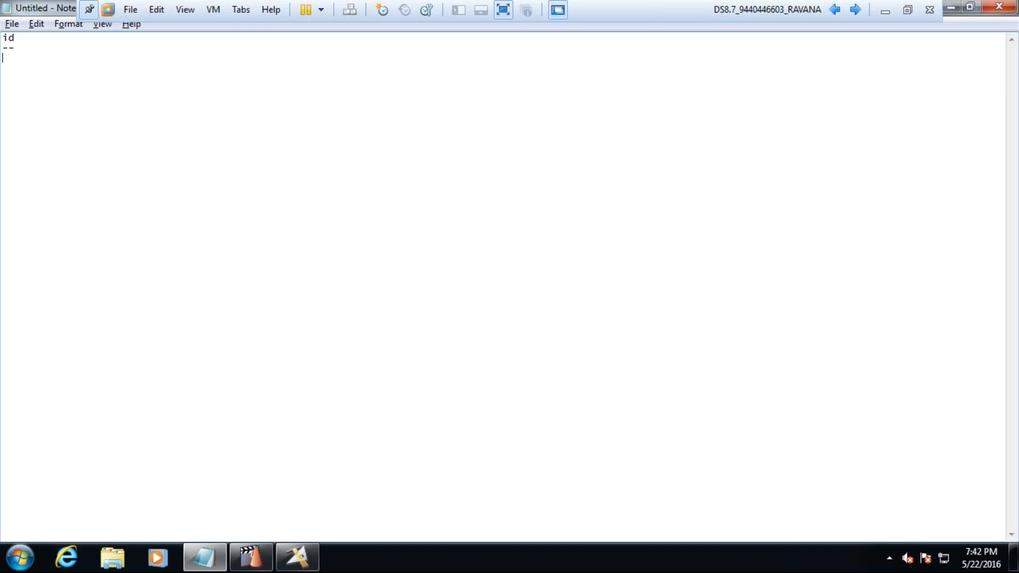
type("100")
key("Return")
type("1002")
key("Return")
type("1004 1005 1004")
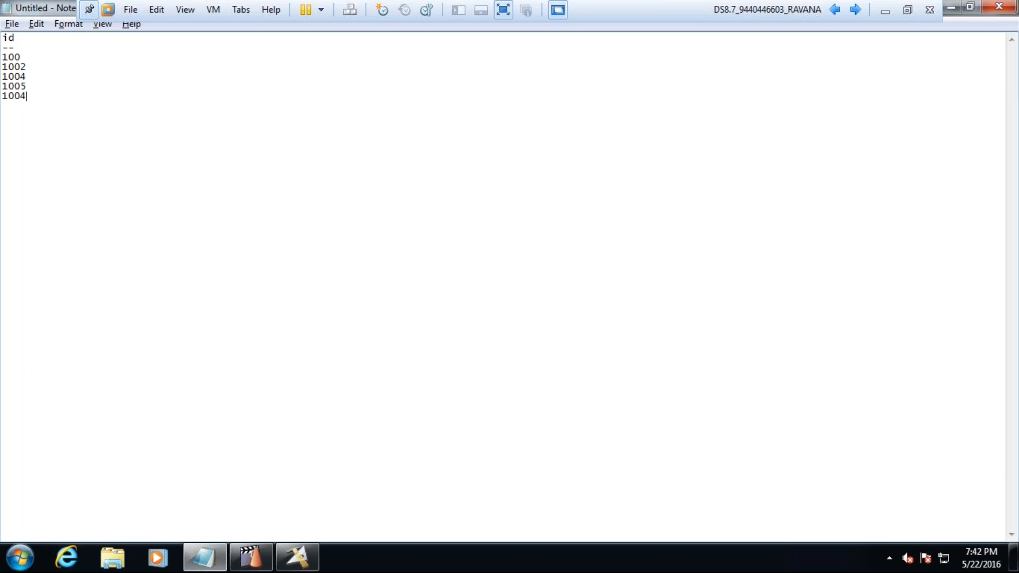
Step: Lengthen the dashed line under id and append |1, |2, |3, |4 and |5 to the five id rows in order
key("Up")
key("Up")
key("Up")
type("--")
left_click(48, 56)
type("1002")
key("Down")
type("|3")
key("Down")
type("|4")
key("Down")
type("|5")
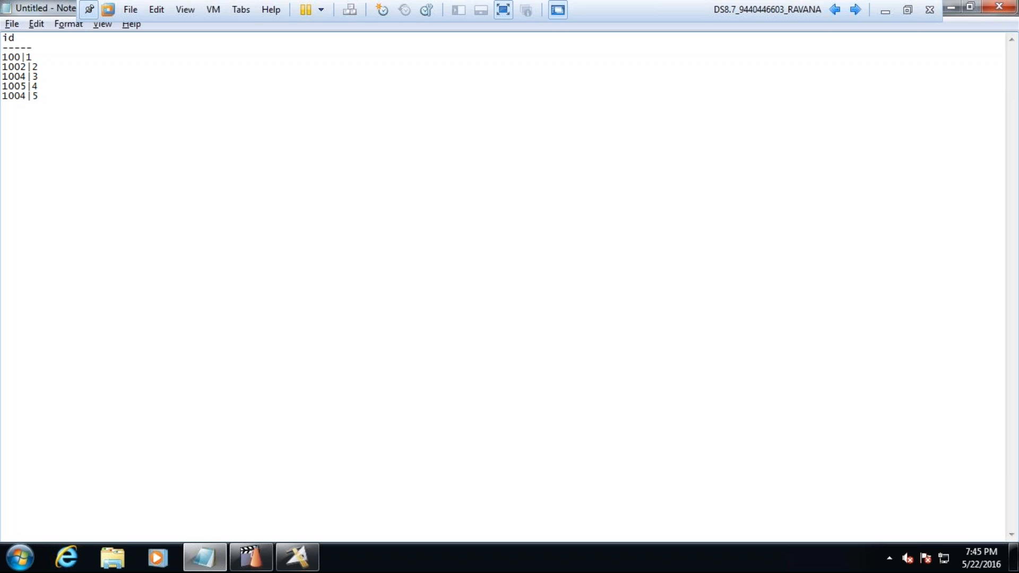
Step: Write the note "skg stage---file(statefile)" on its own line below the id rows
key("Return")
key("Return")
type("stage")
key("Return")
key("Return")
type("--")
key("BackSpace")
key("BackSpace")
key("BackSpace")
type("--file(statefile_")
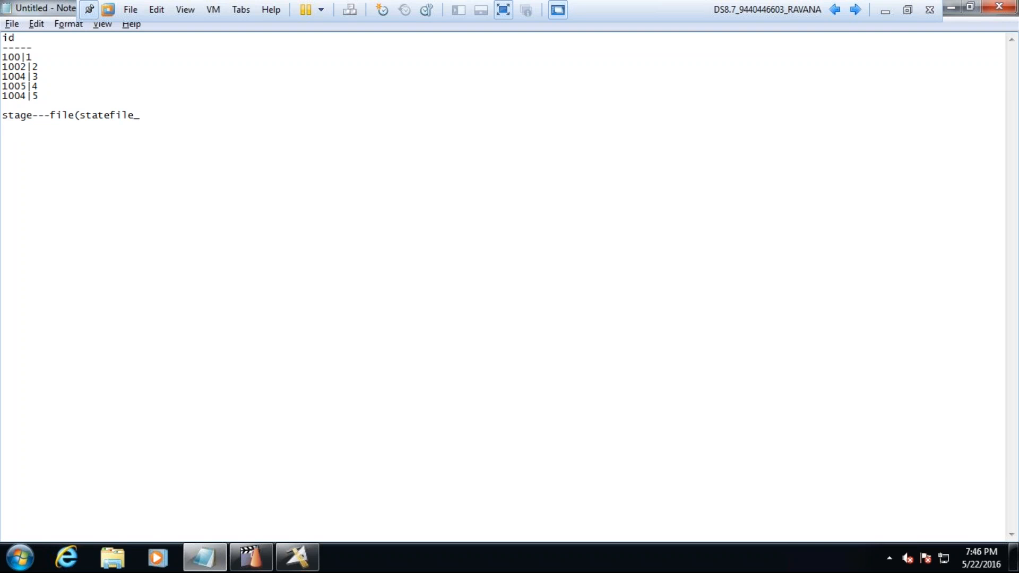
key("BackSpace")
type(")")
type("skg")
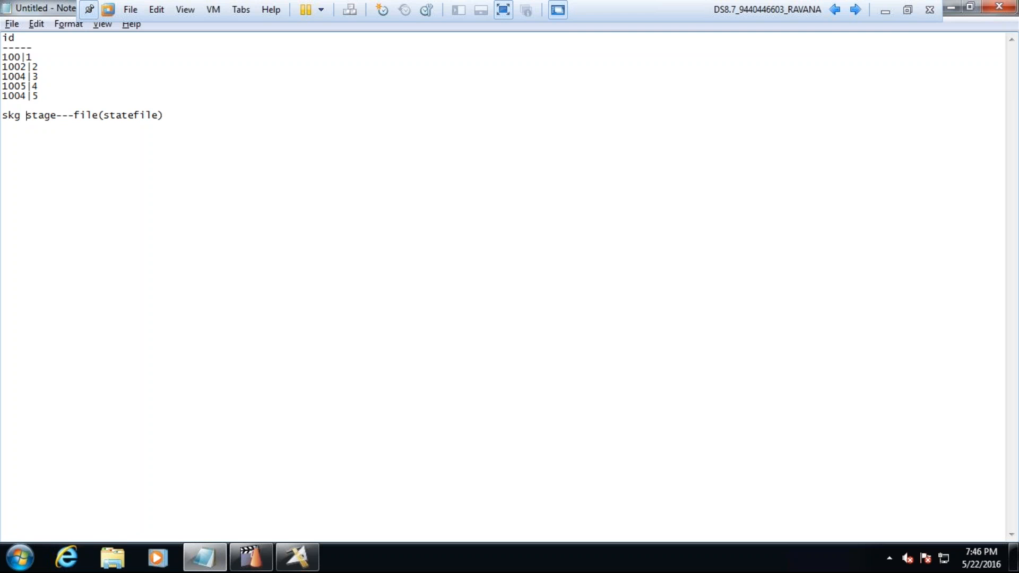
Step: Append "null----tx(statefile)" to the skg stage line
key("End")
type("null")
type("----tx")
type("(statefile)")
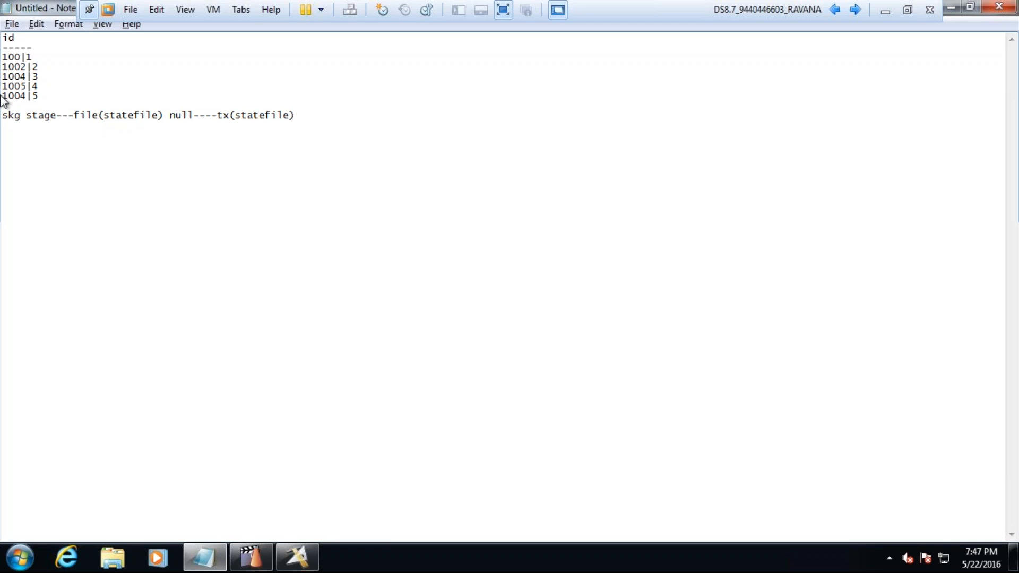
Step: Review the last key value 5 and the statefile and null parts of the skg stage line
left_click_drag(41, 95, 34, 98)
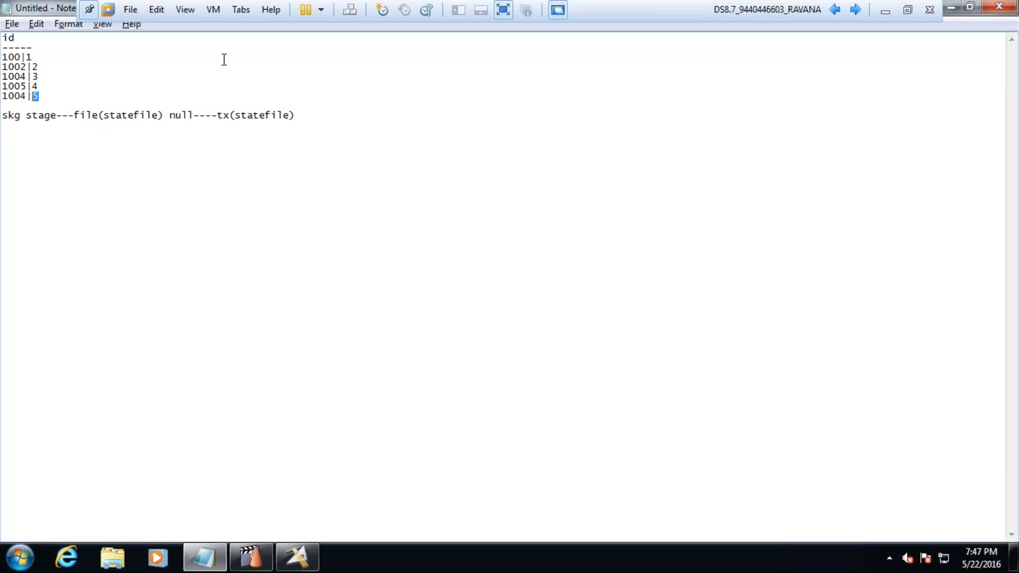
left_click_drag(290, 115, 237, 123)
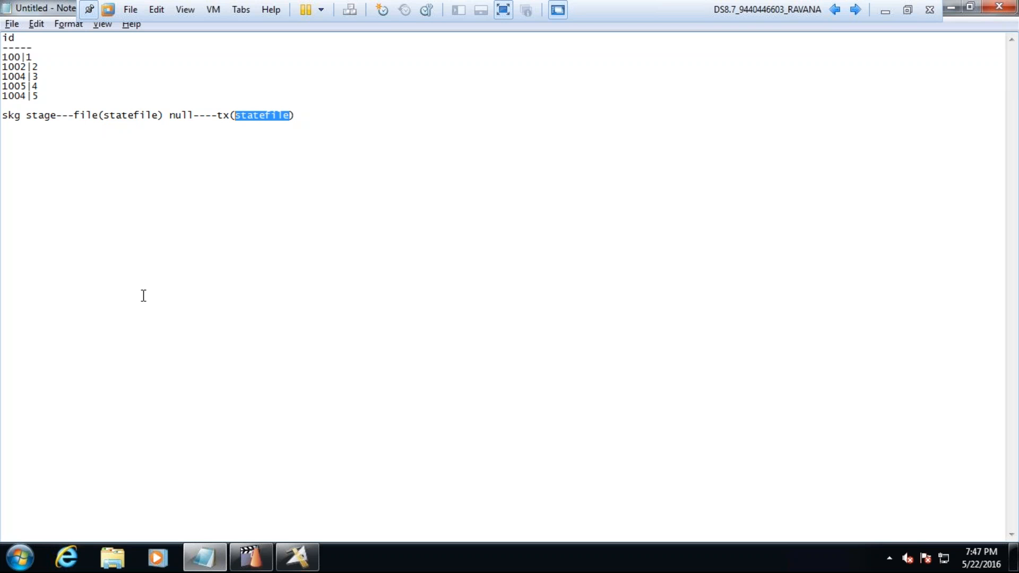
left_click(58, 115)
left_click_drag(58, 115, 5, 114)
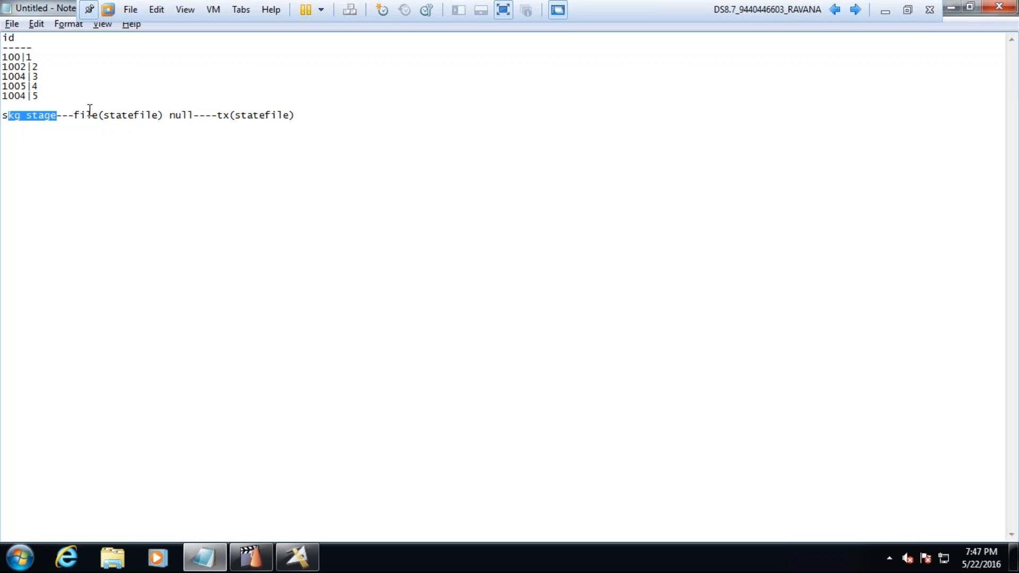
left_click_drag(158, 115, 99, 108)
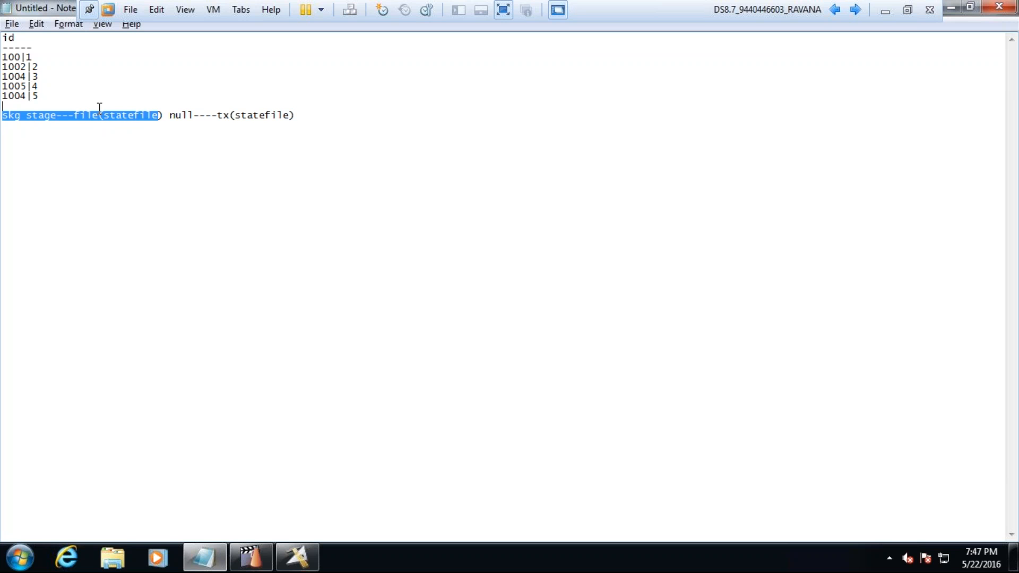
left_click_drag(194, 114, 171, 118)
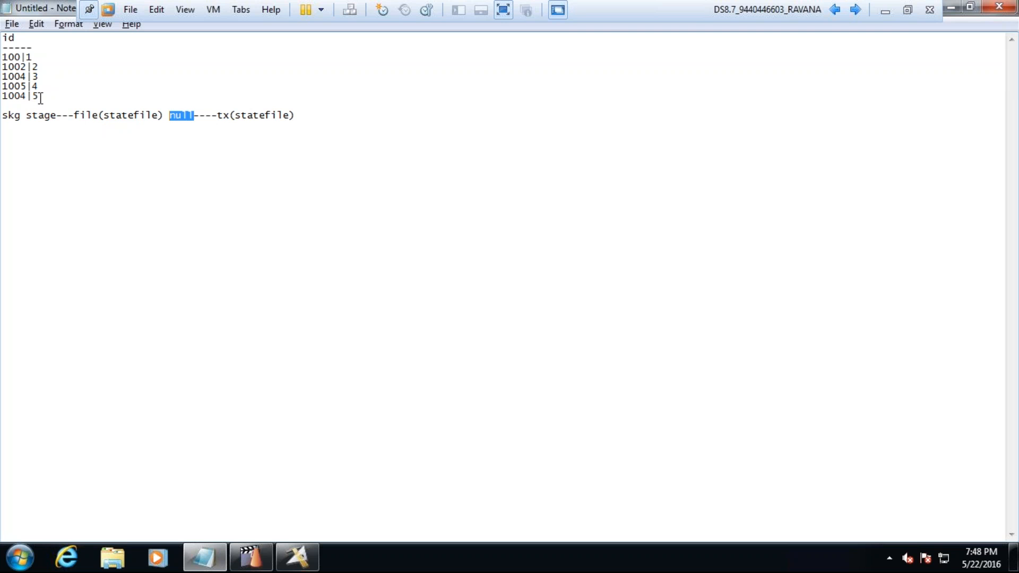
double_click(34, 97)
Step: List the ids 101, 102 and 103 on separate lines below the skg stage note
left_click(57, 150)
type("101")
key("Return")
type("102")
key("Return")
type("103")
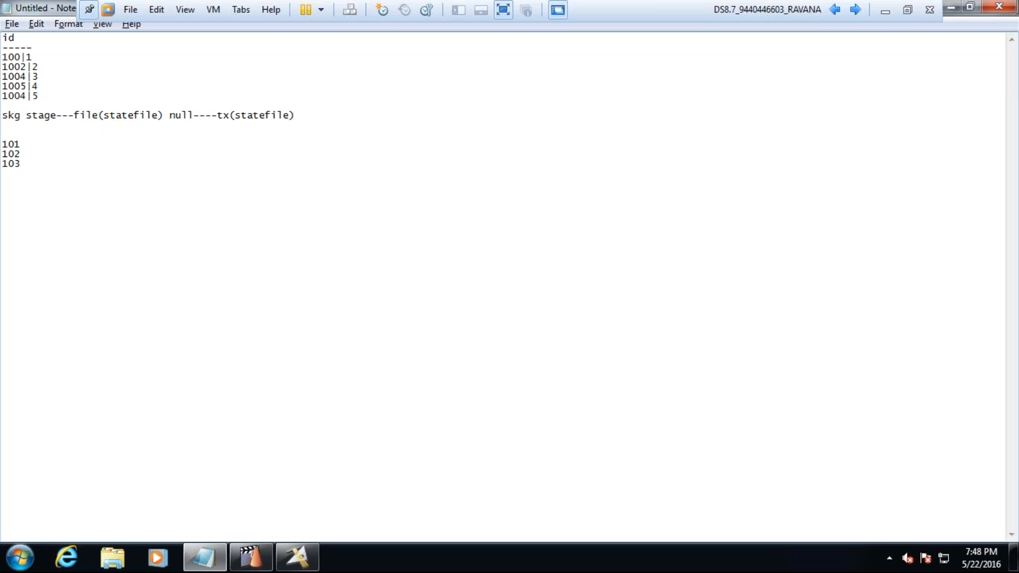
Step: Add the keyed rows "101 1", "102 2" and "103 3" below the first id list
key("Return")
key("Return")
type("101 1")
key("Return")
type("102 2")
key("Return")
type("103 3")
Step: Add a second id list of 101, 103 and 104 below the keyed rows
key("Return")
key("Return")
type("101")
key("Return")
type("10")
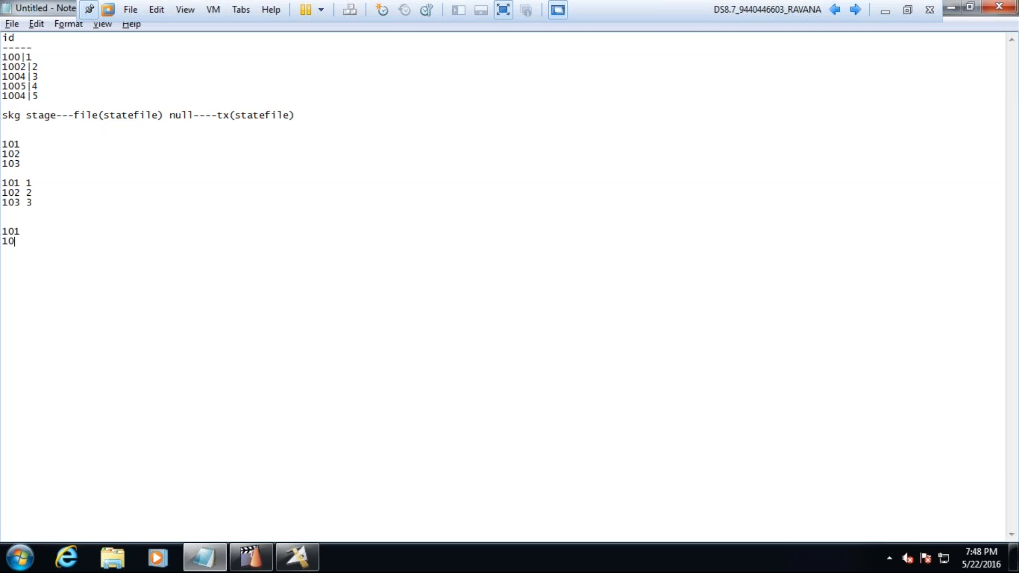
type("3")
key("Return")
type("104")
Step: Add the keyed rows "101 1", "103 2" and "104 3" below the second id list
key("Return")
key("Return")
type("101 1")
key("Return")
type("103 2")
key("Return")
type("1-04 3")
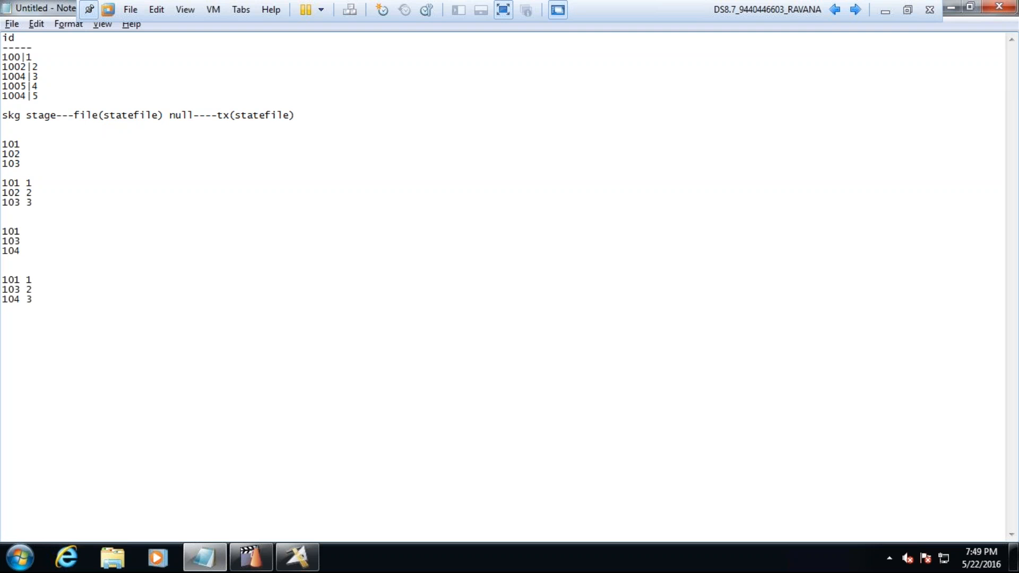
Step: Change the keys of the second set's rows 101, 103 and 104 to 4, 5 and 6
key("BackSpace")
type("4")
key("Down")
key("BackSpace")
type("5")
key("Down")
key("BackSpace")
type("6")
Step: Move the rows "101 1", "102 2" and "103 3" directly above the "101 4" row
left_click_drag(33, 203, 8, 185)
key("ctrl+c")
key("Delete")
left_click(11, 249)
key("ctrl+v")
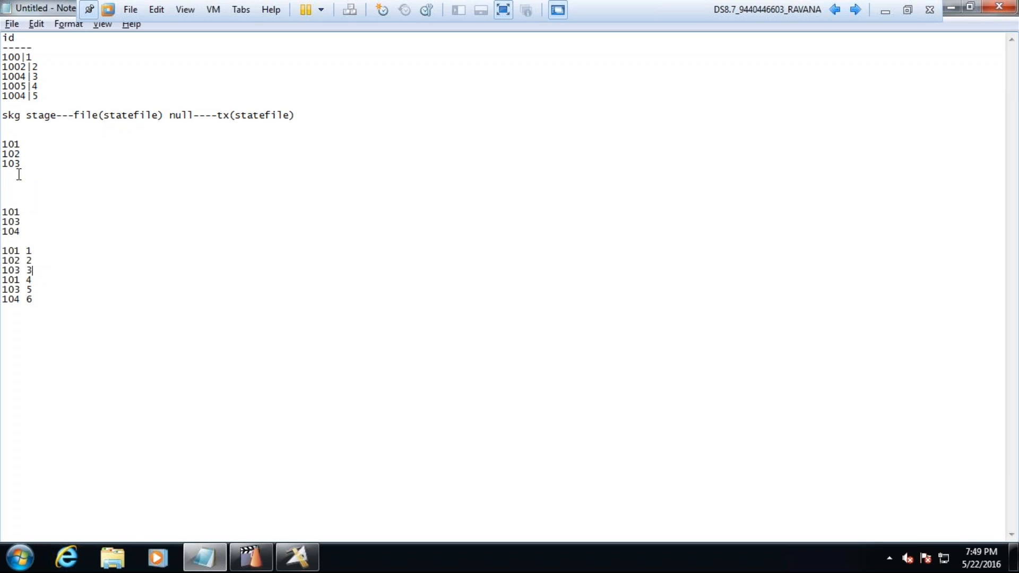
Step: Compare both id lists with the combined keyed rows and the statefile entry in the skg stage note
left_click_drag(20, 166, 3, 144)
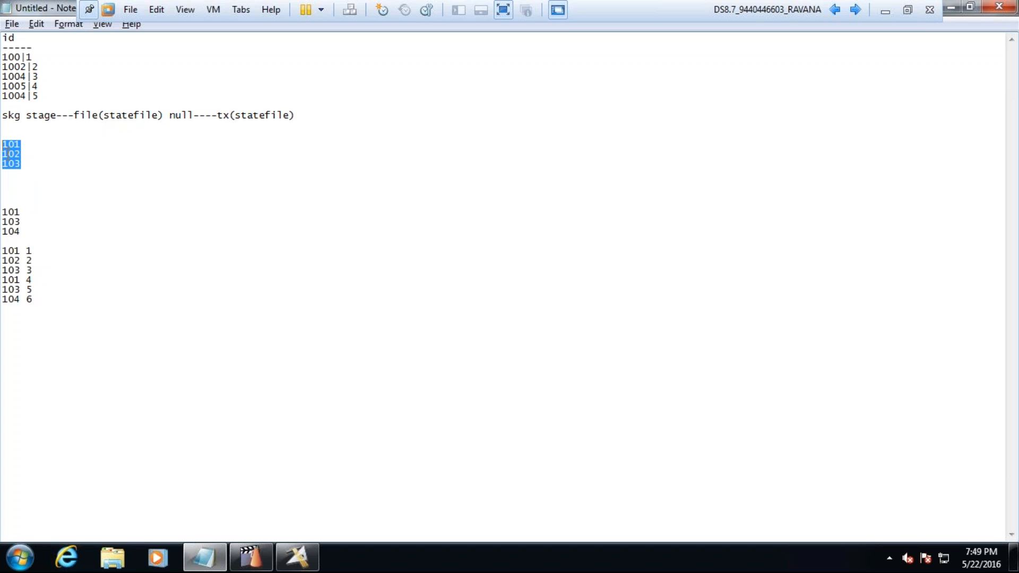
left_click_drag(21, 232, 3, 218)
left_click_drag(27, 168, 3, 144)
left_click_drag(27, 235, 3, 218)
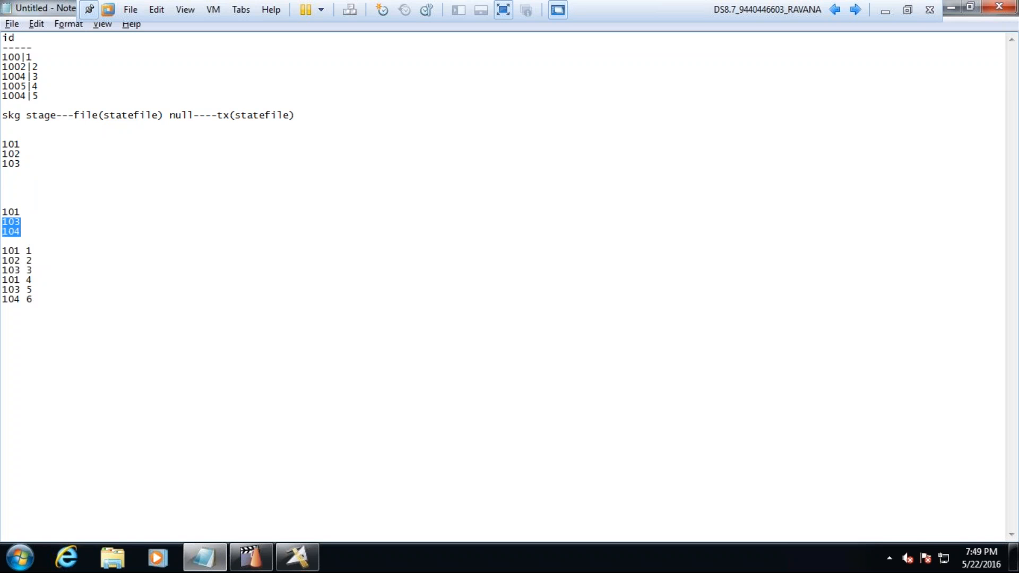
left_click_drag(33, 269, 27, 268)
left_click_drag(290, 115, 236, 115)
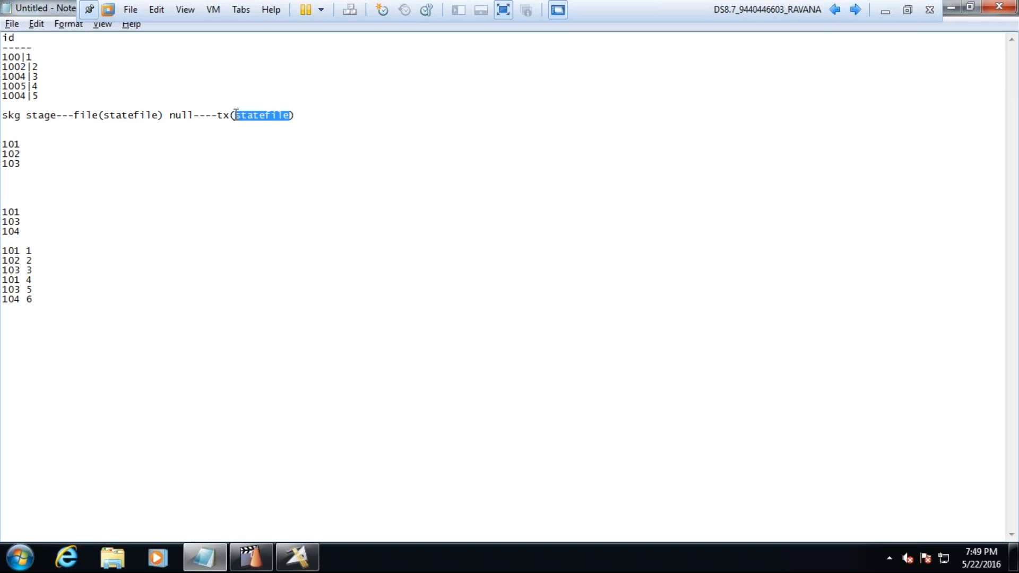
left_click_drag(34, 269, 28, 263)
left_click_drag(293, 116, 237, 112)
left_click_drag(33, 280, 21, 300)
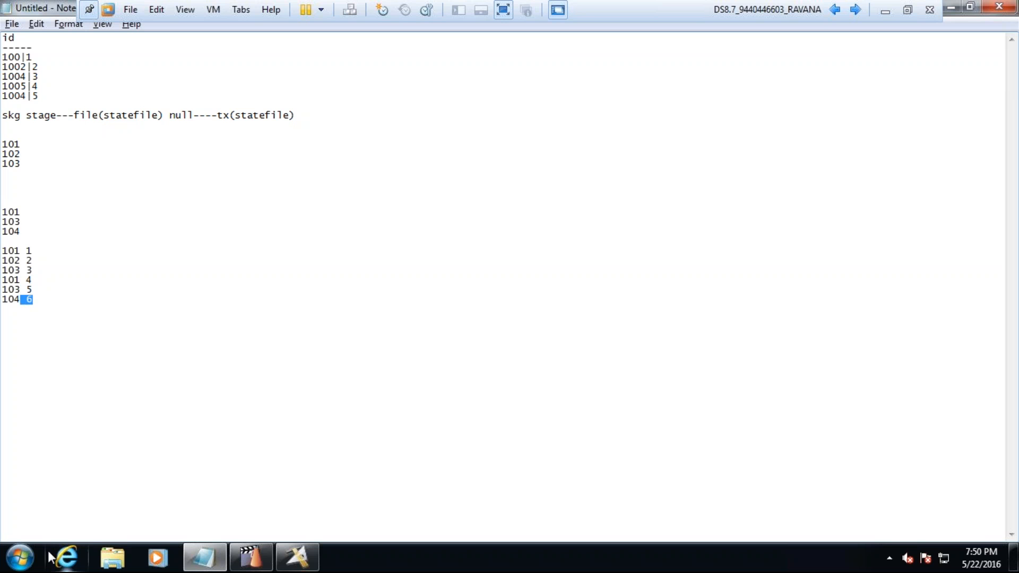
Step: Switch to DataStage Designer, create a new parallel job in the April2016 folder, and save it as skg
left_click(317, 566)
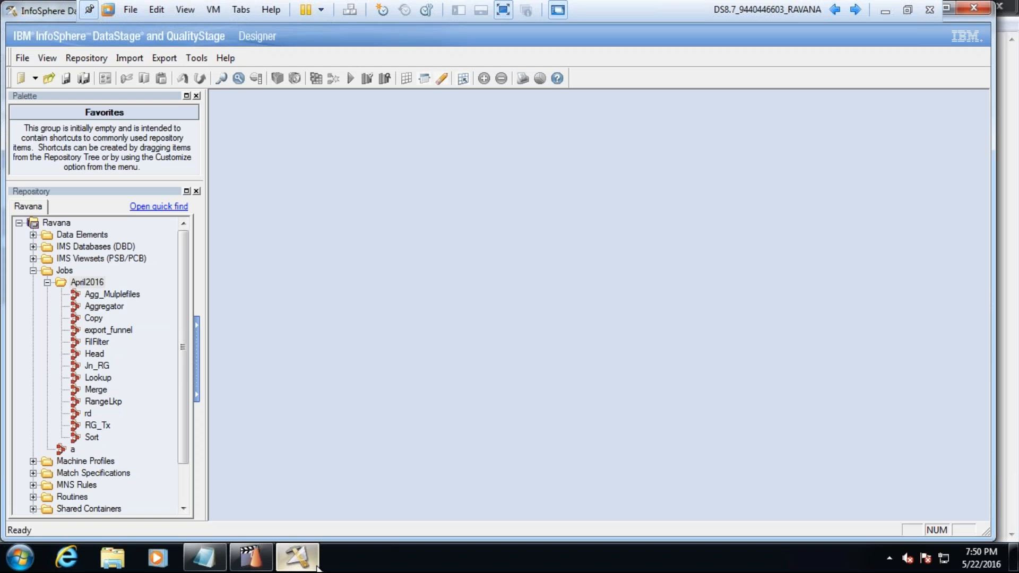
right_click(87, 285)
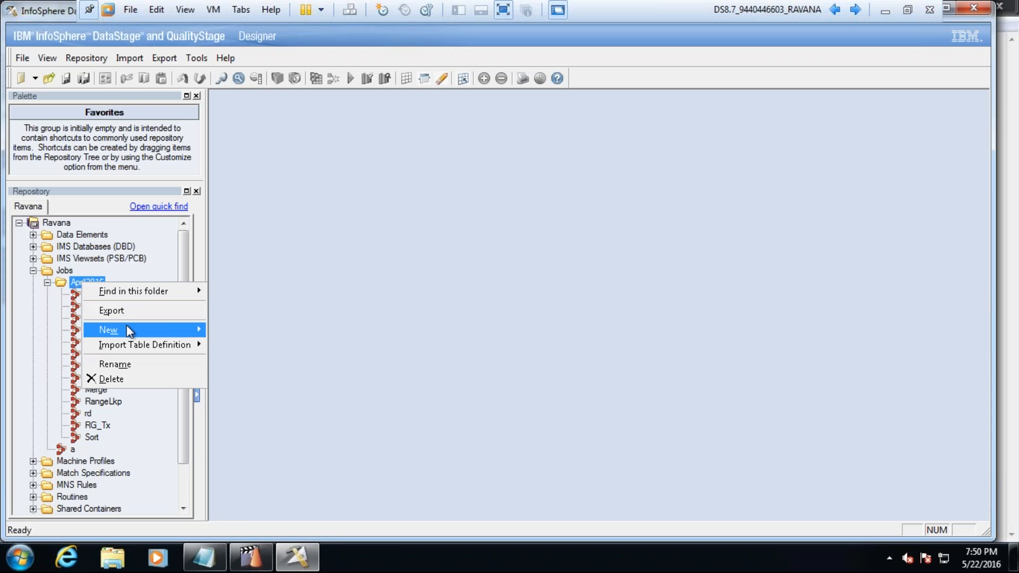
mouse_move(126, 325)
left_click(249, 365)
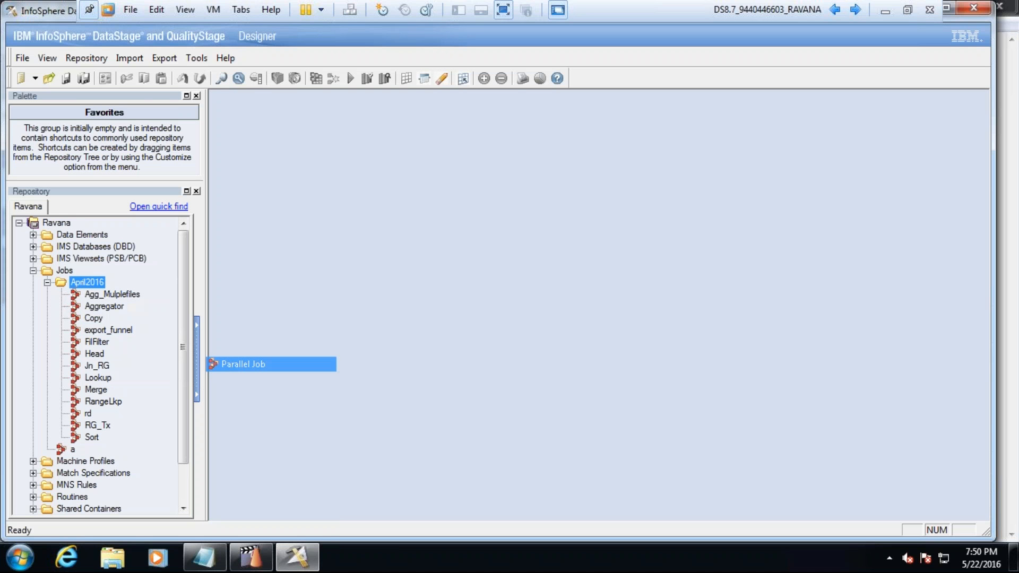
key("ctrl+s")
type("skg")
key("Return")
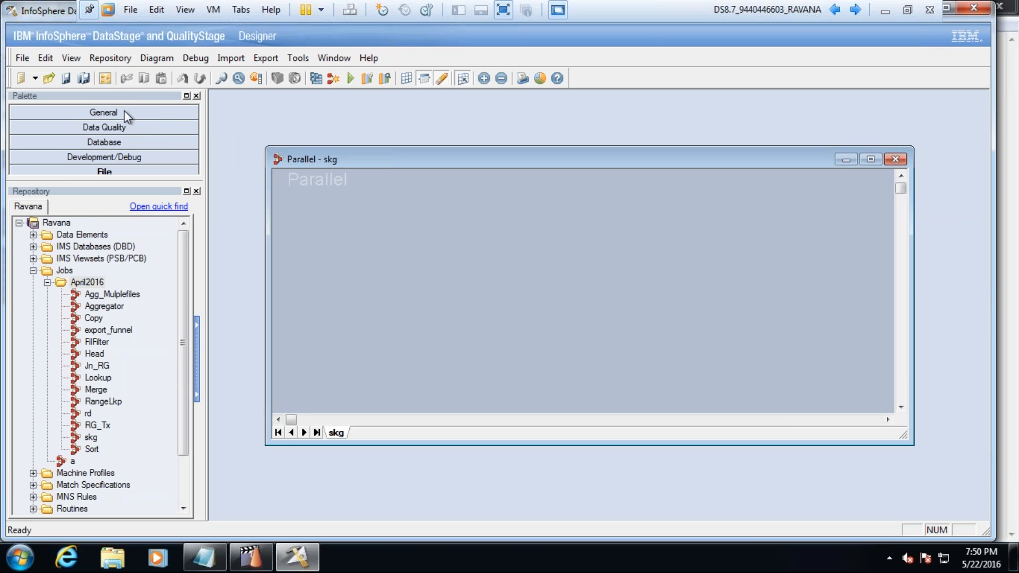
Step: Dock the Palette on the opposite side of the canvas and place a Surrogate Key Generator stage in the skg job
left_click_drag(126, 93, 967, 111)
left_click(866, 463)
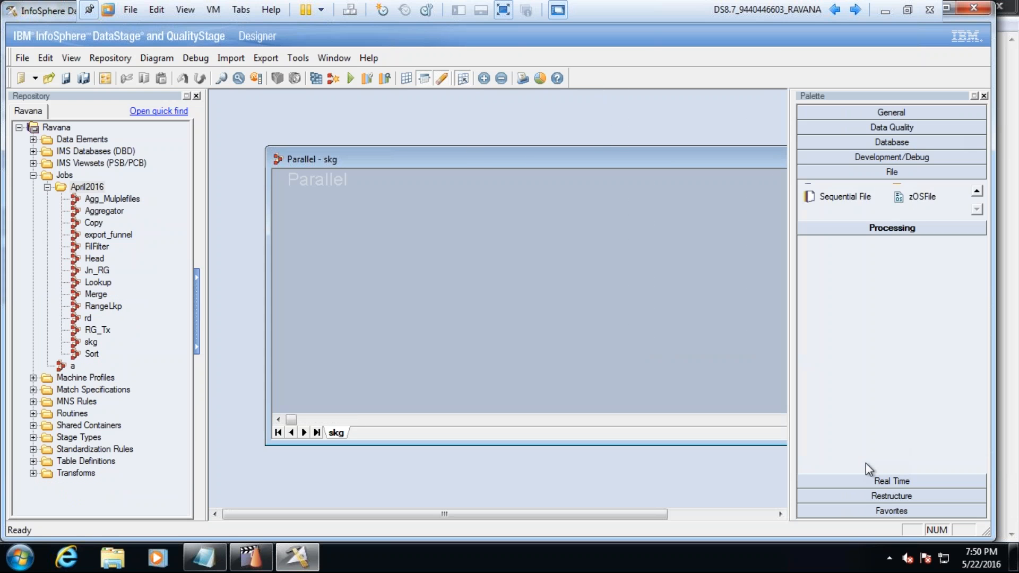
left_click_drag(862, 413, 520, 258)
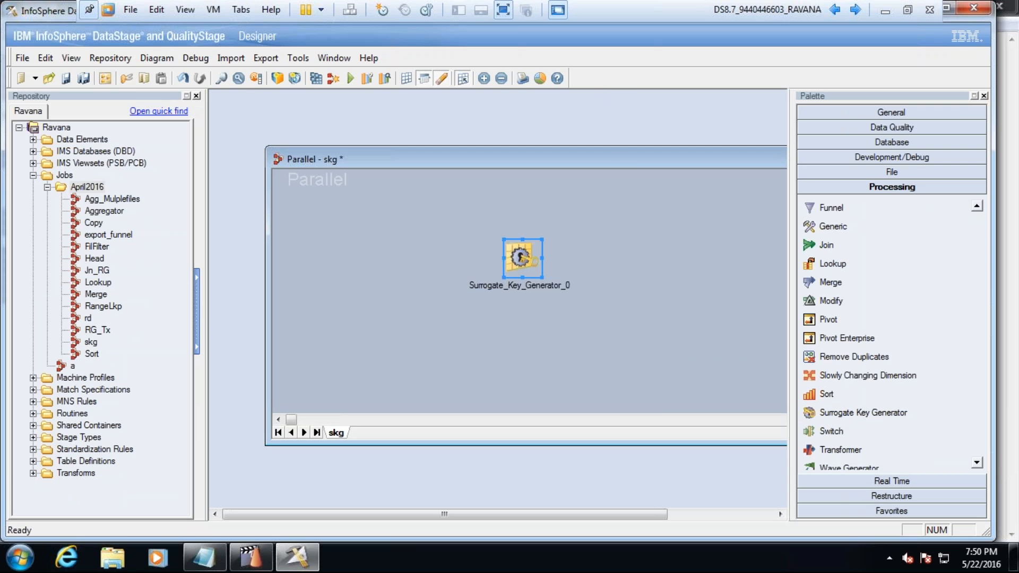
Step: Open the Surrogate Key Generator stage's properties and set its source name to C:\Files\Statefile.txt
left_click(521, 258)
left_click(610, 225)
left_click(521, 255)
double_click(522, 258)
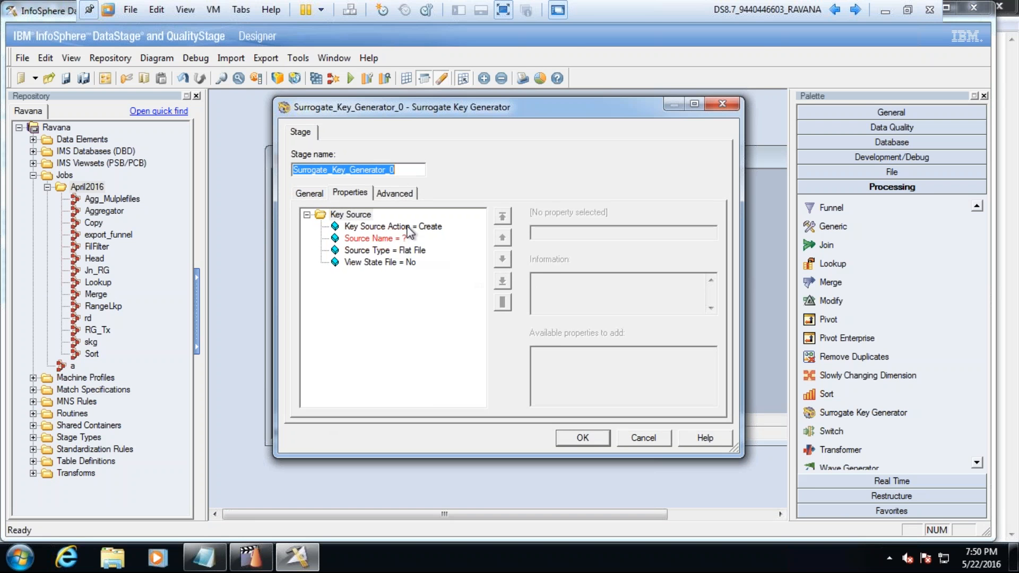
left_click(395, 253)
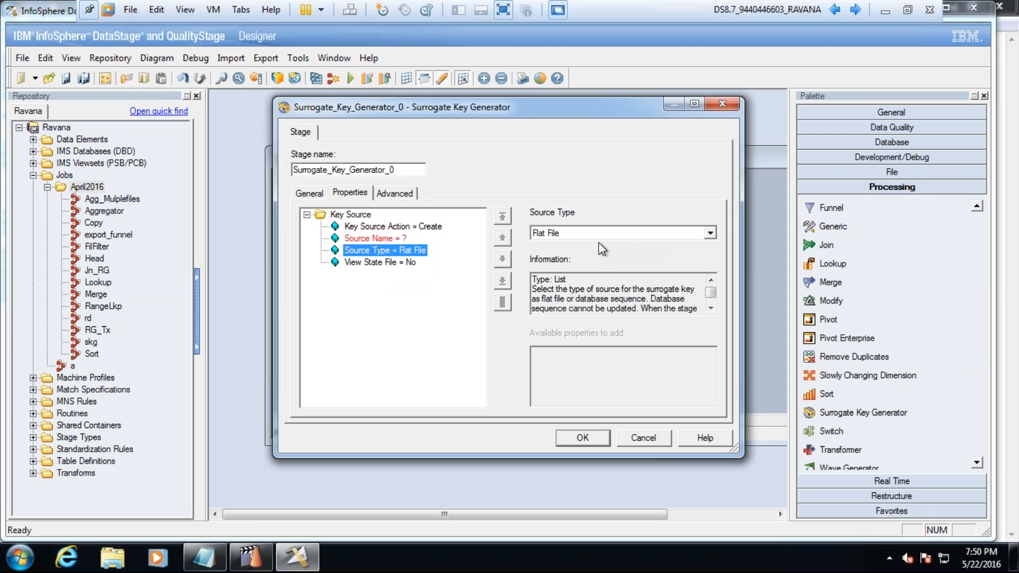
left_click(380, 240)
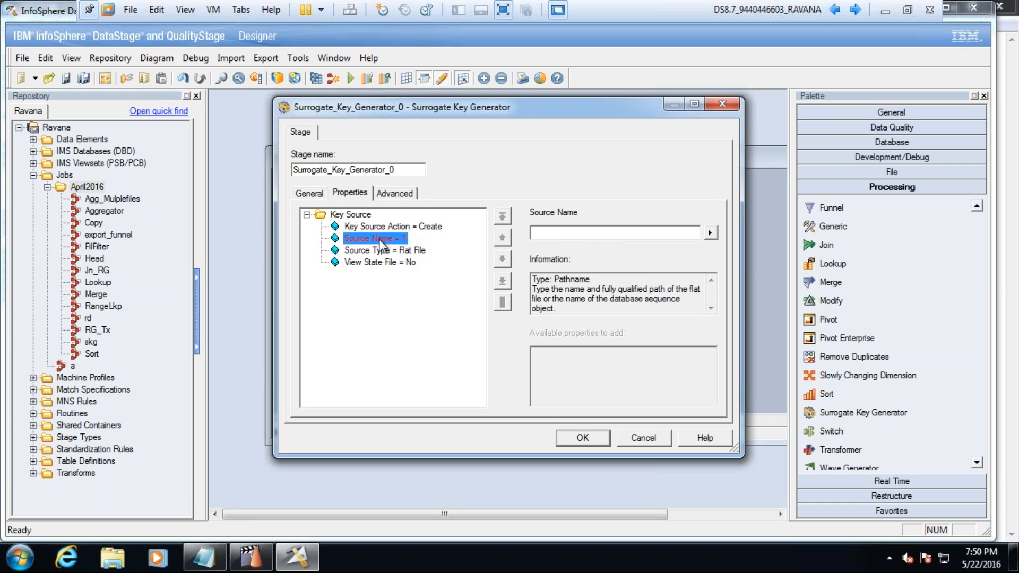
left_click(548, 232)
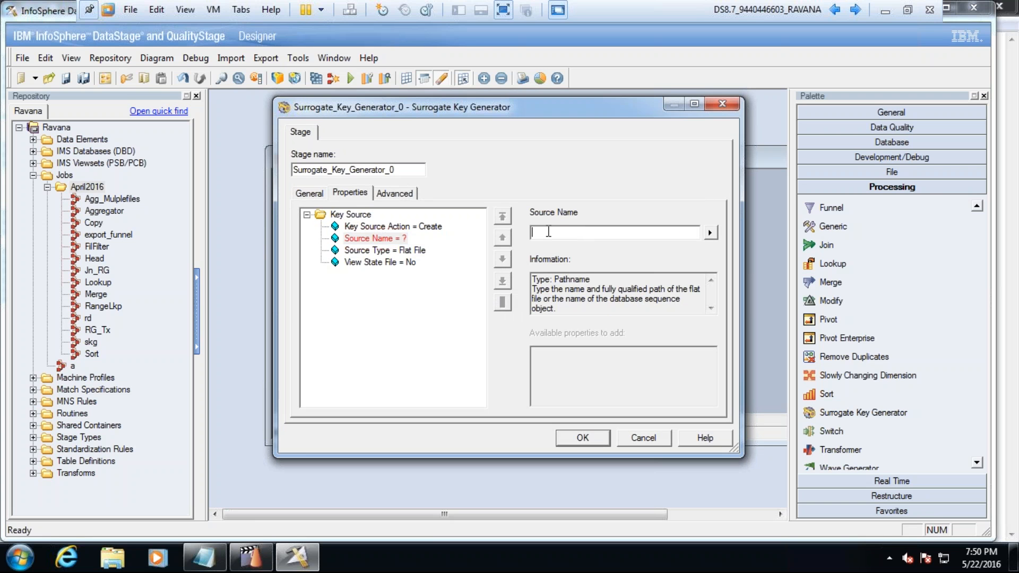
type("C")
type(";")
type(":\\Fi")
type("les\\S")
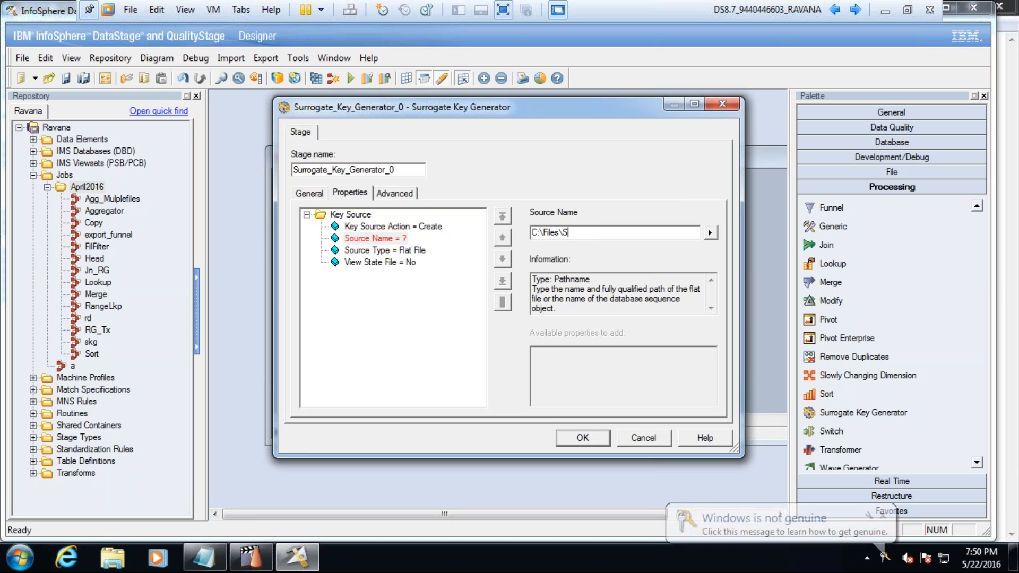
type("tatefile.txt")
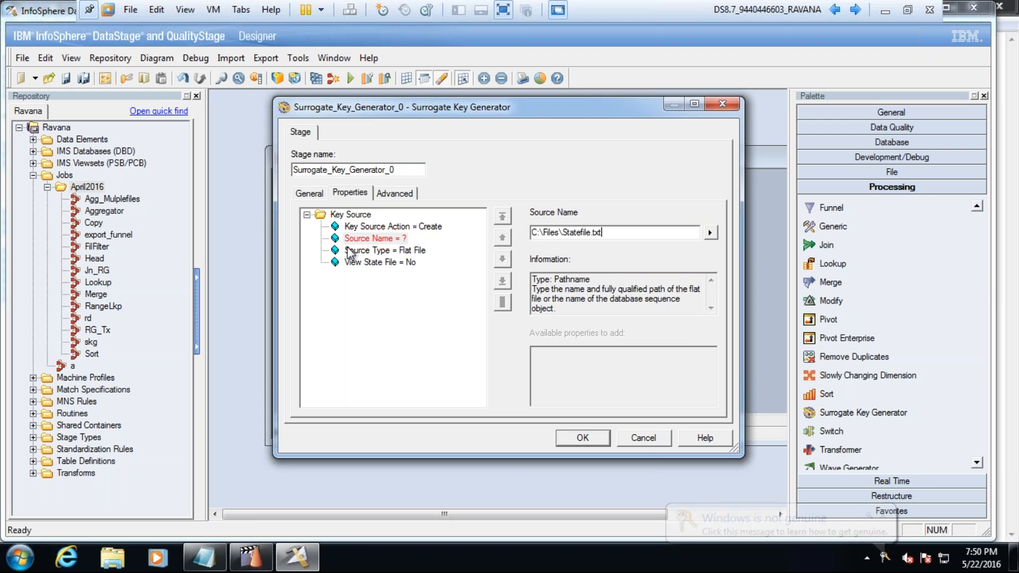
Step: Choose Flat File as the source type and accept the stage properties
left_click(372, 250)
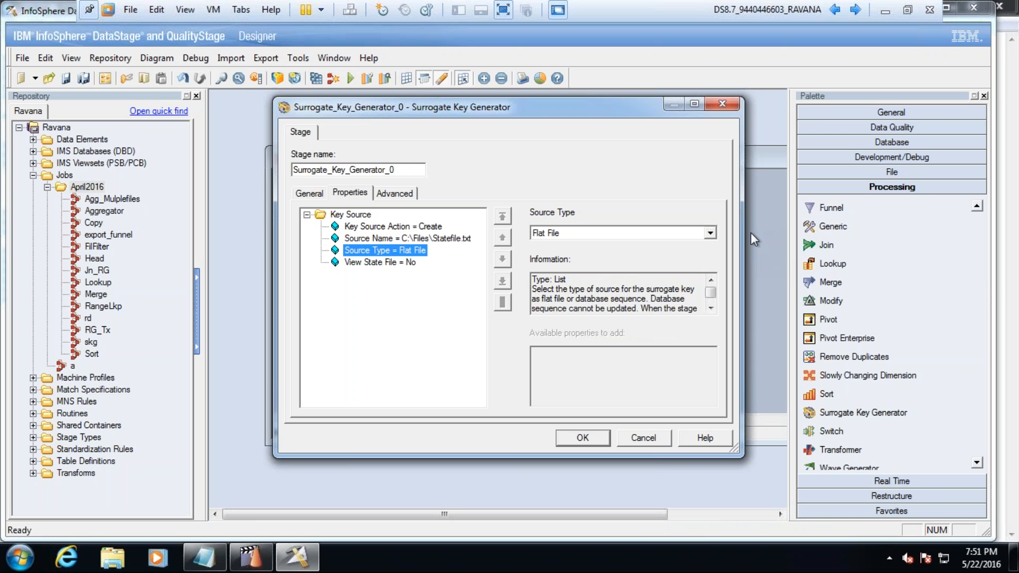
left_click(711, 235)
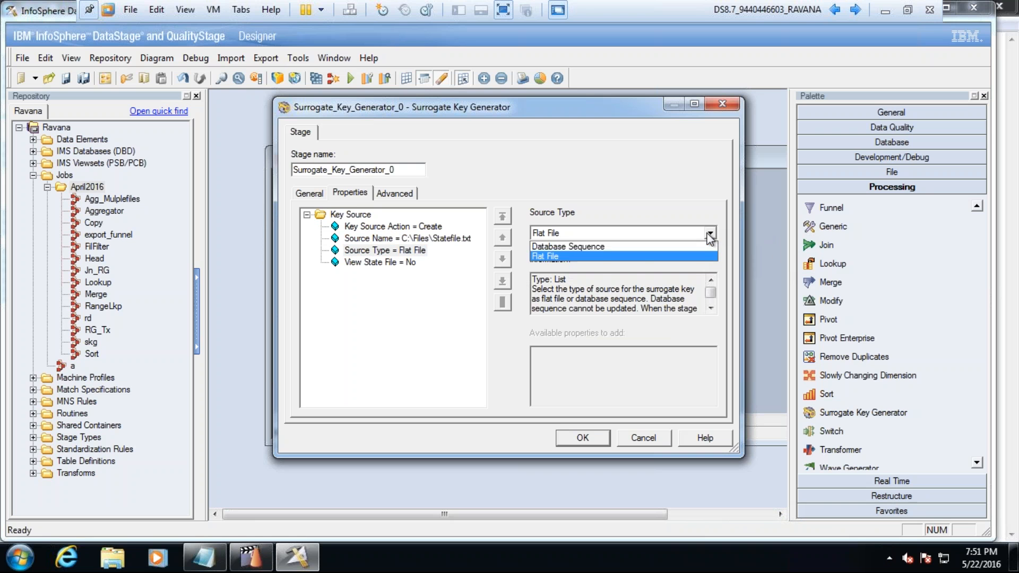
left_click(644, 257)
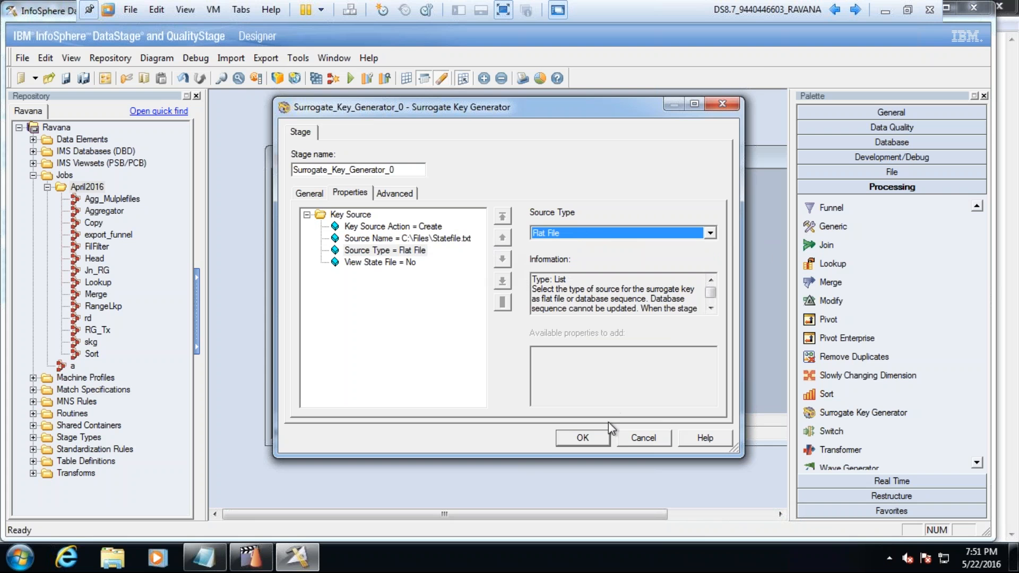
left_click(601, 440)
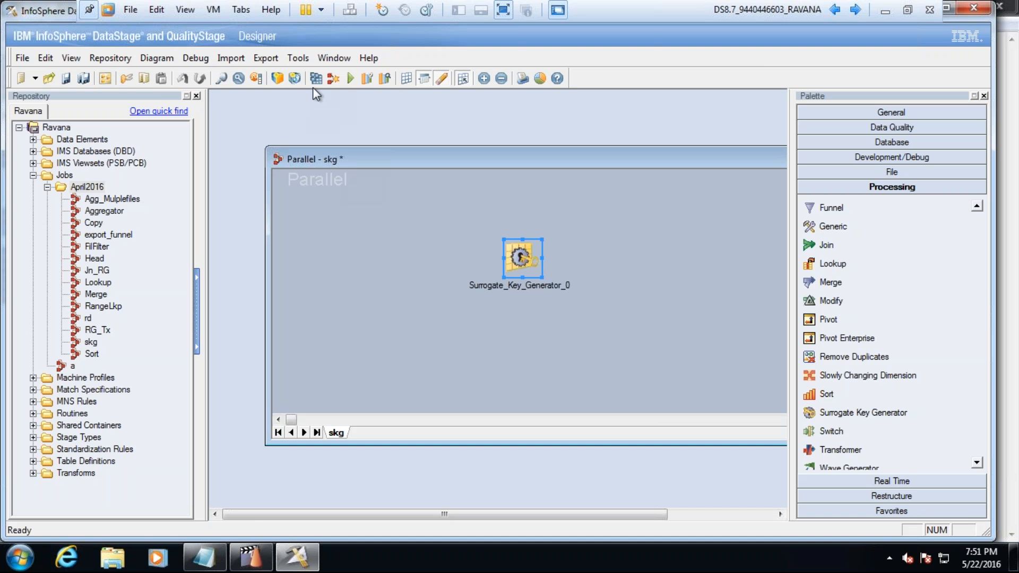
Step: Compile the skg job and run it
left_click(315, 79)
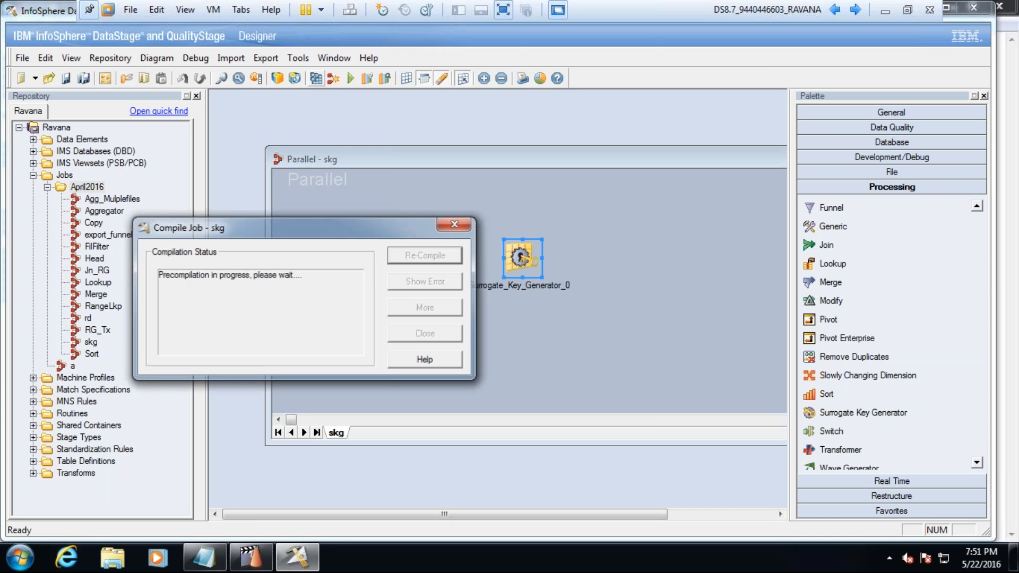
left_click(421, 331)
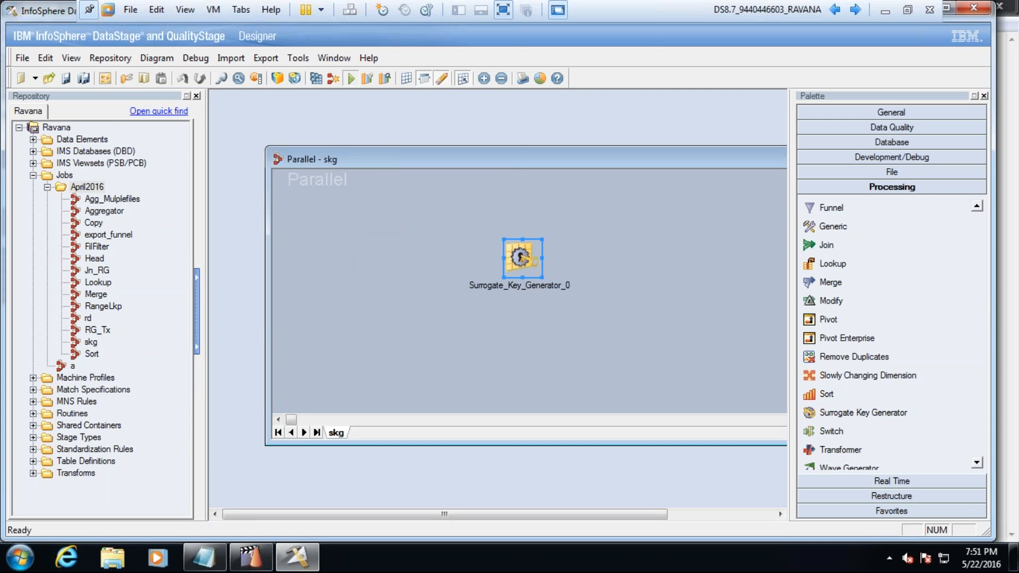
left_click(351, 78)
left_click(223, 316)
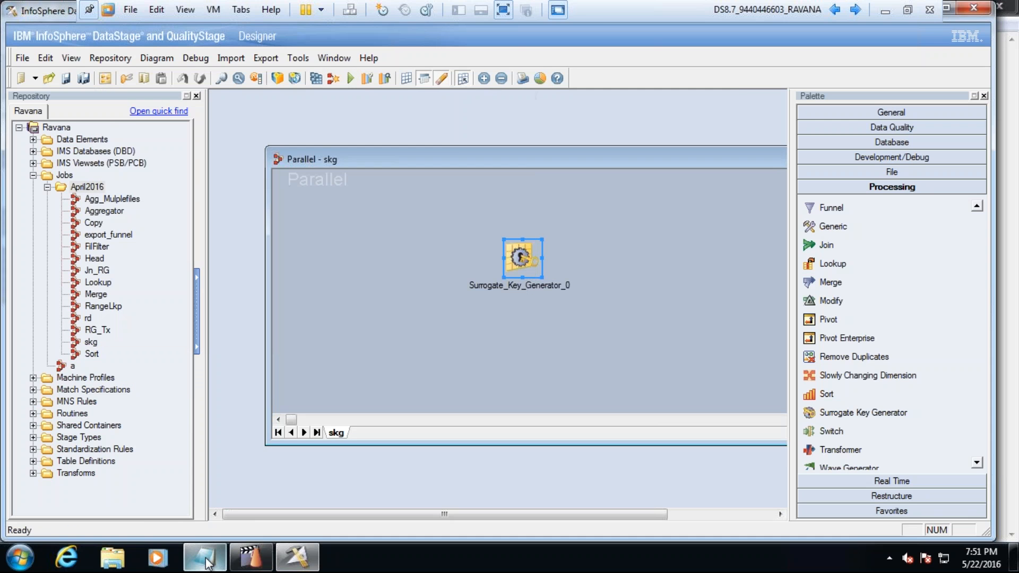
Step: Switch to the Notepad notes, highlight the skg stage and Transformer state file line, and return to DataStage Designer
left_click(205, 558)
left_click_drag(8, 117, 62, 116)
left_click_drag(165, 113, 71, 107)
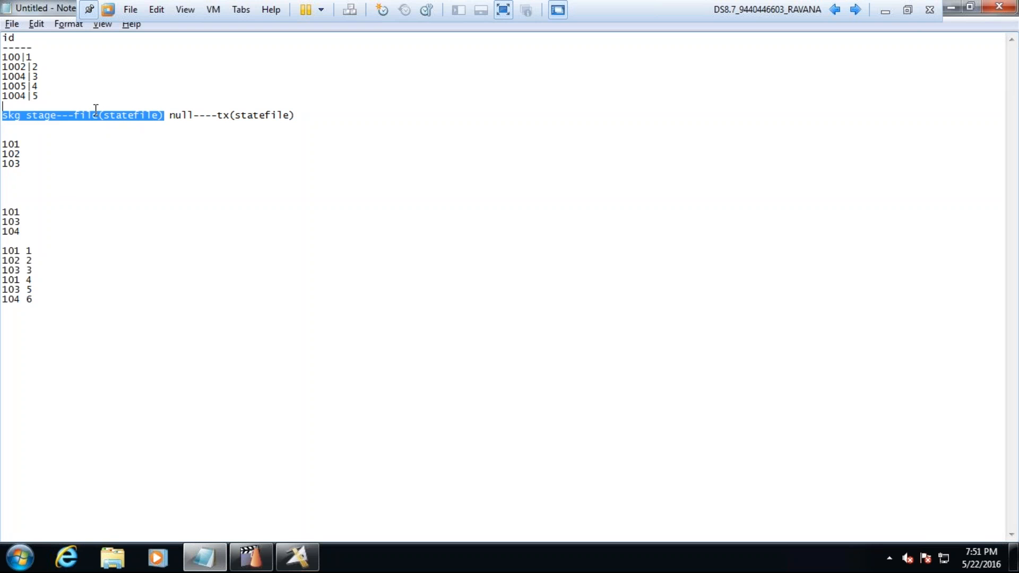
left_click_drag(200, 115, 22, 102)
left_click(297, 558)
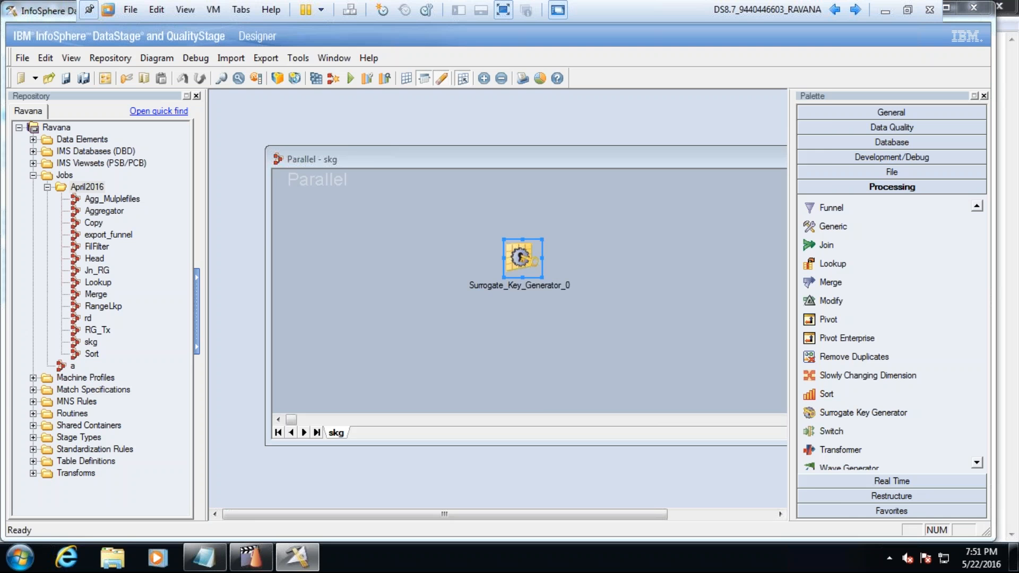
Step: Open the Statefile text document in C:\Files to inspect its contents, close it and return to DataStage Designer
left_click(113, 557)
left_click(269, 329)
double_click(371, 173)
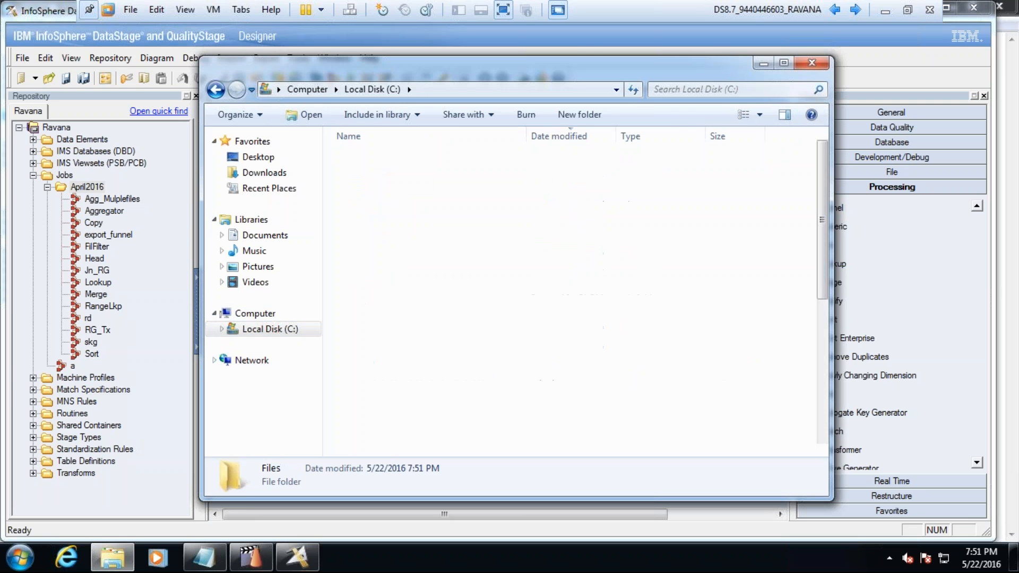
double_click(377, 160)
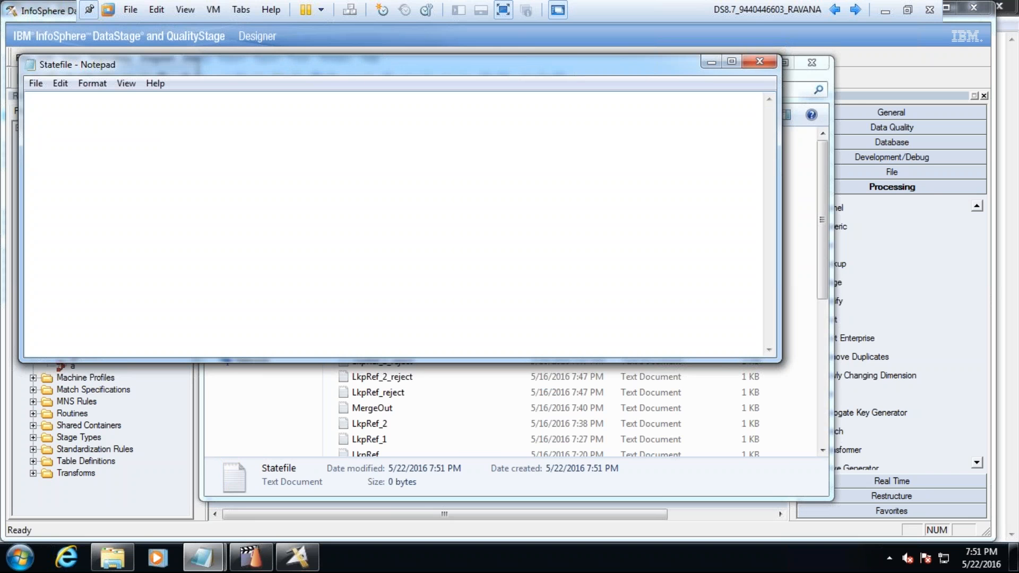
left_click(759, 61)
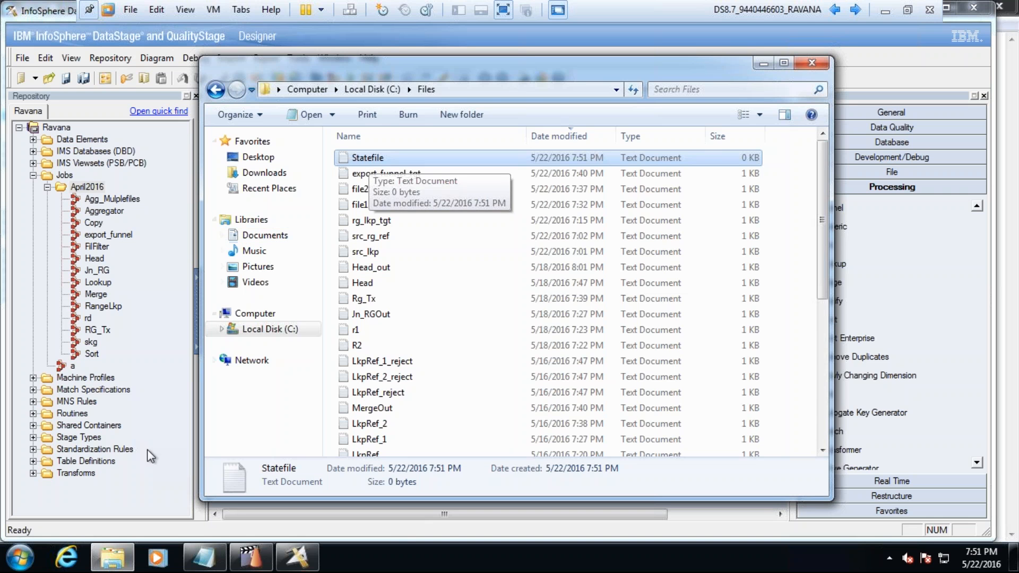
left_click(407, 510)
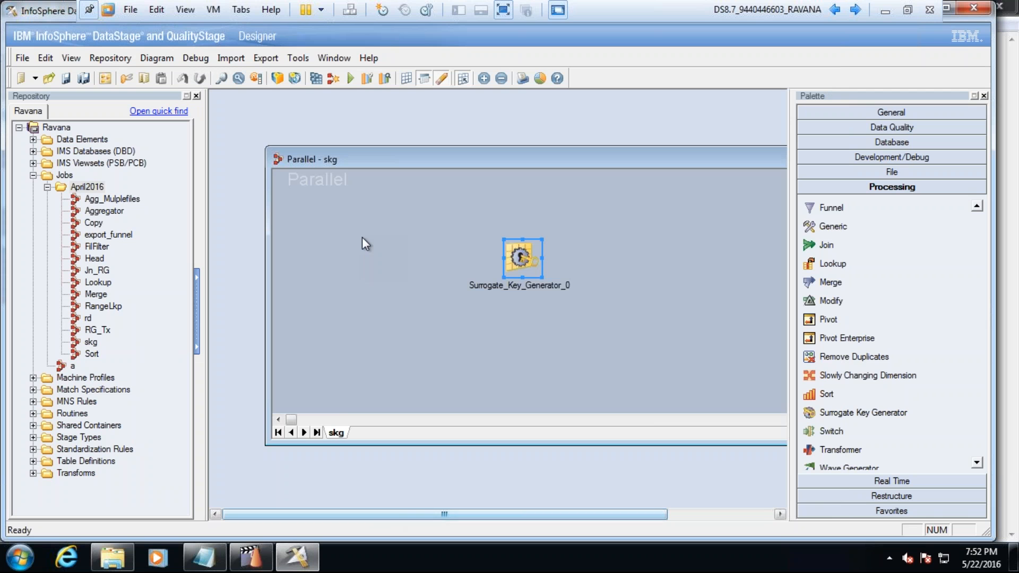
Step: Create a new parallel job in the April2016 folder, save it as skg_tx and maximize its canvas
right_click(87, 187)
mouse_move(160, 238)
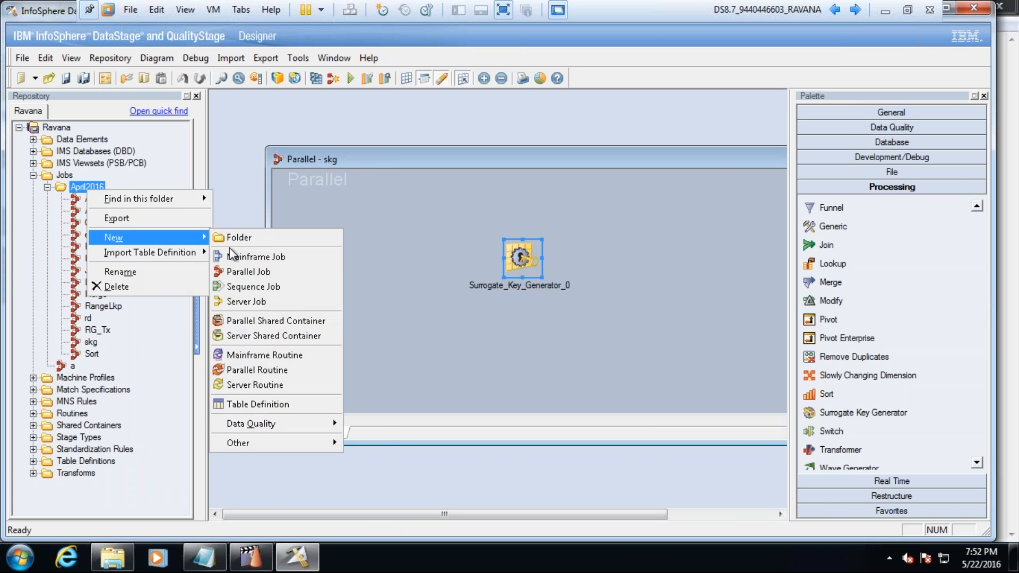
left_click(252, 270)
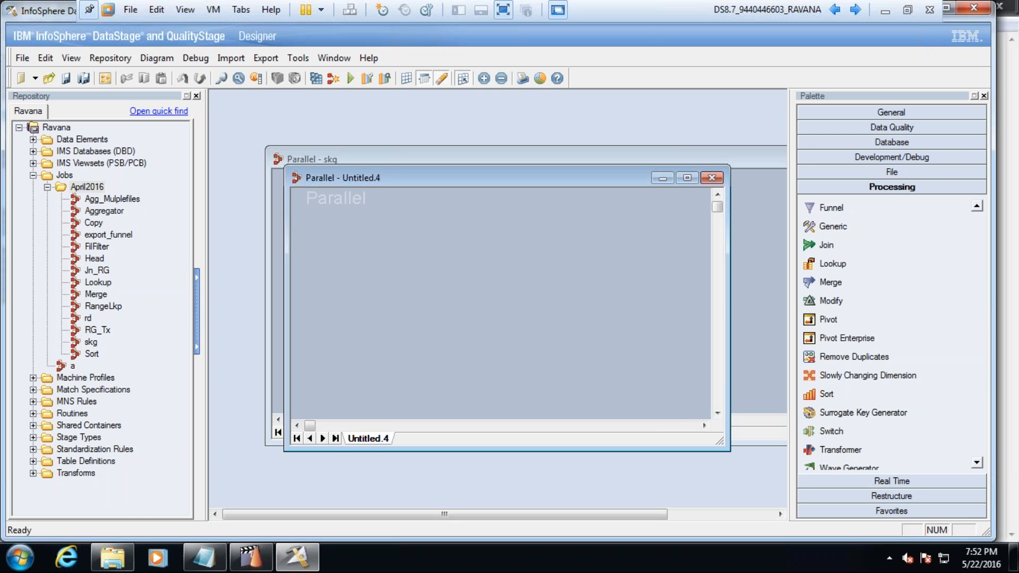
key("ctrl+s")
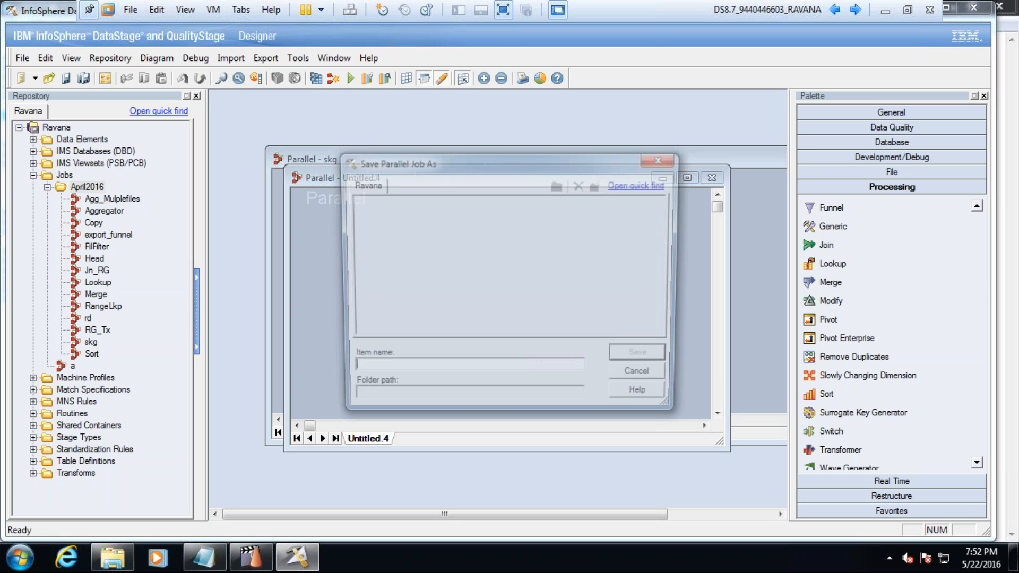
type("skg_tx")
left_click(627, 362)
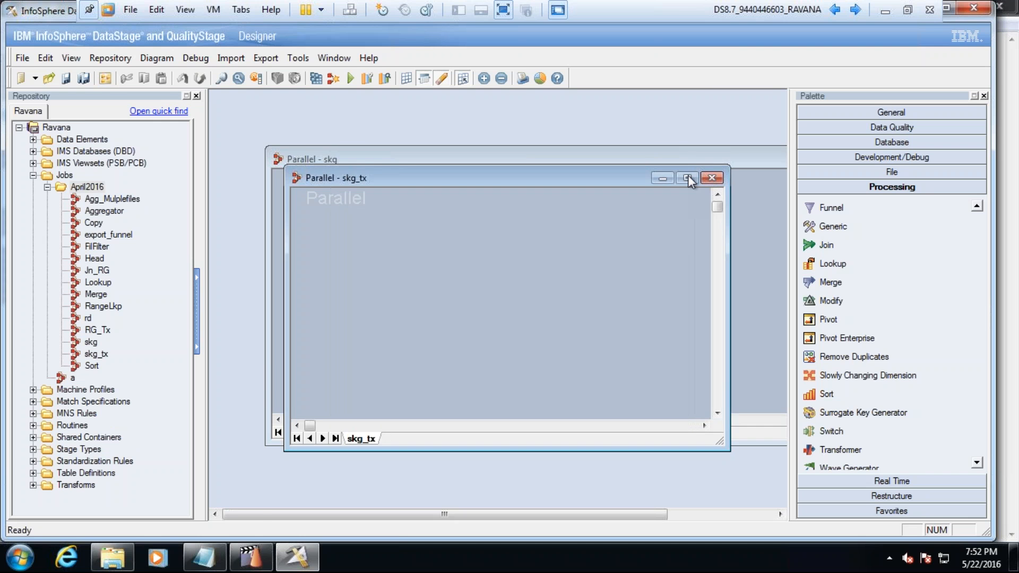
left_click(688, 175)
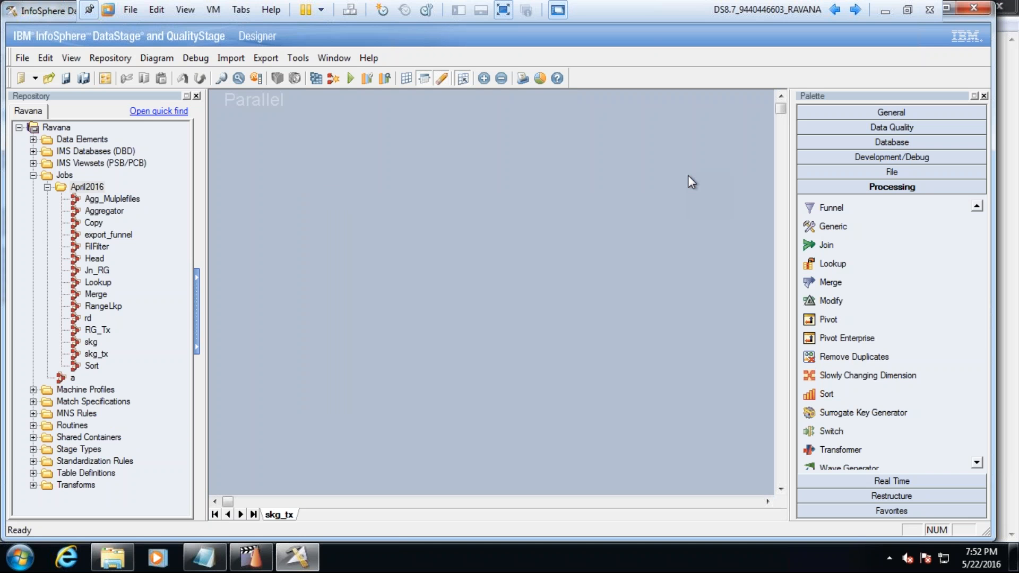
Step: Examine the contents of the Head text file in C:\Files, close it and return to DataStage Designer
left_click(122, 563)
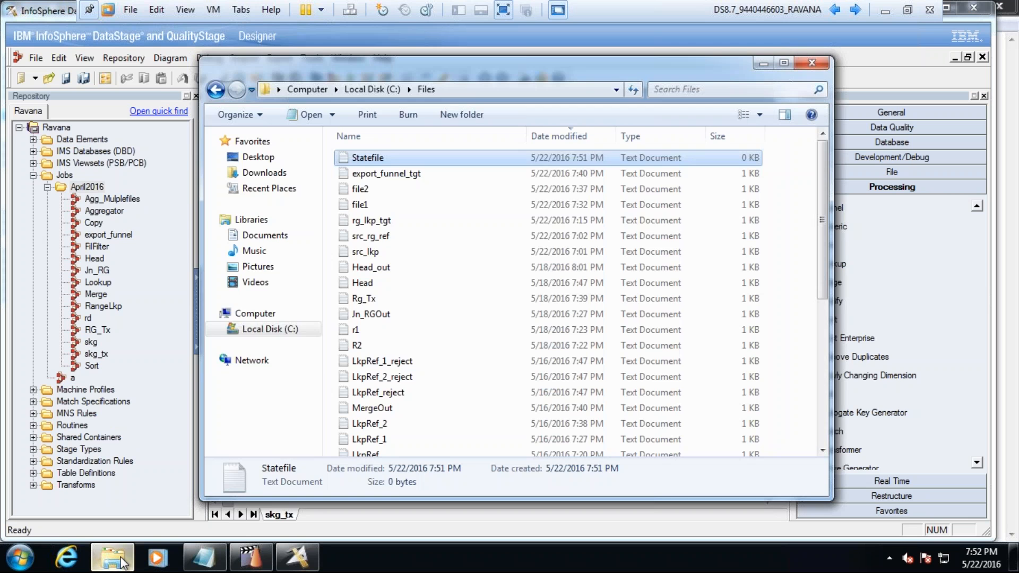
left_click(359, 204)
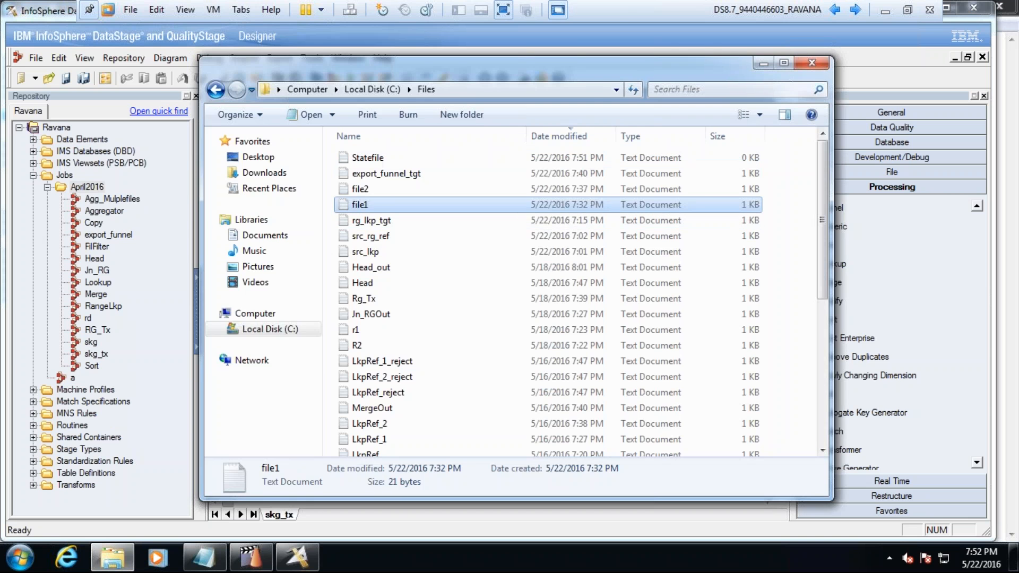
left_click(750, 57)
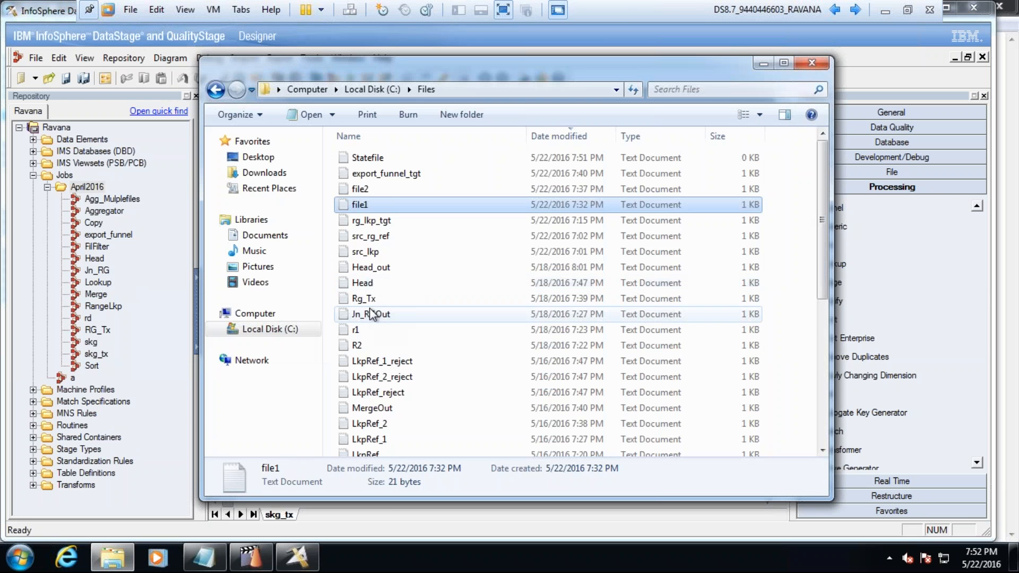
left_click(374, 284)
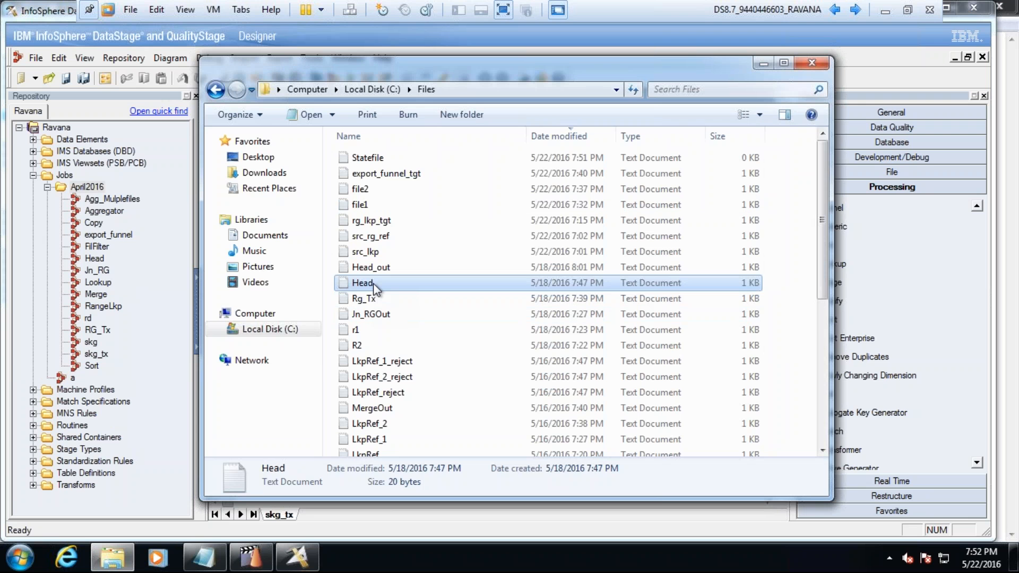
double_click(374, 284)
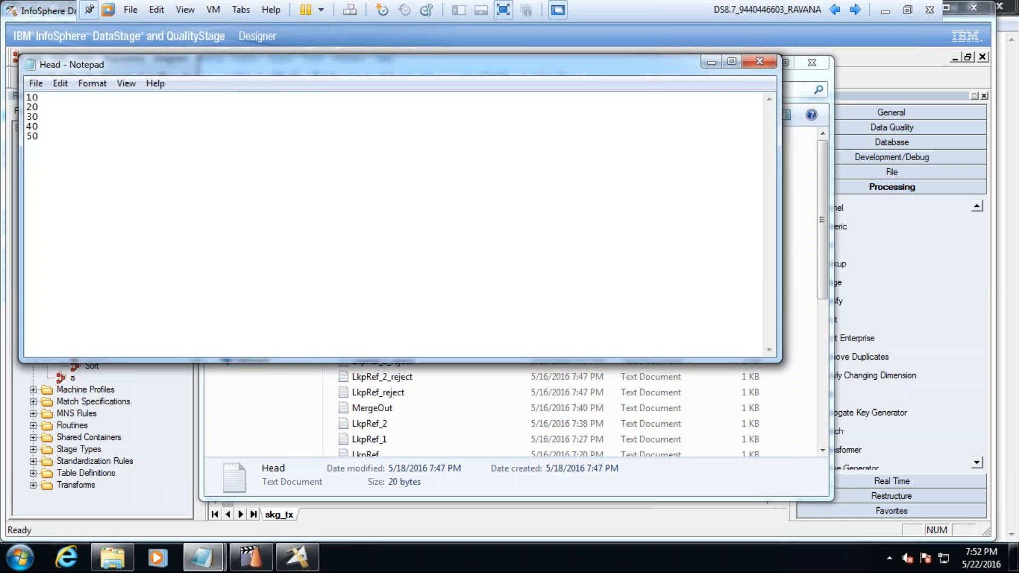
key("alt+F4")
left_click(847, 247)
Step: Place a Sequential File stage on the skg_tx canvas with an output link starting from it
left_click(872, 173)
left_click_drag(824, 203, 453, 266)
left_click(280, 258)
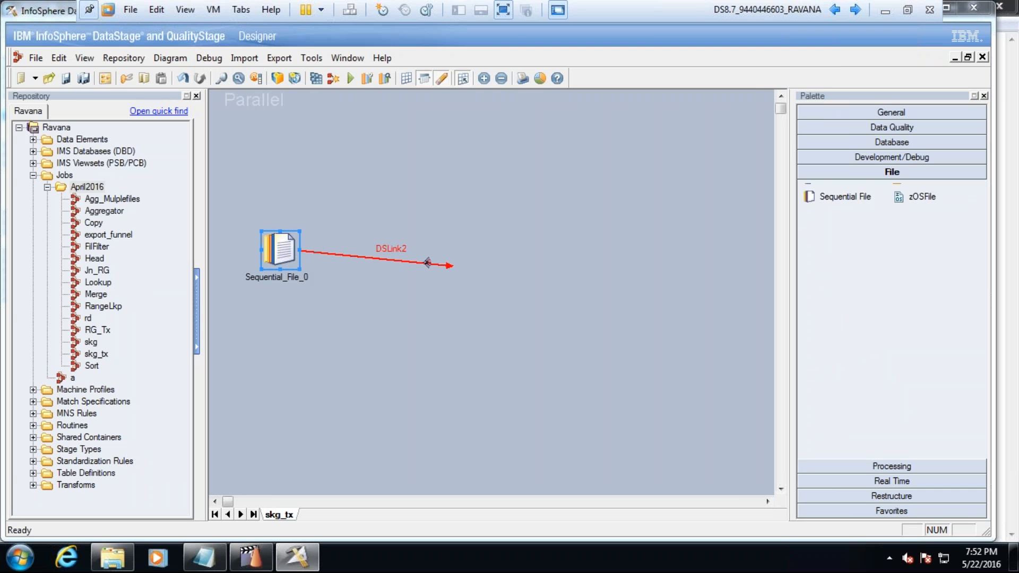
Step: Open the source Sequential File stage's properties and set its file to C:\Files\Head.txt
double_click(428, 263)
left_click(368, 226)
left_click(584, 232)
type("C")
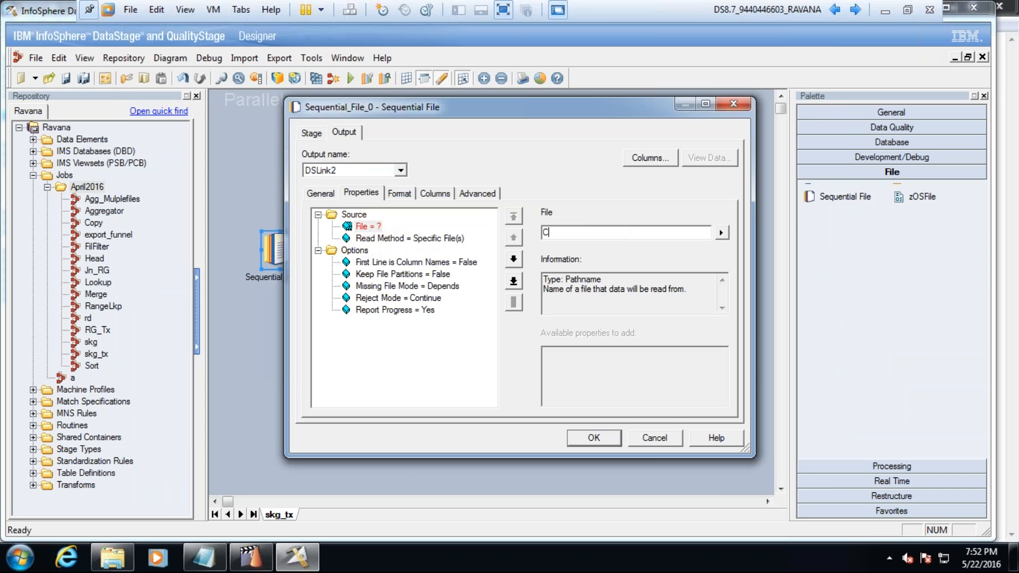
type(":\\Files\\Head.txt")
Step: Define one output column named id with SQL type Integer for the source file
left_click(428, 195)
left_click(368, 228)
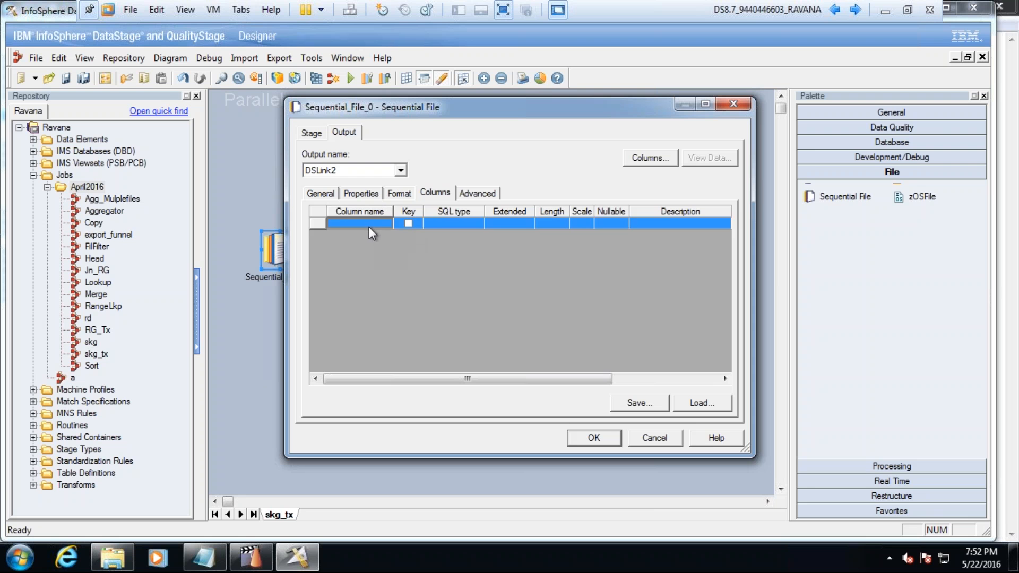
type("id")
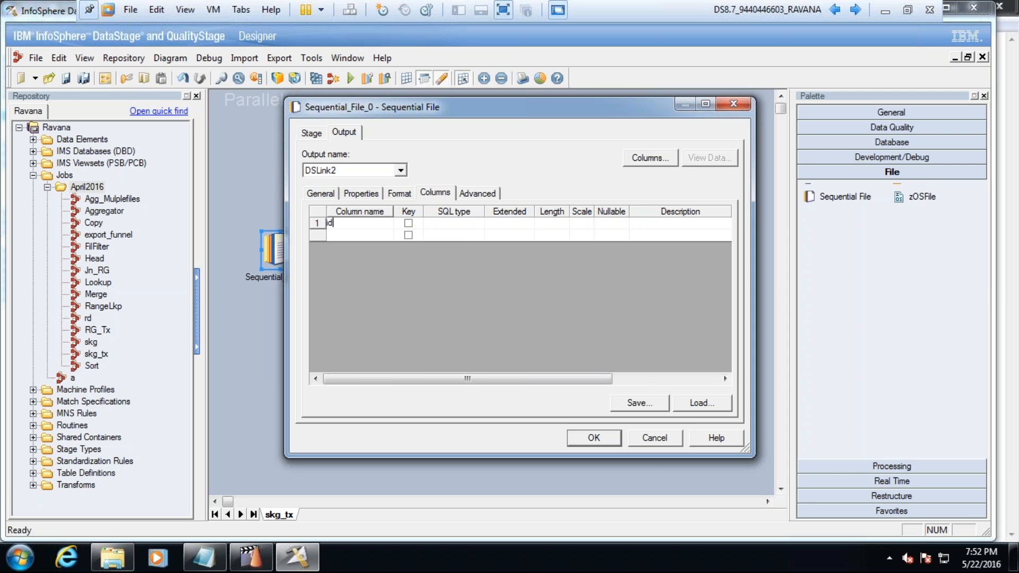
left_click(463, 228)
key("i")
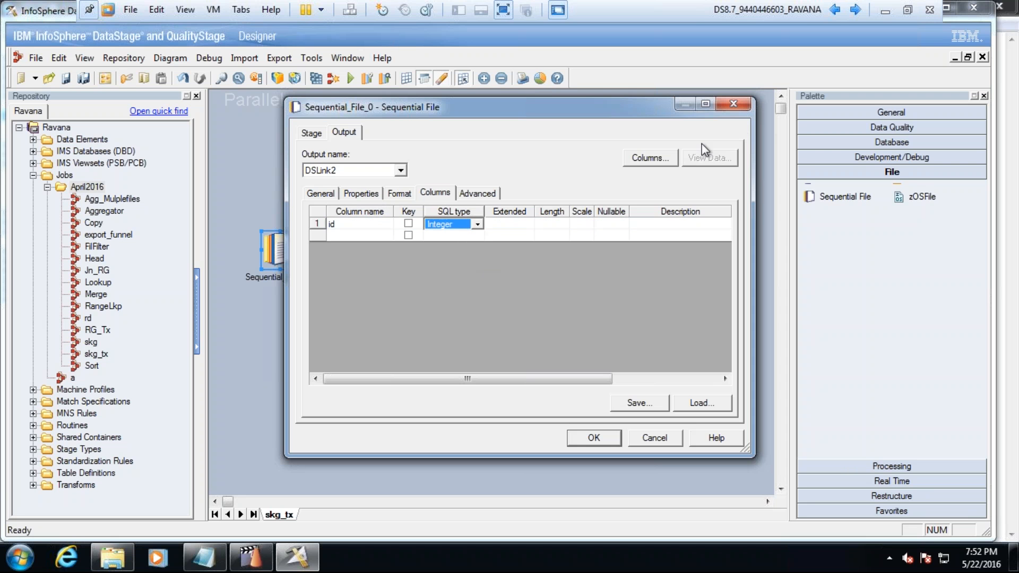
Step: Preview the source file's data, close the preview and accept the Sequential File stage properties
left_click(390, 193)
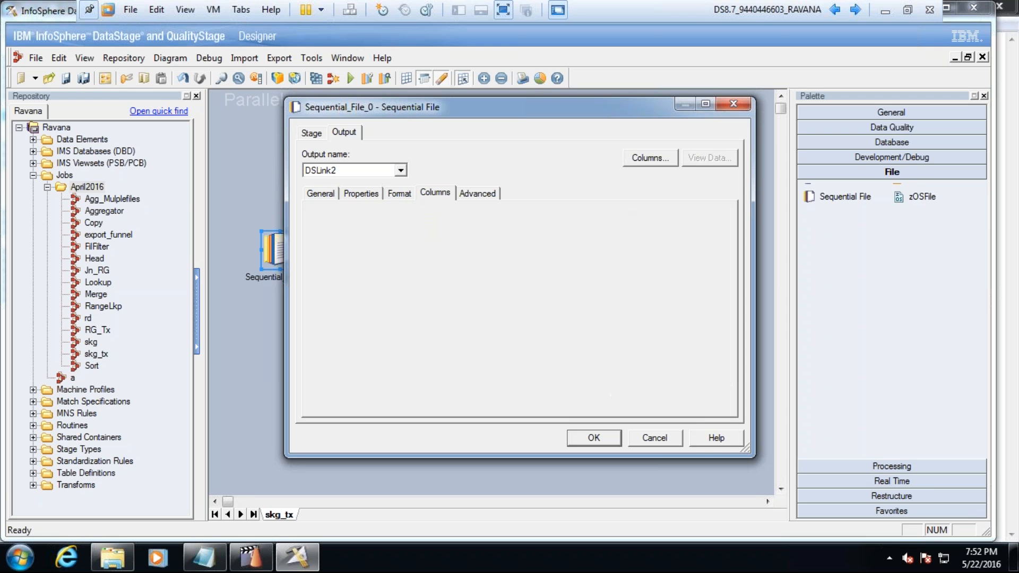
left_click(361, 193)
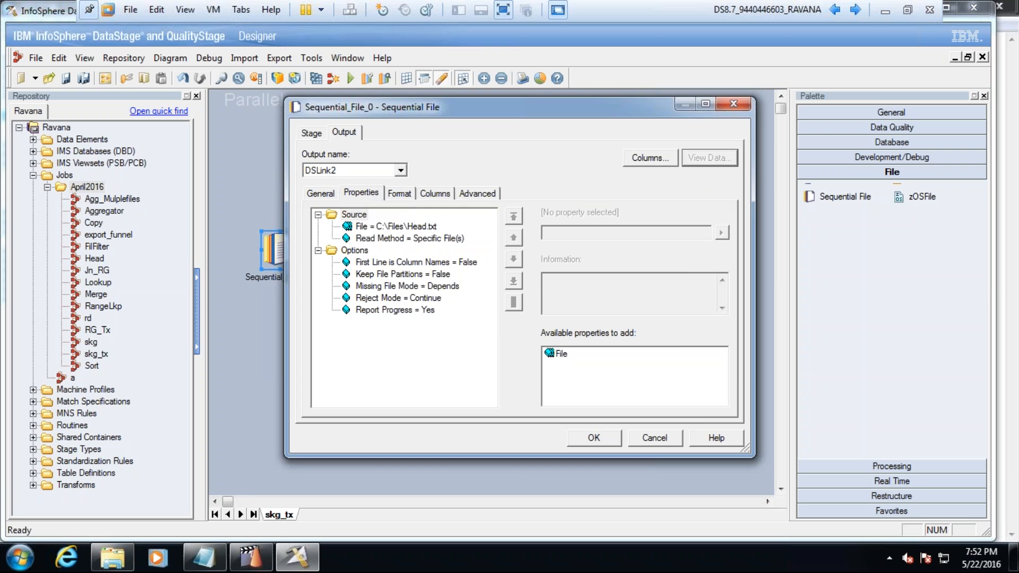
left_click(630, 237)
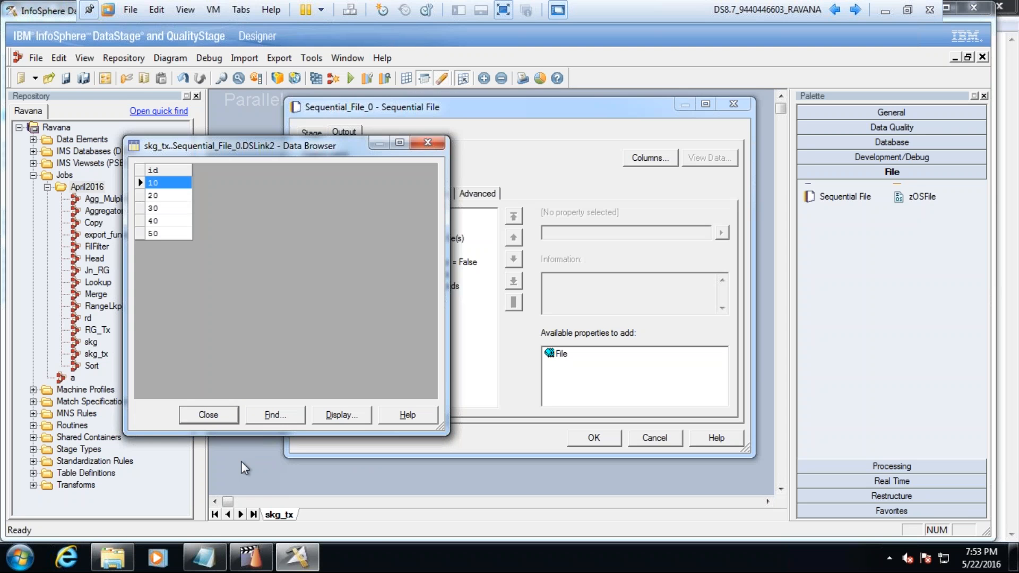
key("Return")
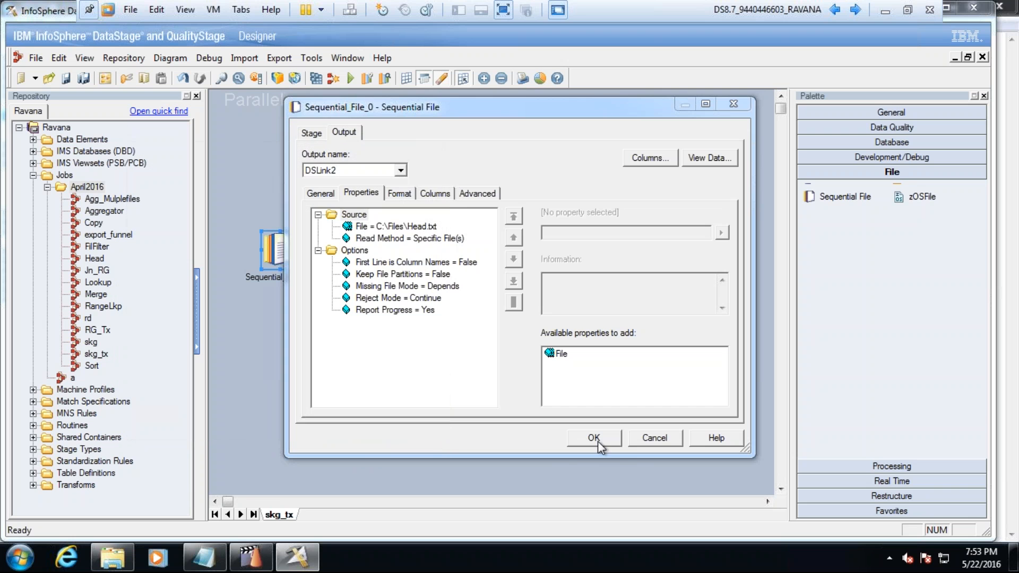
left_click(594, 438)
Step: Place a Transformer stage at the end of the source link and link its output to a new target Sequential File stage
left_click(897, 466)
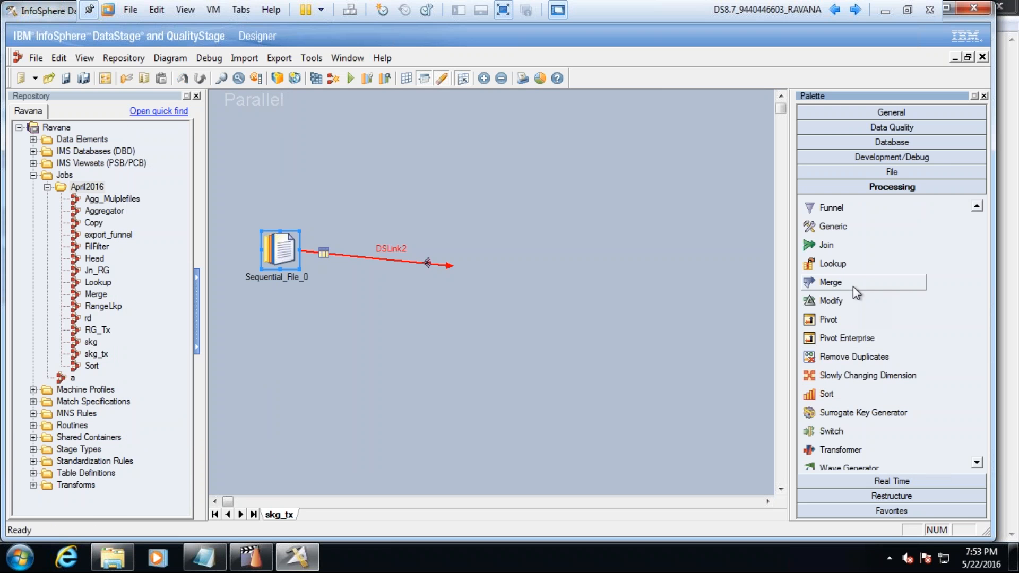
left_click_drag(834, 451, 446, 260)
left_click(493, 258)
left_click_drag(448, 258, 578, 260)
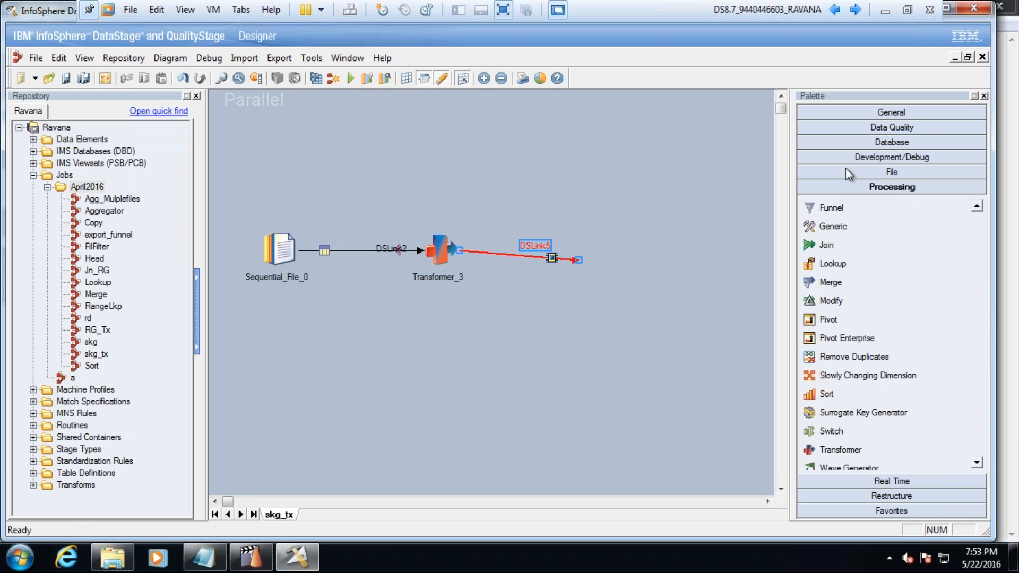
left_click(846, 170)
left_click(655, 234)
left_click_drag(671, 232, 639, 232)
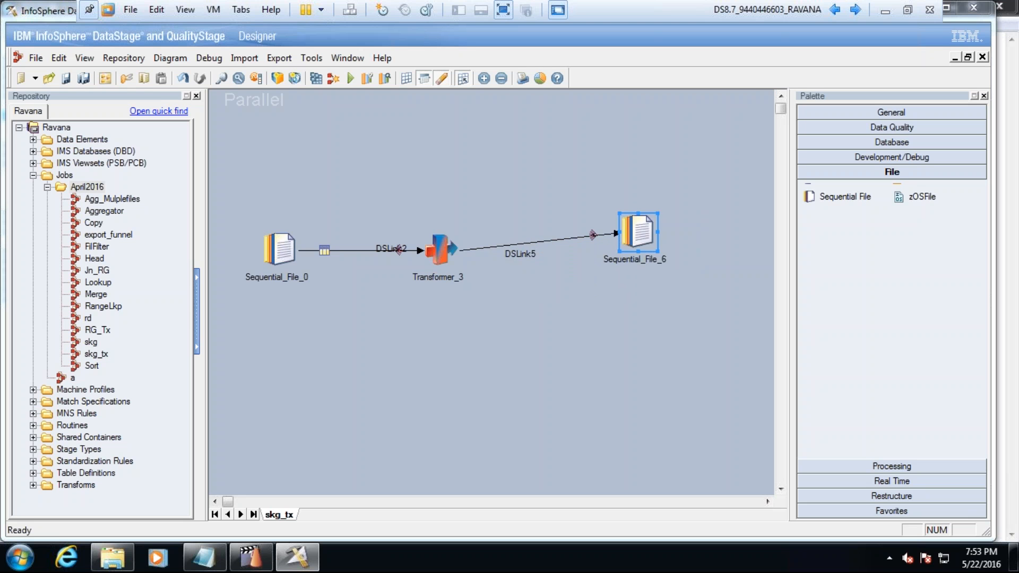
Step: Set the target Sequential File stage's file to C:\Files\Tx_skg.txt and accept its properties
double_click(638, 236)
left_click(368, 227)
left_click(587, 237)
type("C:\\F")
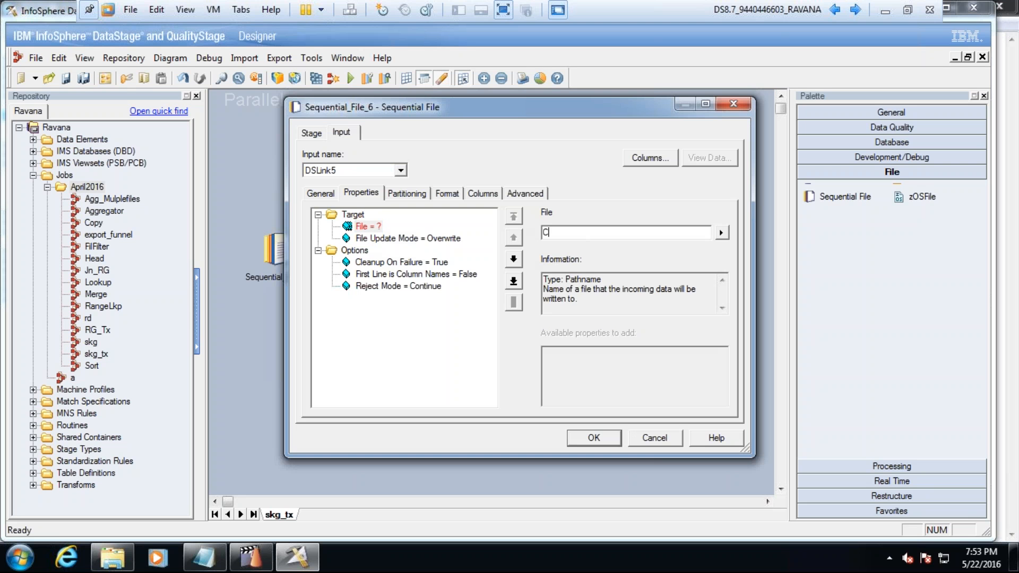
type("iles\\Tx_skg.txt")
left_click(596, 438)
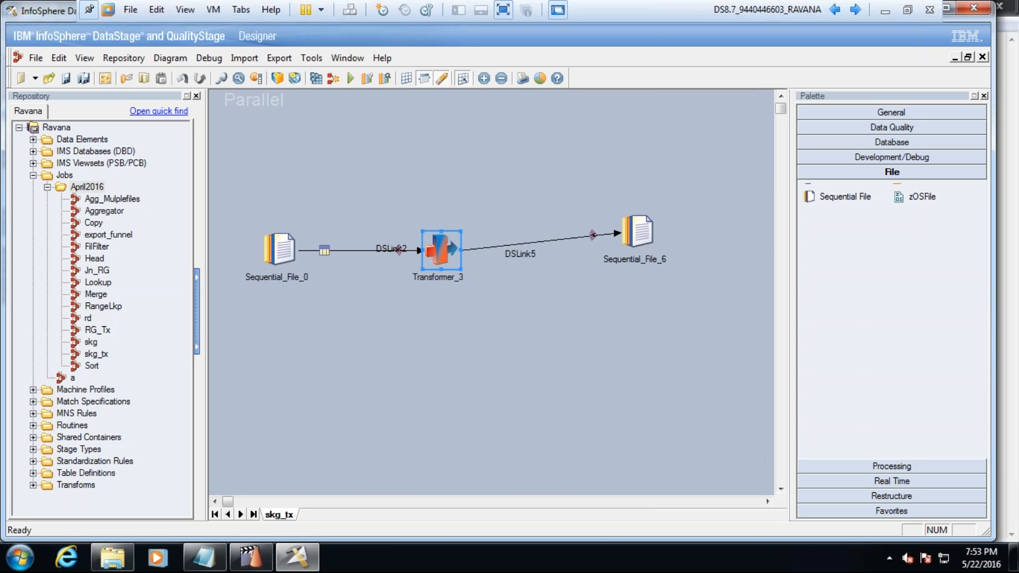
Step: In the Transformer, map the id column from DSLink2 to DSLink5 and add an Integer output column named skgid
double_click(441, 250)
left_click_drag(114, 80, 461, 229)
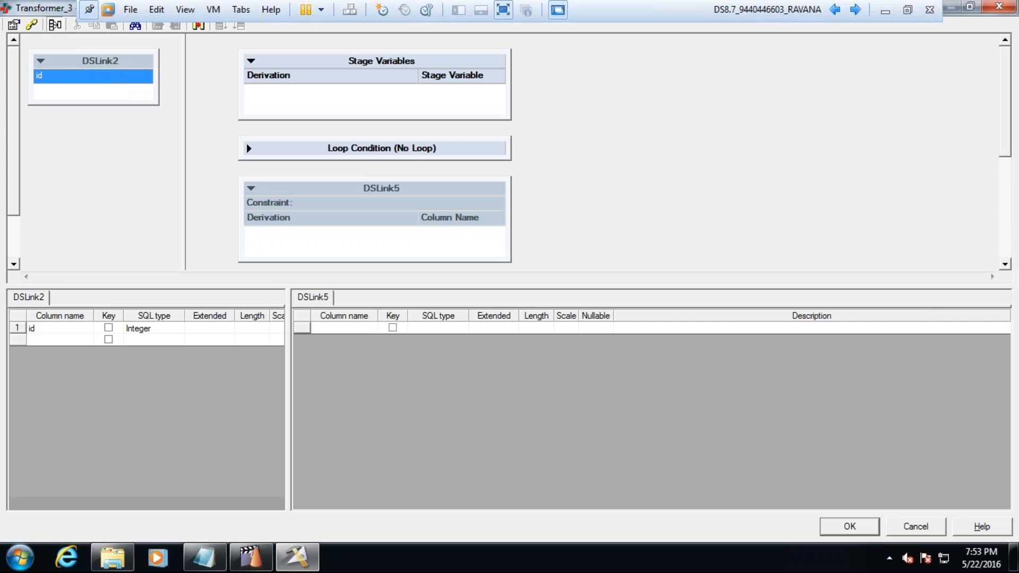
left_click(332, 342)
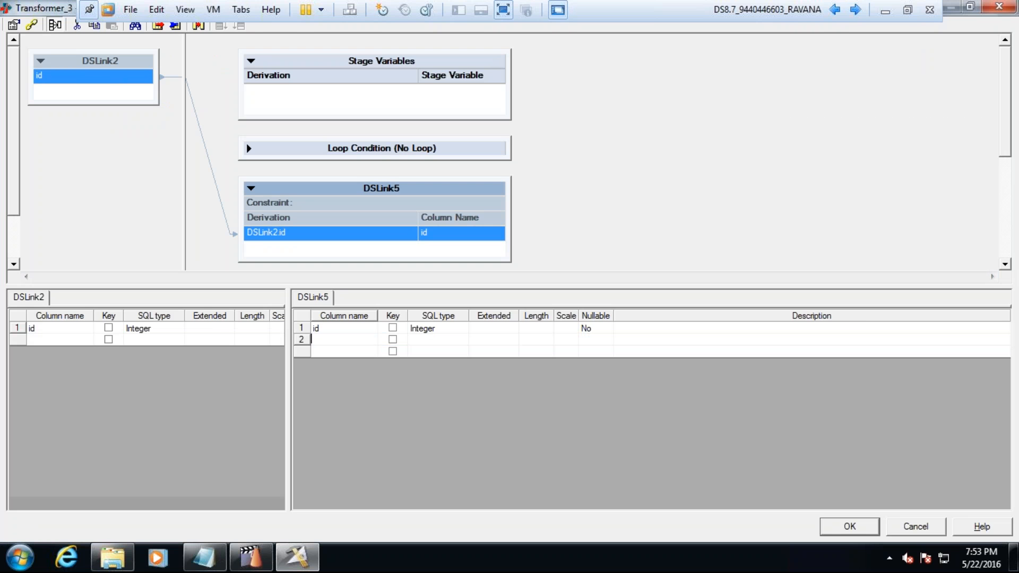
type("skgid")
left_click(437, 342)
key("i")
left_click(365, 346)
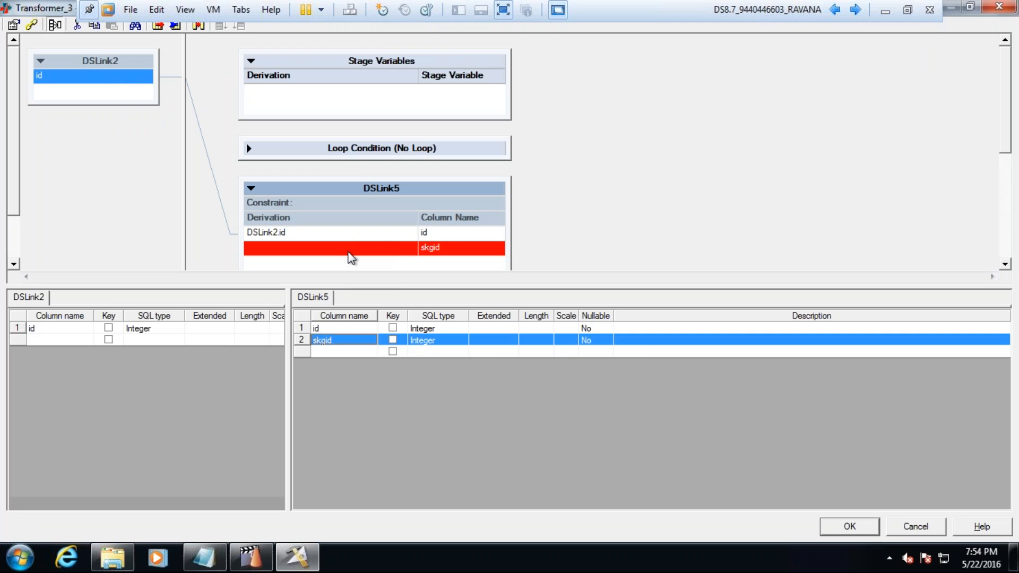
Step: Set the derivation of the skgid output column to the NextSurrogateKey() function
left_click(349, 253)
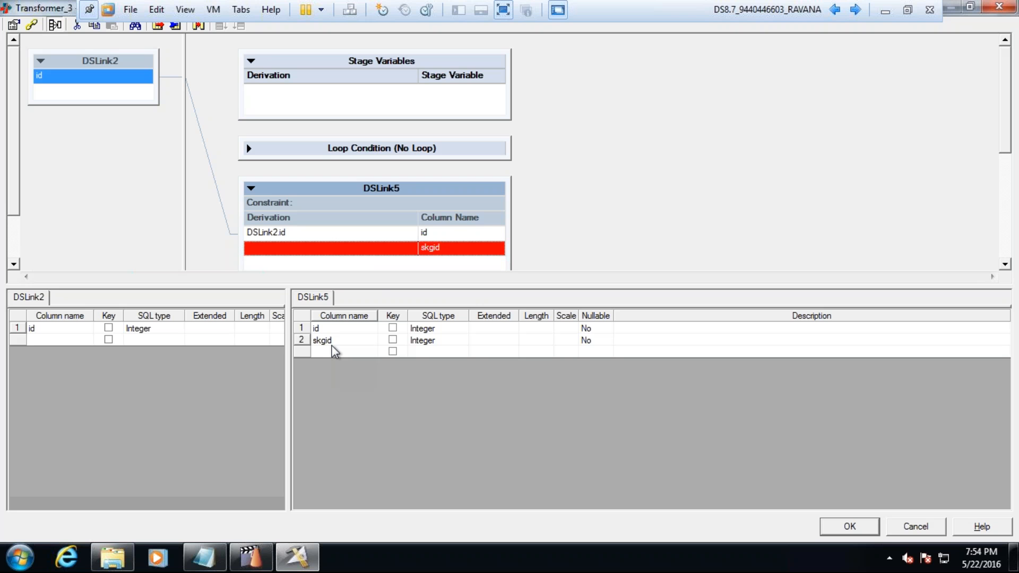
double_click(325, 249)
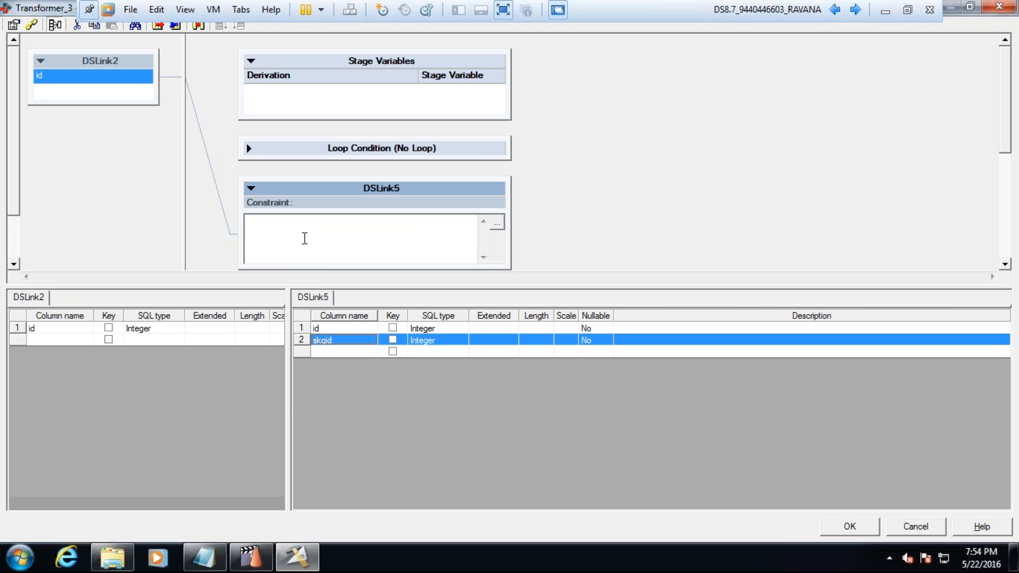
right_click(302, 240)
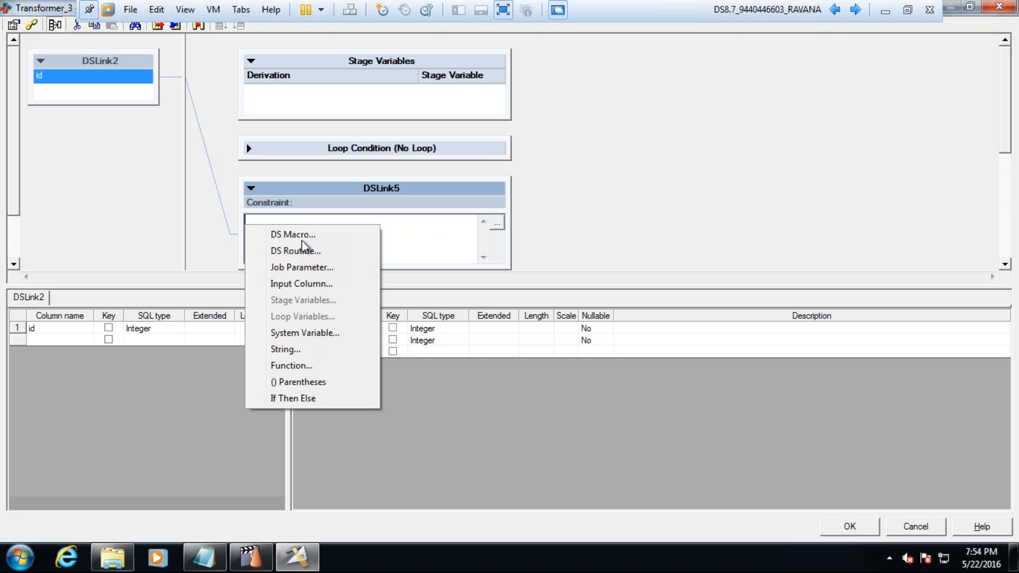
left_click(291, 366)
left_click(265, 344)
left_click(297, 321)
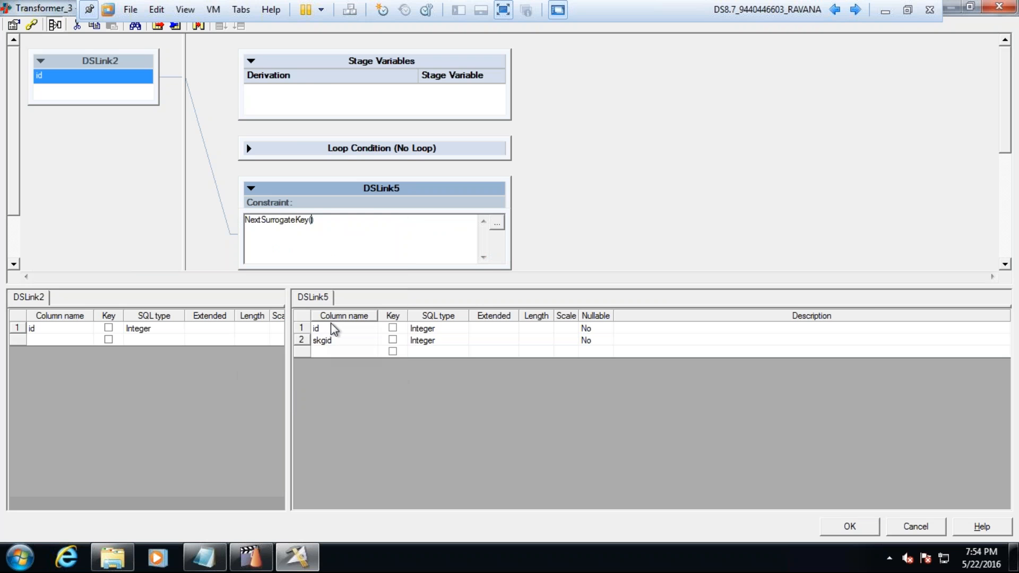
left_click(735, 229)
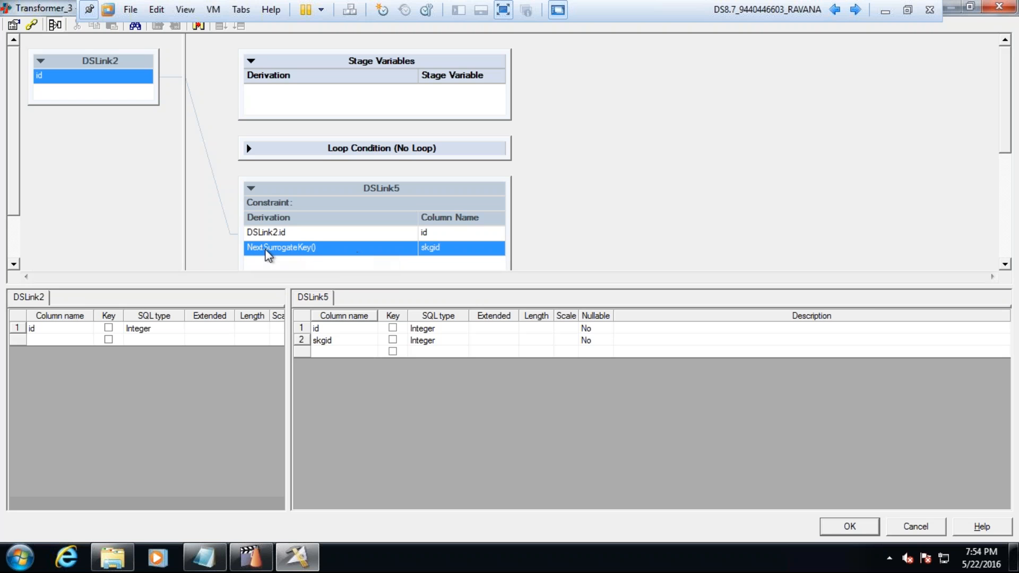
Step: In the Transformer stage's surrogate key properties, set the source name to C:\Files\Statefile.txt
left_click(16, 25)
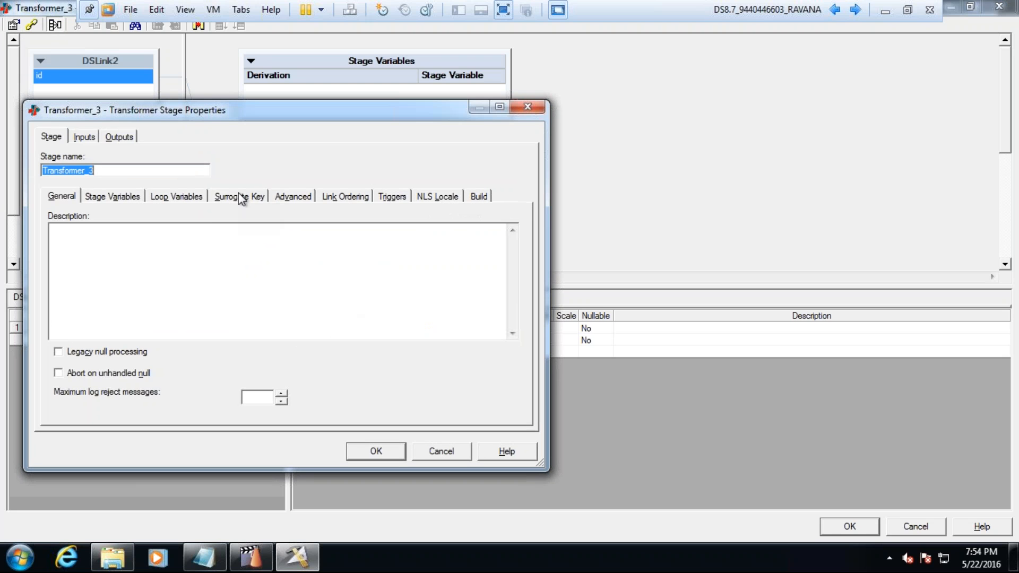
left_click(240, 197)
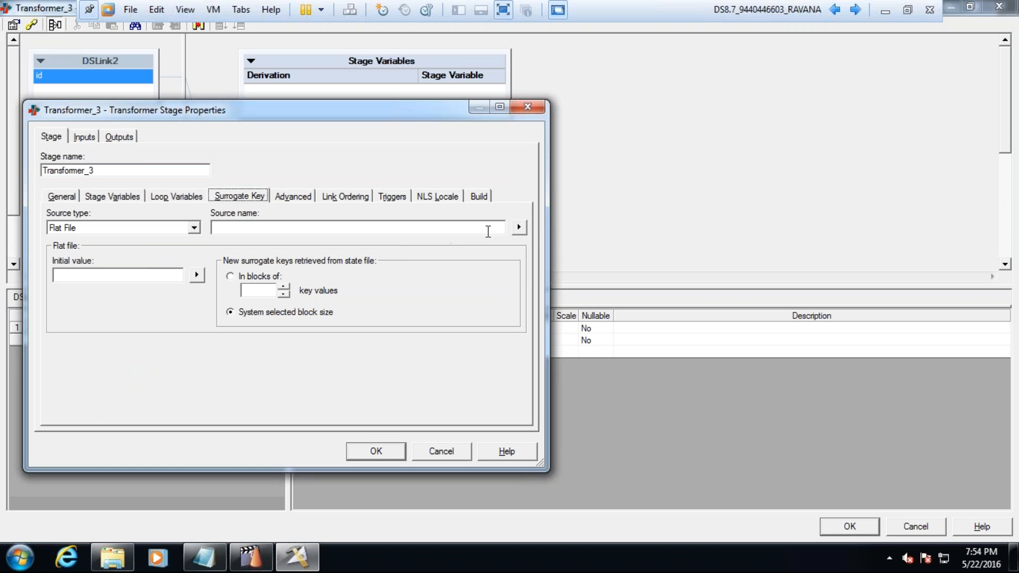
left_click(518, 229)
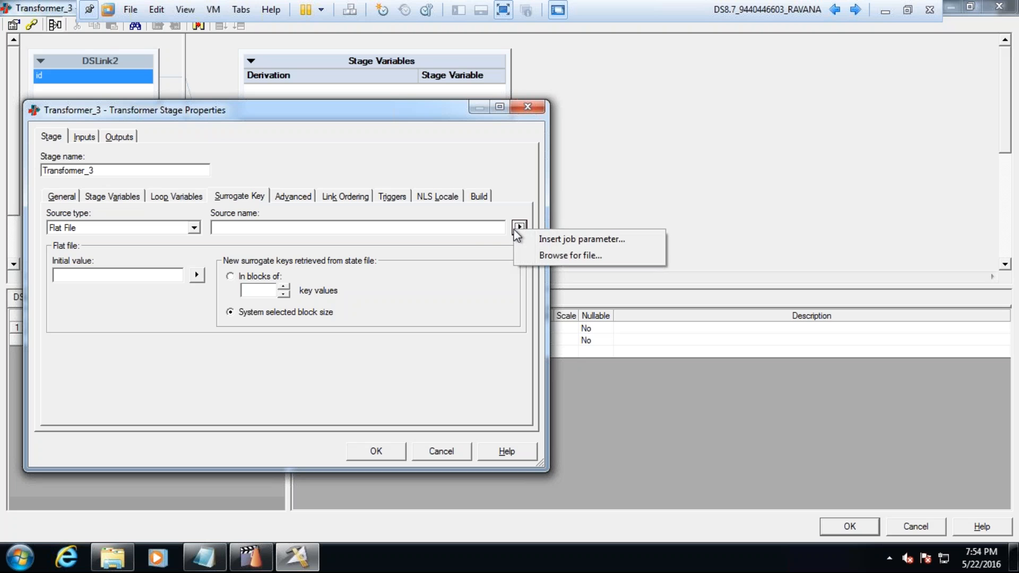
left_click(556, 257)
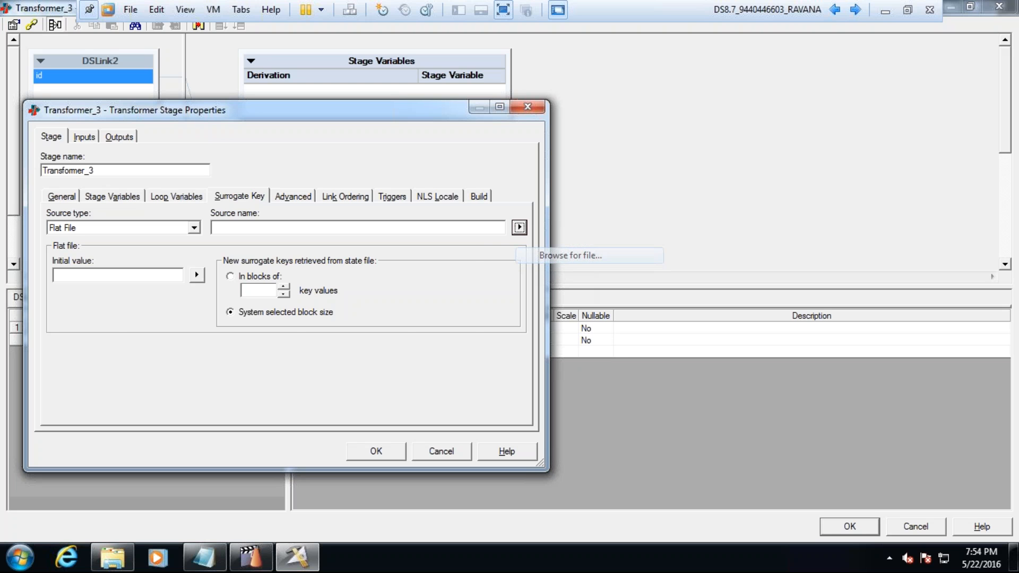
left_click(412, 377)
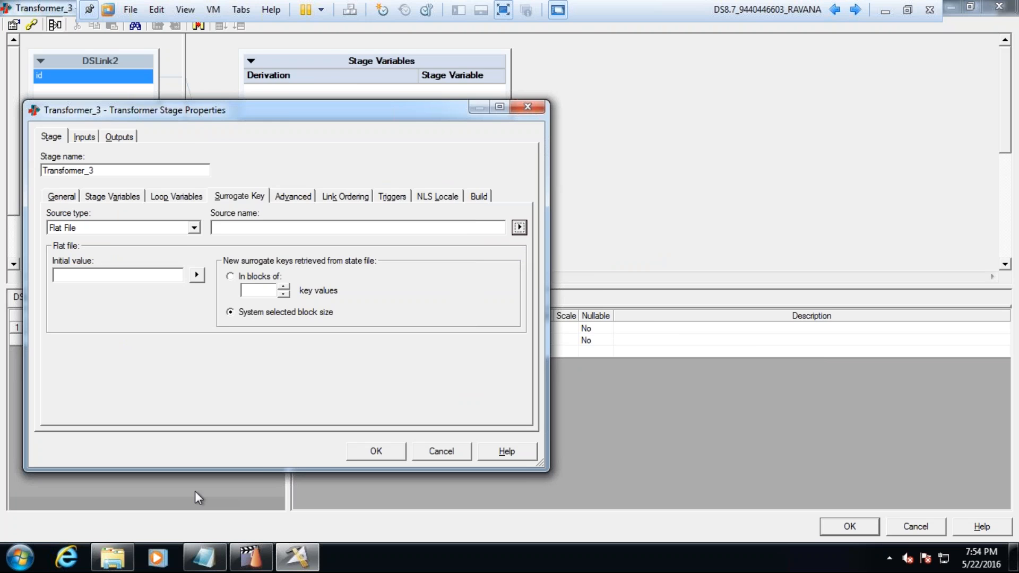
left_click(101, 565)
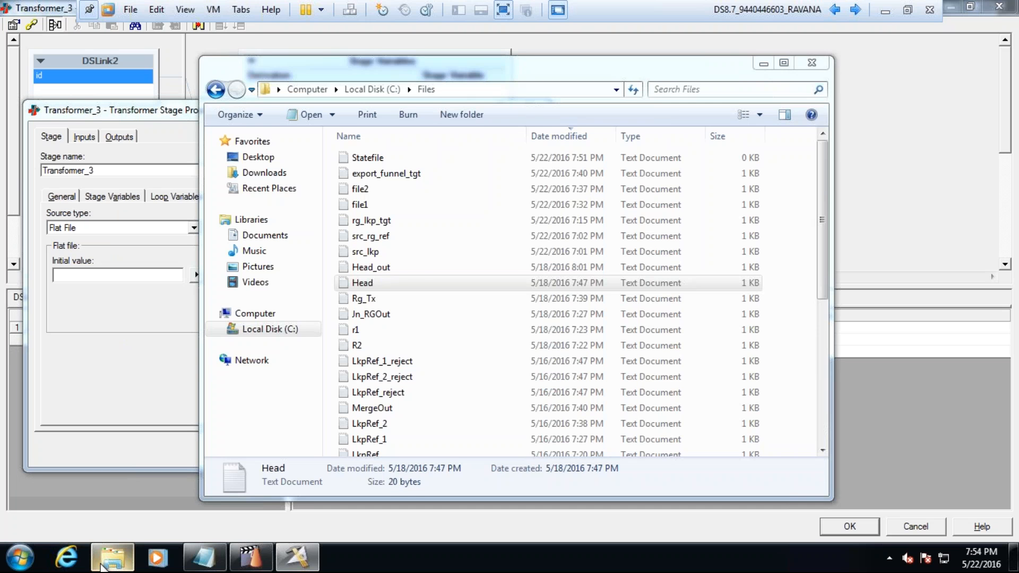
right_click(391, 158)
left_click(430, 417)
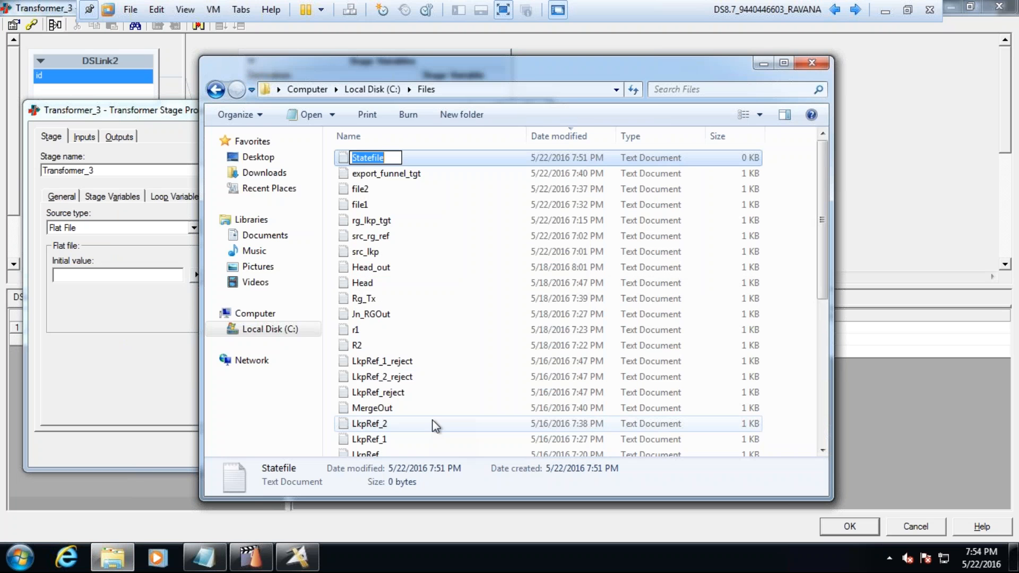
left_click(115, 300)
left_click(302, 229)
type("C")
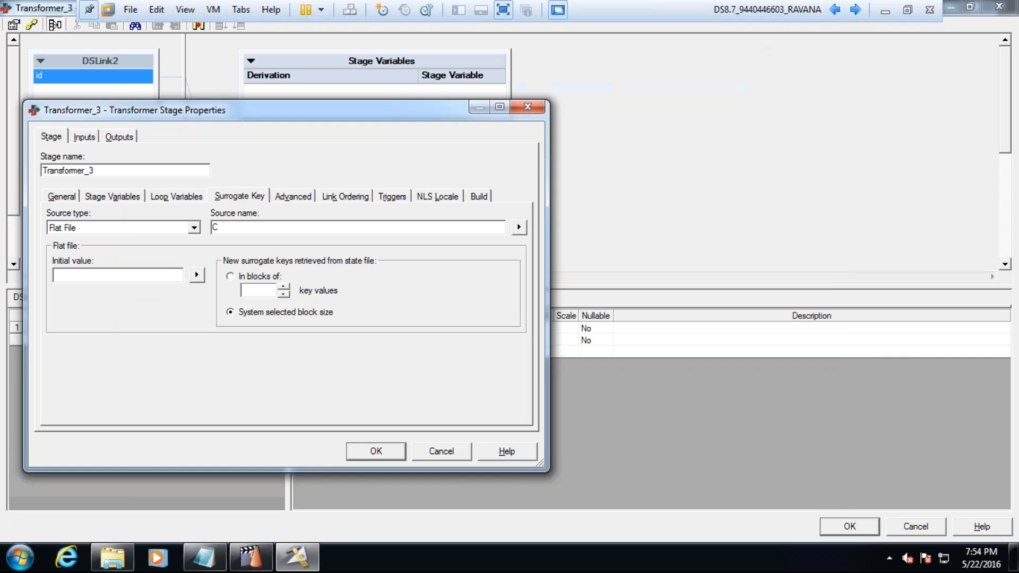
type(":\\Files\\Statefile.txt")
Step: Set the surrogate key initial value to 1 with blocks of 1 key value, keep the Flat File source type, and accept the Transformer settings
left_click(76, 274)
type("1")
left_click(229, 276)
left_click(253, 293)
type("1")
left_click(195, 226)
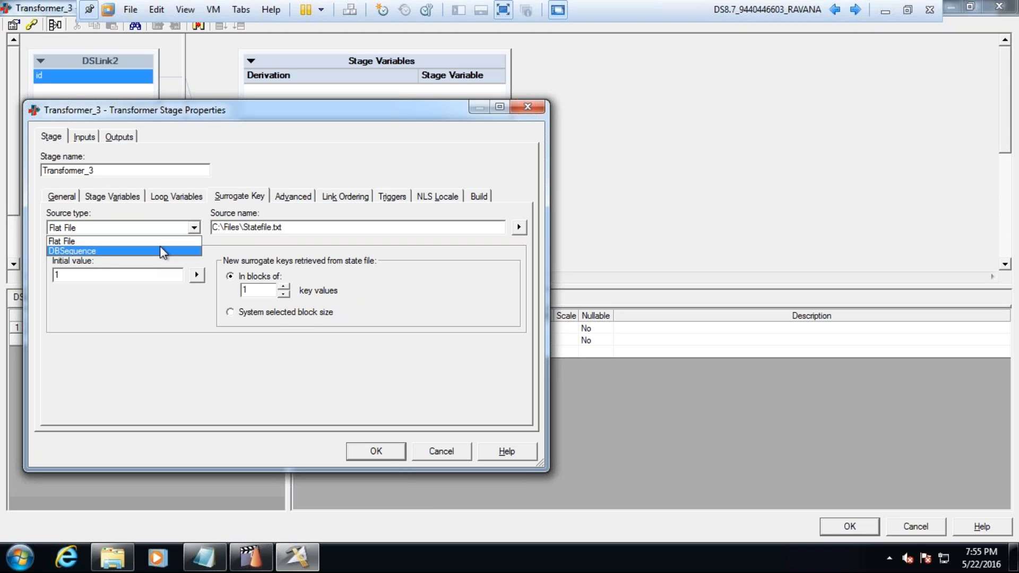
left_click(158, 240)
left_click(384, 457)
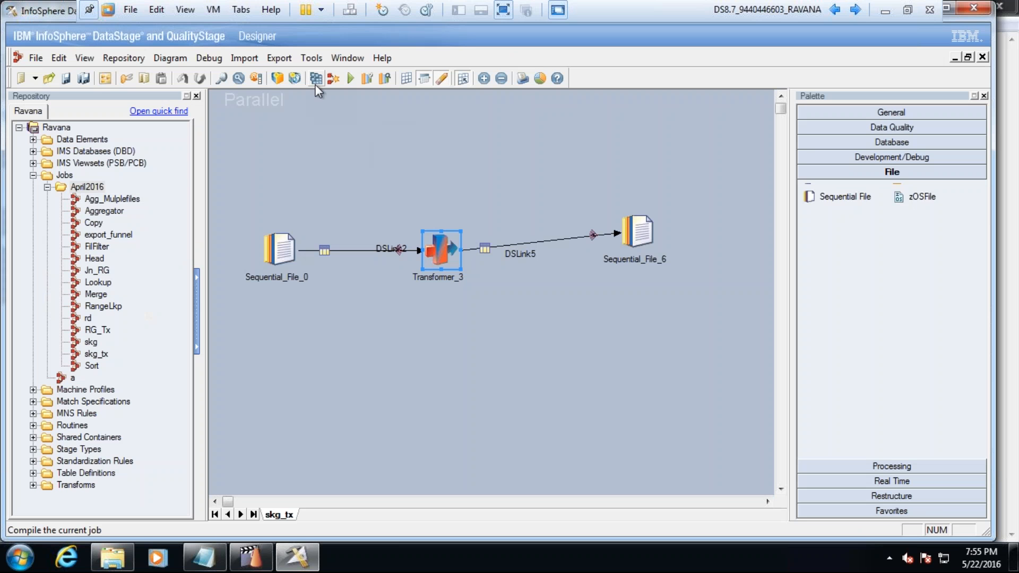
Step: Compile the skg_tx job and run it
left_click(316, 79)
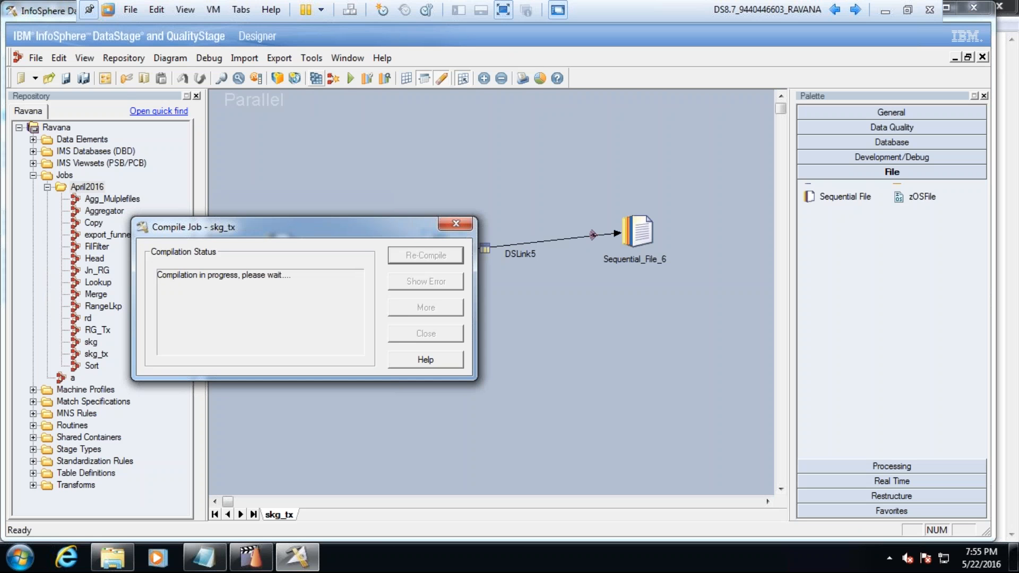
left_click(433, 329)
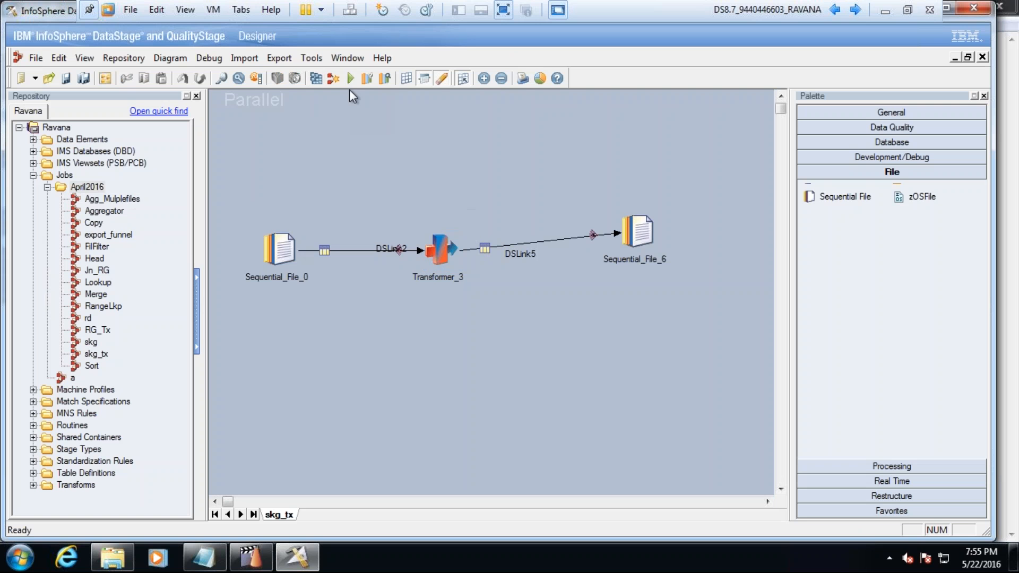
left_click(350, 79)
key("Return")
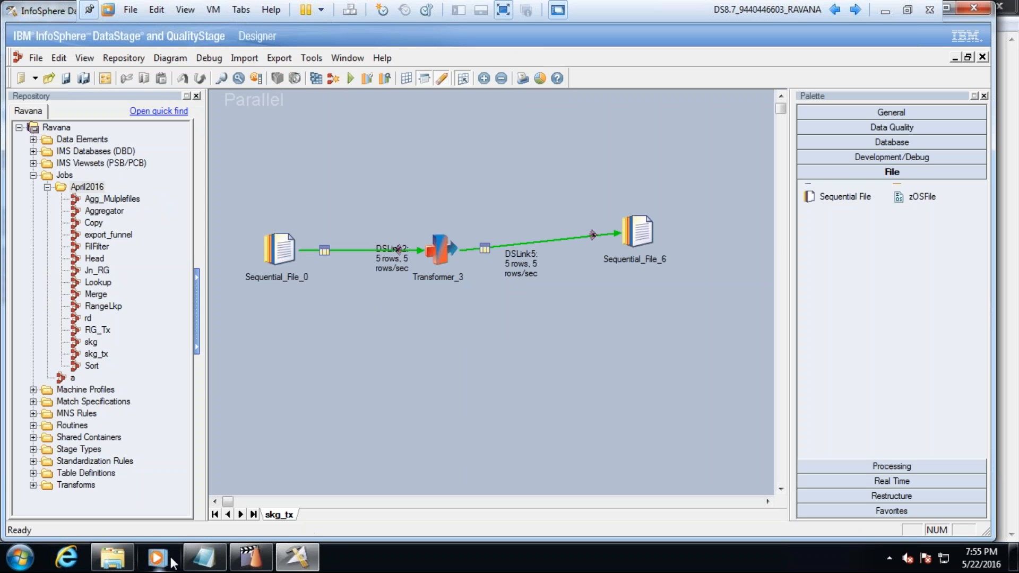
Step: Open the Tx_skg output file from the C:\Files folder, examine the id and generated key values, and close it
left_click(110, 560)
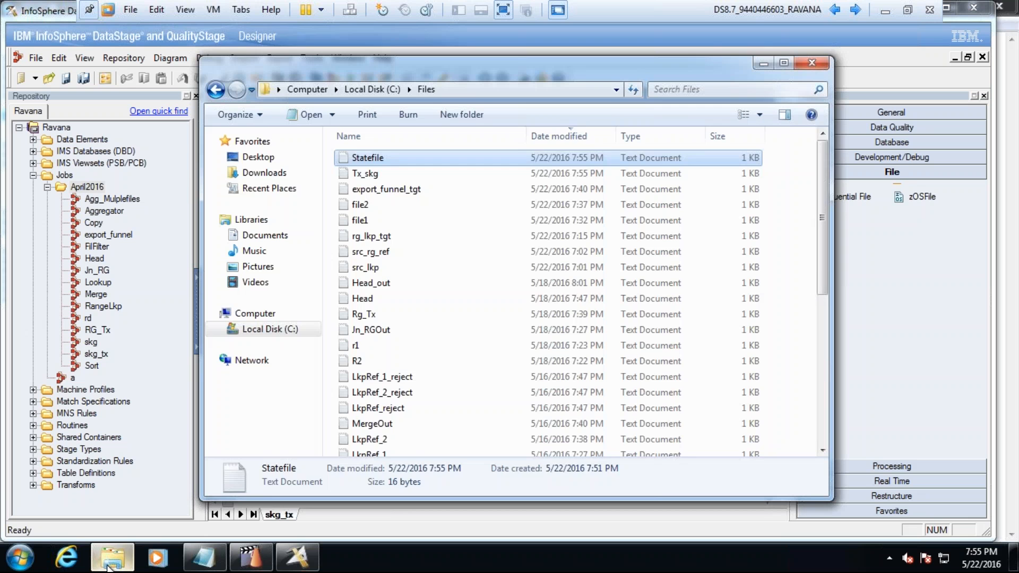
left_click(559, 139)
left_click(558, 139)
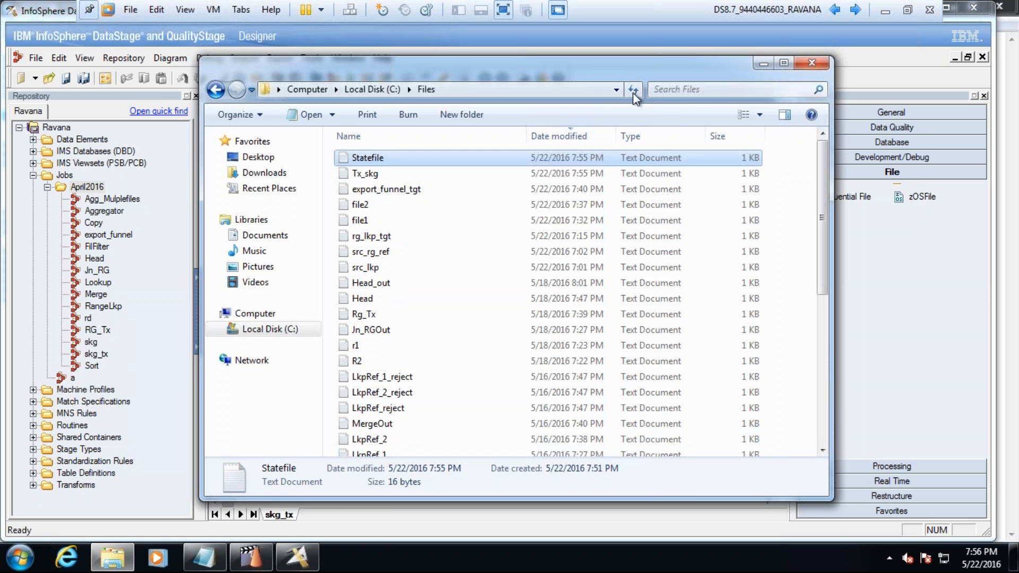
left_click(373, 175)
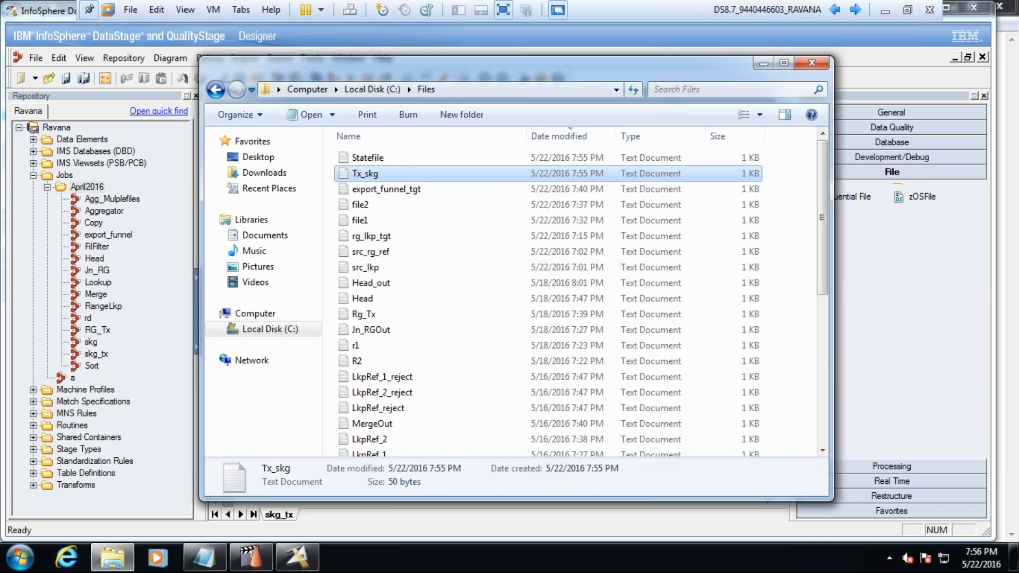
key("Return")
key("ctrl+a")
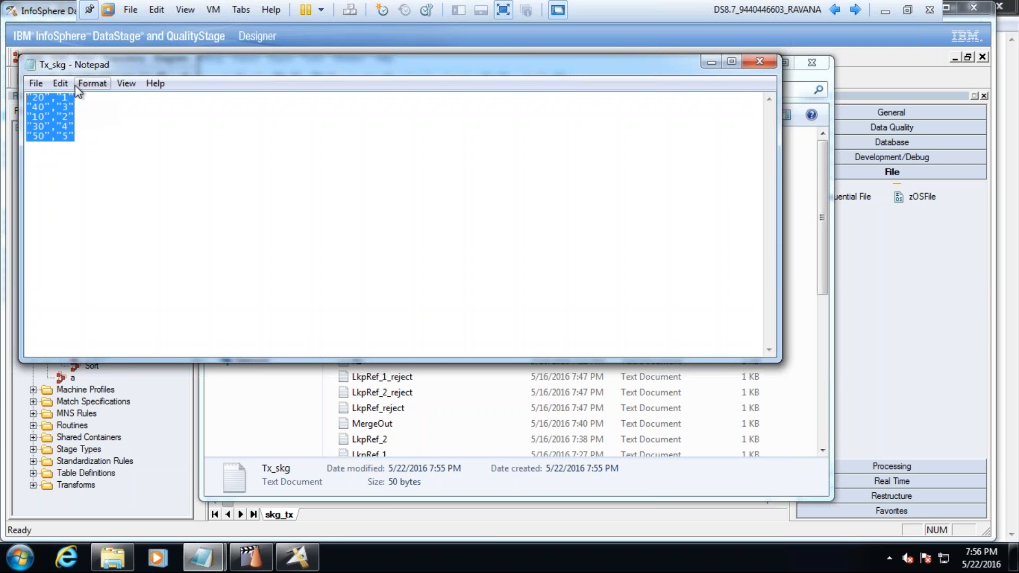
left_click(759, 62)
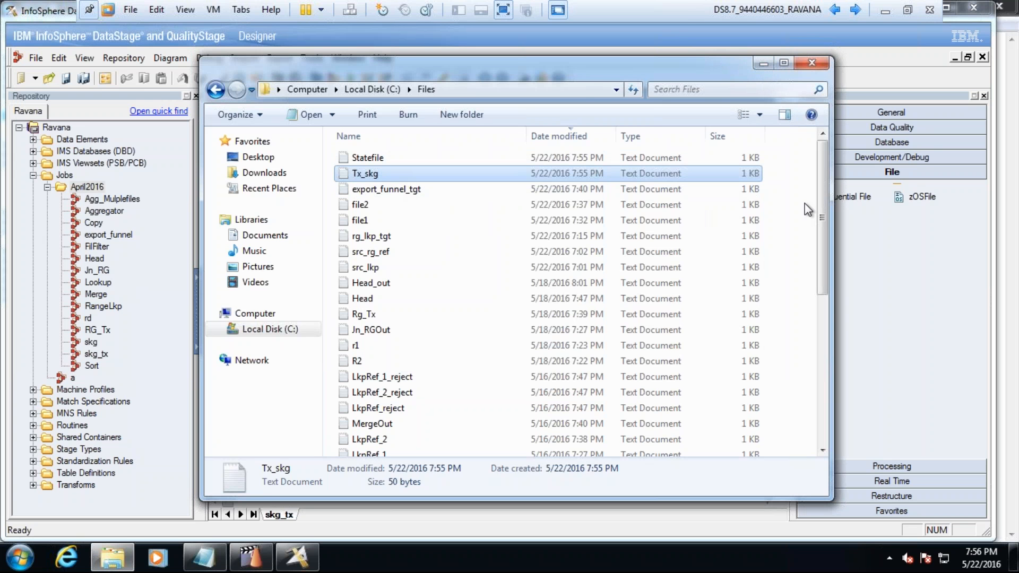
Step: Open Statefile from the same folder, examine its contents, and close it
left_click(379, 158)
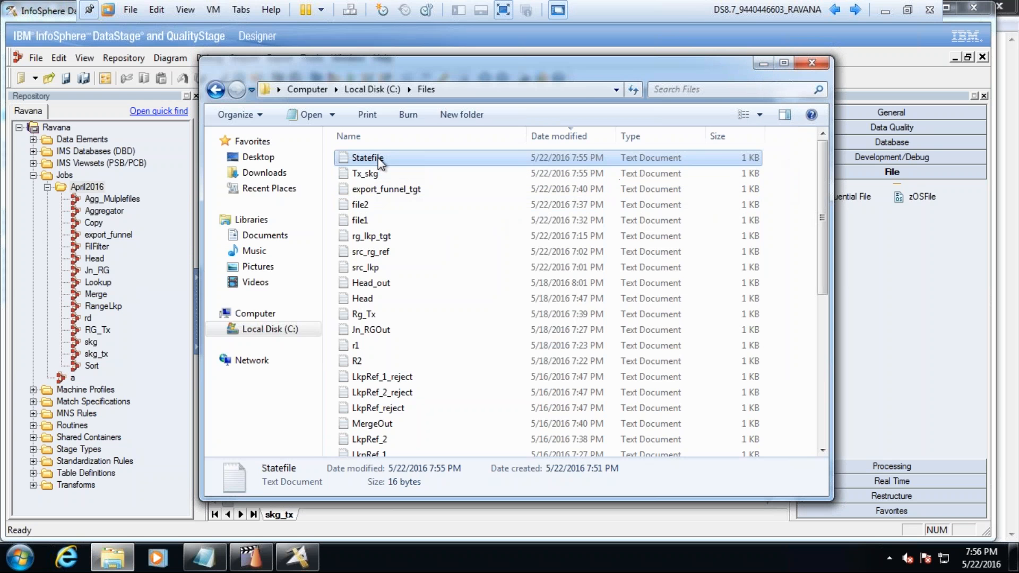
double_click(380, 161)
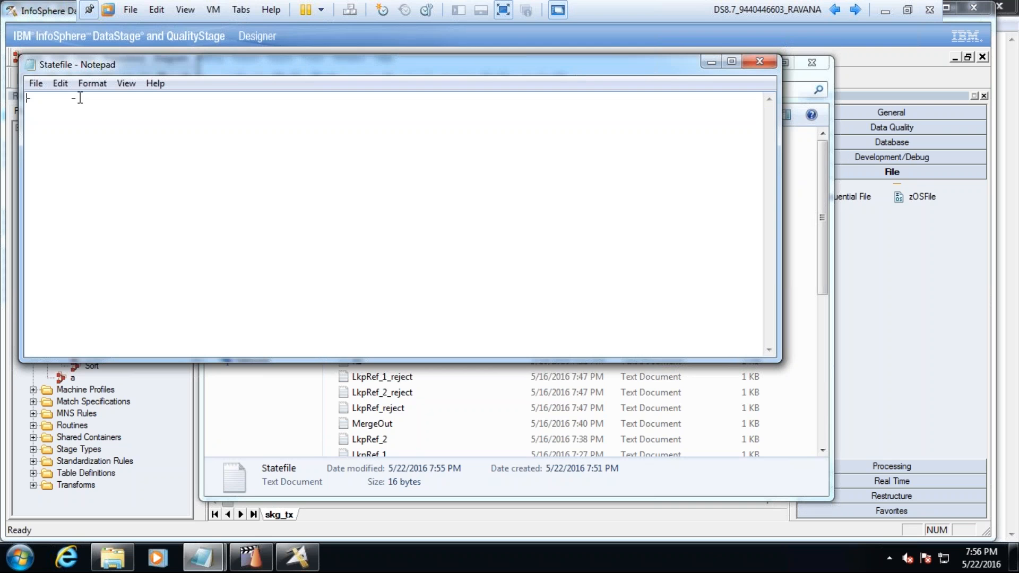
left_click_drag(95, 97, 21, 97)
left_click_drag(135, 107, 23, 100)
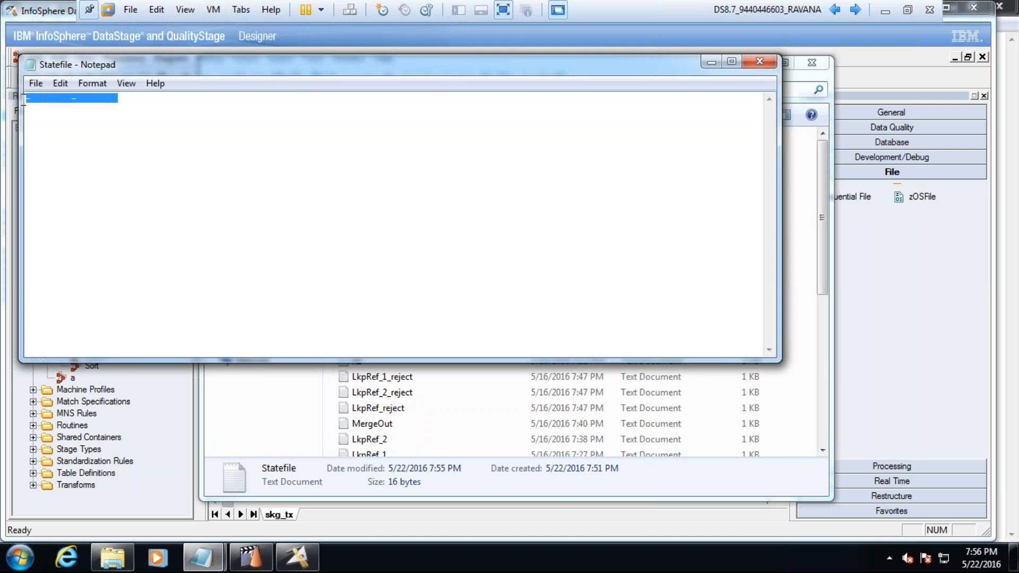
left_click(770, 62)
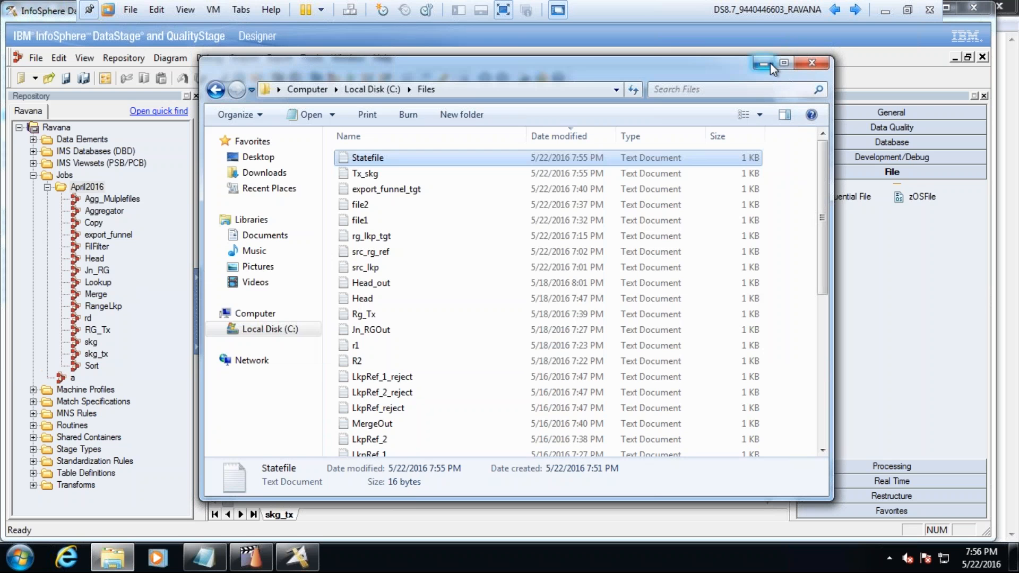
Step: Return to the Designer and run the skg_tx job a second time
left_click(404, 511)
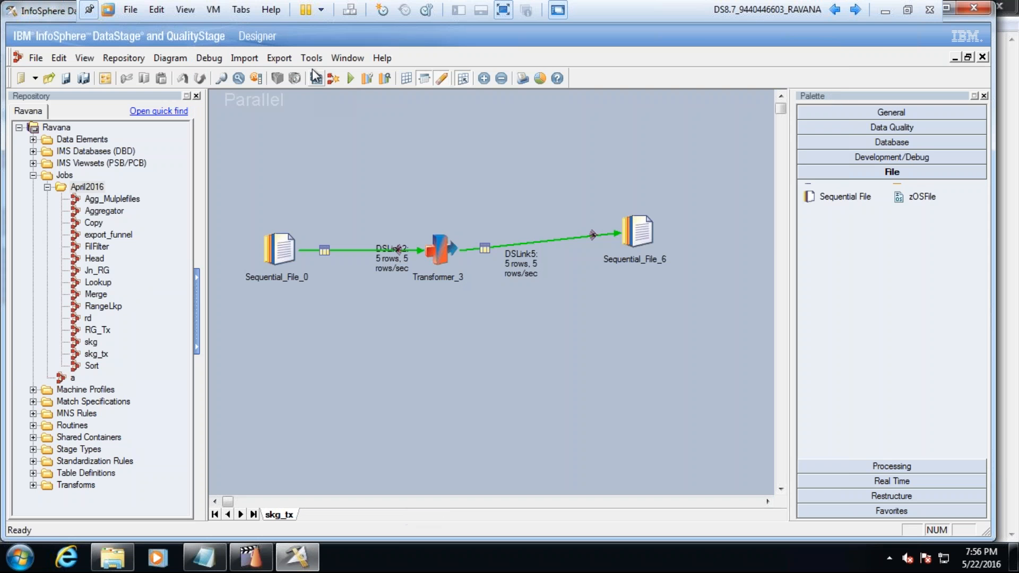
left_click(353, 83)
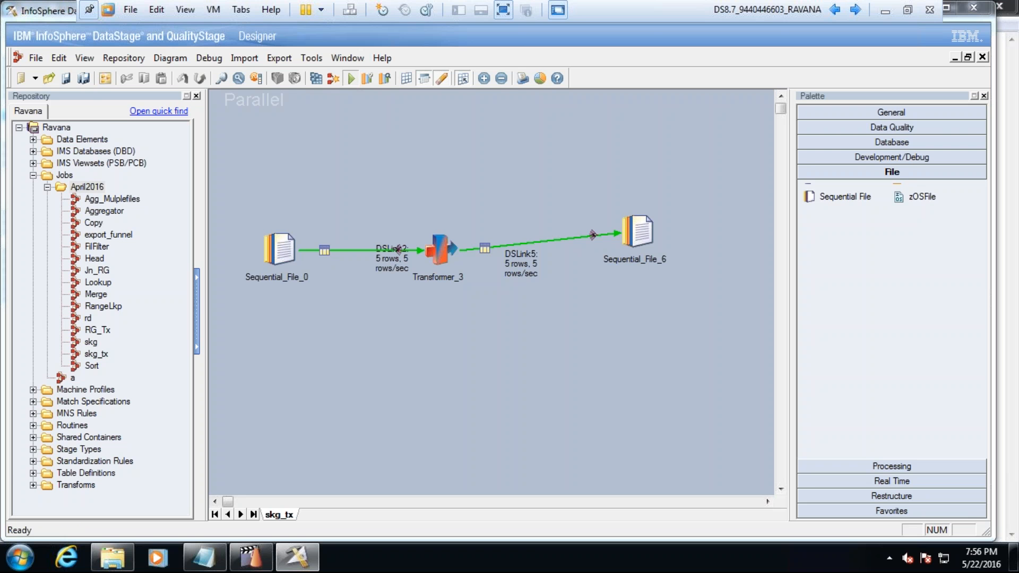
left_click(225, 310)
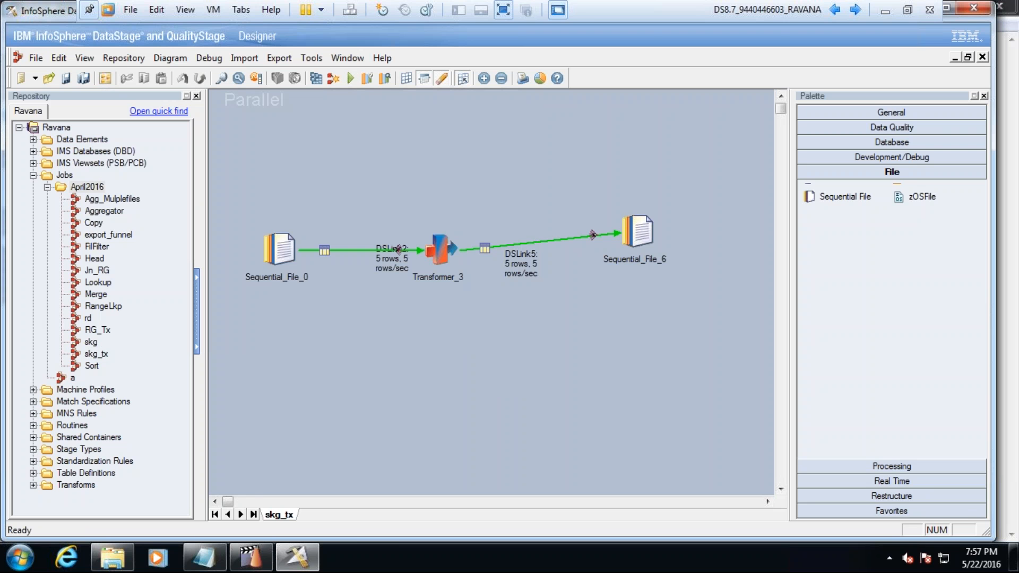
Step: Switch to DataStage Director, close the event detail, and check the skg_tx job in the job status list
mouse_move(260, 556)
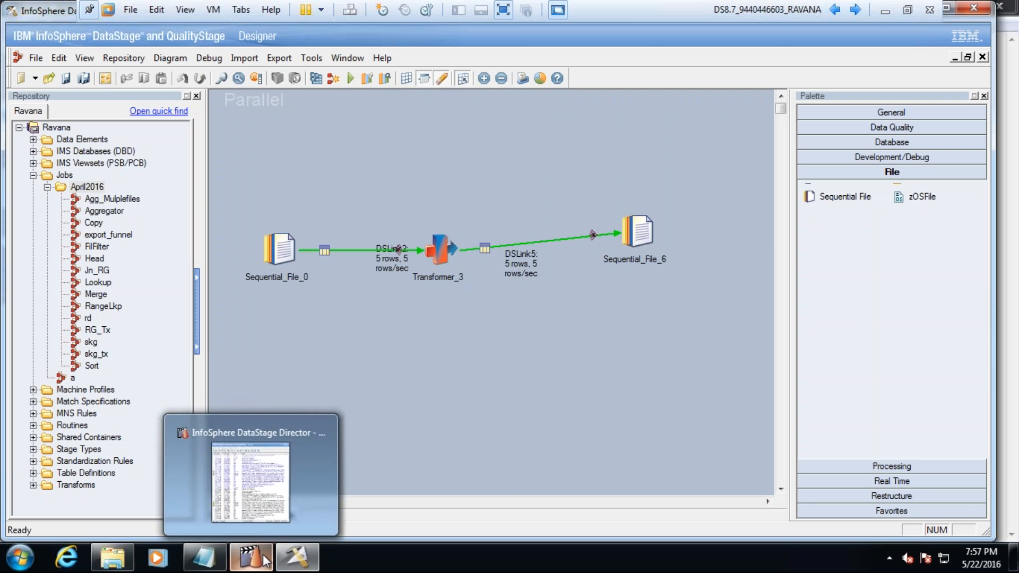
left_click(269, 480)
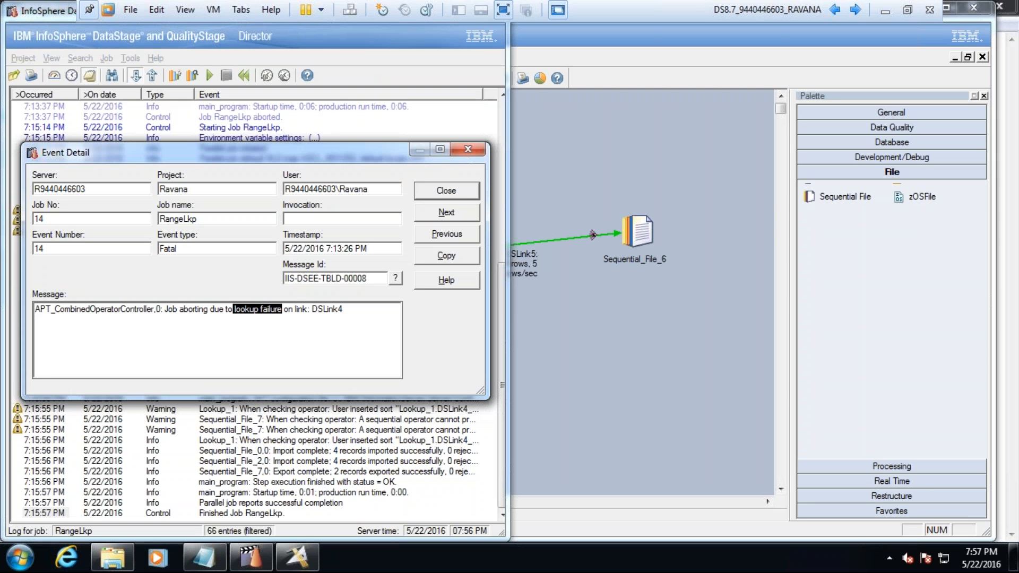
left_click(464, 197)
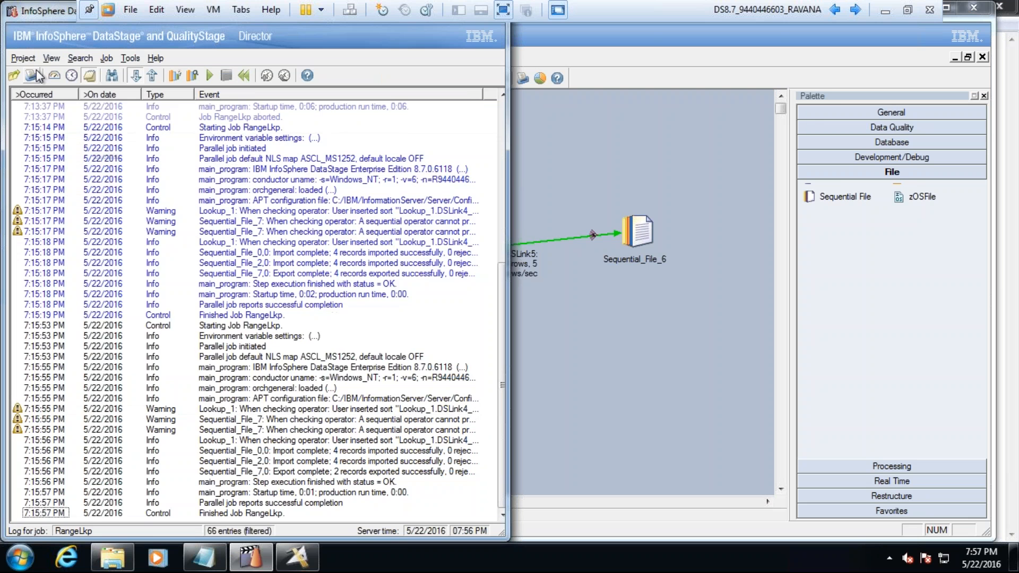
left_click(36, 74)
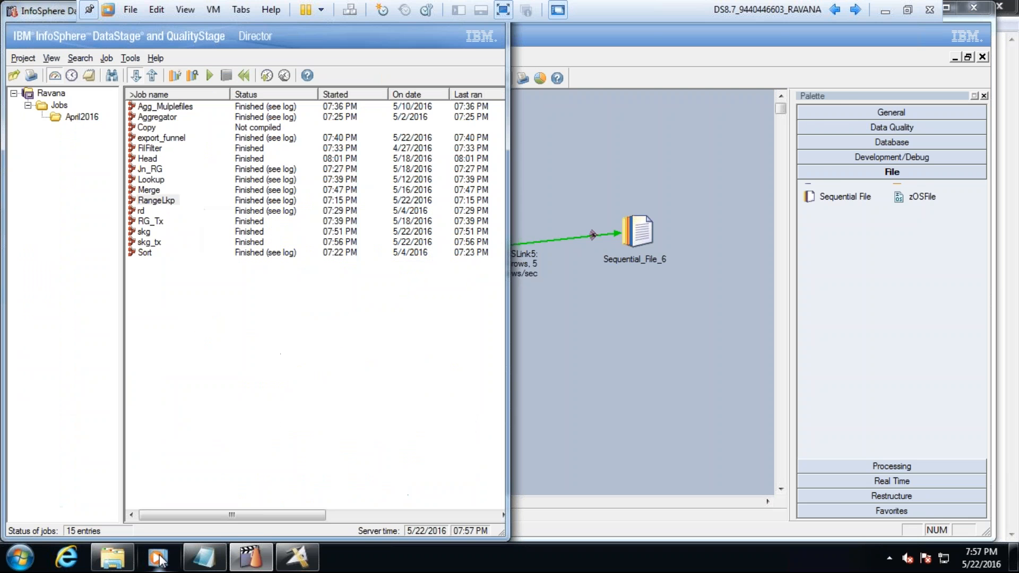
Step: Open the Tx_skg output file from the C:\Files folder, examine the newly generated key values, and close the file and folder
left_click(111, 562)
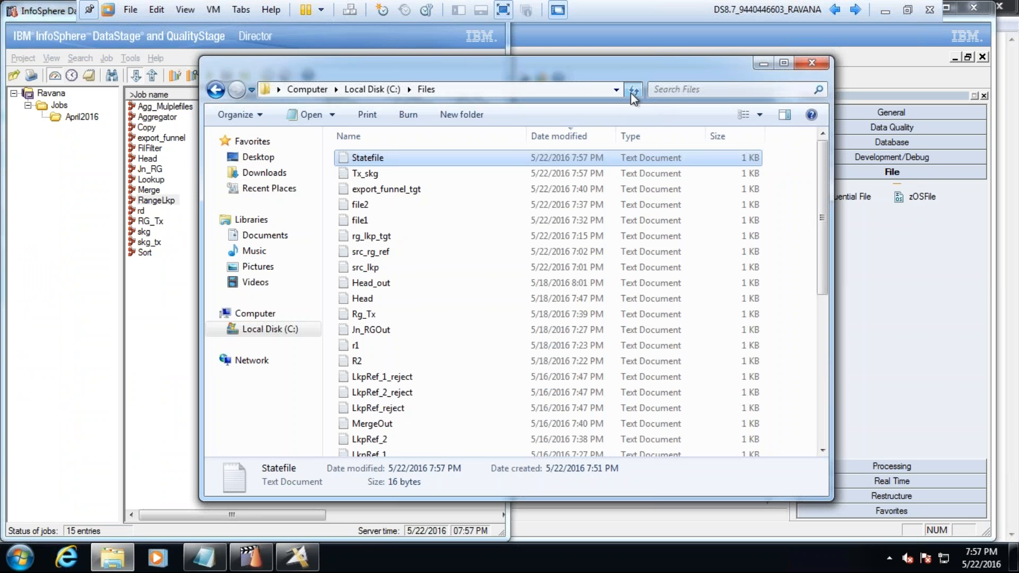
left_click(581, 137)
left_click(581, 137)
left_click(360, 173)
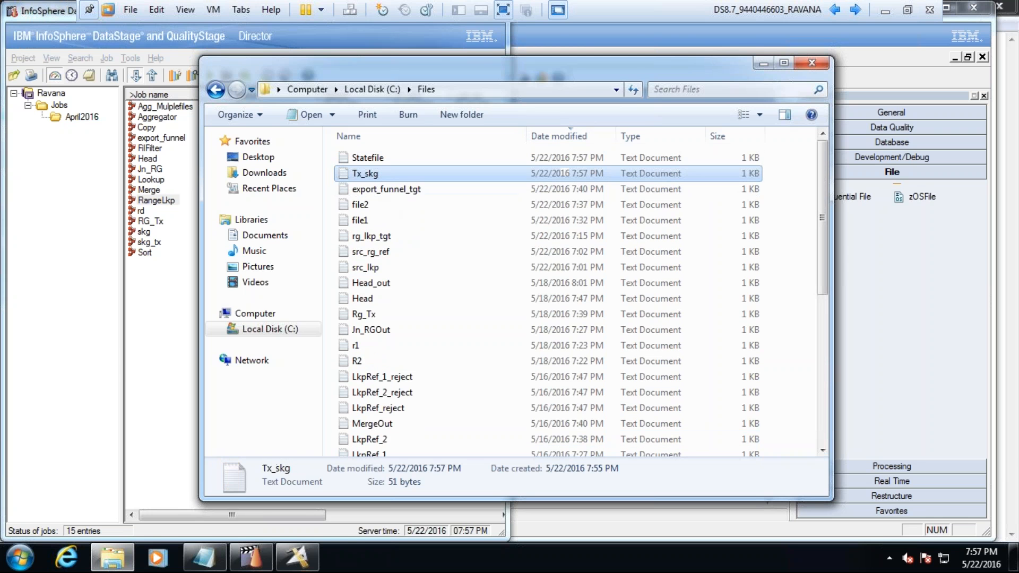
double_click(365, 174)
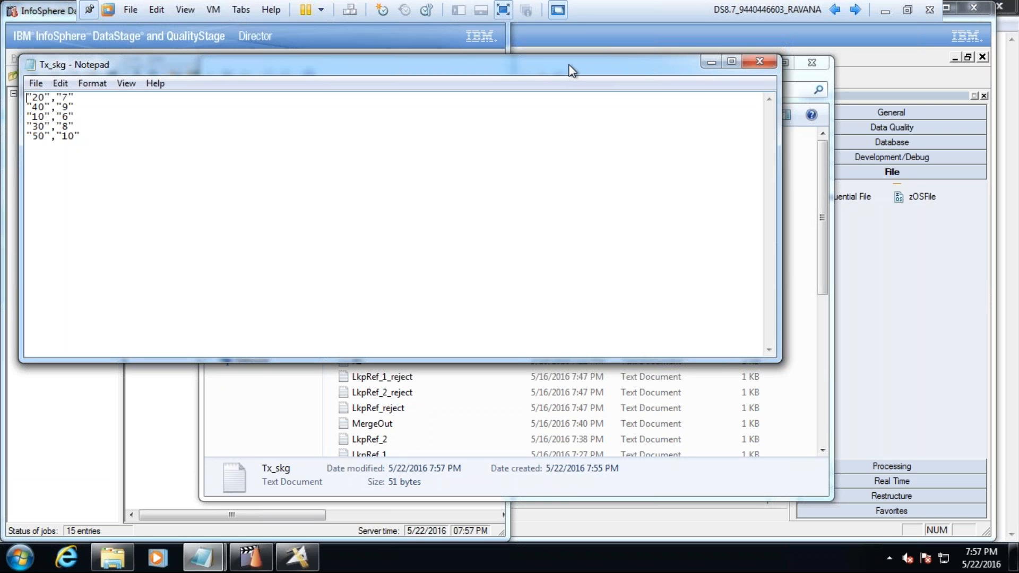
left_click(751, 67)
left_click(812, 62)
Step: Return to the Designer and open the skg job from the April2016 folder
left_click(528, 224)
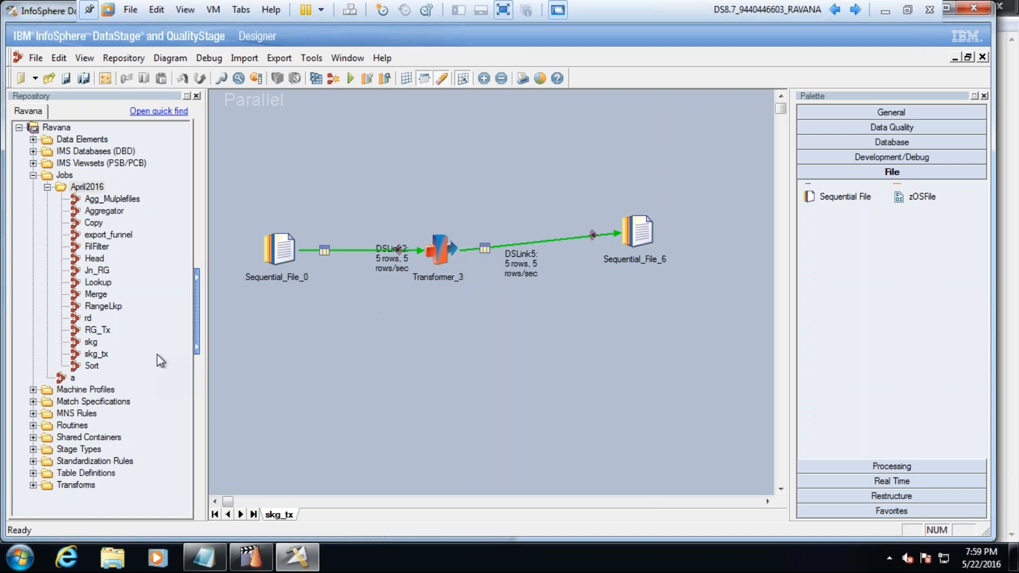
left_click(91, 342)
double_click(90, 343)
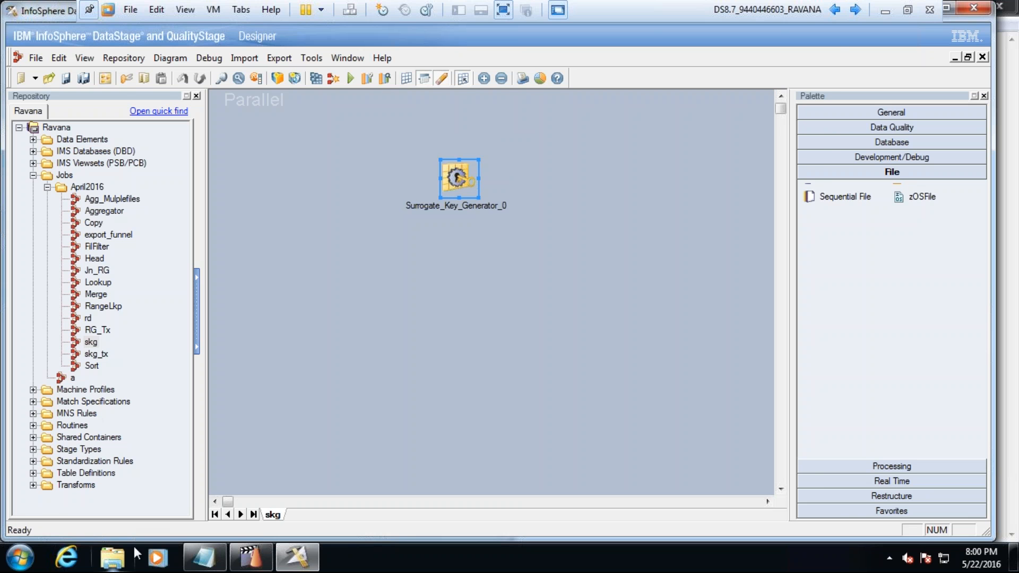
Step: Open the C:\Files folder in Windows Explorer
left_click(112, 558)
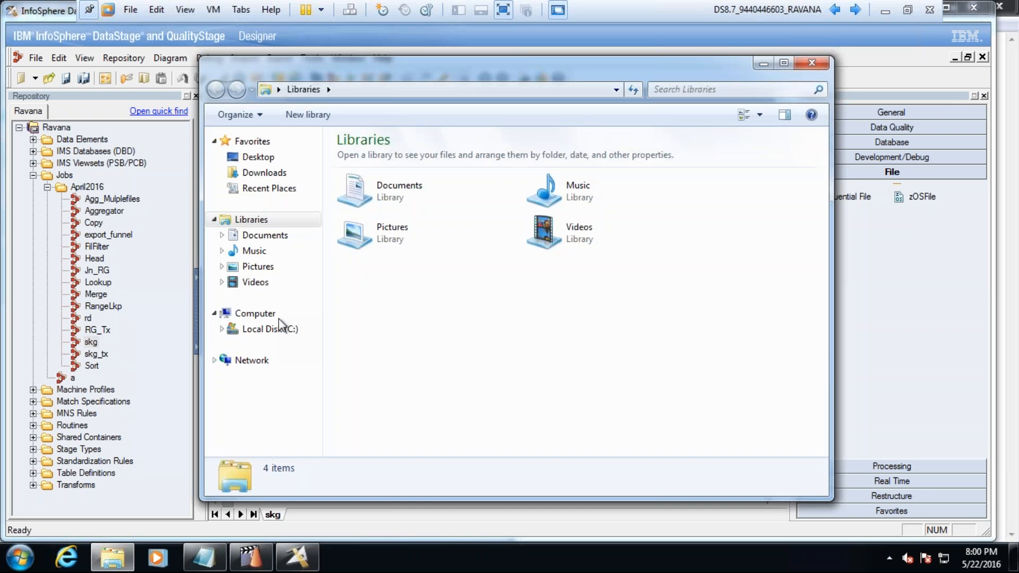
left_click(280, 325)
left_click(359, 176)
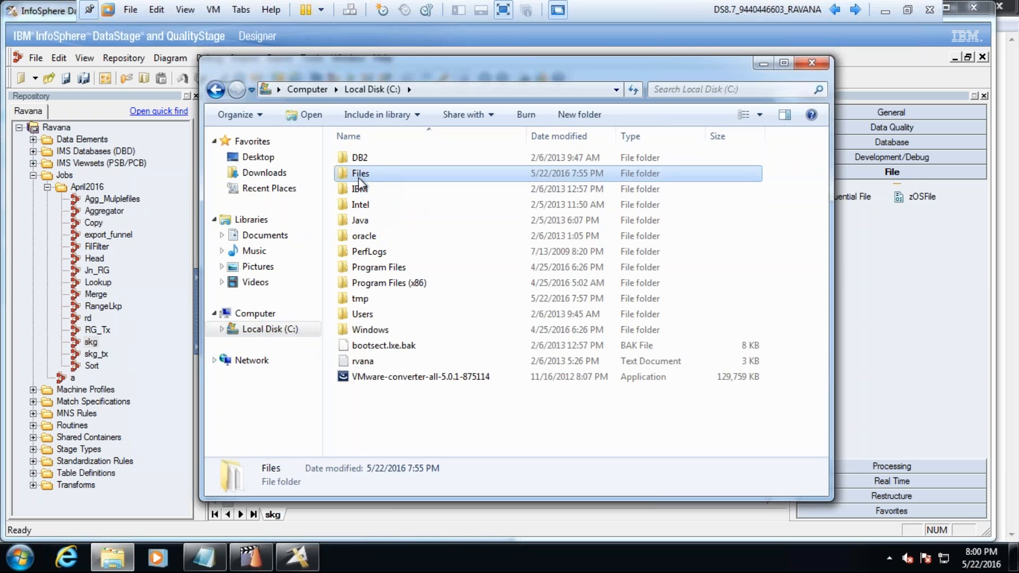
double_click(359, 177)
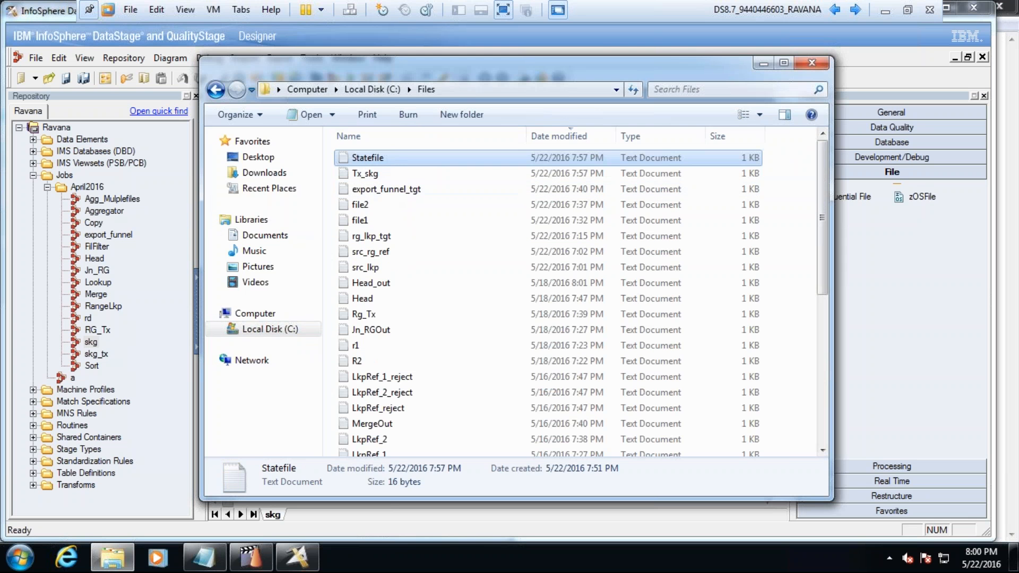
Step: Open the skg_tx job in the Designer and delete Statefile from the C:\Files folder
key("alt+Tab")
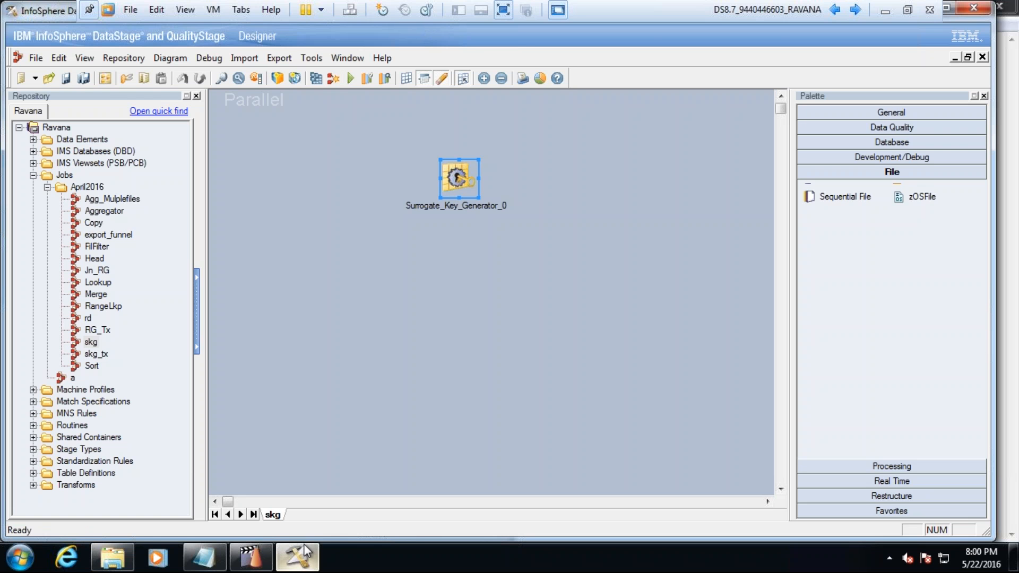
double_click(98, 355)
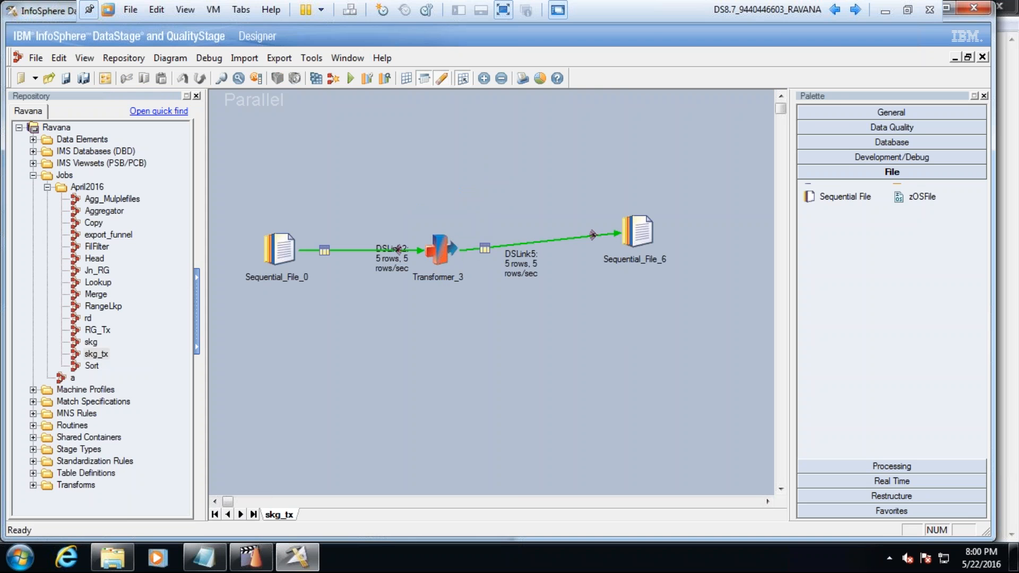
left_click(129, 560)
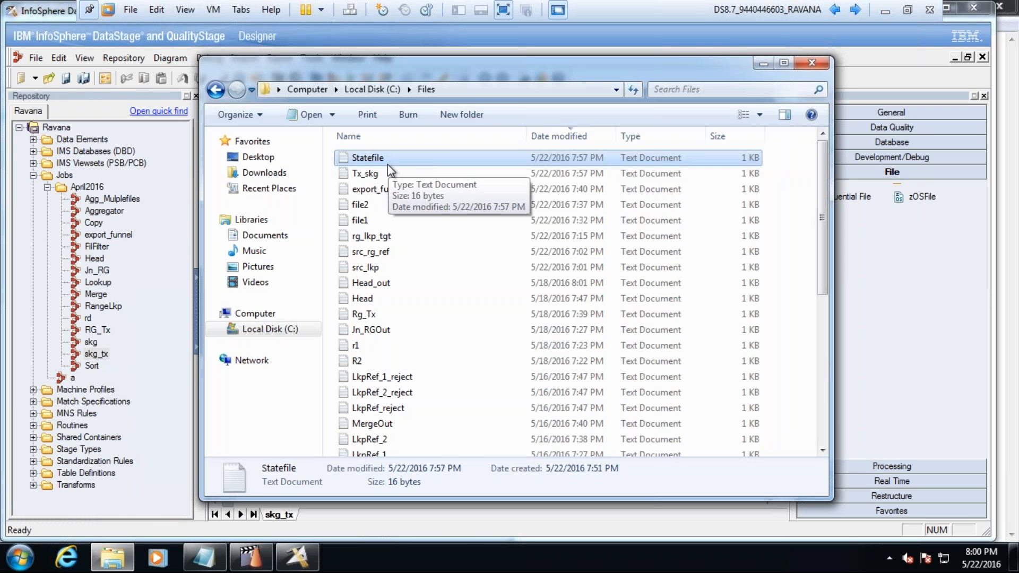
key("Delete")
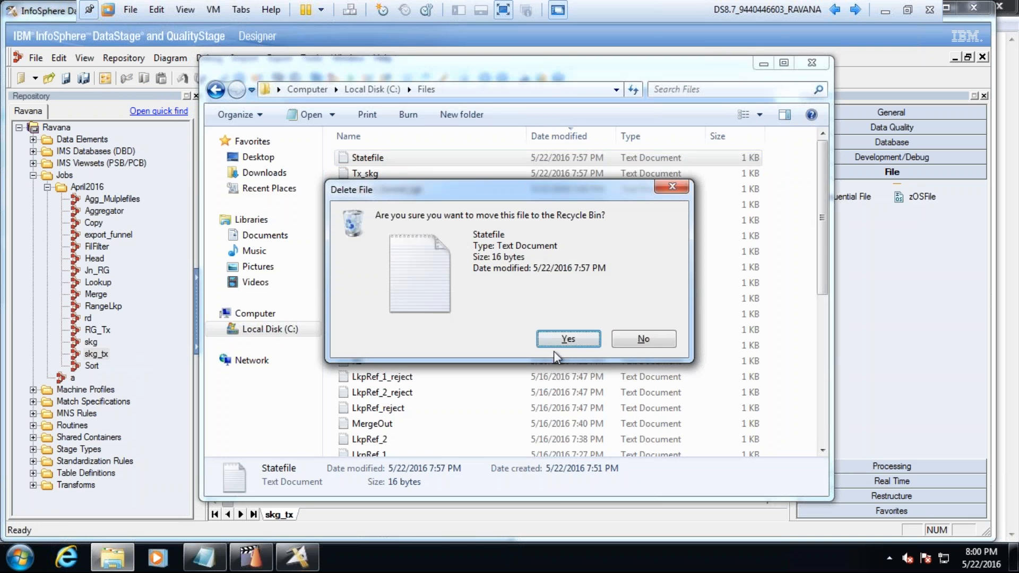
left_click(554, 347)
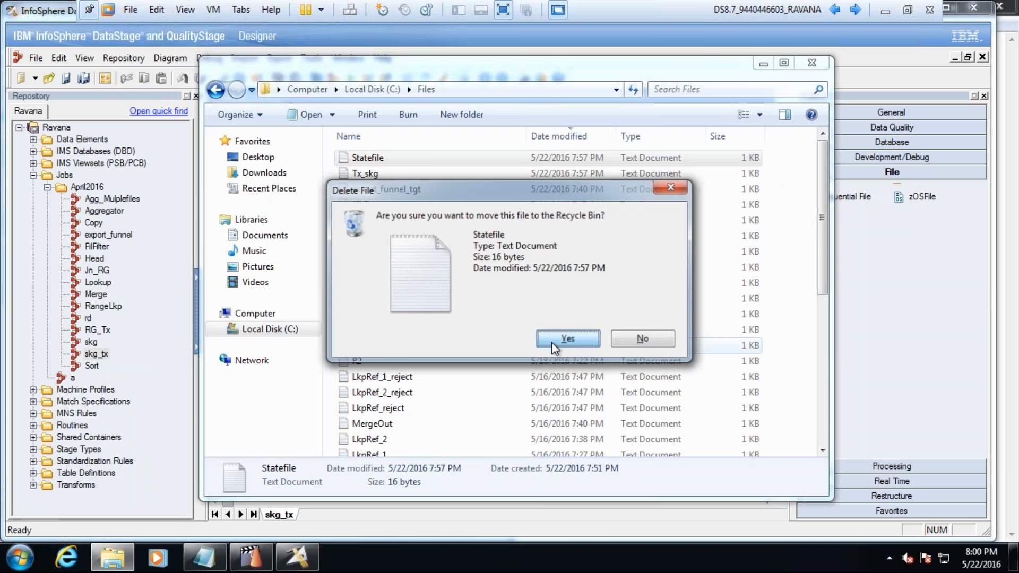
Step: Run the skg job from the Designer and check its status in DataStage Director
left_click(313, 560)
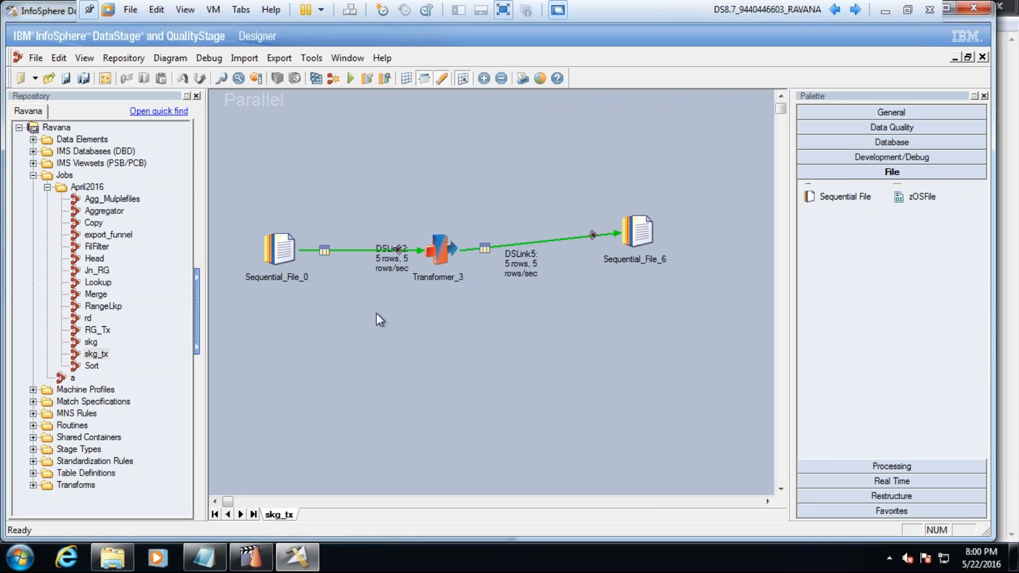
key("ctrl+Tab")
left_click(354, 80)
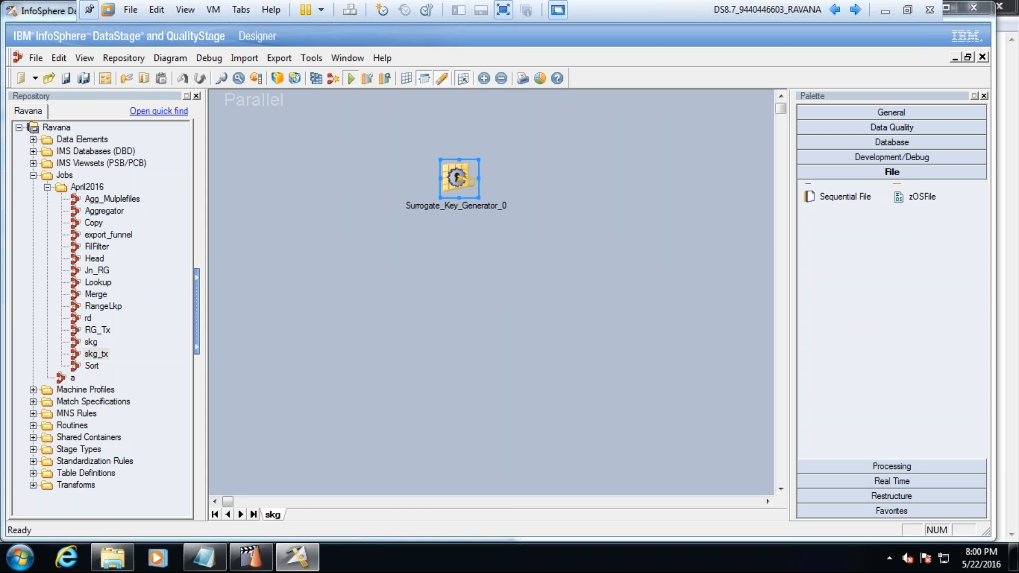
left_click(234, 316)
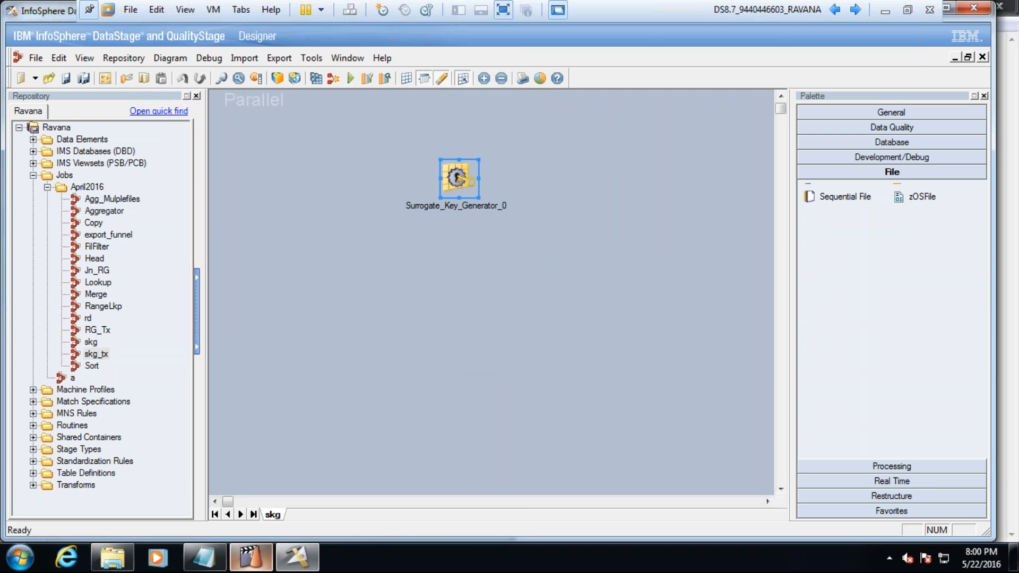
left_click(251, 556)
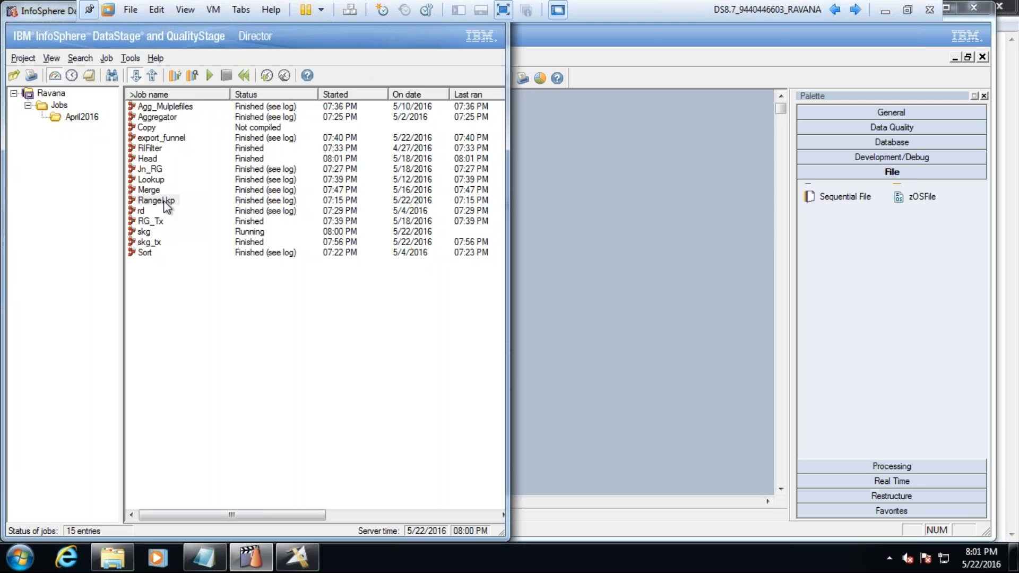
left_click(145, 232)
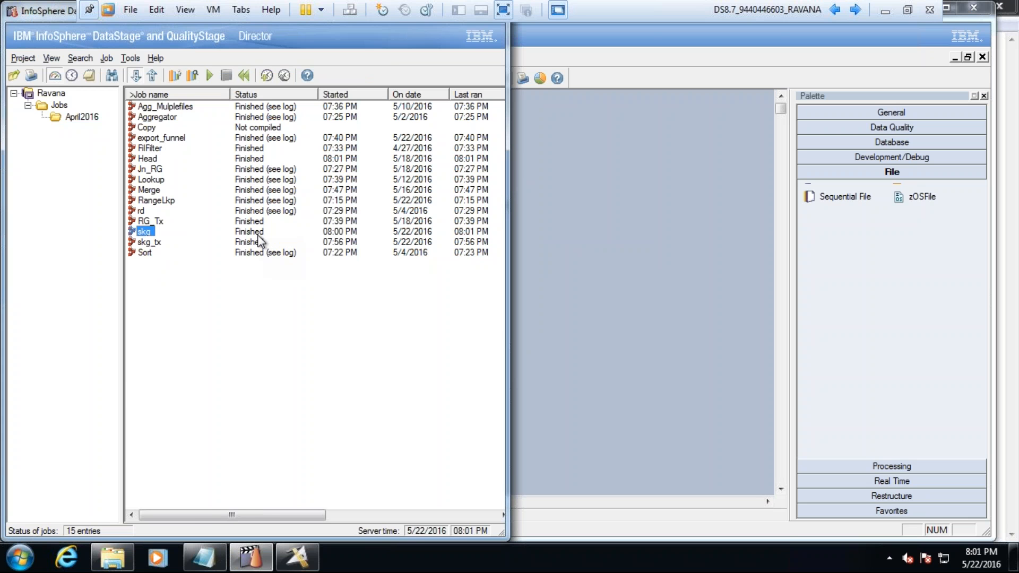
Step: Run the skg_tx job from the Designer and check its status in DataStage Director
left_click(615, 225)
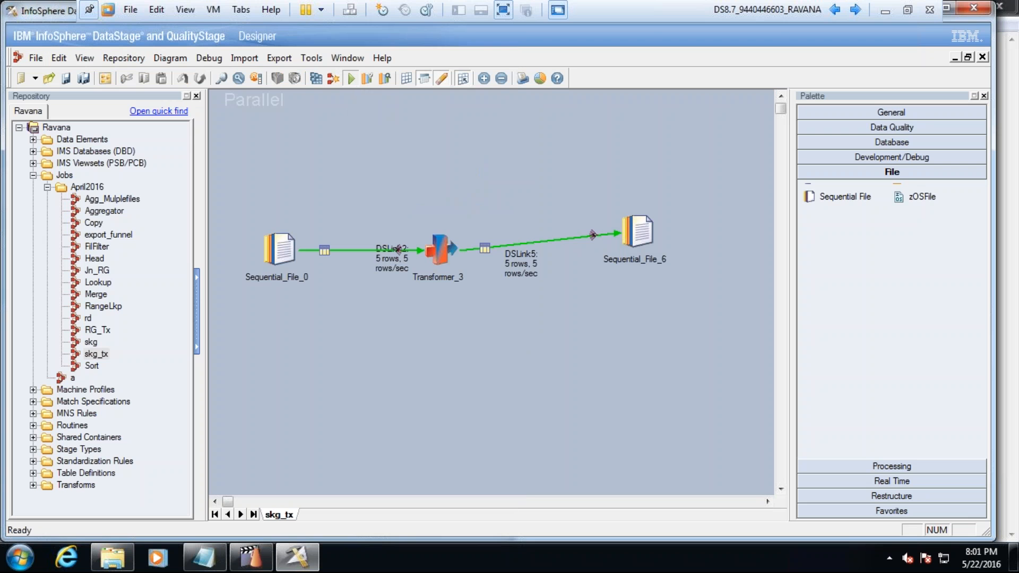
left_click(224, 319)
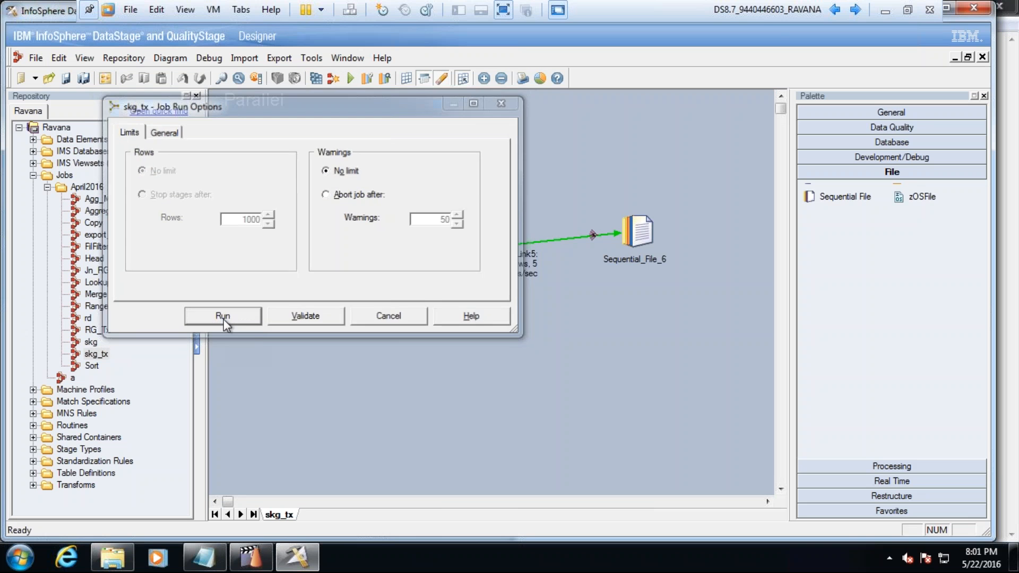
left_click(251, 558)
left_click(161, 243)
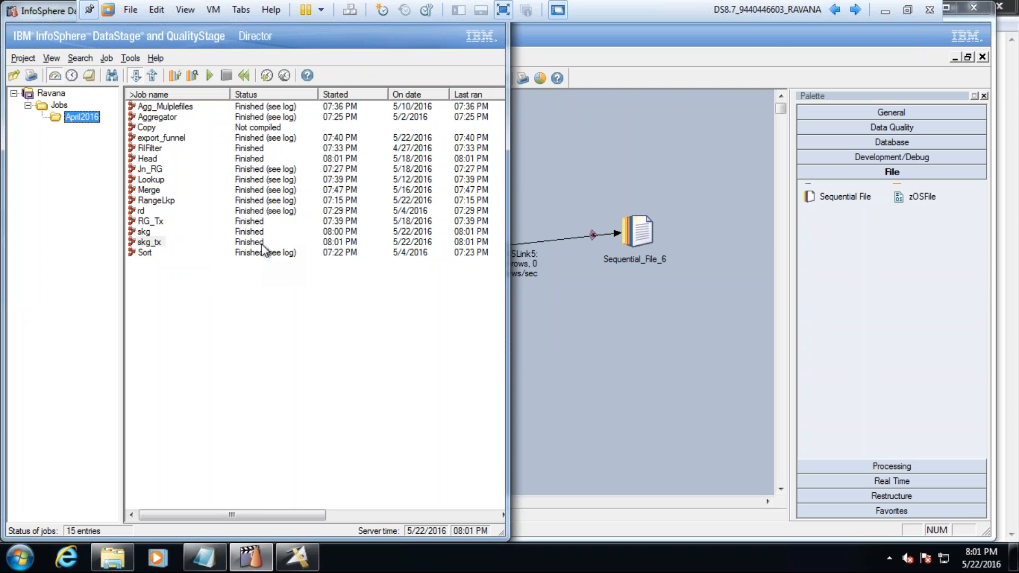
Step: Reopen the Tx_skg output file from the C:\Files folder, examine how the keys are numbered after the state file reset, and close everything
left_click(126, 566)
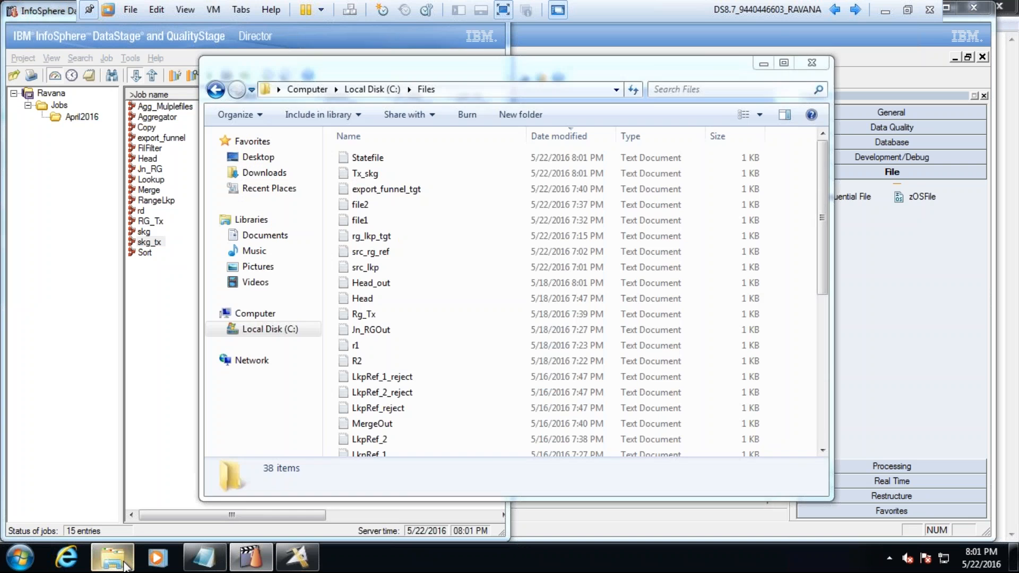
left_click(388, 174)
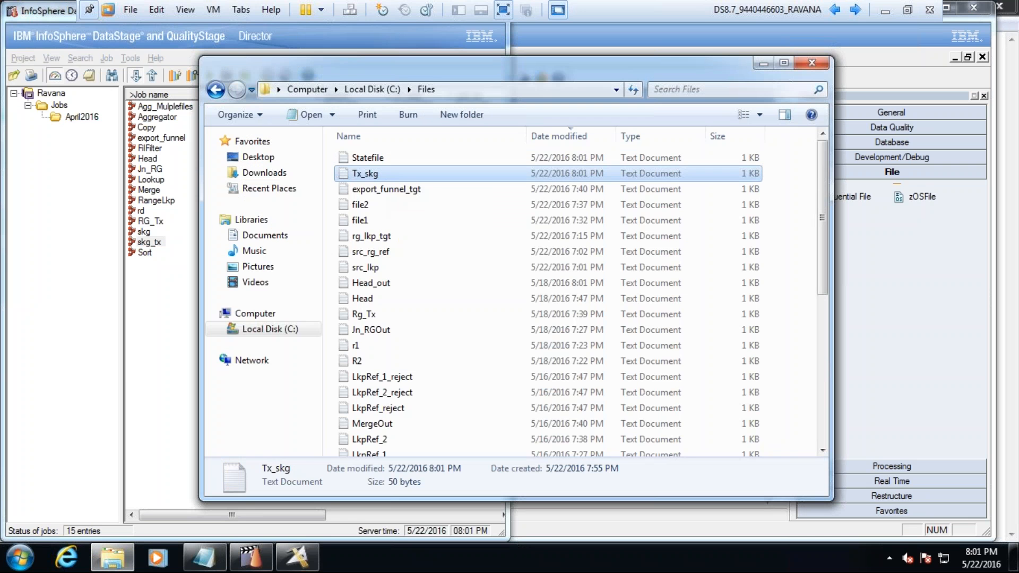
key("Return")
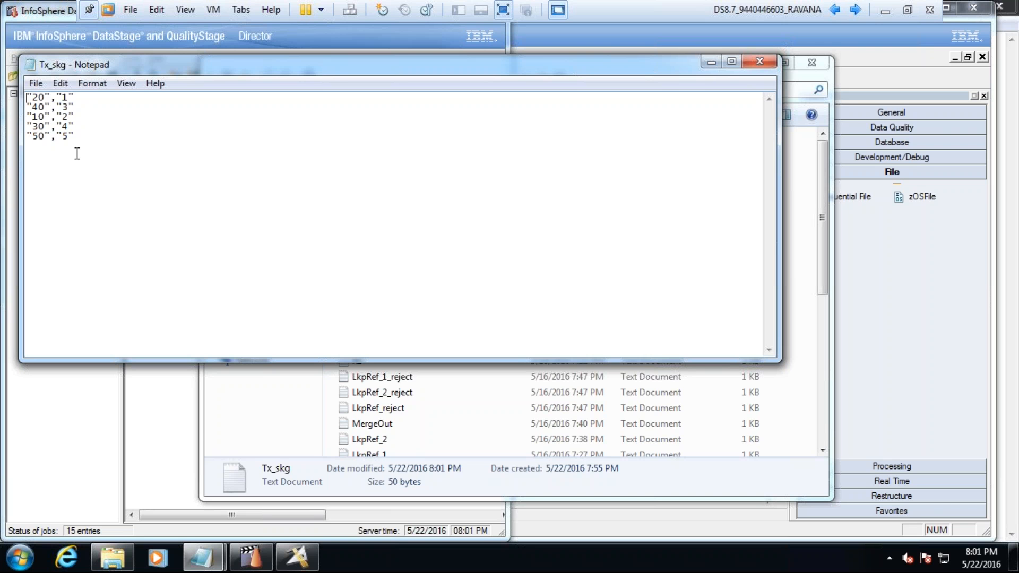
left_click(758, 62)
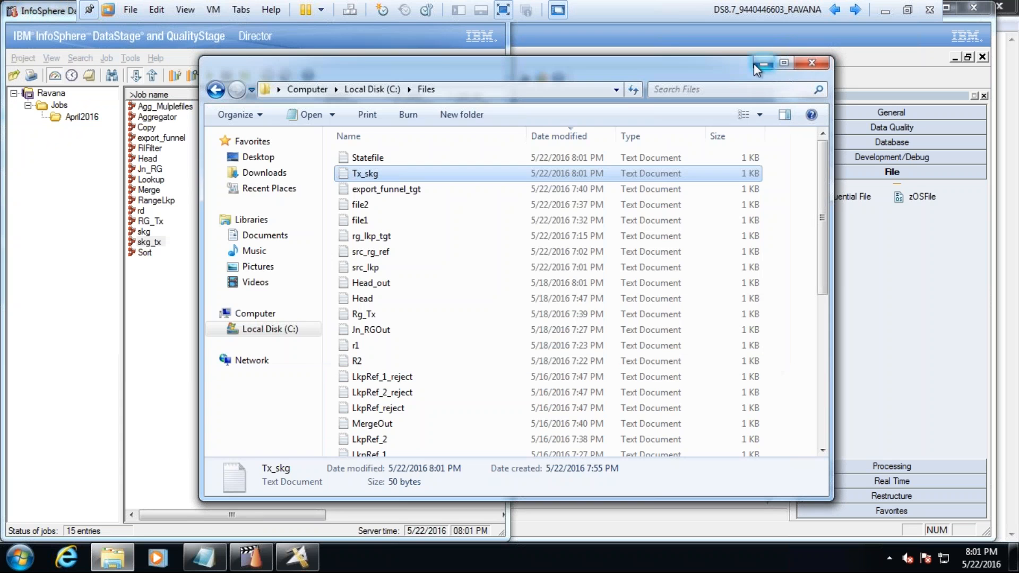
left_click(813, 64)
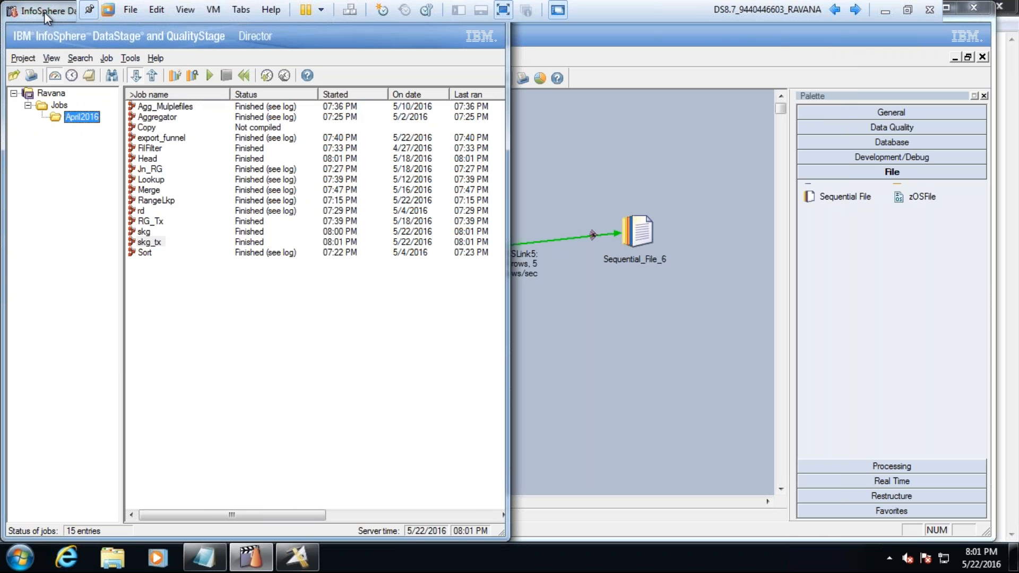
Step: Reposition the DataStage Director window over the Designer and bring the Designer back to the front
left_click_drag(43, 12, 203, 112)
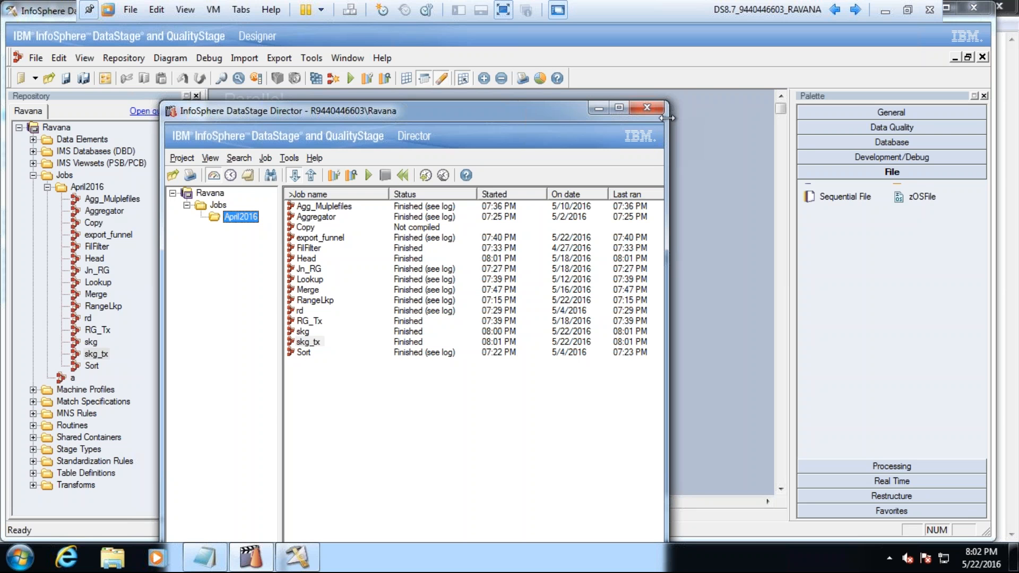
left_click(706, 238)
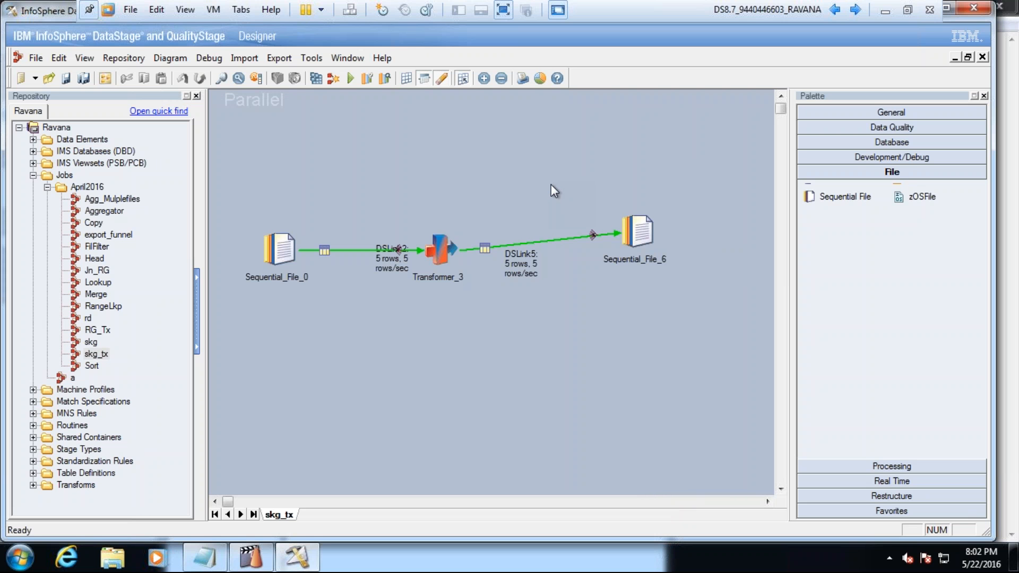
Step: Launch Oracle SQL Plus from the Application Development group of the installed Oracle programs
left_click(20, 557)
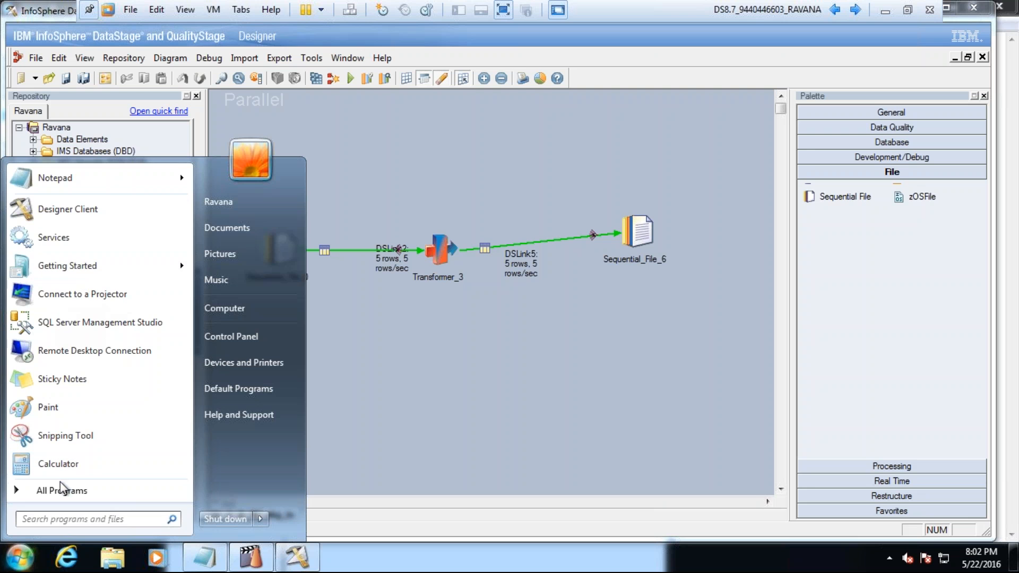
left_click(60, 491)
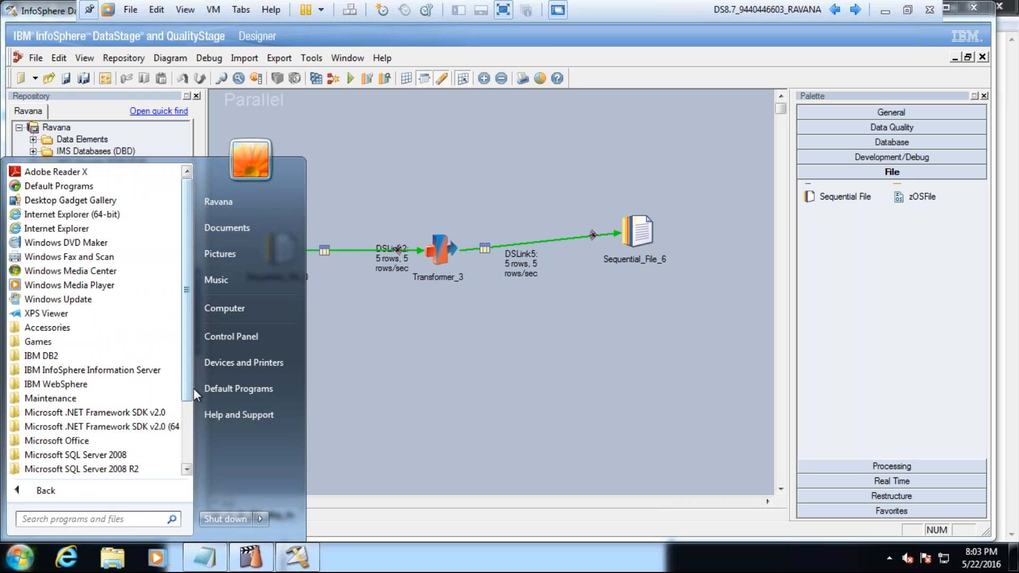
scroll(189, 387, "down", 2)
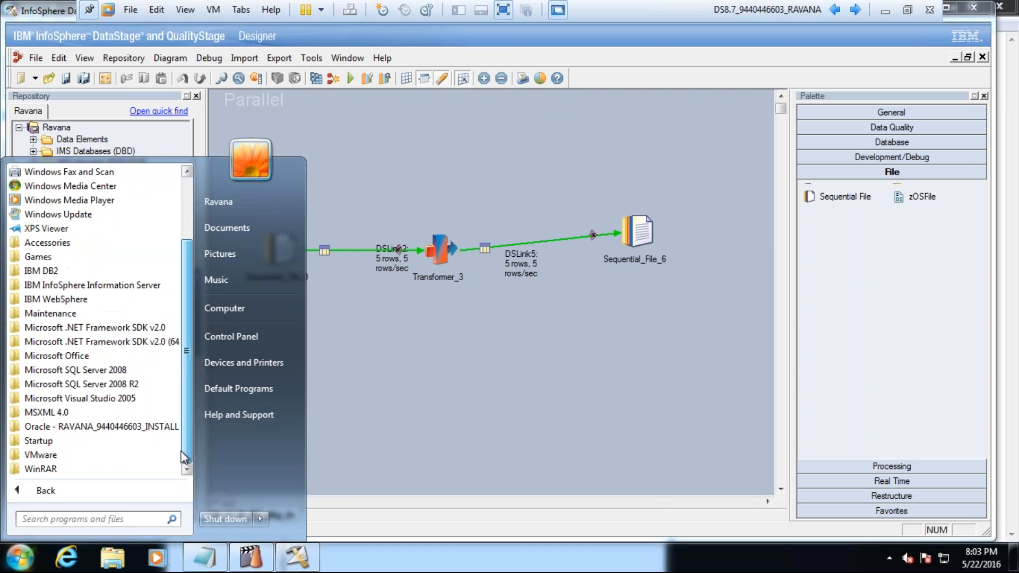
left_click(137, 428)
left_click(135, 425)
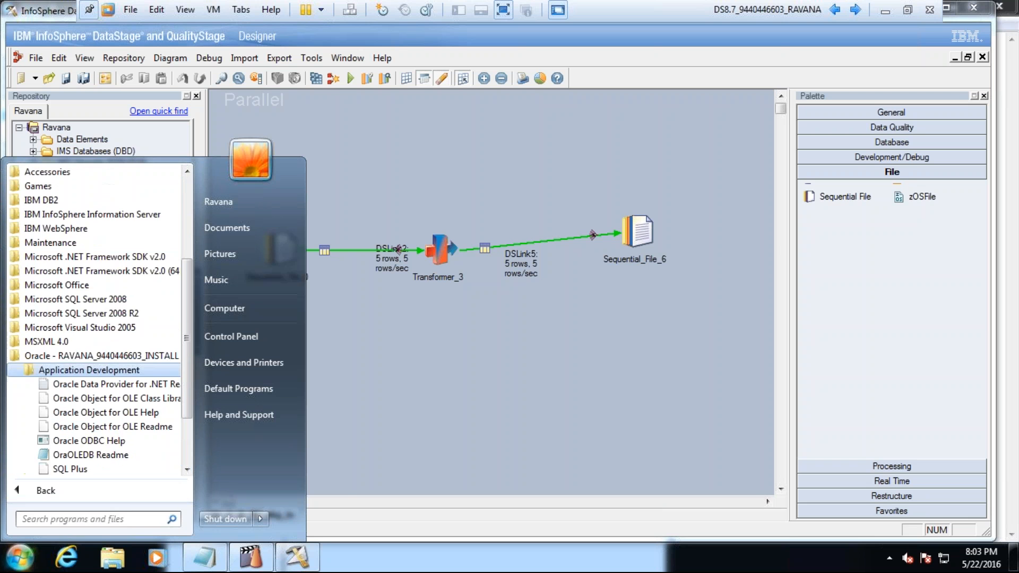
left_click(83, 473)
Step: Log on to the Oracle database in SQL Plus by entering the account user name and password
type("scott")
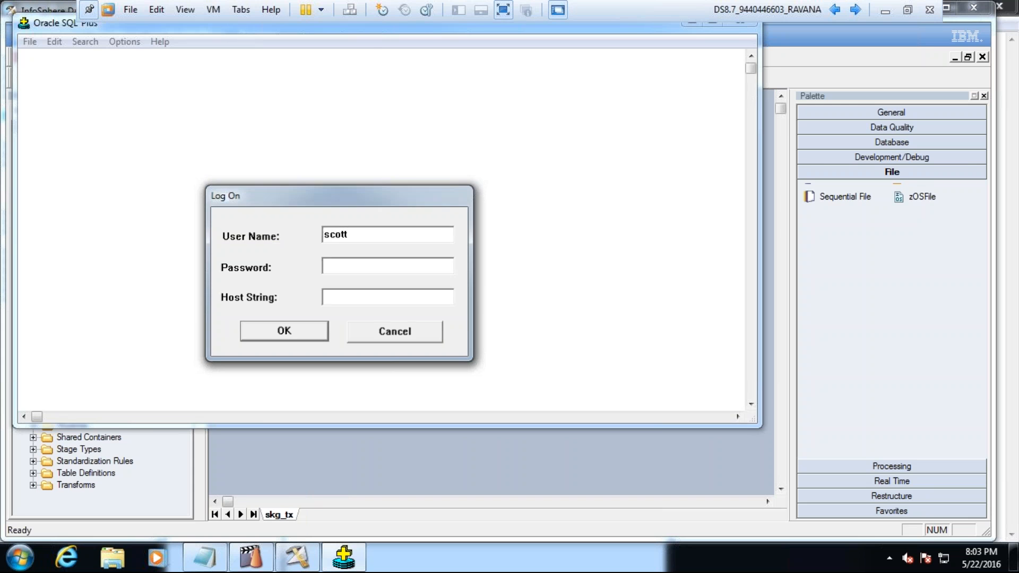
key("Return")
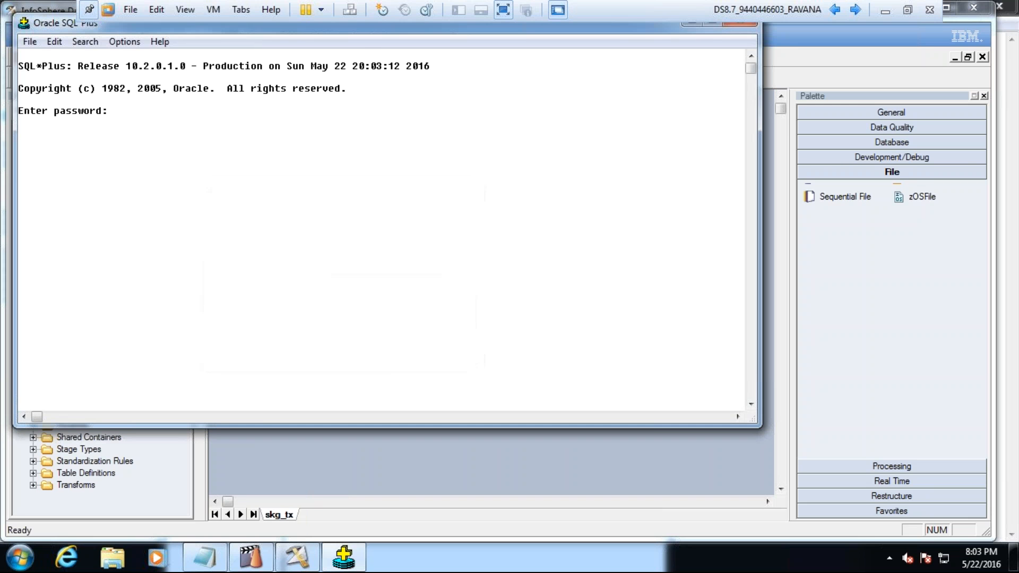
type("tiger")
key("Return")
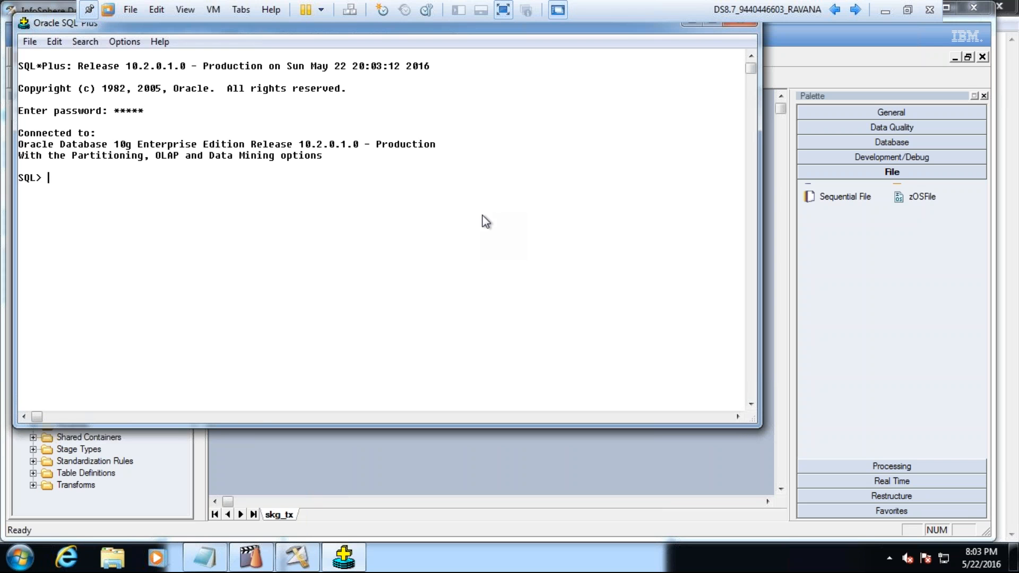
type("create sequence job_seq ")
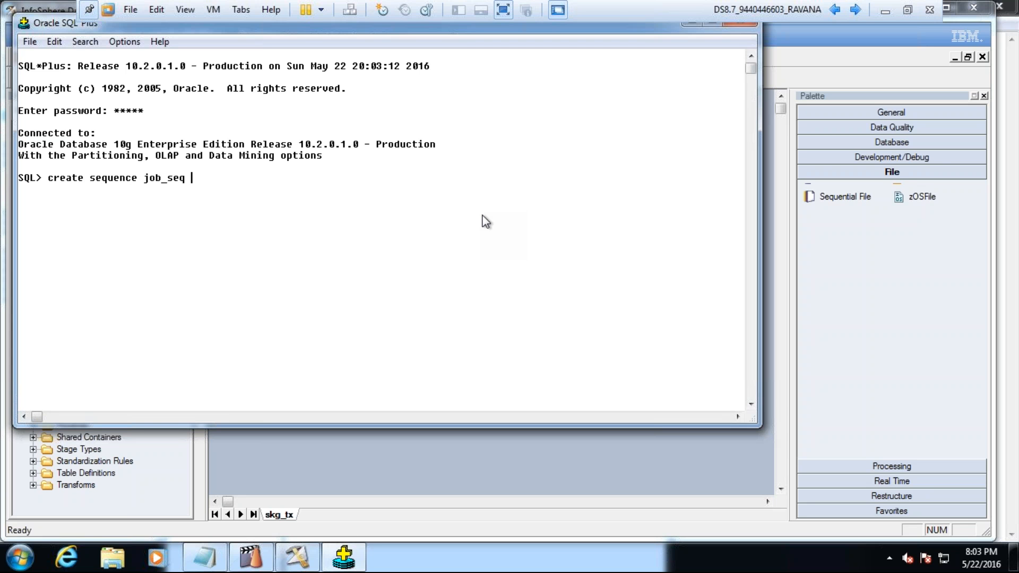
type("mi")
type("nvalue")
key("BackSpace")
key("BackSpace")
key("BackSpace")
key("BackSpace")
key("BackSpace")
key("BackSpace")
key("BackSpace")
type("axvalue 99999999999")
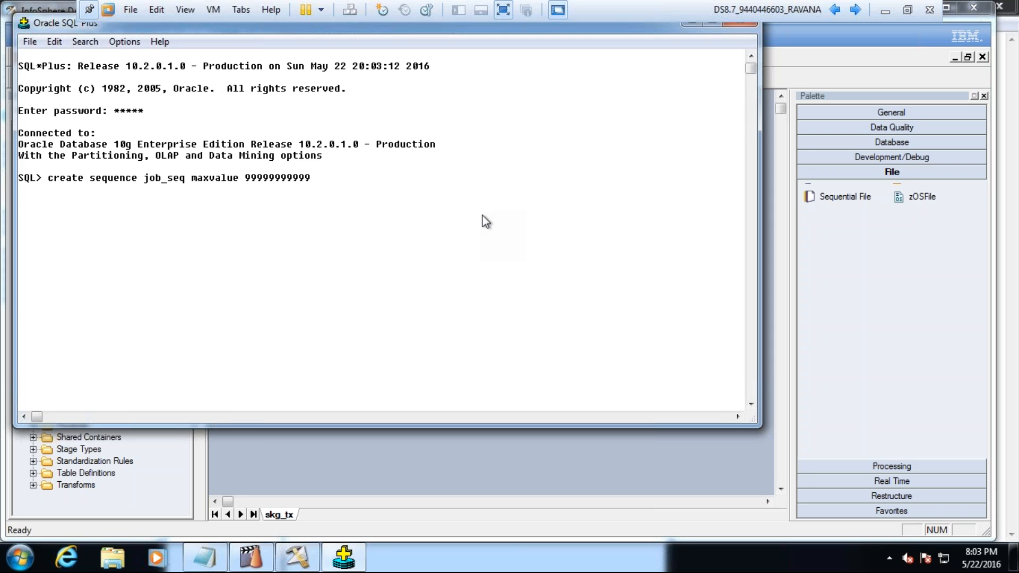
type(" increment by 1 sta")
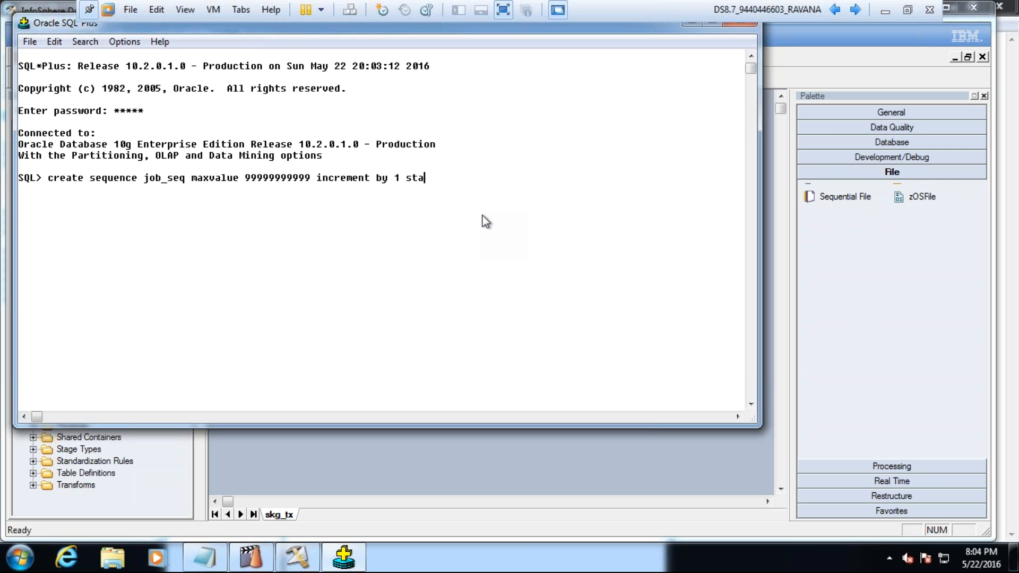
type("rt with 1")
type(";")
key("Return")
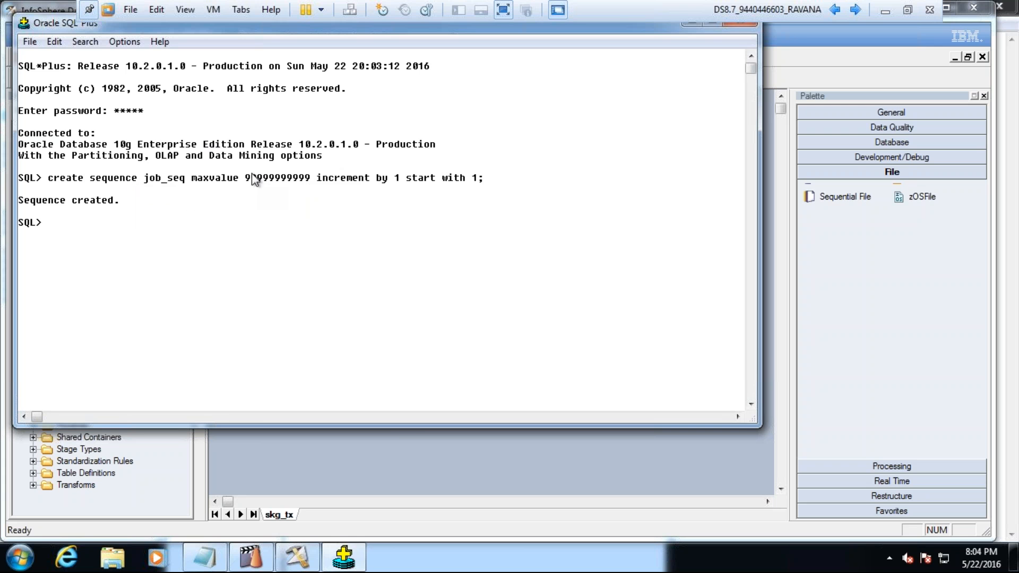
Step: Switch to DataStage Designer, open the skg job's Surrogate_Key_Generator_0 stage and set its Source Type to Database Sequence
left_click(417, 446)
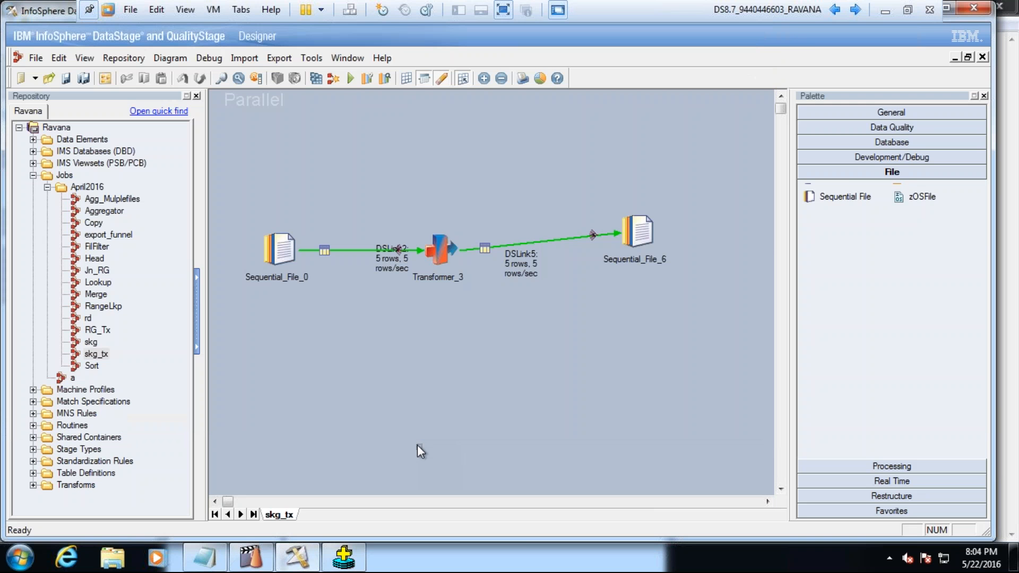
left_click(92, 343)
double_click(92, 343)
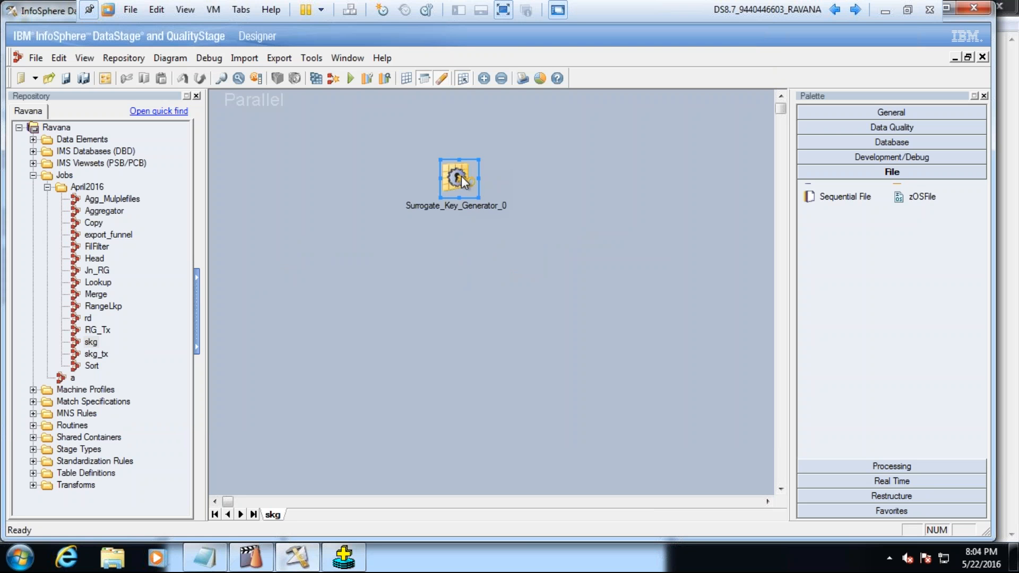
double_click(462, 180)
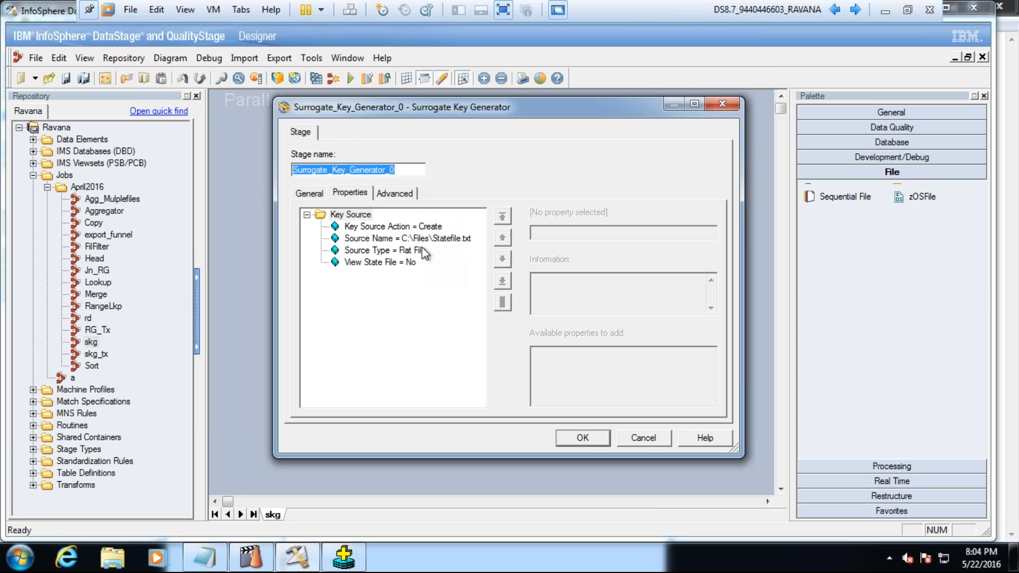
left_click(419, 251)
left_click(588, 235)
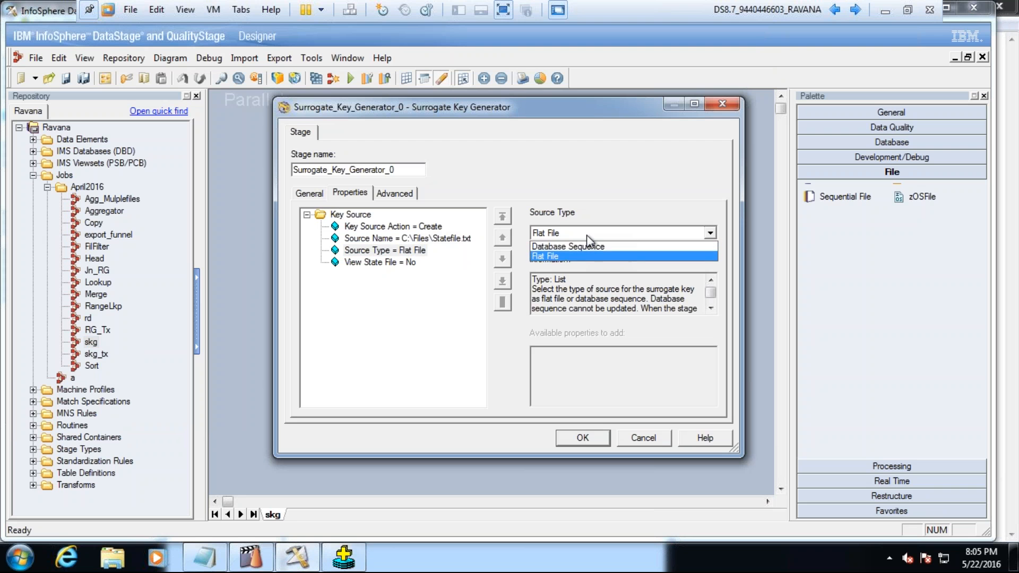
left_click(578, 248)
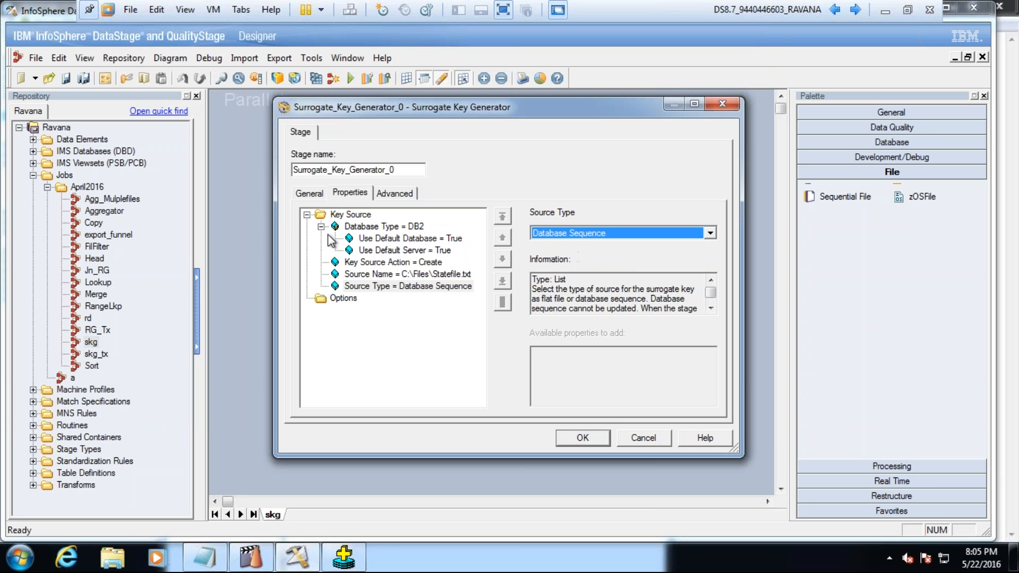
Step: Set the Database Type to Oracle and add the Oracle Server Name, Password and User Name properties beneath it
left_click(393, 230)
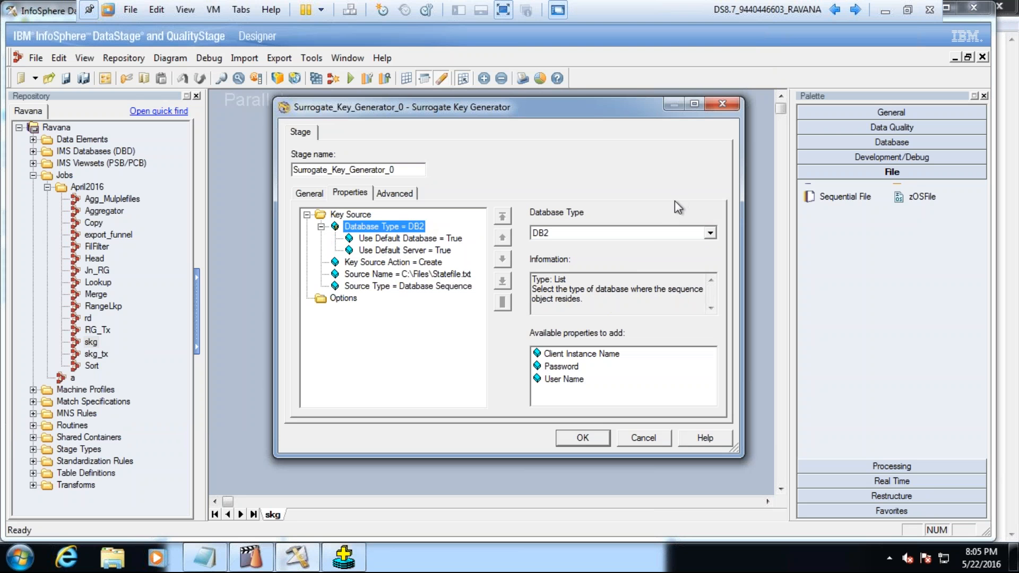
left_click(656, 236)
left_click(630, 259)
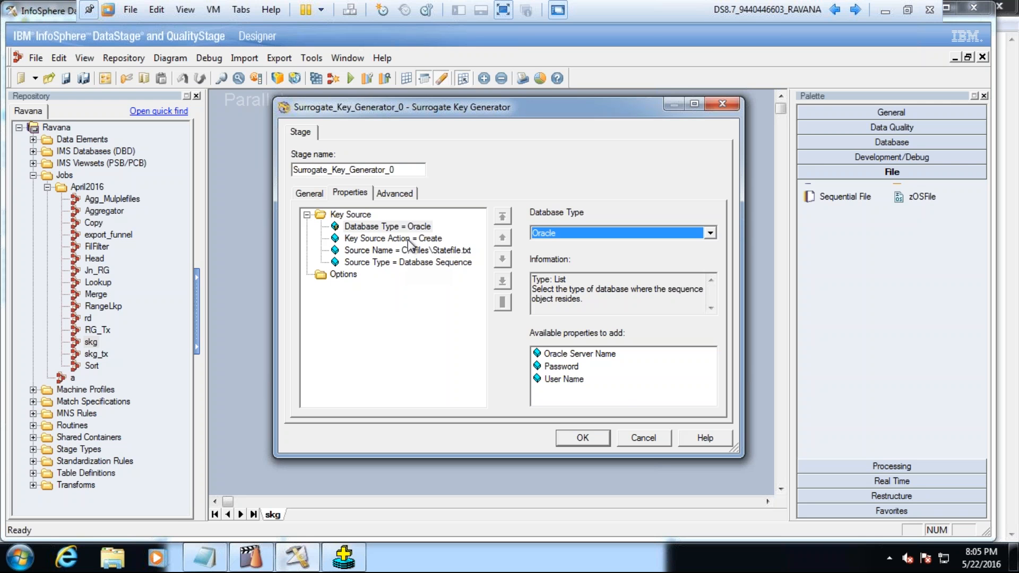
left_click(373, 227)
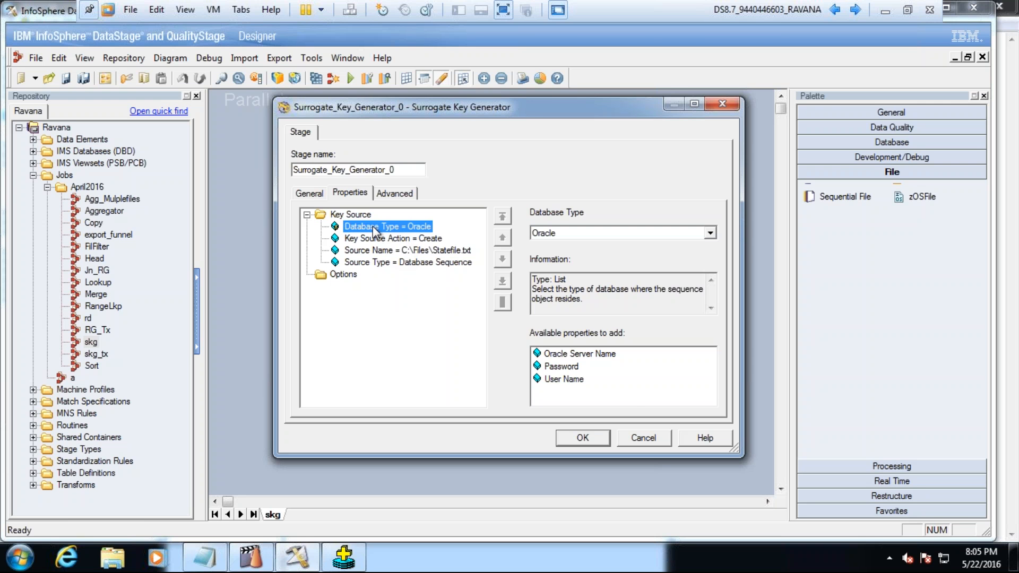
left_click(596, 354)
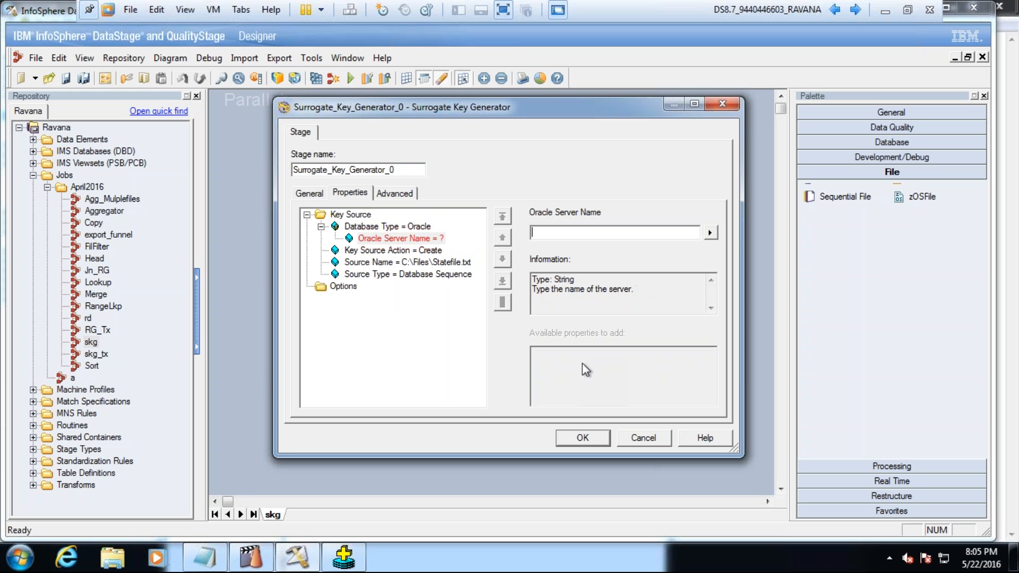
left_click(561, 354)
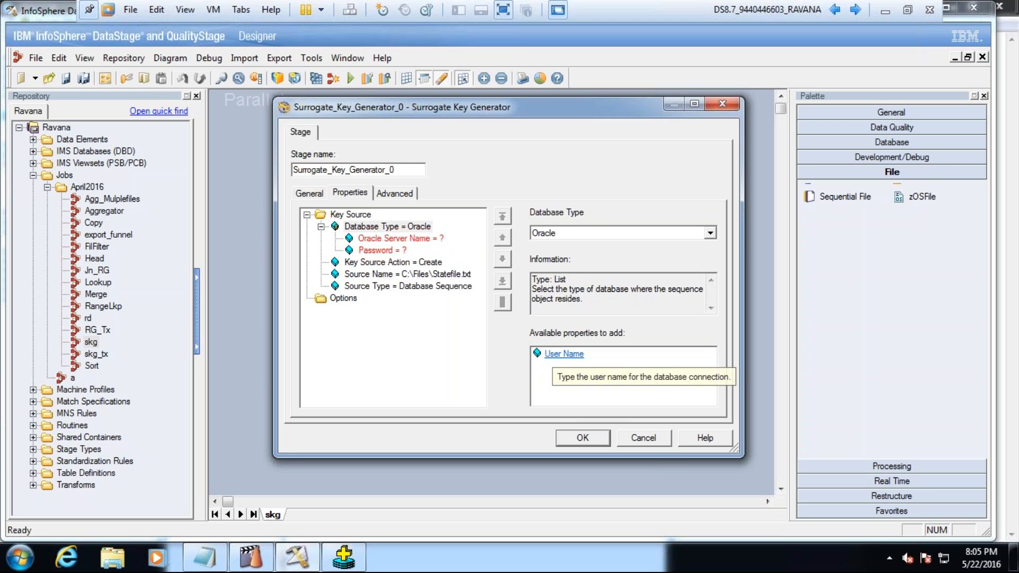
left_click(555, 354)
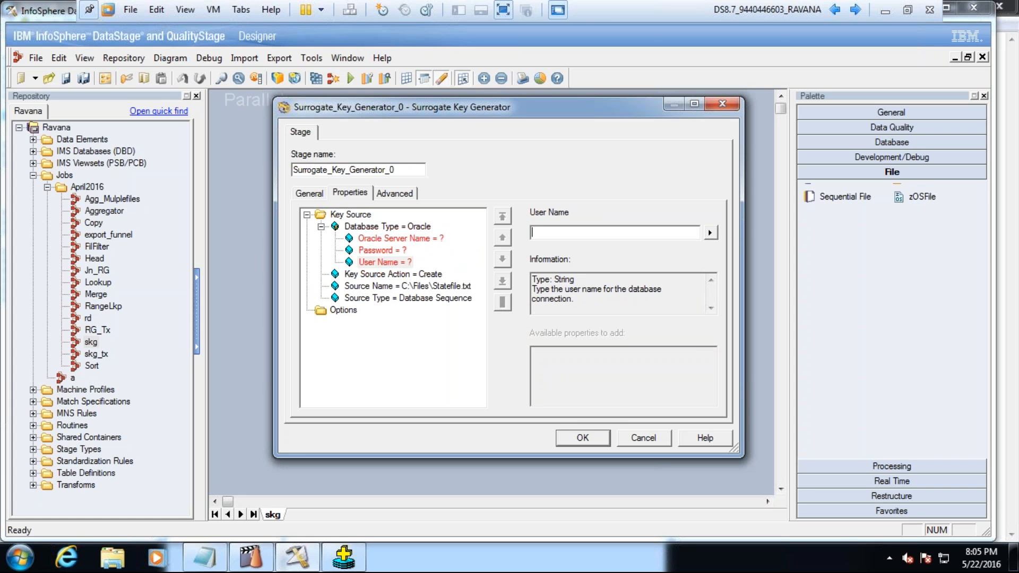
Step: Select Create as the Key Source Action and clear the state file path from the Source Name
left_click(409, 275)
left_click(684, 233)
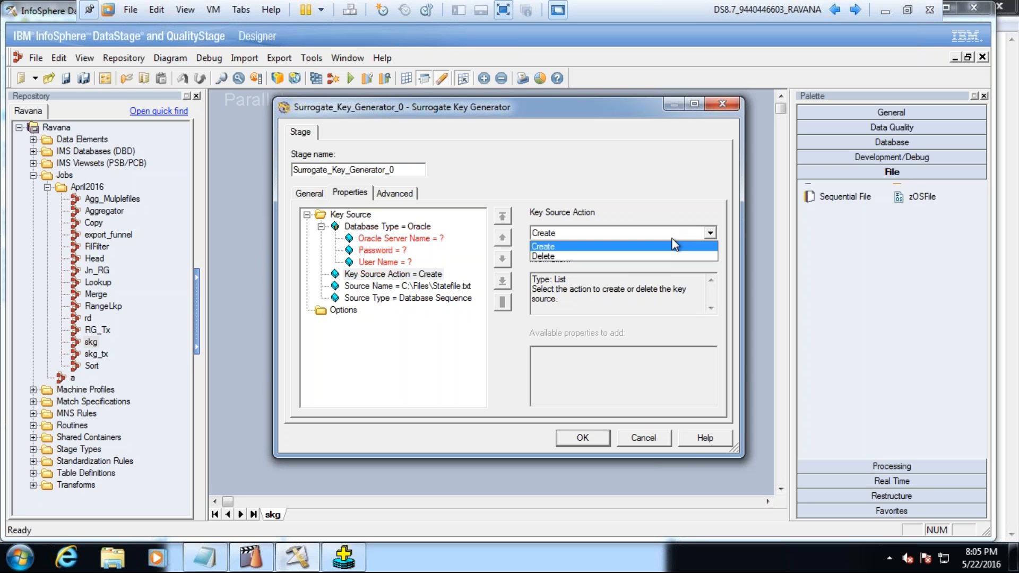
left_click(674, 246)
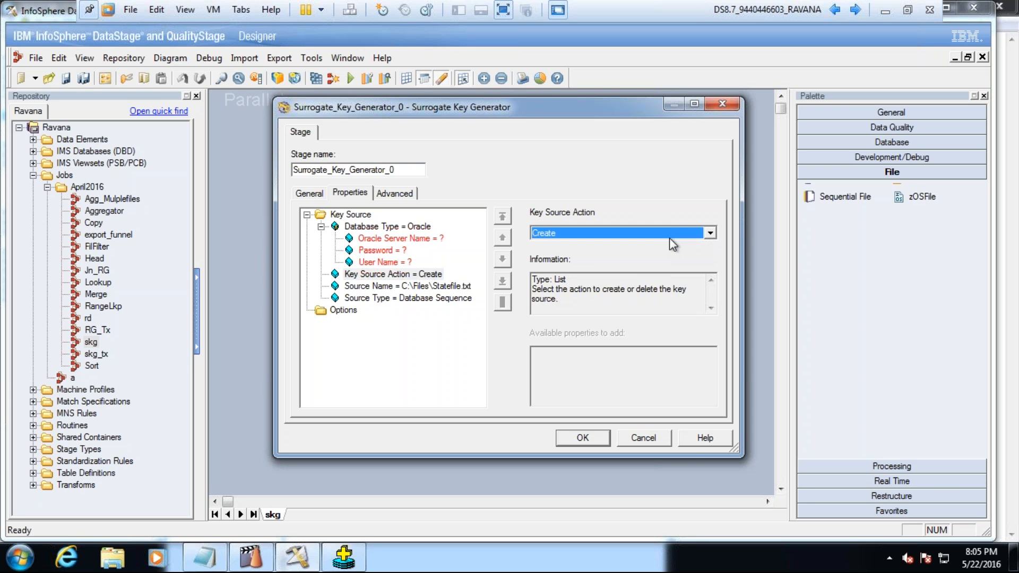
left_click(441, 286)
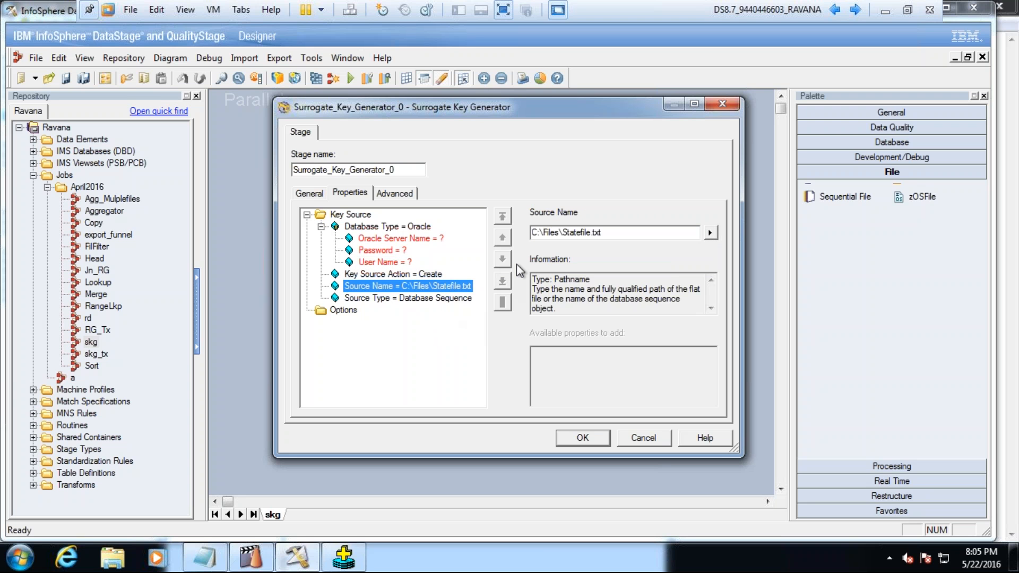
left_click(689, 234)
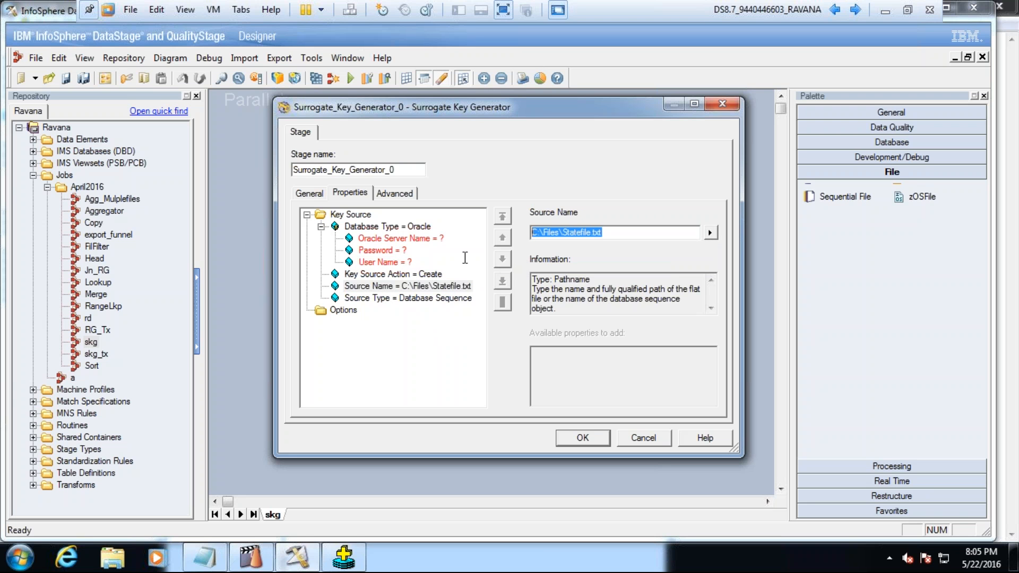
key("BackSpace")
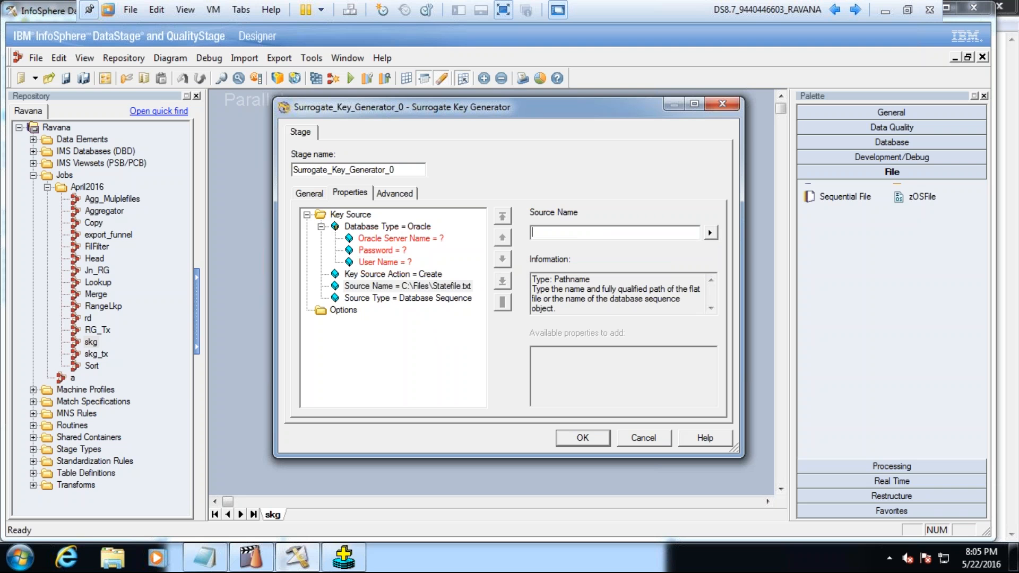
Step: Begin filling in the Oracle Server Name with "or" and accept the stage properties
left_click(389, 241)
left_click(543, 236)
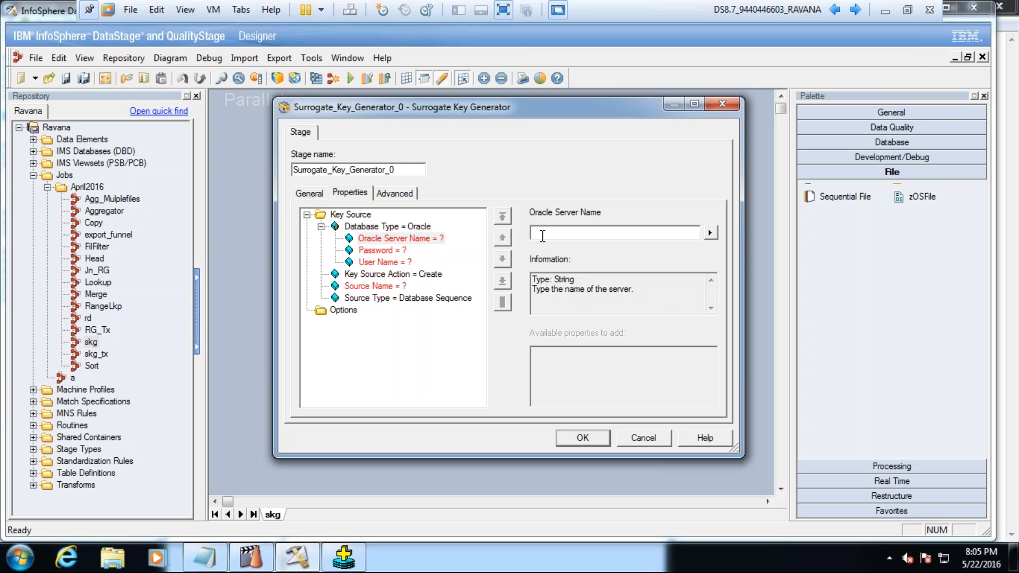
type("orc")
mouse_move(294, 561)
left_click(594, 444)
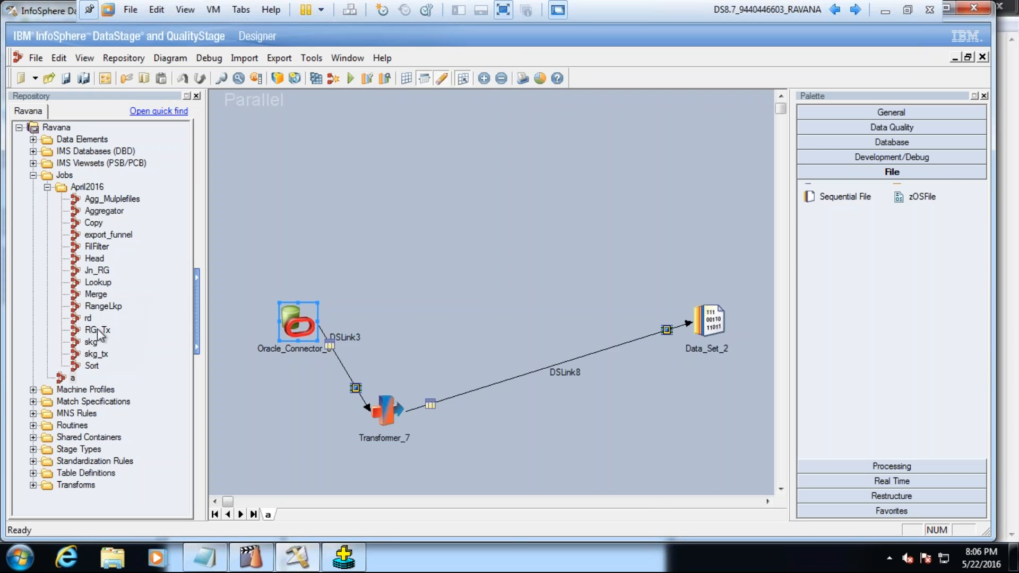
Step: Reopen the Surrogate Key Generator stage in the skg job and complete the Oracle Server Name as "oracle"
left_click(92, 343)
double_click(92, 343)
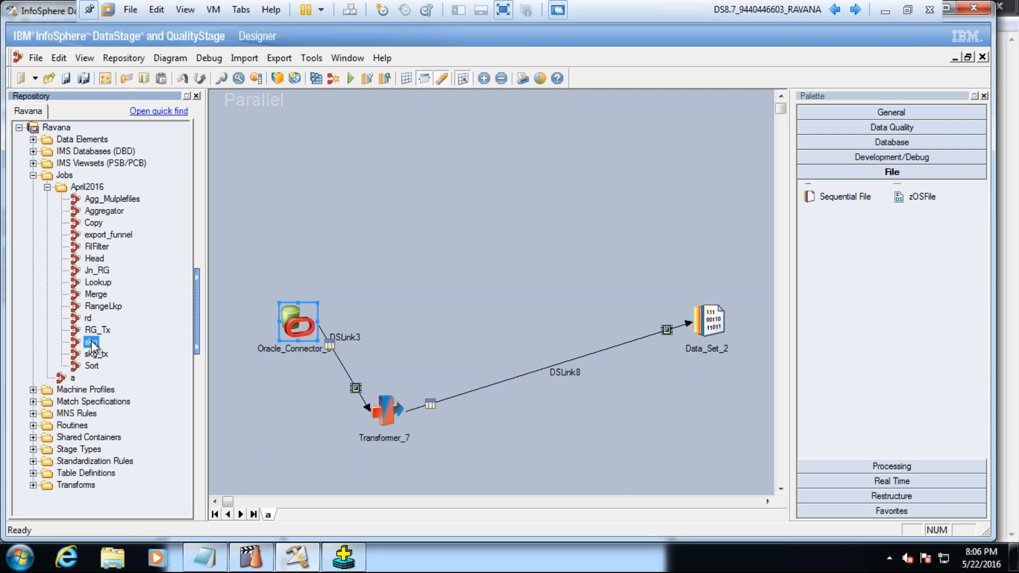
double_click(452, 212)
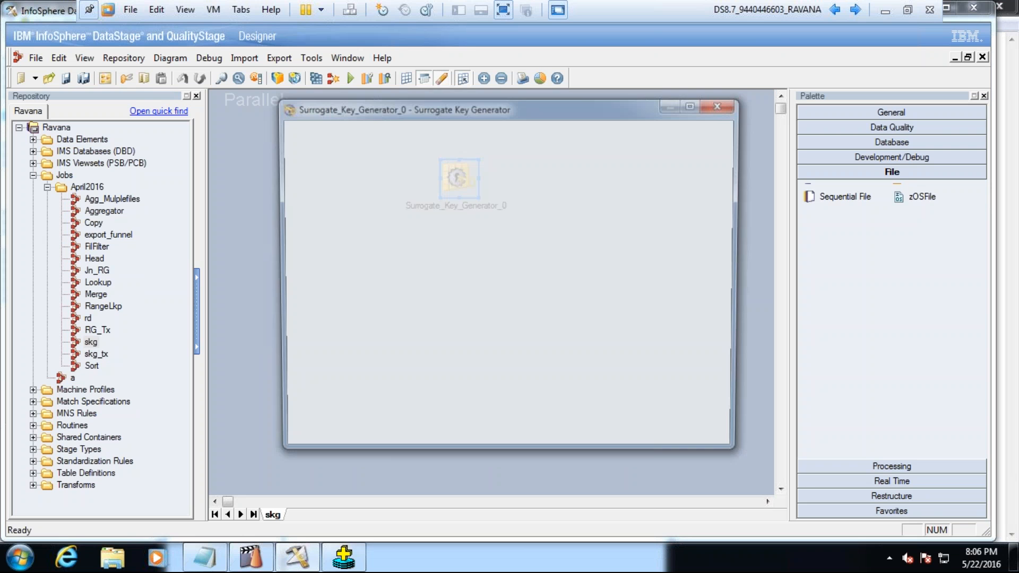
left_click(442, 239)
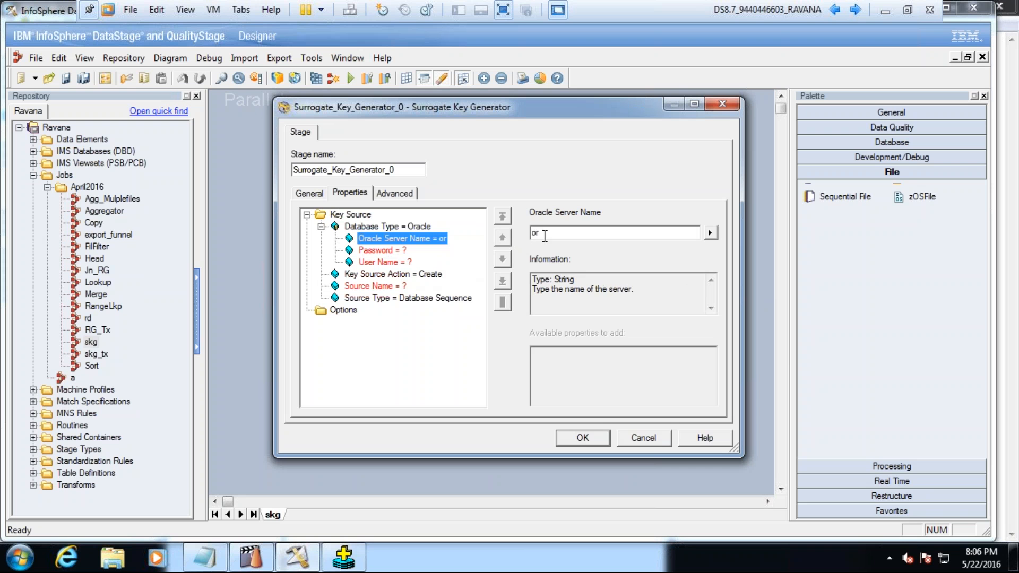
left_click(540, 234)
type("c")
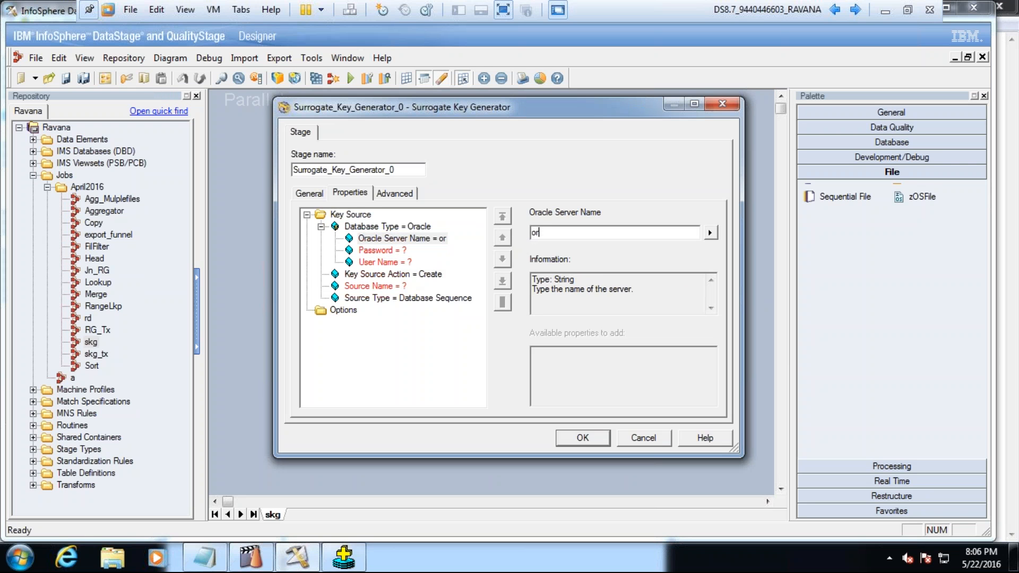
type("acle")
Step: Enter the database account password and set the User Name to "scott" for the stage's Oracle connection
left_click(380, 250)
left_click(561, 233)
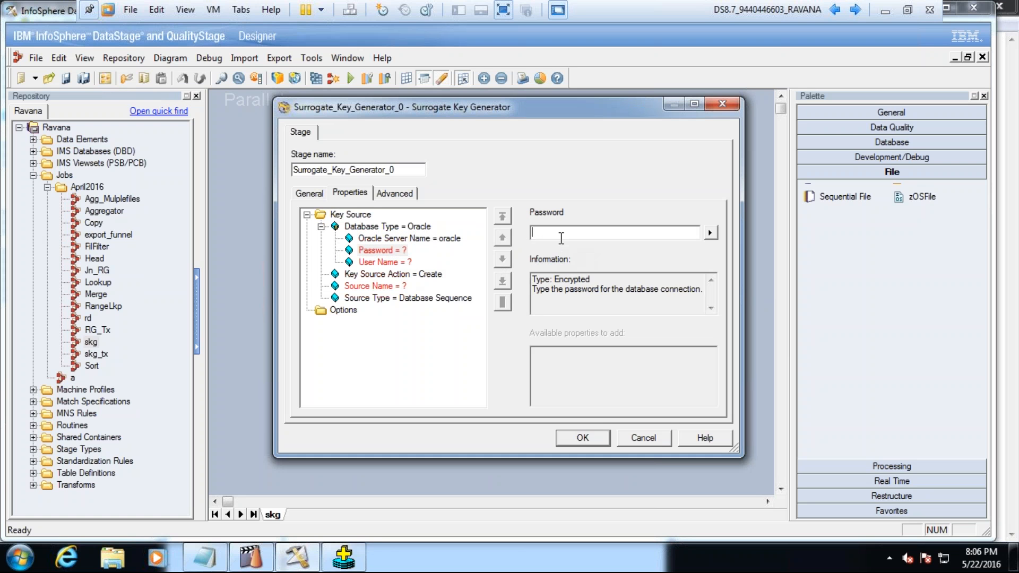
type("*****")
left_click(378, 262)
left_click(557, 233)
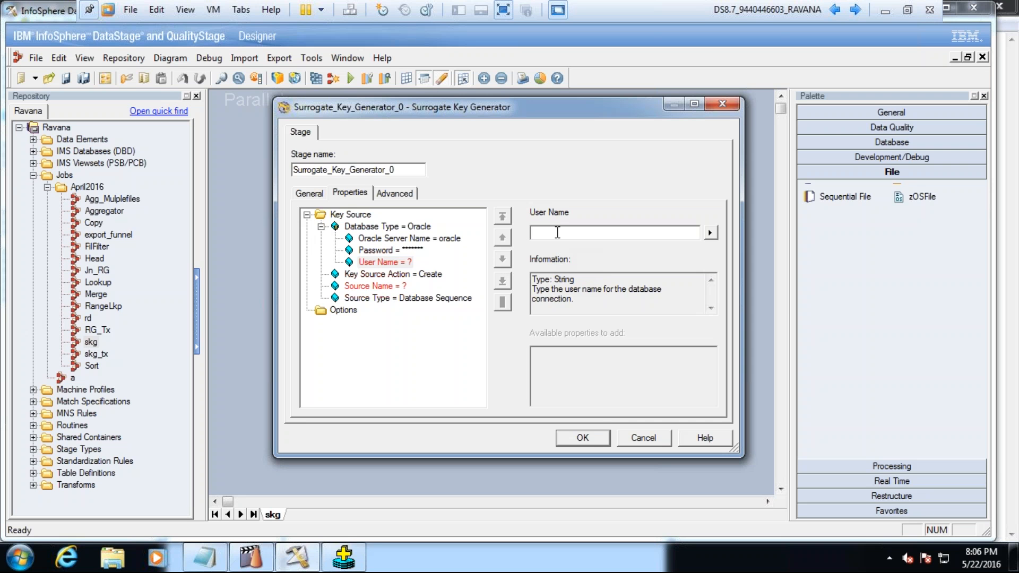
type("scott")
left_click(347, 215)
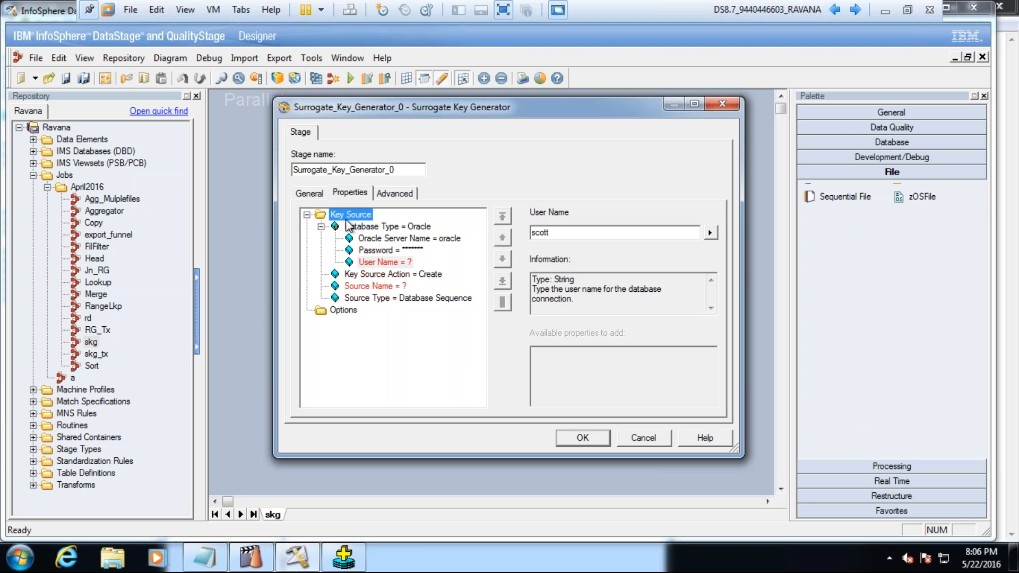
left_click(350, 230)
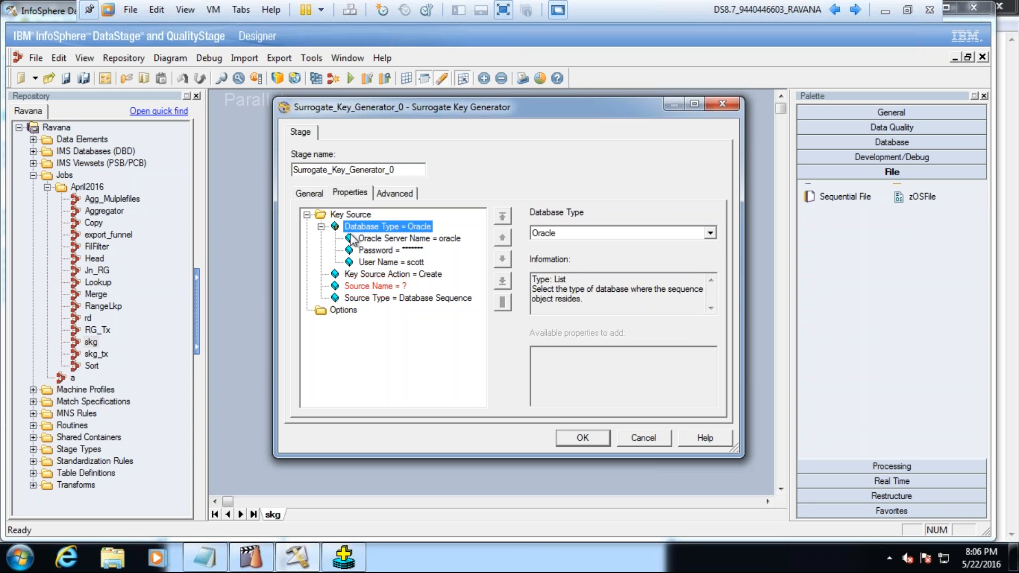
Step: Check the sequence name in SQL Plus and set the stage's Source Name to "scott.job_seq"
left_click(354, 287)
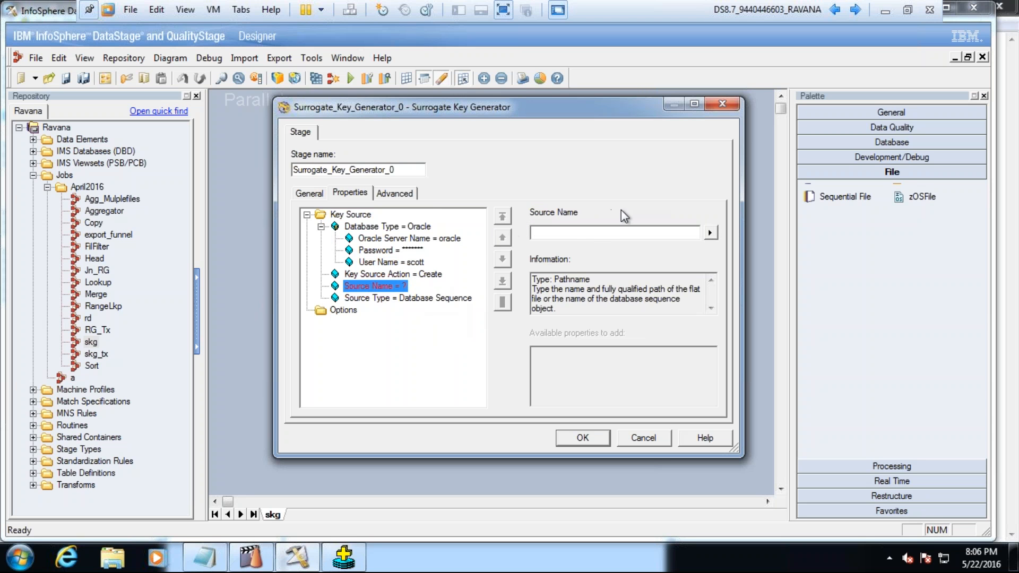
left_click(563, 232)
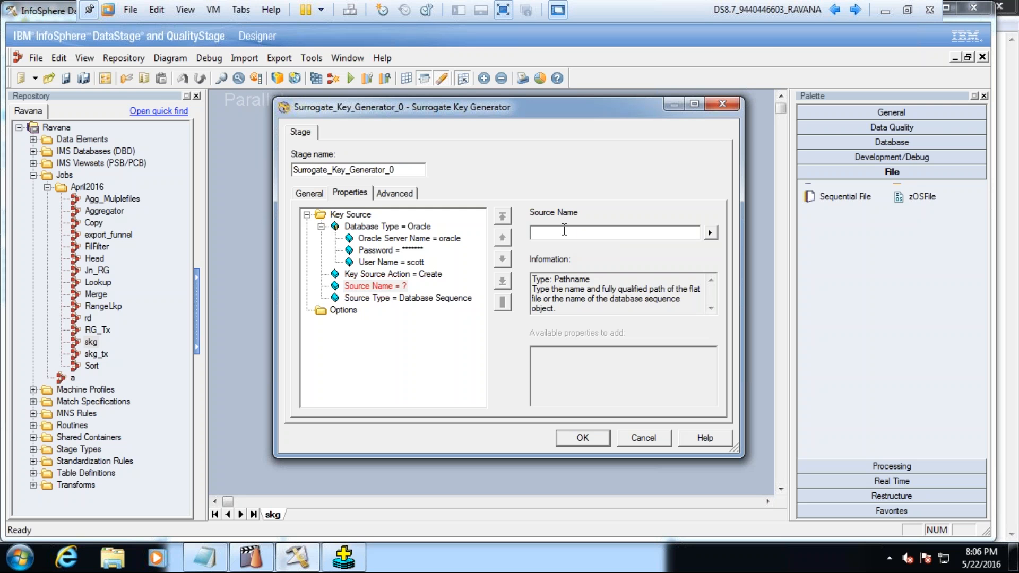
left_click(344, 556)
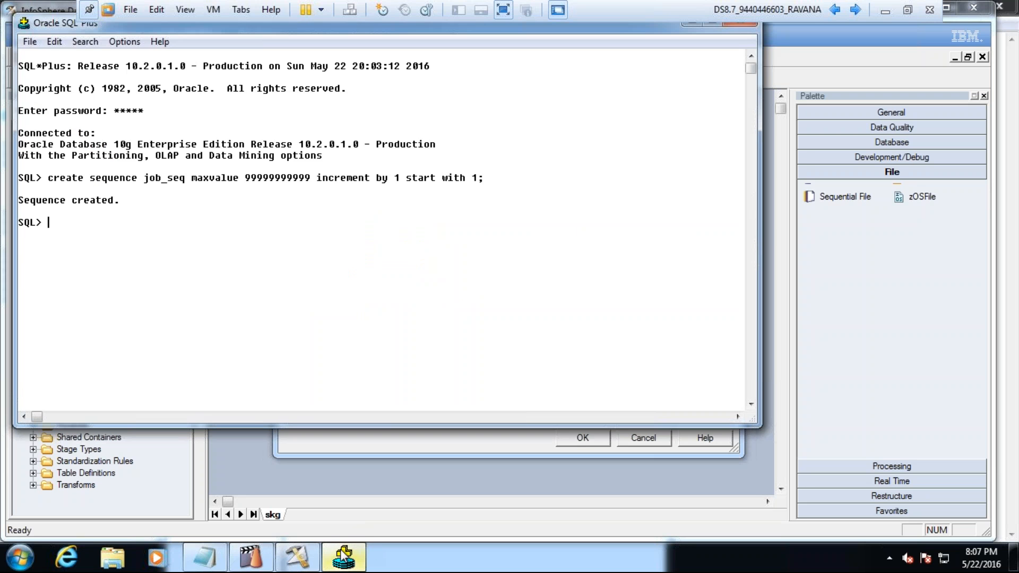
left_click(344, 557)
type("scott.j")
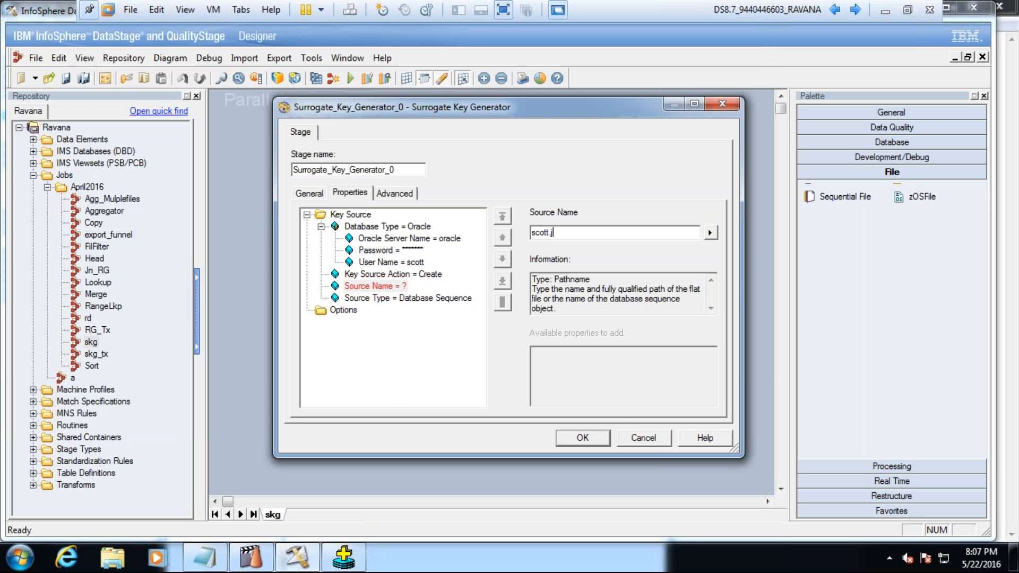
type("ob_seq")
left_click(376, 276)
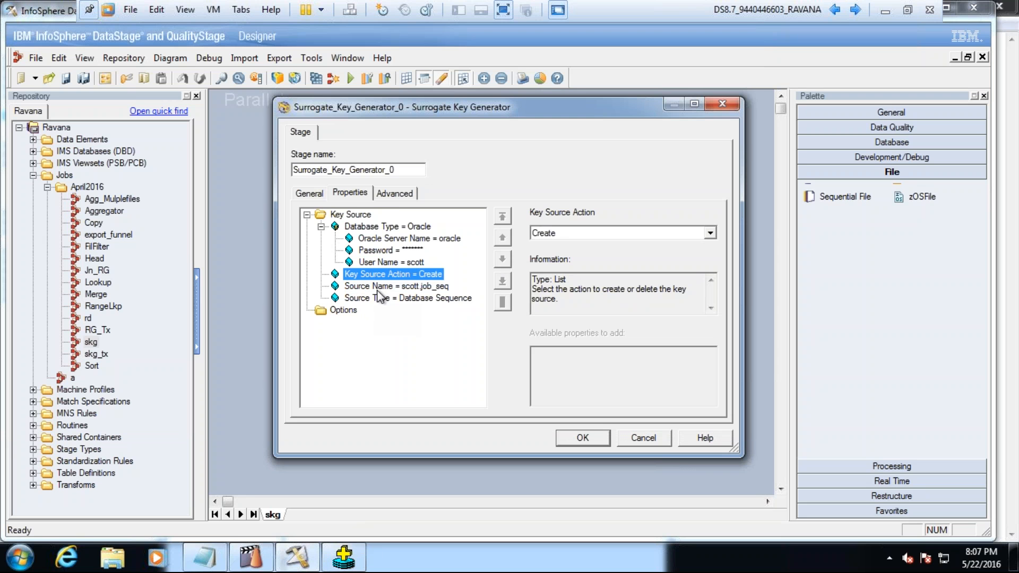
Step: Review the stage's Oracle server, password and user name properties along with the Source Type, Source Name and Key Source Action settings
left_click(365, 226)
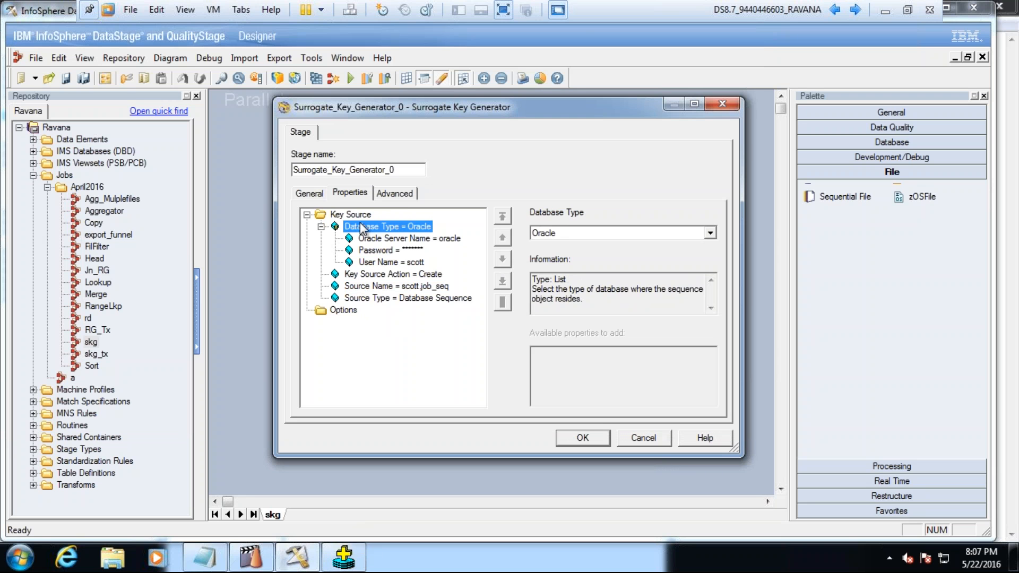
left_click(364, 239)
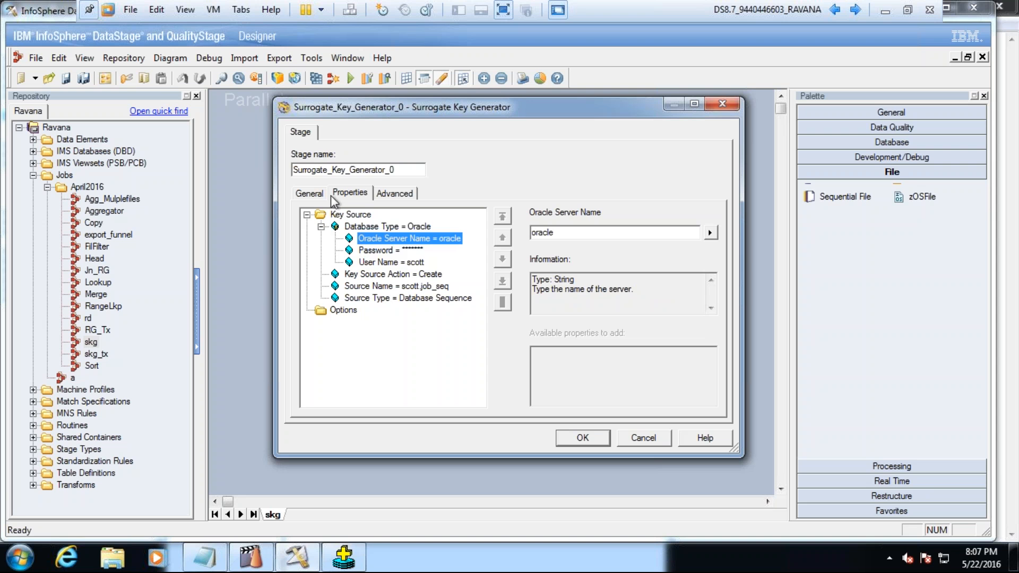
left_click(338, 217)
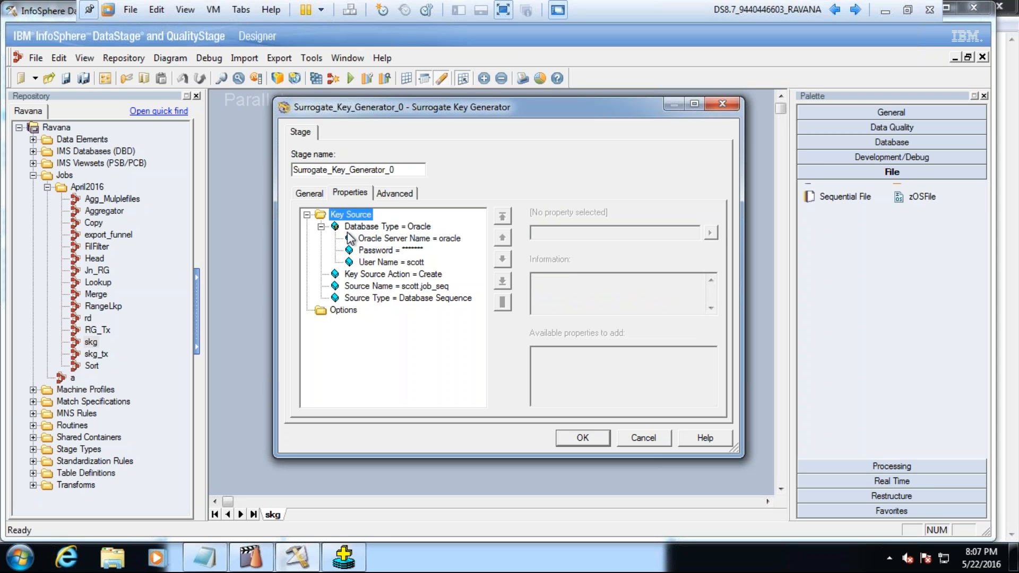
left_click(348, 229)
left_click(363, 242)
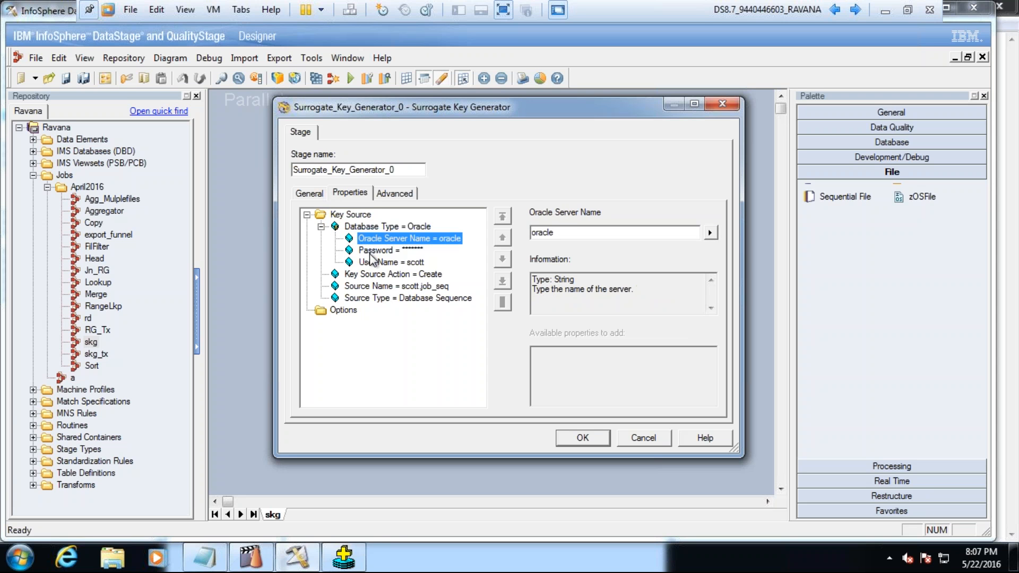
left_click(370, 250)
left_click(372, 263)
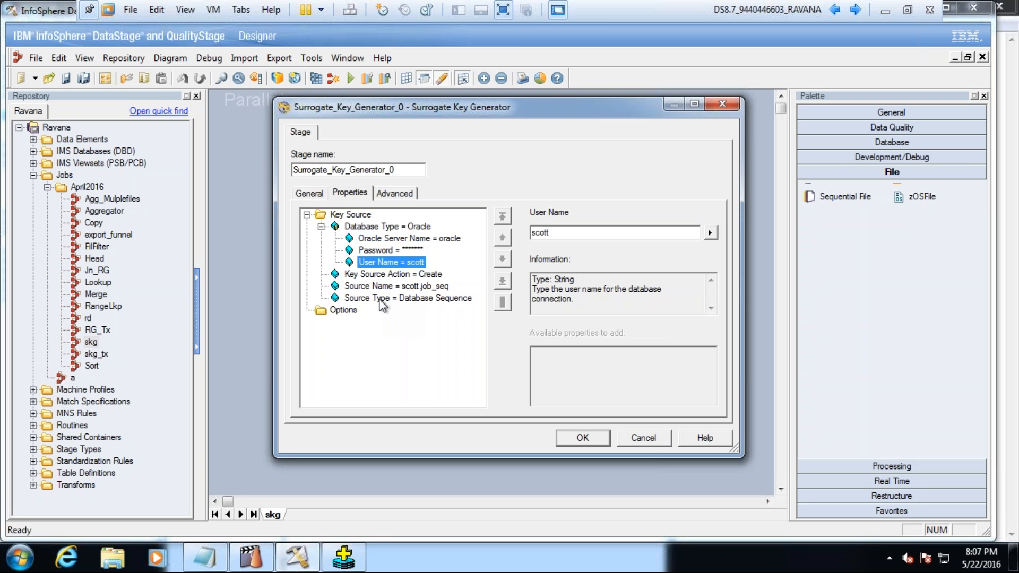
left_click(346, 311)
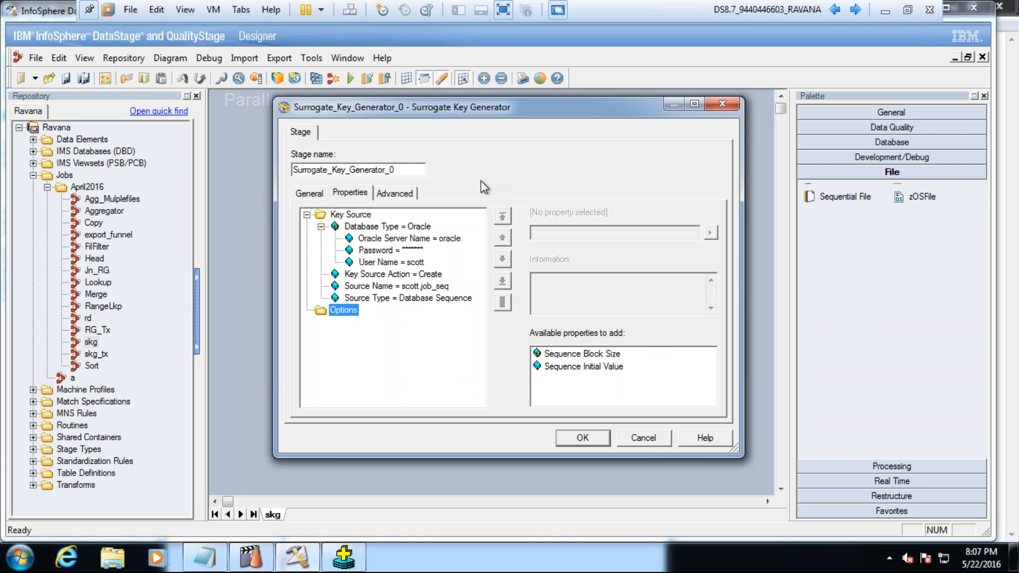
left_click(363, 299)
left_click(358, 287)
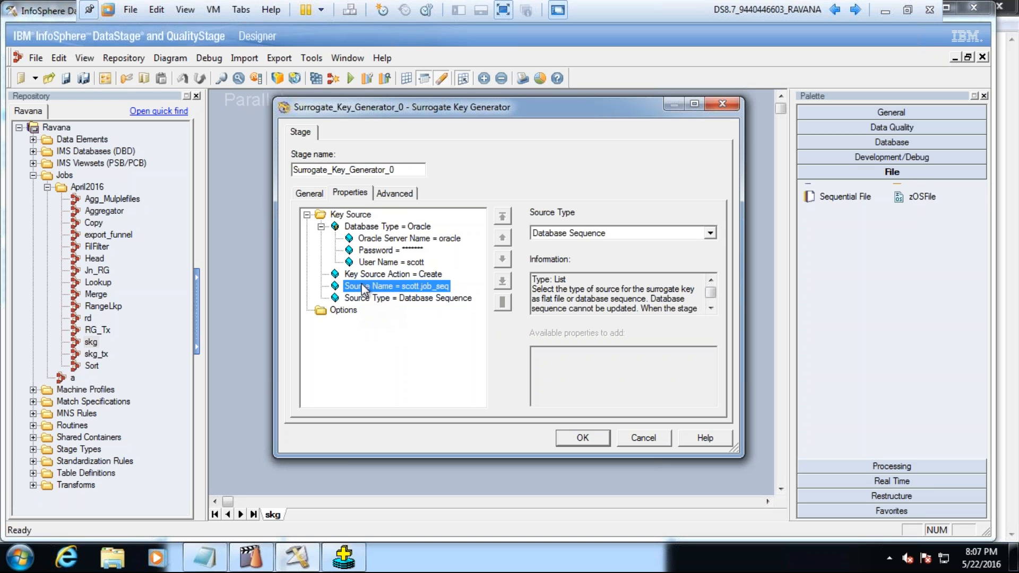
left_click(354, 277)
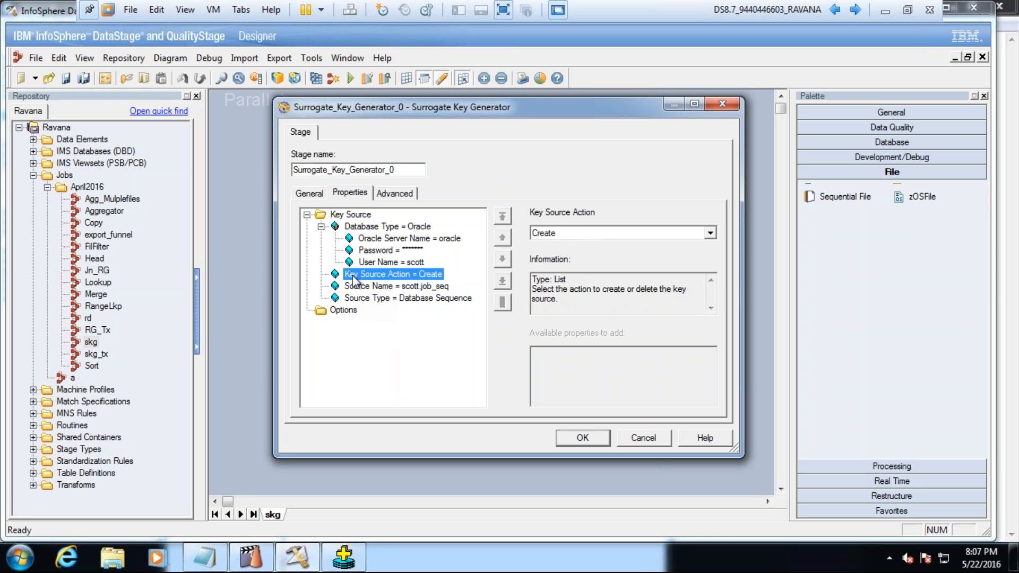
left_click(374, 263)
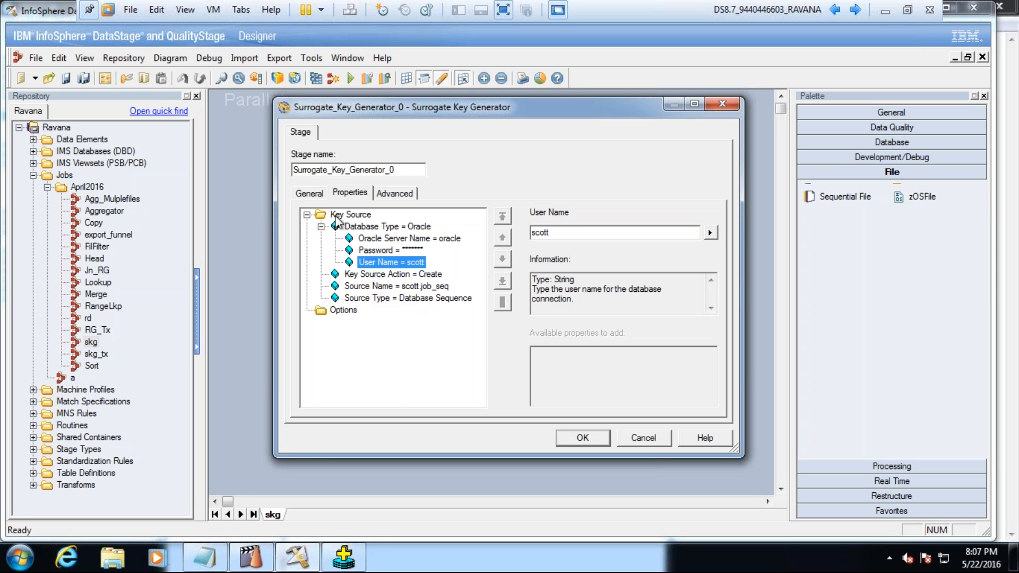
Step: Inspect the Key Source and Options property groups and the reset commands offered for Key Source Action and Database Type
left_click(336, 215)
left_click(307, 216)
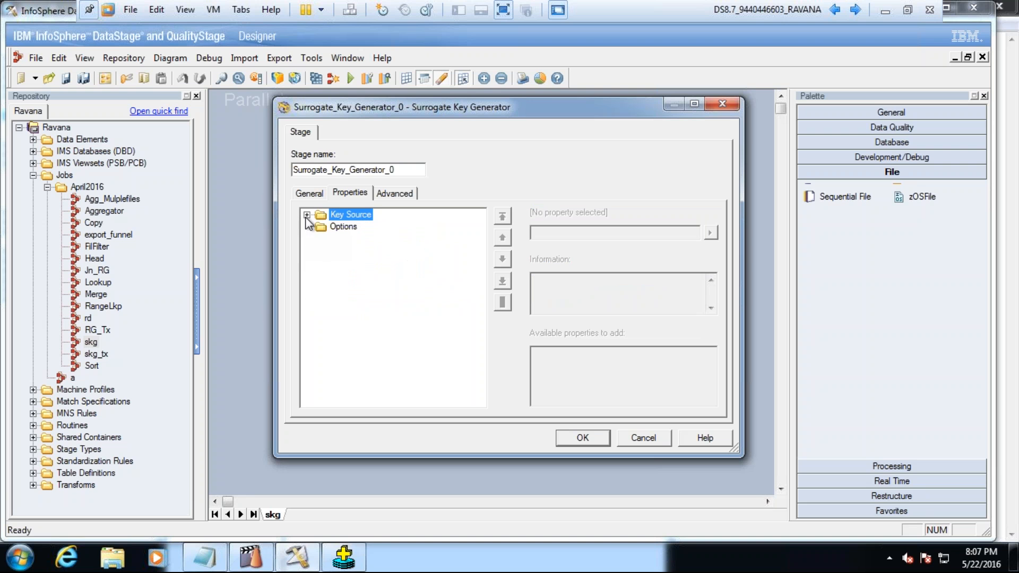
left_click(307, 215)
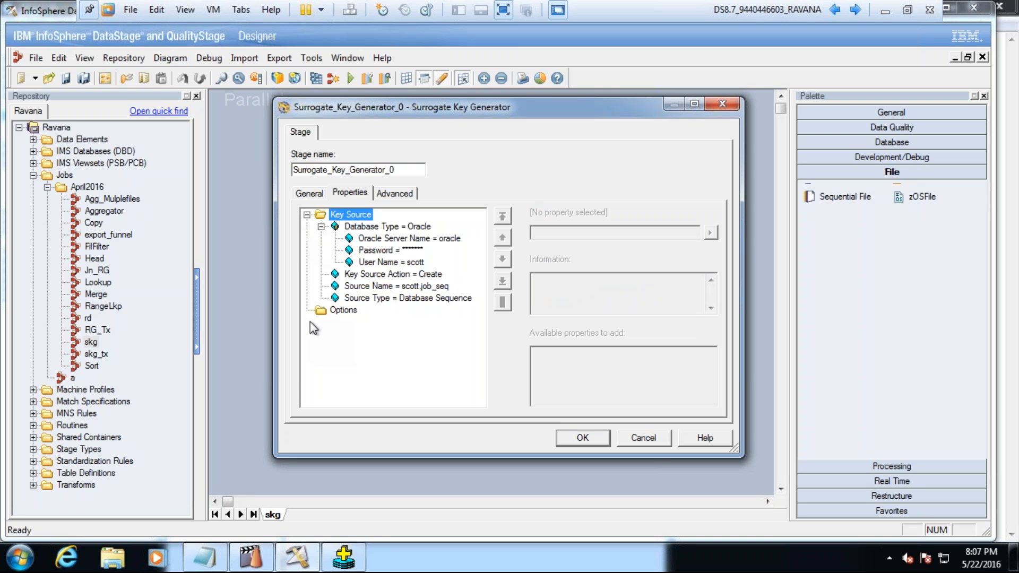
left_click(340, 311)
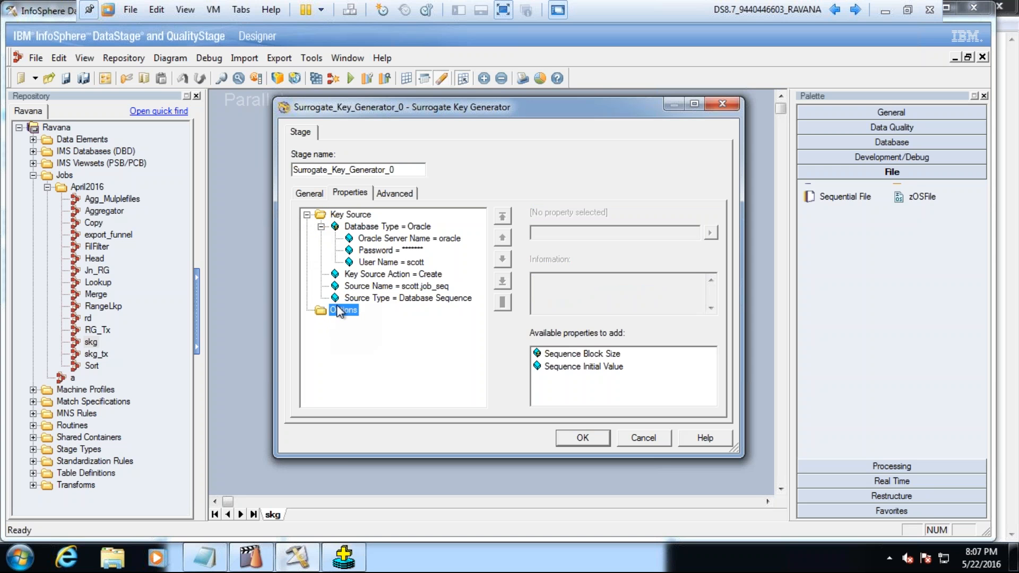
right_click(367, 273)
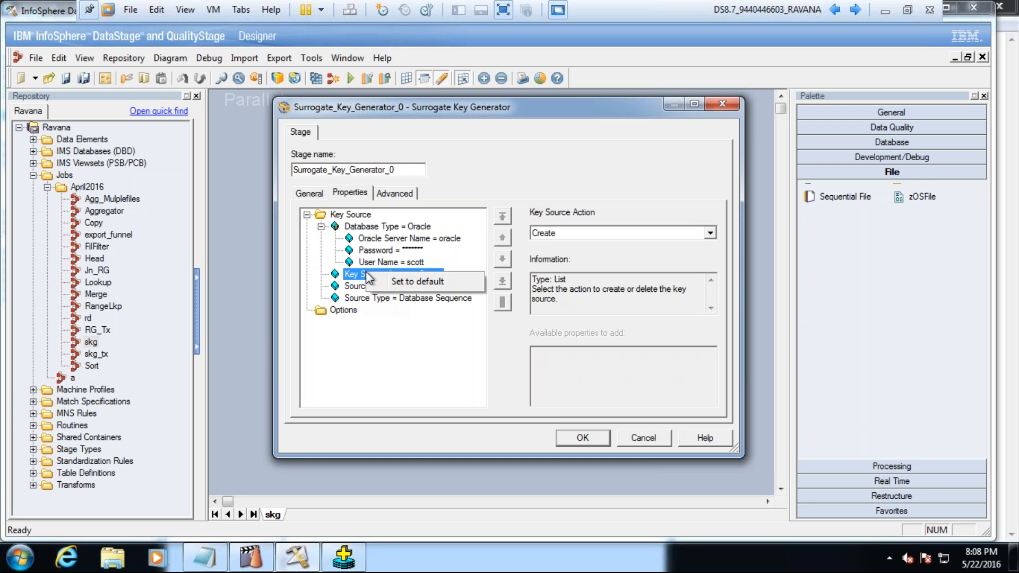
right_click(353, 230)
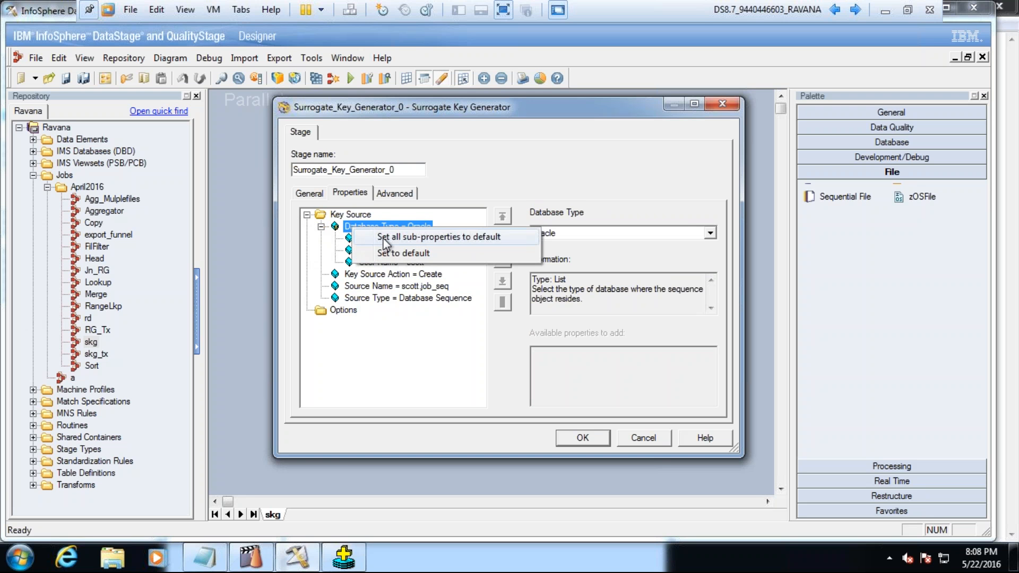
left_click(351, 228)
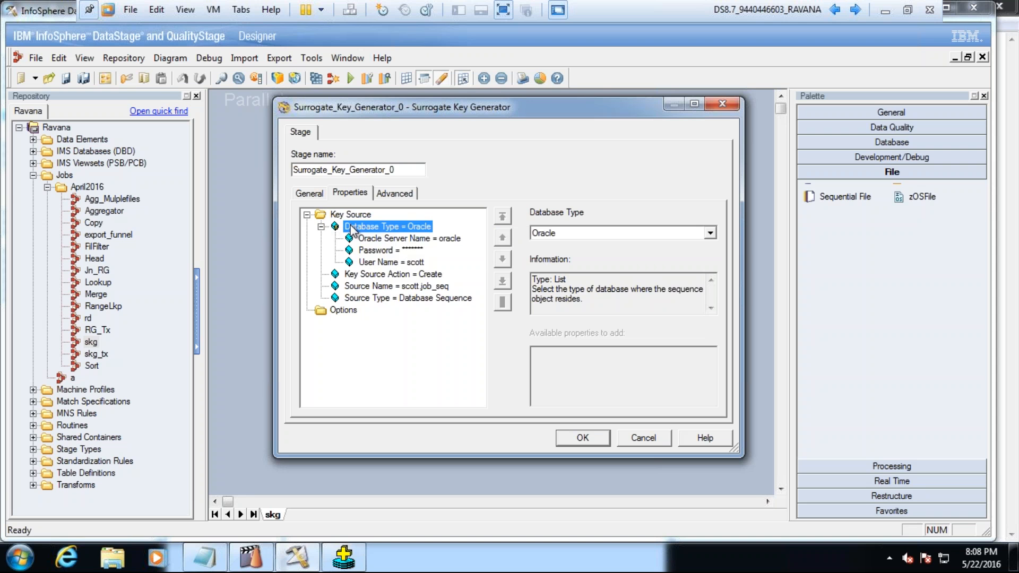
left_click(322, 227)
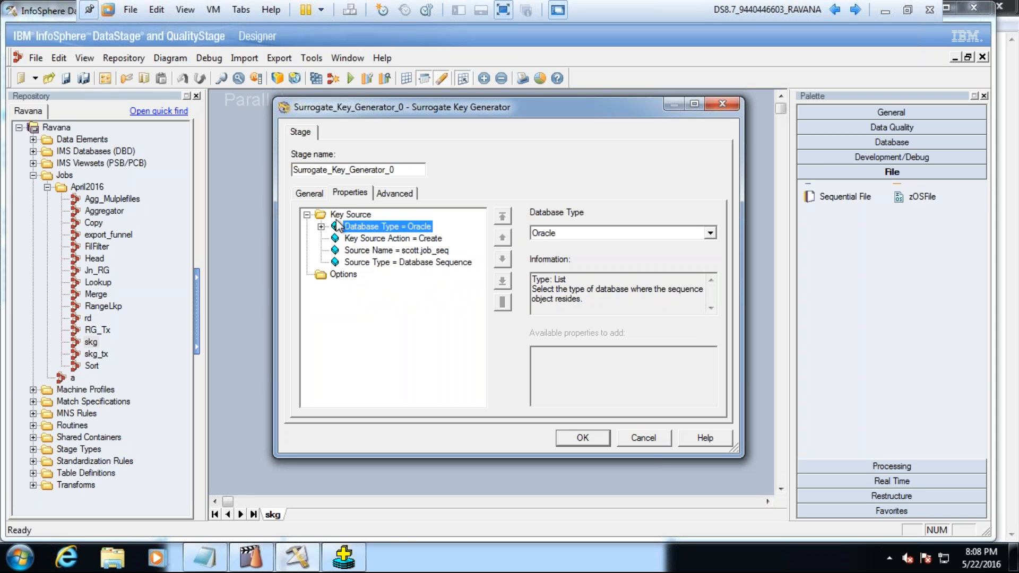
left_click(321, 227)
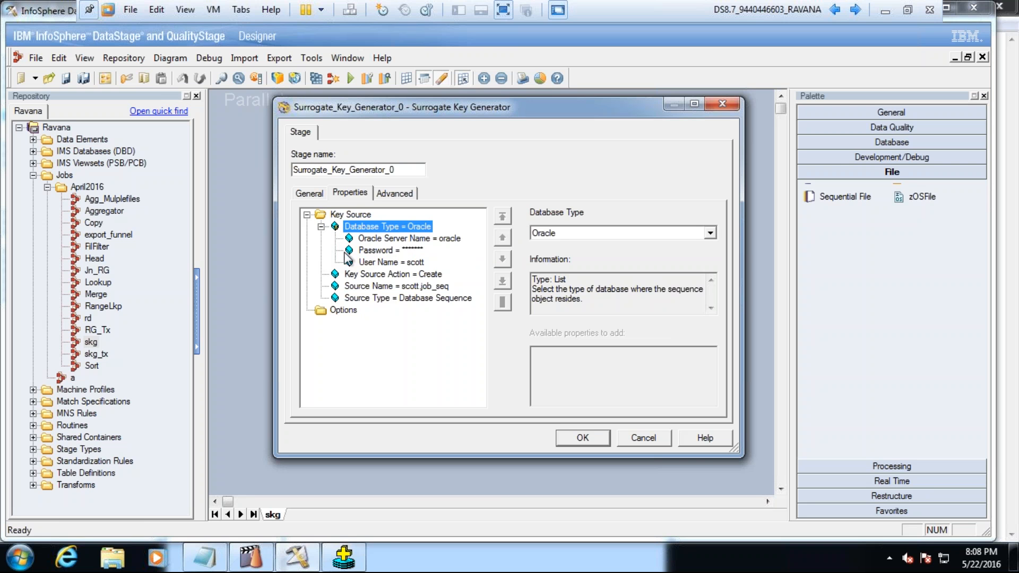
left_click(345, 216)
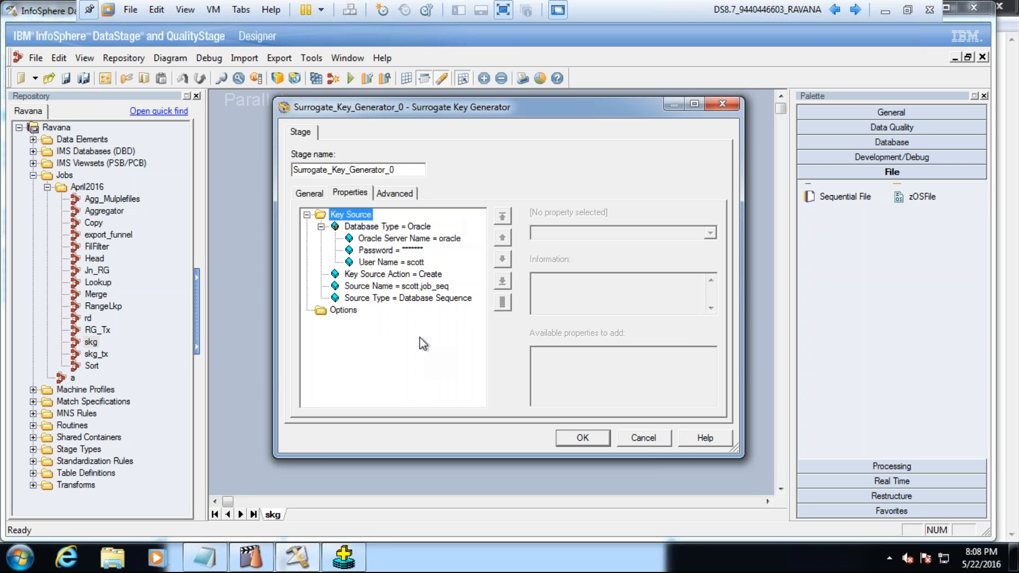
Step: Change the Surrogate Key Generator's Source Name to "scott.job_seq1"
left_click(438, 287)
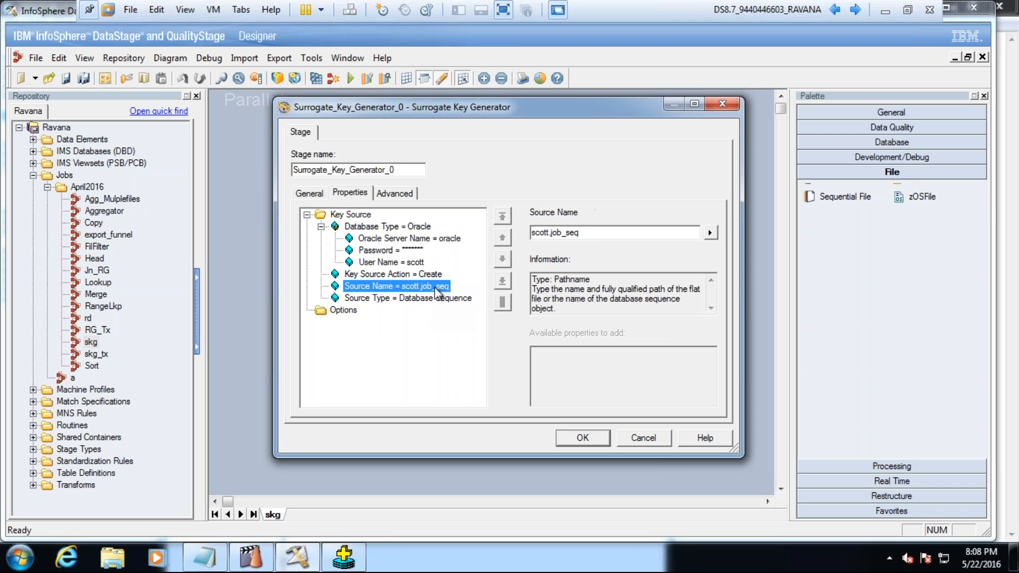
left_click(593, 233)
key("BackSpace")
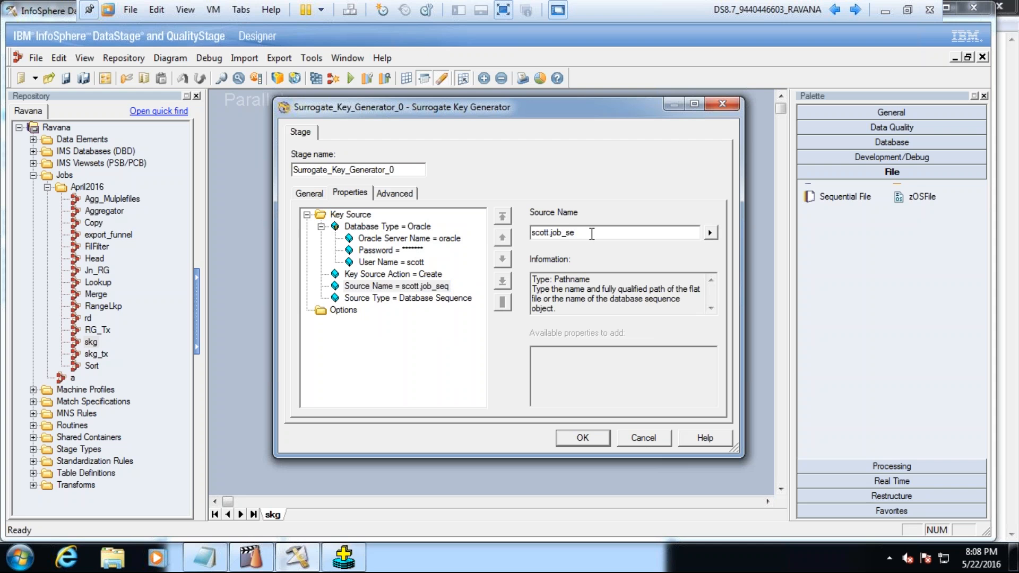
type("q1")
Step: Add the Sequence Initial Value and Sequence Block Size properties to the stage's Options
left_click(343, 312)
left_click(613, 369)
left_click(344, 310)
double_click(579, 355)
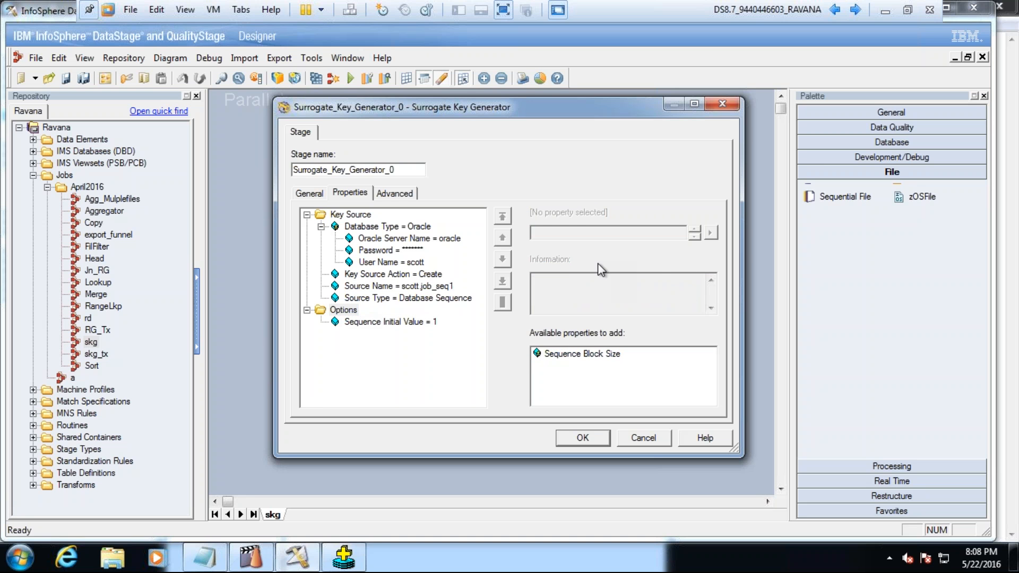
Step: Set Sequence Block Size to User specified with a User-Specified Block Size of 1
left_click(593, 233)
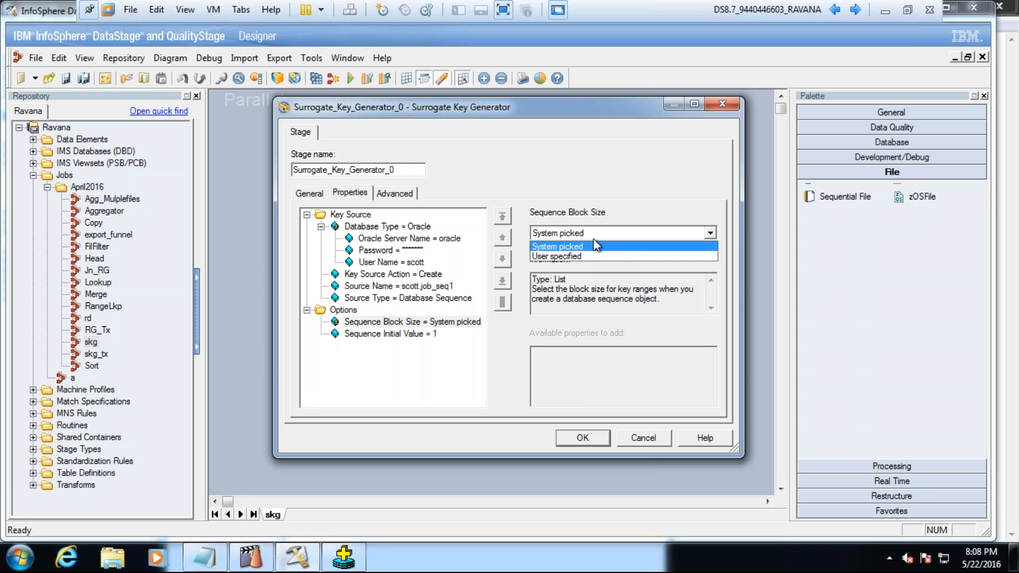
left_click(594, 257)
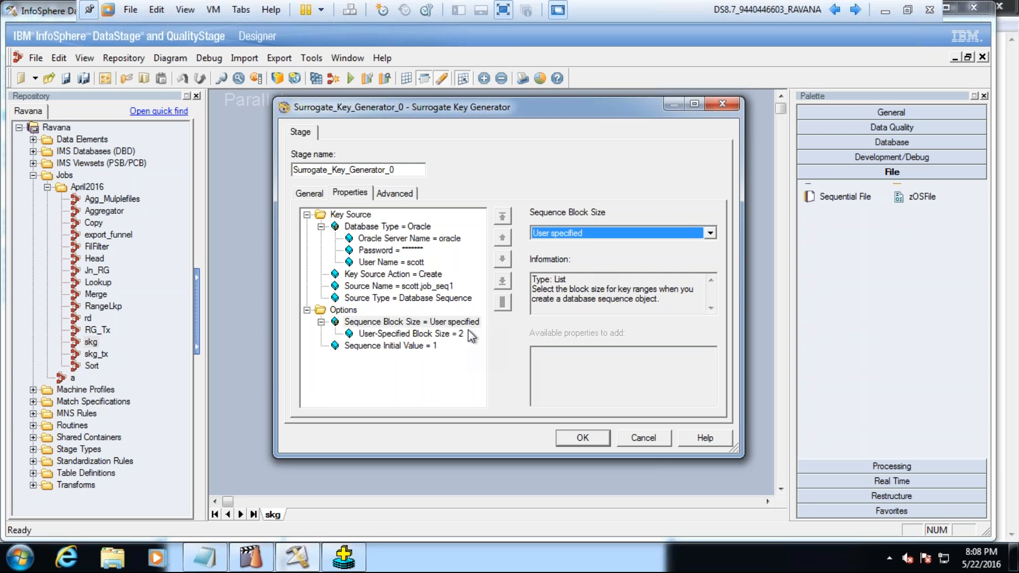
left_click(462, 333)
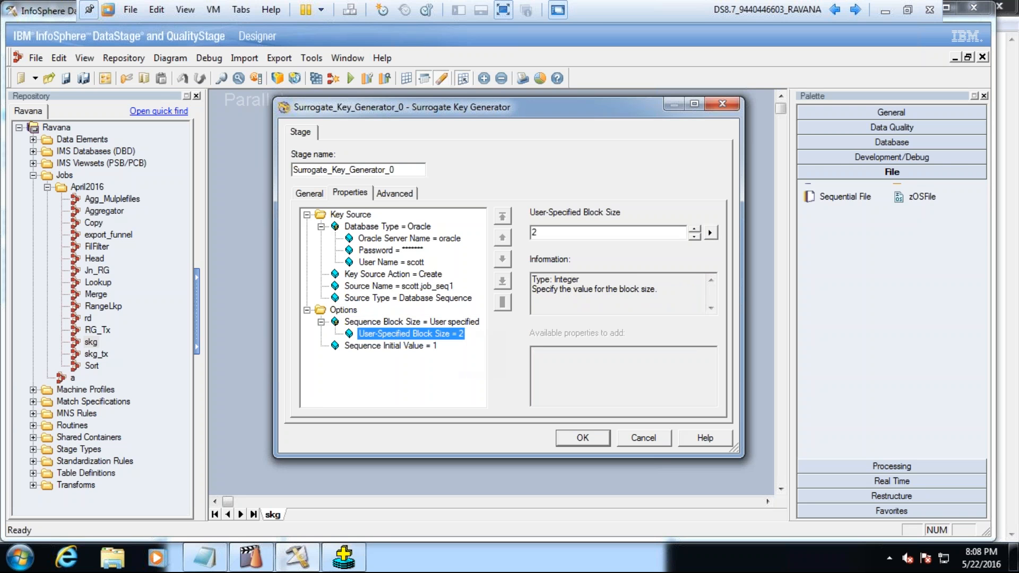
left_click(552, 233)
key("BackSpace")
type("1")
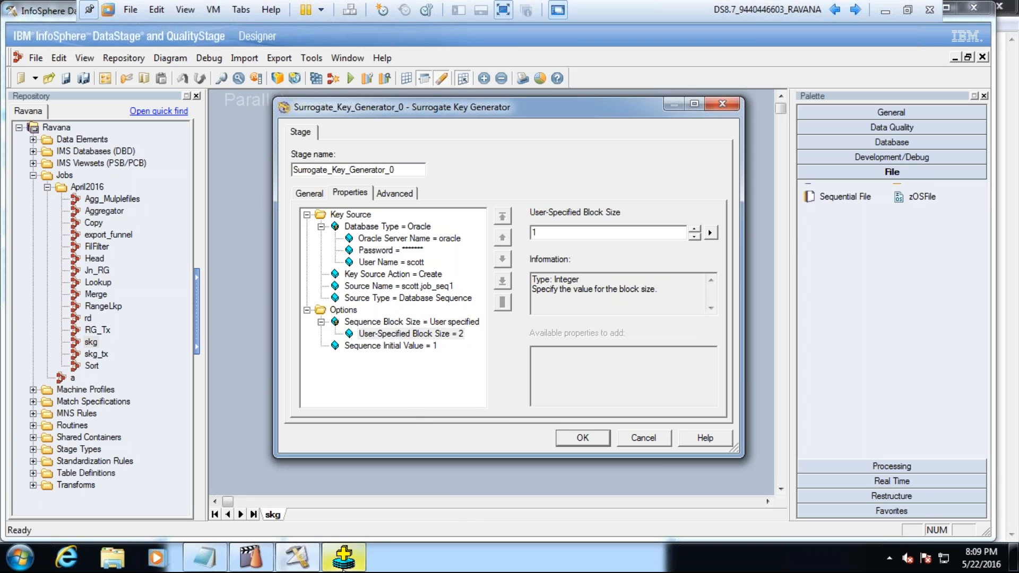
Step: Check the create sequence statement in SQL Plus, try to compile the skg job, and dismiss the compilation status
mouse_move(344, 568)
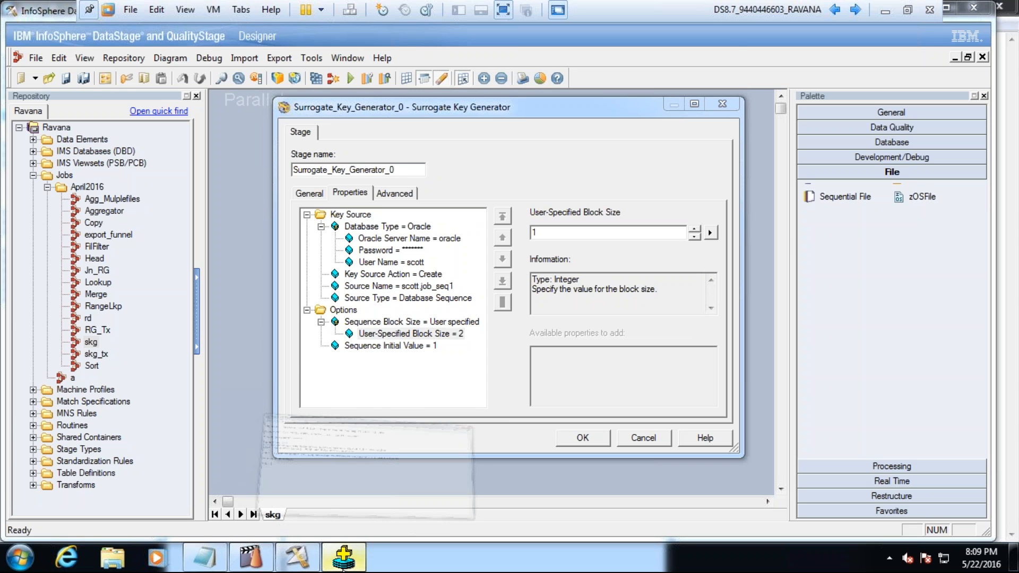
left_click(303, 423)
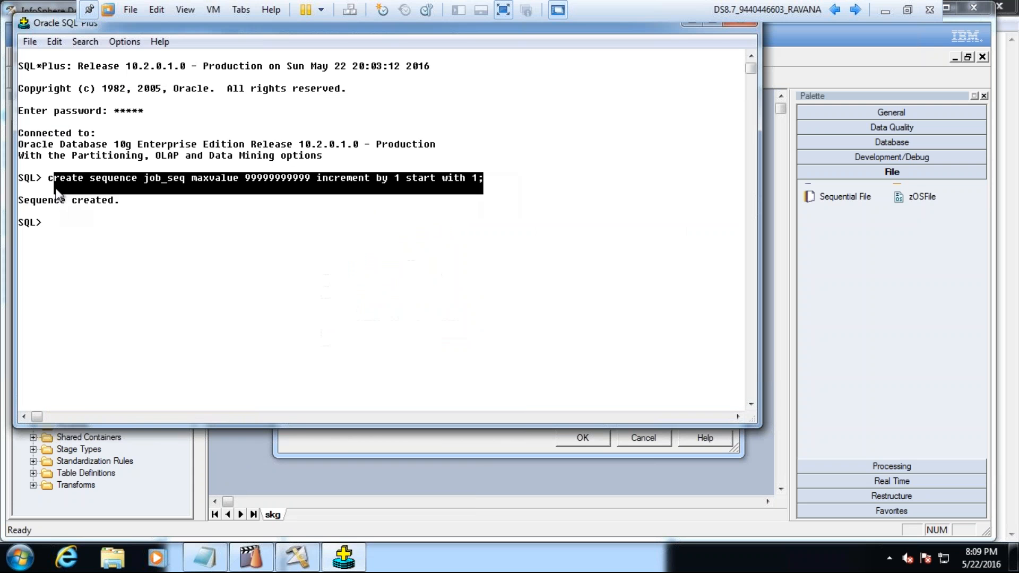
left_click(334, 444)
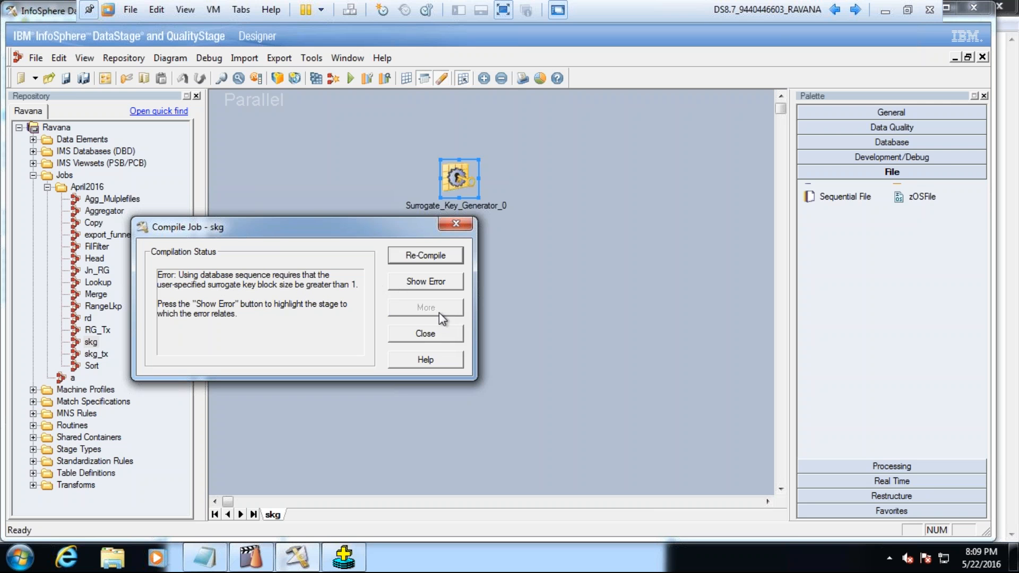
left_click(431, 333)
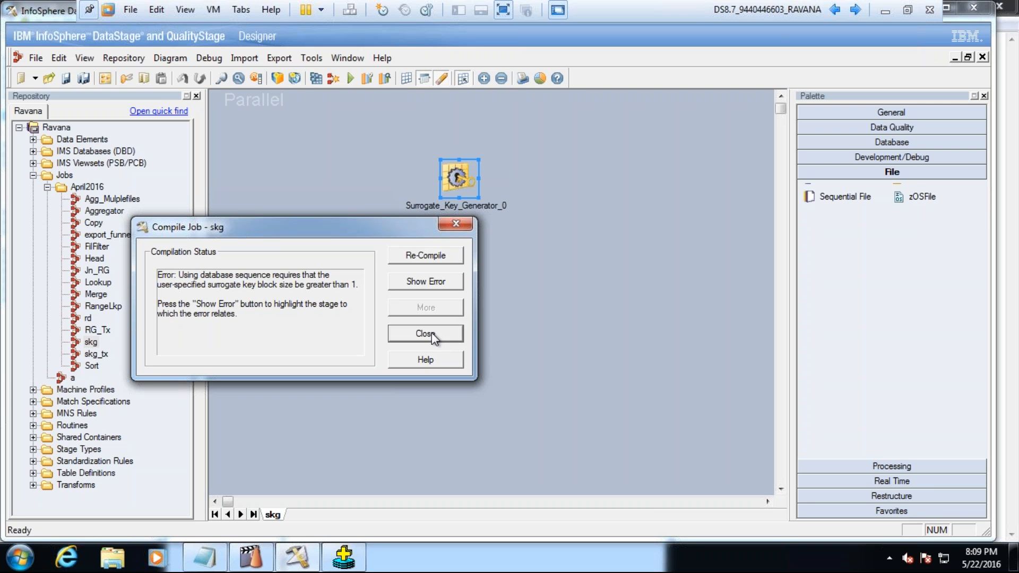
left_click(431, 332)
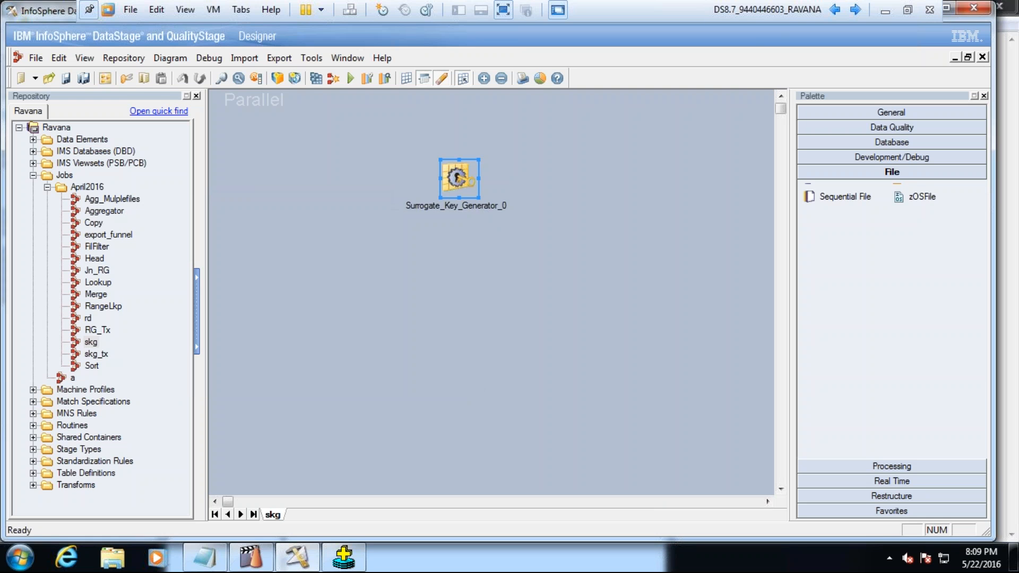
Step: Switch Sequence Block Size to System picked and agree to remove the User-Specified Block Size property
left_click(420, 334)
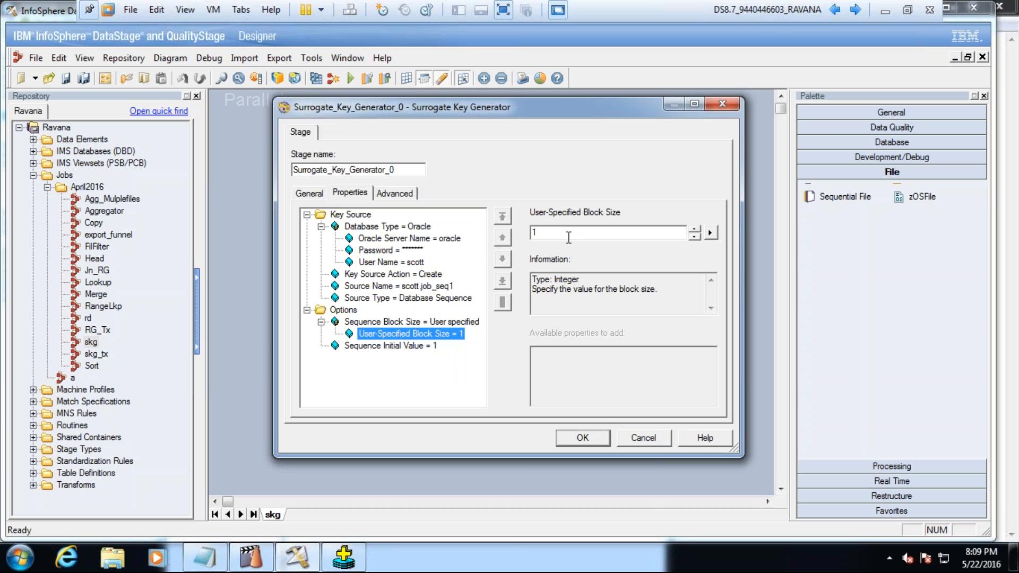
left_click(446, 323)
left_click(711, 233)
left_click(648, 258)
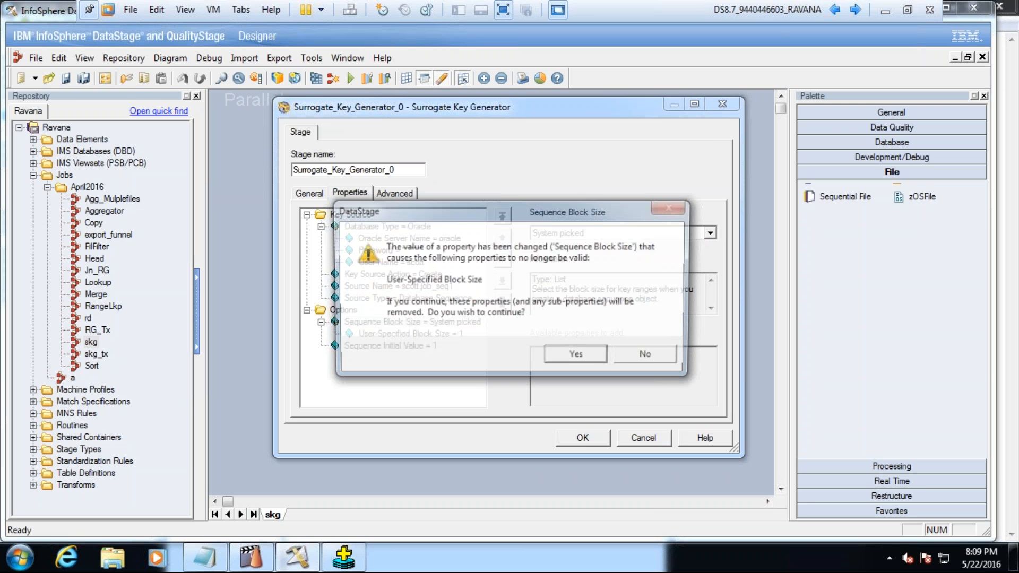
key("Return")
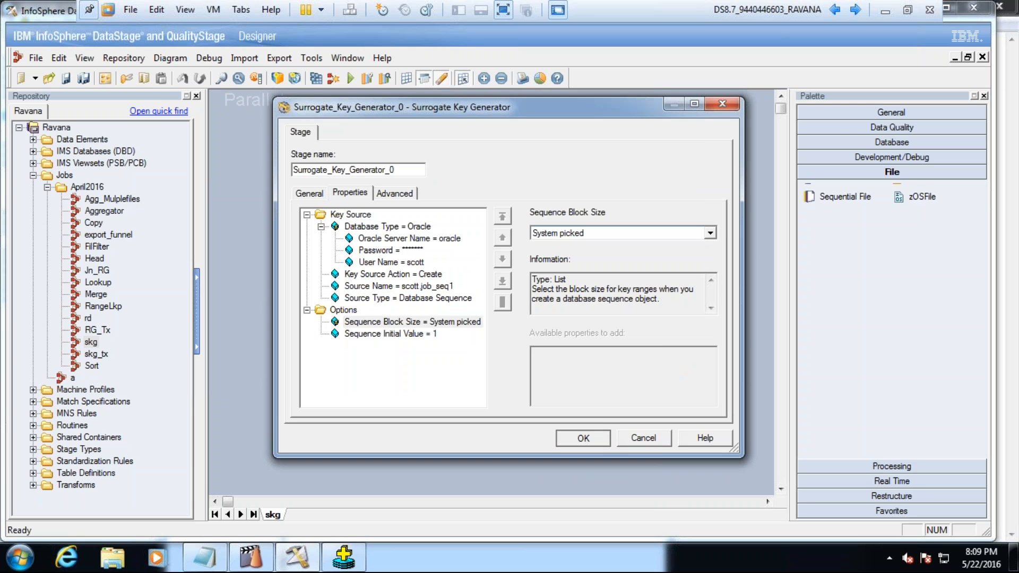
Step: Accept the stage properties, compile the skg job, and close the compilation status
key("Return")
left_click(317, 78)
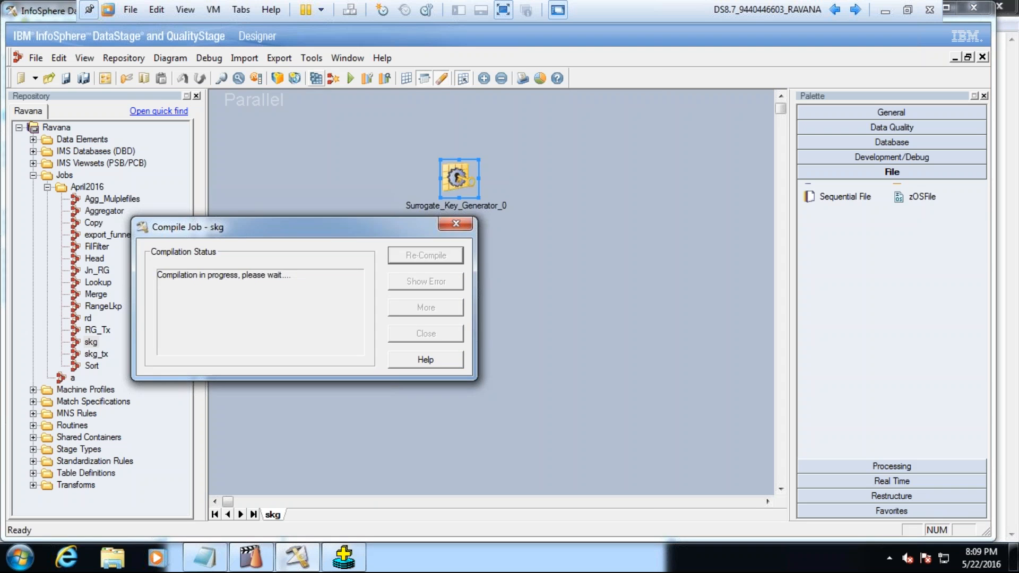
left_click(454, 334)
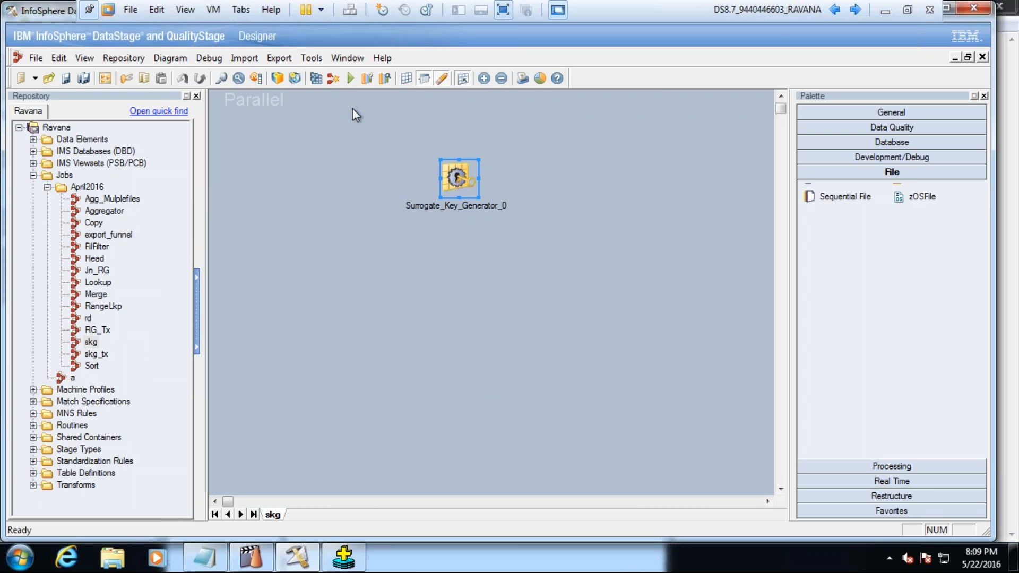
Step: Run the skg job and view its log in an enlarged DataStage Director window
left_click(351, 79)
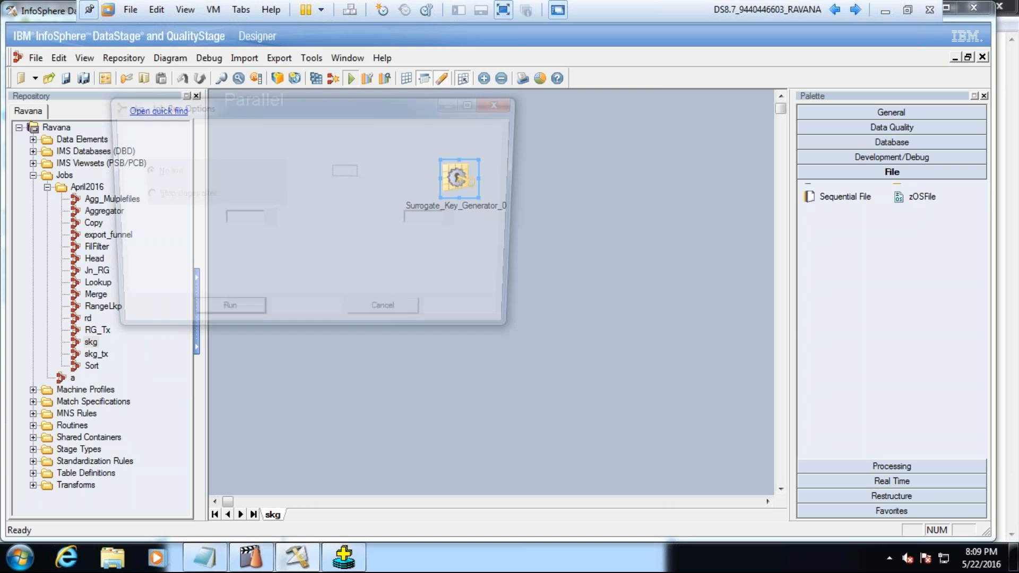
left_click(245, 305)
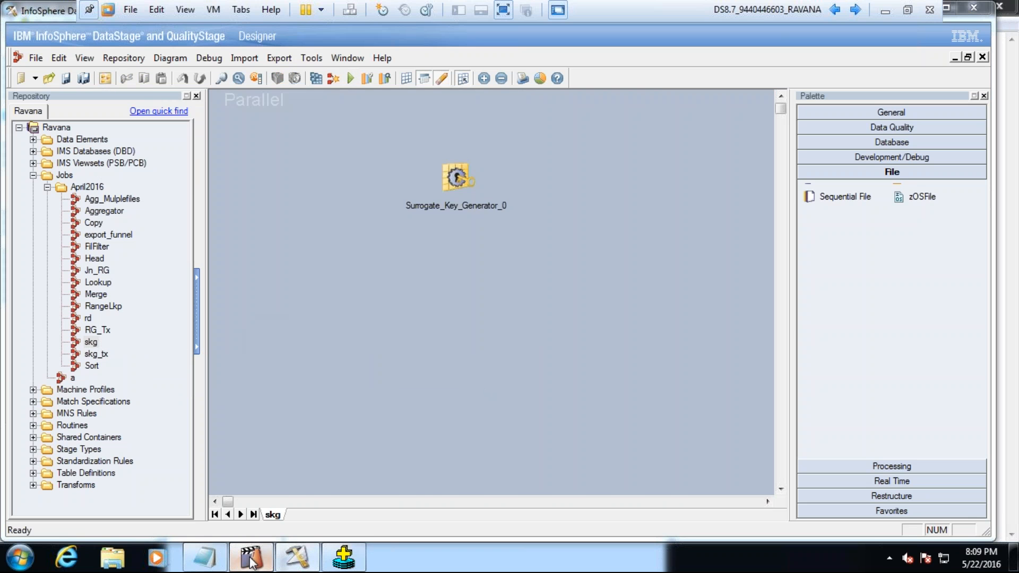
left_click(251, 558)
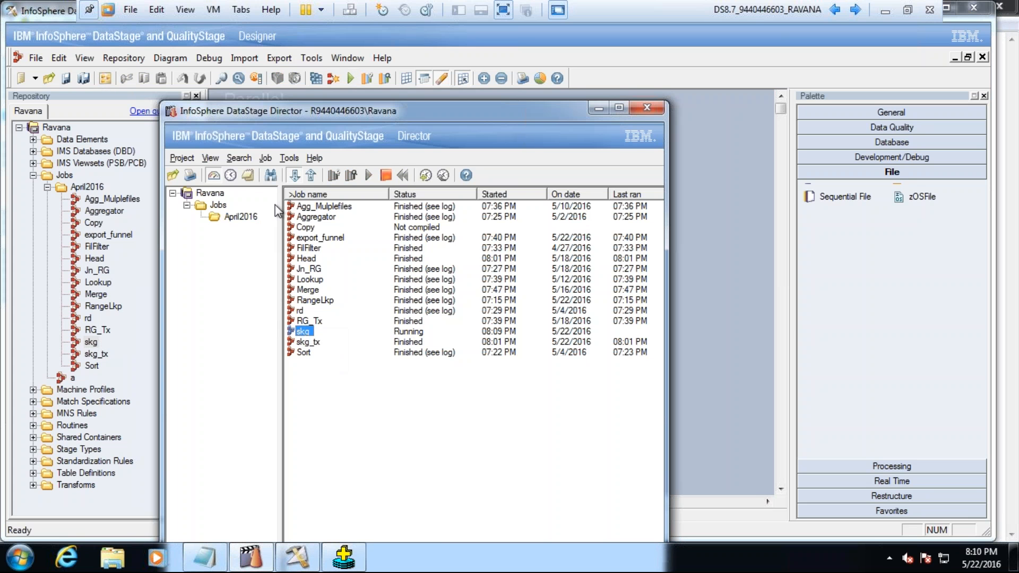
left_click(248, 176)
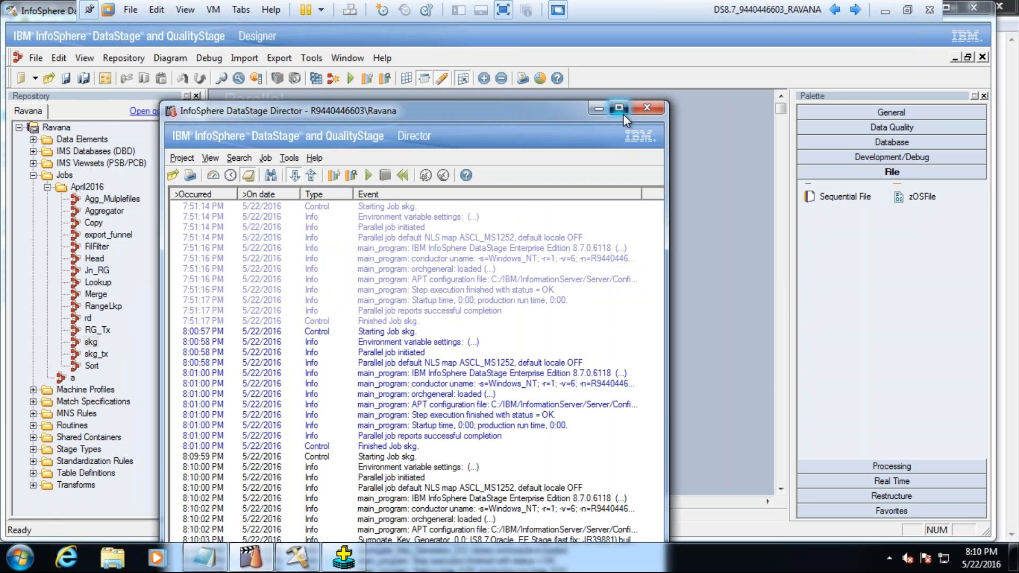
left_click(622, 112)
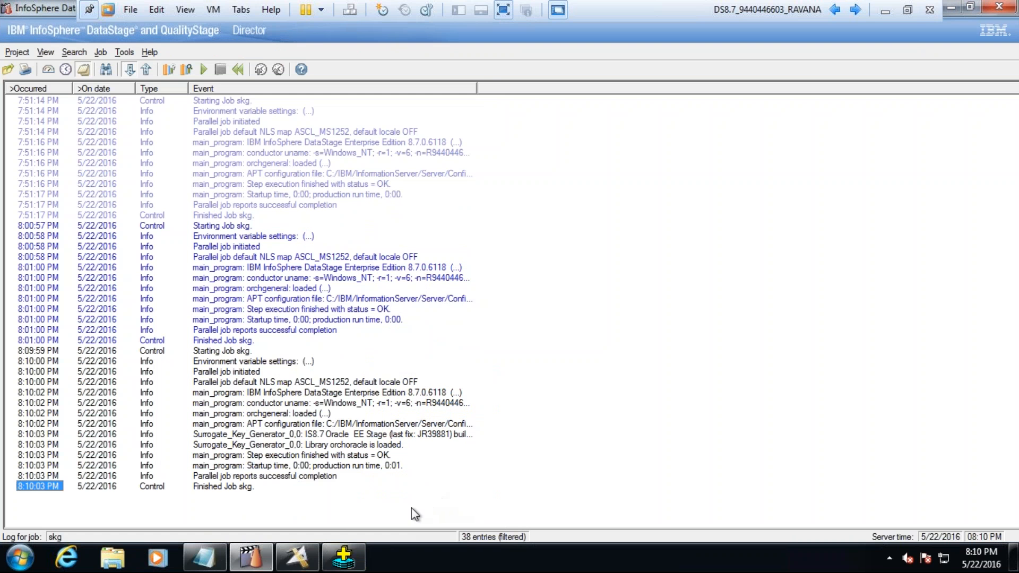
Step: Switch to Oracle SQL Plus and try to query the sequence's value with "select job_seq1.next_val from dual;"
left_click(360, 556)
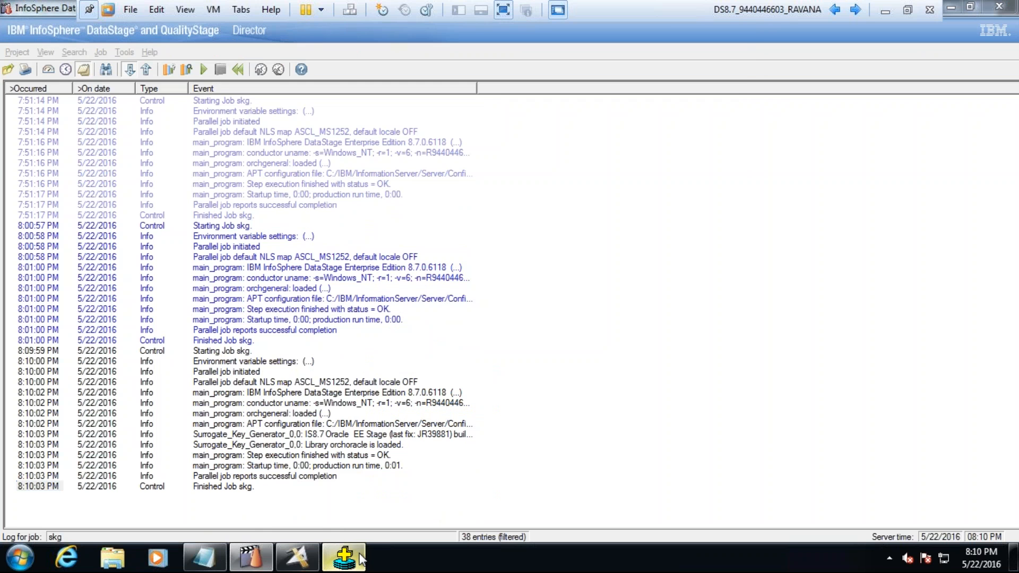
type("select ")
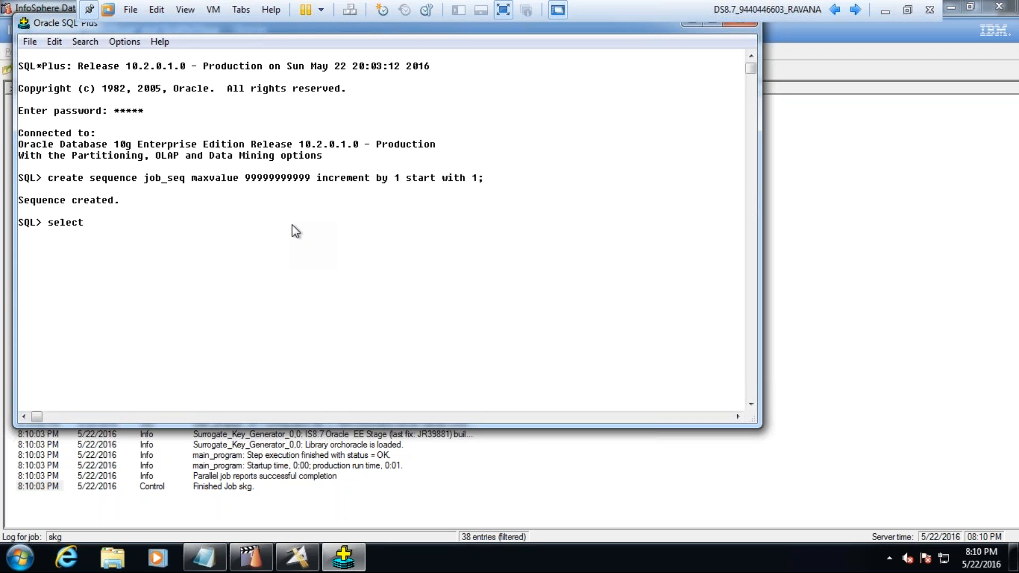
type("job_seq1.next_val from d")
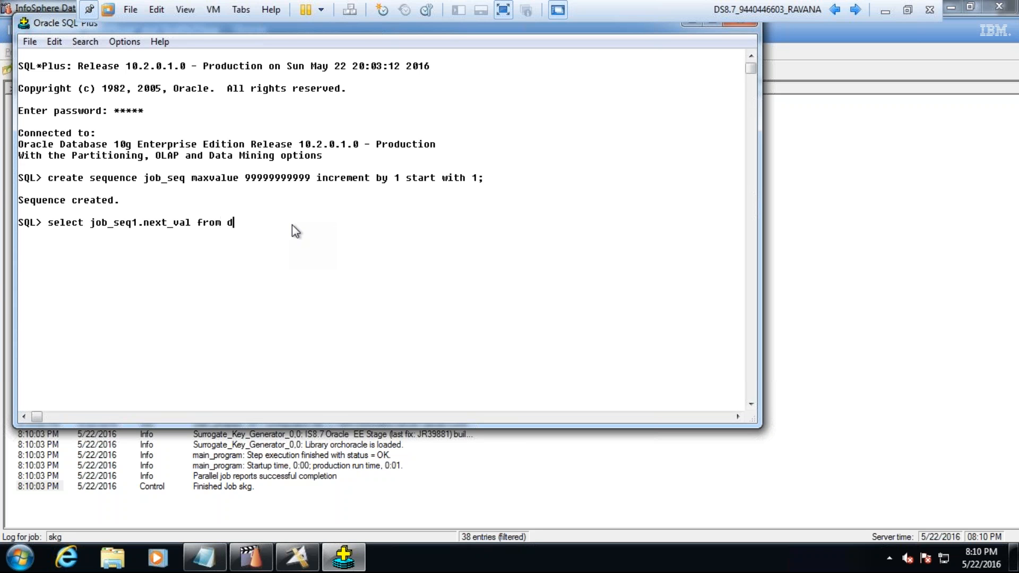
type("ual;")
key("Return")
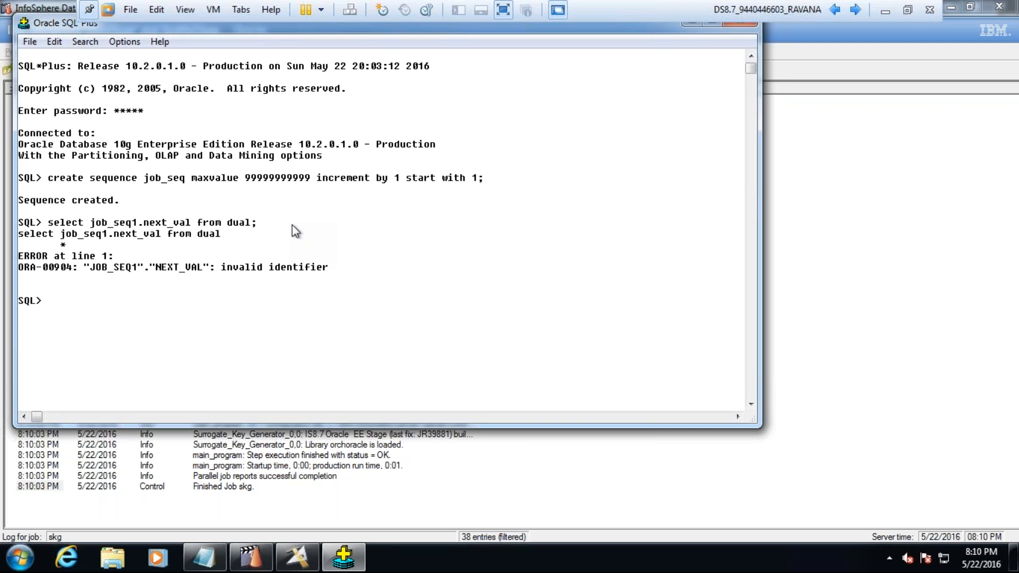
Step: Try to read the value directly from the sequence with "select next_val from job_seq1;"
type("select next_val from ")
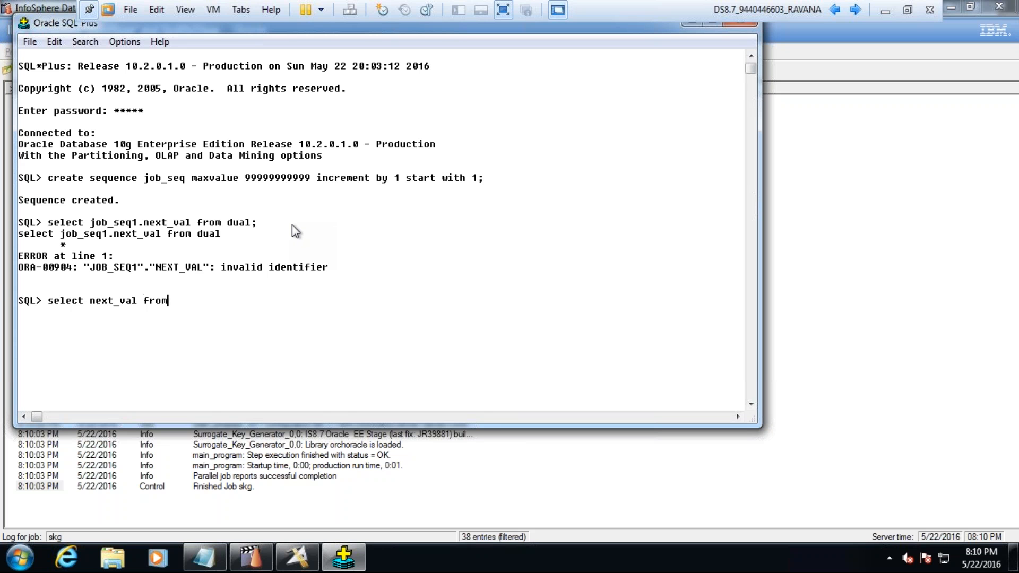
type("job_seq1;")
key("Return")
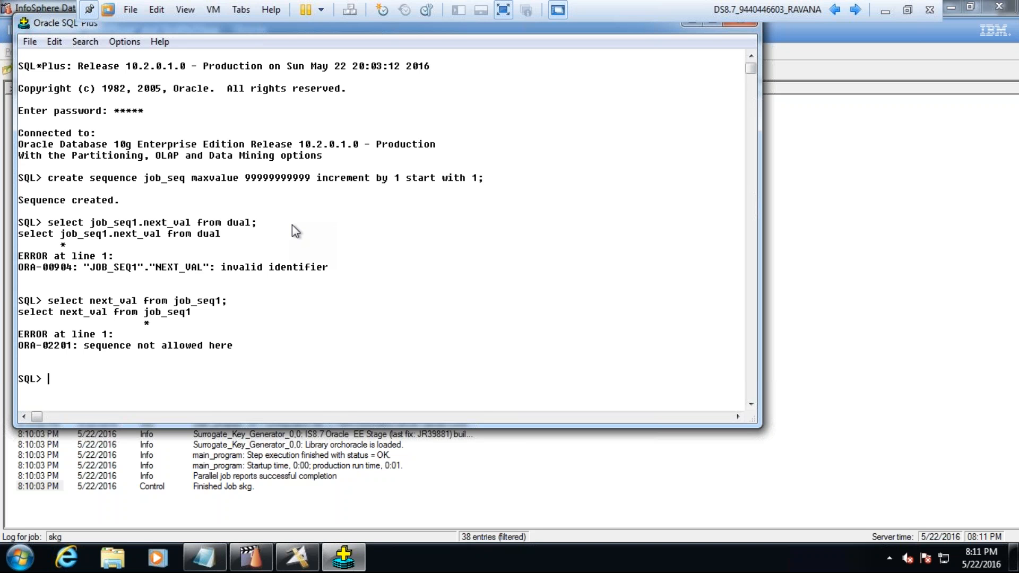
Step: Search for the job sequences with "select * from all_sequences where sequence_name like '%job%';"
type("select * from all")
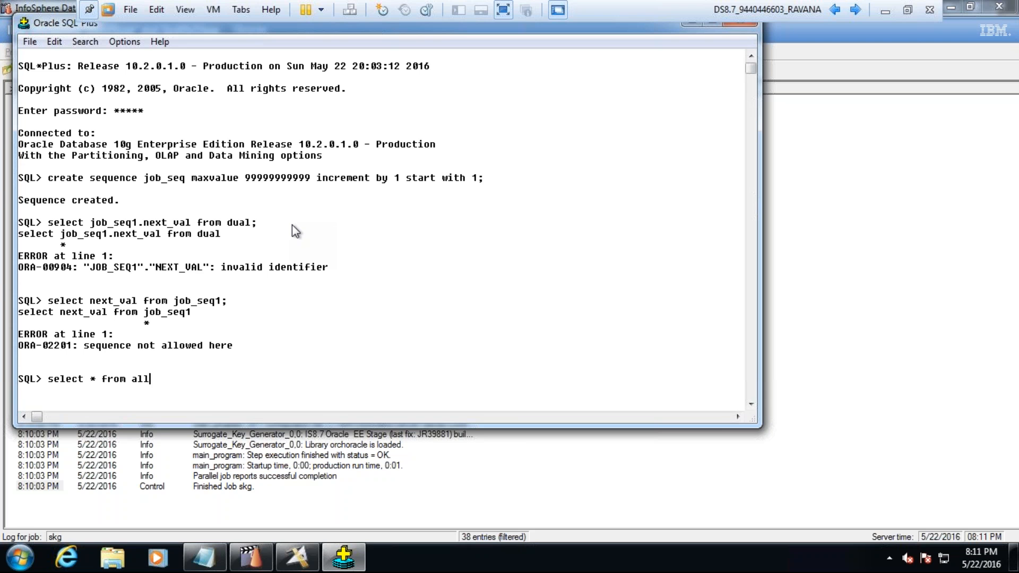
type("_sequences where")
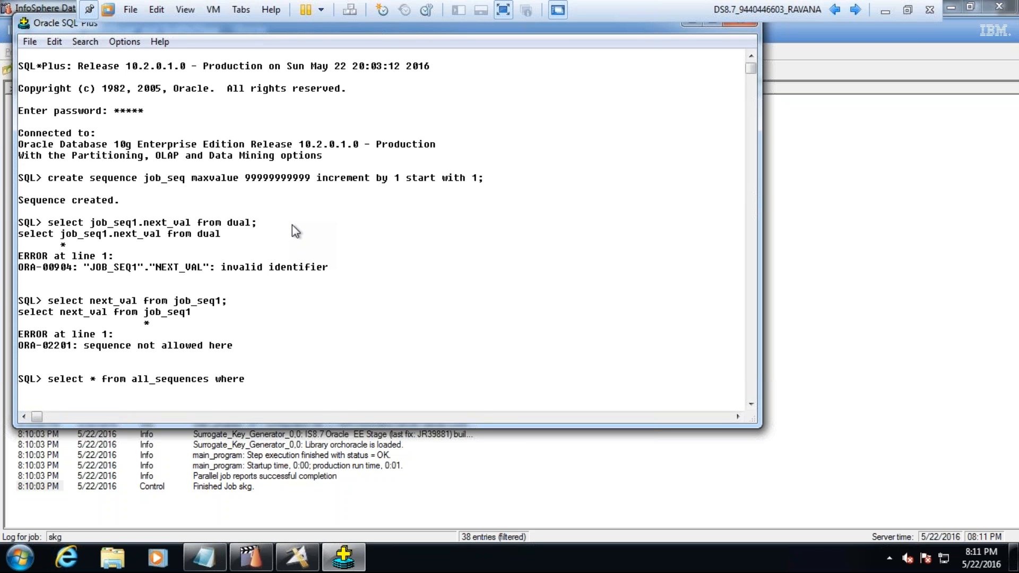
type(" sequence_name like ")
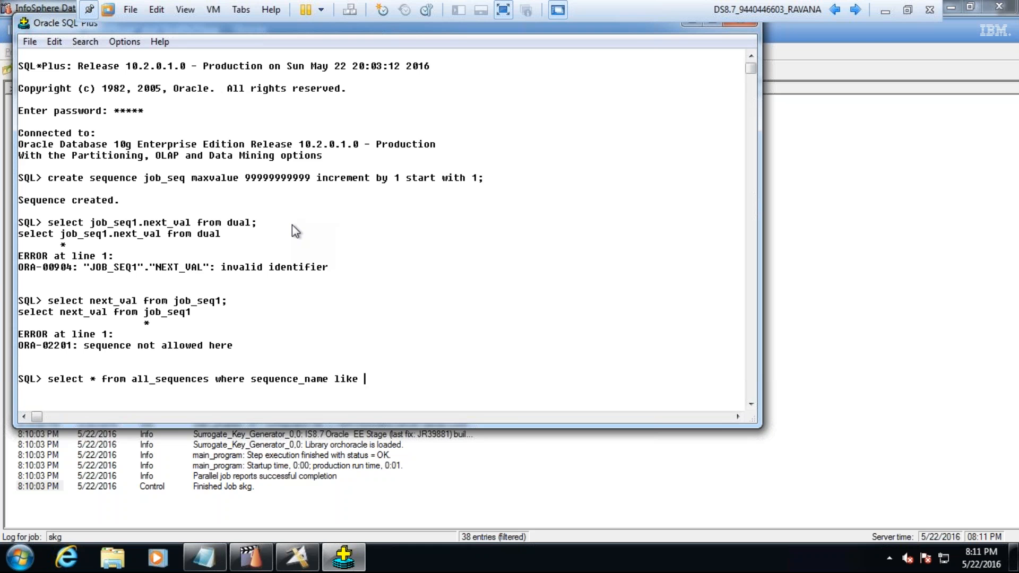
type("'%job%';")
key("Return")
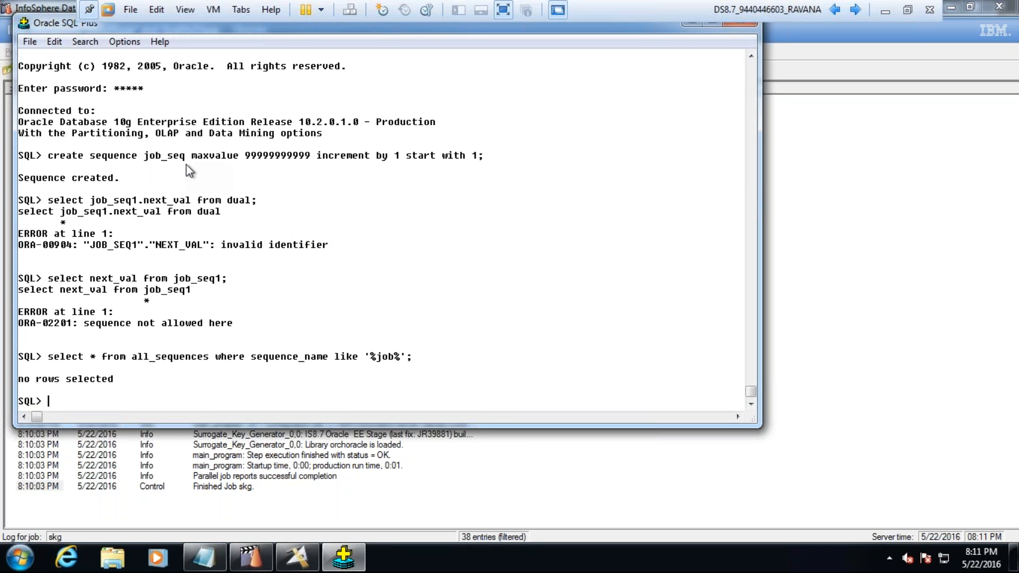
Step: List every sequence with "select * from all_sequences;" and highlight the JOB_SEQ1 entry
type("select * from all_sequences;")
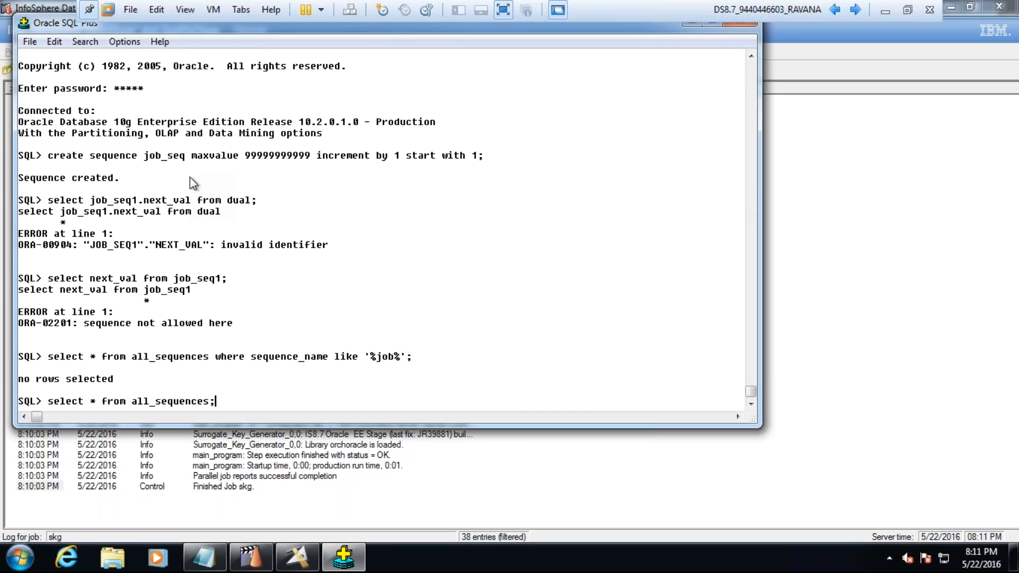
key("Return")
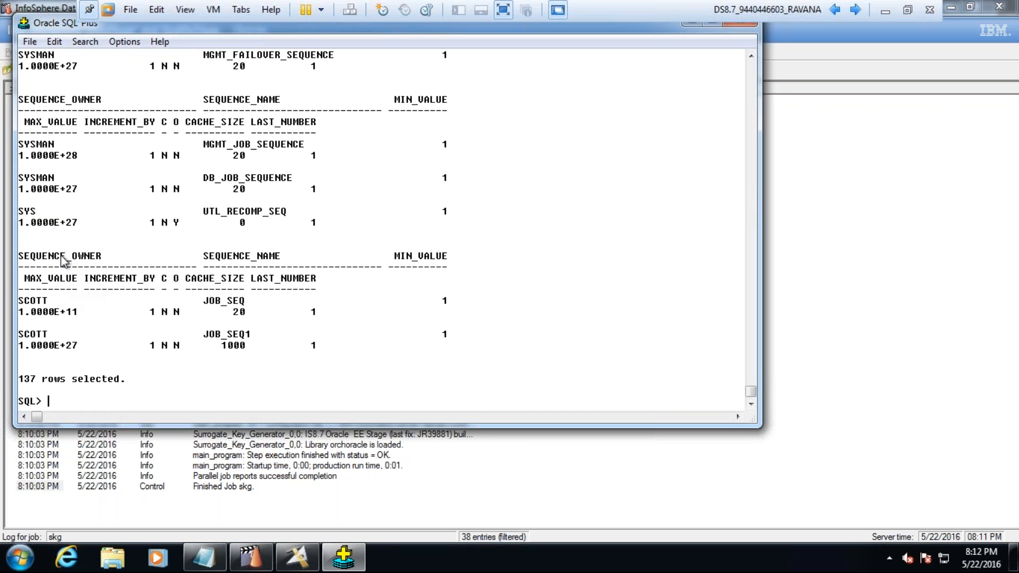
left_click(252, 337)
left_click_drag(253, 339, 206, 339)
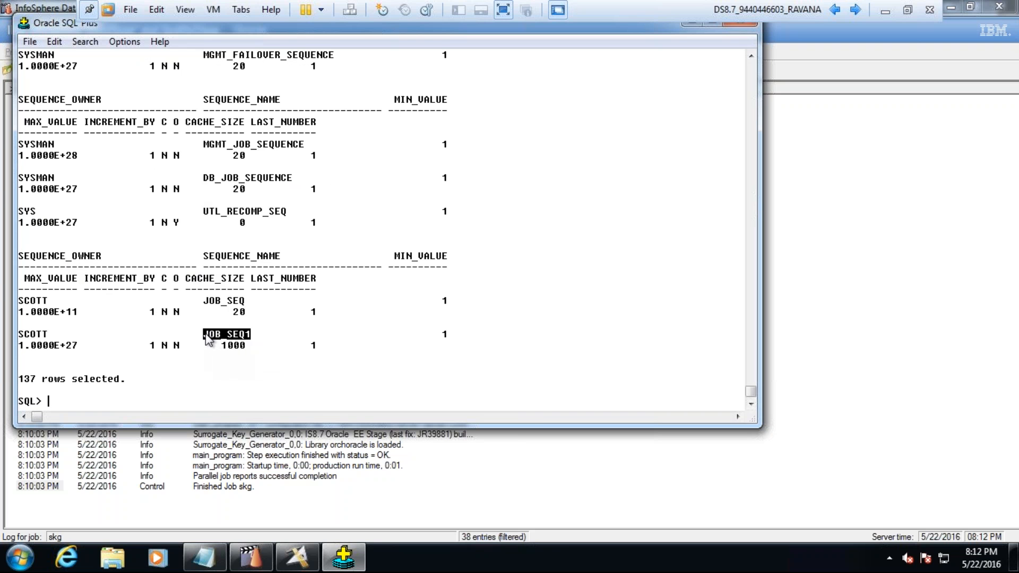
Step: Compare the manually created JOB_SEQ entry with the JOB_SEQ1 entry in the sequence listing
left_click_drag(243, 303, 210, 304)
left_click(247, 305)
left_click_drag(256, 338, 204, 337)
left_click(253, 337)
left_click_drag(253, 336, 197, 338)
left_click_drag(250, 301, 206, 303)
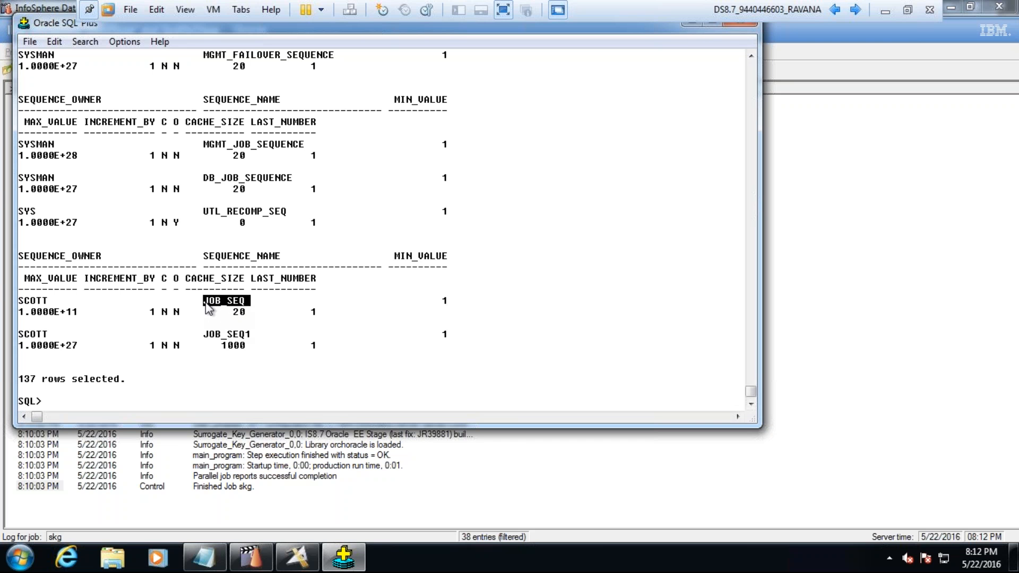
left_click_drag(256, 338, 207, 341)
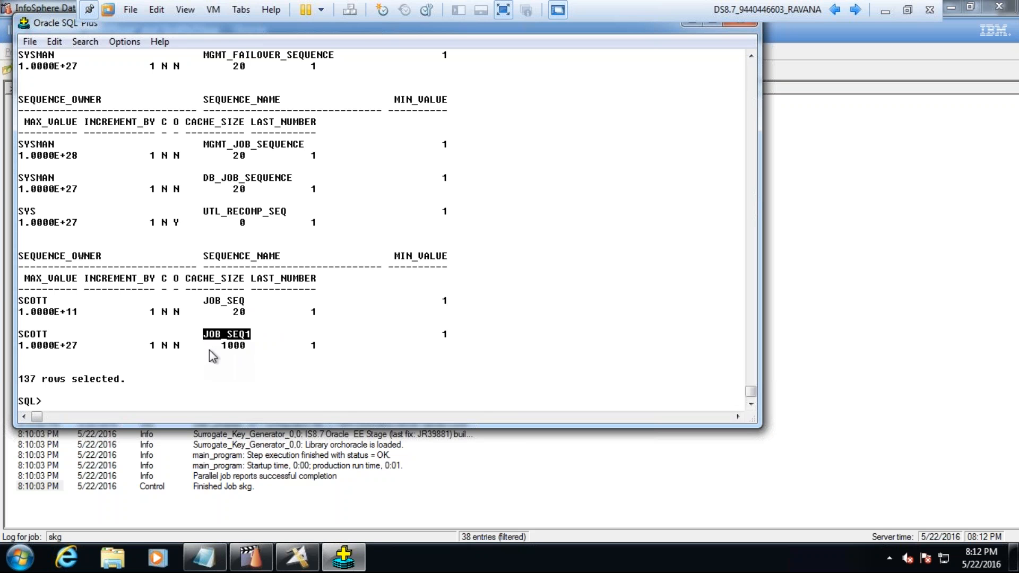
mouse_move(296, 558)
left_click_drag(249, 302, 206, 310)
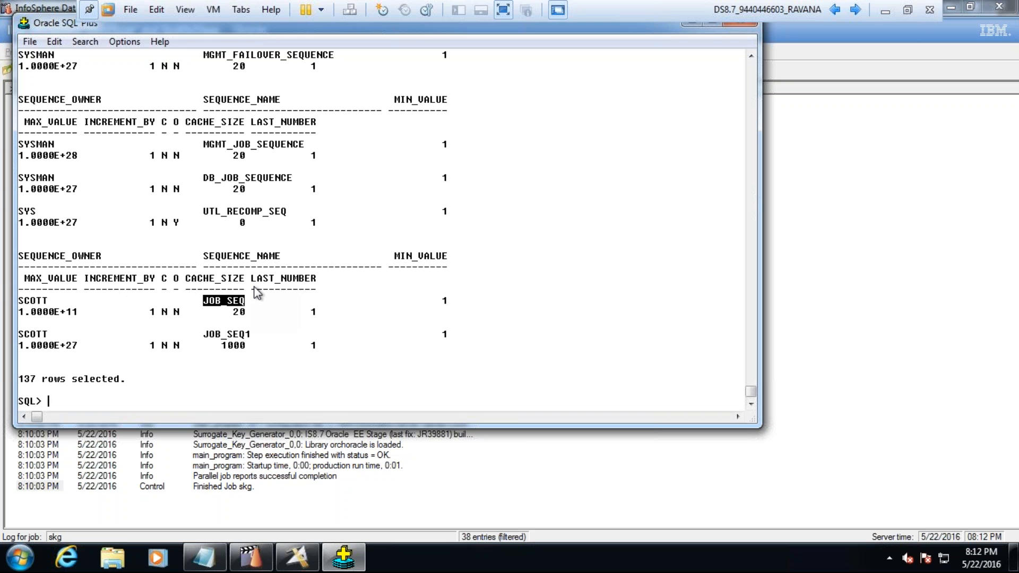
left_click(299, 556)
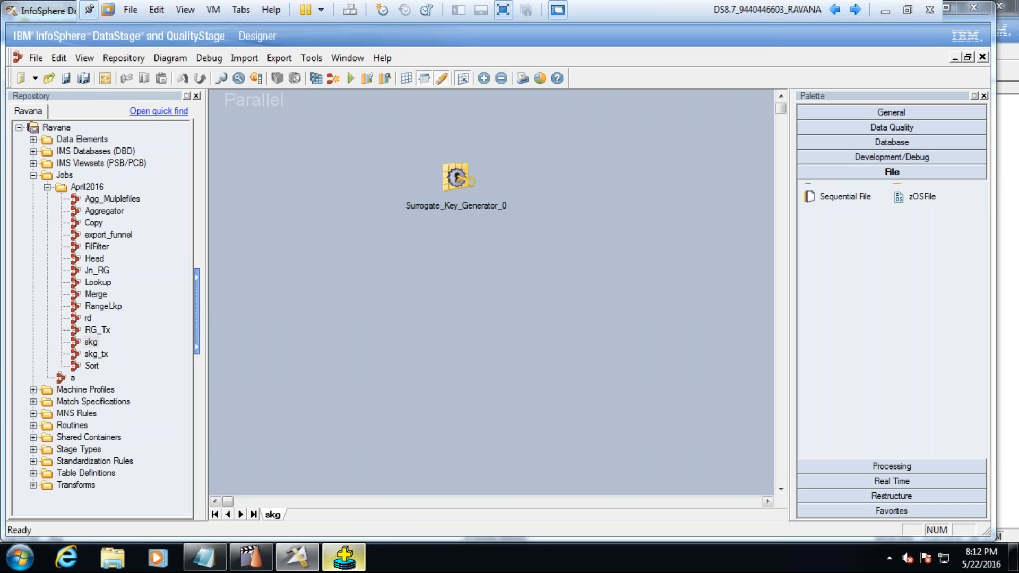
left_click(344, 558)
left_click_drag(329, 311, 205, 301)
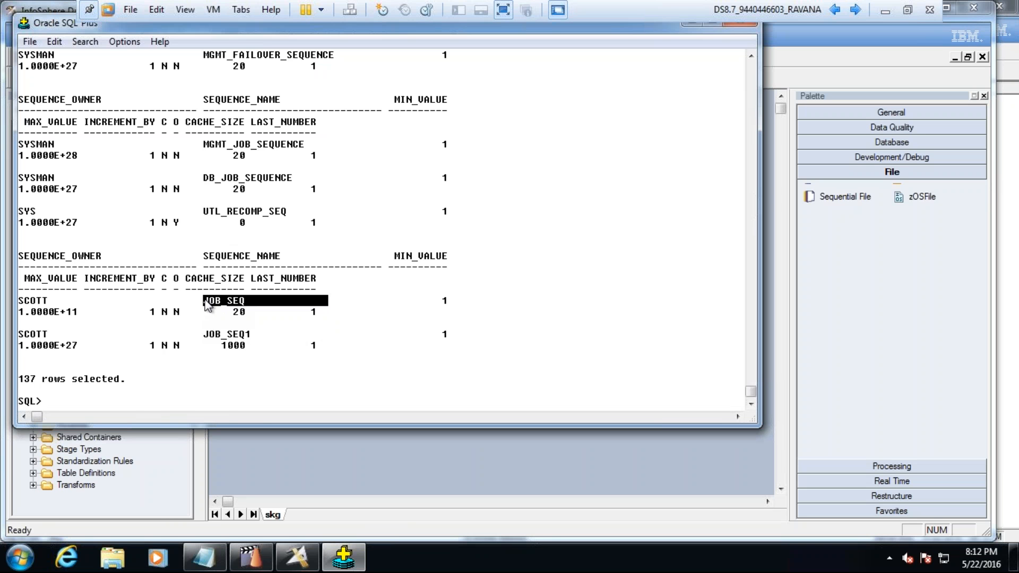
left_click(224, 299)
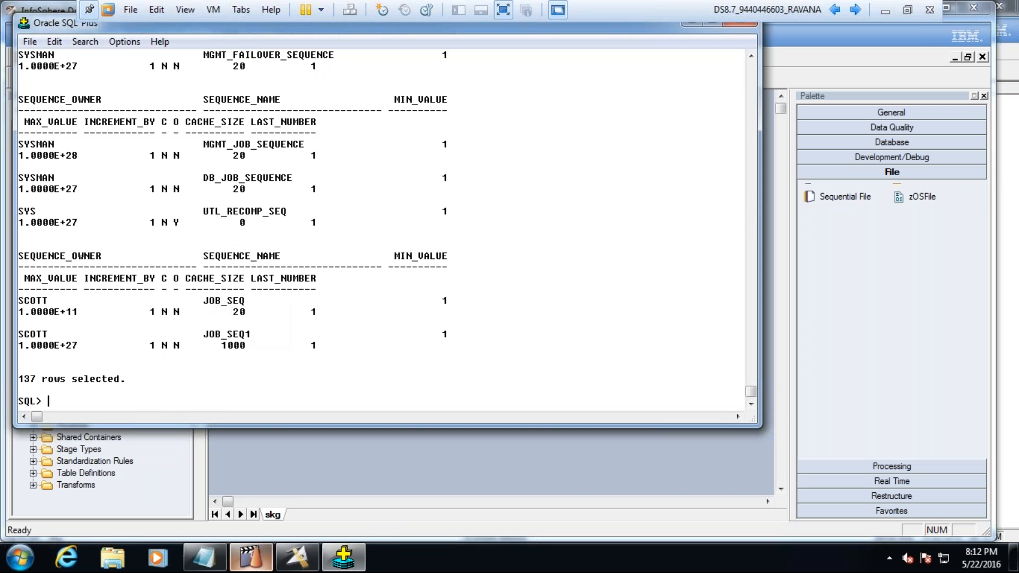
Step: Open the skg_tx job in the Designer and replace its Transformer with a Surrogate Key Generator stage between the two sequential files
left_click(296, 558)
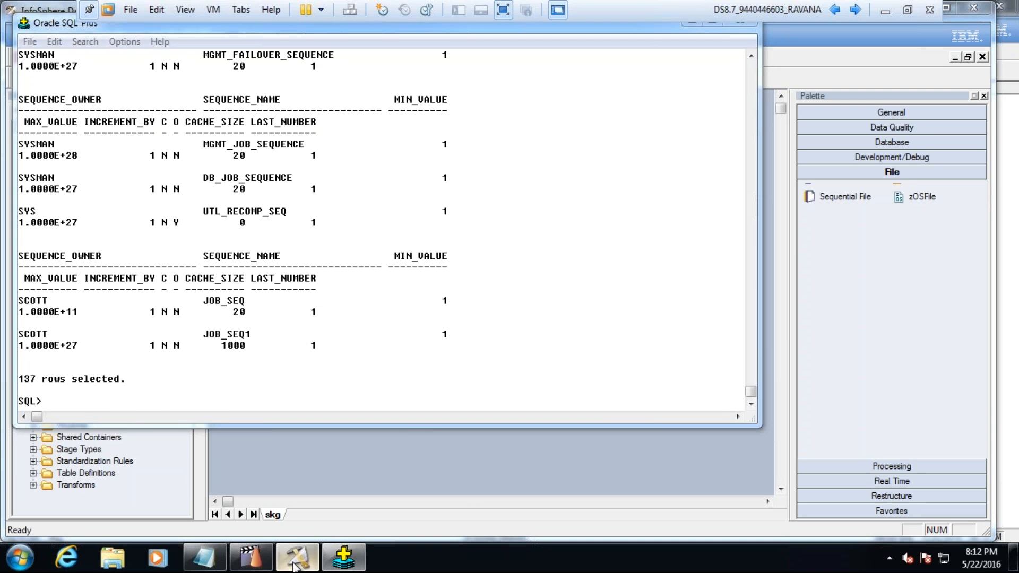
double_click(96, 354)
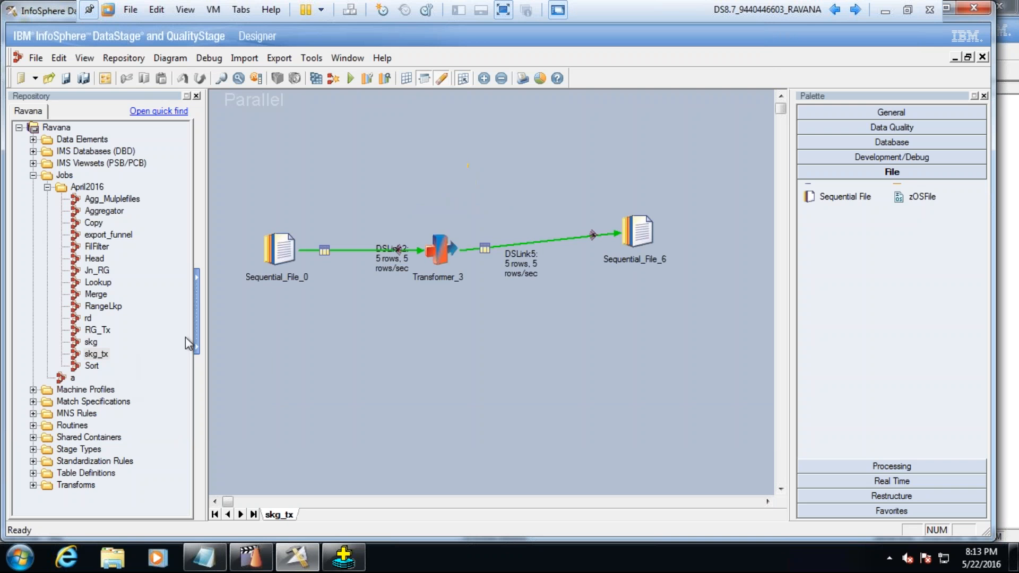
key("Delete")
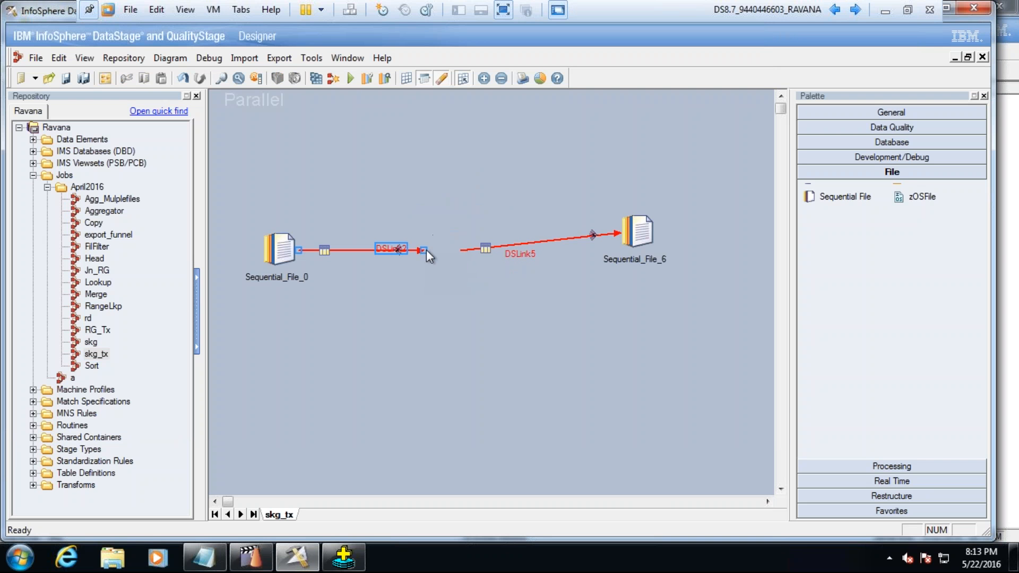
left_click(860, 466)
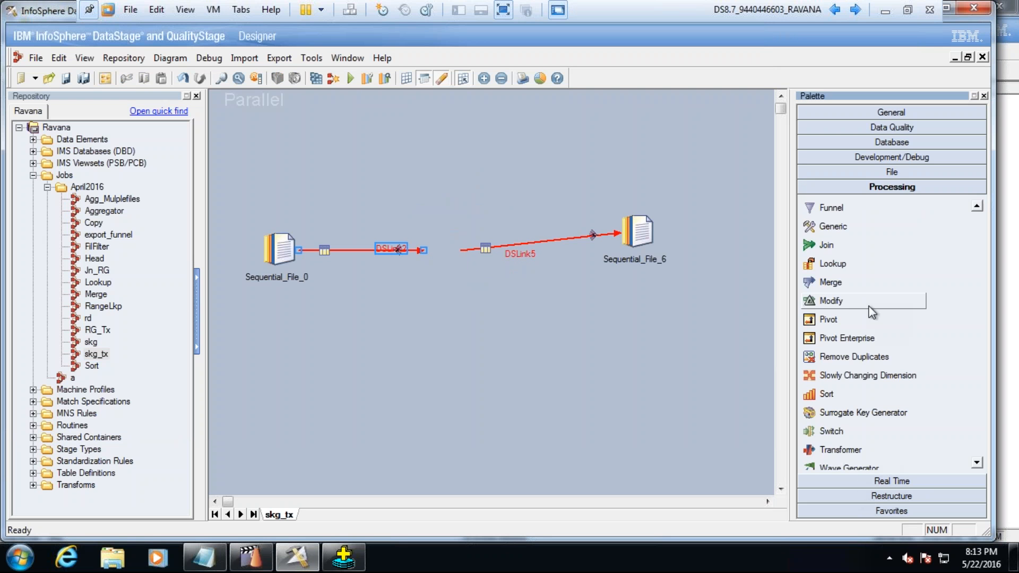
left_click_drag(860, 413, 458, 249)
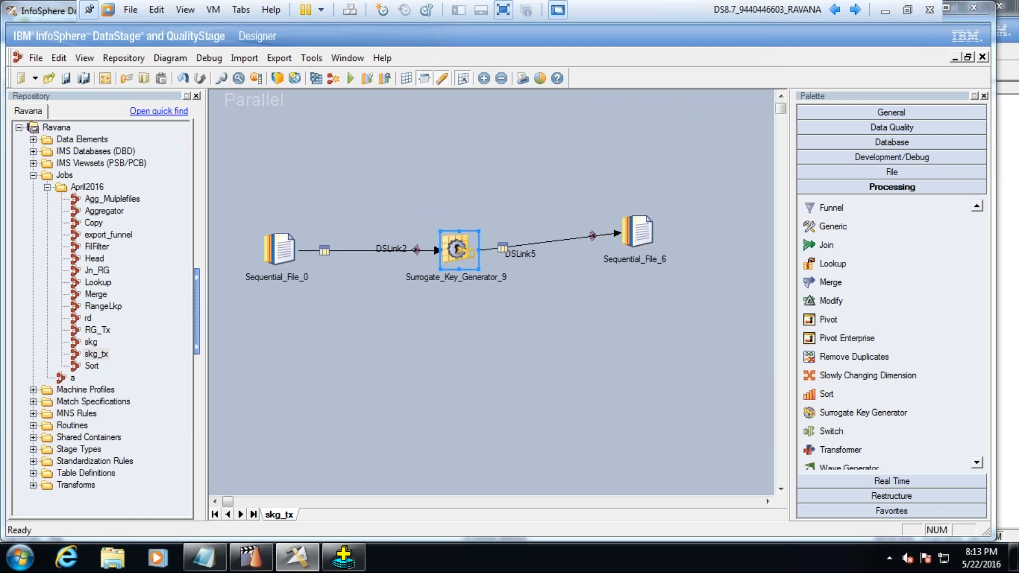
Step: Open the new Surrogate Key Generator stage's properties and set Generated Output Column Name to skg_id
double_click(457, 249)
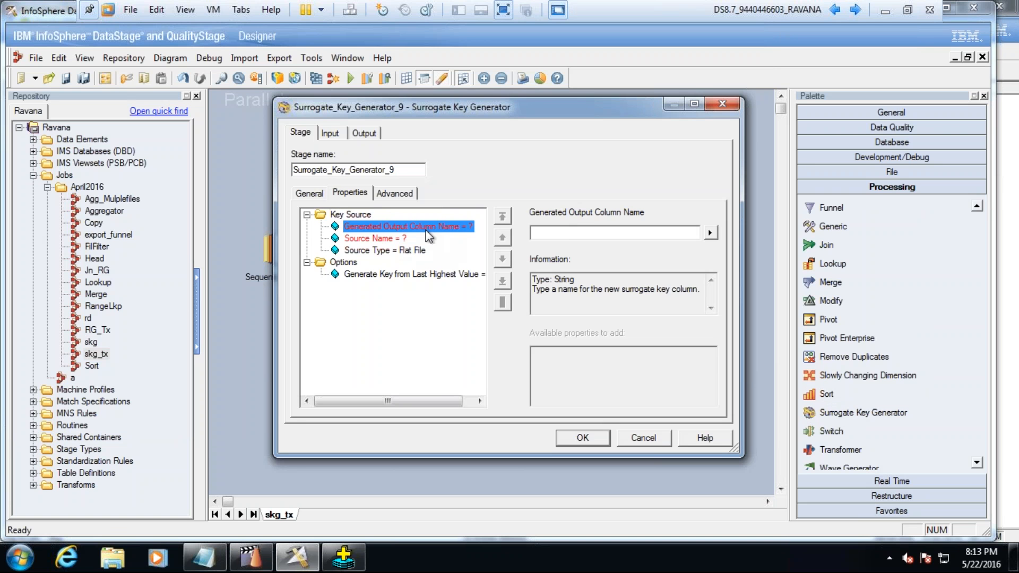
left_click(564, 233)
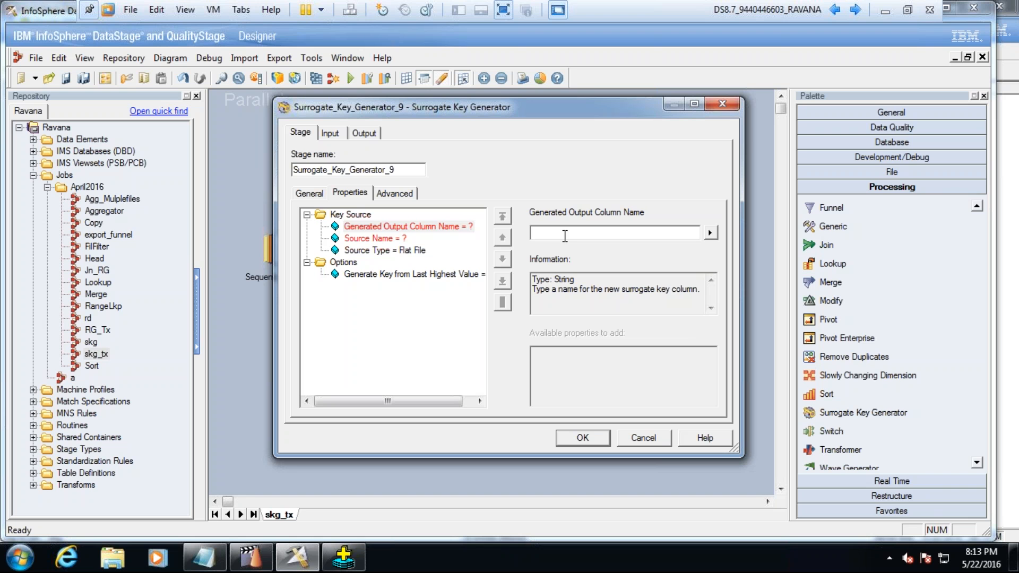
type("skg_id")
left_click(370, 238)
Step: Set the stage's Source Type to Database Sequence and its Database Type to Oracle
left_click(400, 250)
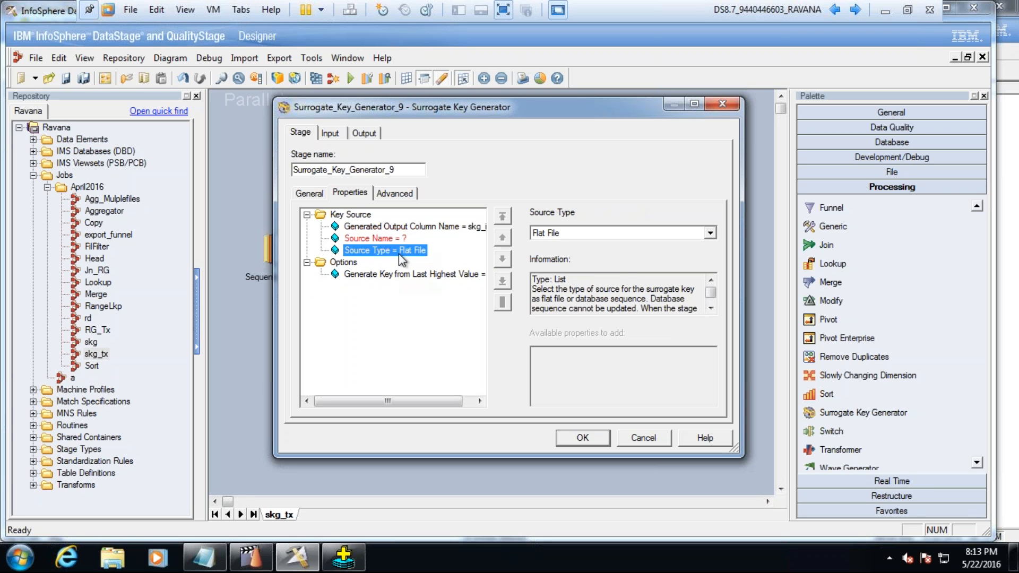
left_click(692, 238)
left_click(649, 246)
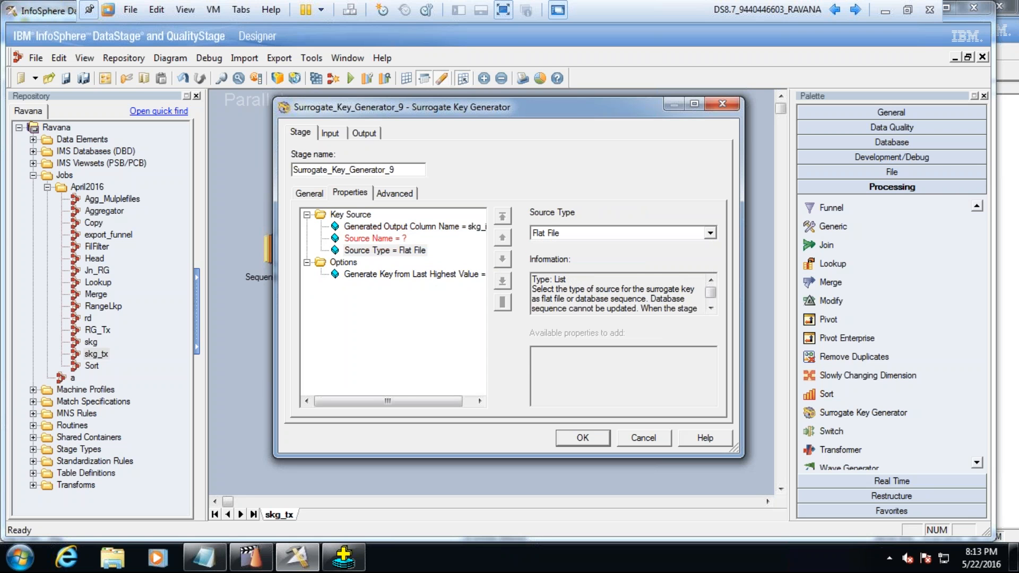
left_click(370, 228)
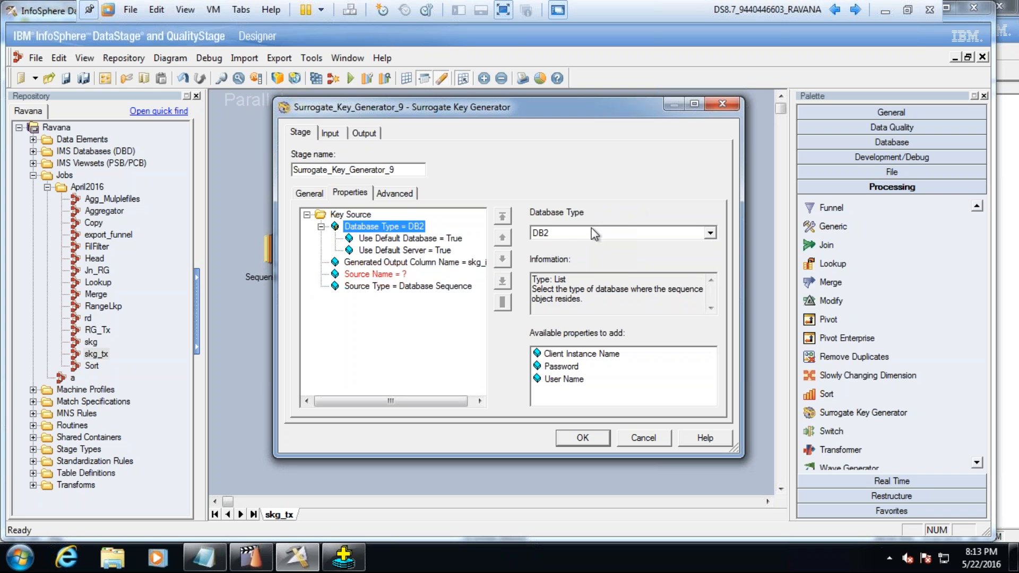
left_click(590, 230)
left_click(575, 255)
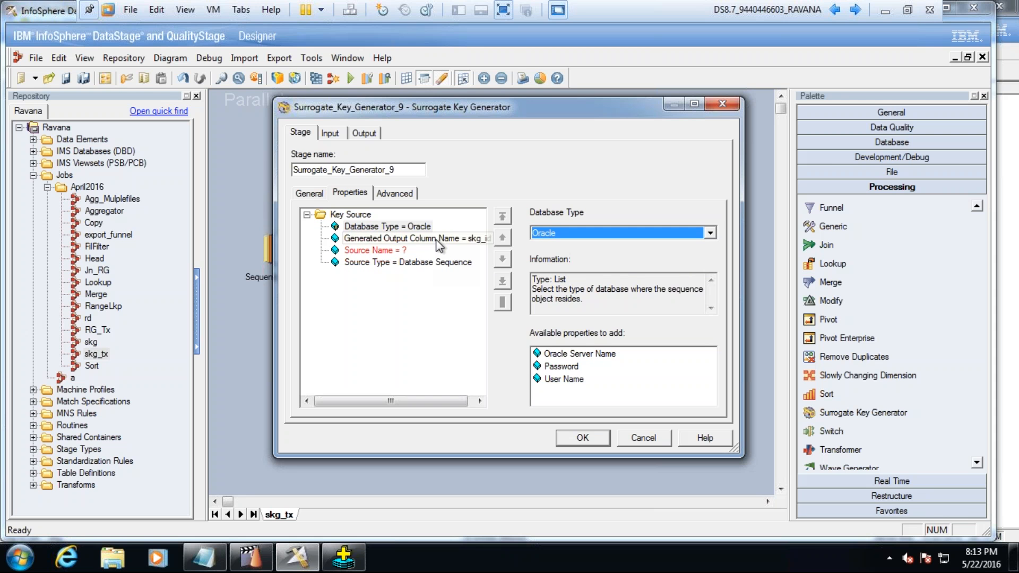
Step: Set the Surrogate Key Generator stage's Source Name to scott.job_seq
left_click(391, 251)
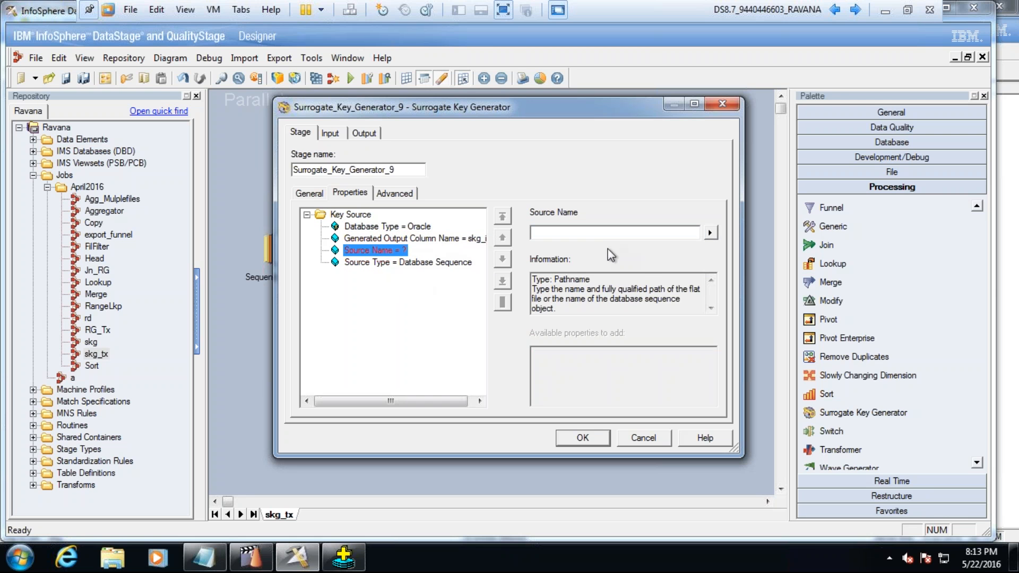
left_click(597, 232)
type("sco")
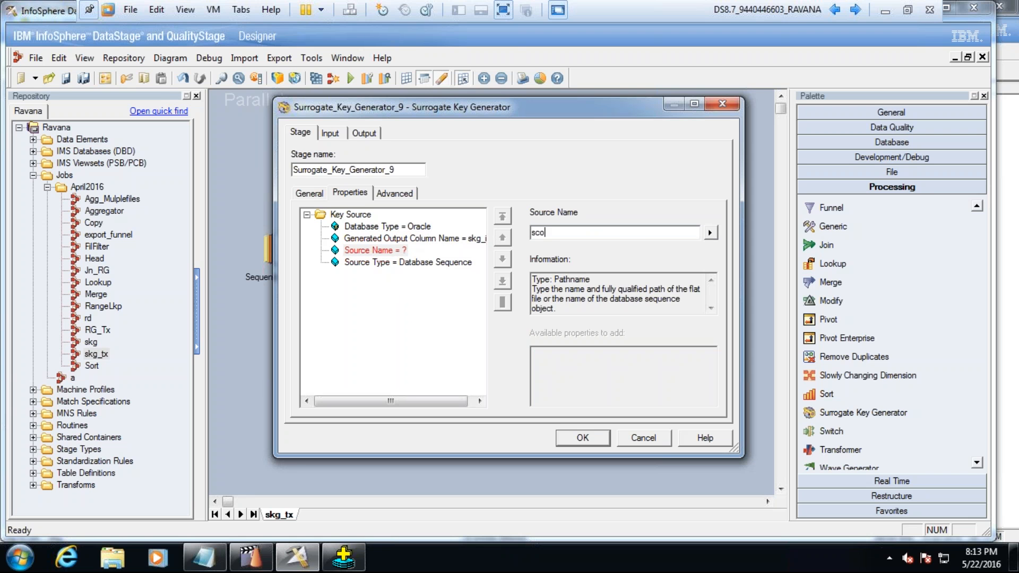
type("tt.job_seq")
left_click(422, 239)
Step: Add the Oracle Server Name, Password and User Name properties under Database Type
left_click(417, 228)
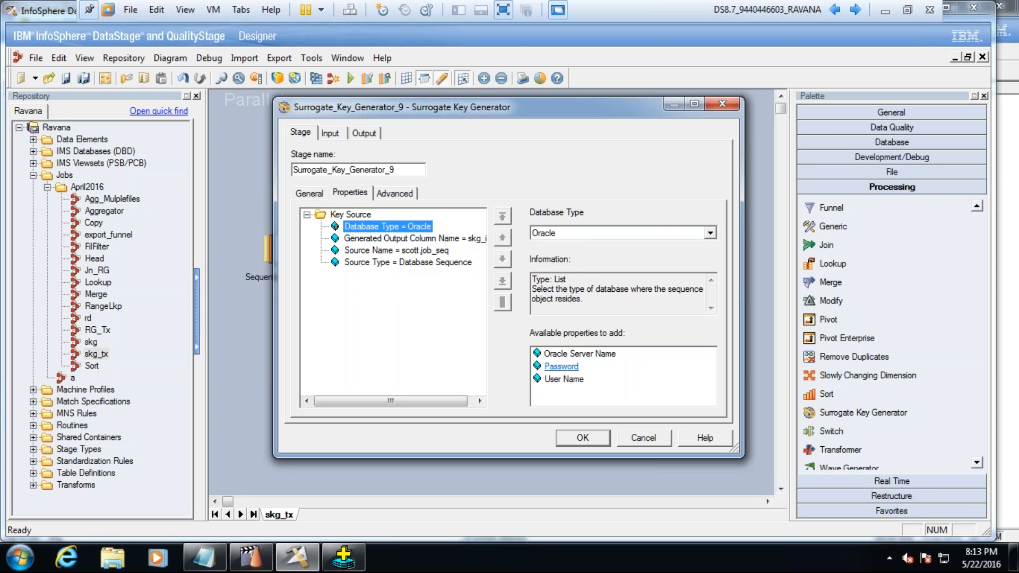
left_click(571, 354)
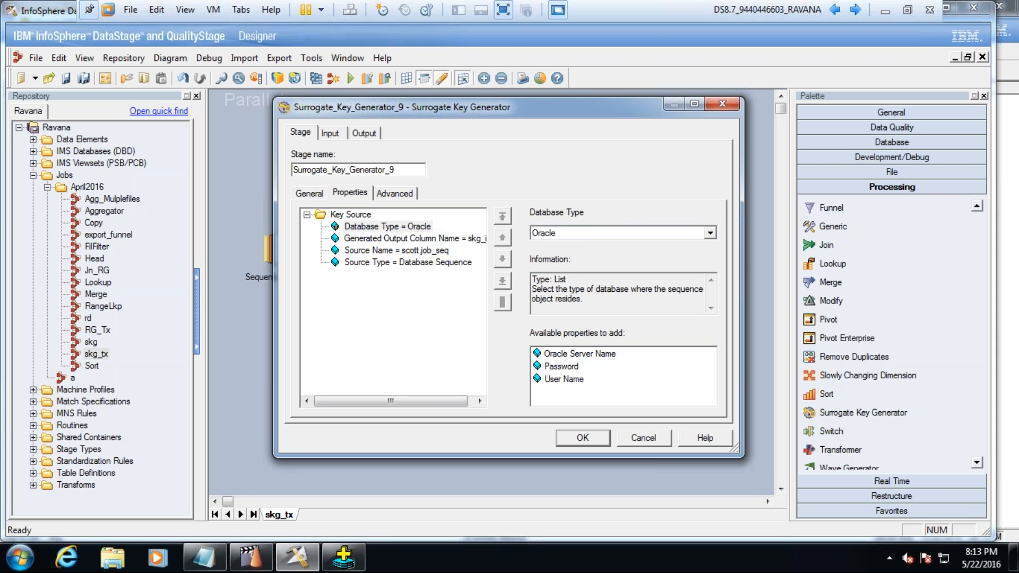
left_click(394, 227)
left_click(561, 354)
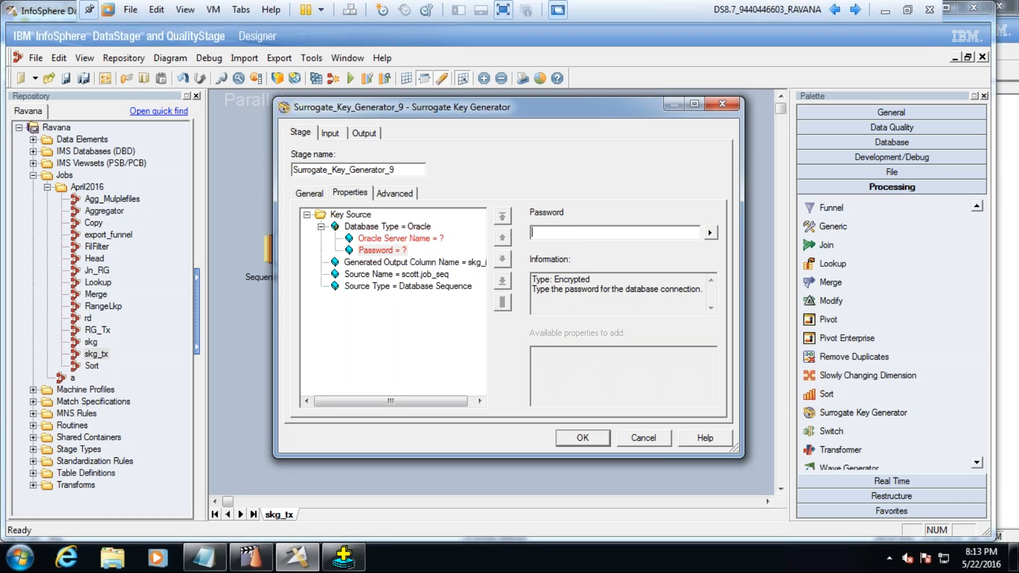
left_click(375, 228)
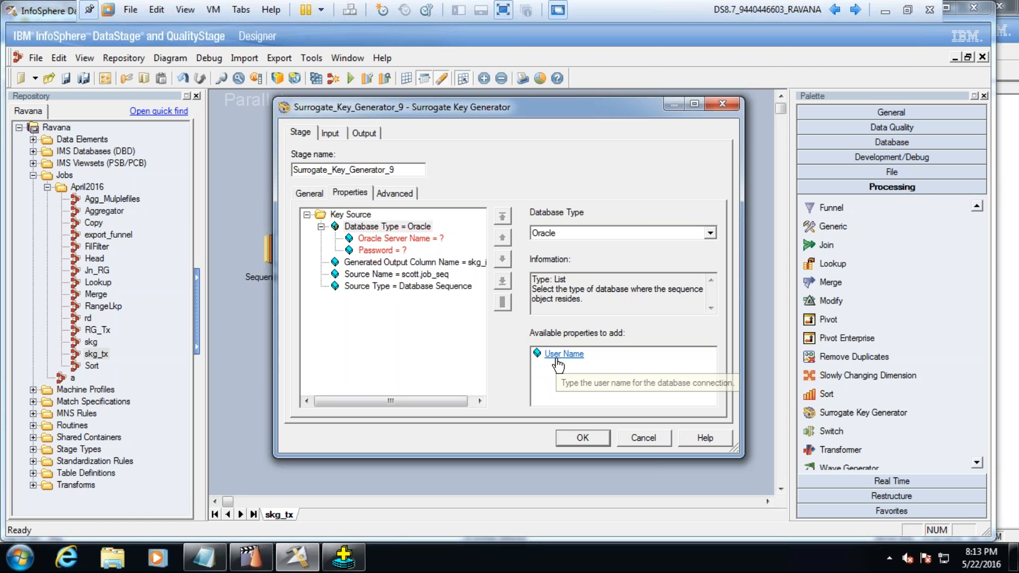
left_click(563, 354)
Step: Fill in the Oracle connection properties with server name oracle, the database password and user name scott
left_click(401, 238)
left_click(537, 234)
type("oracle")
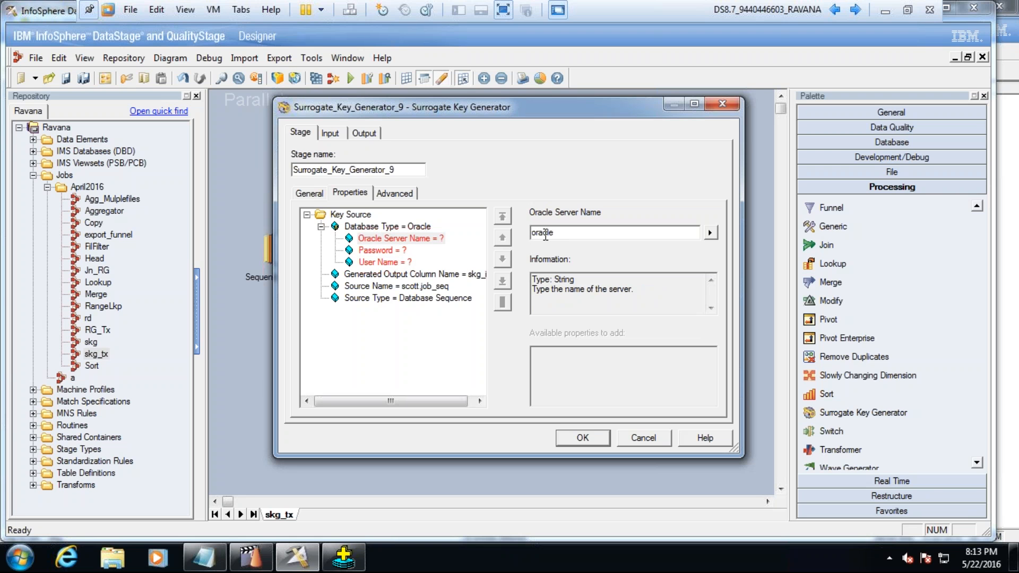
left_click(390, 250)
left_click(558, 235)
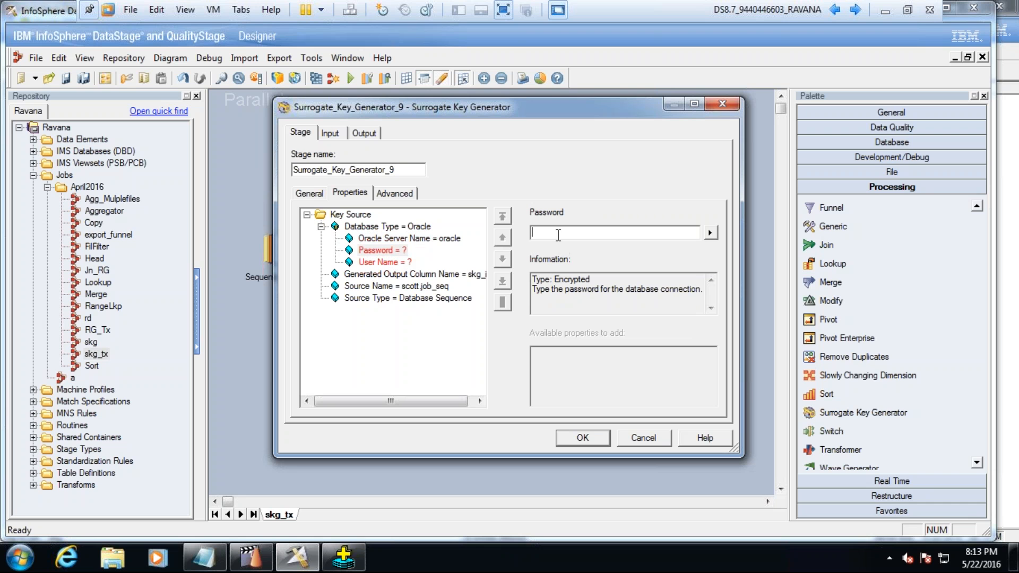
type("tiger")
left_click(398, 263)
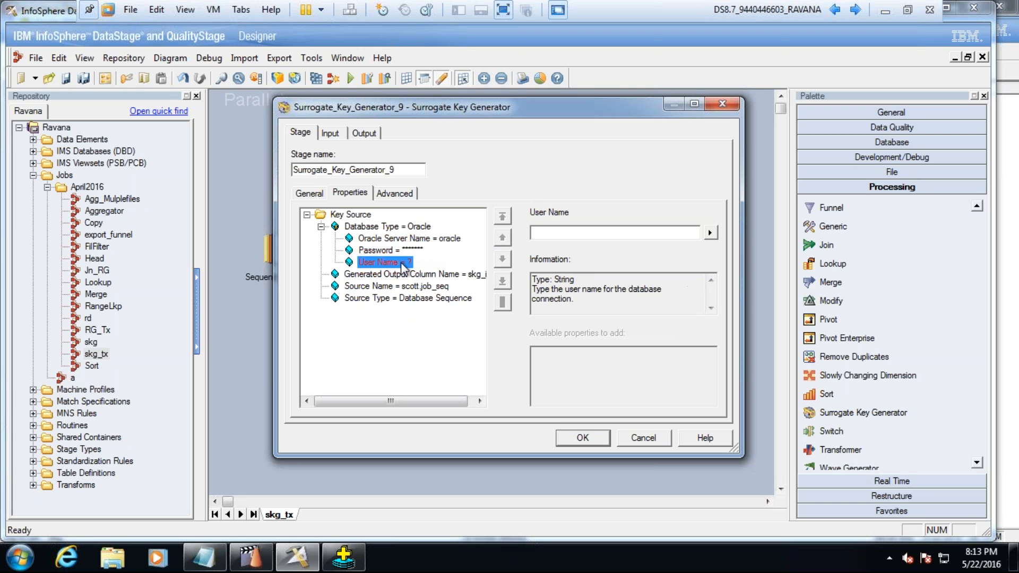
left_click(588, 232)
type("scott")
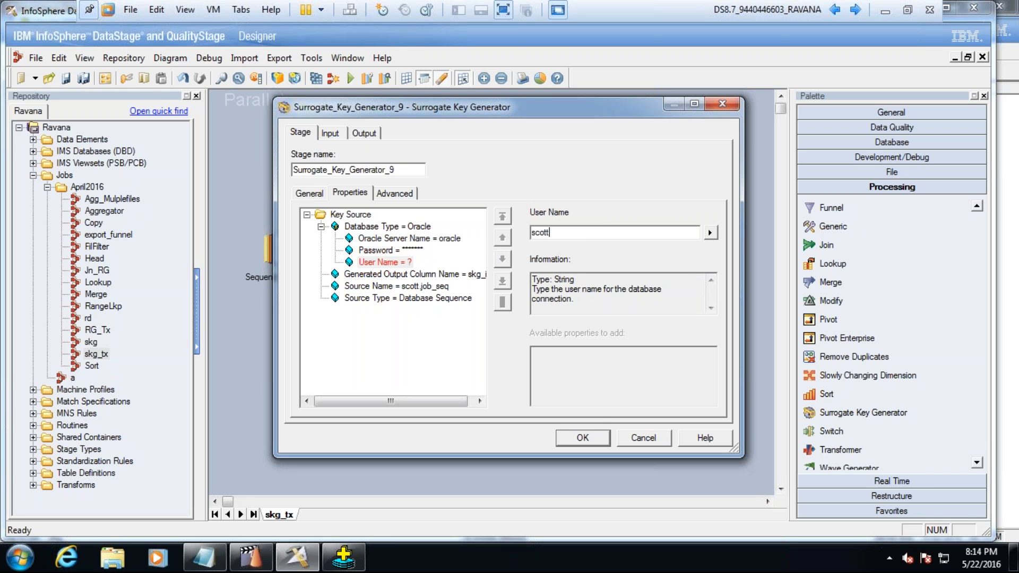
left_click(410, 287)
left_click(412, 275)
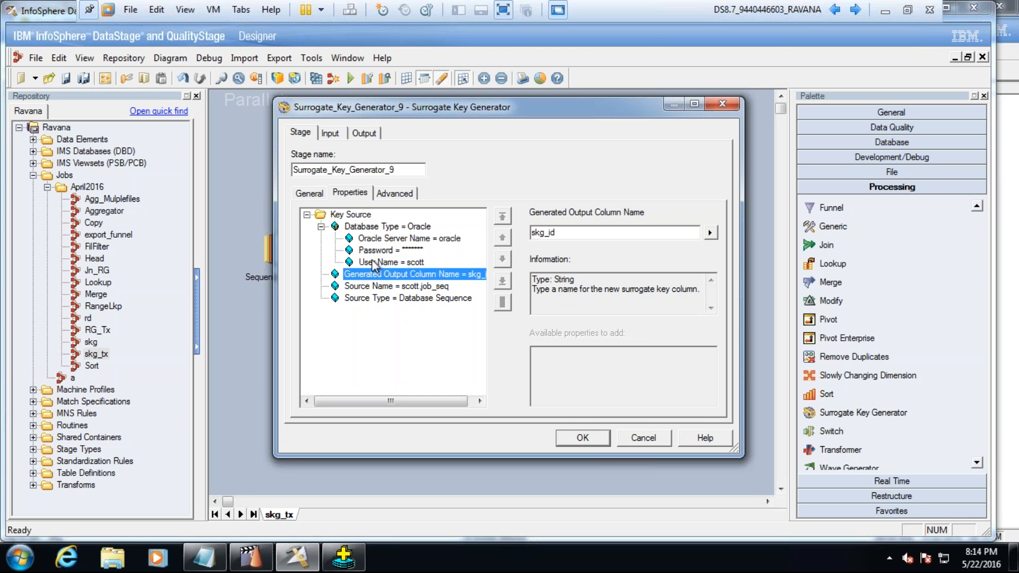
Step: Map the generated skg_id column to skgid on DSLink5, auto-match all columns by name, and accept the stage settings
left_click(365, 134)
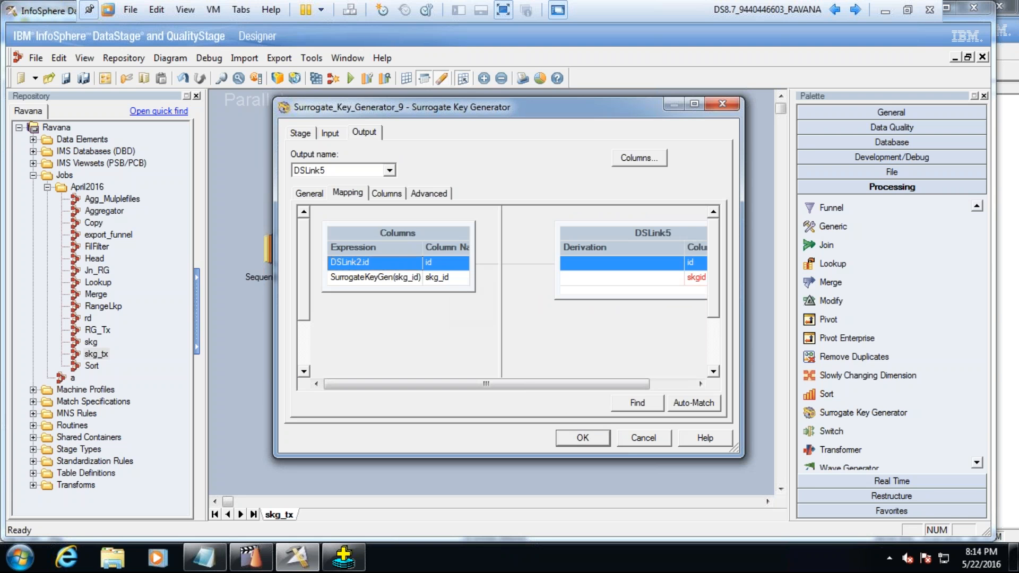
left_click(450, 281)
left_click_drag(451, 280, 590, 280)
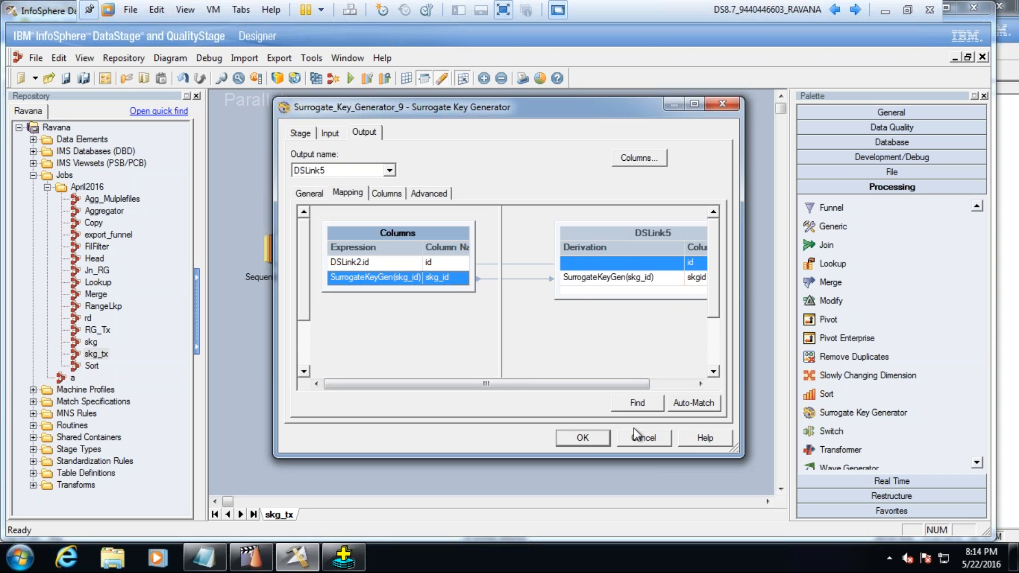
left_click(711, 402)
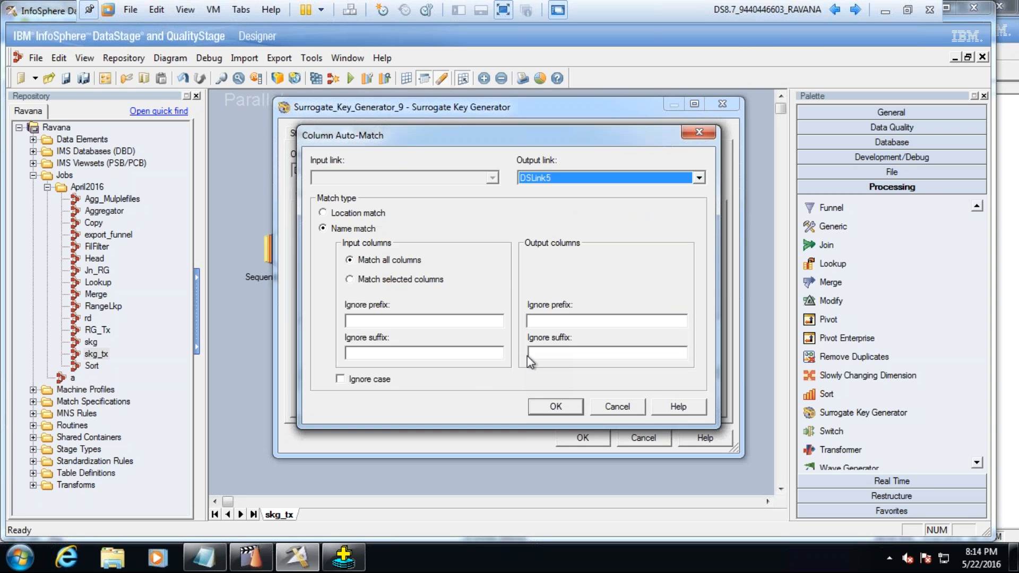
left_click(583, 438)
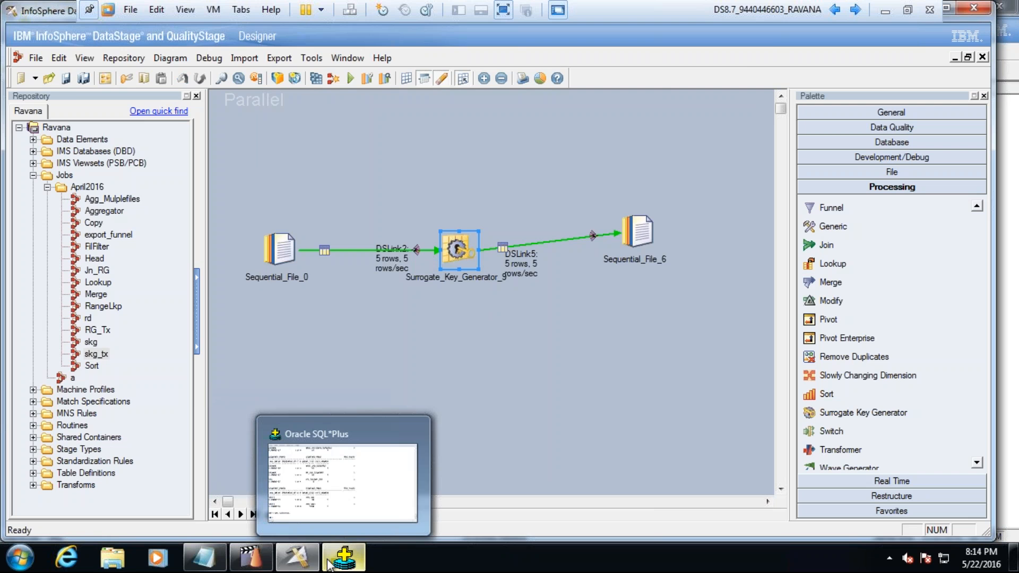
Step: Switch to SQL*Plus and review the create sequence statement for job_seq, including its maximum, increment and start values
left_click(344, 558)
left_click_drag(750, 393, 720, 50)
left_click_drag(486, 178, 52, 182)
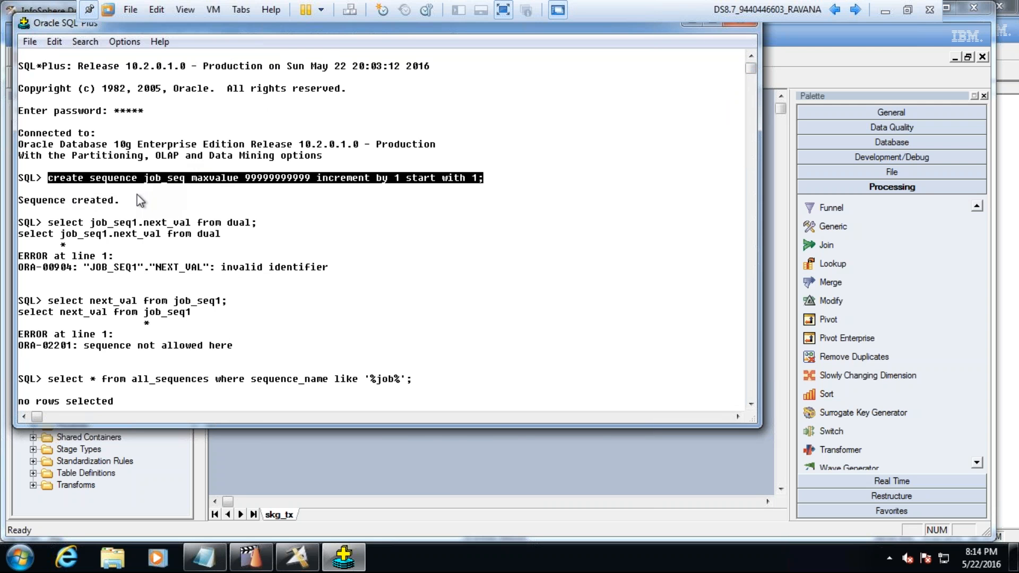
left_click(350, 448)
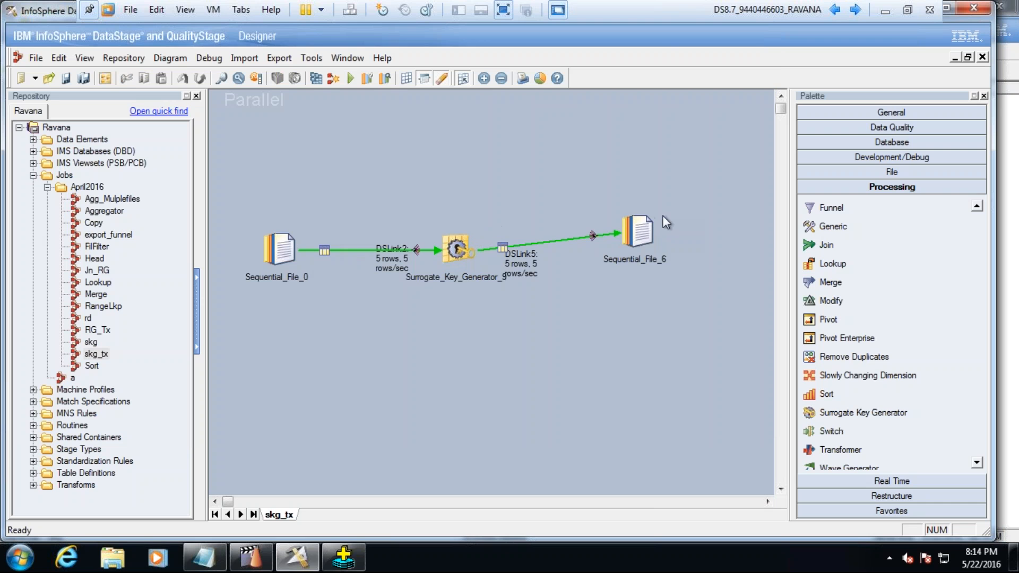
Step: Reopen the Surrogate Key Generator stage and review its key source properties and generated output column name
left_click(457, 249)
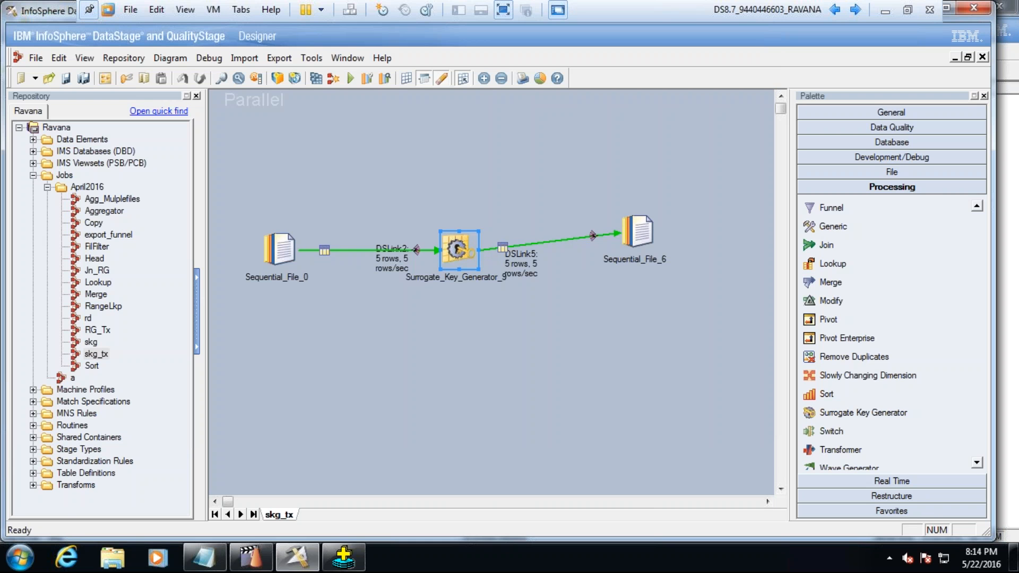
double_click(458, 249)
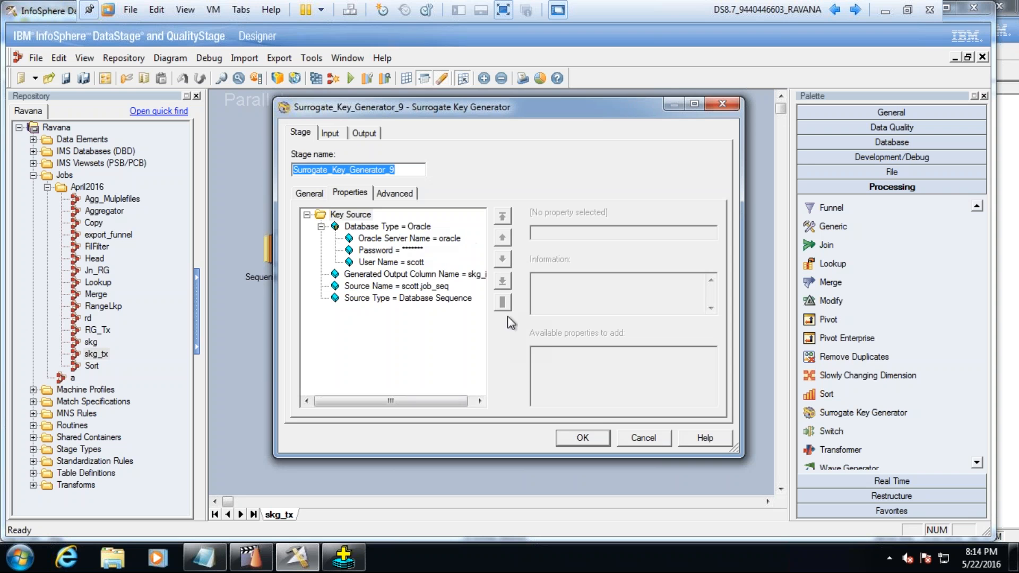
left_click(470, 278)
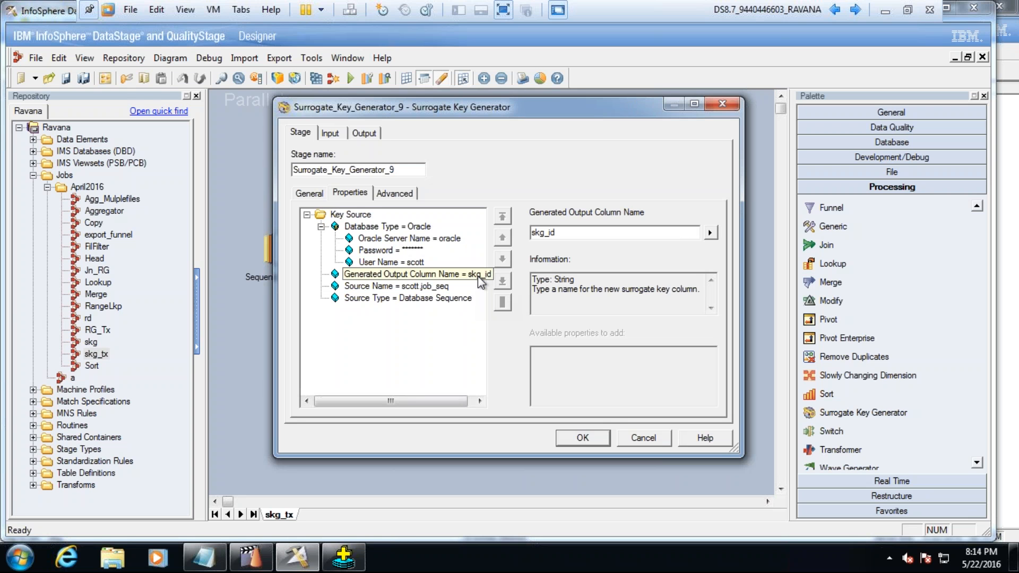
left_click(589, 438)
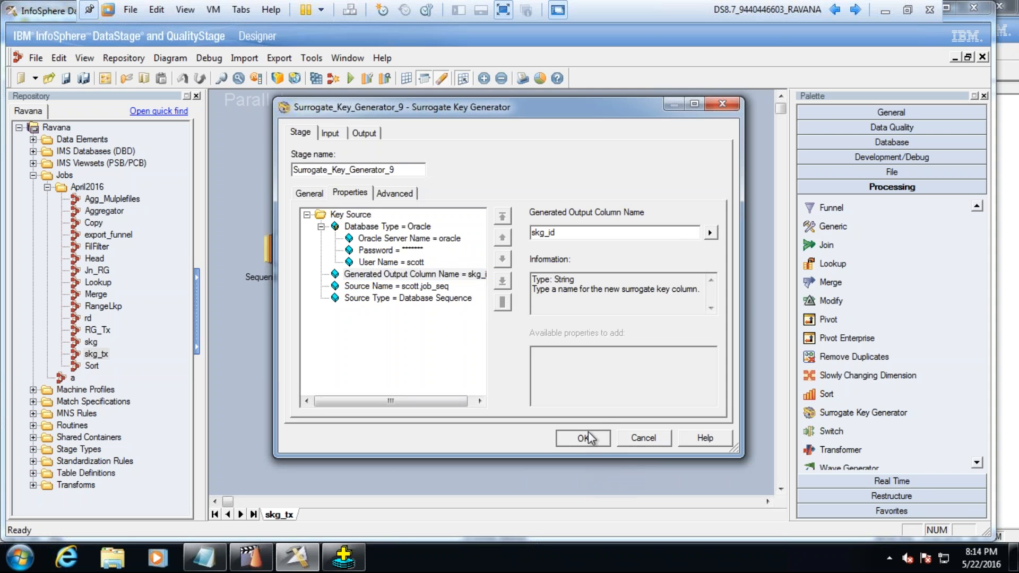
Step: Compile and run the skg_tx job
left_click(317, 79)
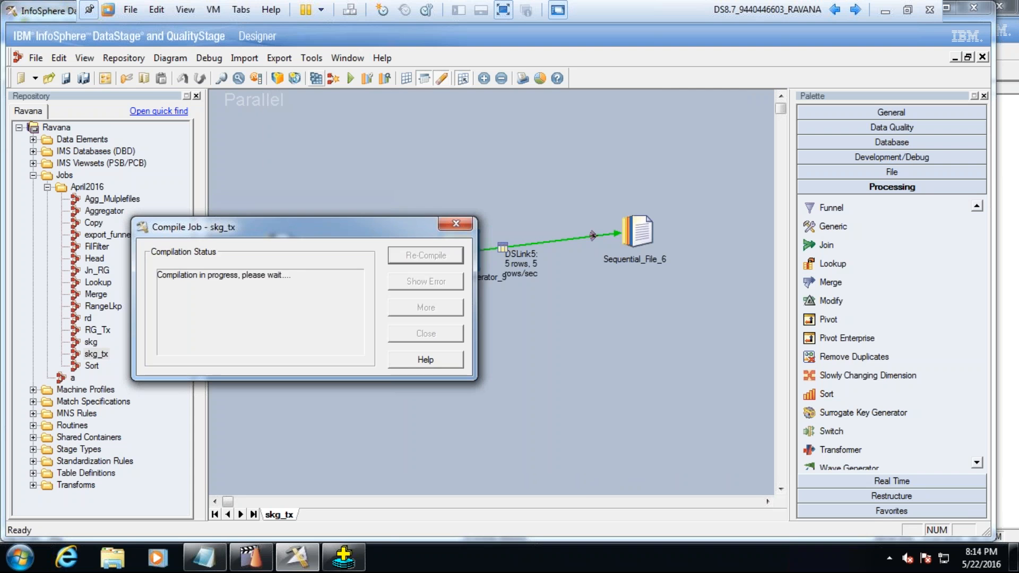
left_click(346, 79)
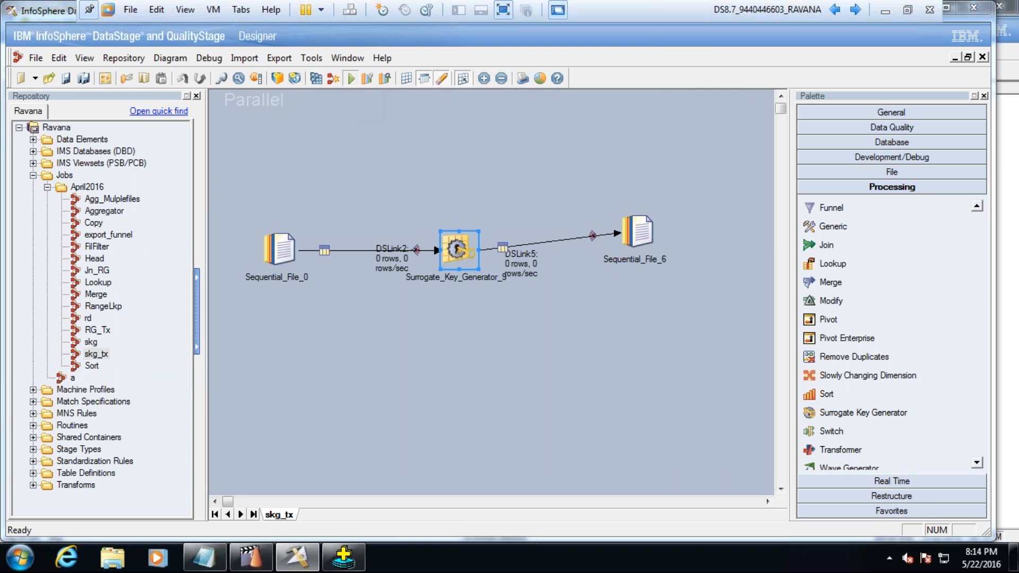
left_click(224, 312)
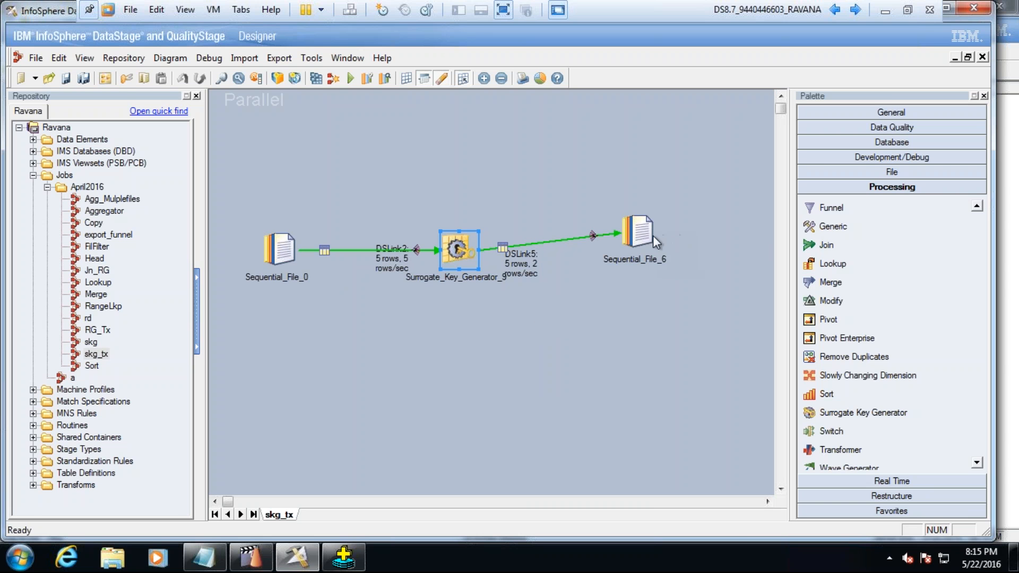
Step: Open the Tx_skg output file from the C:\Files folder in Notepad and check the generated keys
left_click(120, 558)
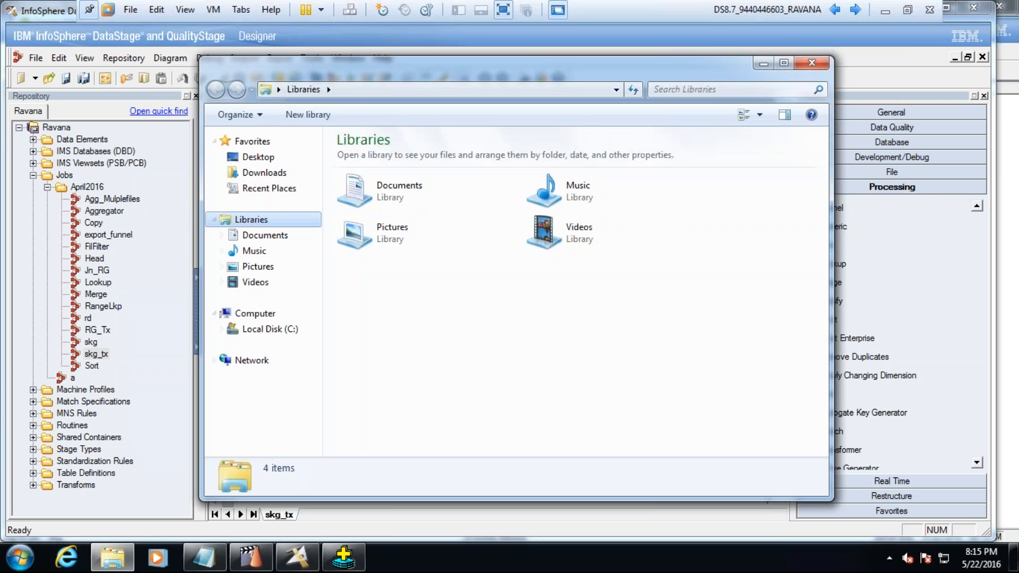
left_click(269, 329)
left_click(361, 174)
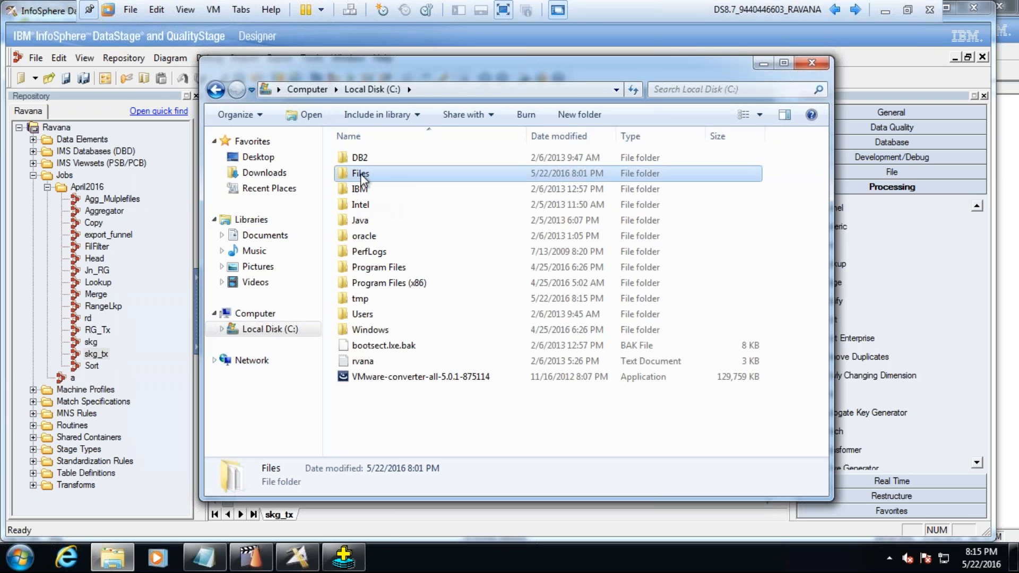
double_click(361, 174)
left_click(367, 163)
double_click(368, 164)
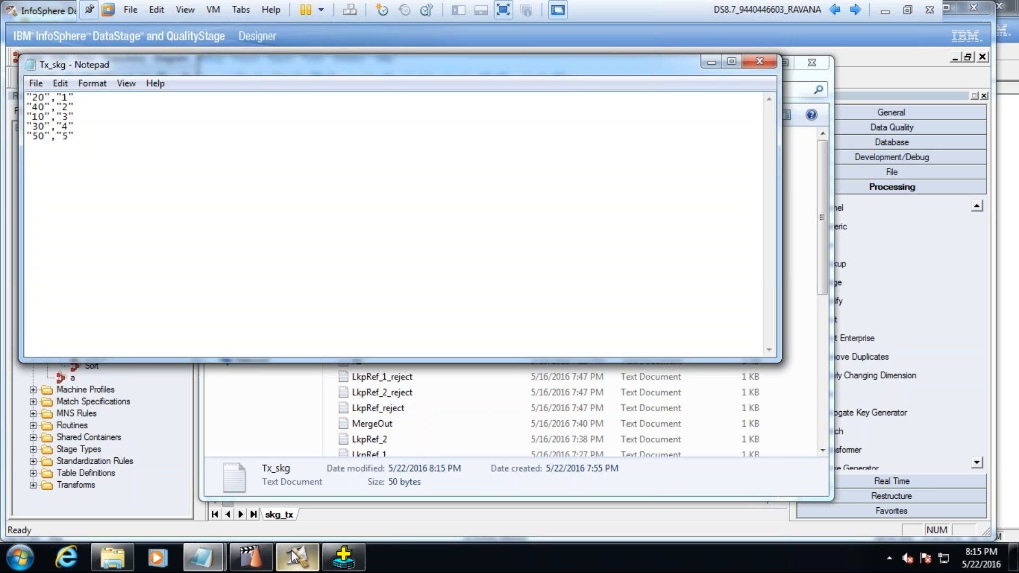
left_click(757, 64)
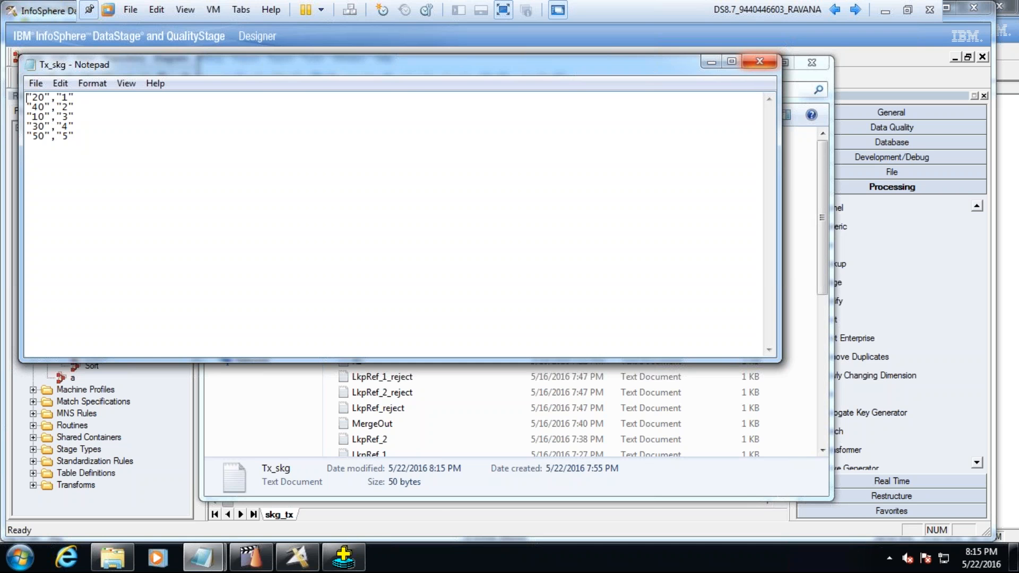
Step: Return to the Designer and run the skg_tx job a second time
left_click(289, 563)
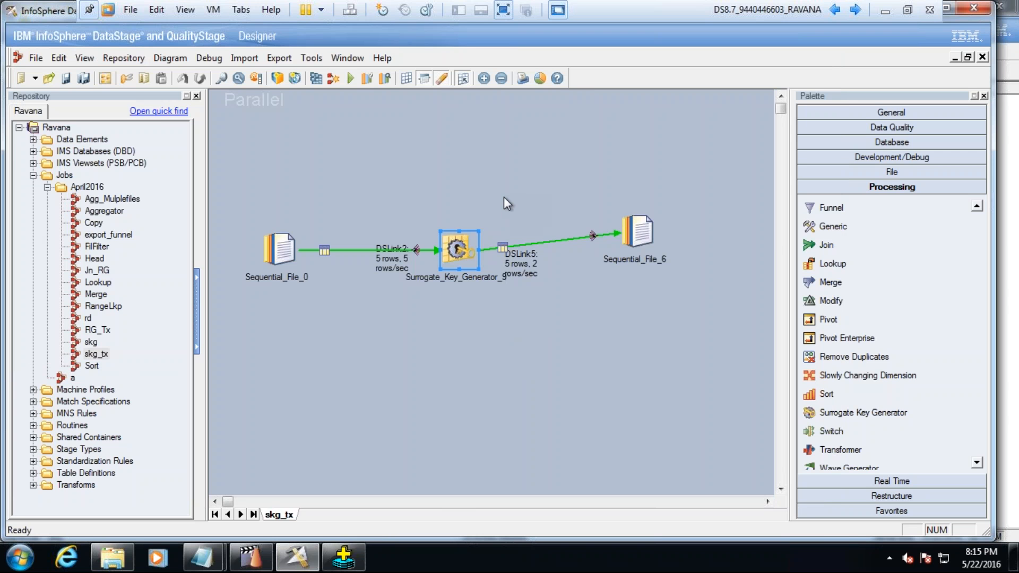
left_click(346, 564)
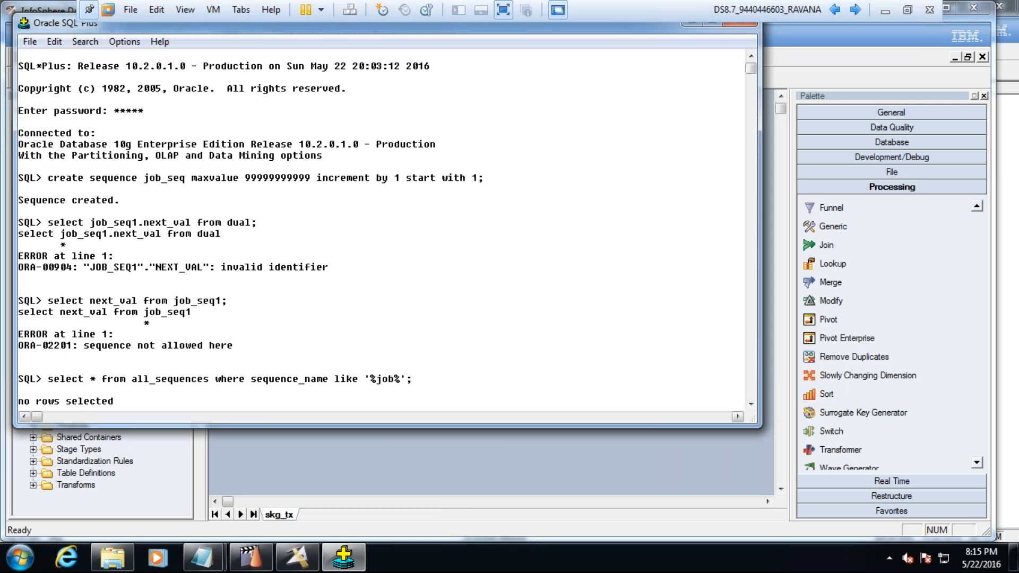
left_click(365, 449)
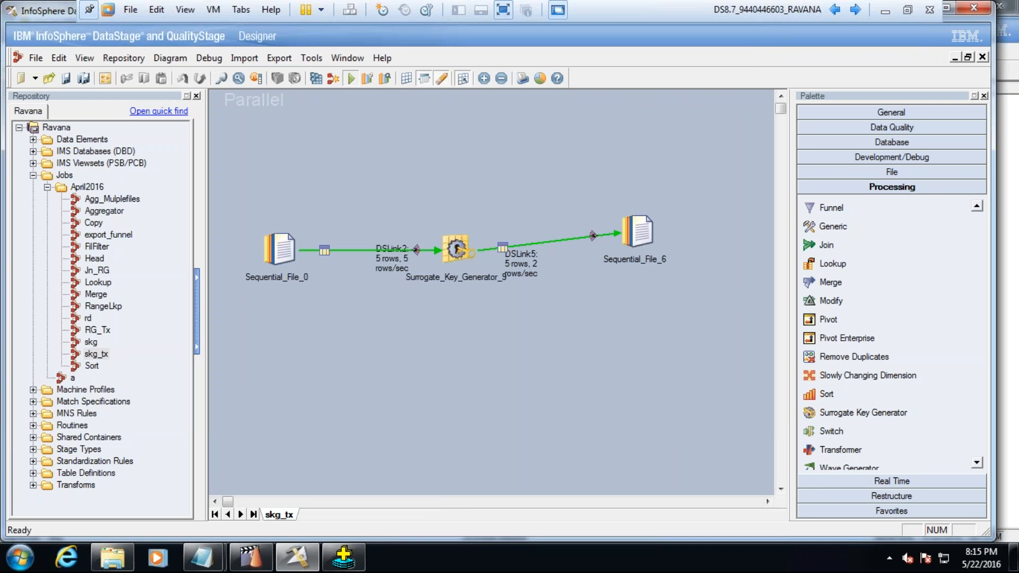
left_click(250, 318)
Step: Close the old Tx_skg window and reopen the file from the Files folder to inspect the second run's keys
mouse_move(204, 557)
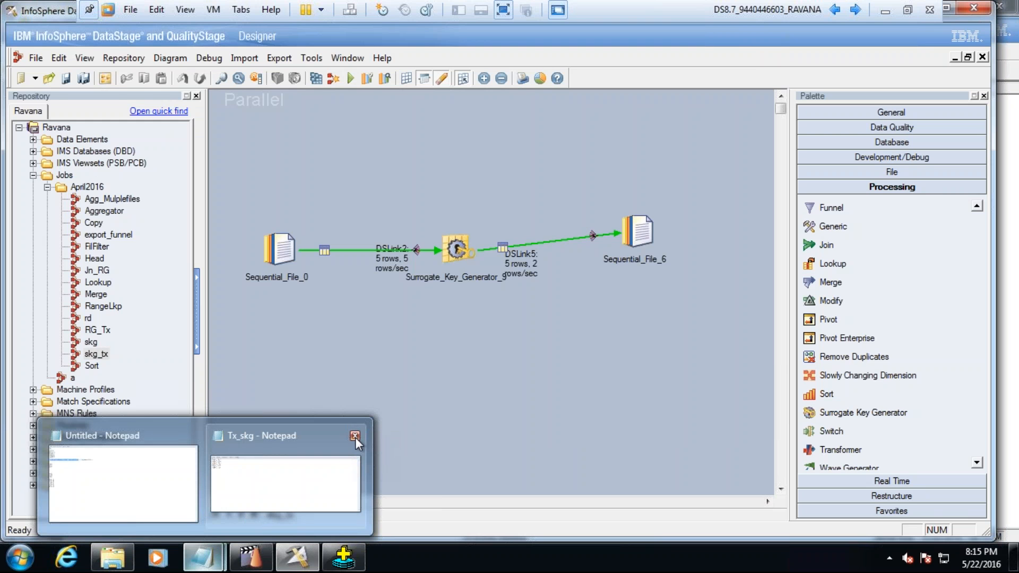
mouse_move(355, 439)
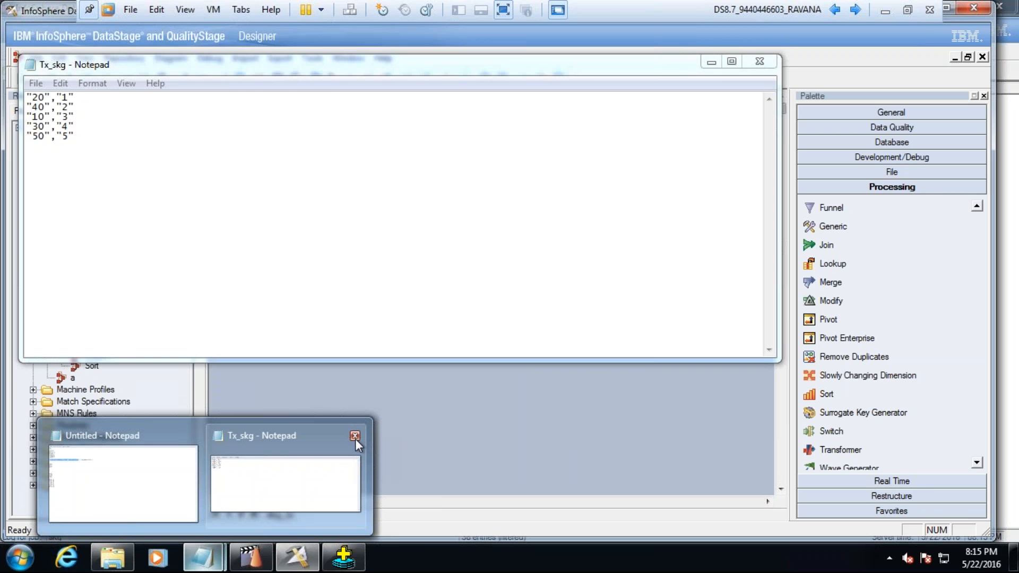
left_click(355, 437)
left_click(112, 558)
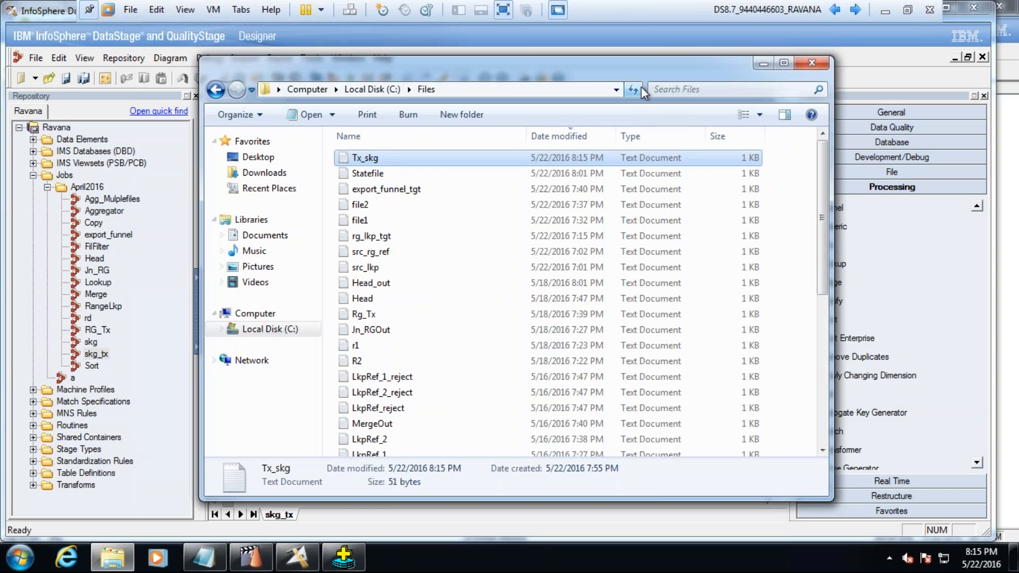
double_click(399, 161)
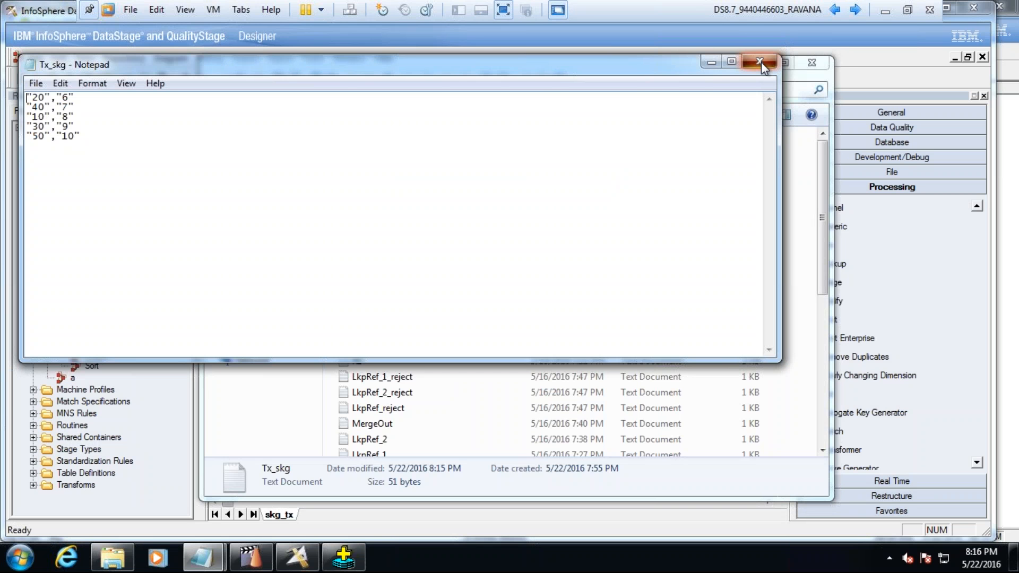
Step: Close the Tx_skg file and review the key source properties of skg_tx's Surrogate Key Generator stage
left_click(761, 62)
left_click(684, 517)
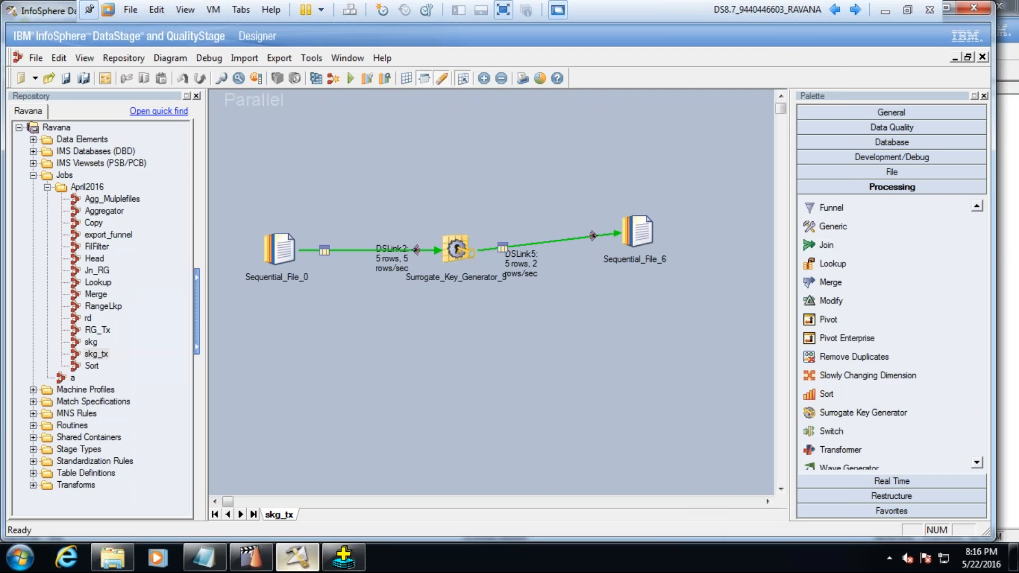
left_click(344, 557)
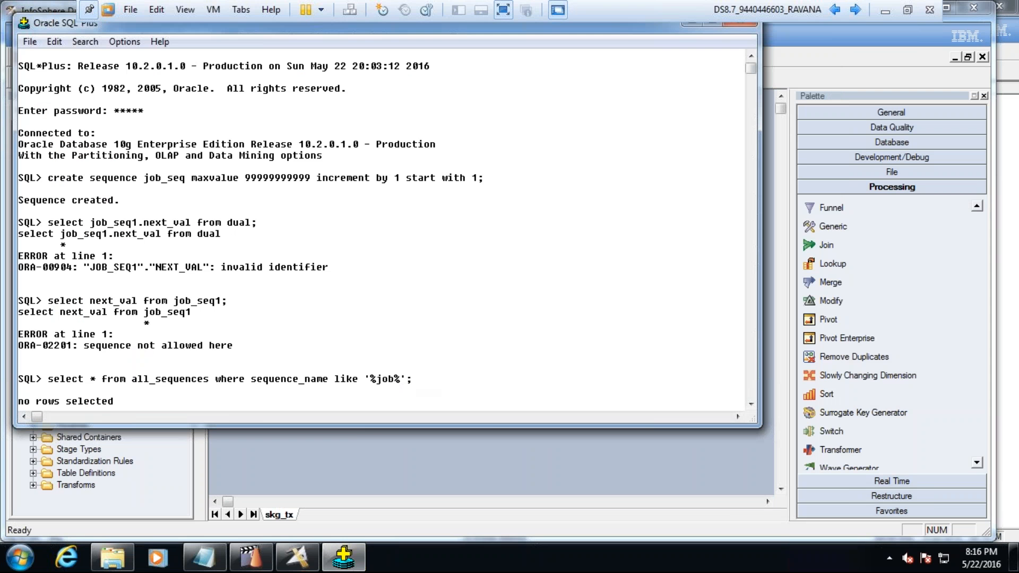
left_click(478, 461)
double_click(453, 239)
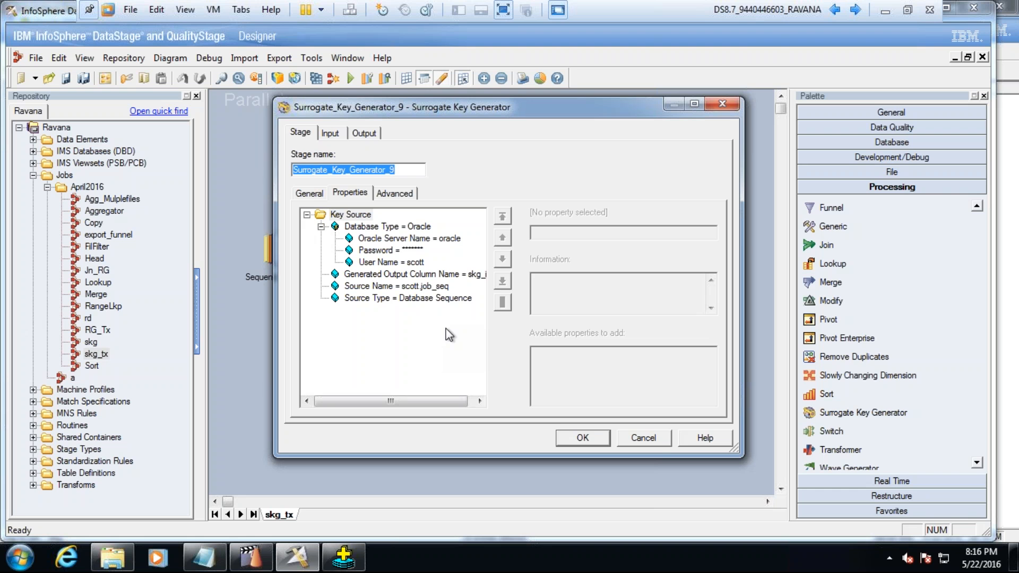
left_click(657, 444)
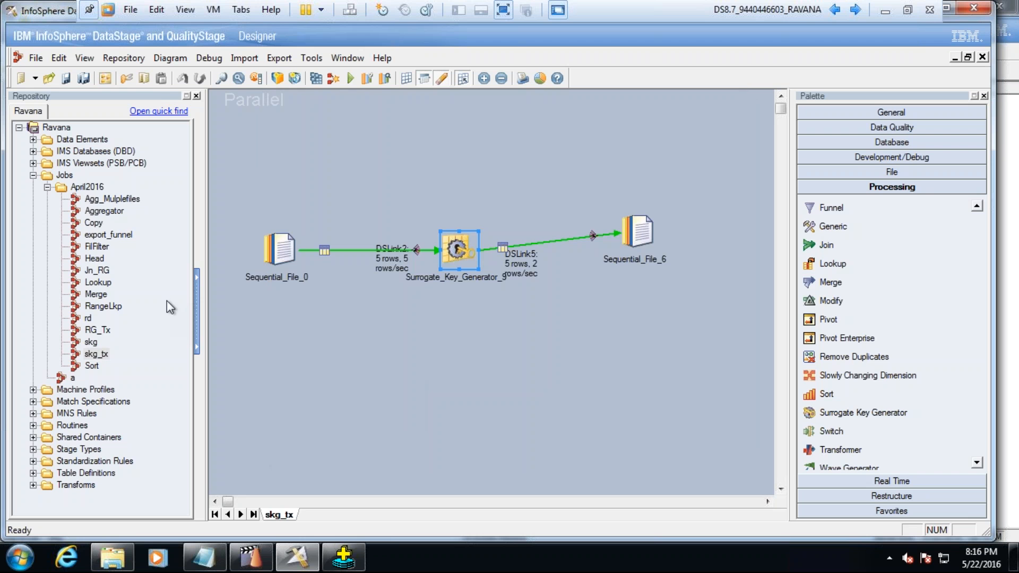
Step: Open the skg job and review the database sequence properties of its Surrogate Key Generator stage
double_click(93, 342)
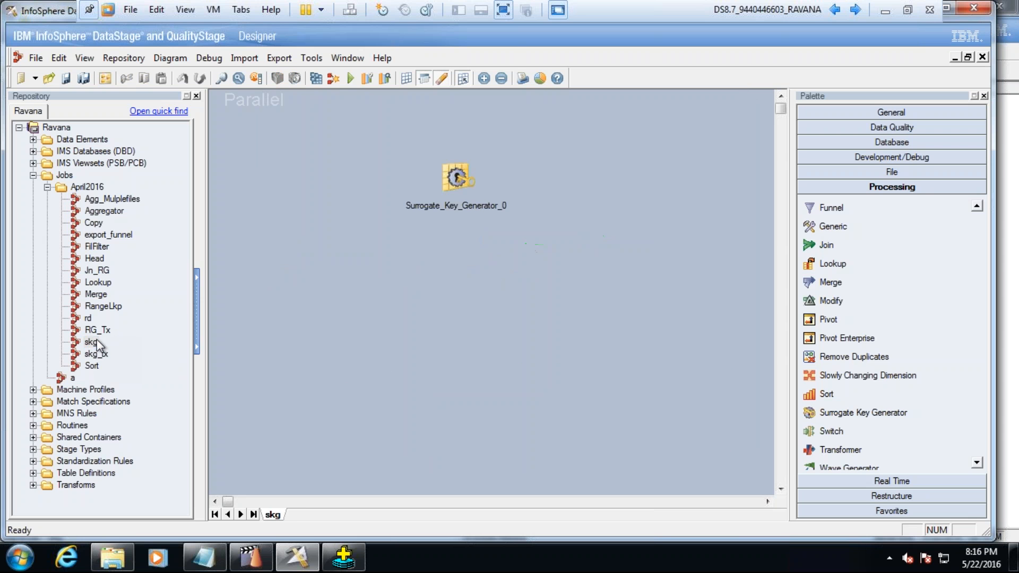
double_click(459, 179)
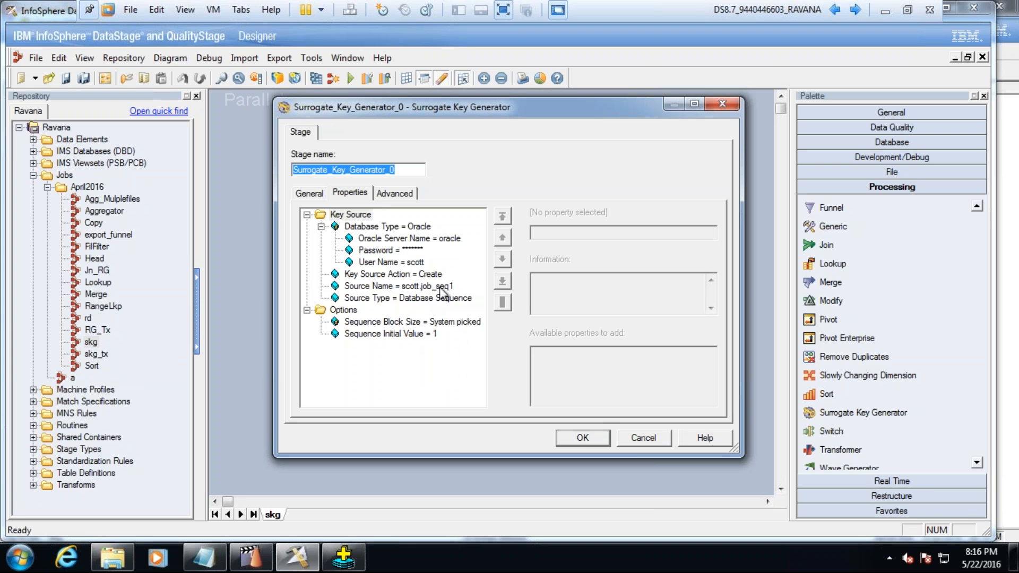
left_click(637, 442)
Step: Reopen the skg_tx job and replace its Surrogate Key Generator stage with a Transformer between the two sequential files
double_click(104, 358)
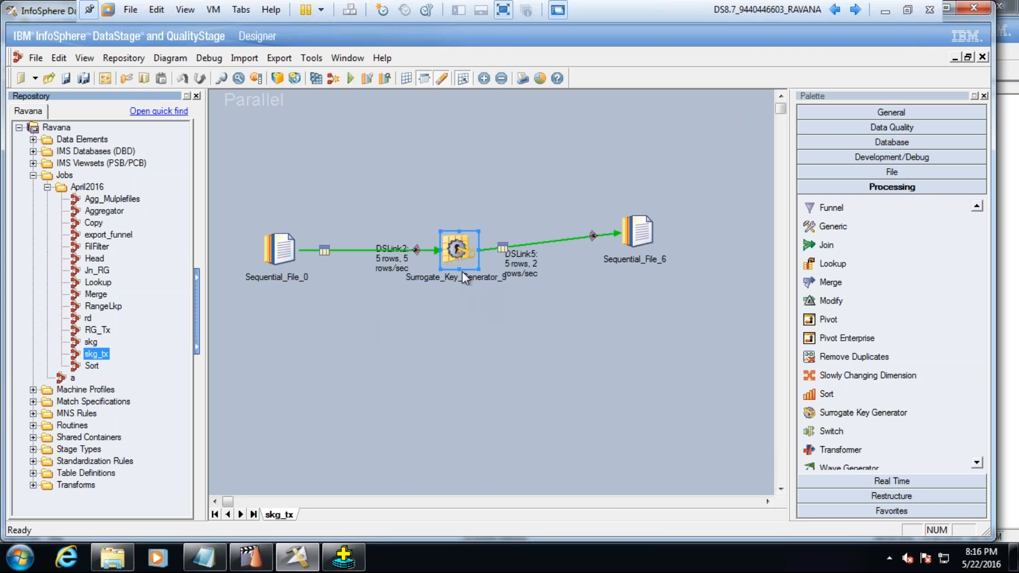
key("Delete")
left_click(604, 314)
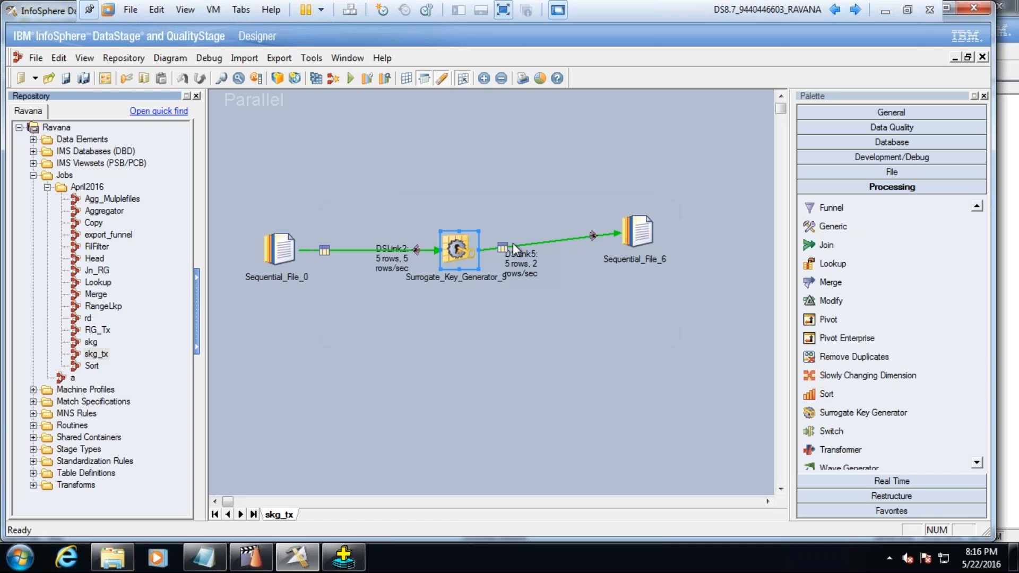
left_click(457, 262)
key("Delete")
mouse_move(841, 450)
left_mouse_down()
mouse_move(510, 361)
mouse_move(412, 308)
mouse_move(439, 249)
mouse_move(462, 248)
left_mouse_up()
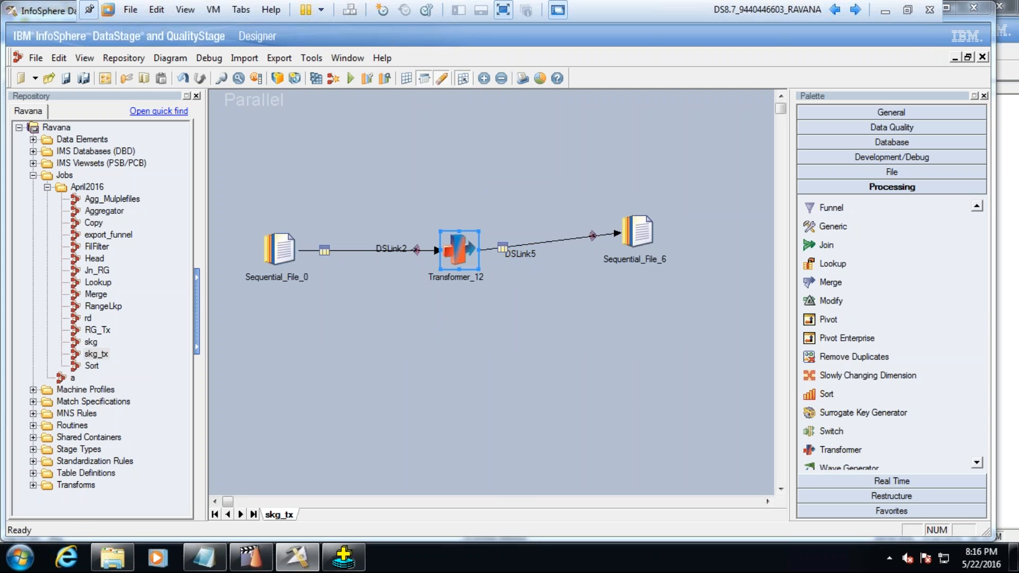
Step: In the Transformer, map DSLink2's id to DSLink5's id and derive skgid with the NextSurrogateKey() utility function
double_click(458, 249)
left_click_drag(92, 75, 288, 234)
double_click(287, 246)
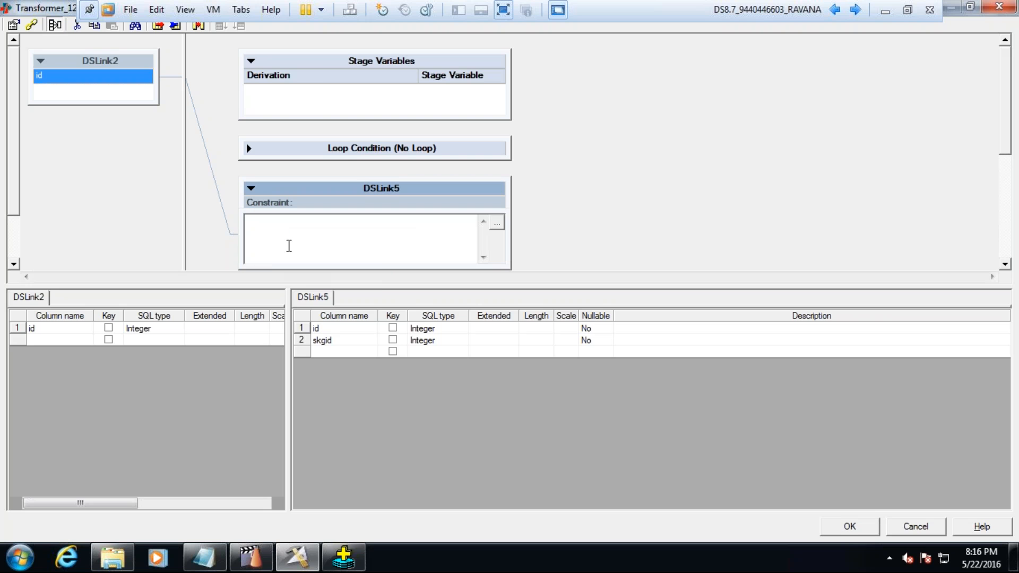
right_click(291, 243)
left_click(307, 367)
left_click(261, 346)
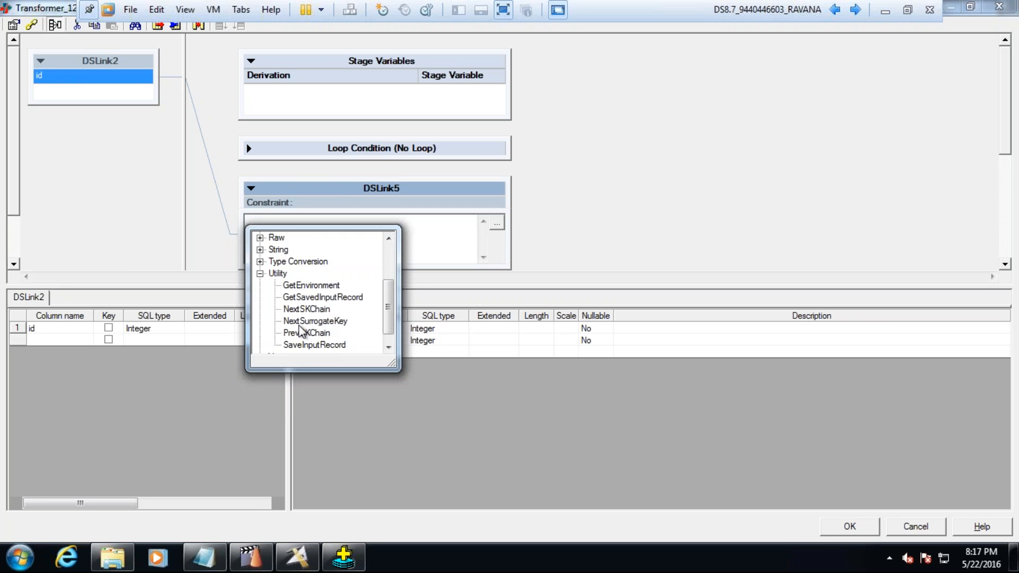
left_click(326, 323)
double_click(325, 322)
left_click(124, 220)
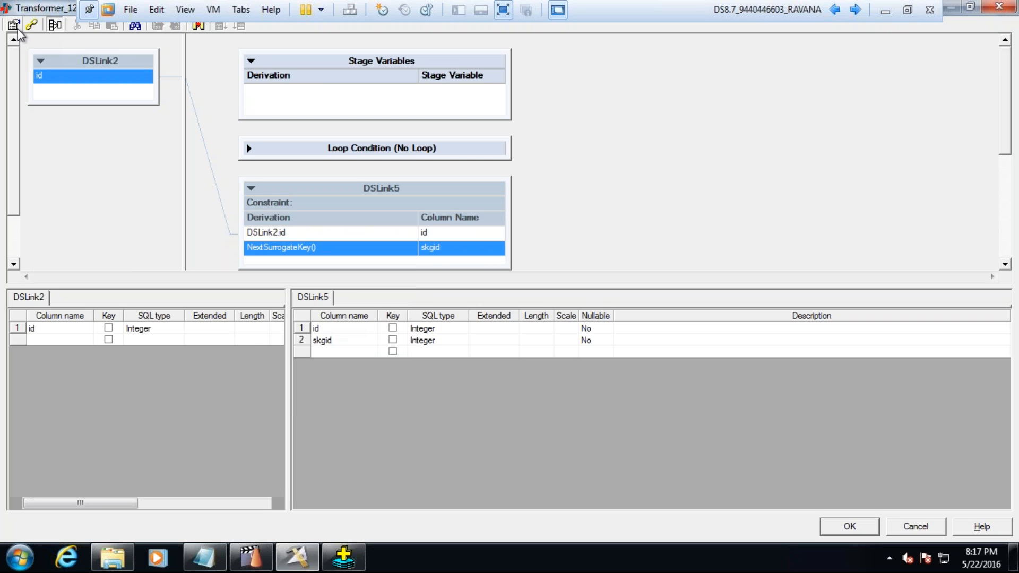
Step: In the Transformer's surrogate key properties, set the source type to DBSequence and the database type to Oracle
left_click(14, 24)
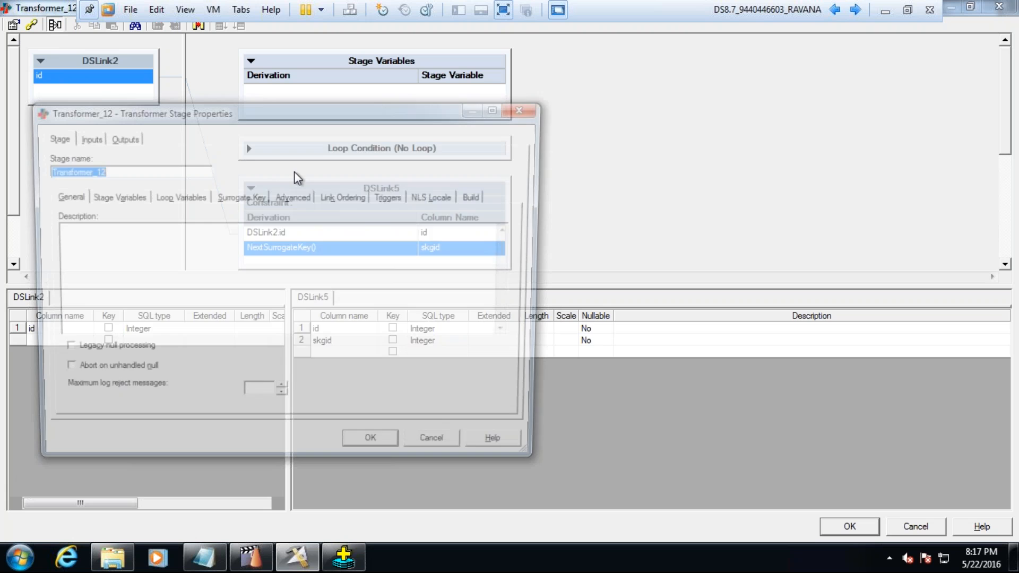
left_click(240, 195)
left_click(194, 227)
left_click(181, 251)
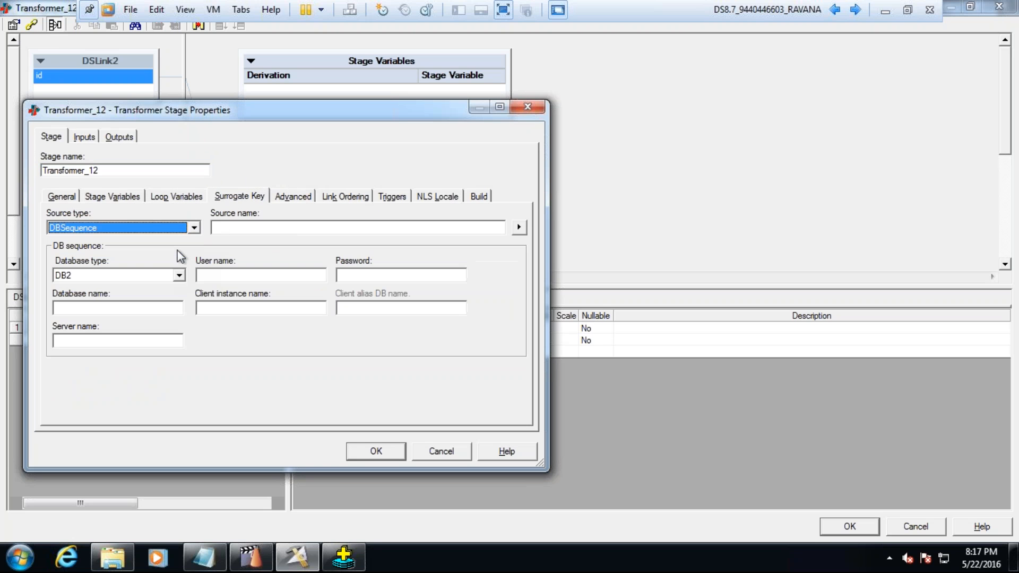
left_click(180, 276)
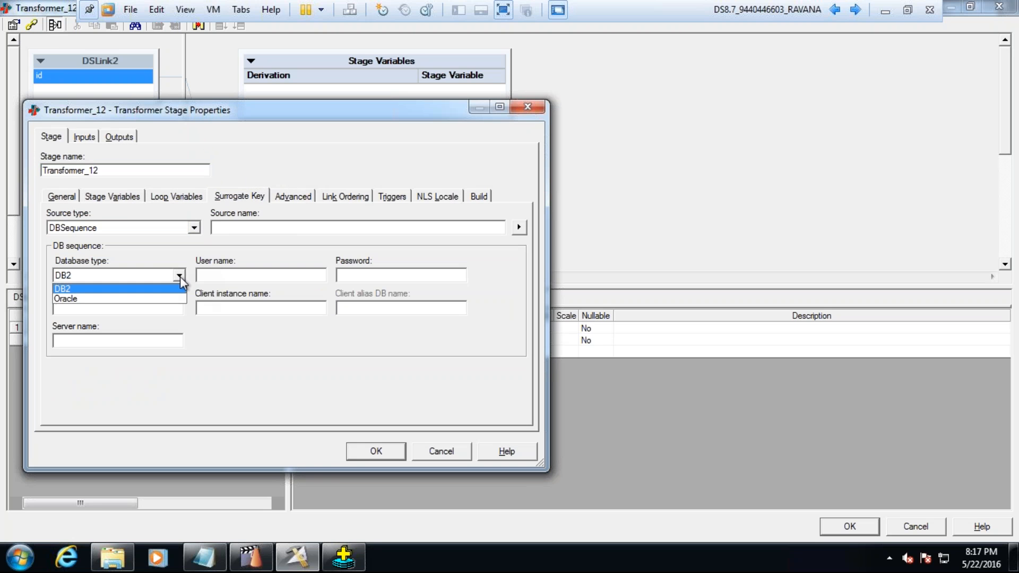
left_click(165, 299)
Step: Enter the database user name and password, server name oracle and source name scott.job_seq1, and accept the Transformer settings
left_click(215, 281)
type("scott")
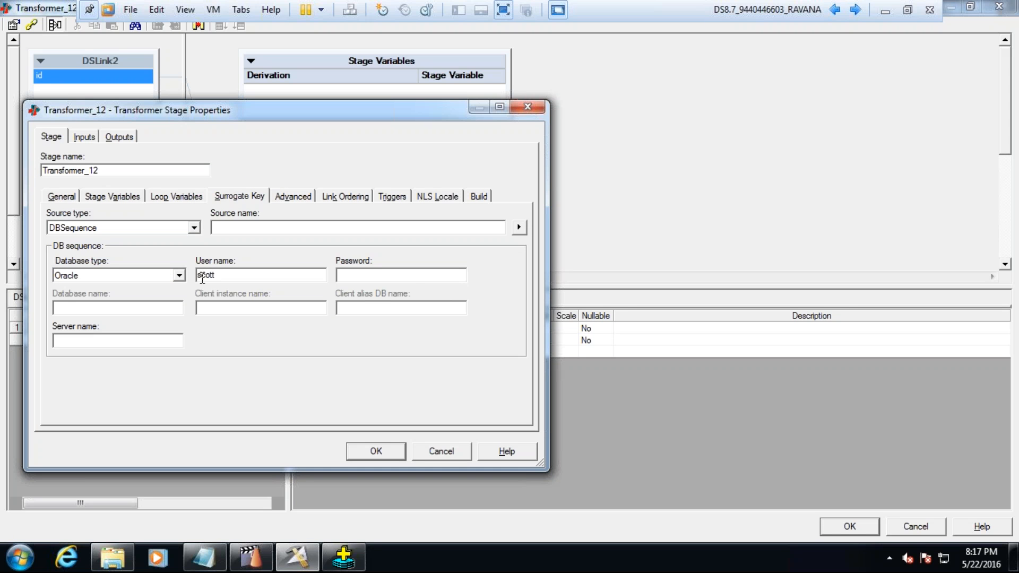
key("Tab")
type("tiger")
left_click(125, 342)
type("oracle")
left_click(463, 231)
type("scott.job_seq1")
left_click(385, 451)
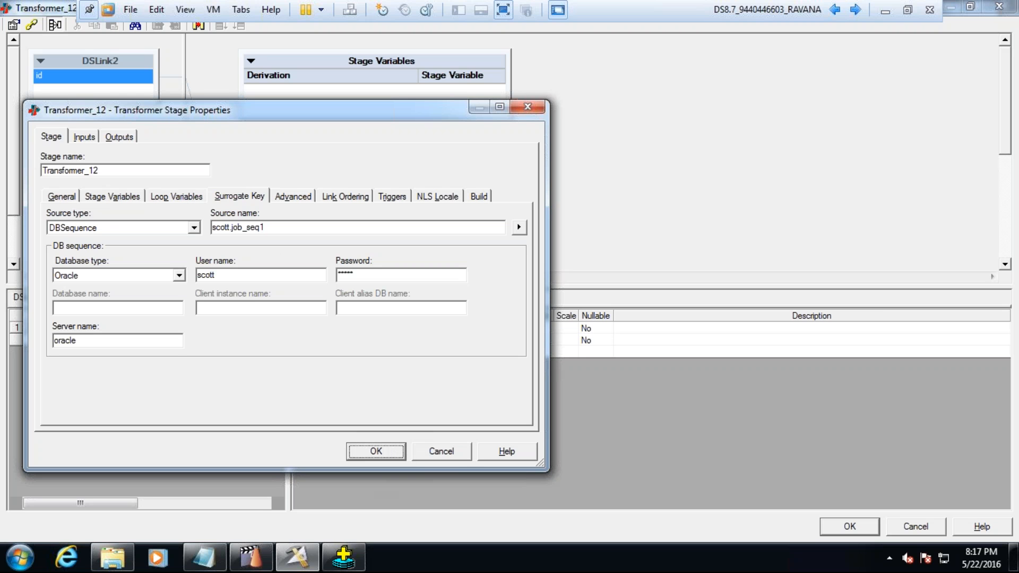
left_click(843, 528)
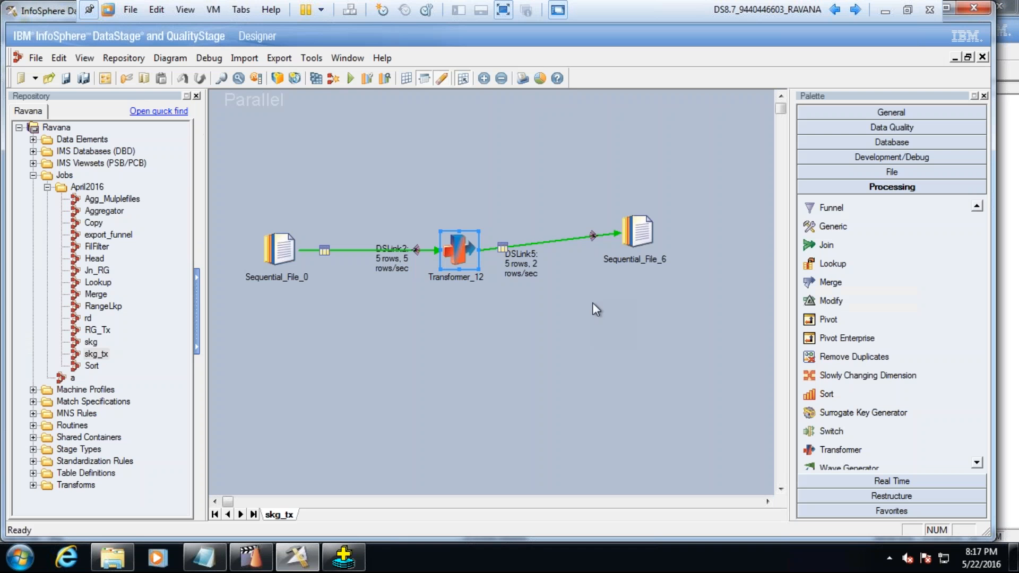
Step: Compile skg_tx and set Sequential_File_6's target file to C:\Files\Tx_skg1.txt
left_click(317, 79)
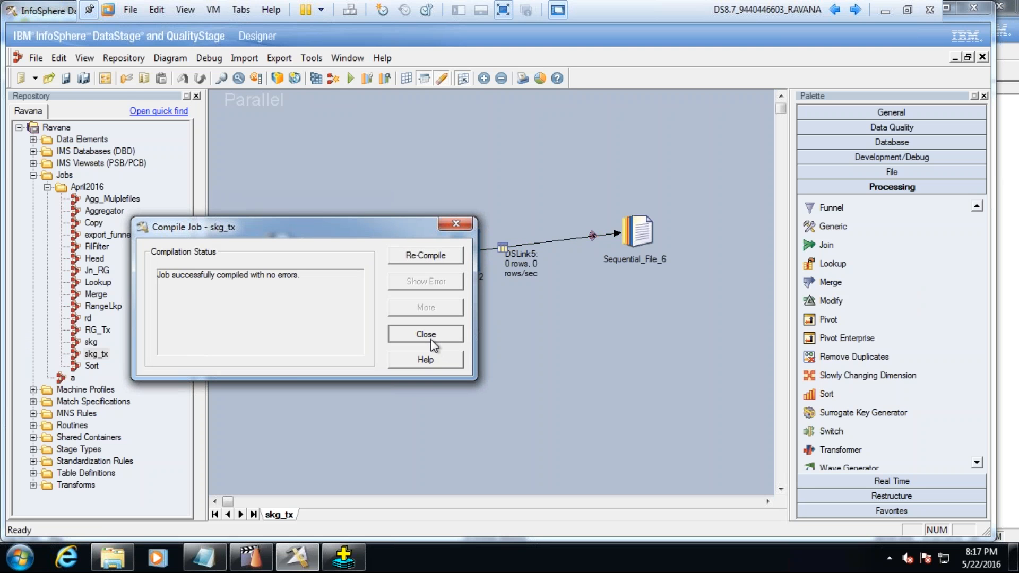
left_click(424, 334)
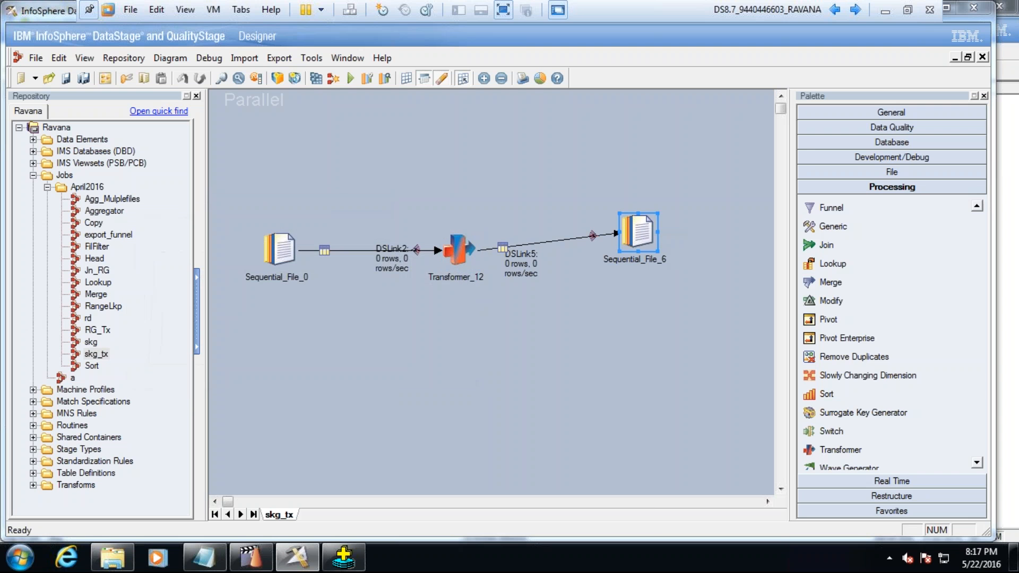
double_click(637, 234)
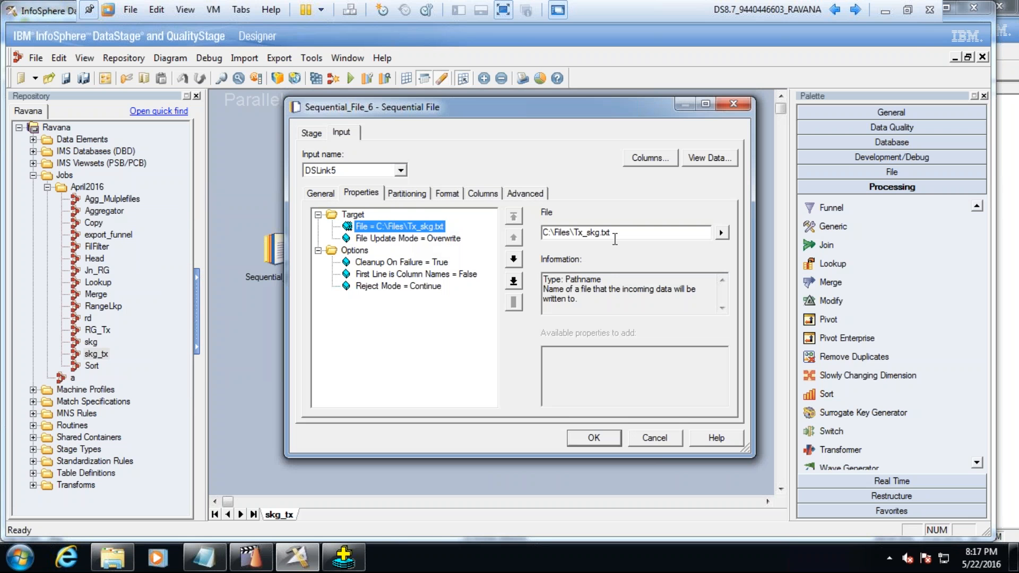
left_click(598, 233)
type("1")
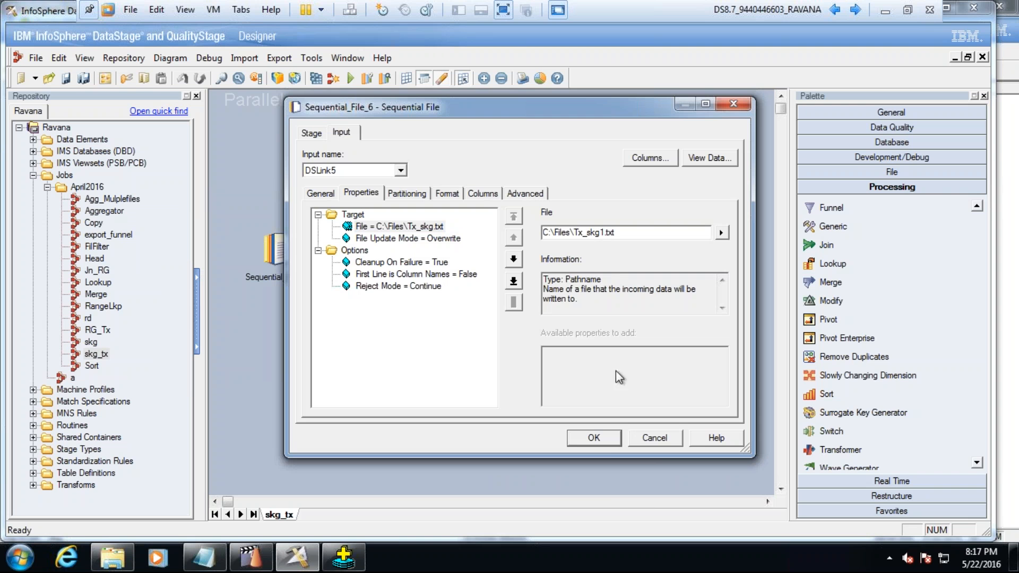
left_click(594, 438)
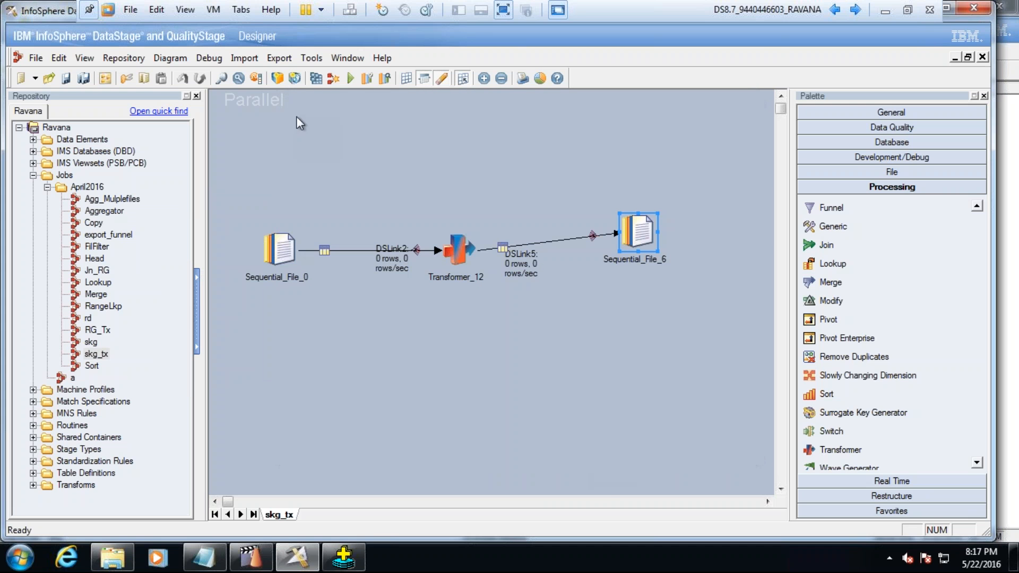
Step: Recompile skg_tx with the changed target file and run the job
left_click(317, 78)
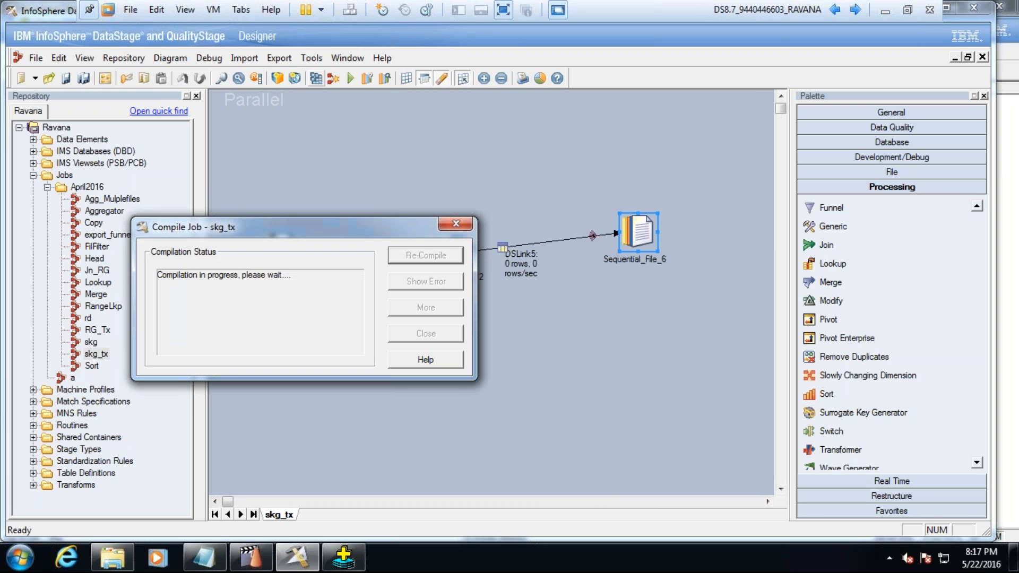
left_click(426, 333)
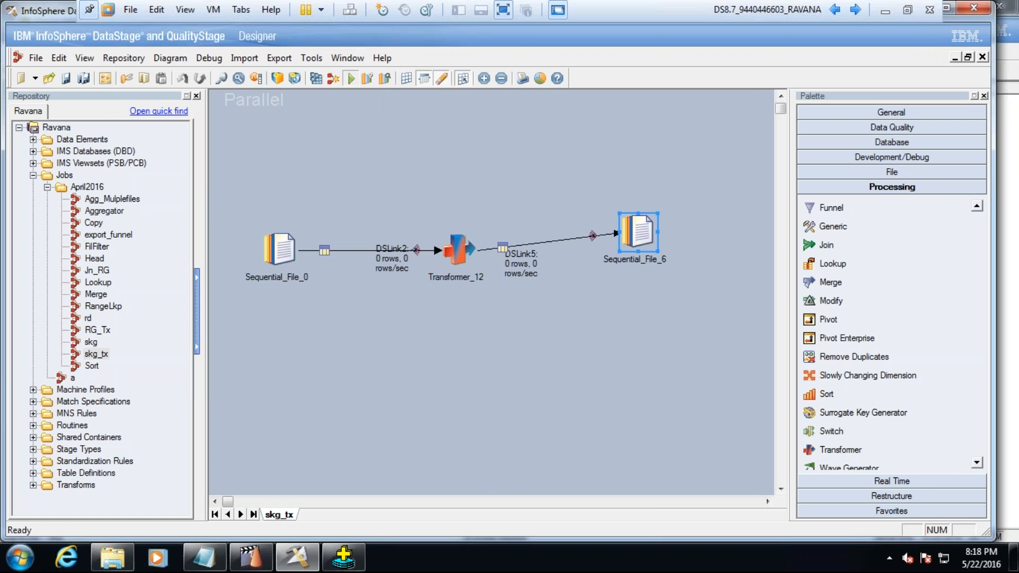
left_click(351, 79)
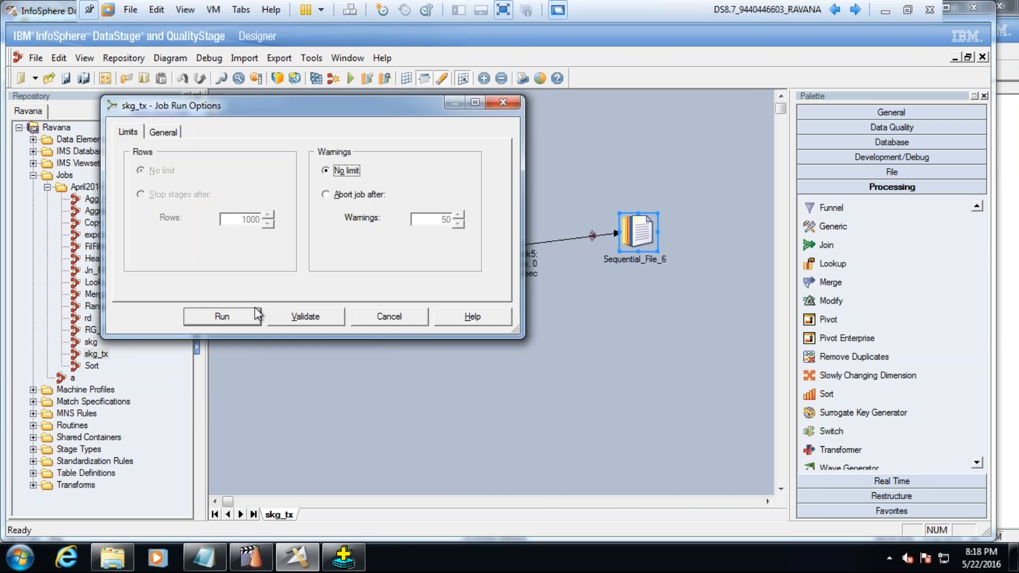
left_click(253, 312)
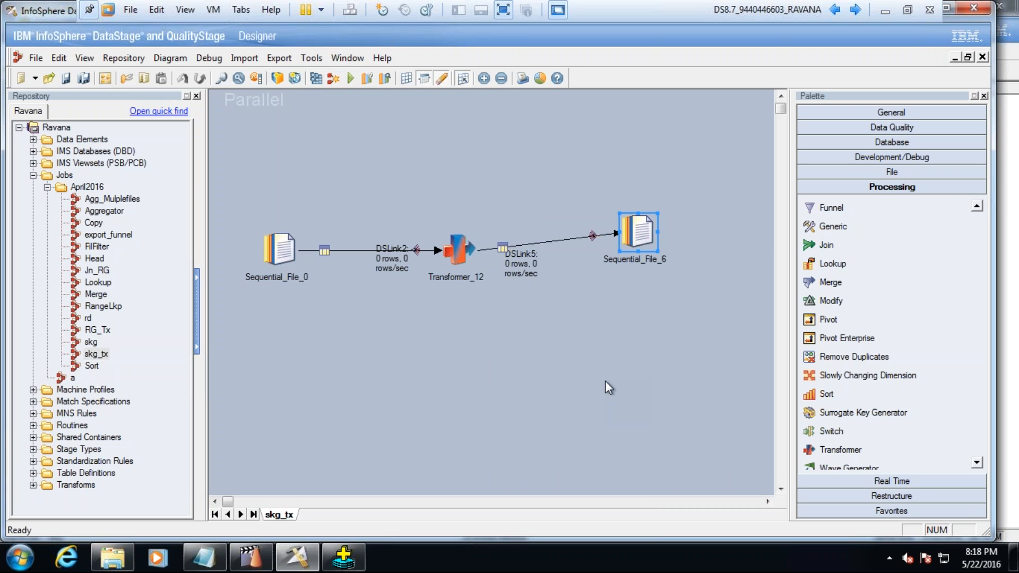
Step: Open Tx_skg1 and Tx_skg in turn from the Files folder to compare their generated keys
left_click(105, 565)
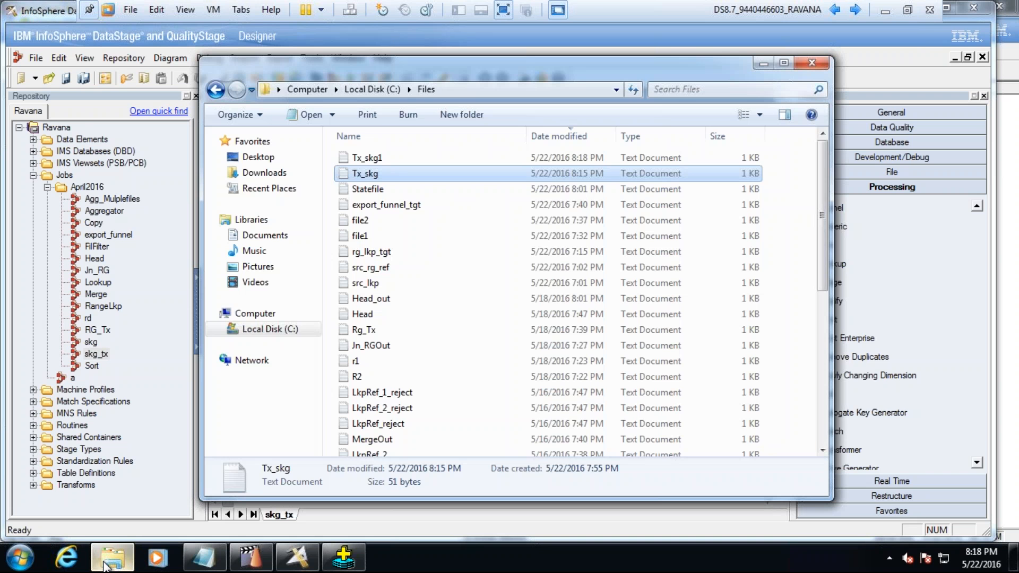
double_click(367, 158)
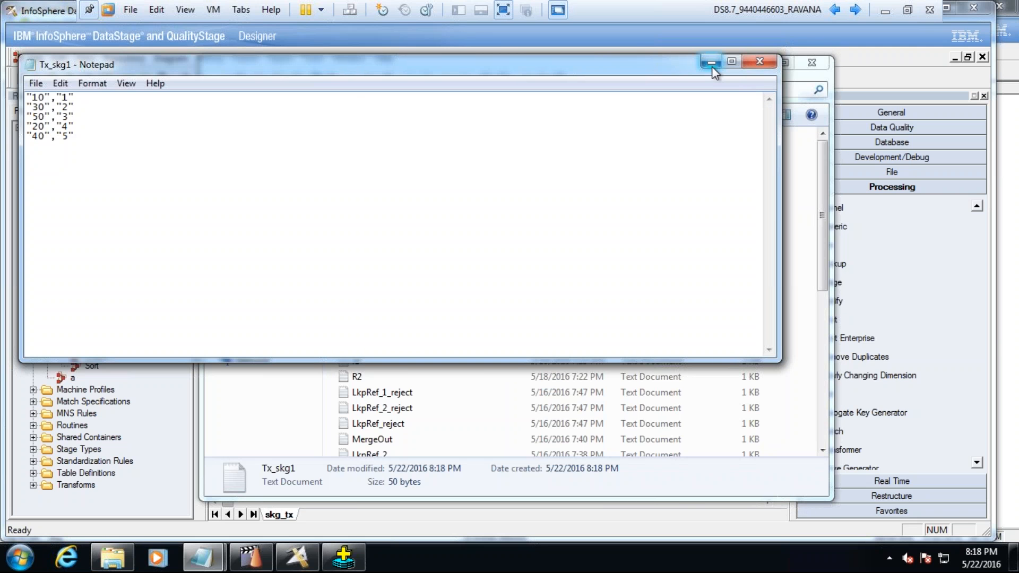
left_click(759, 62)
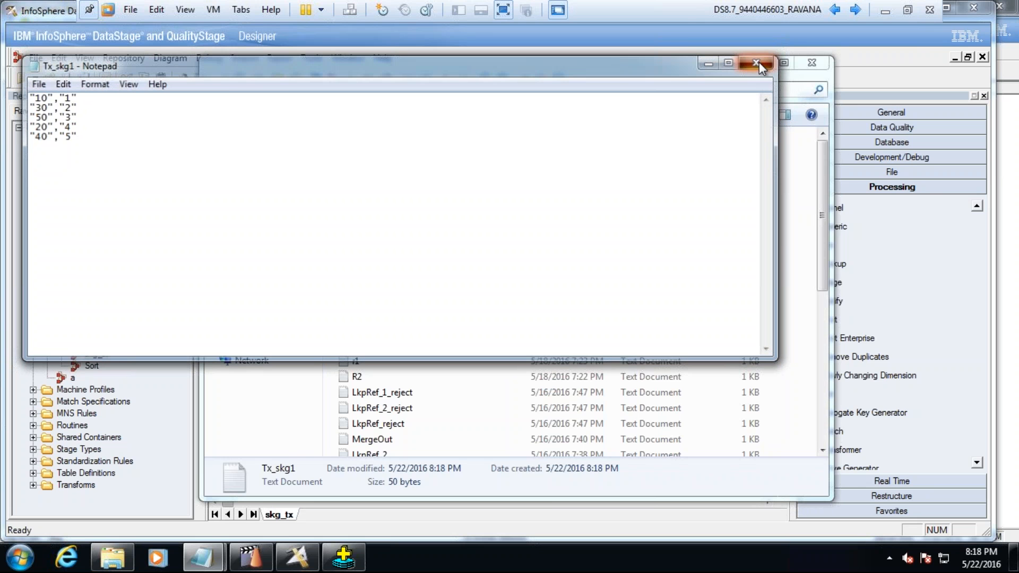
key("Down")
key("Return")
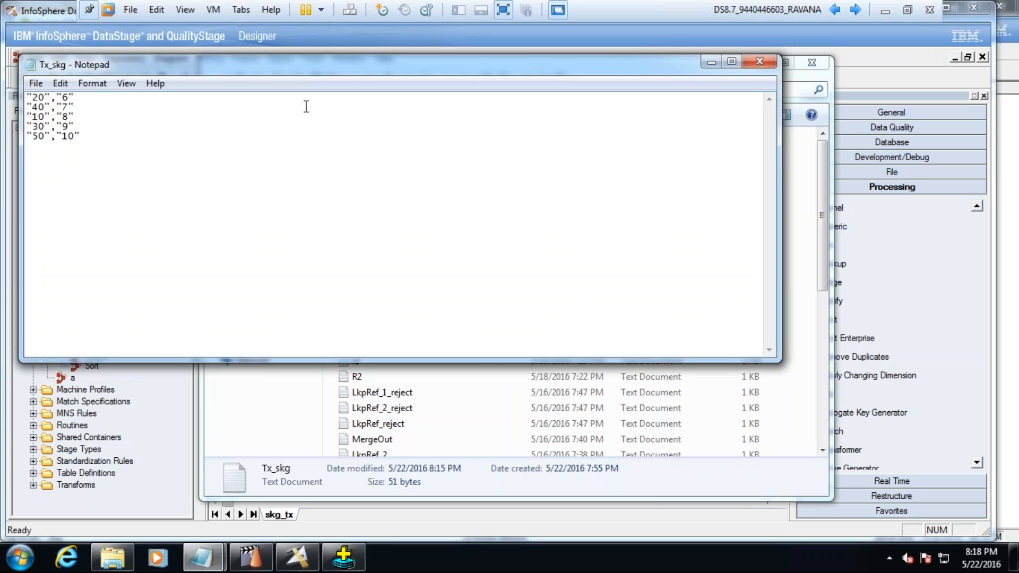
left_click(762, 62)
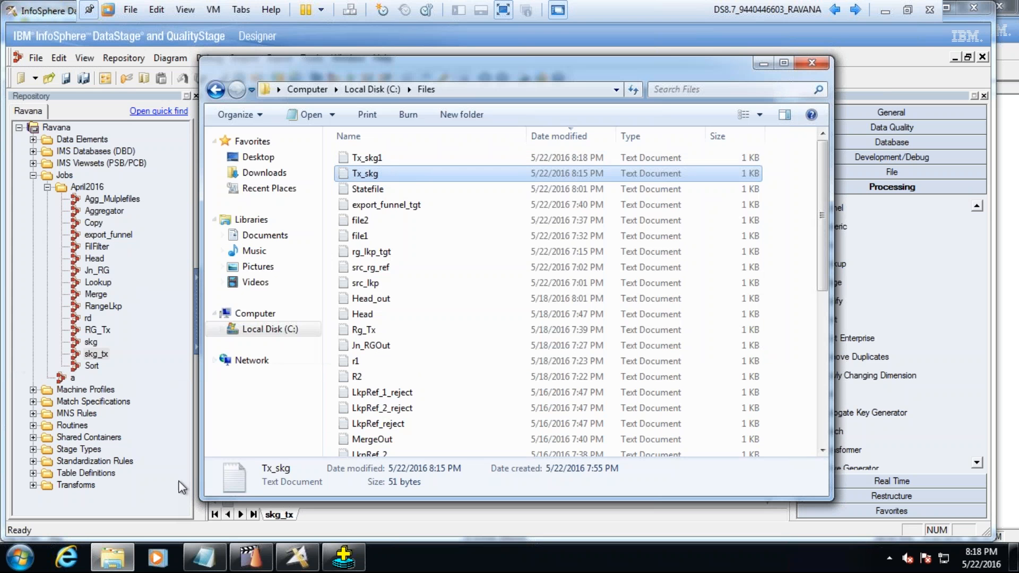
Step: Switch to the untitled Notepad notes and add the lines "1.statefile" and "2.sequence" below the key list
left_click(213, 568)
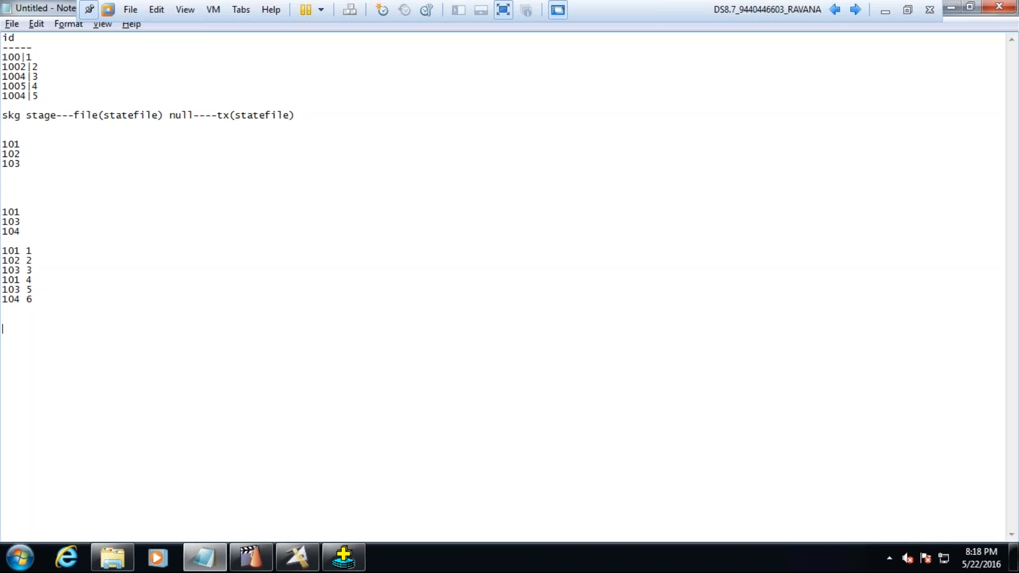
type("1.statefie")
key("BackSpace")
type("le")
key("Return")
type("2.sequence")
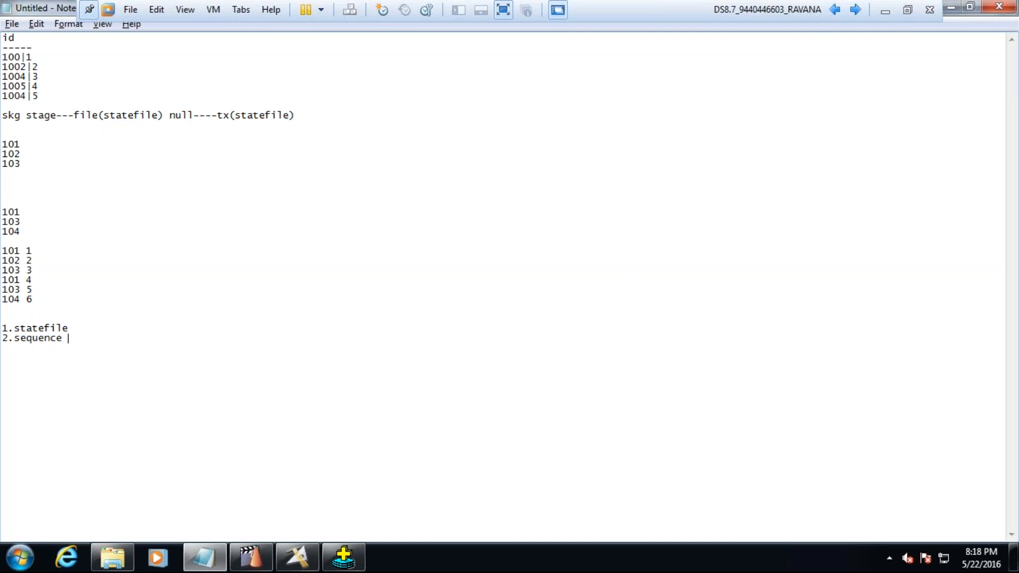
Step: Change the second note to "2.dbsequence" and insert a blank line between it and "1.statefile"
type(" d")
key("BackSpace")
key("BackSpace")
key("Left")
key("Left")
key("Left")
key("Left")
key("Left")
key("Left")
key("Left")
key("Left")
type("db")
left_click(154, 335)
left_click(110, 329)
key("Return")
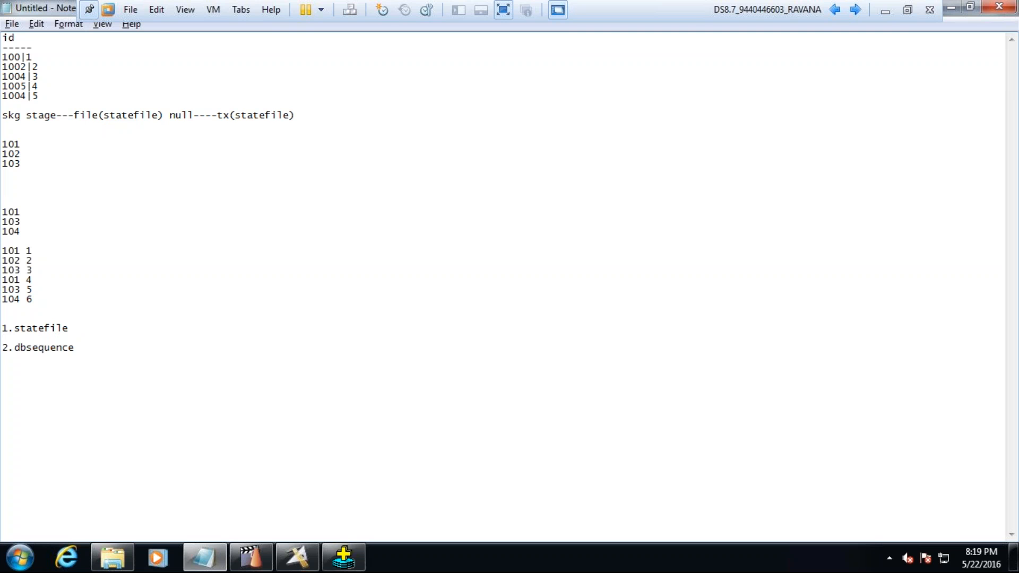
Step: Add "use skgstage --file--create statefile---use tx (utility function NextSurrogatekey()--)" below "1.statefile", followed by a blank line
type("use skgstage --file--")
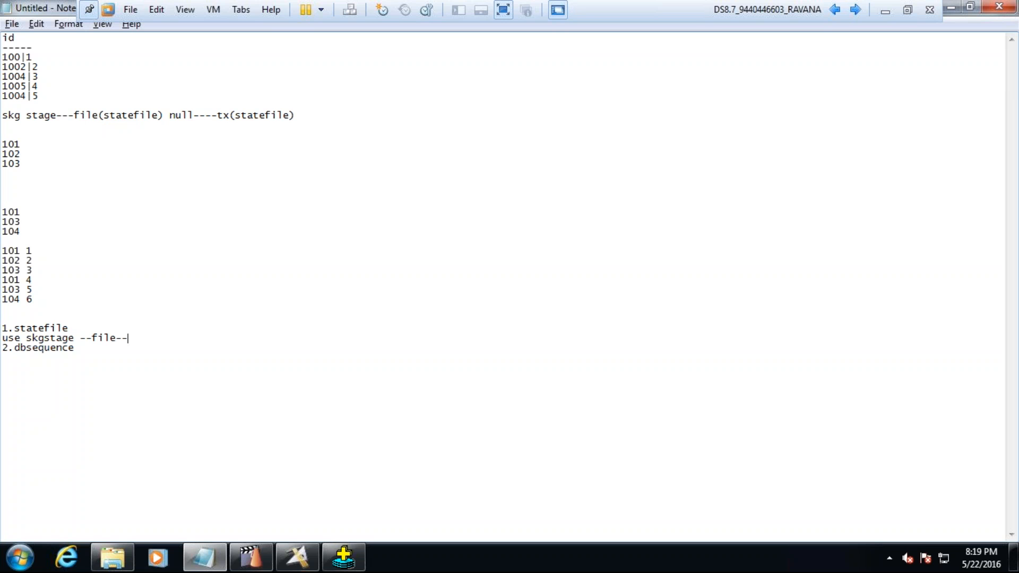
type("create statefile---")
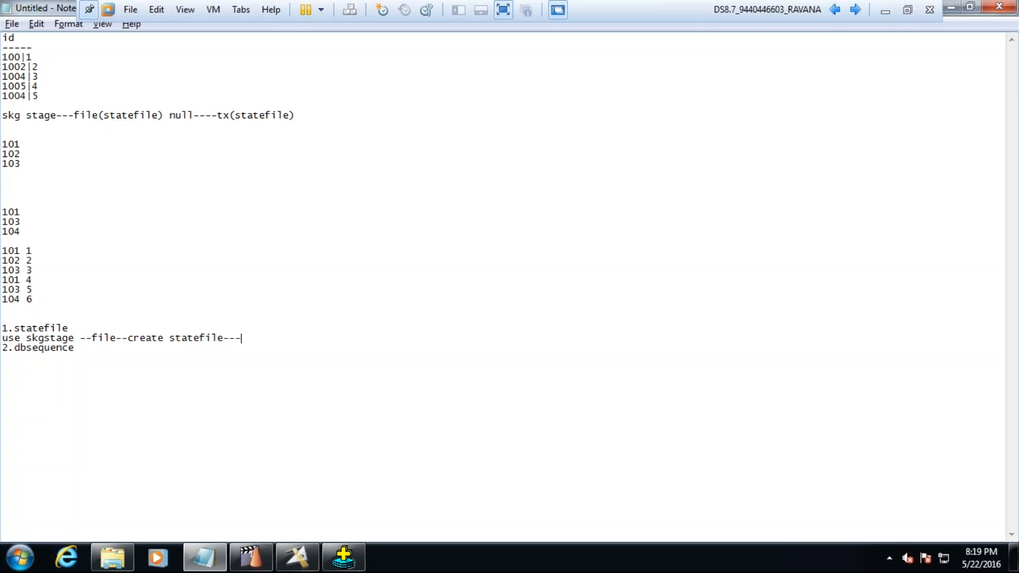
type("use tx (utility functio")
type("n ")
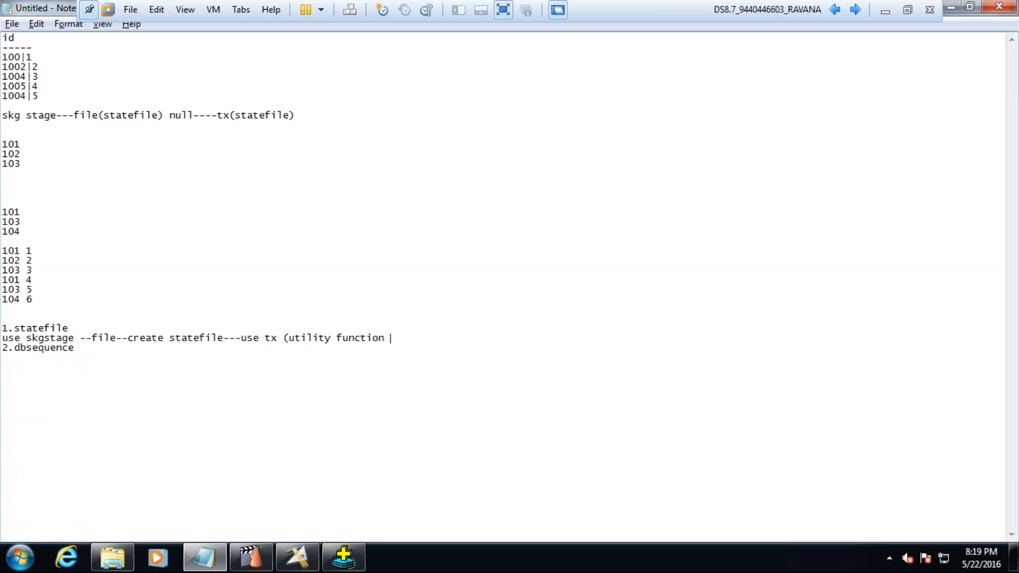
type("NextSurrogatekey()")
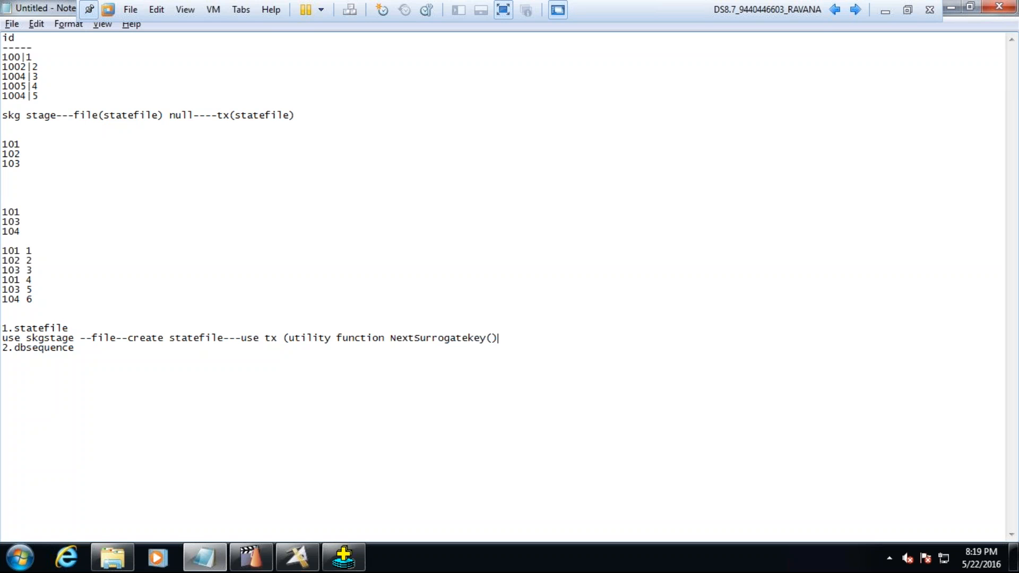
type("--")
type(")")
key("Return")
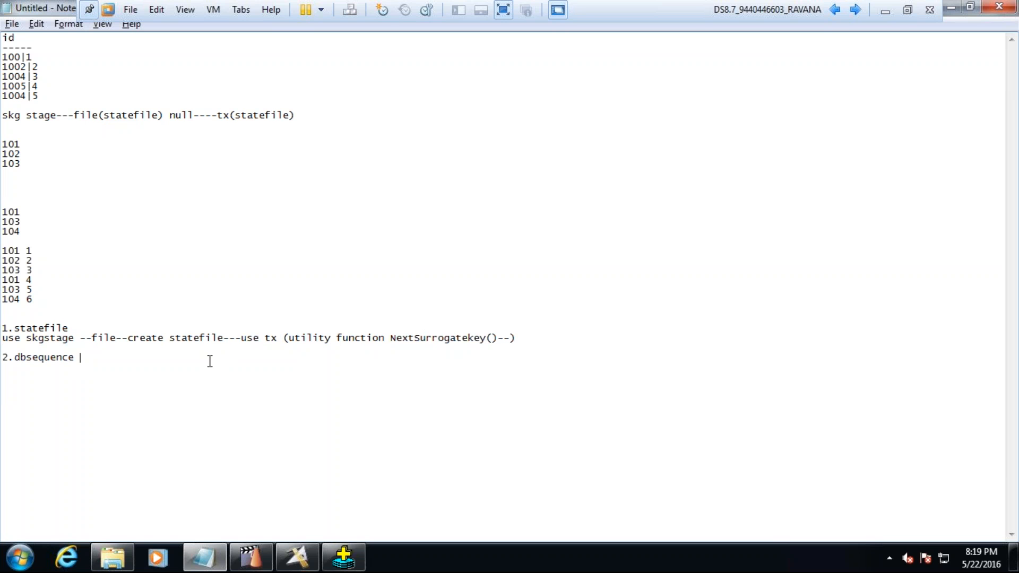
Step: Below "2.dbsequence", add the lines "1.Using skg sage" and "2.Manually in db", separated by a blank line
key("Return")
type("1.Using skg sage")
key("Return")
type("2.")
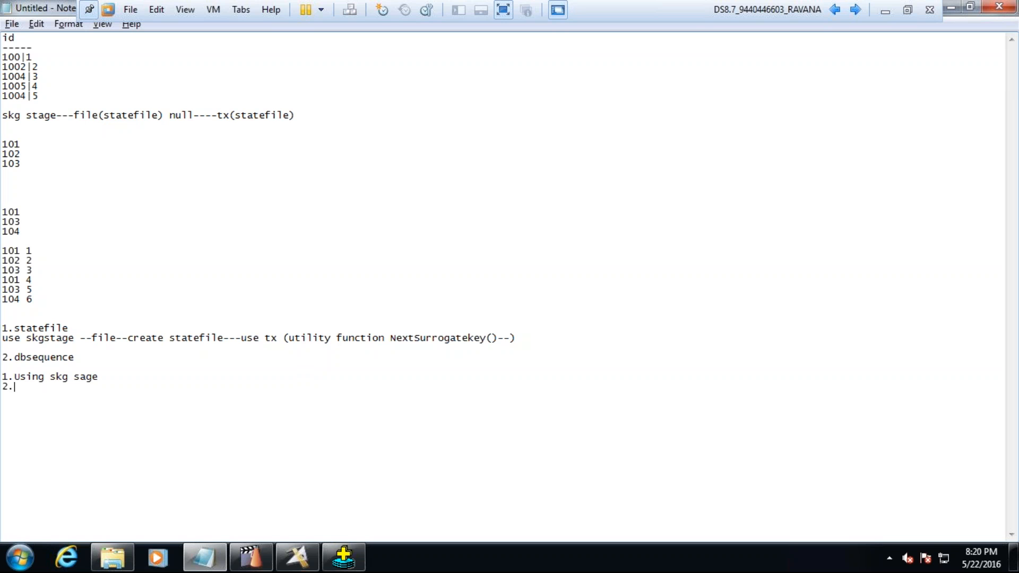
type("Manually in db")
left_click(98, 377)
key("Return")
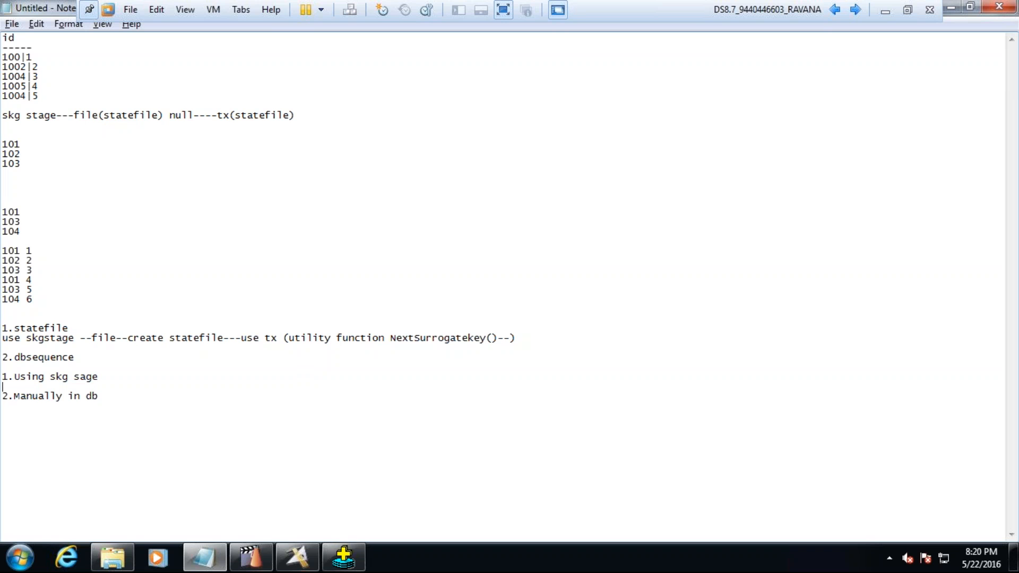
Step: Highlight the skgstage and tx parts of the statefile note, and add "---use skg stage --" below "2.Manually in db"
left_click_drag(223, 338, 7, 340)
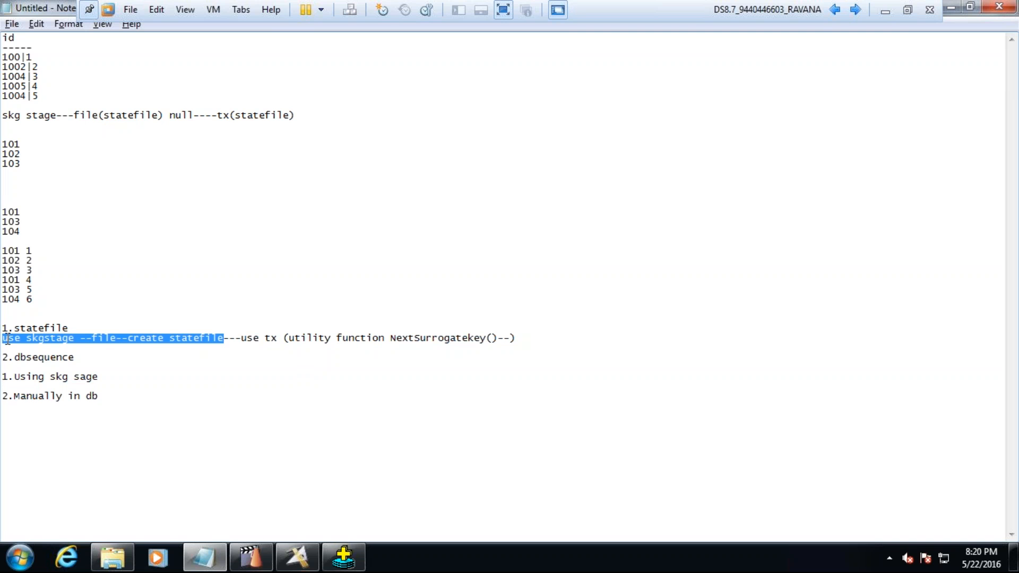
left_click_drag(241, 339, 278, 342)
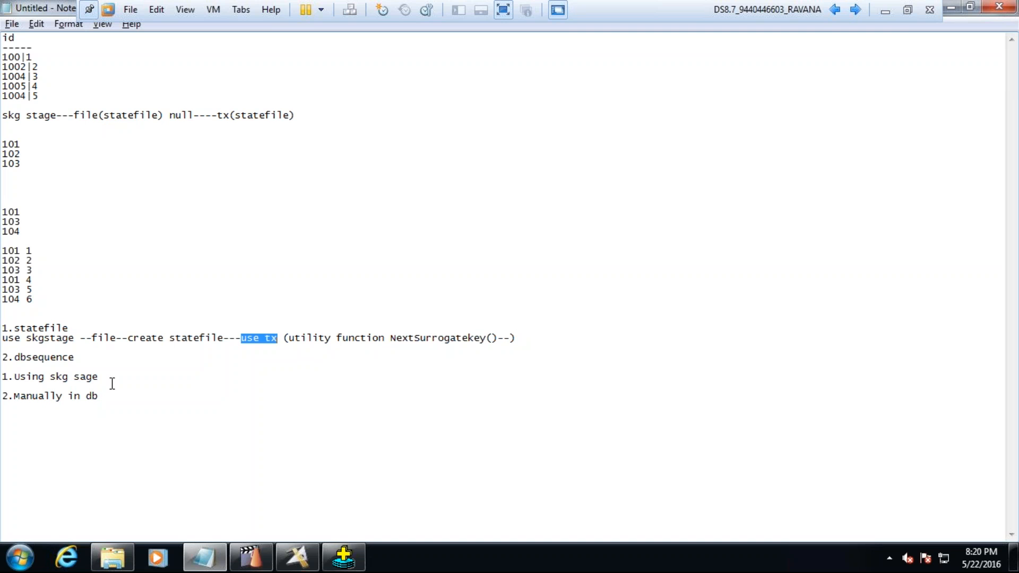
left_click(112, 399)
key("Return")
type("---use skg sta")
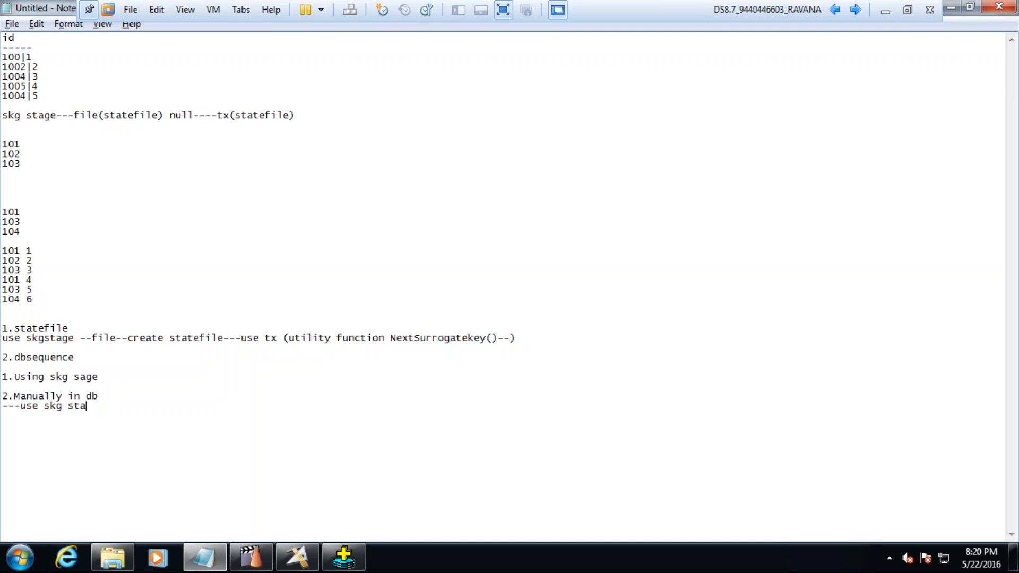
type("ge --")
Step: Copy the notes from "1.statefile" through "---use skg stage --" and minimize the virtual machine window, keeping the unsaved notes open
left_click_drag(127, 409, 7, 317)
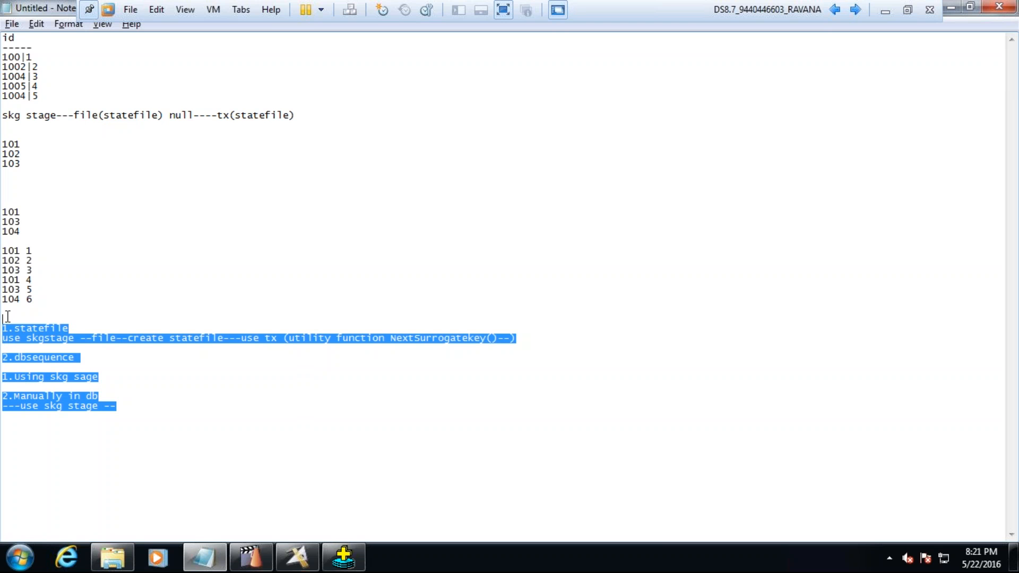
key("ctrl+c")
left_click(993, 7)
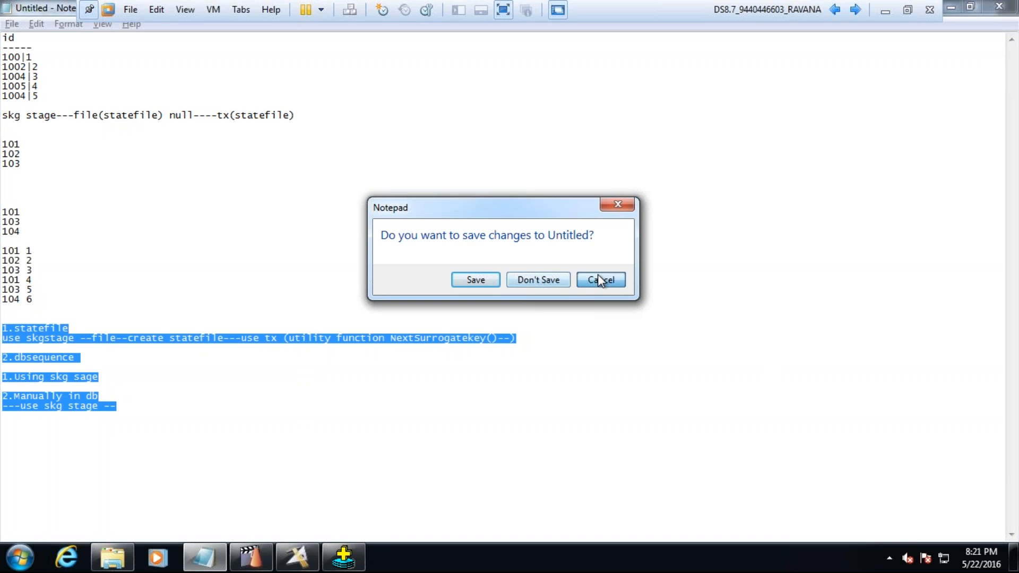
left_click(600, 280)
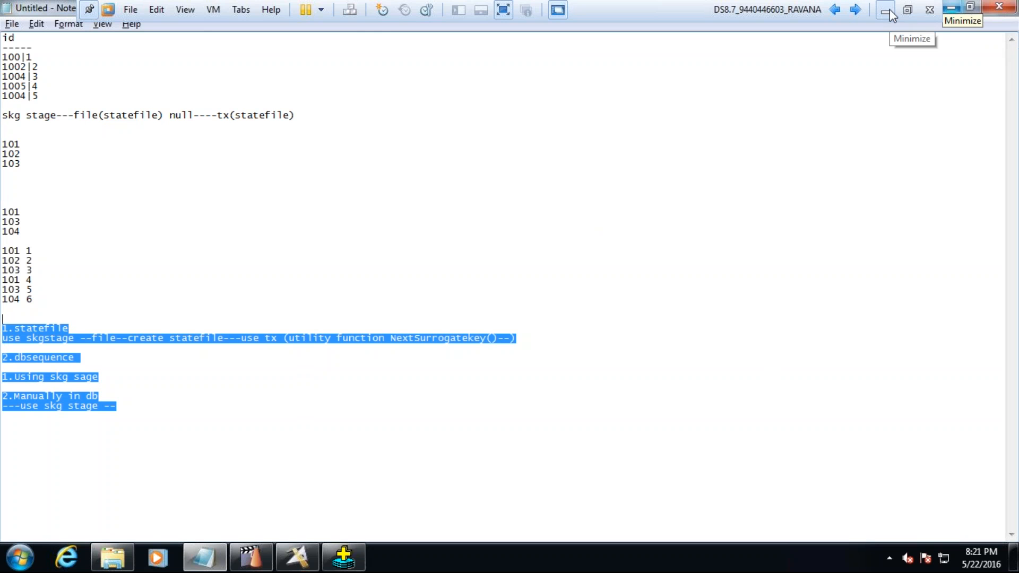
left_click(889, 9)
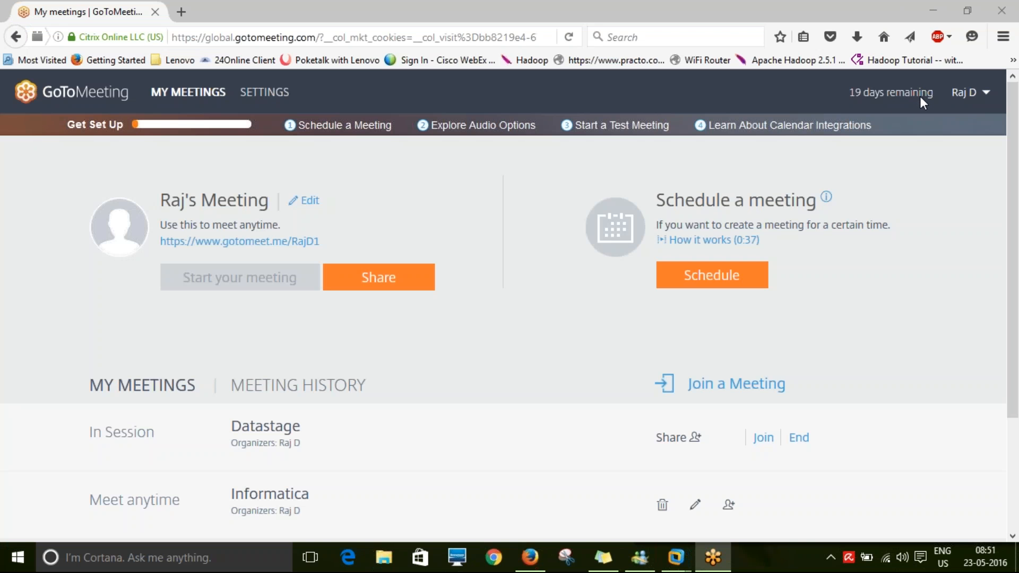